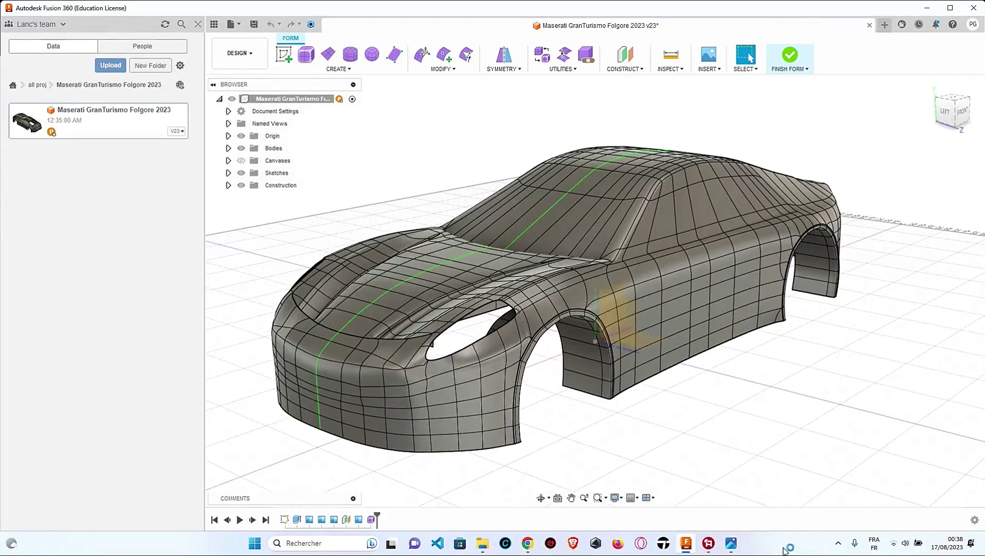
Compare the car model against the Maserati reference photos, orbiting to look over the hood.
click(731, 549)
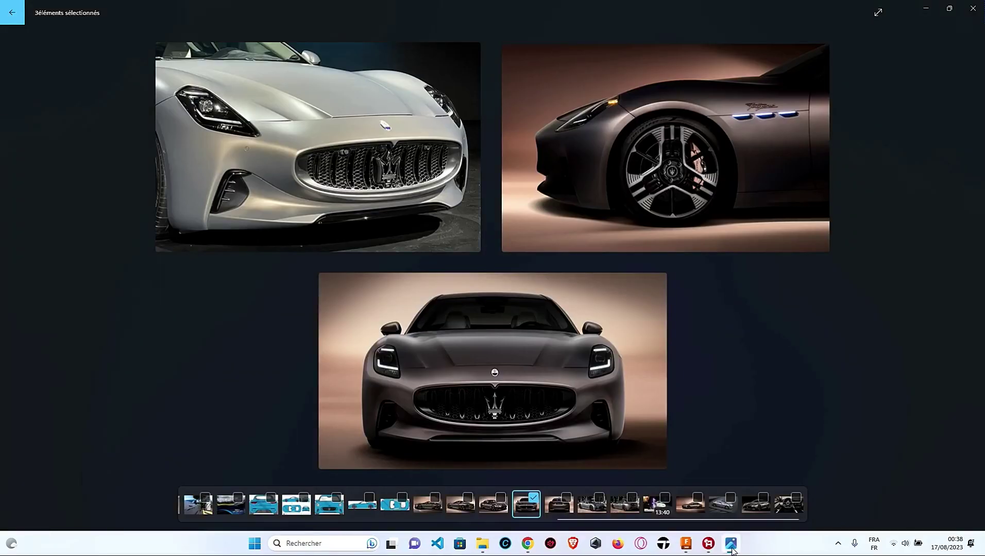
click(731, 547)
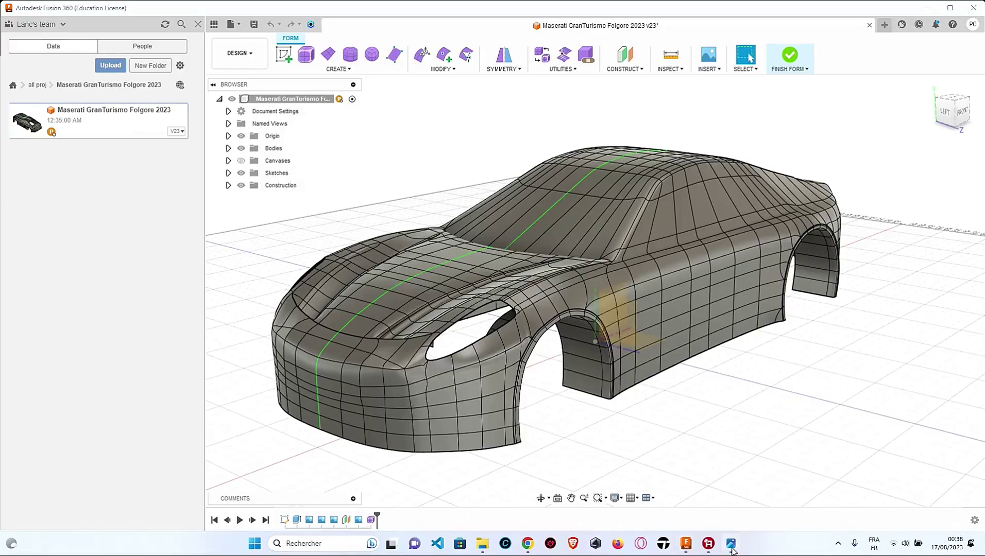
click(732, 549)
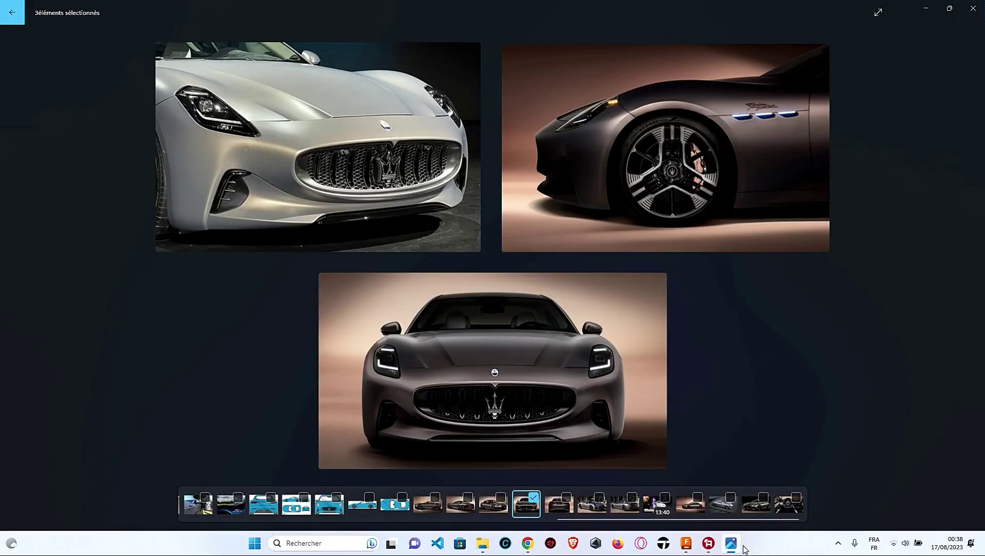
click(732, 547)
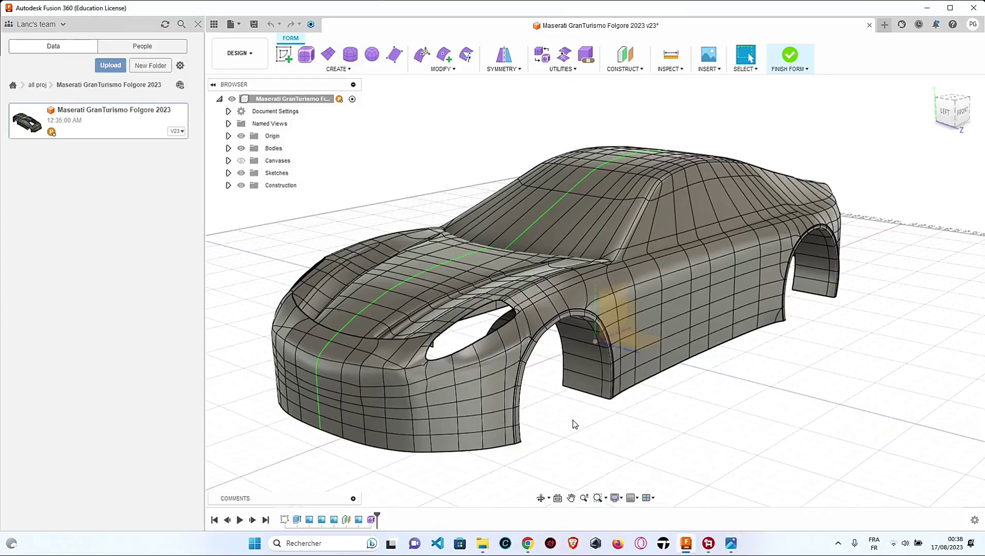
shift+middle_drag(574, 425, 651, 475)
click(730, 549)
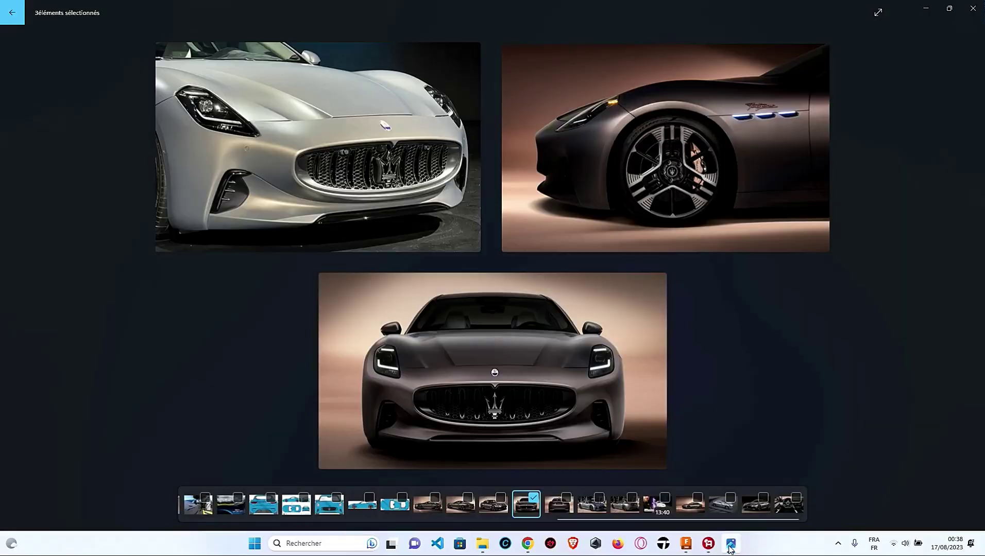
click(731, 549)
shift+middle_drag(618, 360, 516, 232)
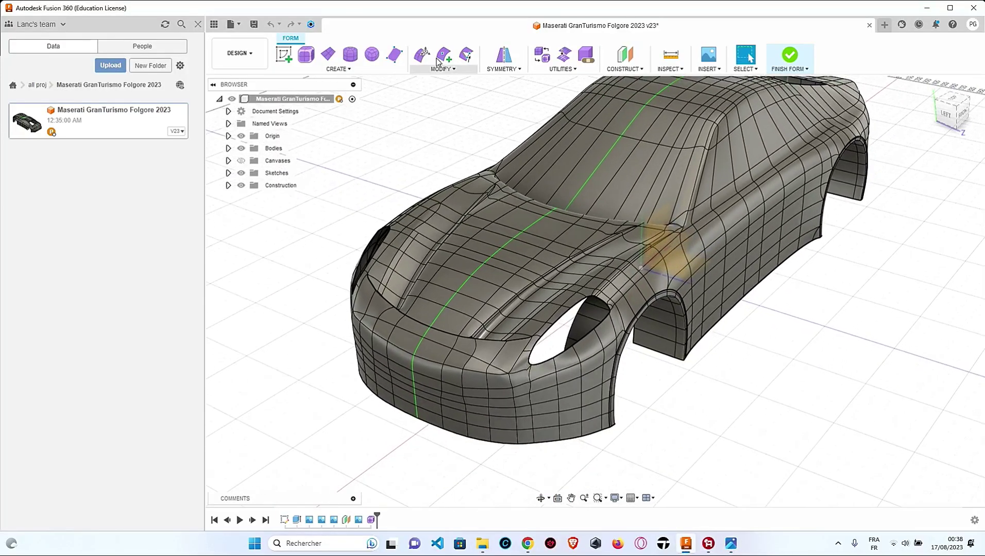
Switch the car body to box display and center it in a top view.
click(537, 58)
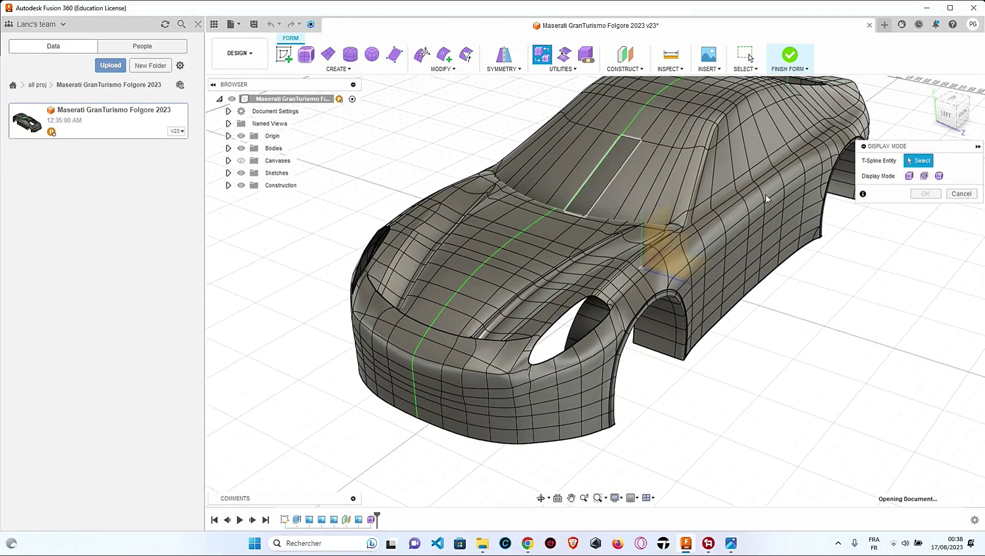
click(907, 181)
click(922, 199)
click(955, 100)
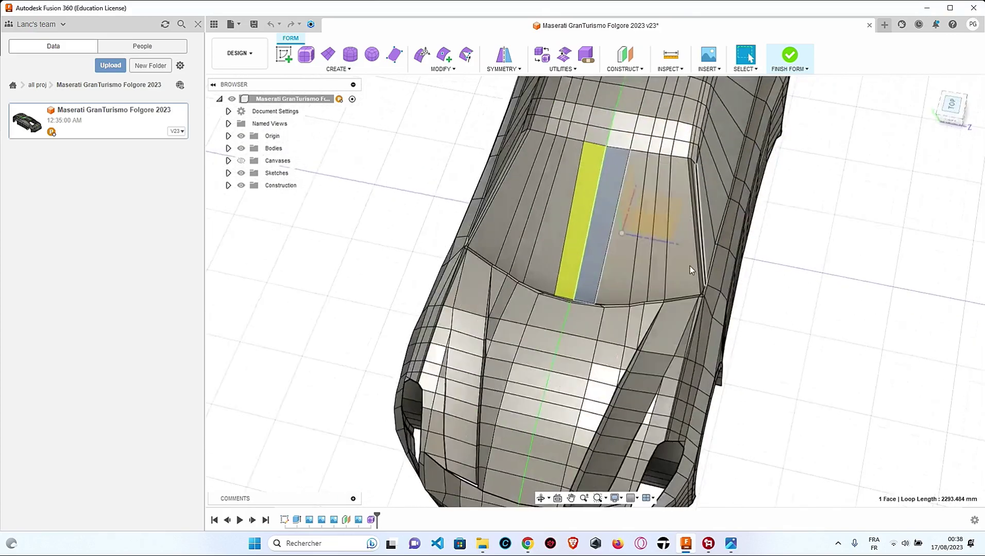
middle_drag(610, 317, 665, 337)
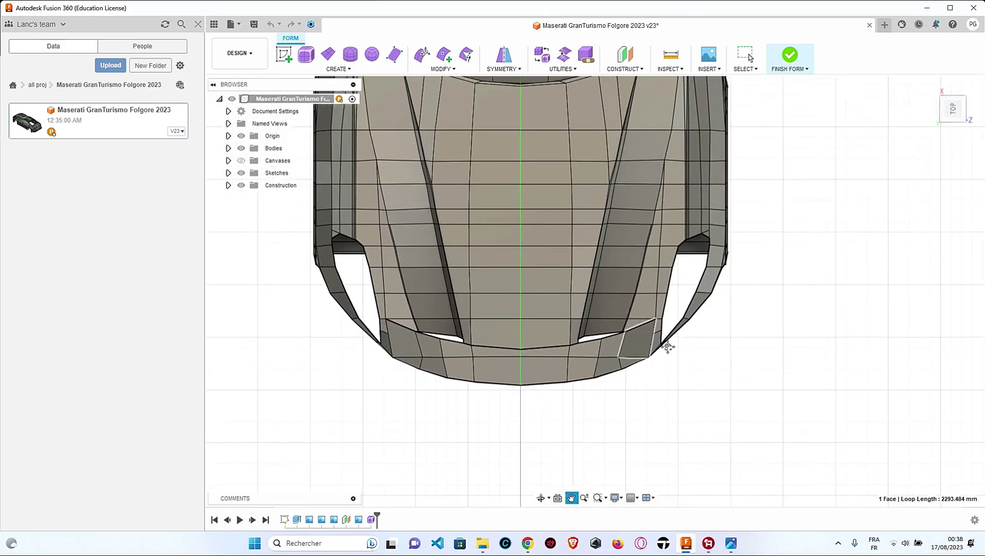
Close the project data panel and orbit around the body to inspect the rear.
click(198, 24)
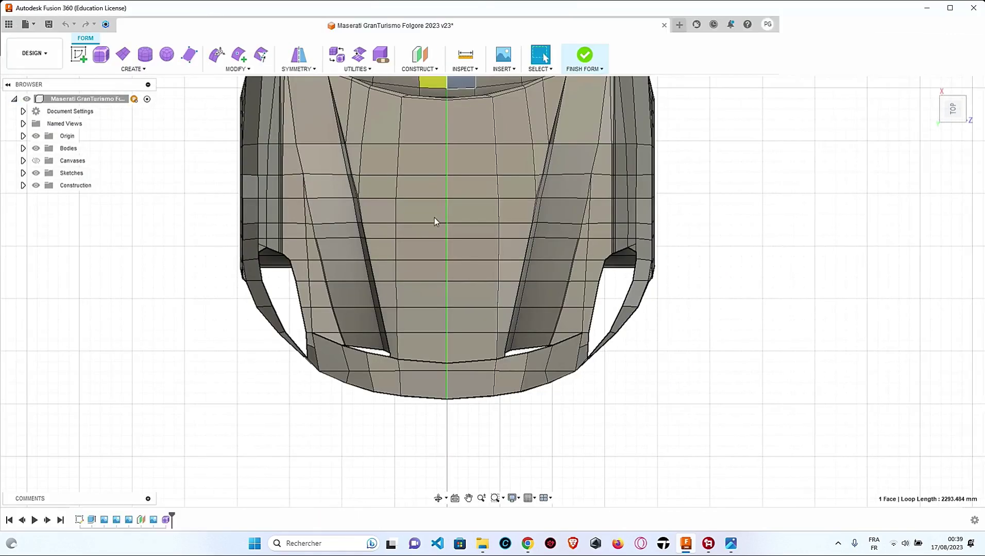
scroll(541, 222, down, 2)
scroll(543, 209, down, 3)
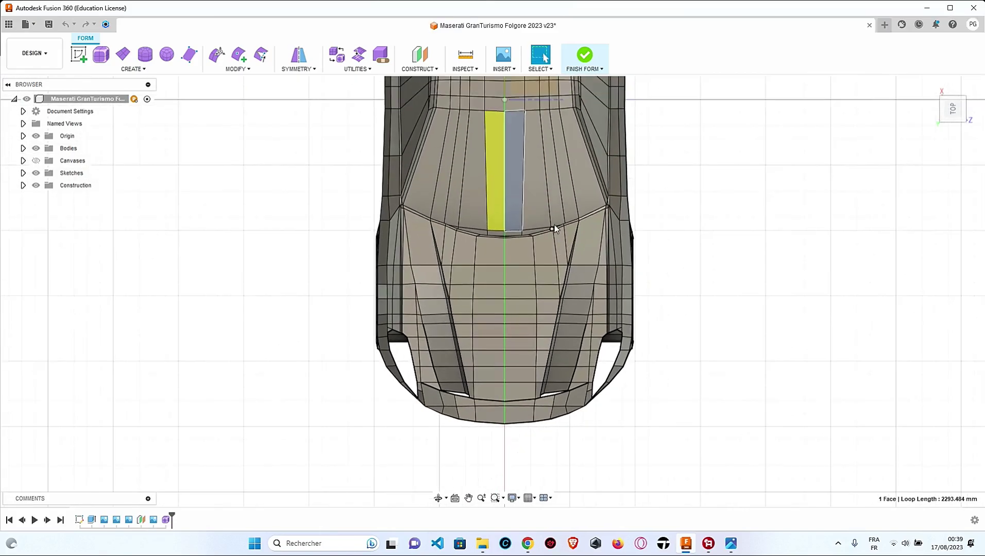
shift+middle_drag(531, 206, 525, 213)
mouse_move(605, 190)
shift+middle_down()
mouse_move(680, 194)
mouse_move(622, 225)
shift+middle_up()
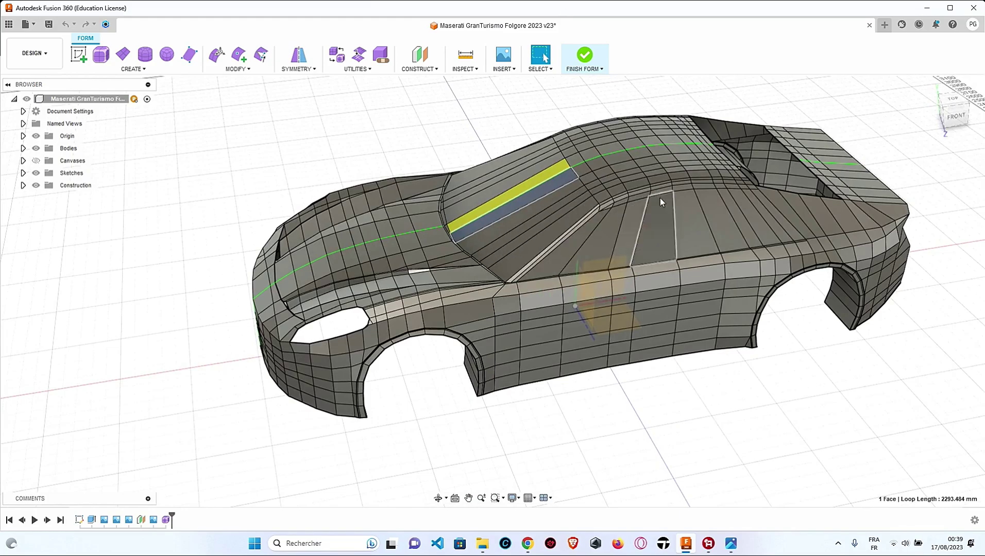
shift+middle_drag(648, 211, 651, 226)
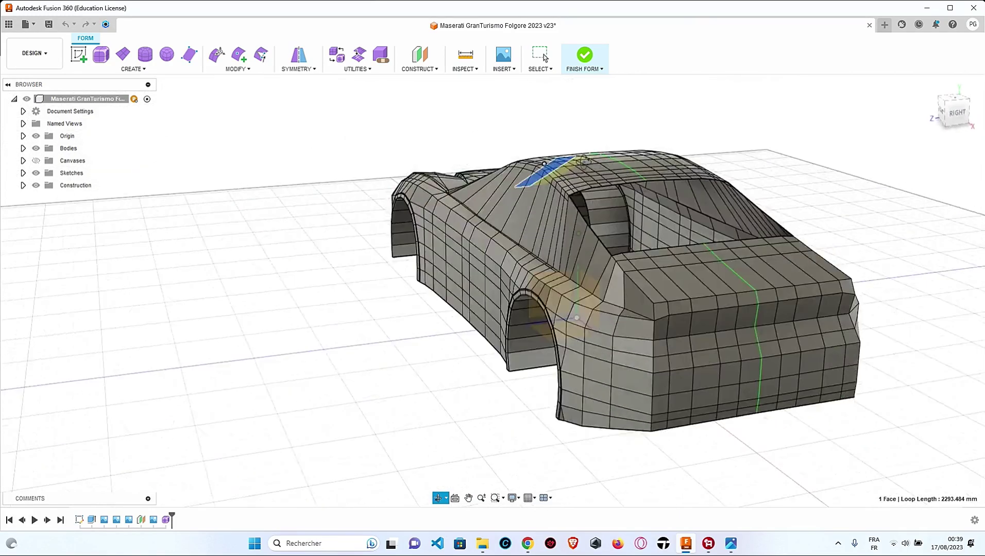
scroll(621, 204, up, 2)
scroll(621, 204, up, 2)
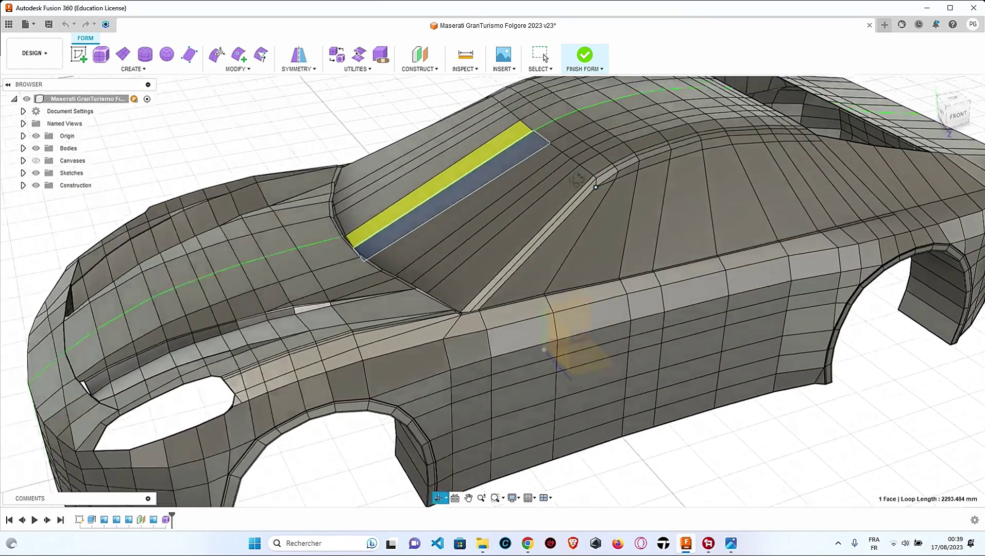
shift+middle_drag(620, 204, 651, 185)
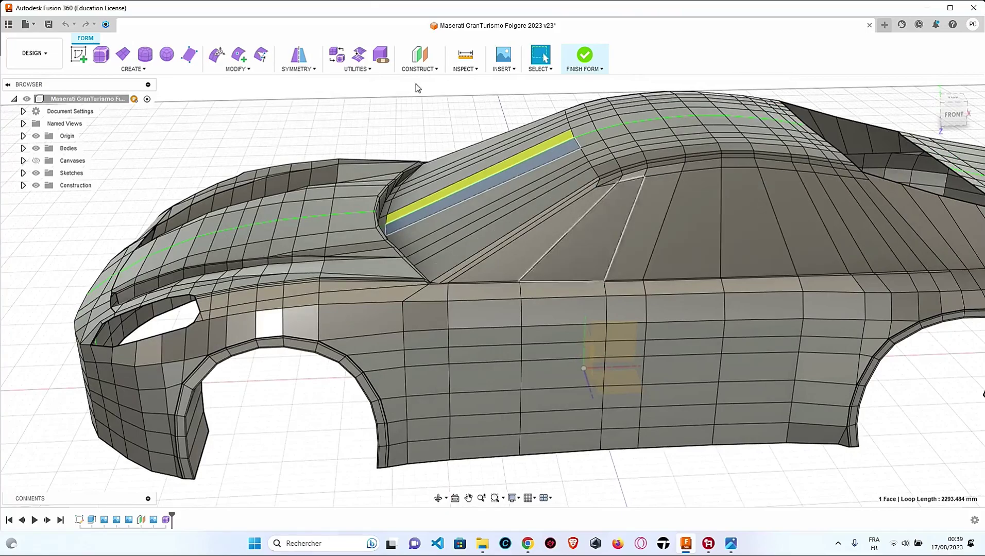
Preview the body in smooth display, then return it to box display.
click(337, 56)
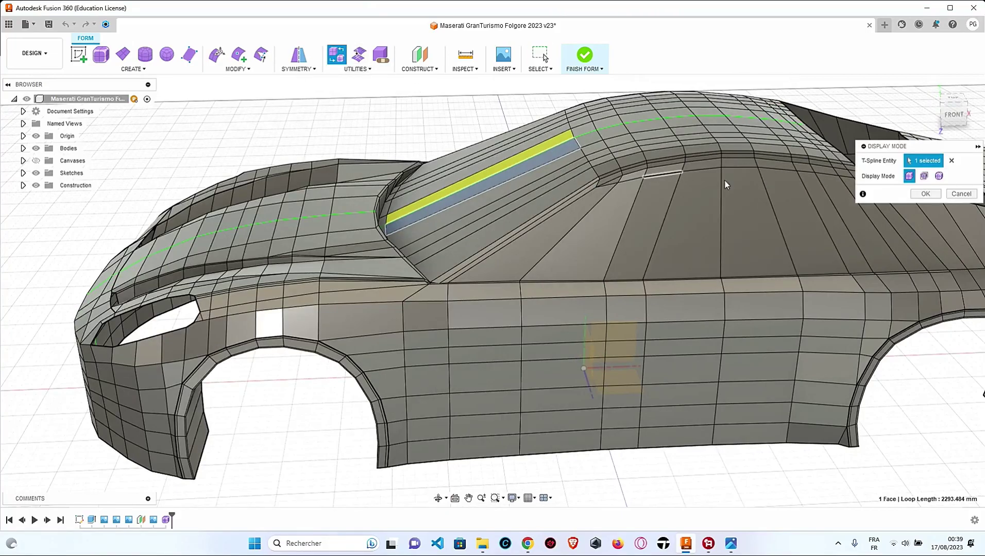
click(939, 176)
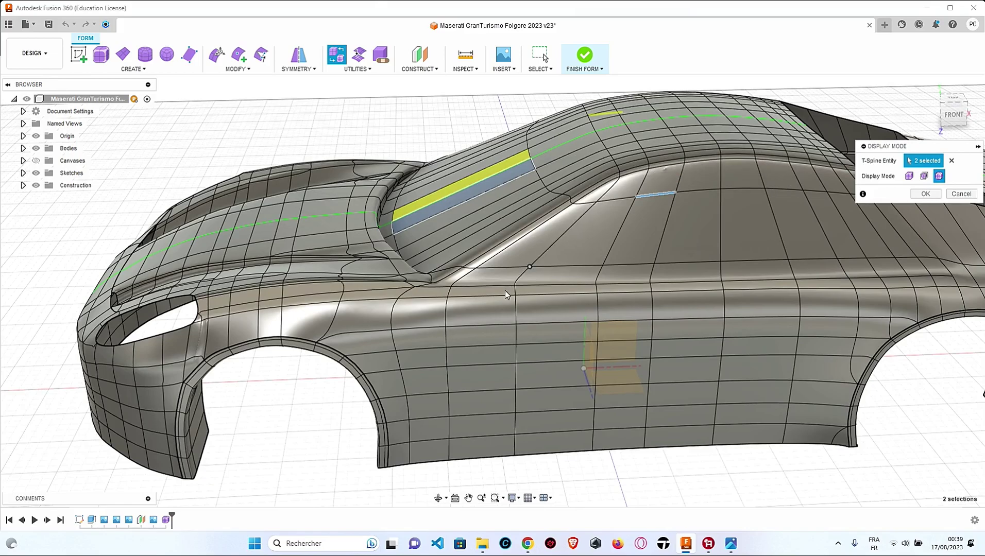
scroll(439, 291, up, 2)
shift+middle_drag(394, 278, 449, 225)
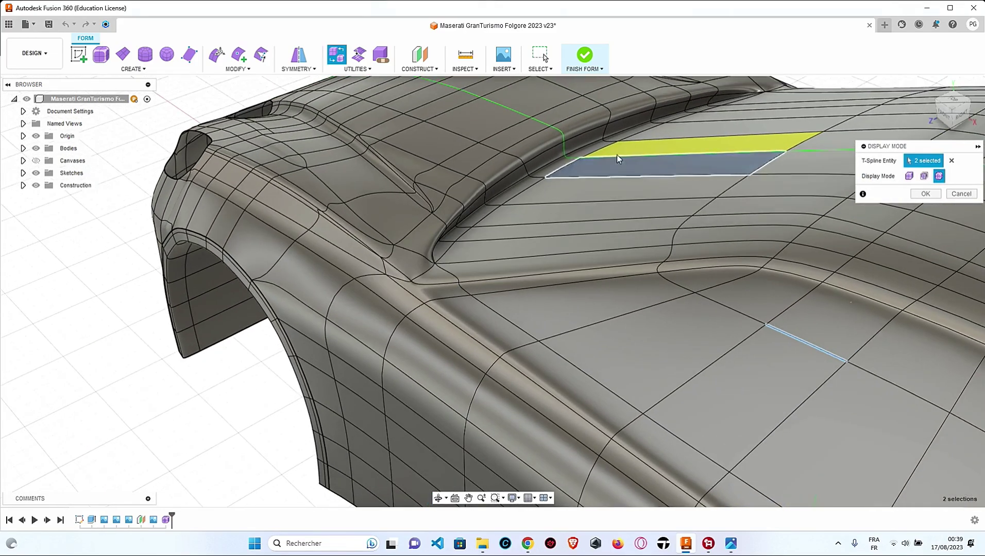
mouse_move(620, 158)
shift+middle_down()
mouse_move(593, 170)
mouse_move(918, 183)
shift+middle_up()
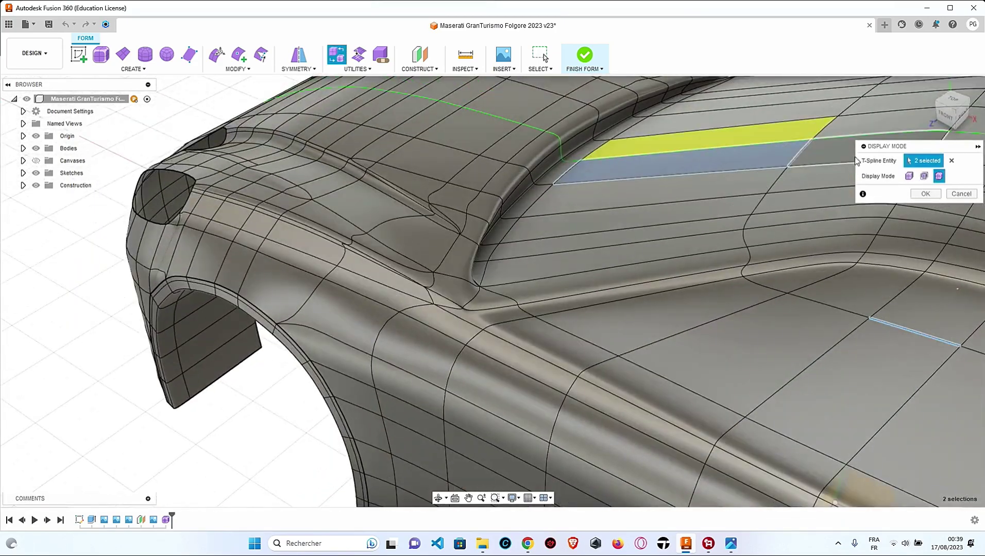
click(910, 176)
mouse_move(655, 201)
shift+middle_down()
mouse_move(525, 227)
mouse_move(566, 232)
shift+middle_up()
Crease the short edge where the window pillar meets the door's top line.
key(Return)
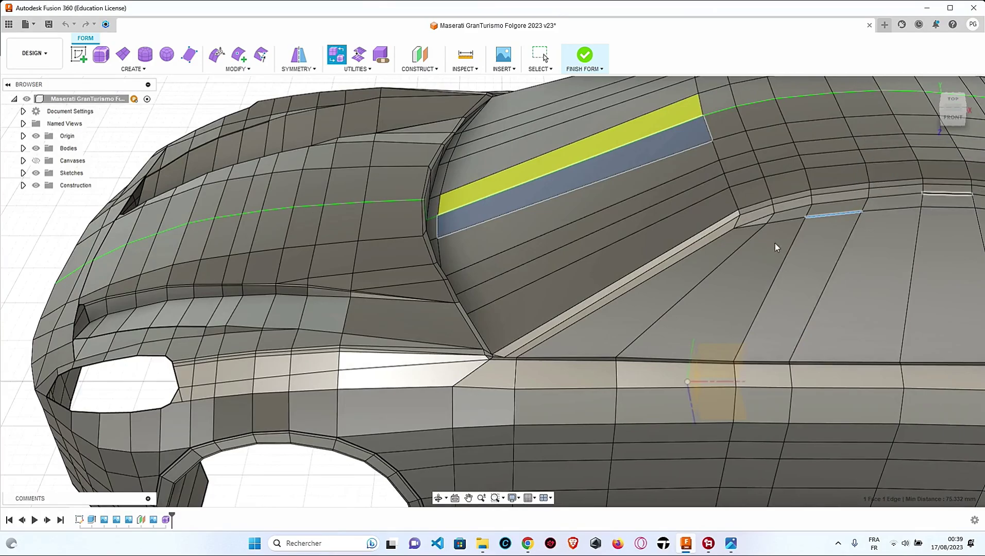
drag(763, 207, 778, 205)
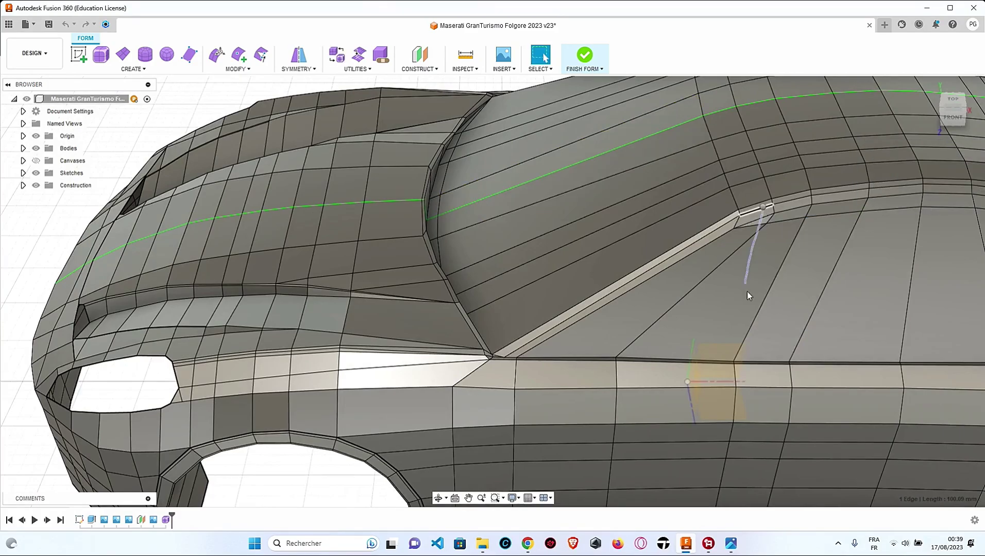
right_click(779, 205)
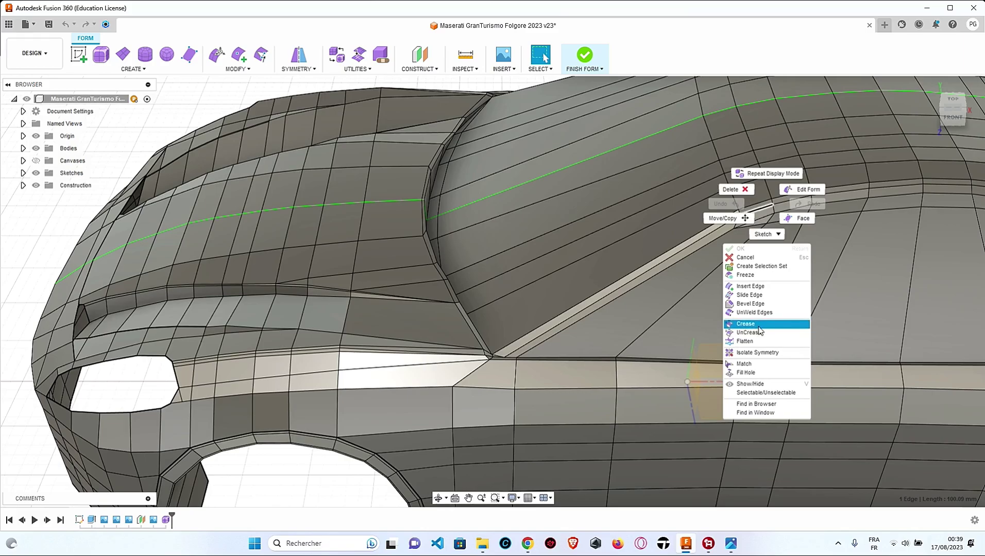
click(757, 326)
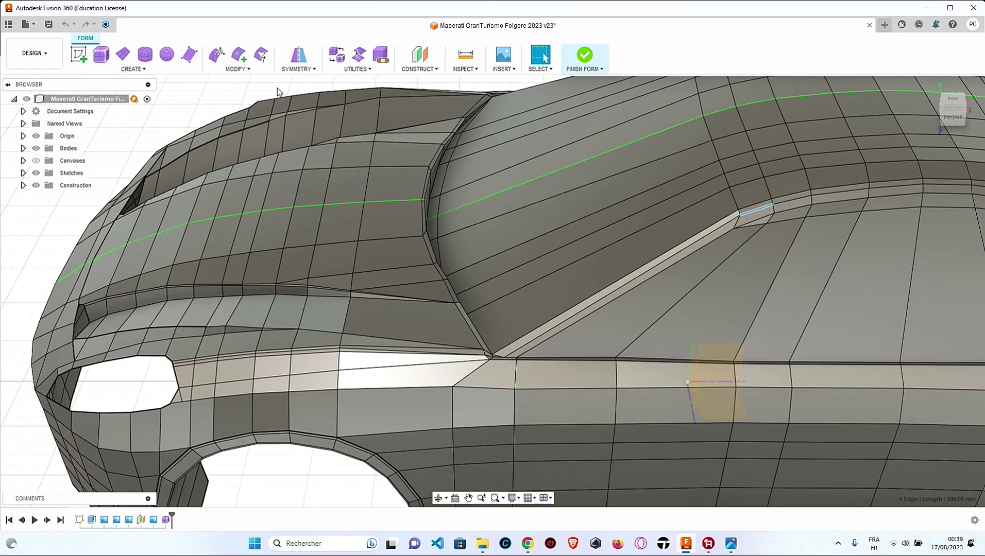
Zoom and orbit in close around the door and A-pillar.
scroll(638, 283, down, 3)
mouse_move(638, 284)
shift+middle_down()
mouse_move(664, 279)
mouse_move(680, 299)
shift+middle_up()
scroll(709, 319, up, 3)
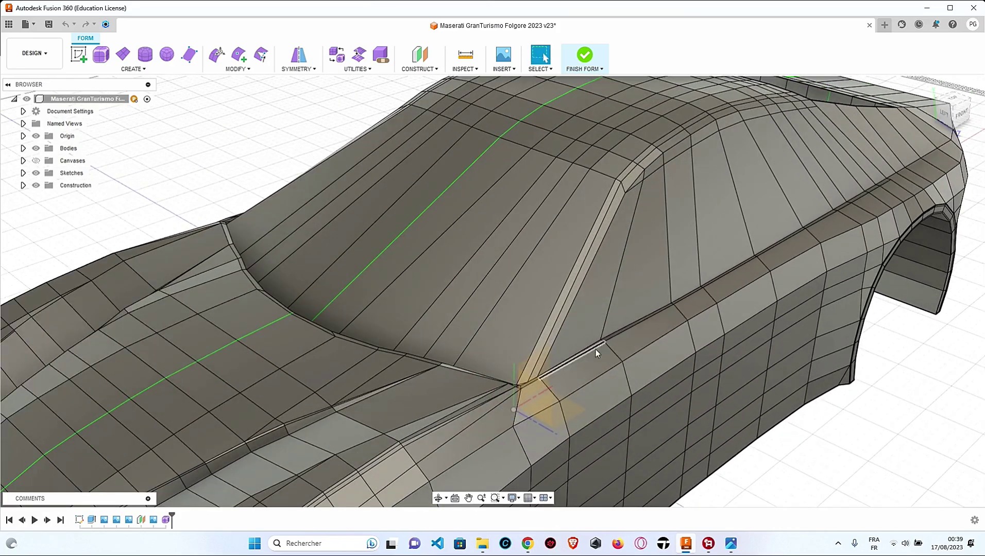
scroll(594, 364, up, 3)
scroll(561, 377, up, 2)
scroll(599, 359, up, 2)
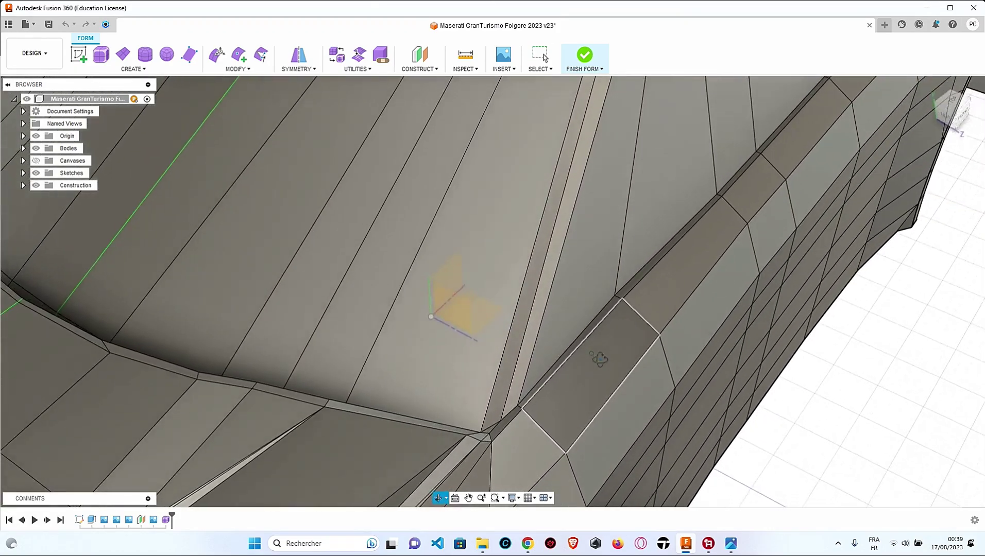
shift+middle_drag(599, 359, 664, 316)
scroll(798, 140, down, 1)
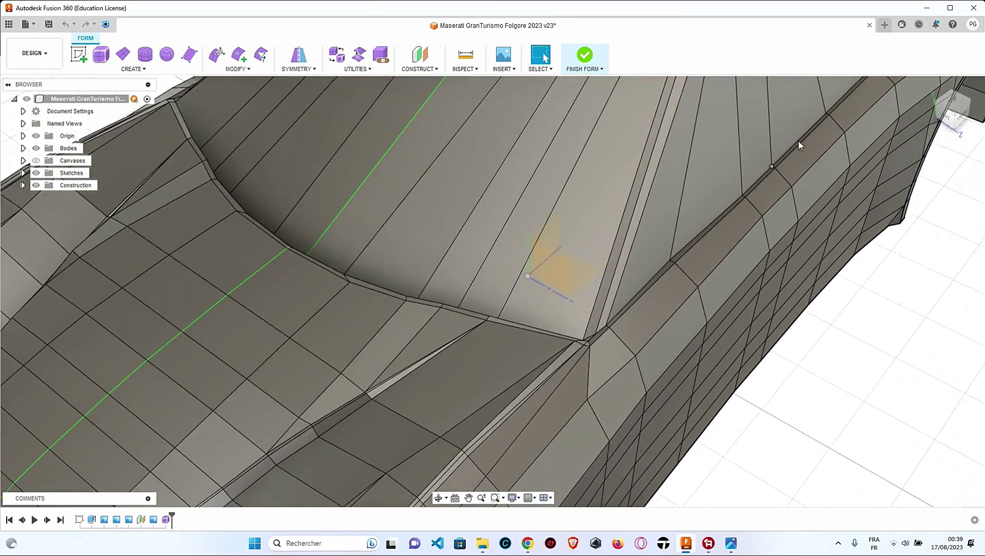
scroll(798, 140, down, 2)
scroll(499, 398, up, 3)
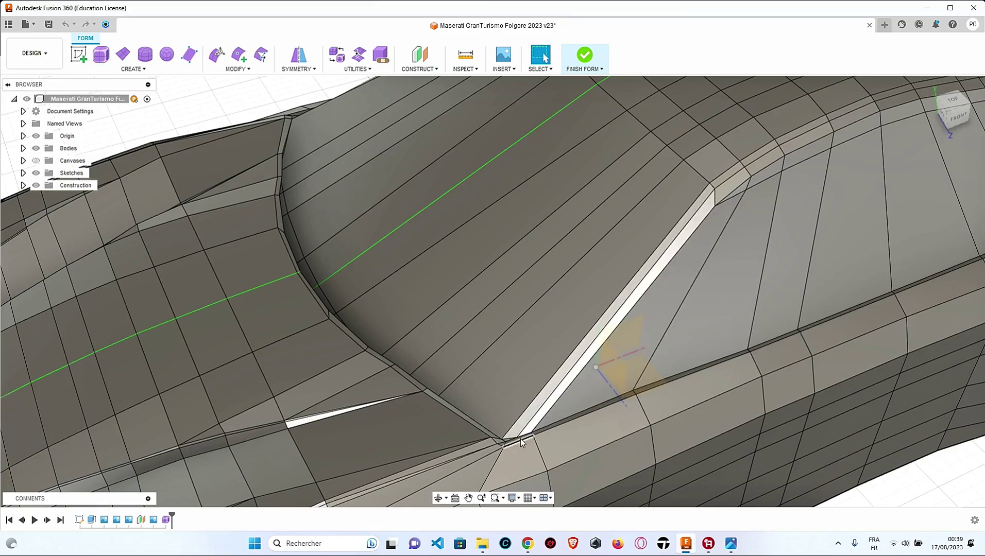
scroll(486, 432, up, 2)
scroll(487, 434, up, 2)
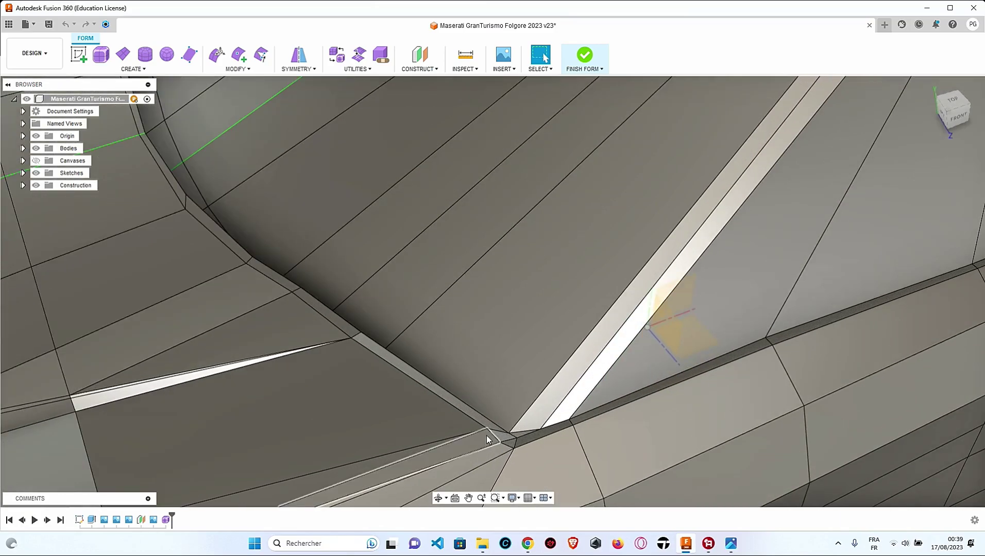
Move the vertex at the pillar base slightly to reshape the crease.
right_click(487, 430)
click(520, 415)
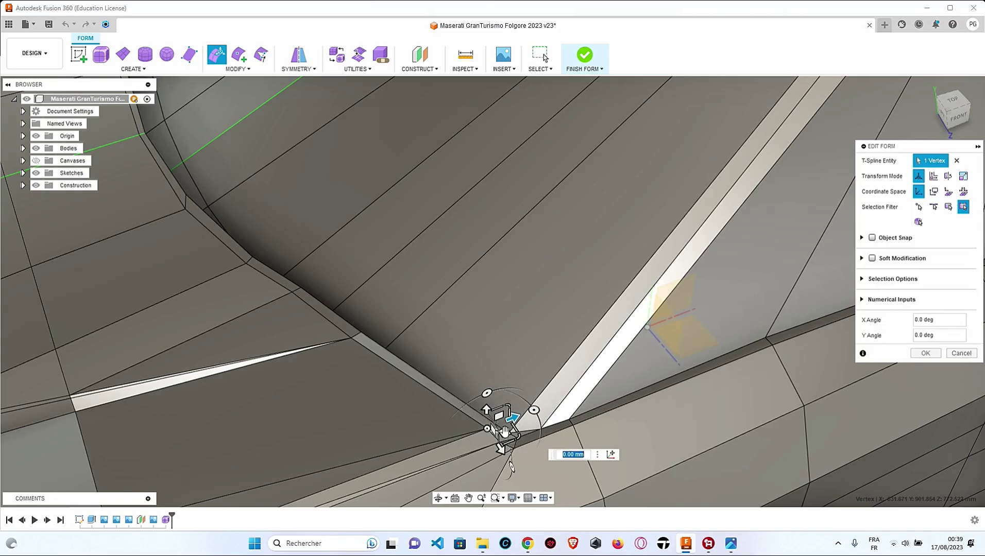
drag(508, 430, 502, 435)
key(Escape)
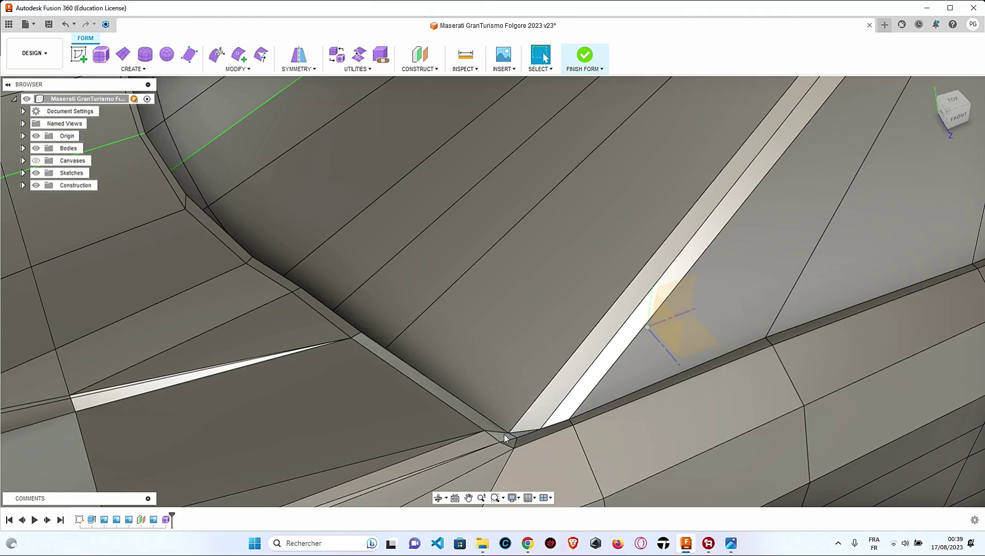
Orbit out to a side view of the car body and windshield area.
scroll(473, 434, down, 5)
shift+middle_drag(472, 433, 418, 411)
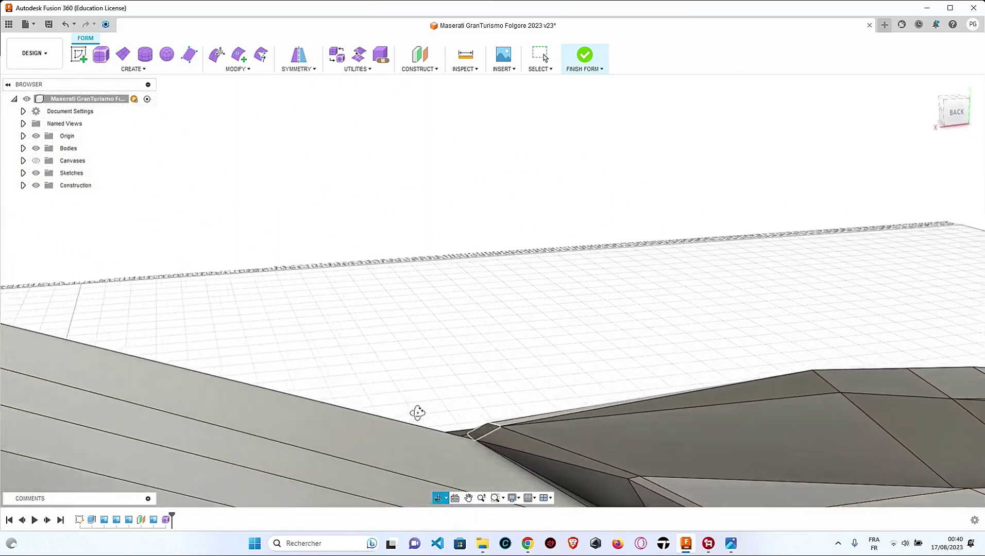
shift+middle_drag(501, 456, 469, 456)
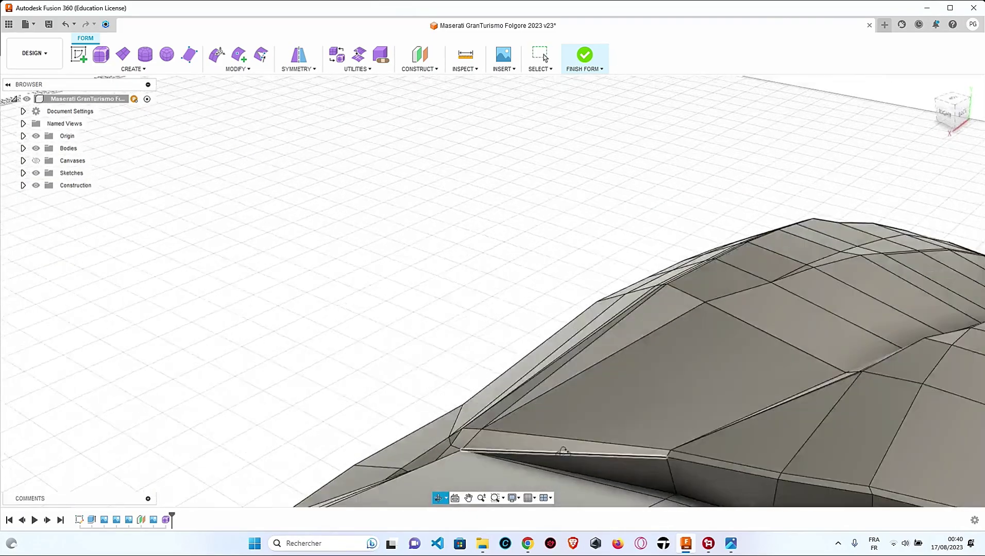
right_click(455, 457)
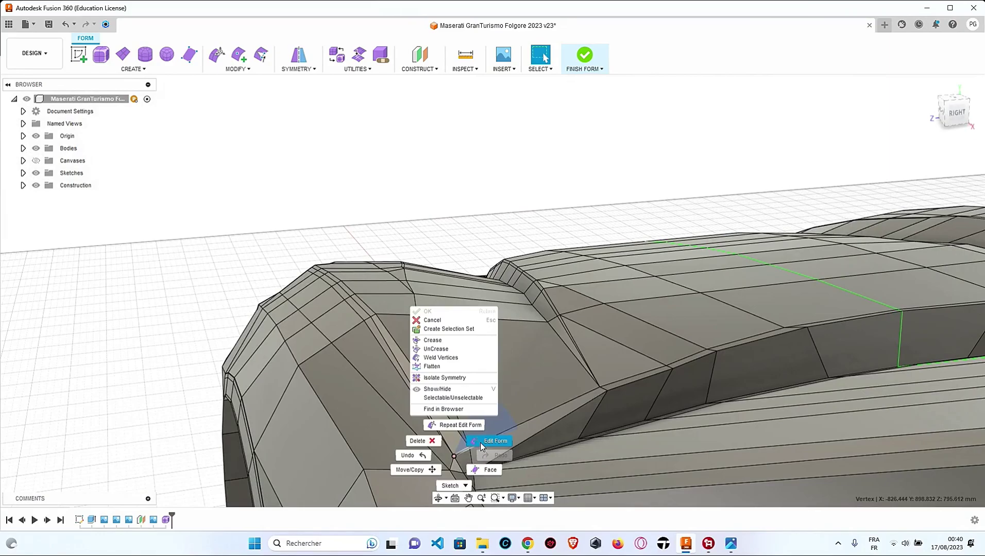
mouse_move(451, 462)
shift+middle_down()
mouse_move(421, 384)
mouse_move(509, 385)
mouse_move(664, 304)
shift+middle_up()
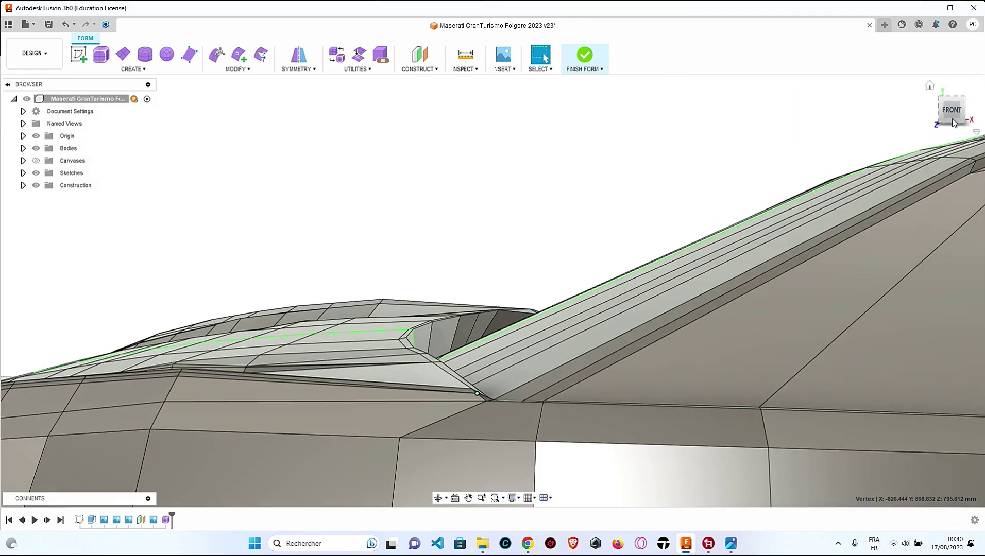
Zoom and orbit to a three-quarter view looking down onto the hood.
scroll(567, 364, down, 5)
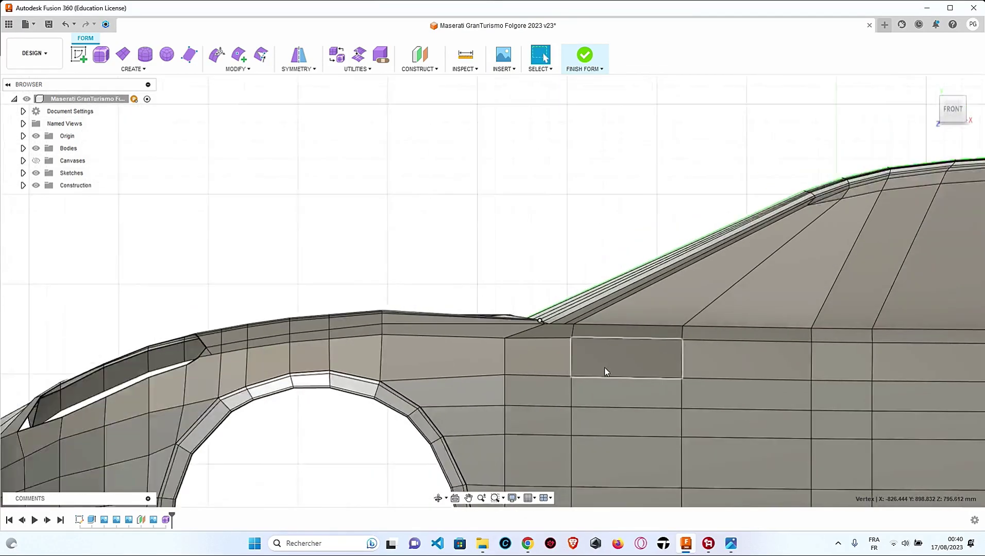
scroll(605, 367, down, 1)
scroll(600, 369, down, 1)
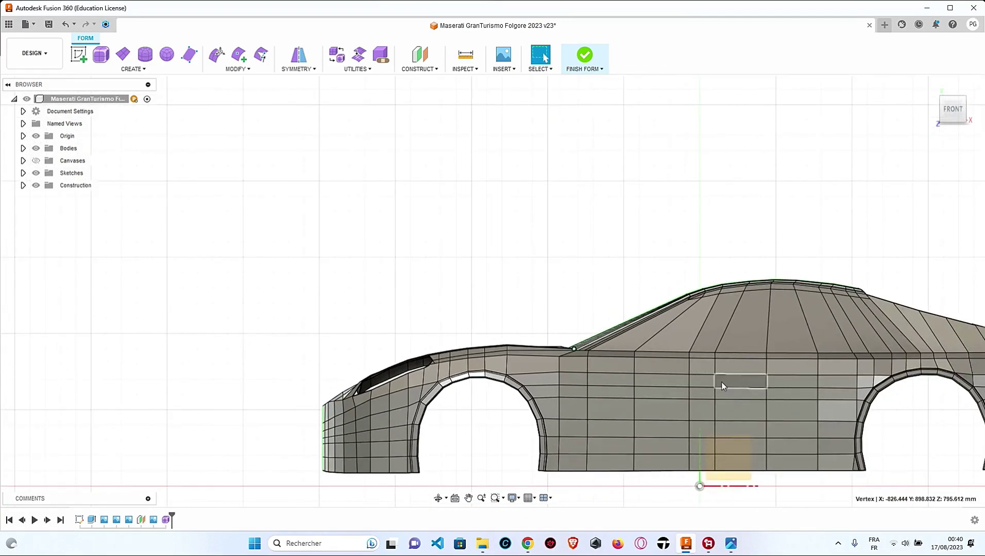
scroll(598, 359, down, 1)
shift+middle_drag(598, 359, 586, 410)
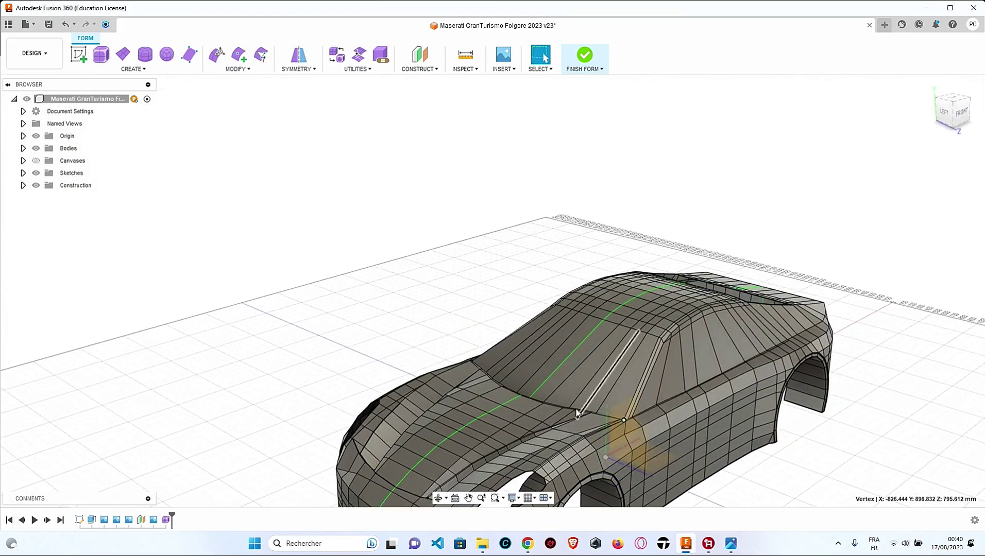
scroll(582, 397, up, 1)
scroll(589, 378, up, 1)
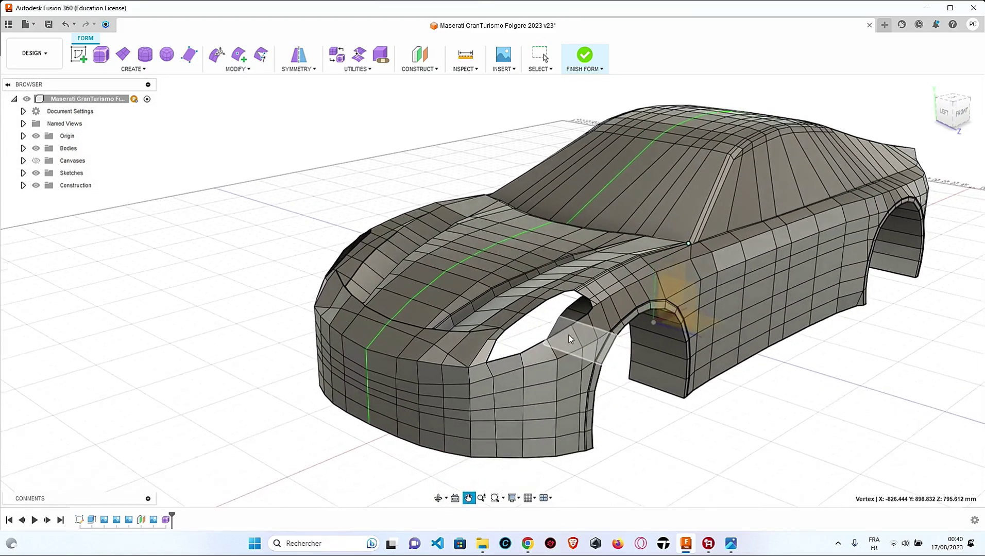
scroll(561, 346, up, 1)
scroll(546, 325, up, 1)
shift+middle_drag(546, 325, 499, 296)
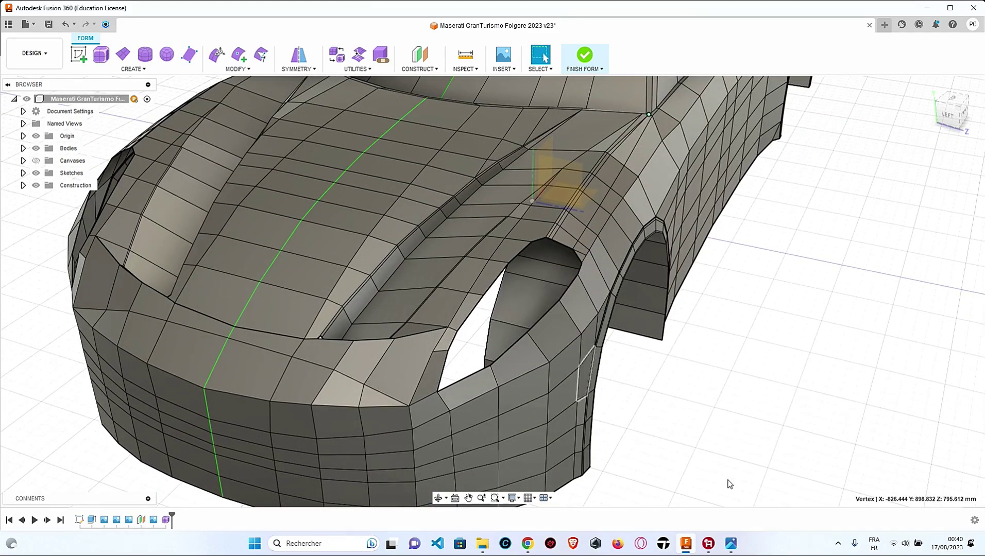
Check the reference photos, preview the body smooth, then return to box display.
click(732, 547)
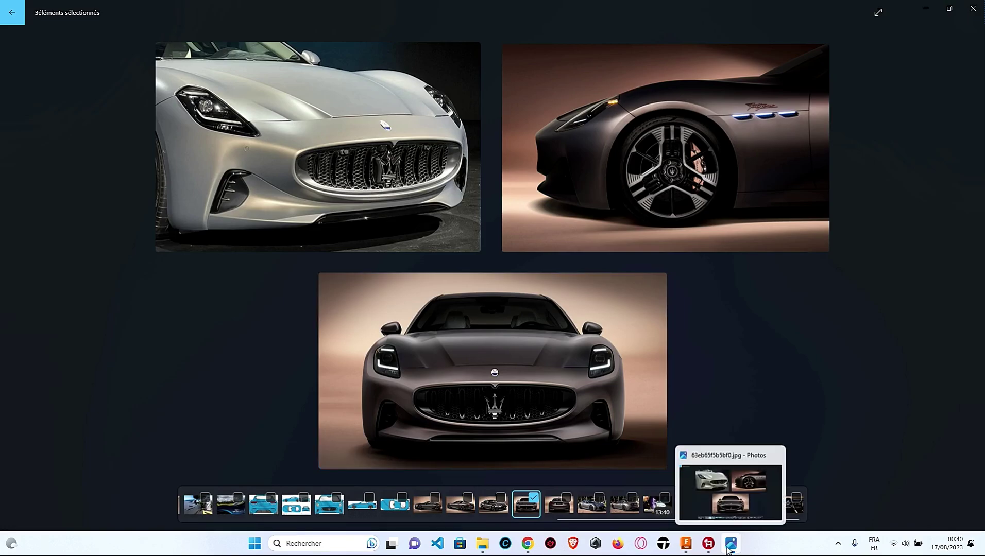
click(731, 545)
scroll(475, 408, down, 3)
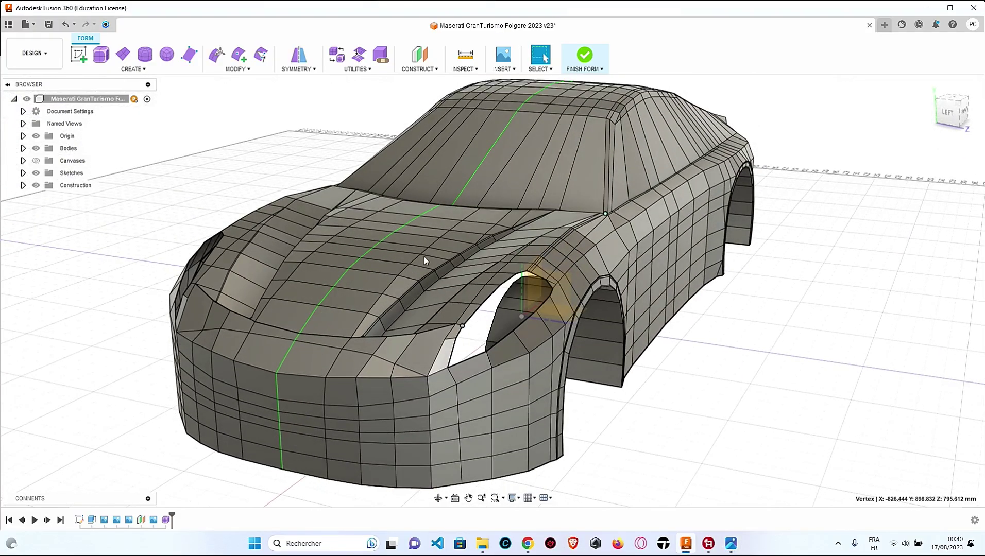
click(336, 58)
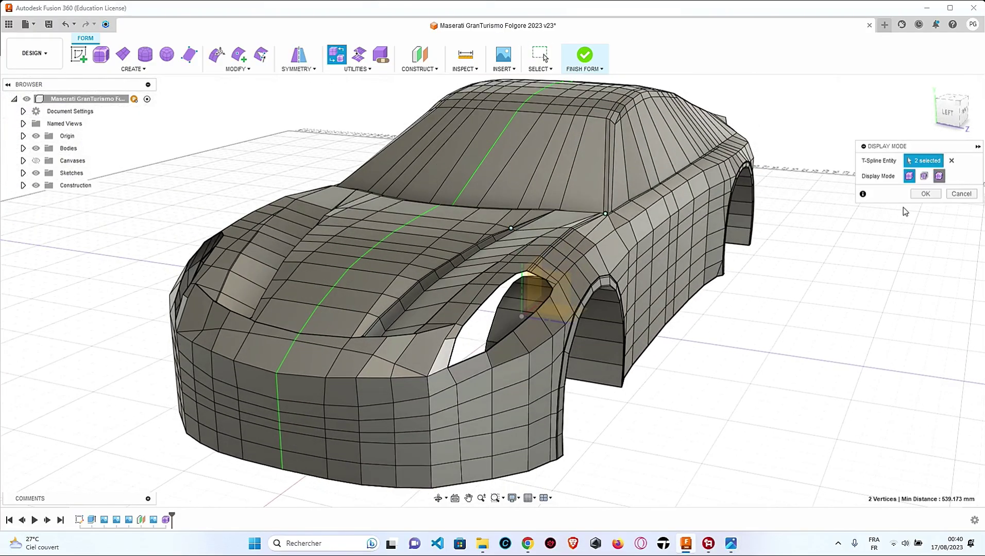
key(alt+3)
scroll(588, 224, up, 3)
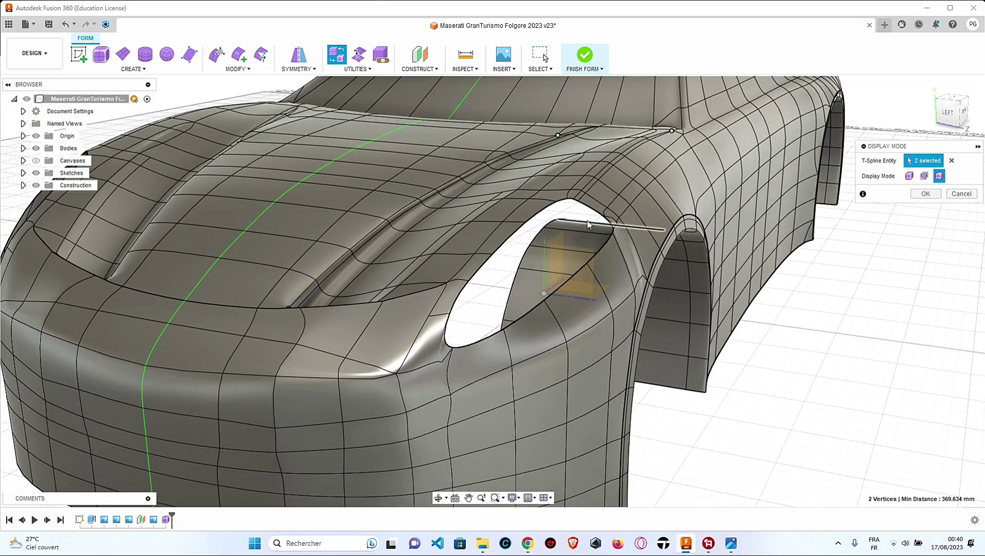
click(909, 176)
key(Return)
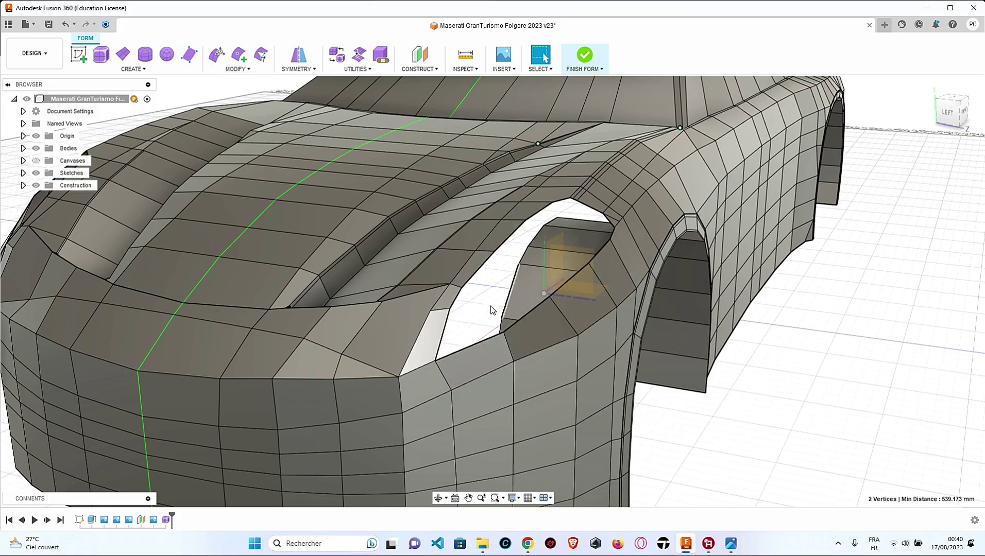
Orbit to the front-corner opening and open the front-view reference photo full size.
mouse_move(479, 313)
shift+middle_down()
mouse_move(433, 334)
mouse_move(441, 338)
shift+middle_up()
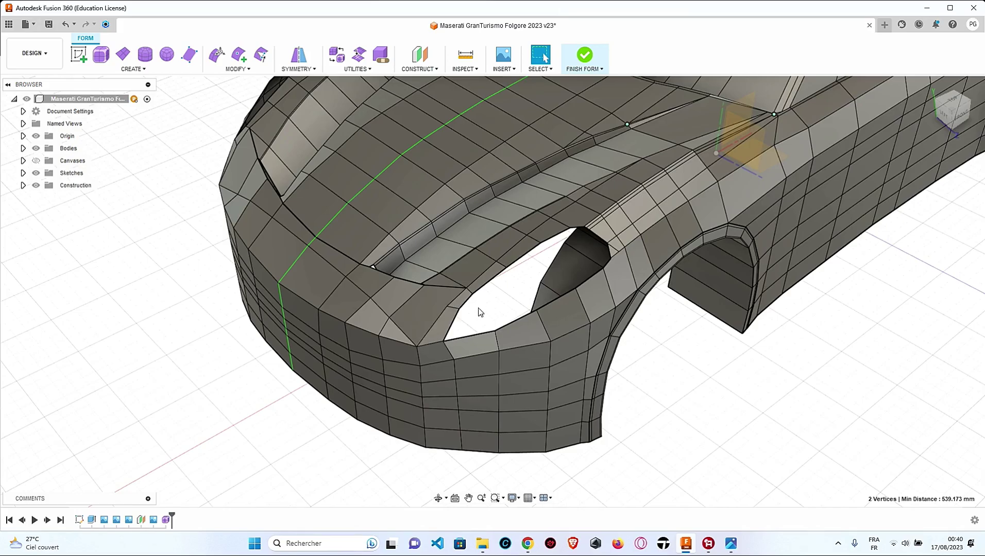
shift+middle_drag(478, 312, 731, 273)
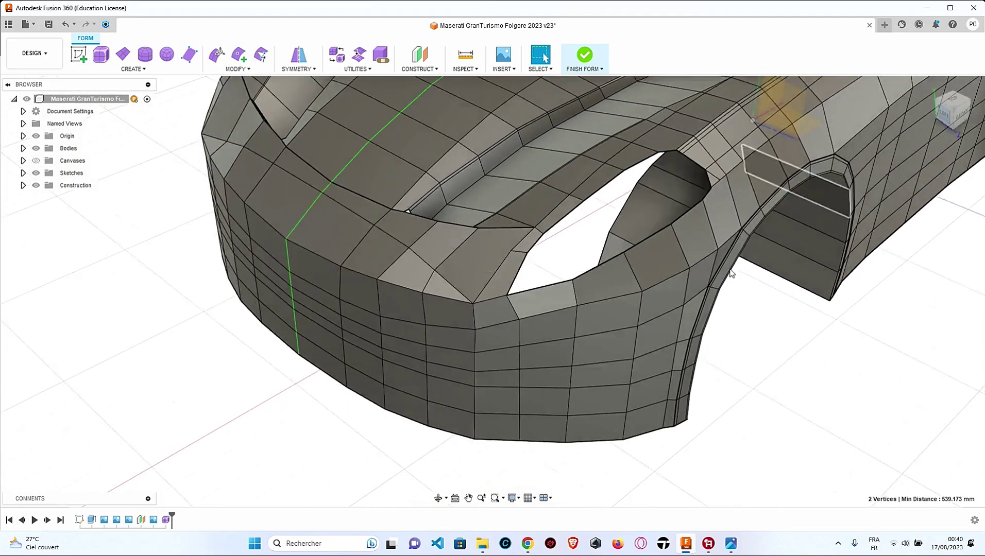
scroll(531, 252, up, 3)
scroll(553, 236, up, 3)
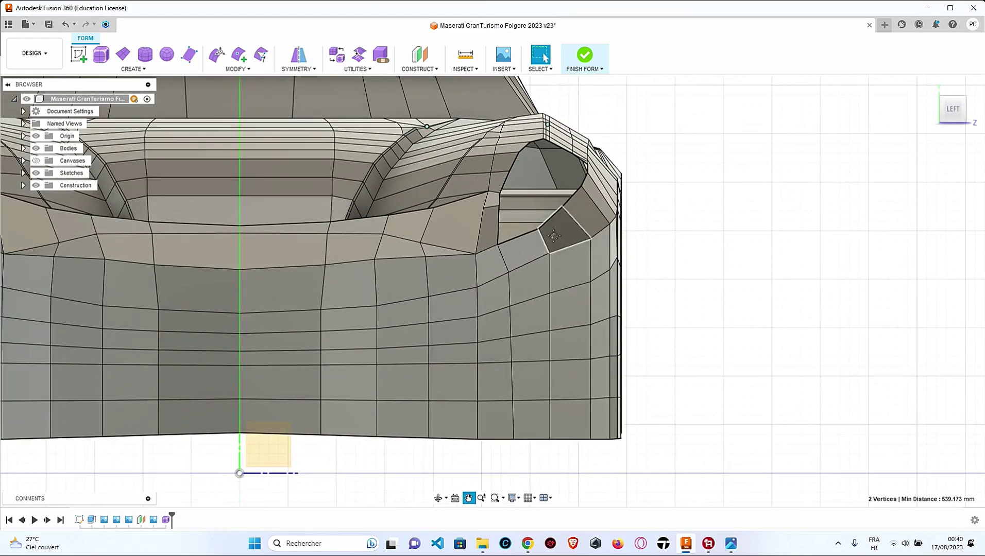
click(731, 547)
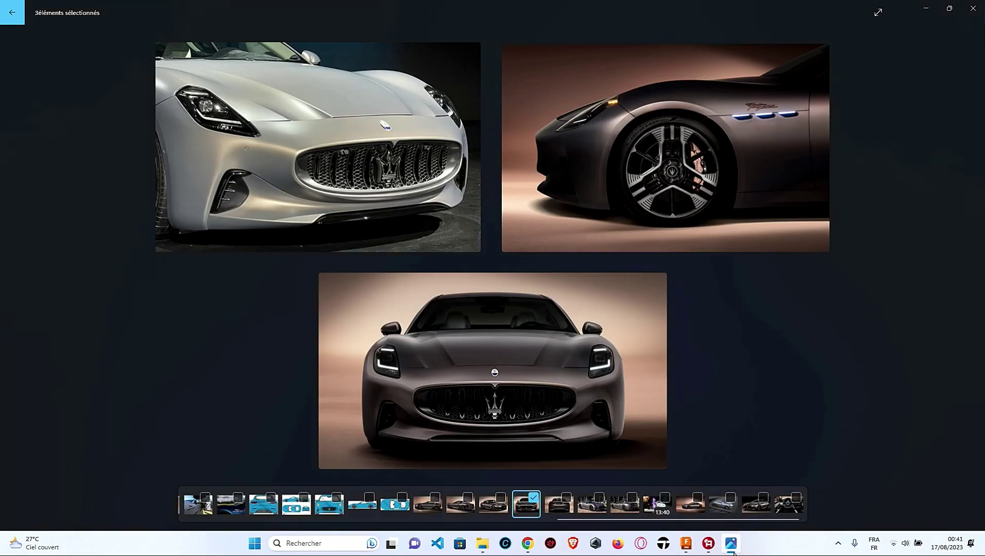
click(662, 463)
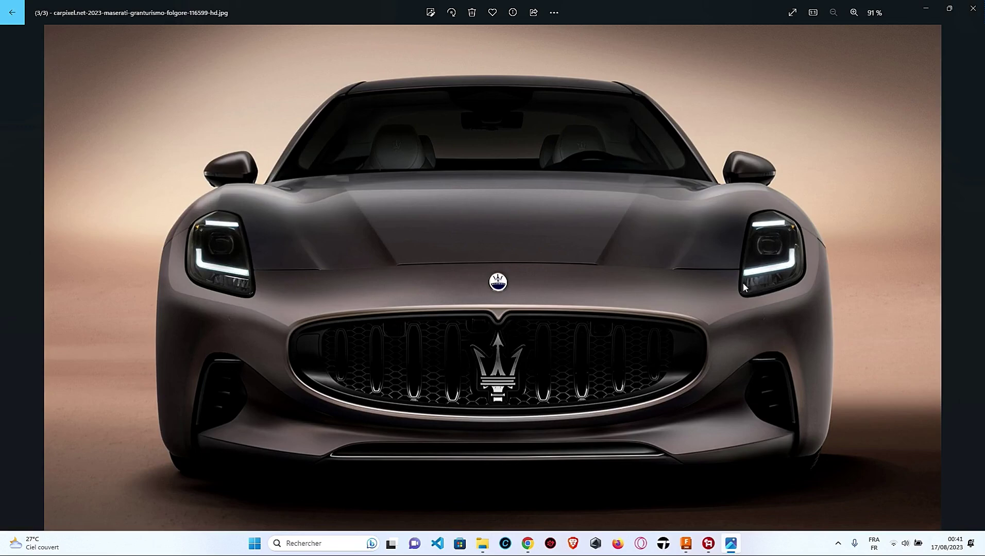
Flip between the front photo and the model, then select a front-opening vertex.
click(685, 550)
click(685, 550)
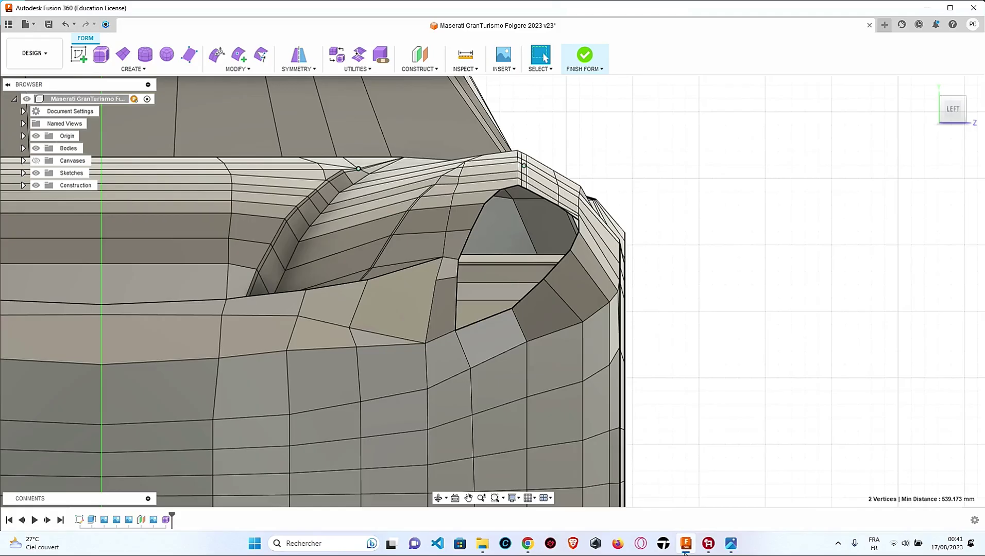
click(685, 551)
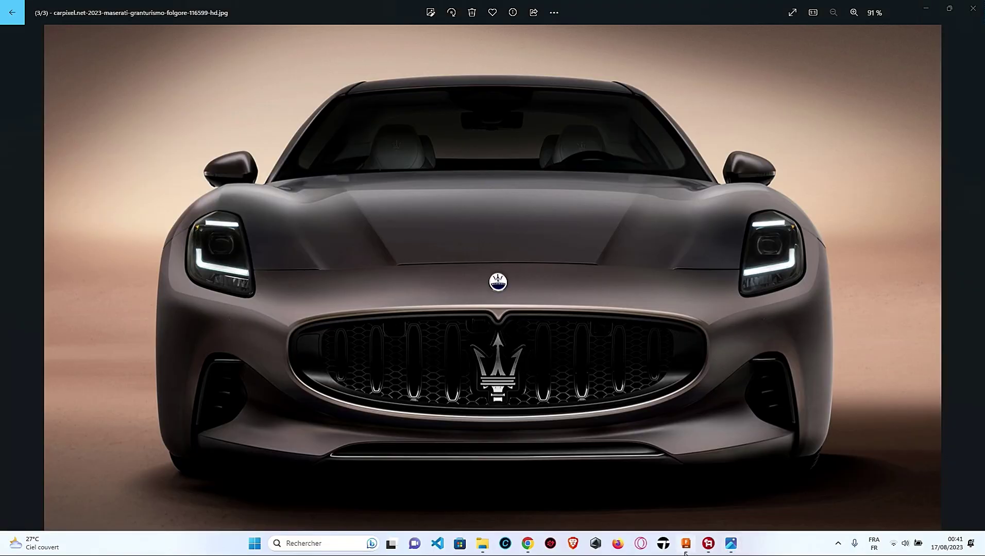
click(685, 551)
click(543, 279)
Pull the front-opening vertex down and outward with Edit Form, checking the front photo.
right_click(544, 280)
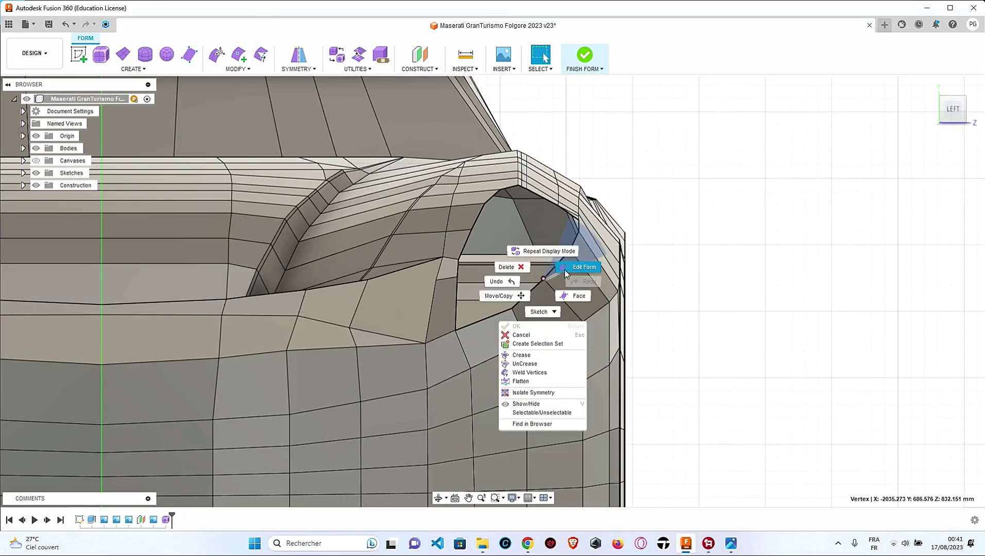
click(567, 266)
mouse_move(558, 274)
mouse_down()
mouse_move(564, 287)
mouse_move(524, 293)
mouse_move(527, 303)
mouse_up()
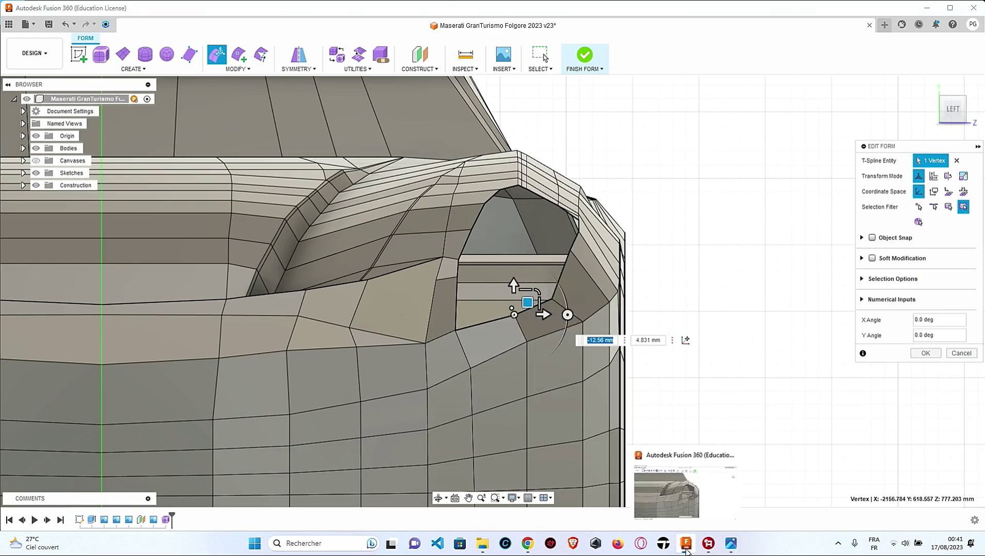
click(687, 552)
click(686, 552)
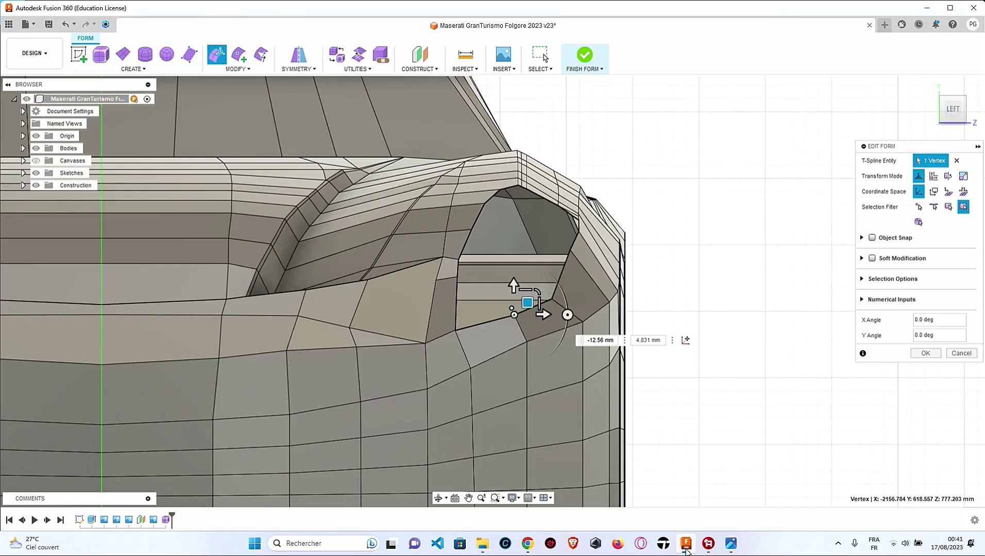
Repeatedly compare the moved vertex against the front reference photo, then orbit the model.
click(687, 551)
click(686, 551)
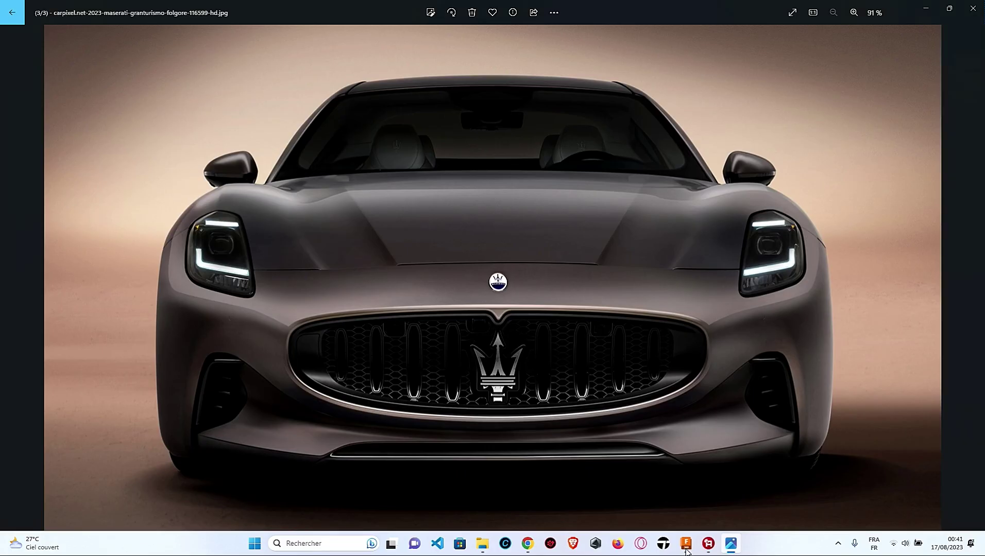
click(687, 552)
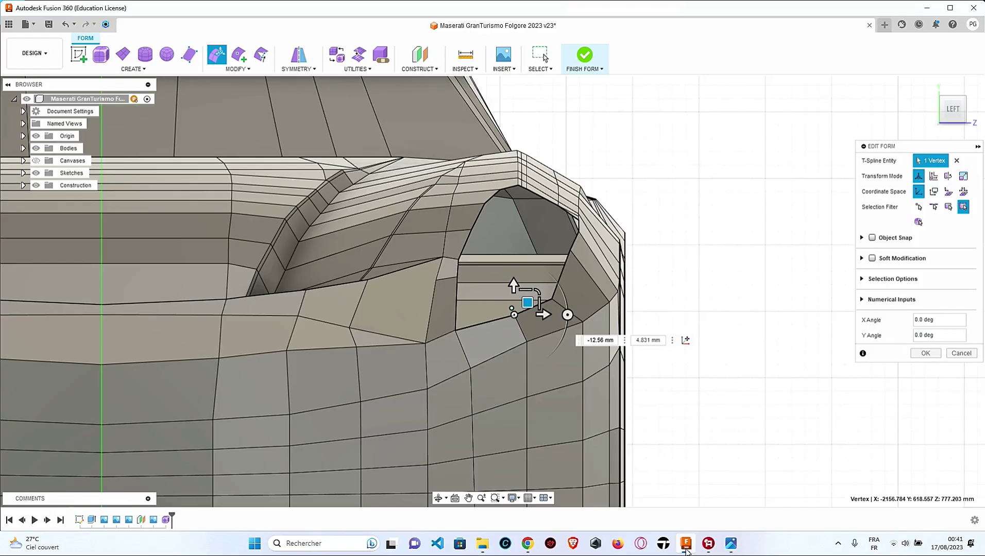
click(687, 551)
click(687, 552)
click(687, 546)
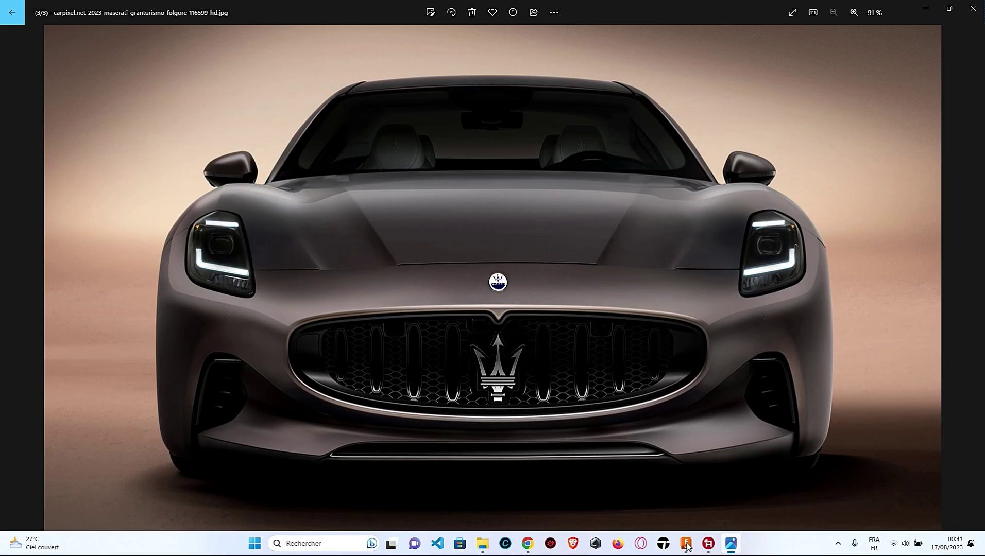
click(687, 546)
shift+middle_drag(515, 284, 545, 236)
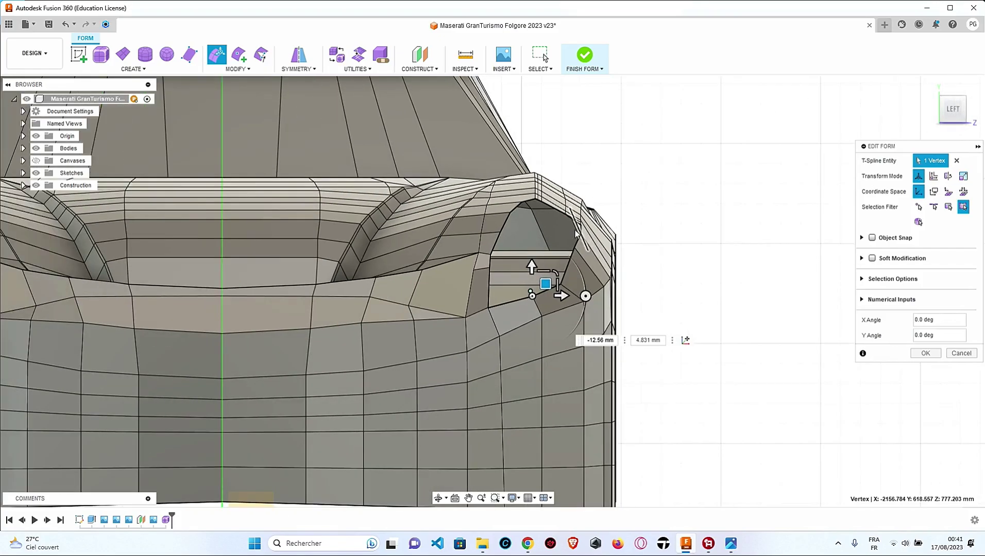
From the front view, pull a wheel-arch opening vertex down and right, checking the canvas image.
click(964, 110)
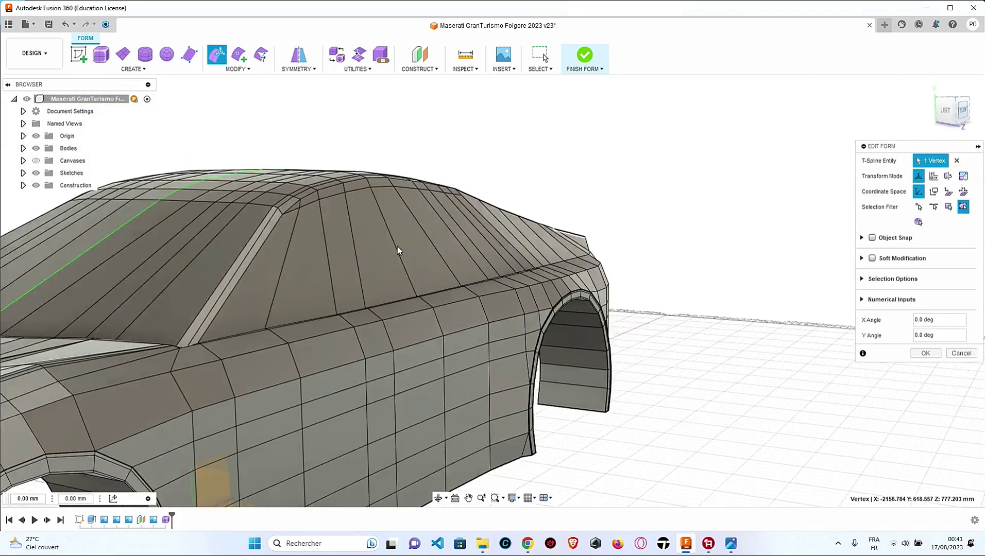
scroll(220, 335, up, 5)
middle_drag(287, 357, 442, 283)
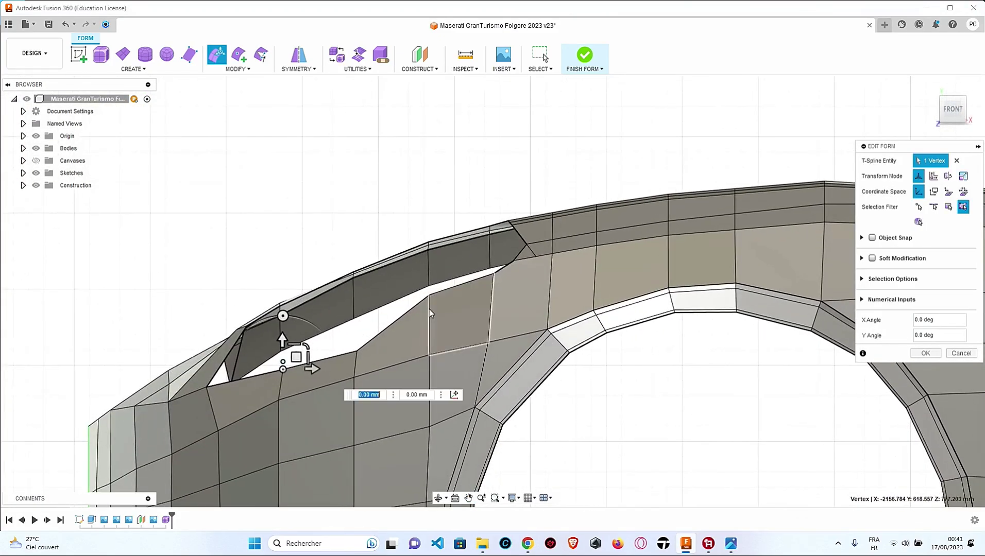
drag(442, 283, 448, 292)
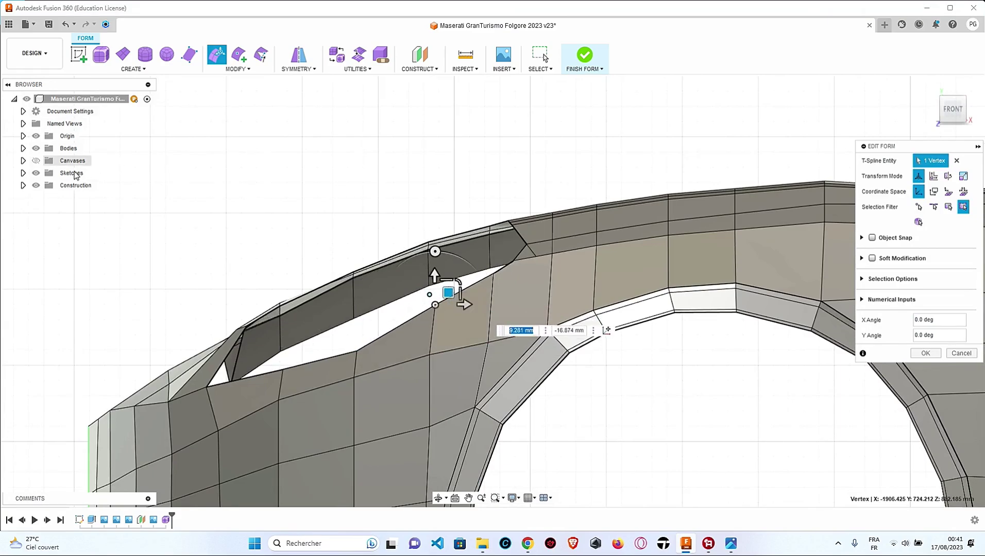
click(38, 160)
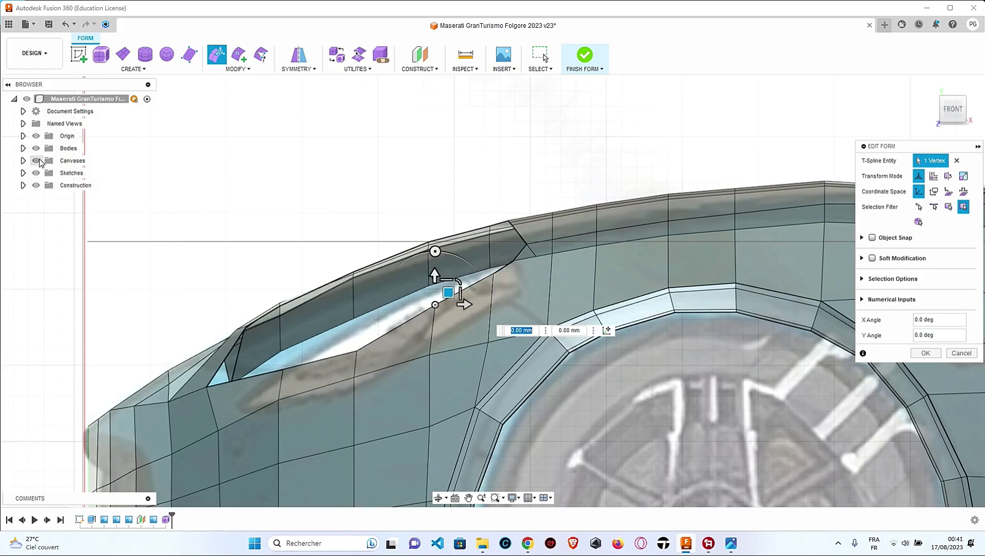
click(38, 162)
Check the side-view photo, then pull the opening's upper corner vertex left and commit.
mouse_move(708, 544)
click(736, 545)
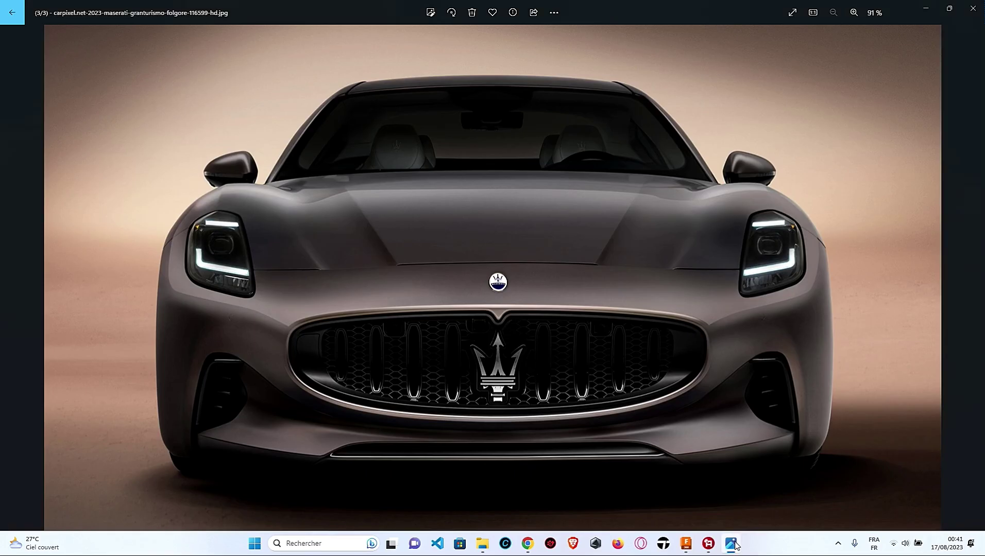
key(Escape)
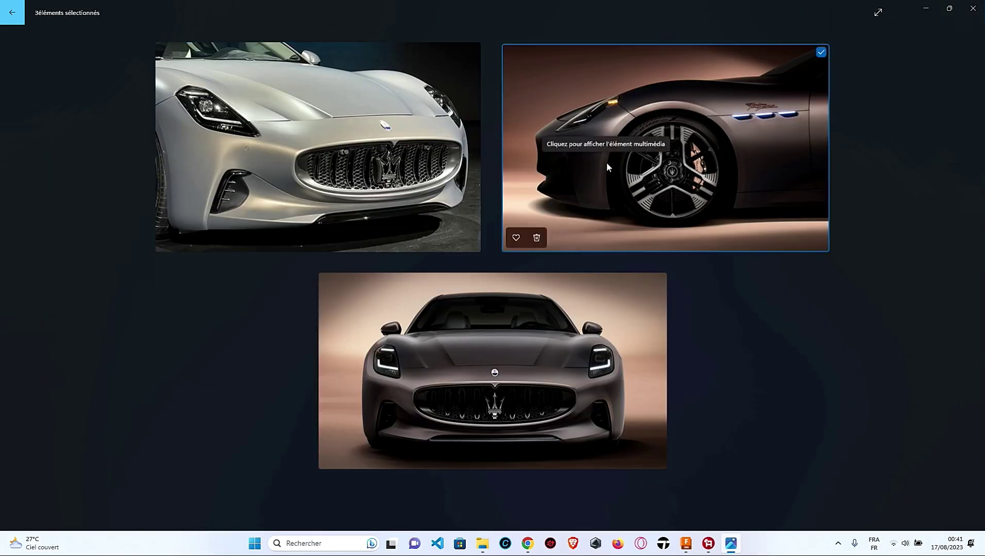
click(606, 163)
click(686, 543)
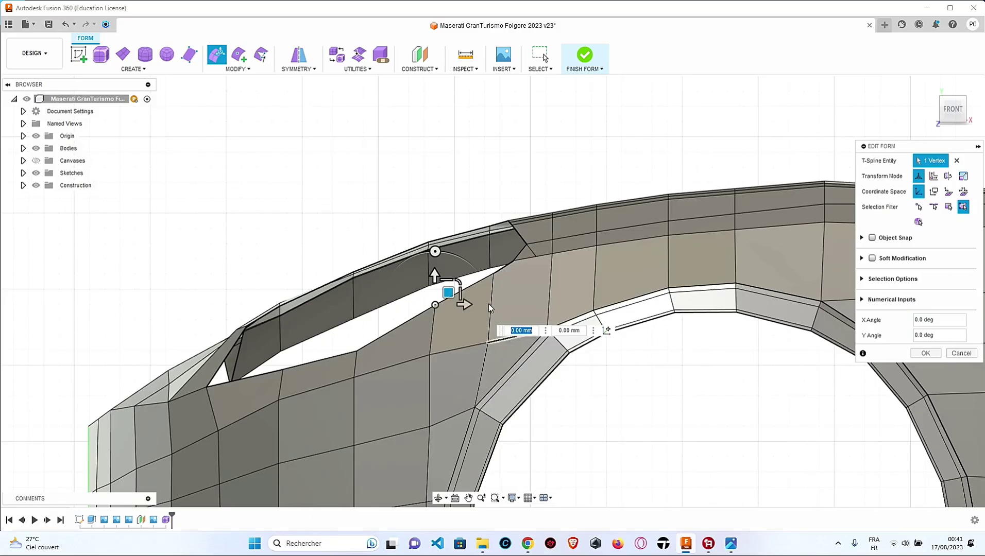
click(686, 544)
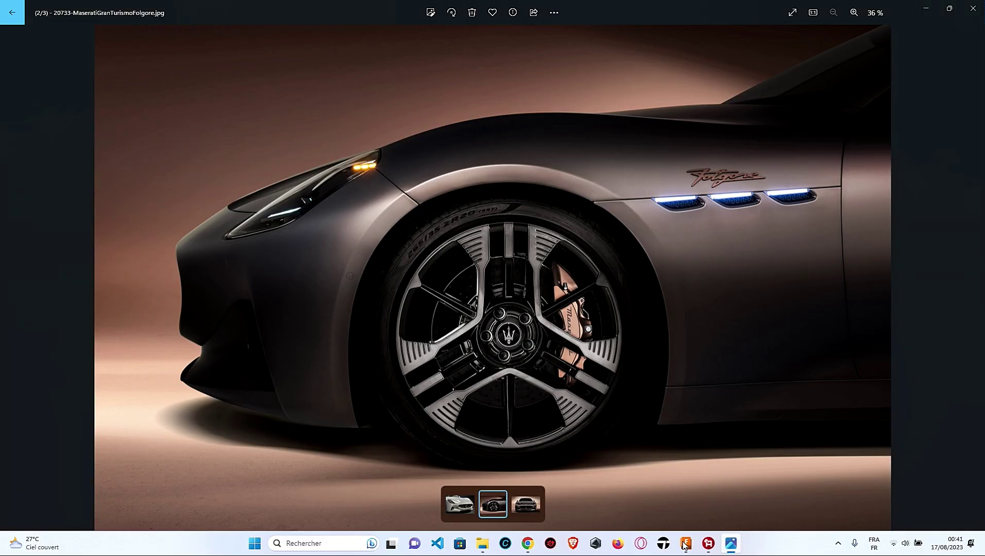
click(684, 544)
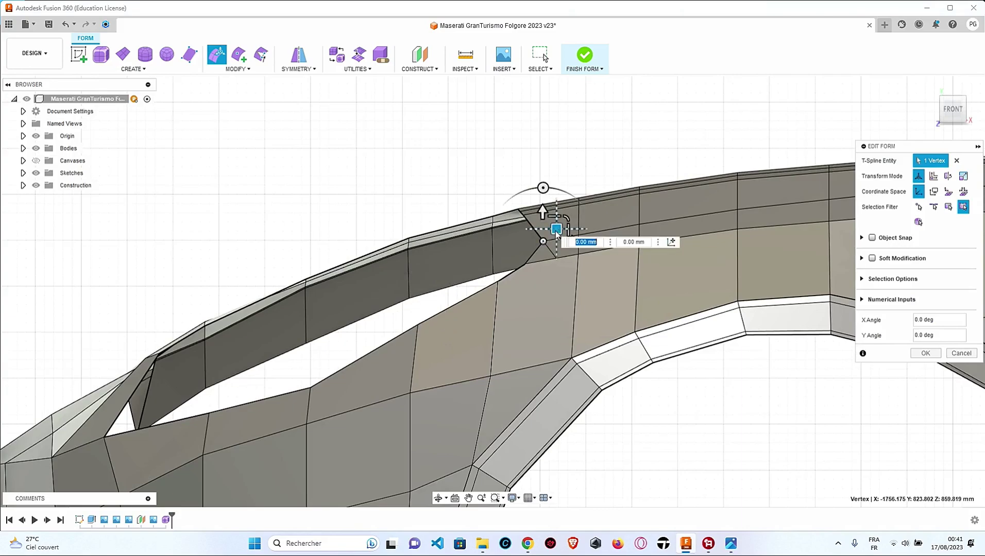
mouse_move(556, 233)
mouse_down()
mouse_move(535, 234)
mouse_move(534, 252)
mouse_up()
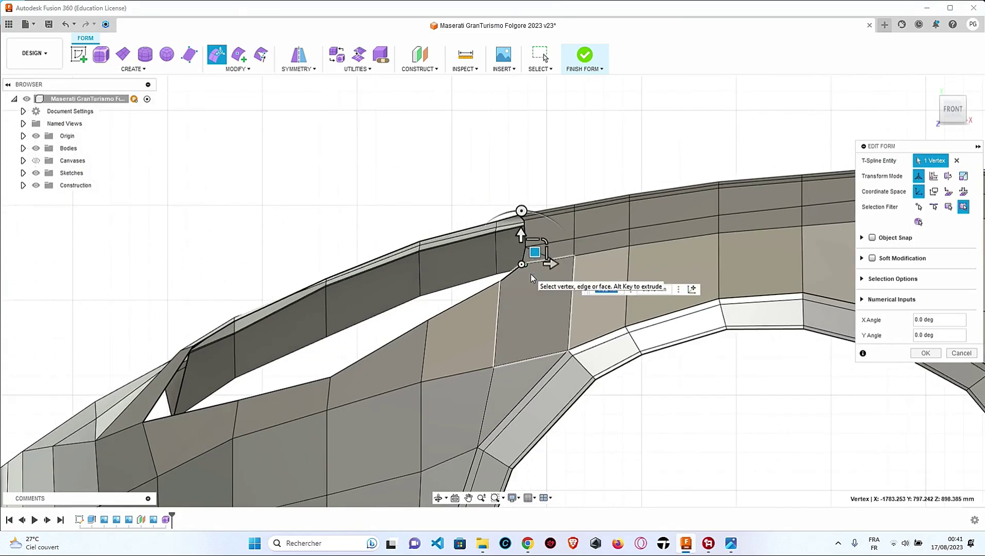
key(Return)
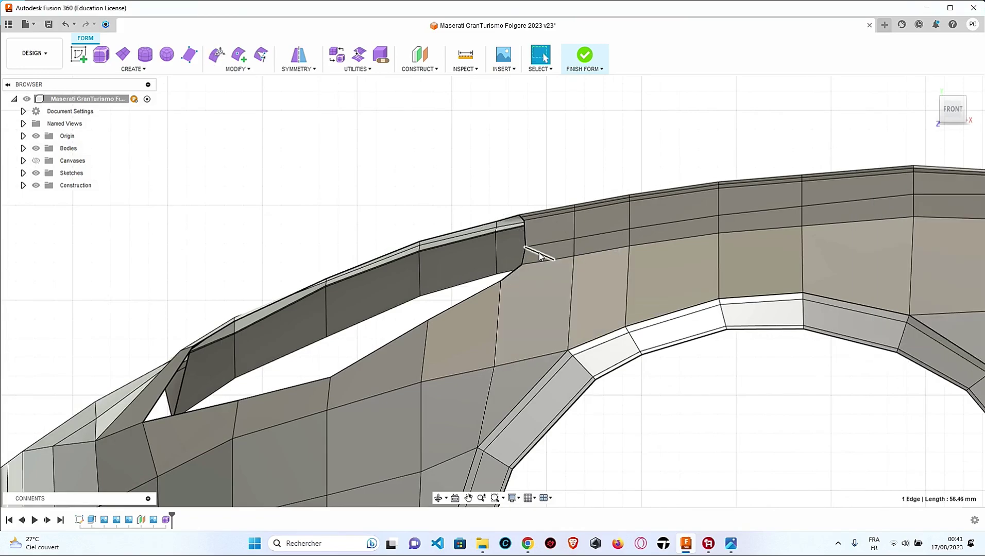
Orbit round to the car's front end and compare it with the front-view reference photo.
scroll(543, 256, down, 2)
scroll(504, 301, down, 1)
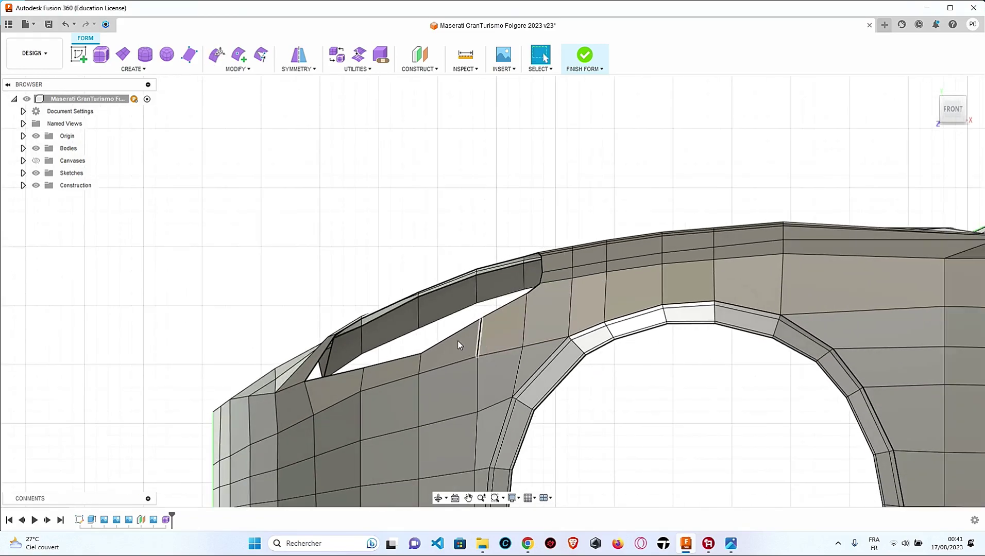
scroll(469, 335, down, 1)
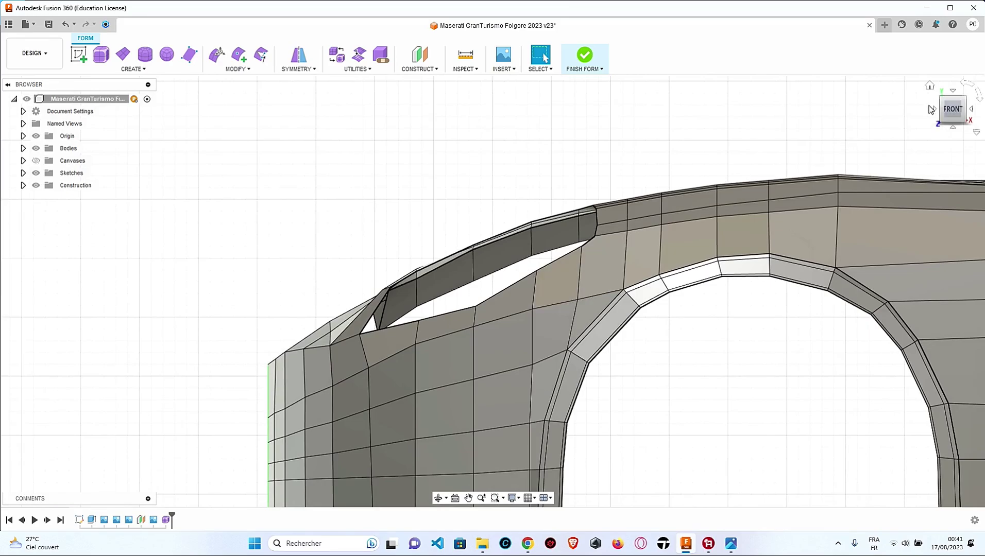
drag(932, 108, 807, 206)
mouse_move(807, 206)
shift+middle_down()
mouse_move(491, 281)
mouse_move(823, 222)
mouse_move(561, 255)
mouse_move(556, 298)
mouse_move(576, 324)
mouse_move(561, 324)
mouse_move(560, 354)
mouse_move(751, 482)
shift+middle_up()
scroll(555, 298, down, 2)
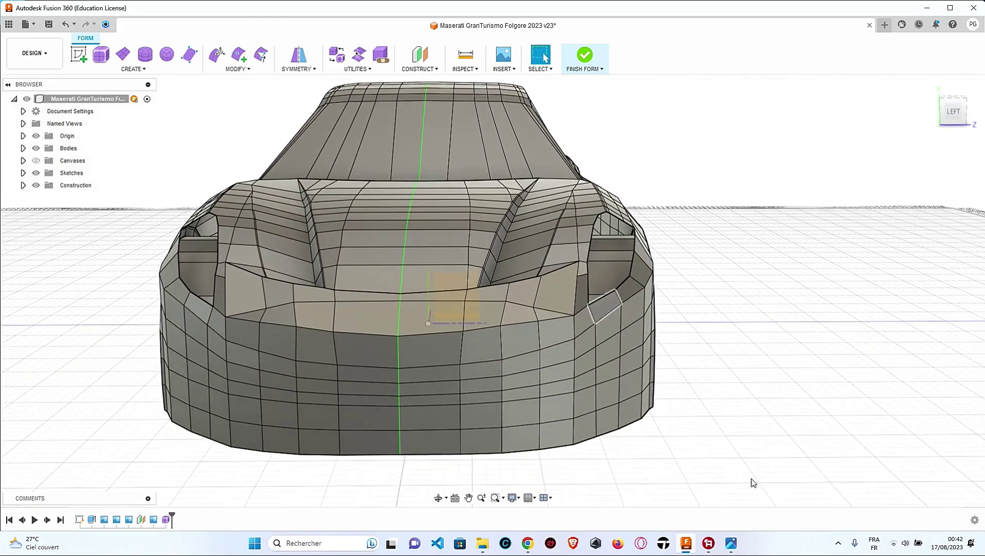
click(737, 544)
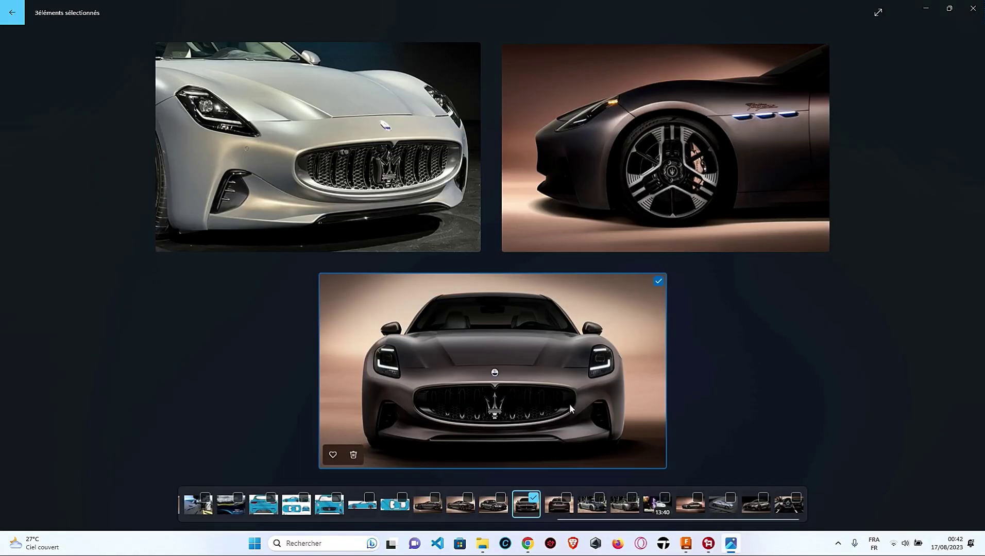
click(577, 342)
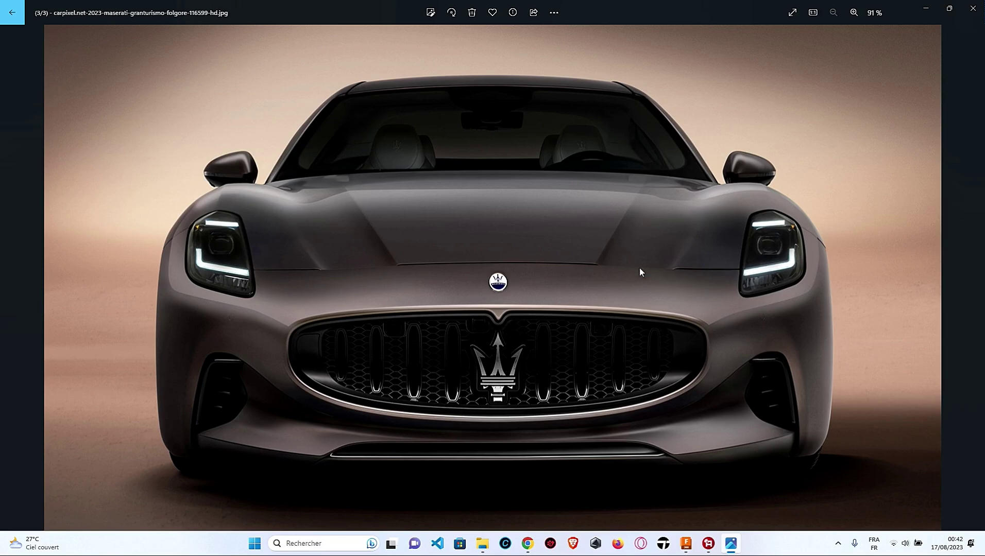
click(734, 542)
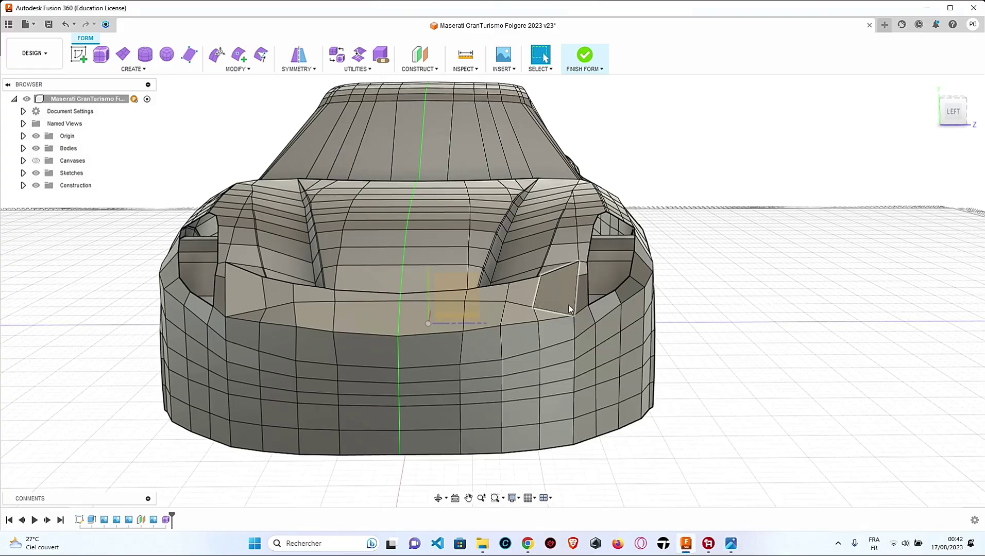
Snap to an upright top-down view and toggle the reference canvas overlay on and off.
scroll(541, 269, up, 3)
scroll(551, 284, up, 2)
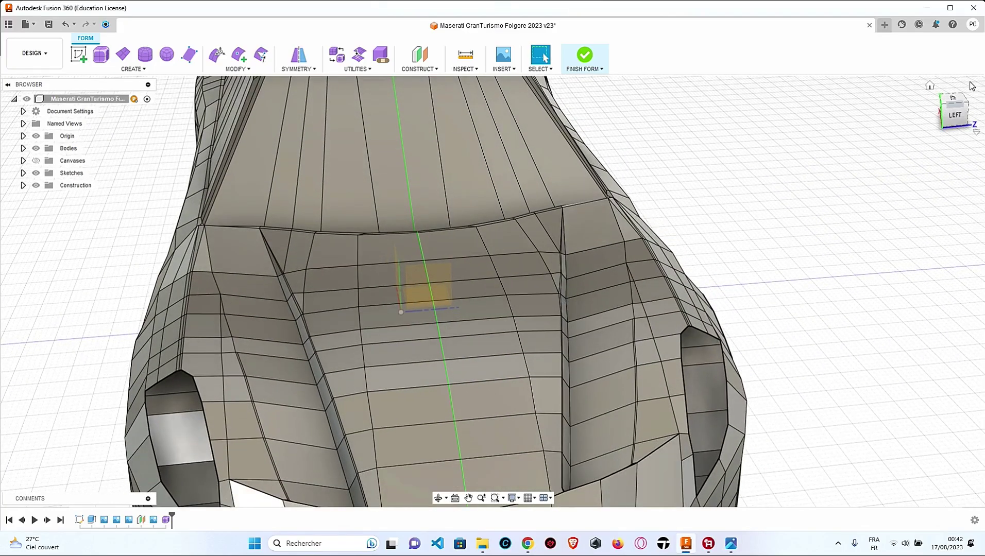
drag(956, 99, 983, 99)
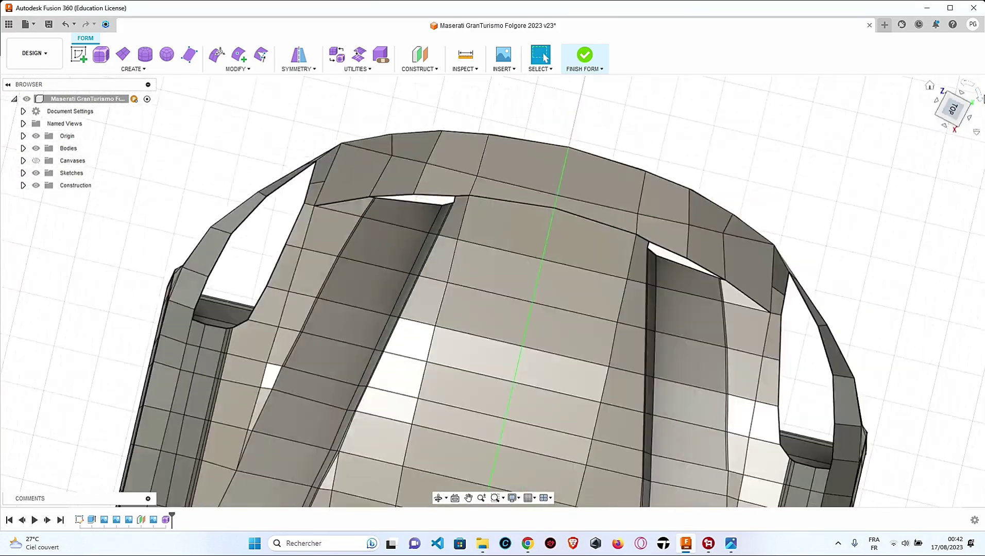
click(981, 97)
click(980, 97)
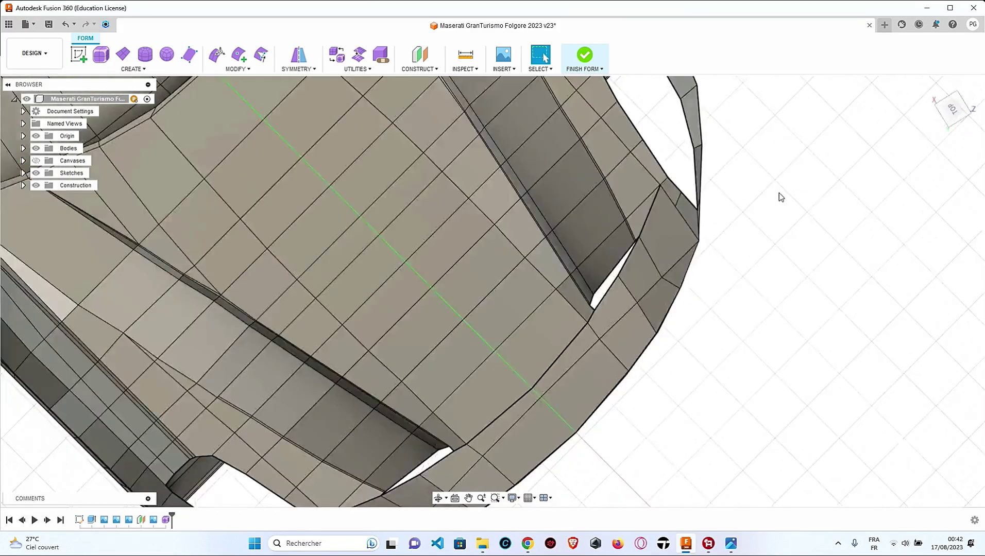
click(37, 161)
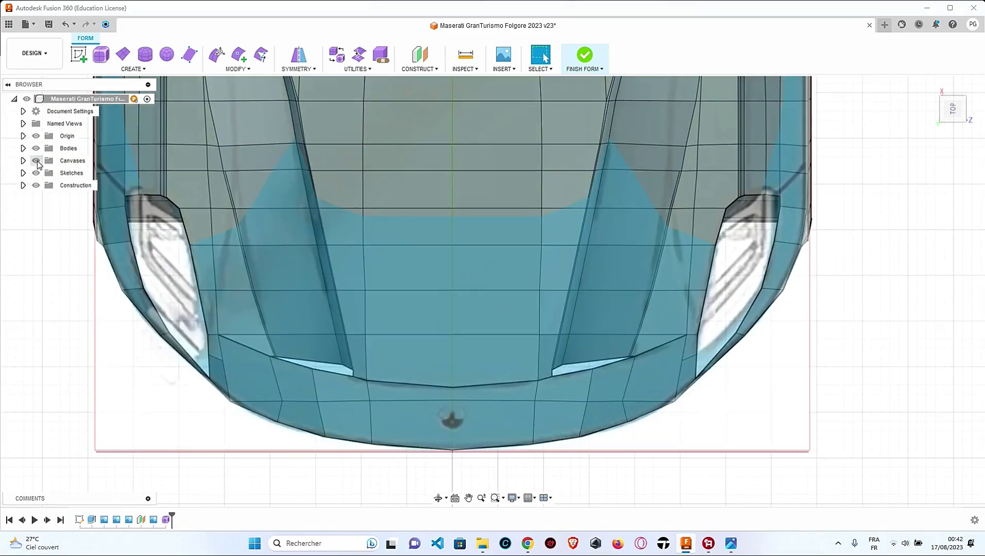
click(36, 161)
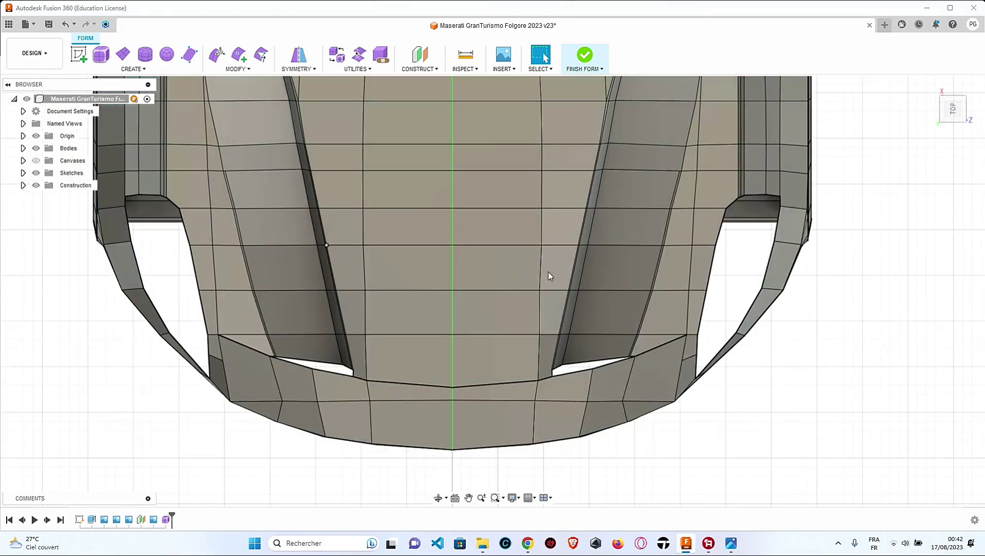
Zoom in and start editing the vertex at the hood's front corner.
scroll(677, 339, up, 3)
scroll(682, 346, up, 2)
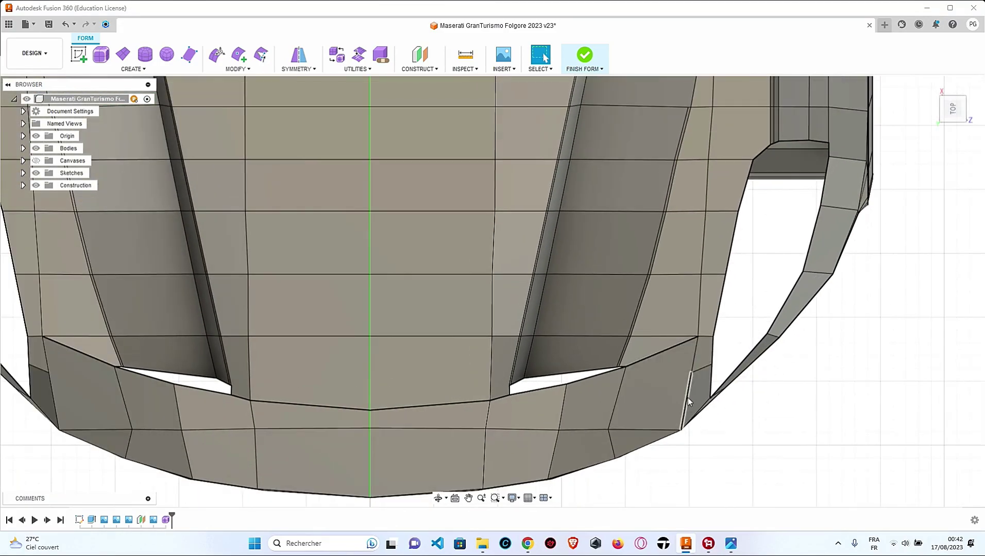
scroll(691, 343, up, 2)
right_click(701, 331)
Nudge the hood's front-corner vertex, then select the edge beside the wheel arch and extend it upward.
click(720, 321)
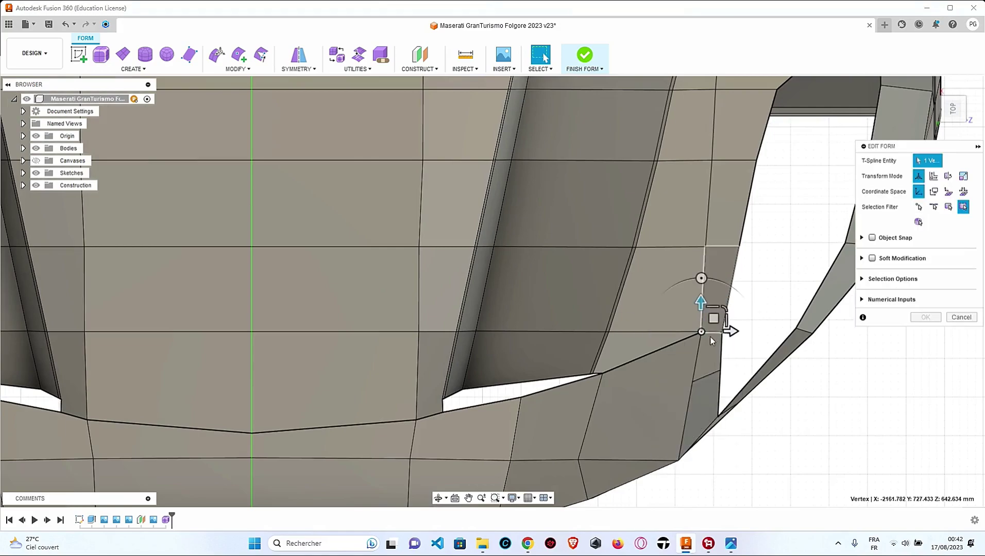
drag(715, 320, 715, 325)
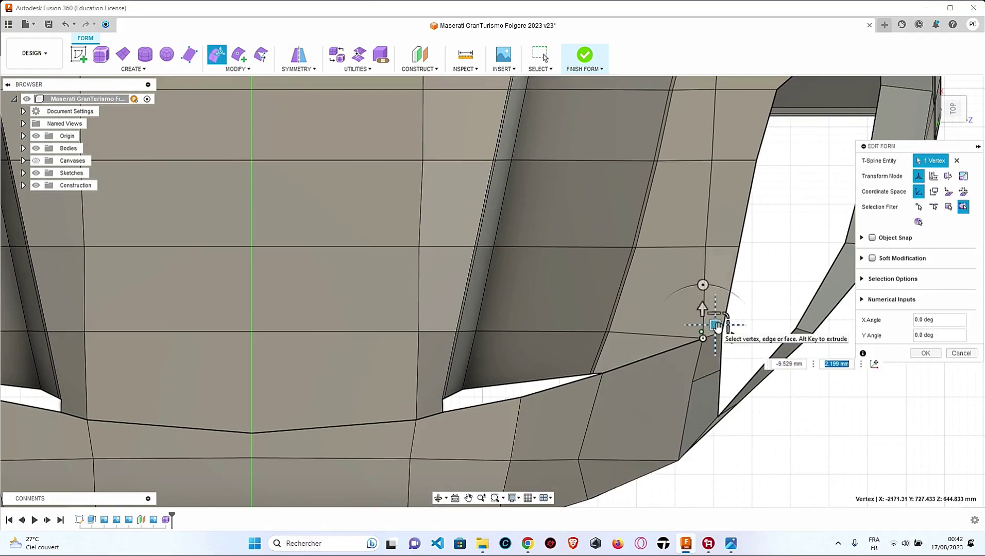
key(Escape)
click(713, 337)
right_click(712, 337)
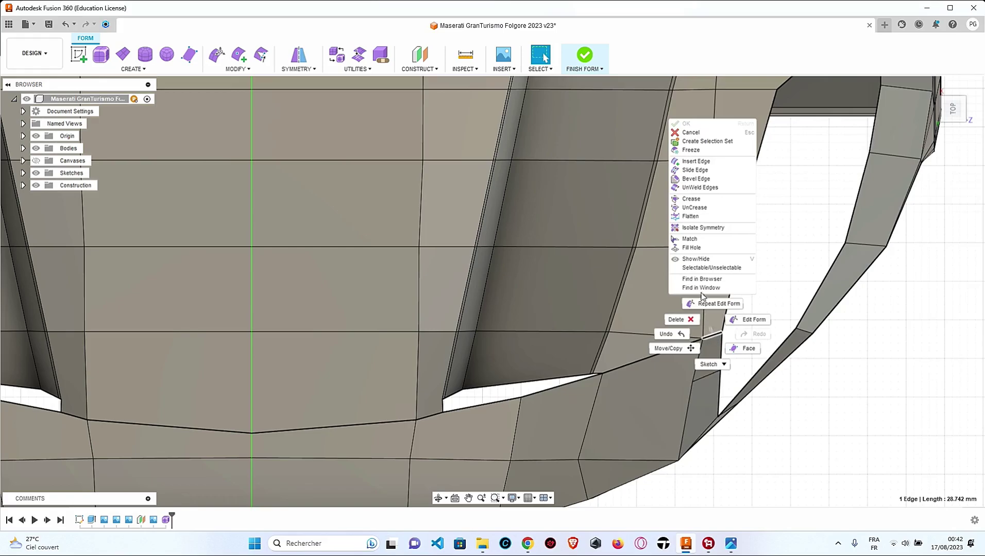
click(698, 205)
Orbit to a low front view and switch the body to Smooth display mode.
scroll(719, 322, down, 5)
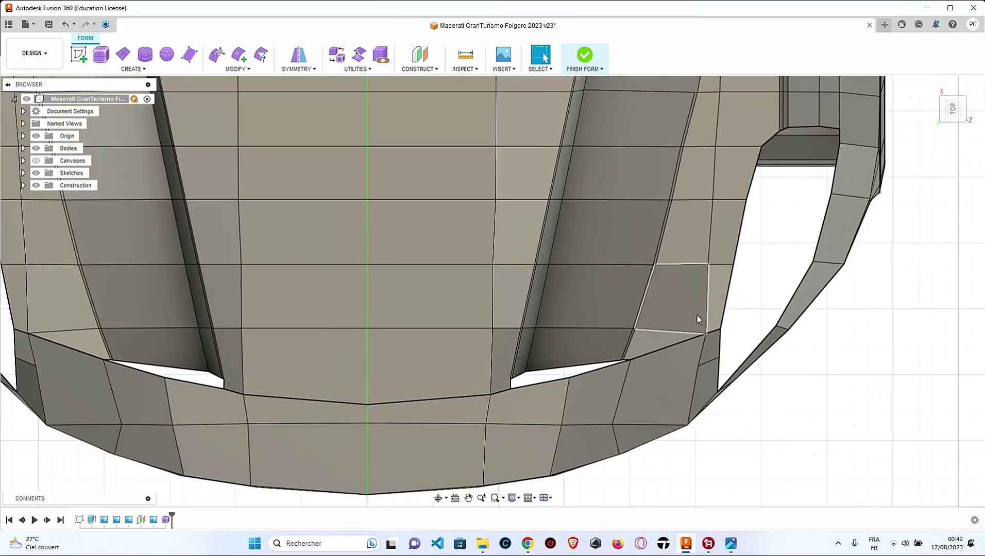
mouse_move(697, 315)
shift+middle_down()
mouse_move(649, 279)
mouse_move(658, 348)
mouse_move(678, 353)
shift+middle_up()
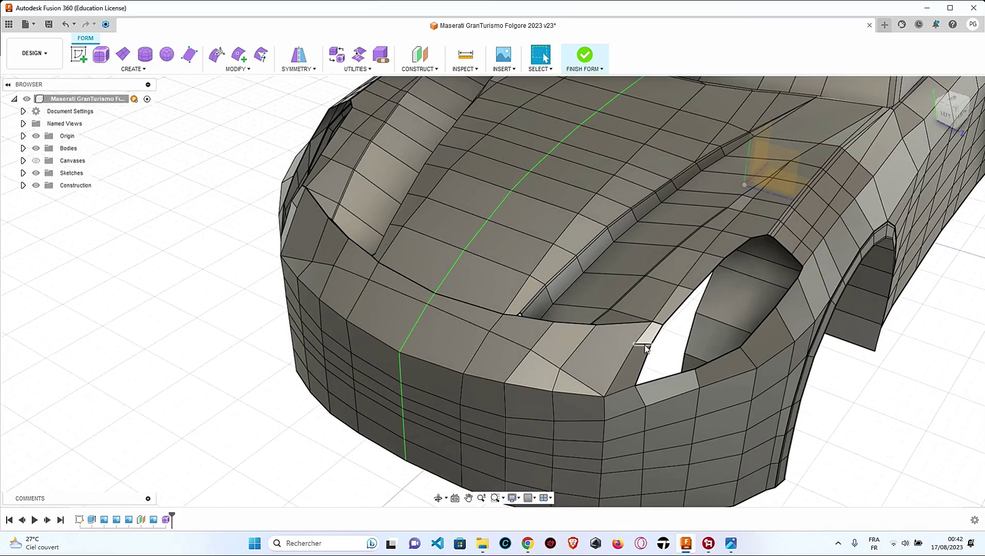
scroll(647, 348, down, 2)
scroll(666, 356, down, 1)
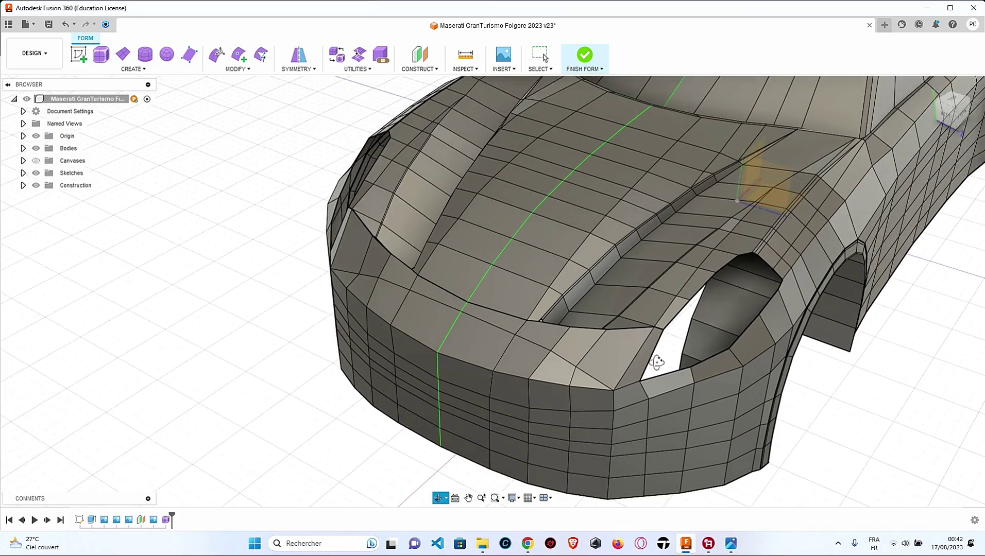
shift+middle_drag(655, 363, 644, 326)
scroll(644, 326, up, 2)
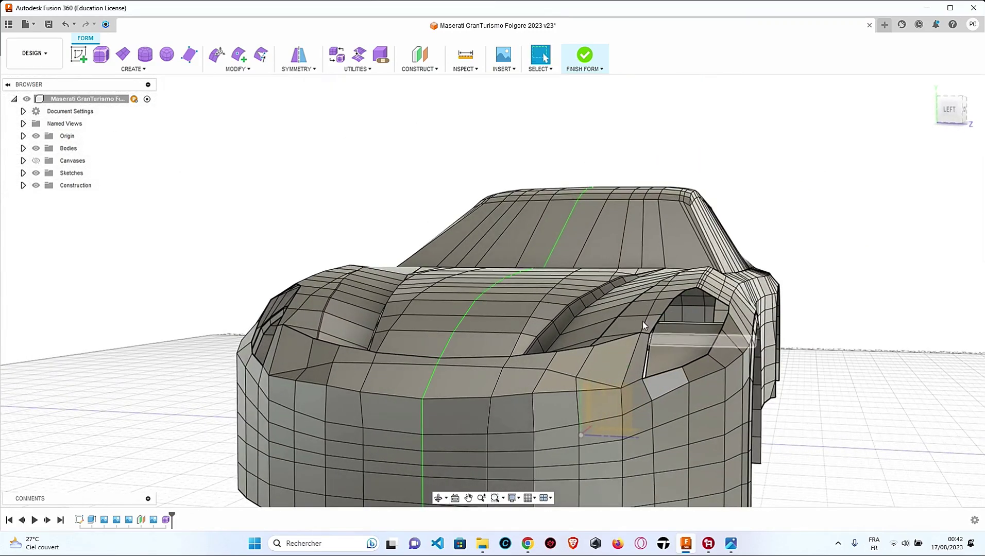
click(337, 54)
key(alt+3)
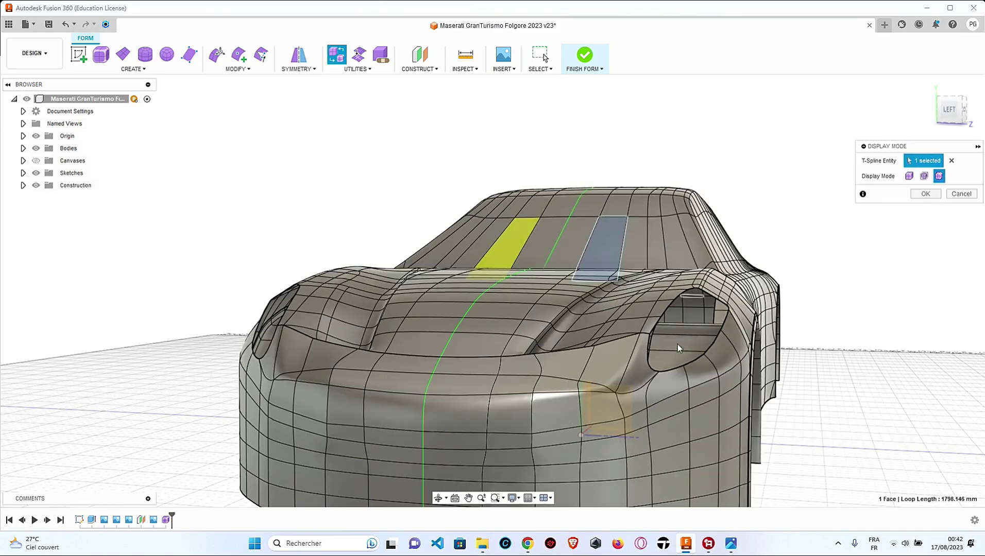
mouse_move(667, 351)
shift+middle_down()
mouse_move(640, 353)
mouse_move(977, 123)
shift+middle_up()
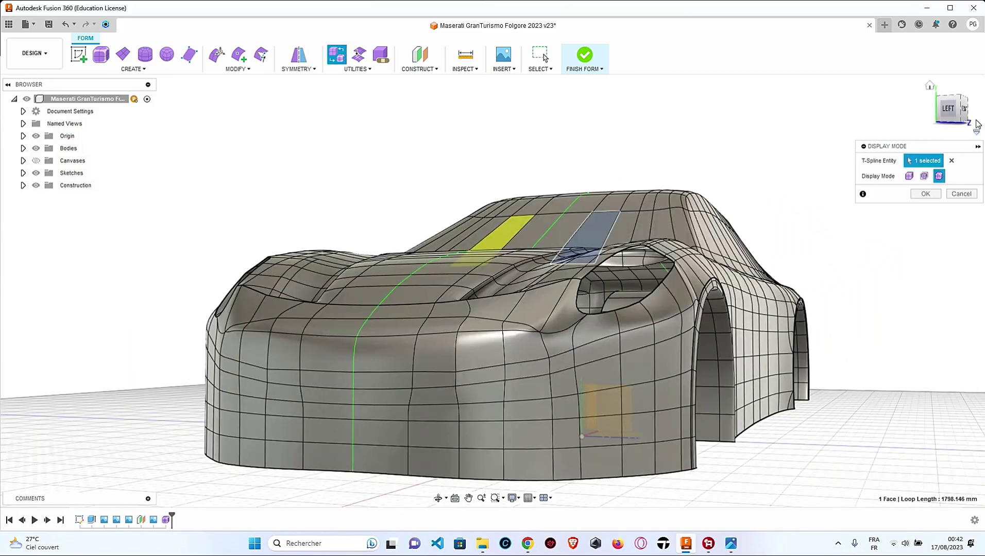
View the car straight from the front and zoom in on the headlight opening.
click(950, 115)
scroll(637, 310, up, 3)
scroll(639, 319, up, 2)
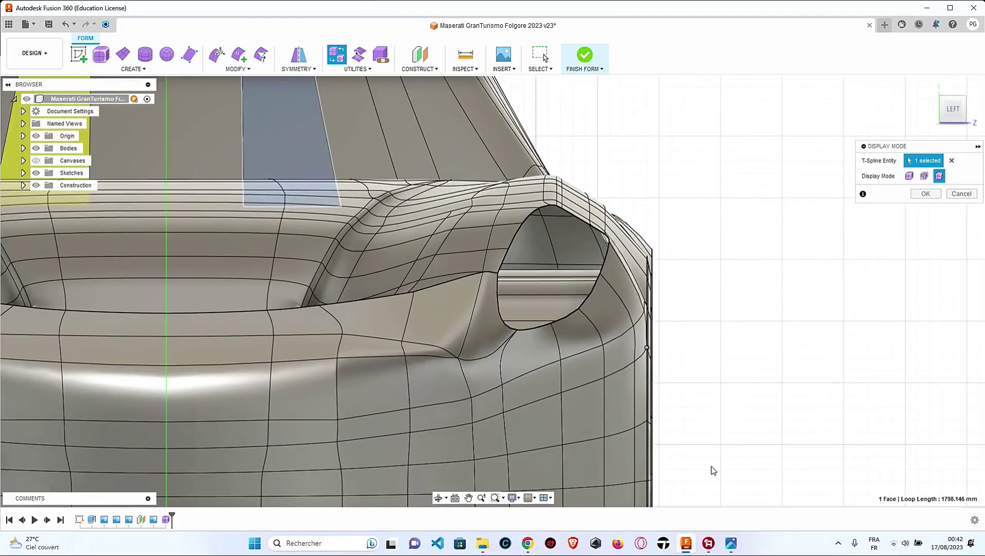
Flip repeatedly between the model and the Maserati reference photo to compare them.
click(732, 547)
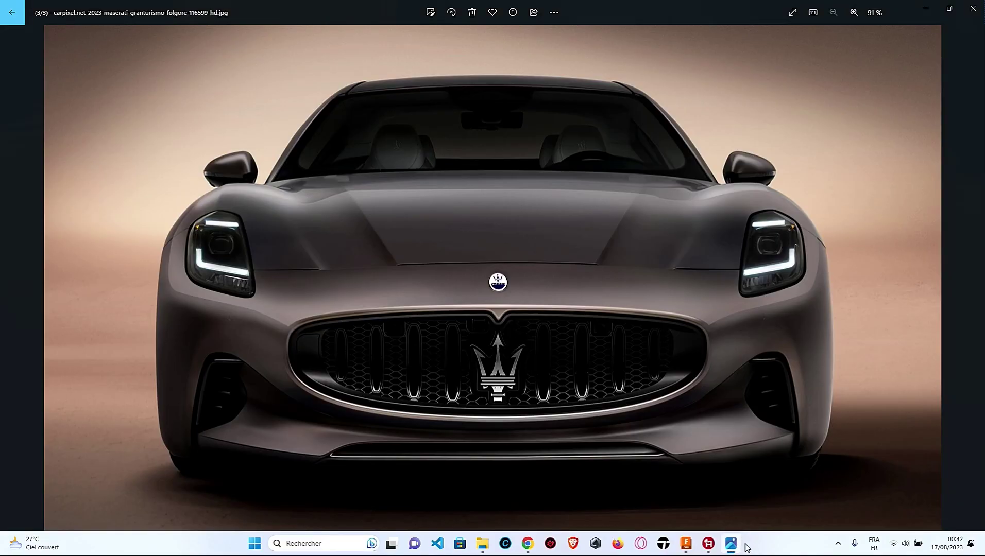
click(732, 545)
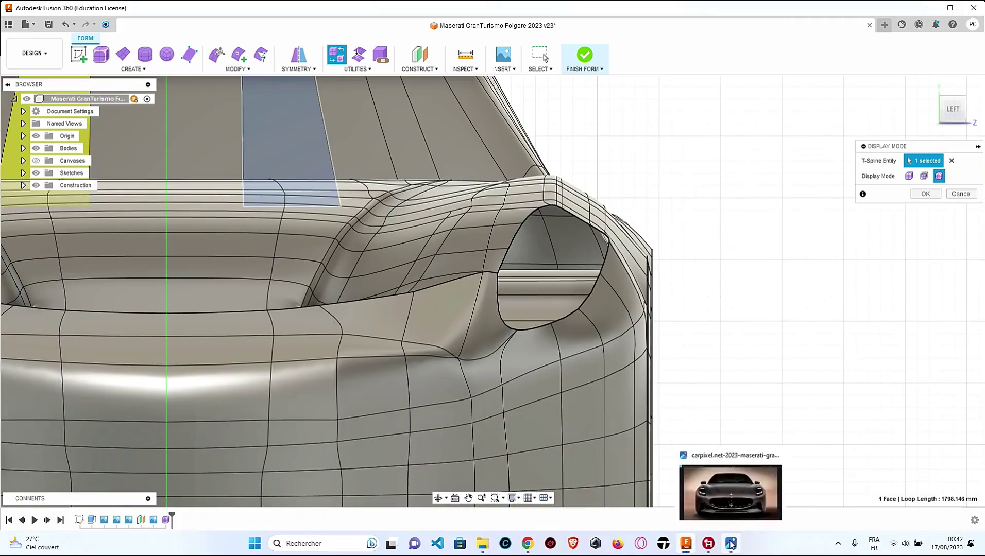
click(732, 545)
click(731, 546)
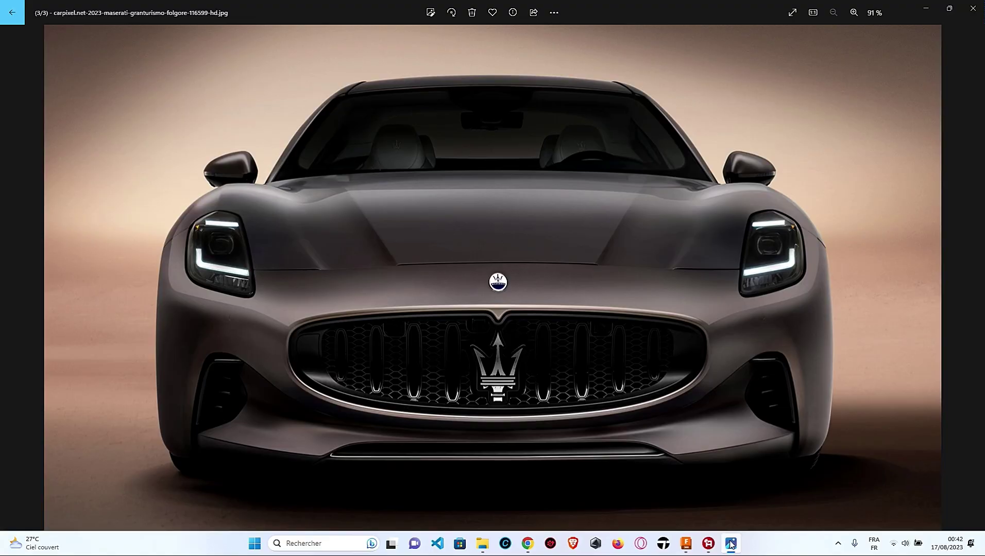
click(731, 545)
click(731, 545)
click(731, 545)
click(732, 545)
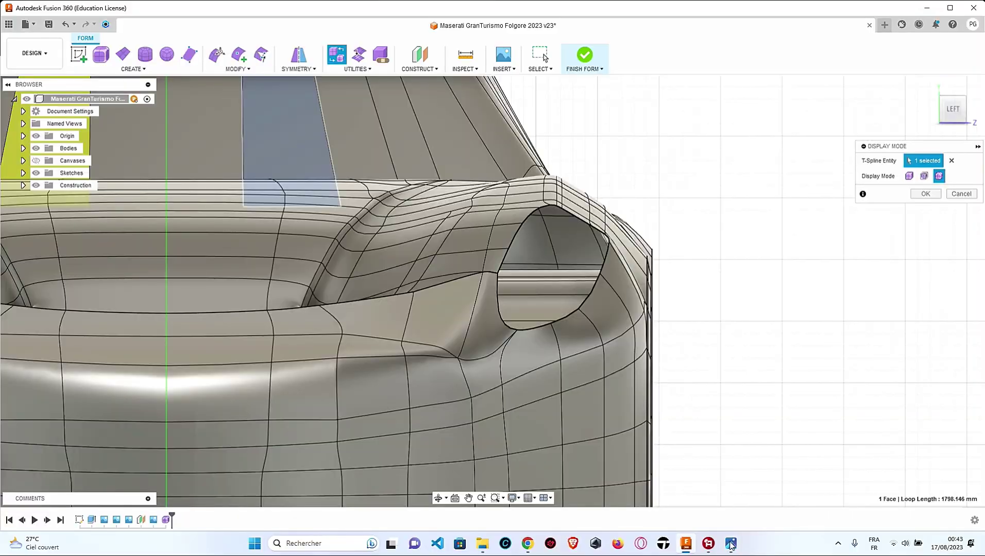
Switch the body to Box display and recheck the reference photo.
click(909, 176)
click(925, 194)
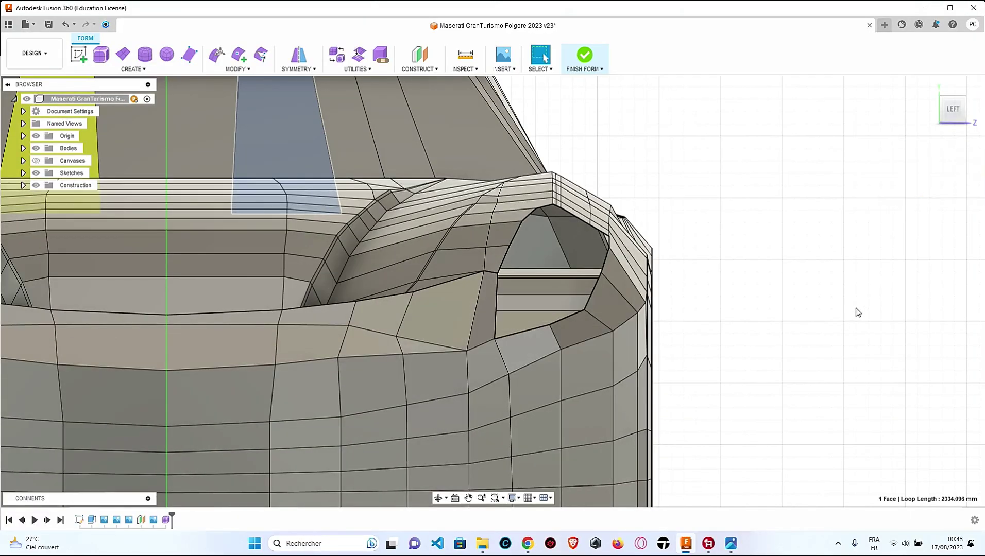
click(829, 393)
click(731, 545)
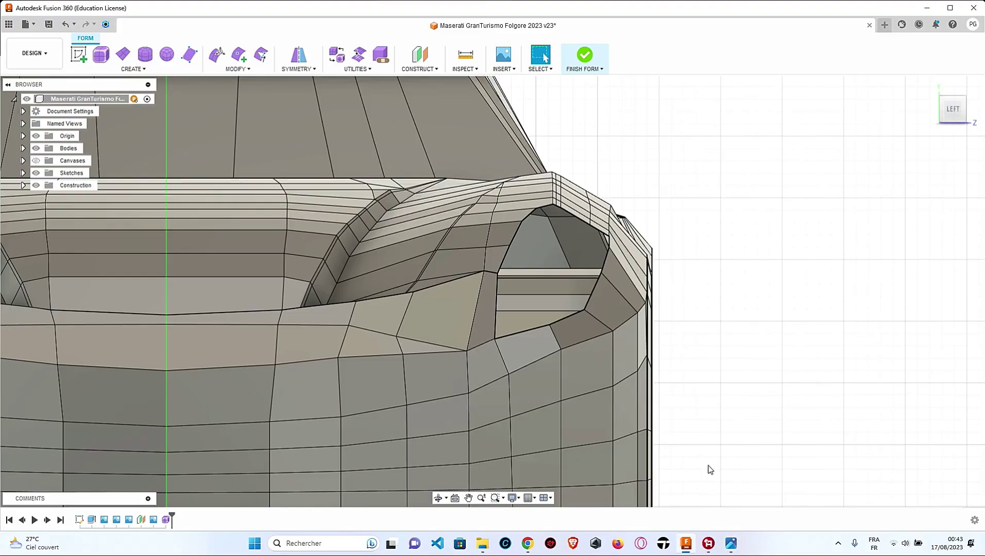
Nudge the vertices along the headlight opening's lower edge with Edit Form, checking the reference photo.
right_click(582, 312)
click(610, 302)
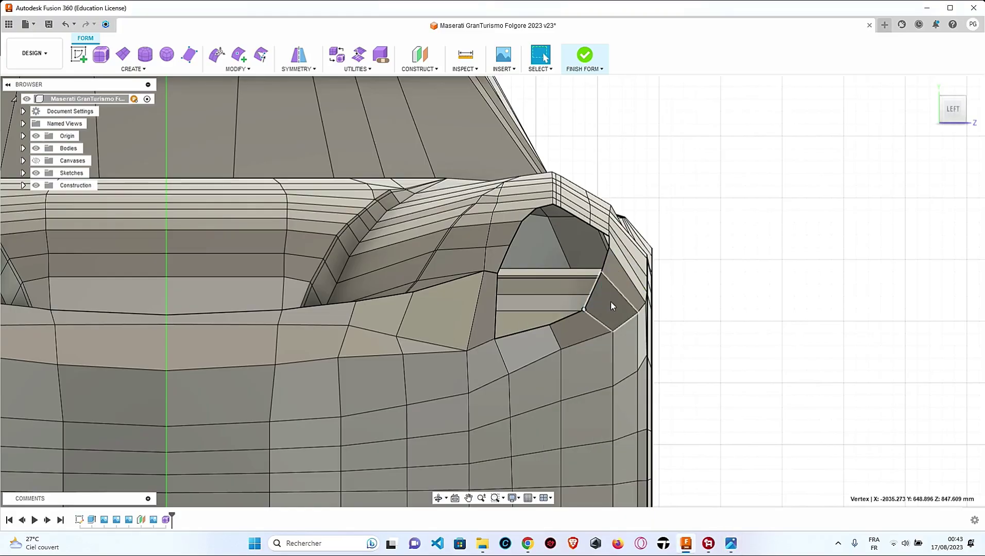
drag(598, 298, 601, 301)
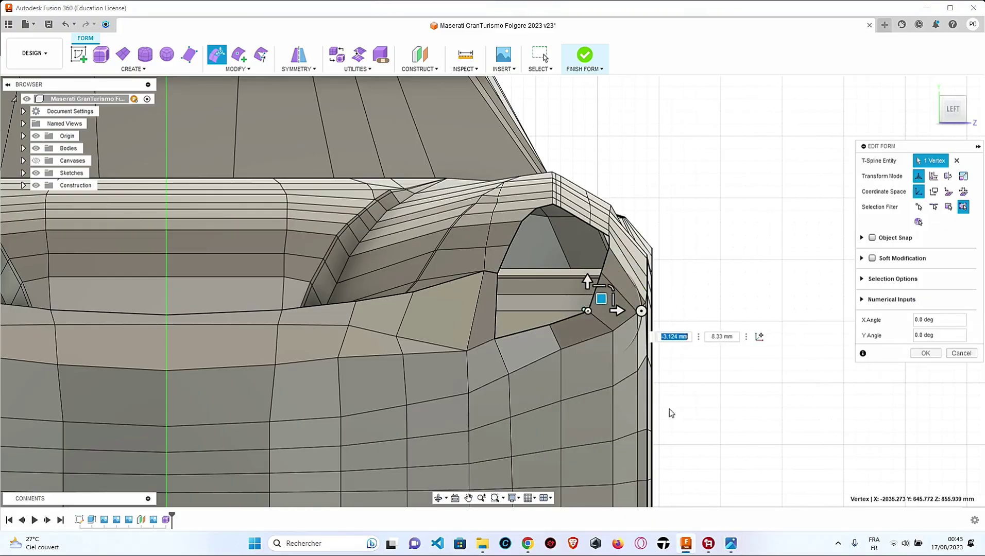
click(734, 544)
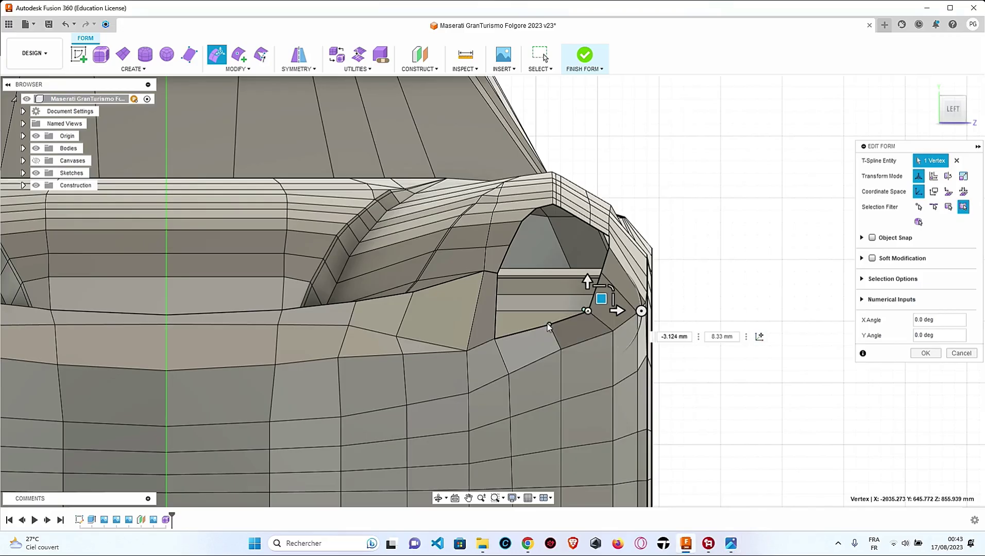
click(731, 544)
click(495, 339)
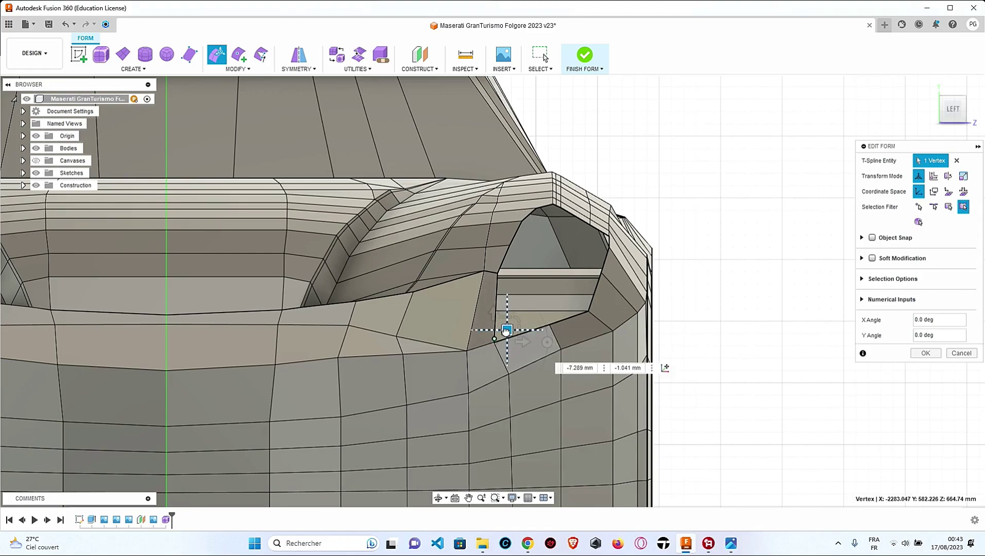
key(Escape)
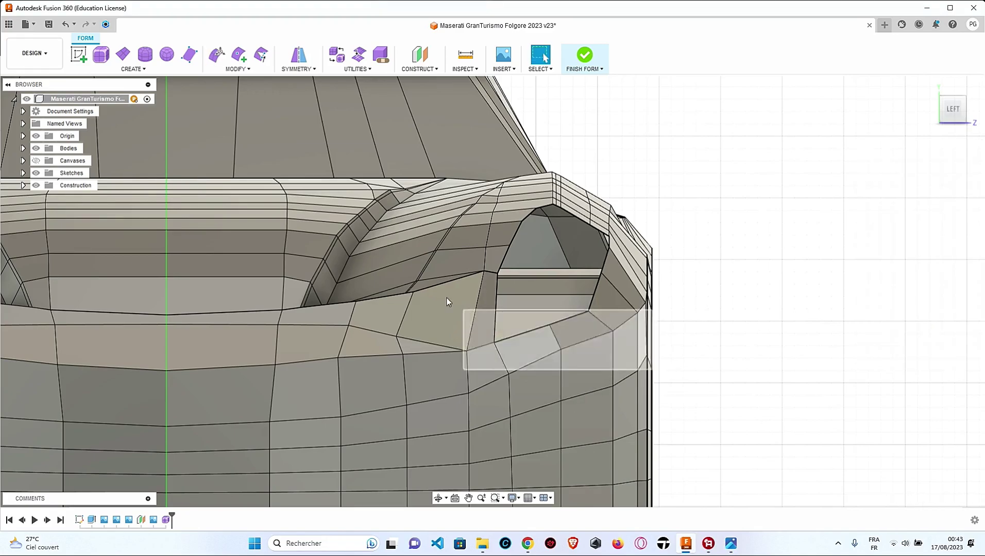
scroll(504, 275, down, 2)
scroll(504, 271, down, 3)
middle_drag(475, 261, 554, 295)
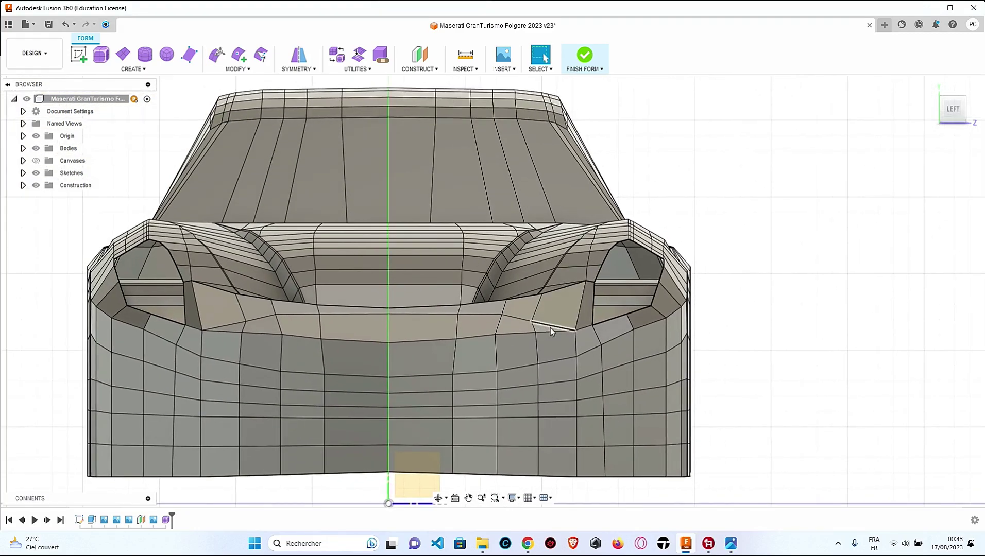
Insert a new edge across the nose ending at the centre vertex.
double_click(550, 327)
click(564, 304)
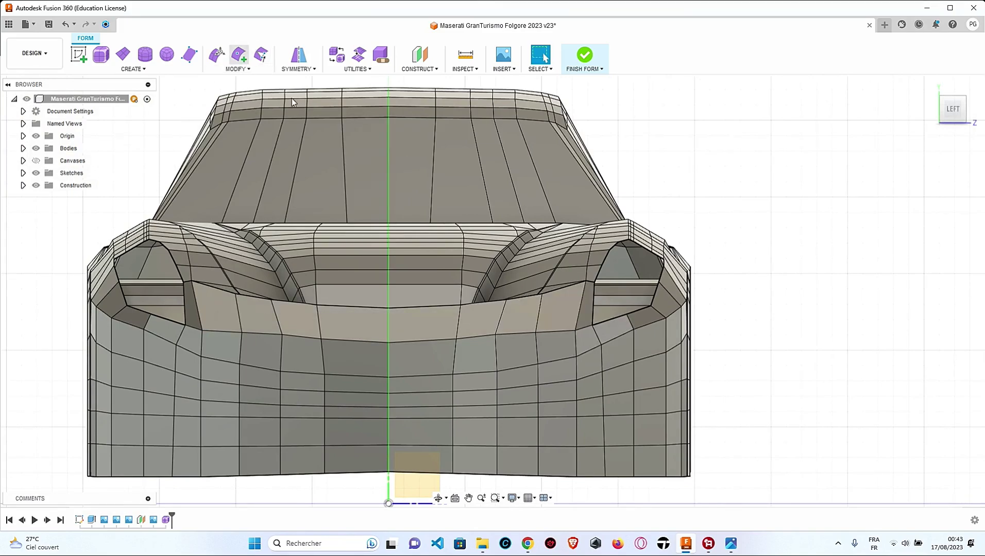
key(Return)
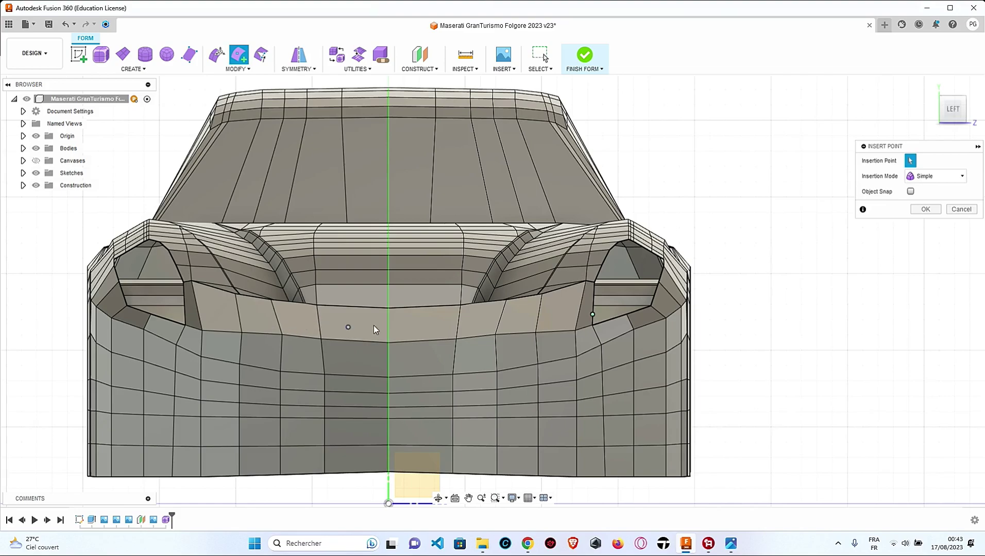
click(388, 325)
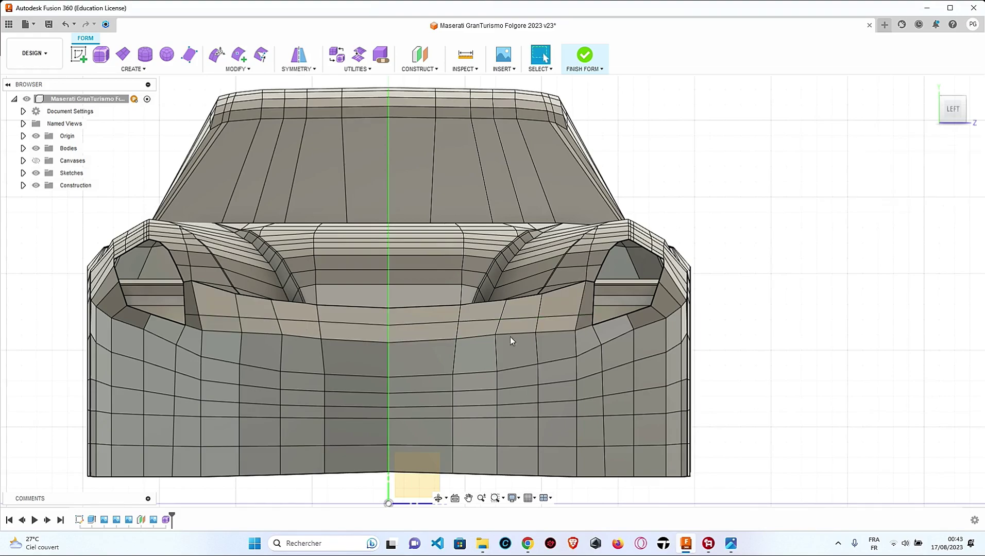
Pull the new vertex outward and slightly up, then compare with the reference photo.
right_click(494, 336)
click(538, 326)
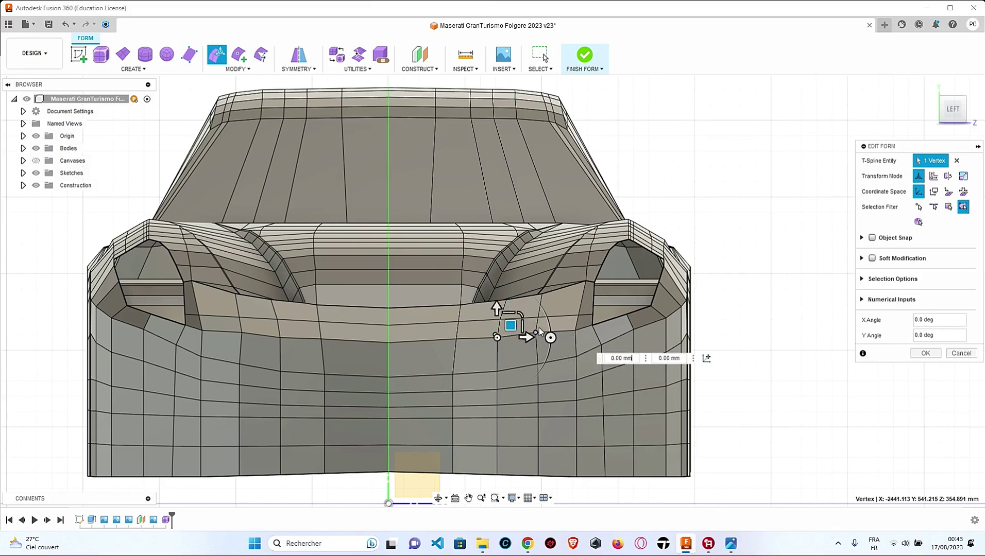
drag(509, 326, 546, 324)
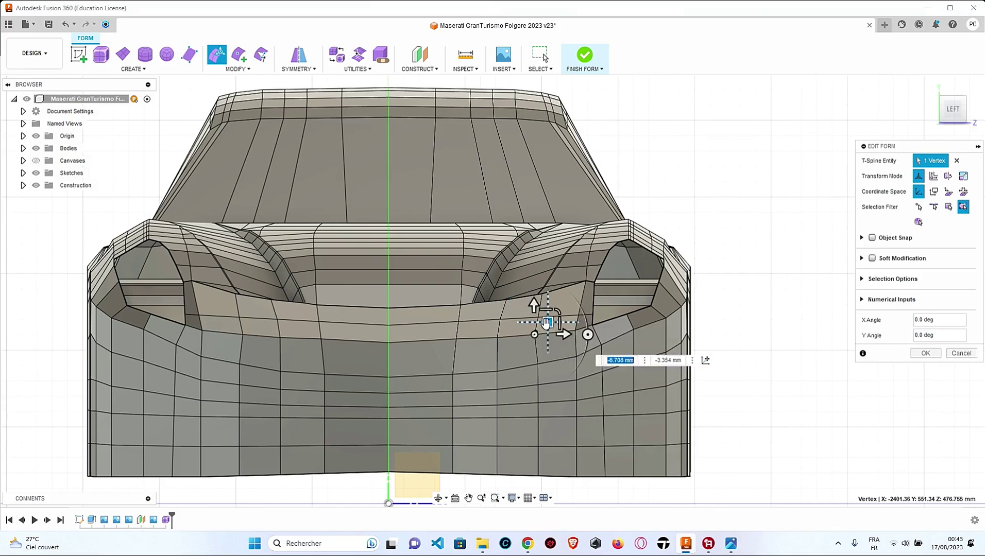
key(Escape)
click(732, 543)
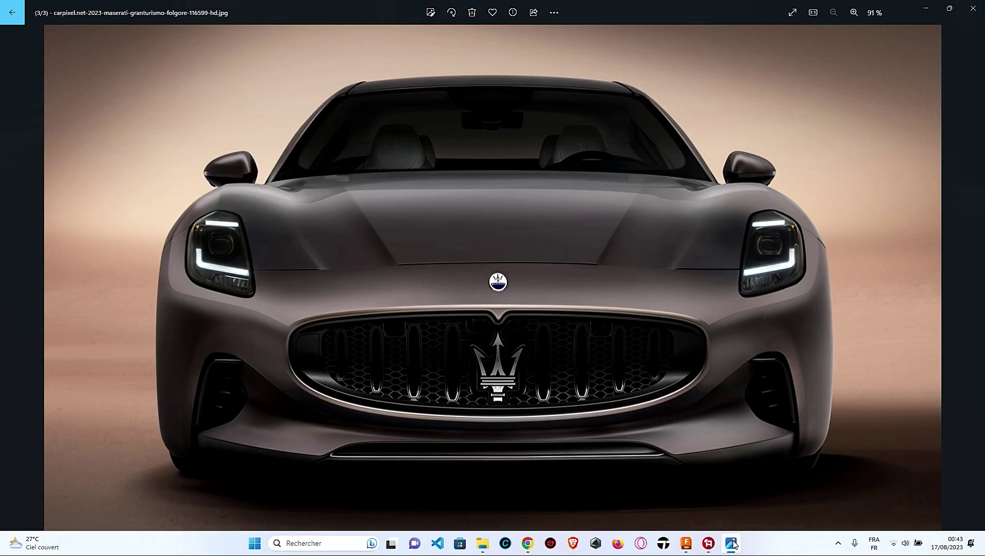
click(732, 543)
click(732, 544)
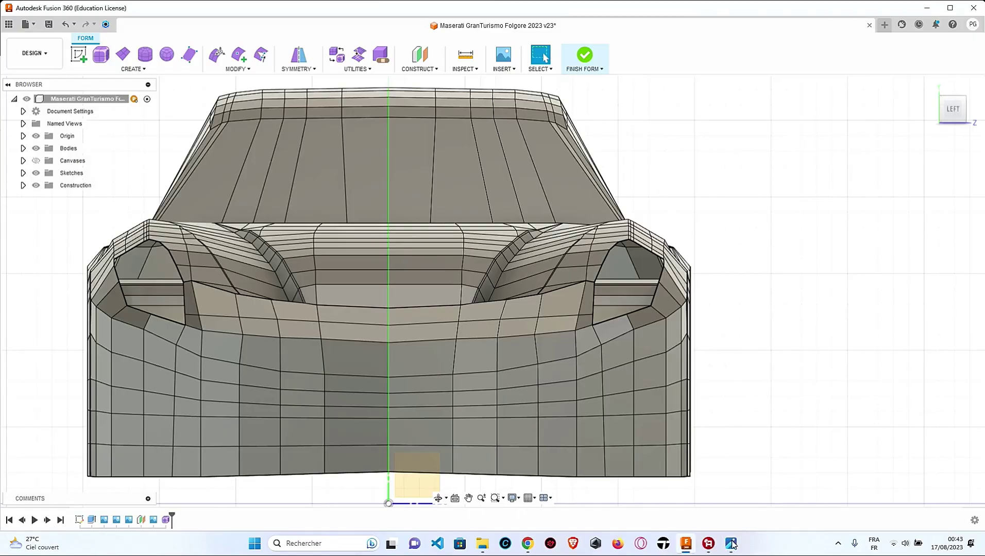
click(732, 544)
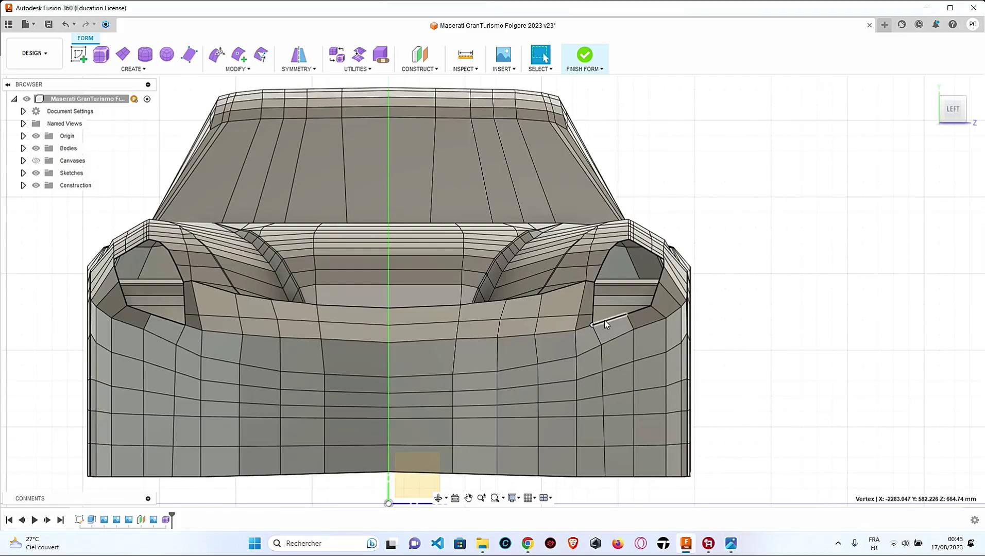
Raise the vertex beside the headlight opening slightly with Edit Form.
right_click(605, 323)
click(605, 288)
click(610, 314)
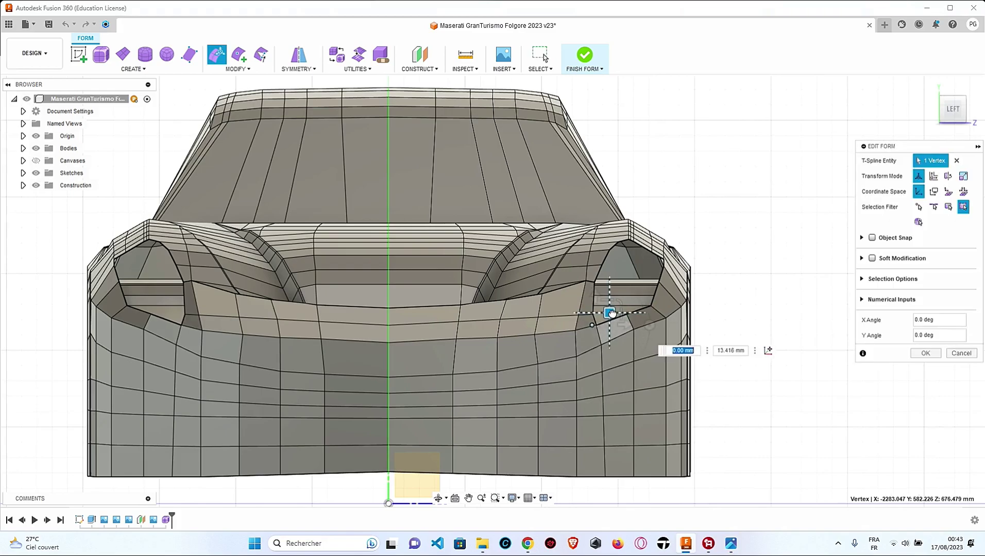
drag(612, 313, 611, 313)
key(Return)
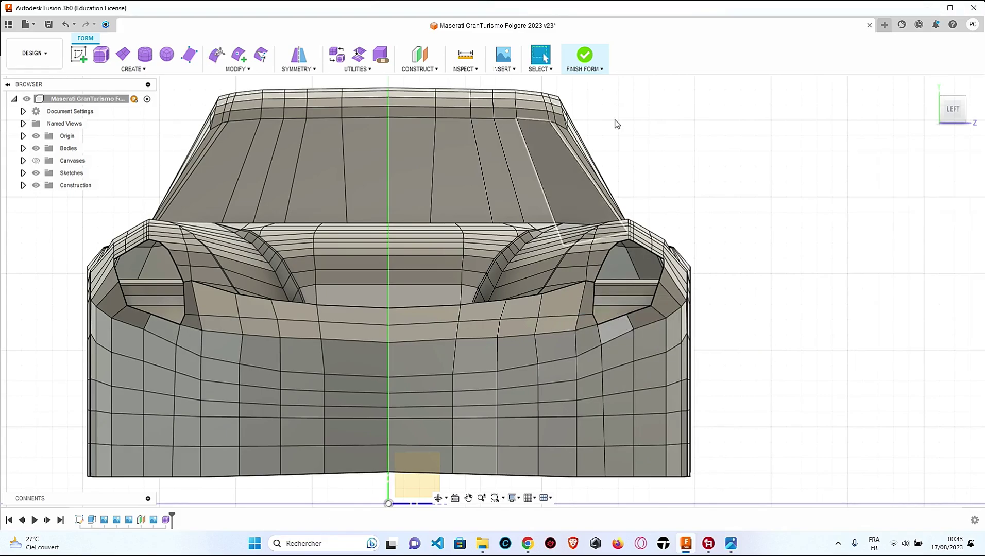
click(336, 54)
click(546, 202)
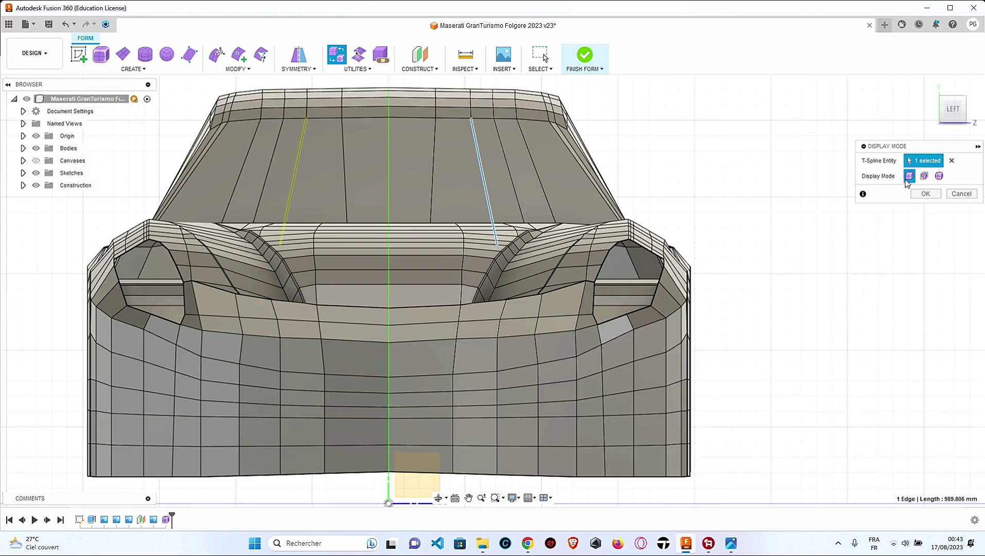
click(939, 176)
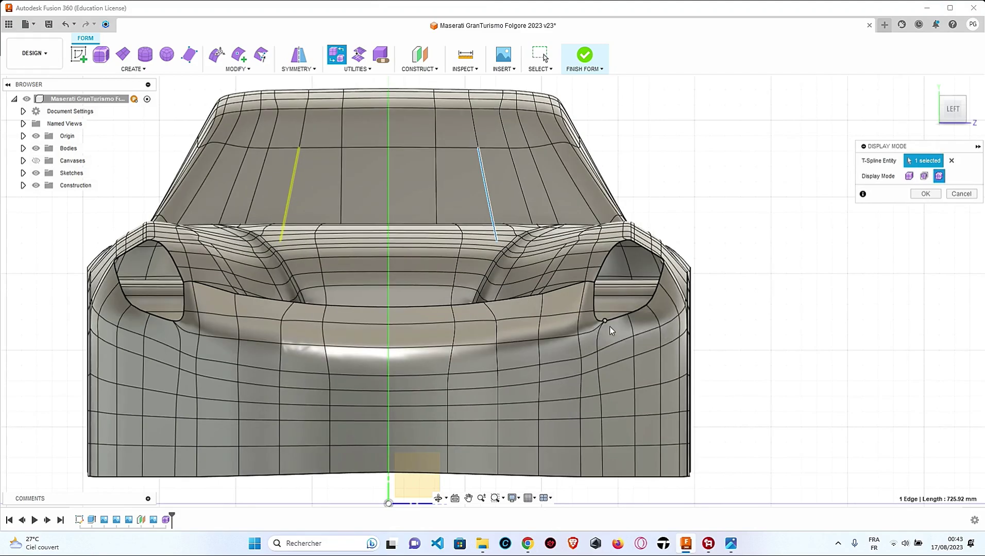
click(731, 545)
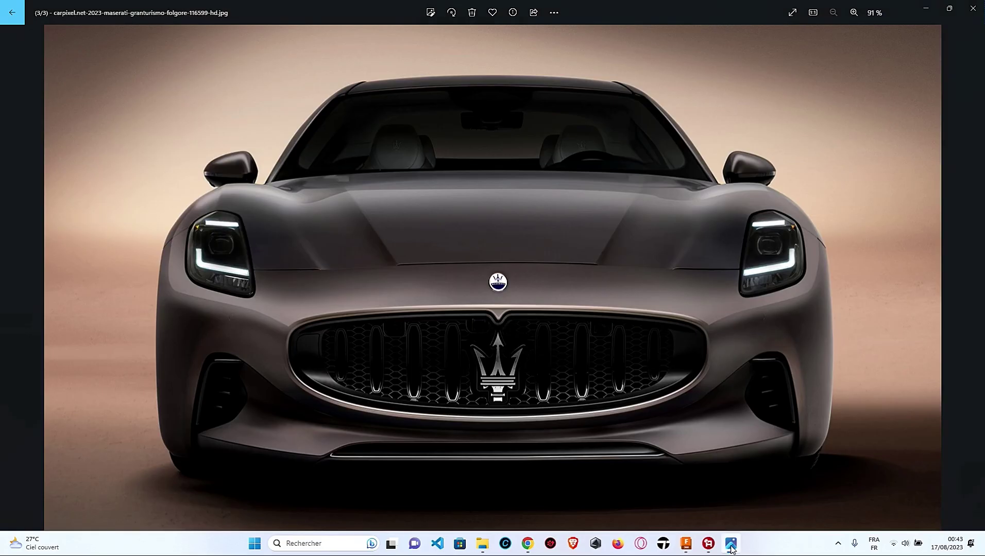
click(731, 545)
click(731, 547)
click(731, 549)
click(731, 549)
click(731, 550)
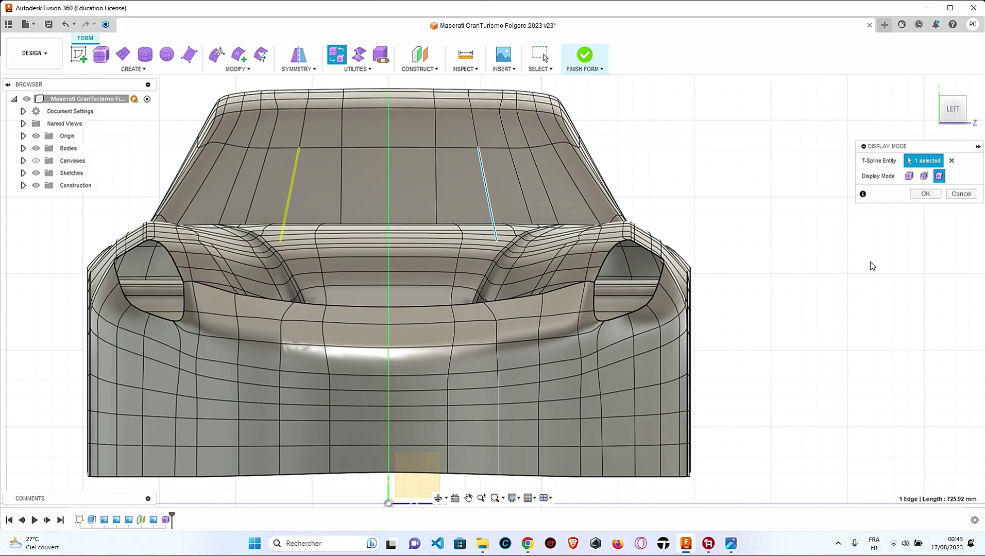
click(909, 177)
key(Return)
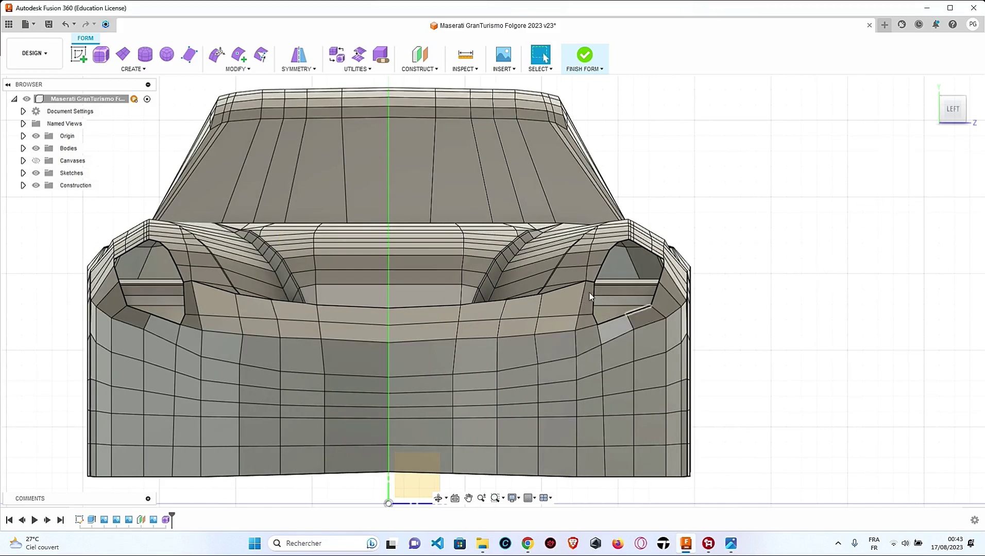
scroll(593, 286, up, 3)
Shift opening-edge vertices up and outward, raising the lower corner vertex about 4.5 mm.
scroll(598, 277, up, 2)
click(597, 279)
right_click(597, 279)
click(613, 275)
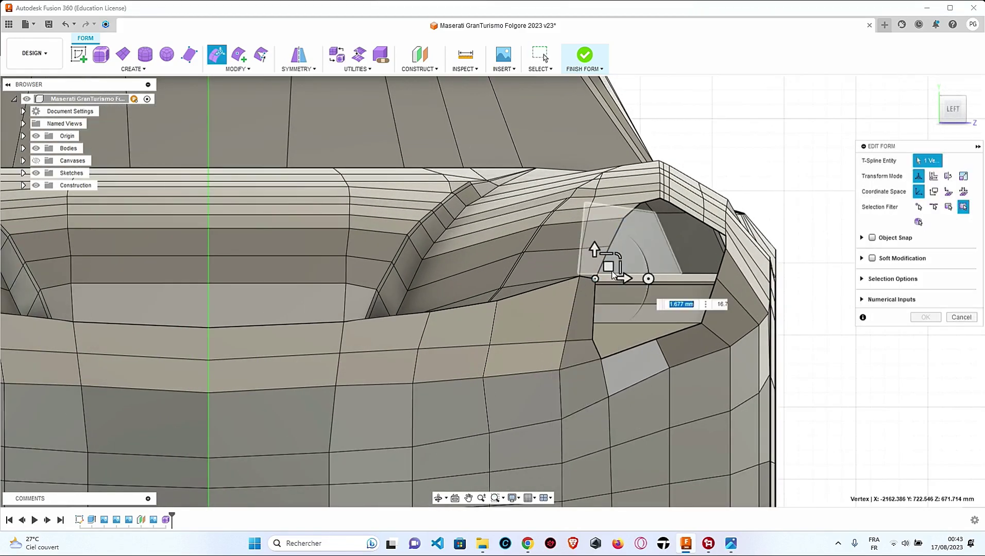
drag(612, 272, 616, 260)
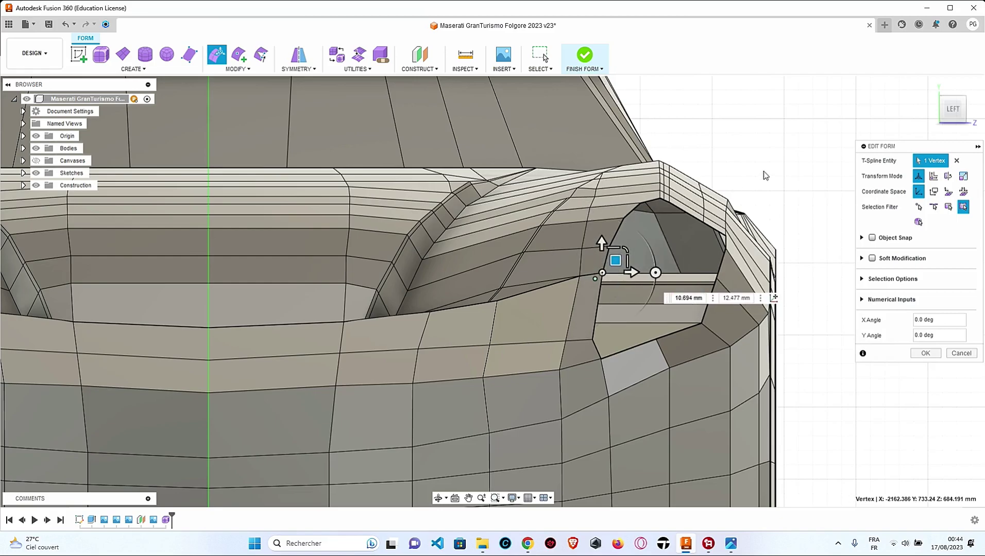
click(608, 247)
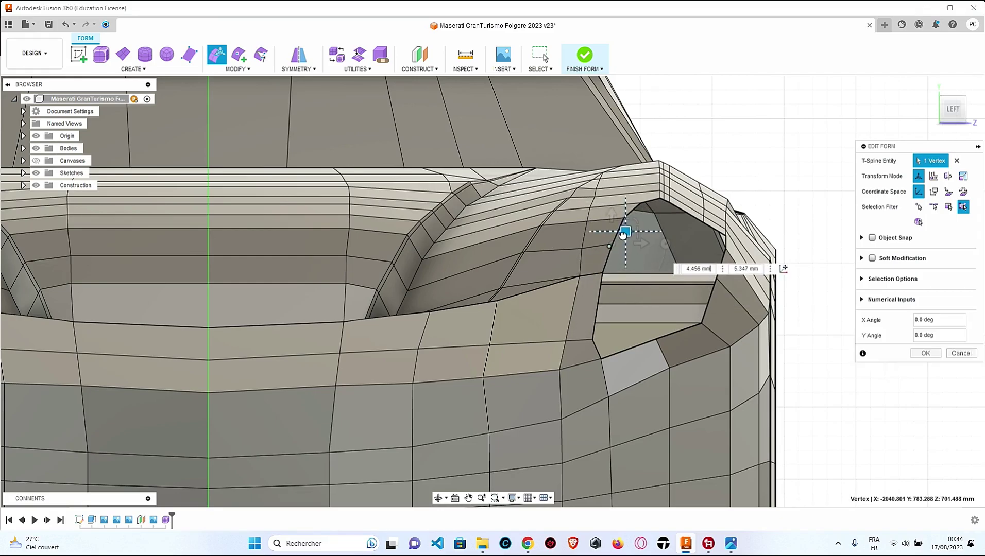
click(615, 259)
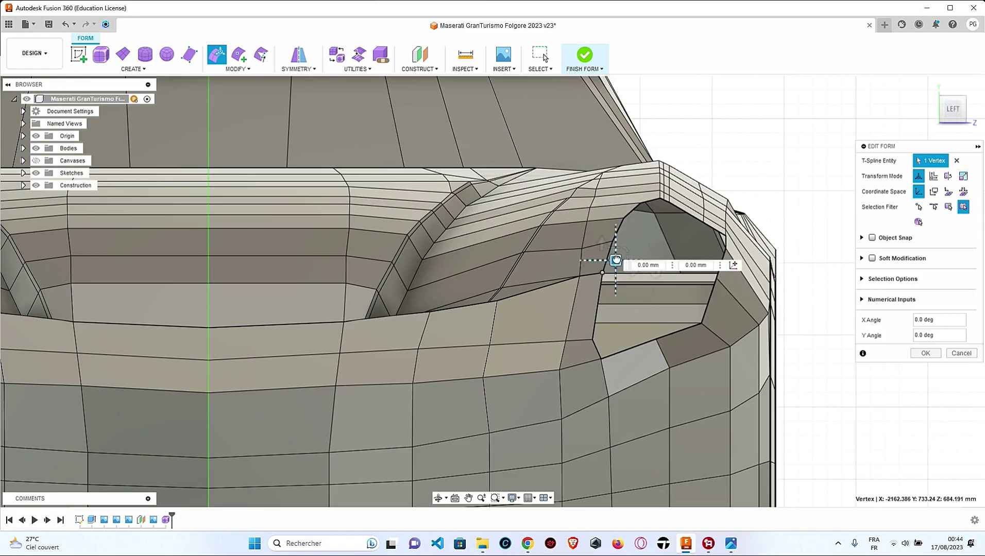
drag(613, 258, 617, 260)
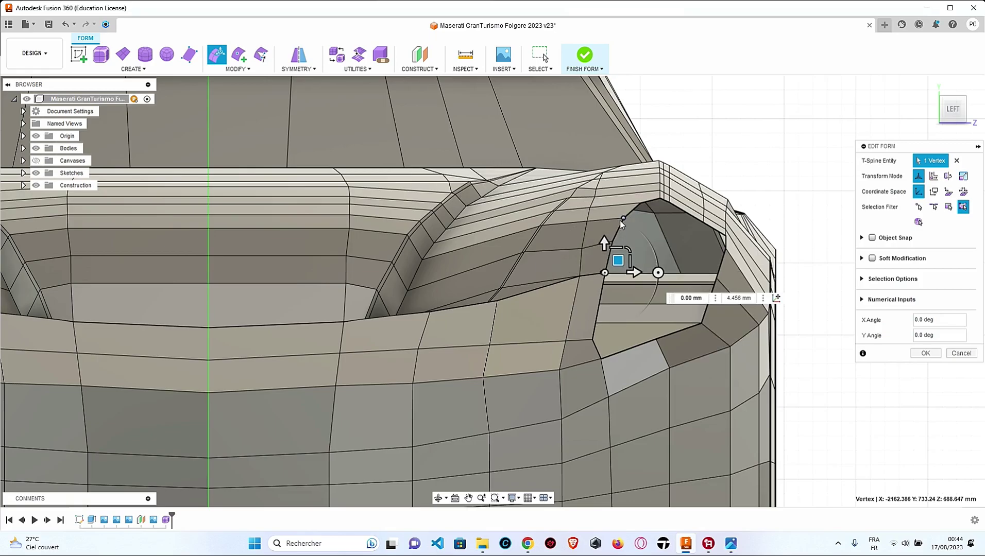
drag(623, 220, 627, 217)
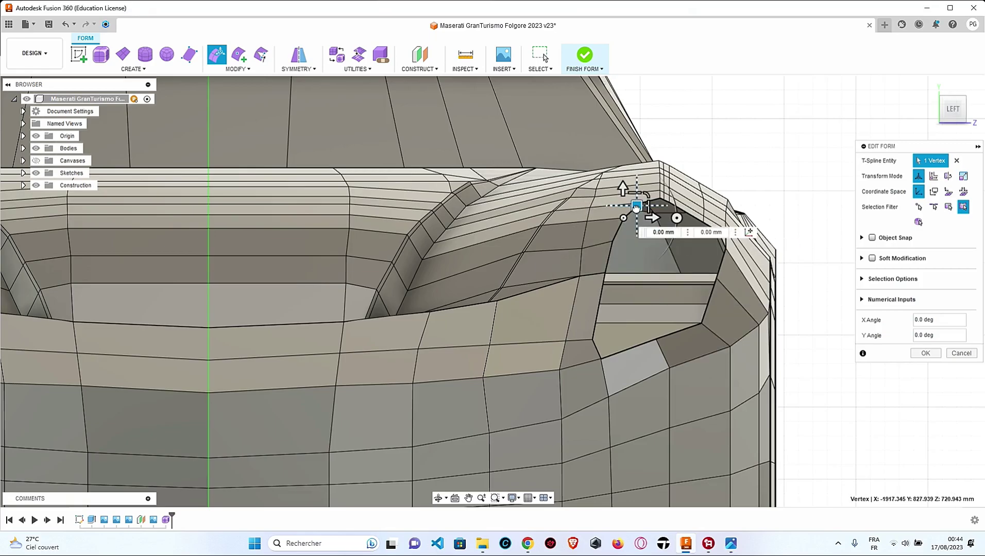
From the top view, move a wheel-arch opening vertex 6.726 mm to reshape the edge.
click(958, 96)
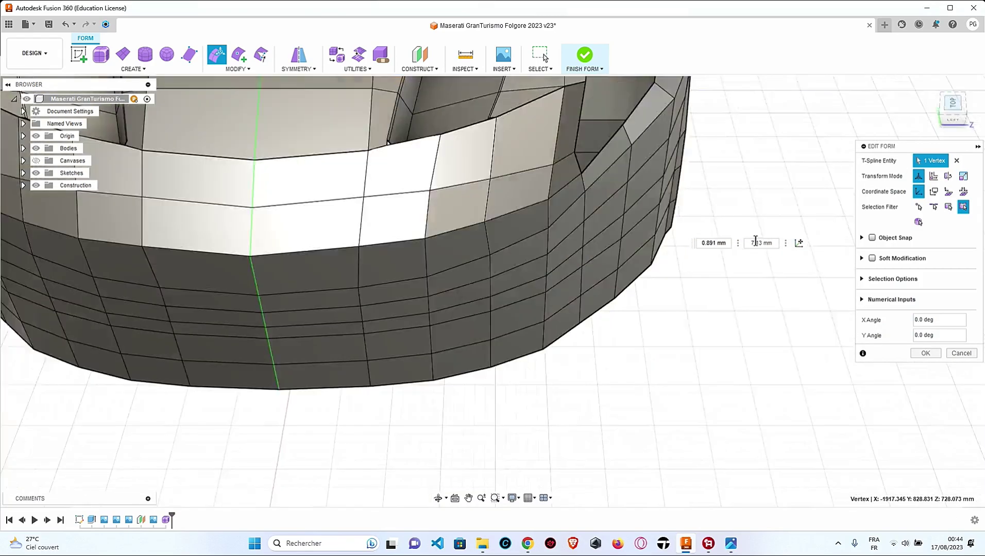
middle_drag(640, 411, 578, 371)
scroll(566, 366, up, 2)
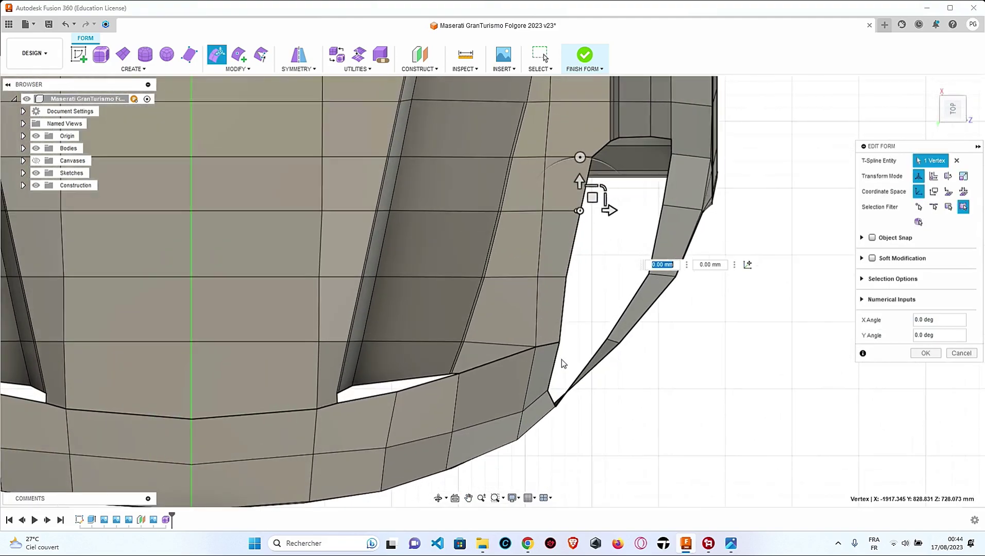
scroll(556, 325, up, 2)
drag(559, 250, 549, 316)
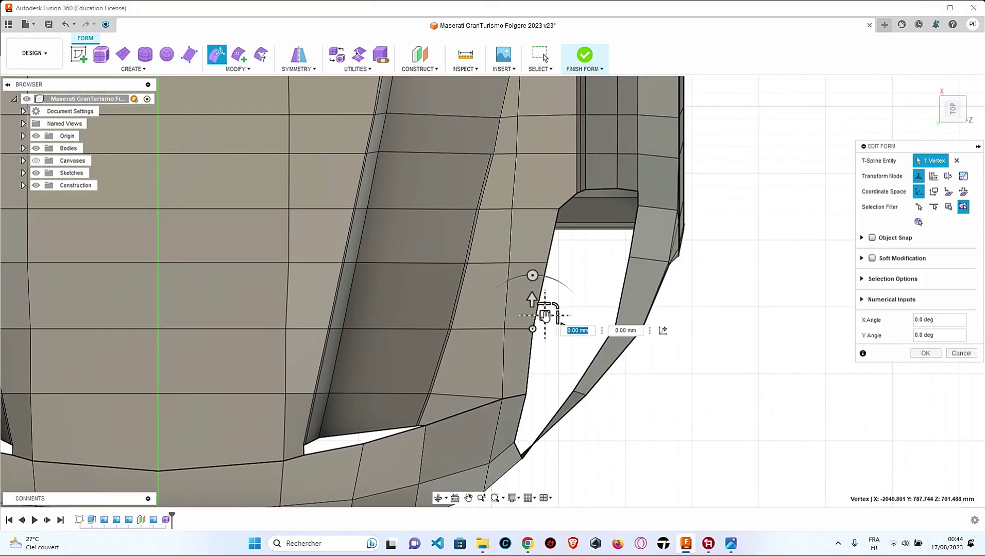
Turn to a straight side view and compare it with the side reference photo showing the wheel.
scroll(585, 274, down, 3)
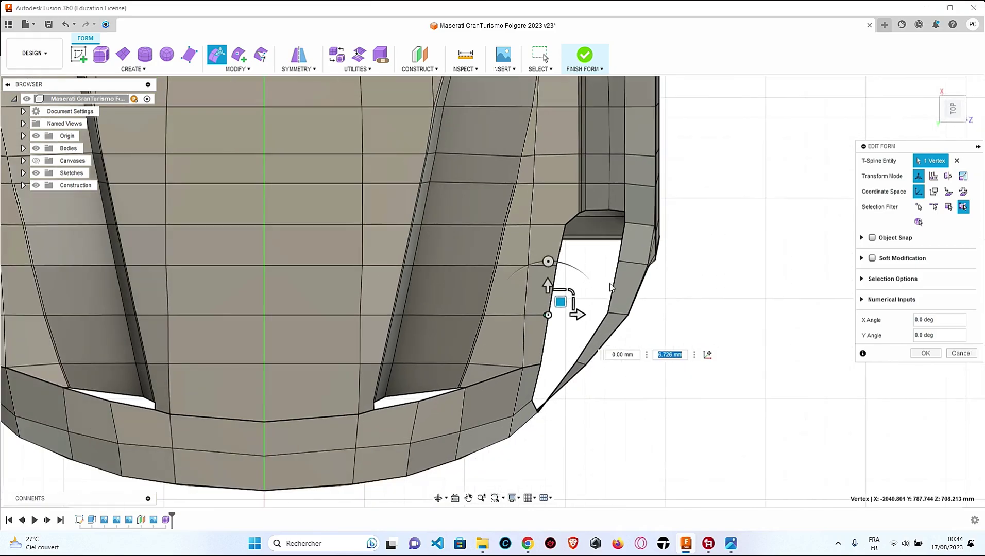
shift+middle_drag(740, 228, 641, 294)
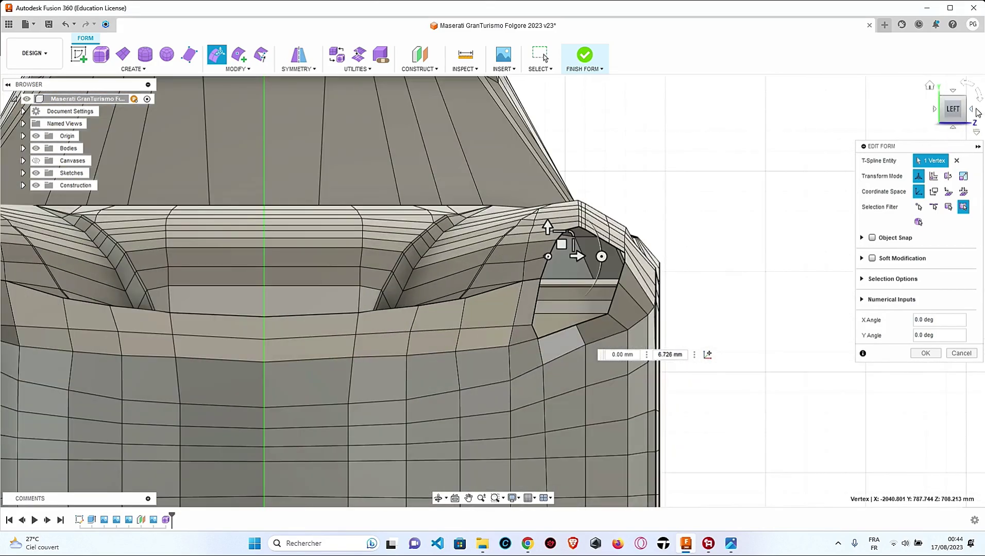
click(972, 110)
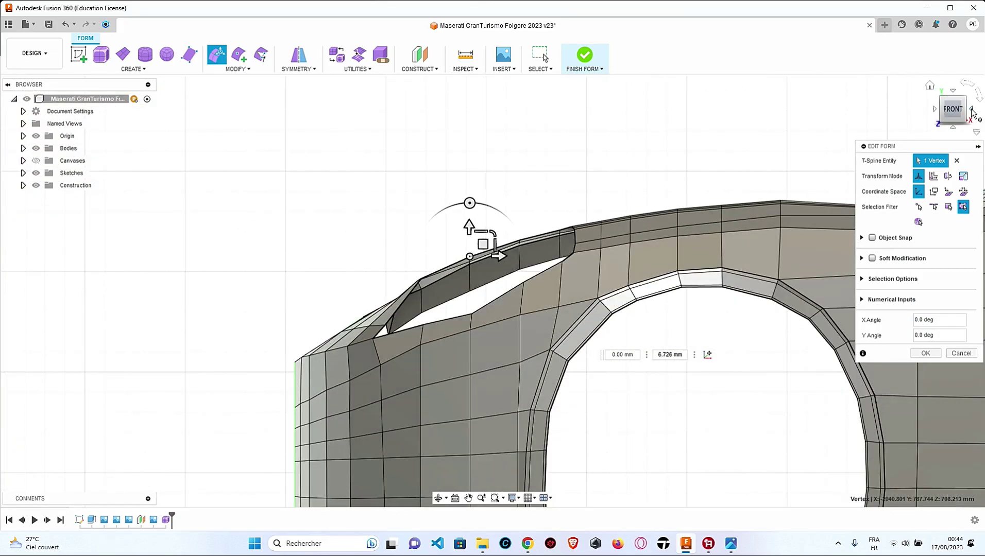
scroll(464, 289, up, 2)
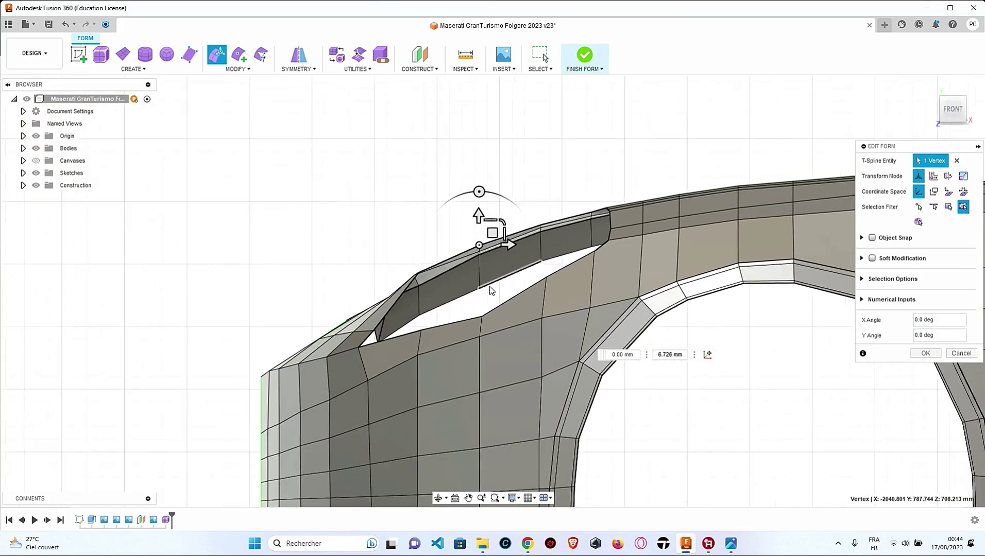
scroll(490, 291, down, 1)
click(731, 543)
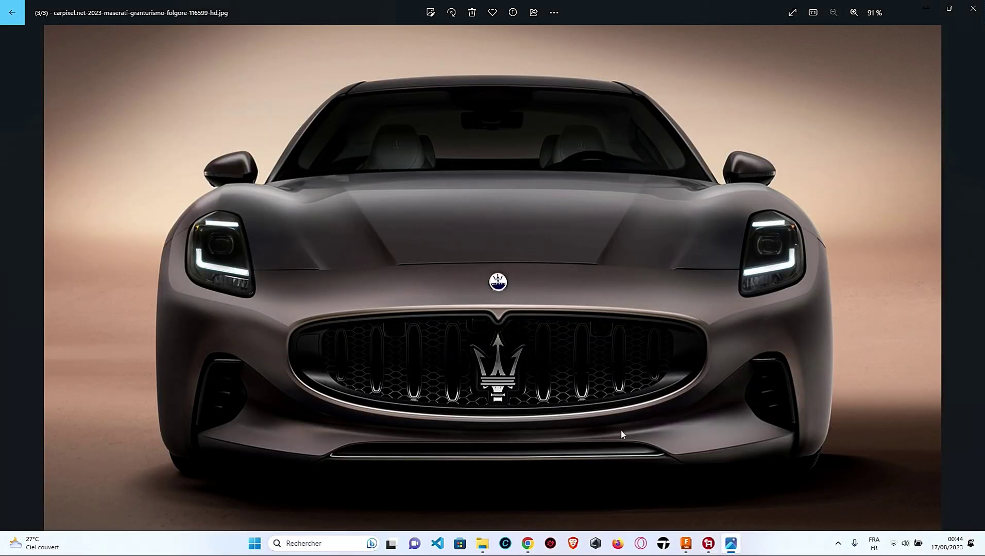
key(Escape)
click(611, 172)
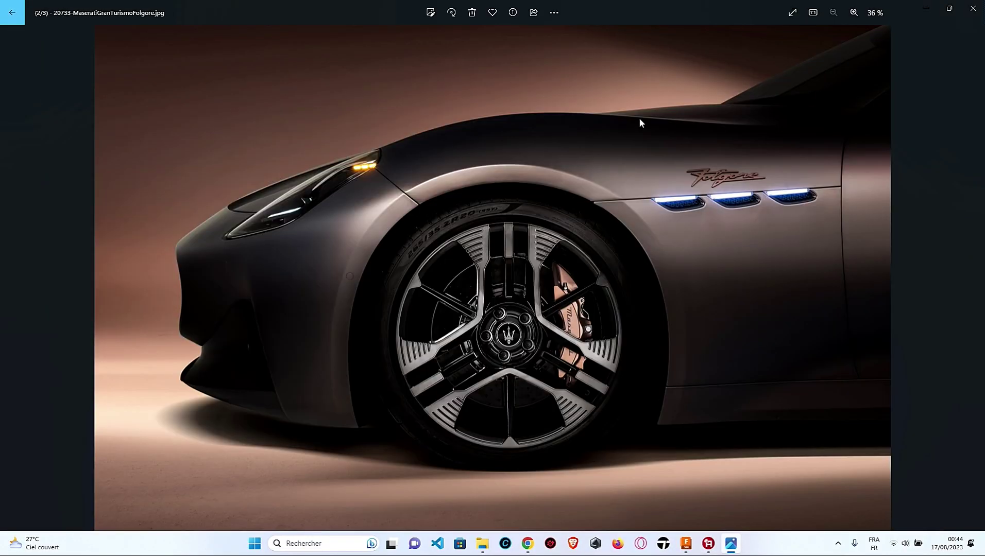
click(686, 543)
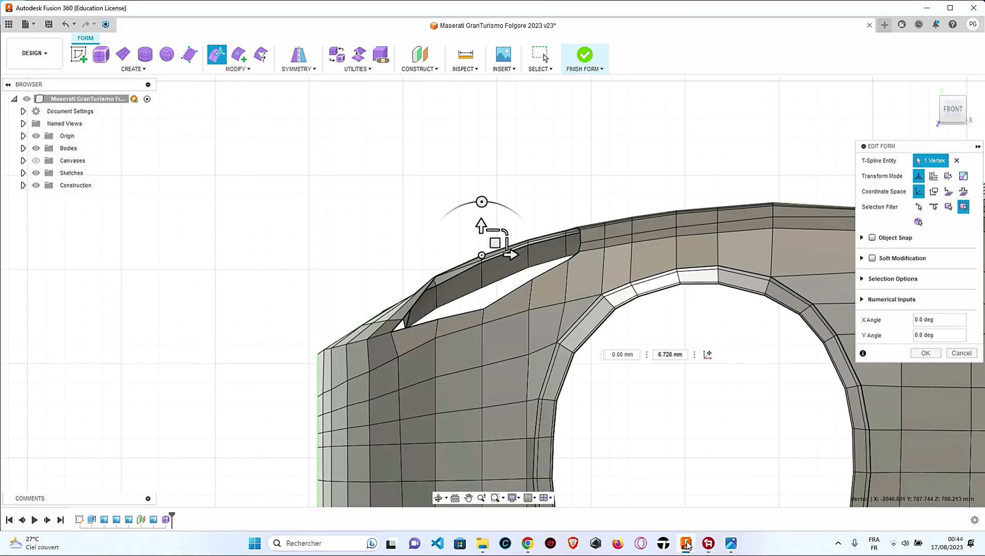
click(686, 543)
click(686, 544)
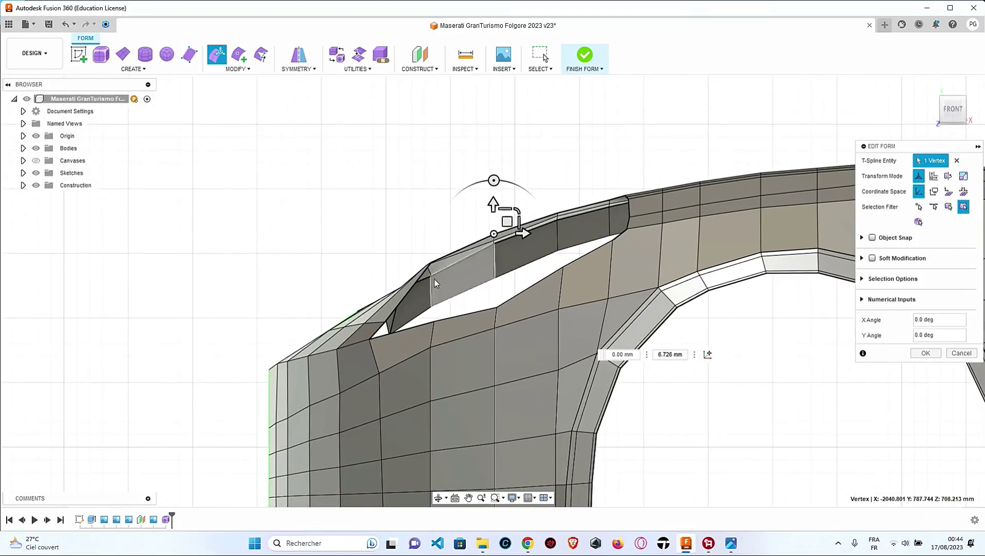
Pull one vertex about 6 mm left and down, another about 5 mm, and nudge its neighbour.
drag(507, 222, 443, 252)
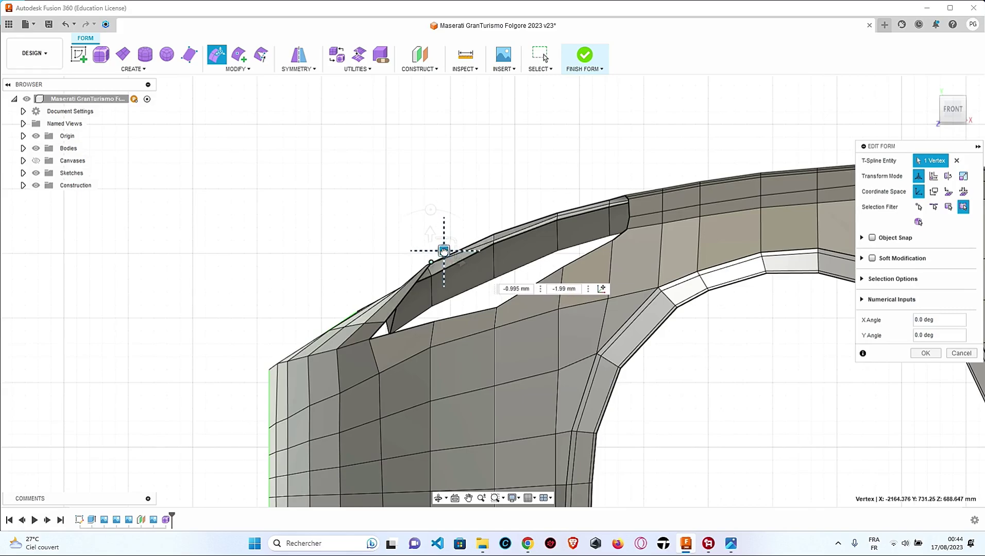
mouse_move(430, 264)
shift+middle_down()
mouse_move(497, 289)
mouse_move(504, 308)
shift+middle_up()
click(511, 289)
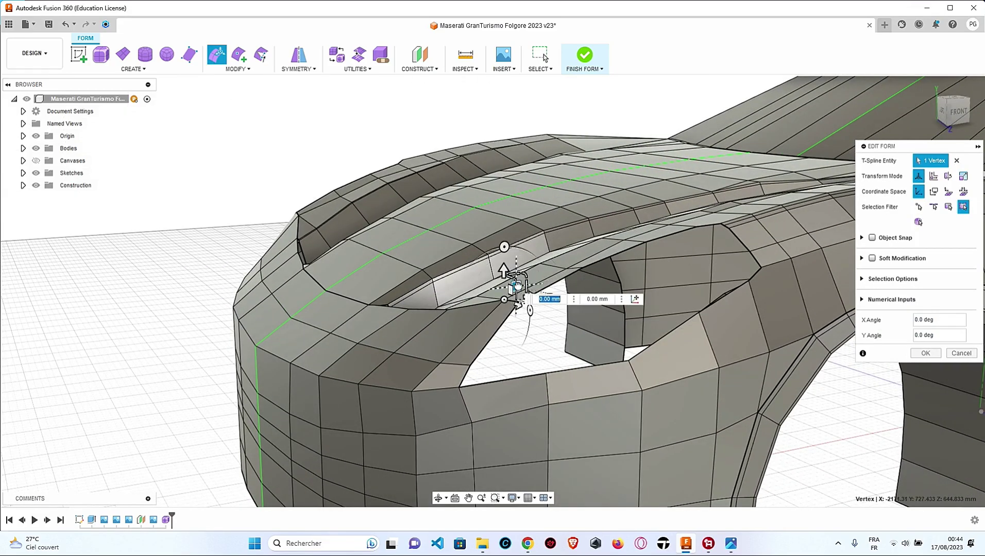
drag(518, 286, 521, 305)
click(529, 290)
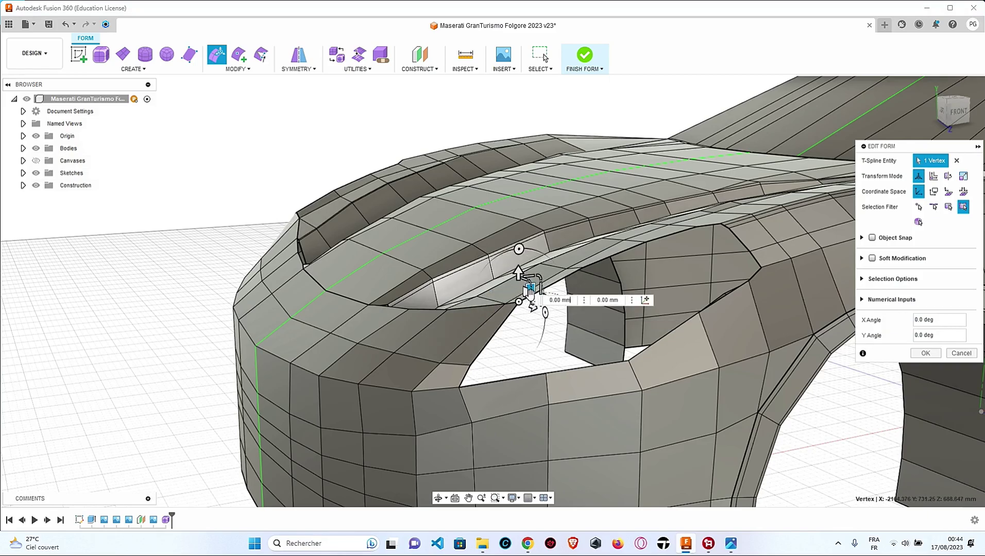
drag(530, 292, 530, 291)
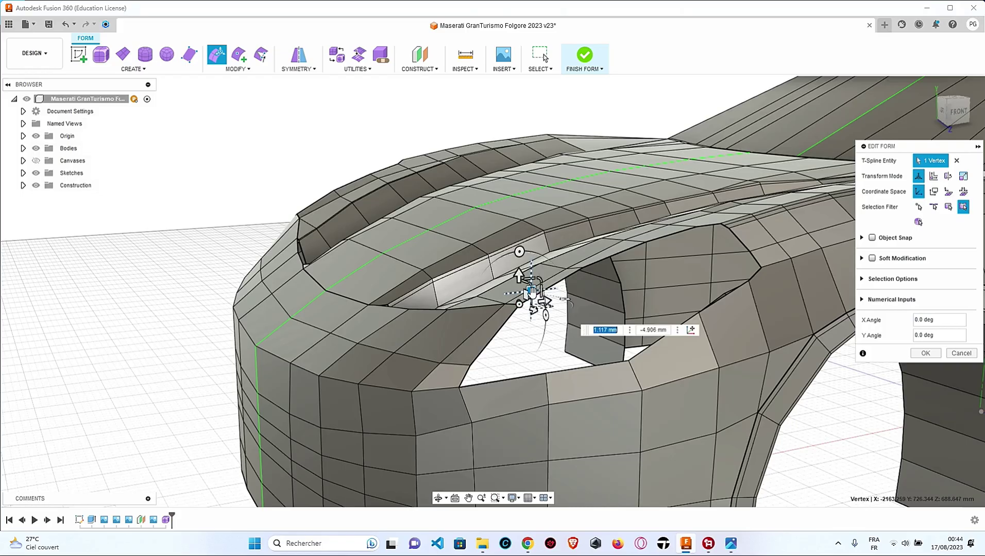
key(Escape)
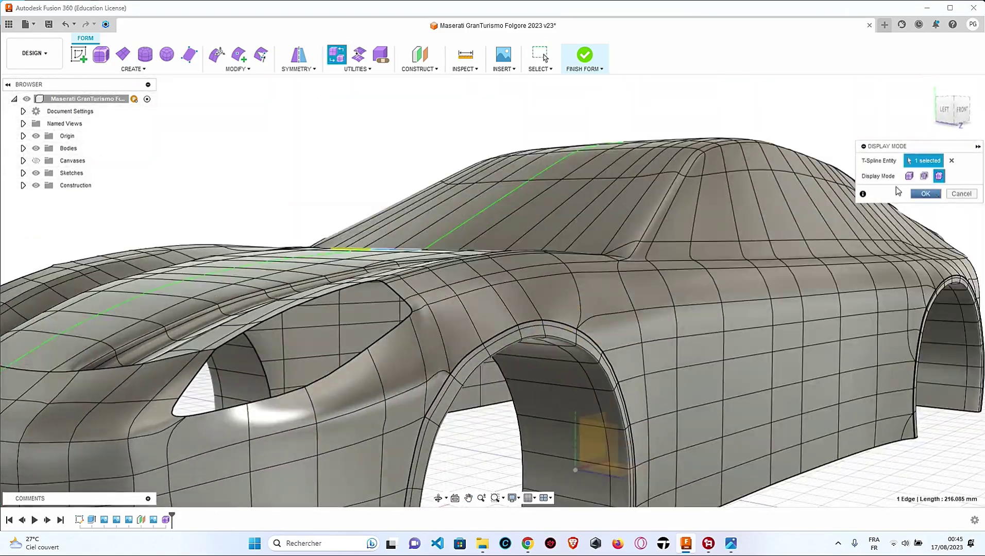
Try Make Uniform on the T-spline body, then weld the stray vertex at the fender opening.
click(907, 190)
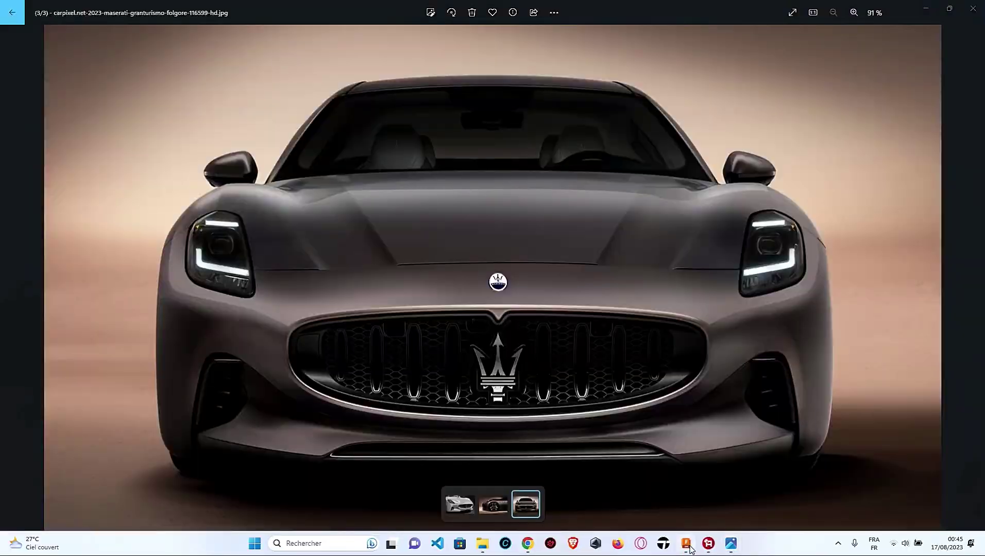
click(688, 545)
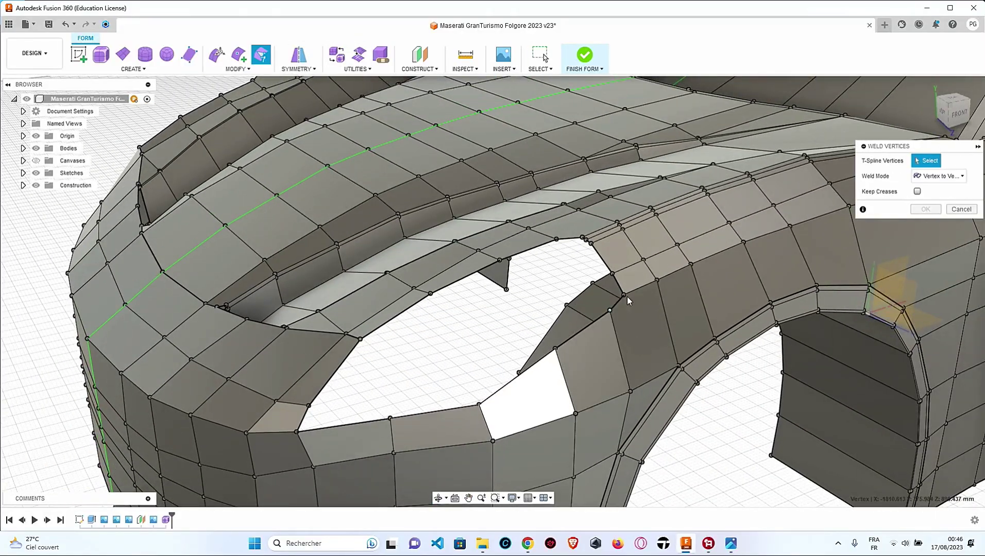
click(625, 296)
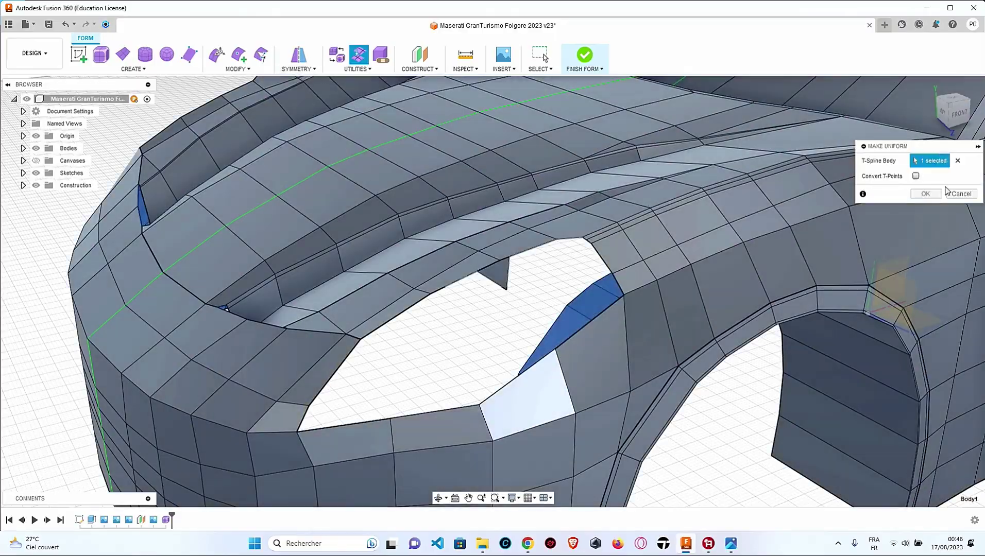
key(Return)
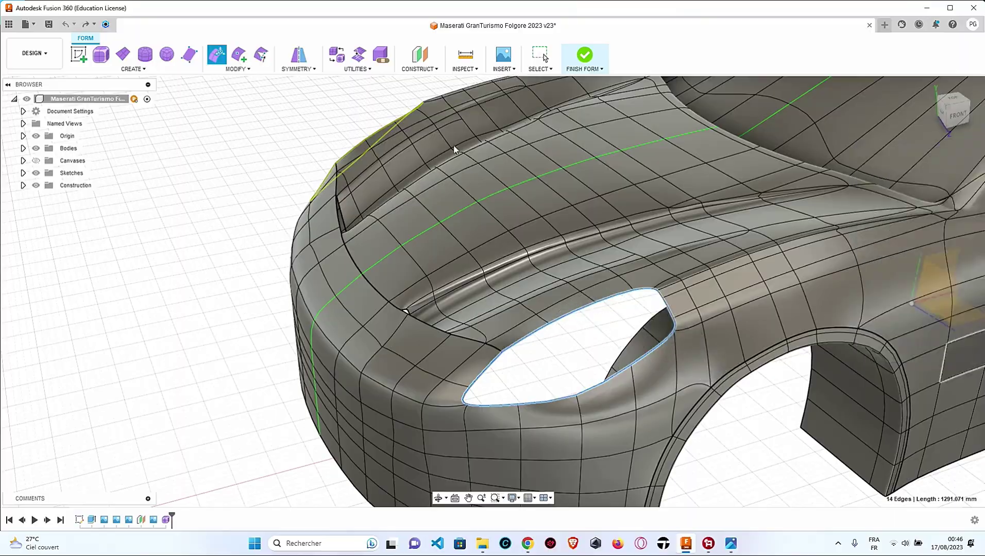
Edit Form the opening's 14 edges and compare against the side reference photo from a side view.
right_click(595, 347)
click(638, 334)
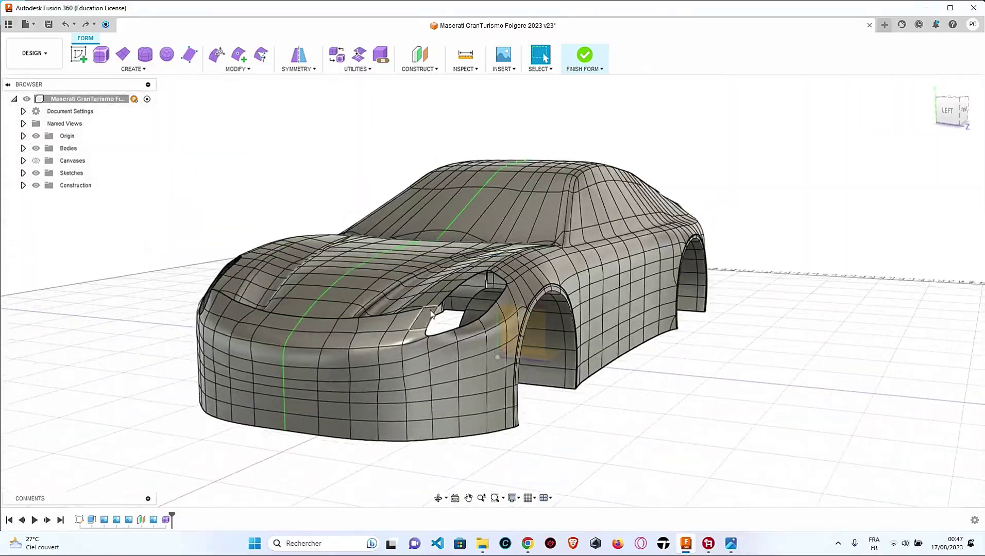
click(736, 549)
key(Left)
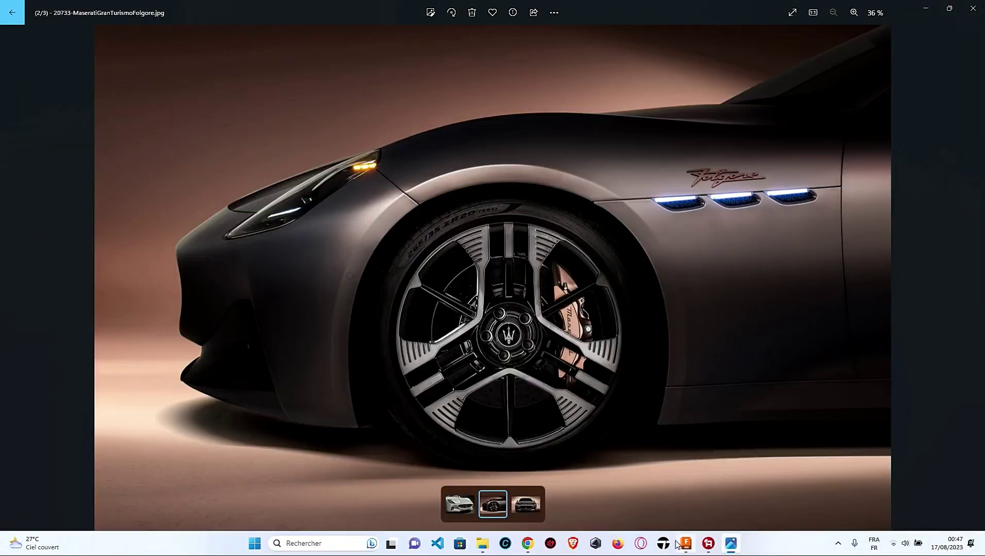
click(686, 544)
click(980, 114)
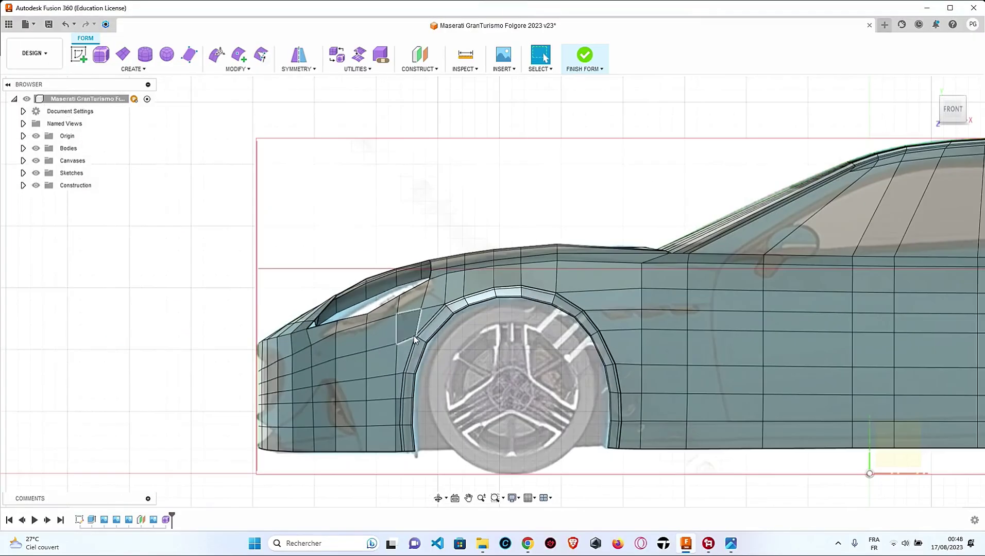
Slide the vertical six-edge loop ahead of the front wheel arch to 0.093 along the body side.
click(396, 379)
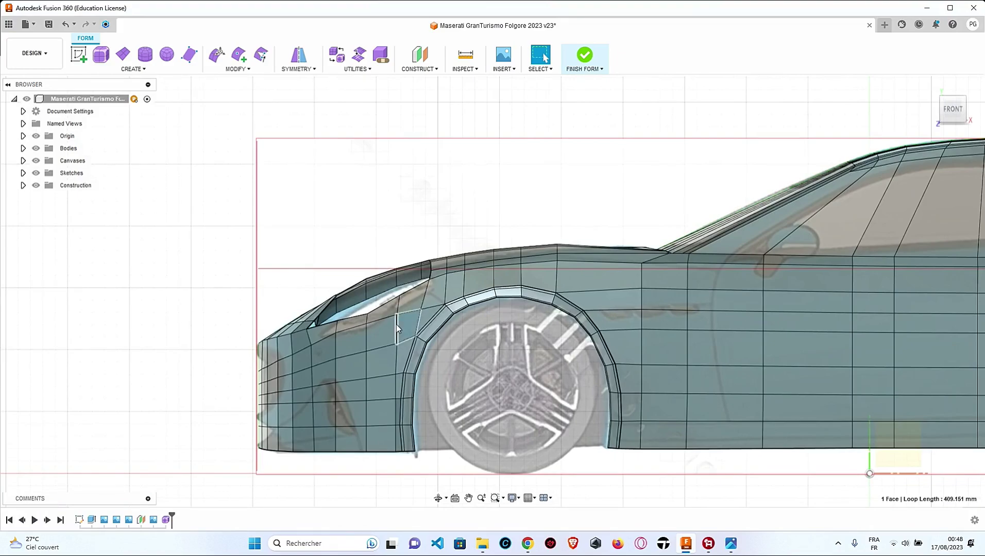
double_click(396, 325)
right_click(396, 325)
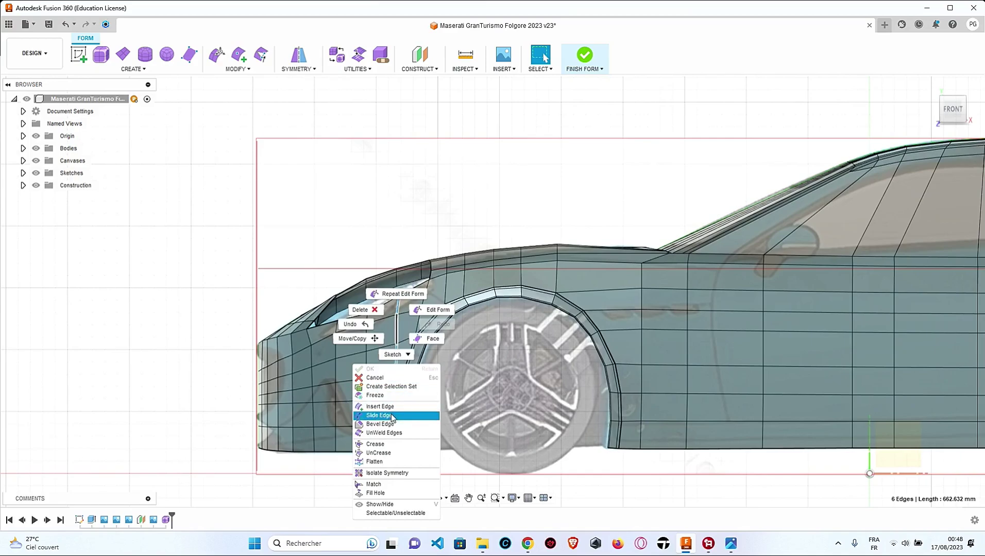
click(392, 416)
drag(394, 306, 404, 311)
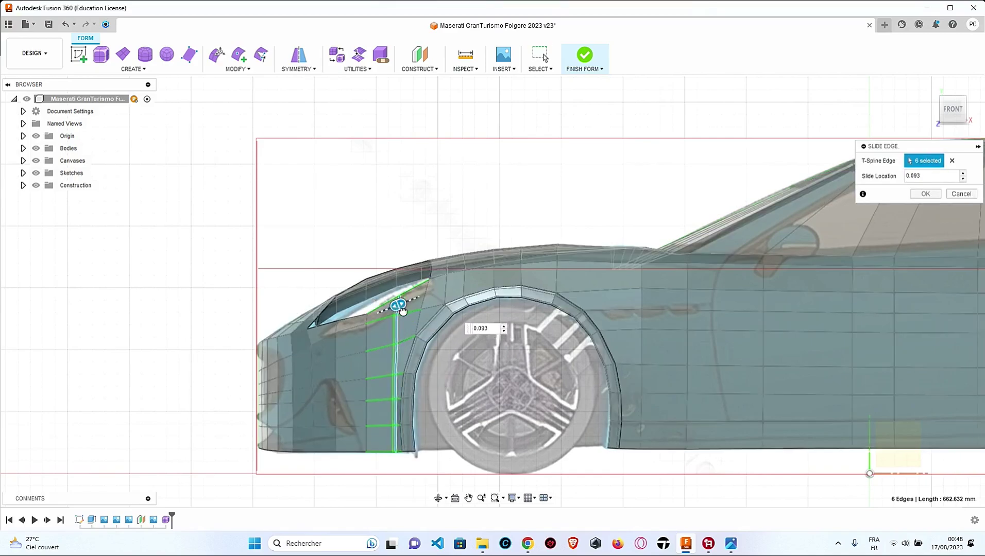
key(Return)
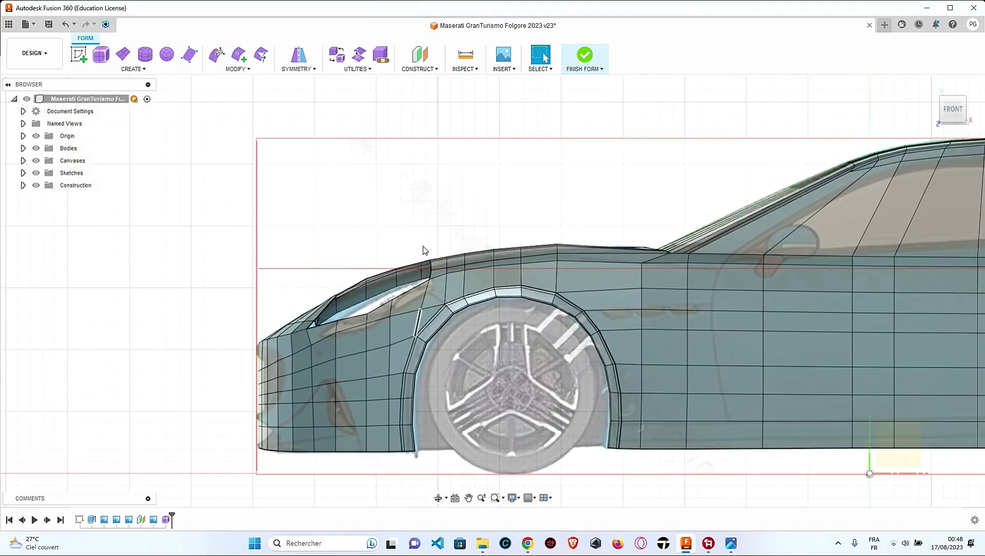
scroll(568, 366, down, 2)
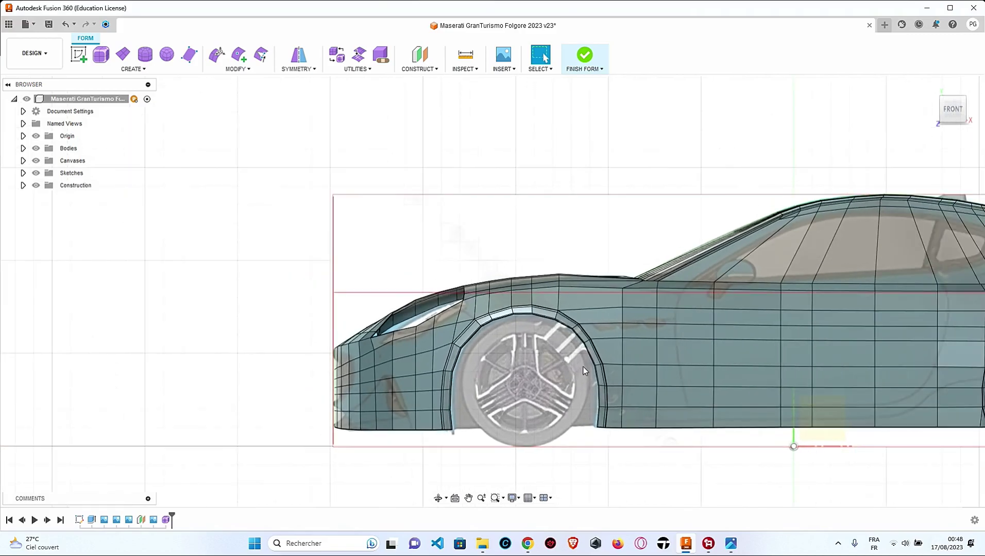
shift+middle_drag(583, 367, 592, 386)
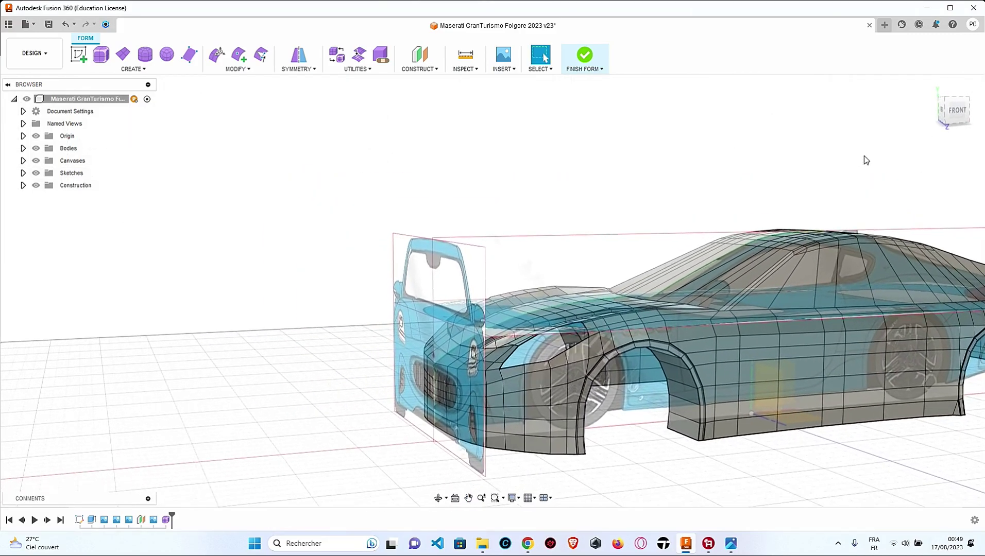
In a zoomed front view, move the vertex above the grille centre into place.
click(940, 110)
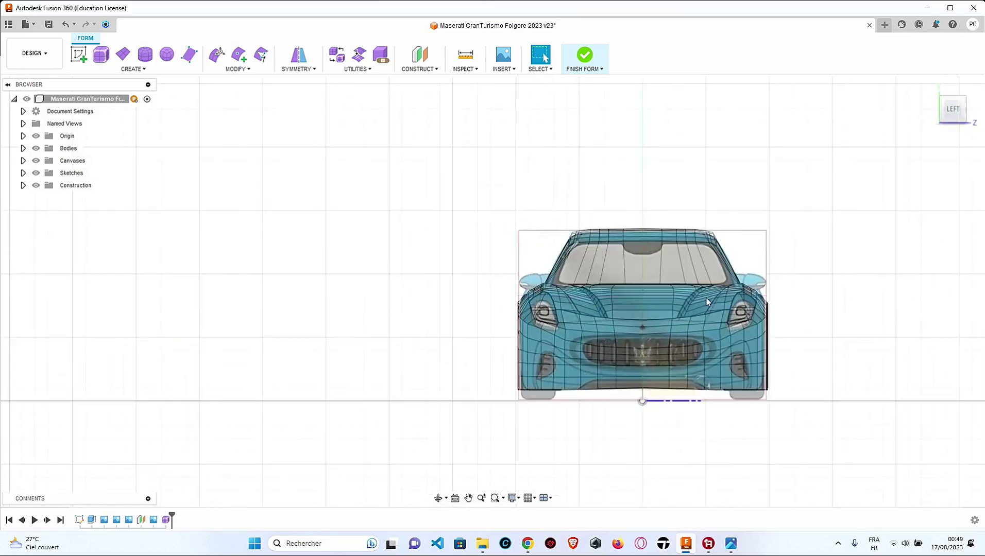
scroll(707, 302, up, 2)
scroll(680, 344, up, 3)
scroll(561, 319, up, 1)
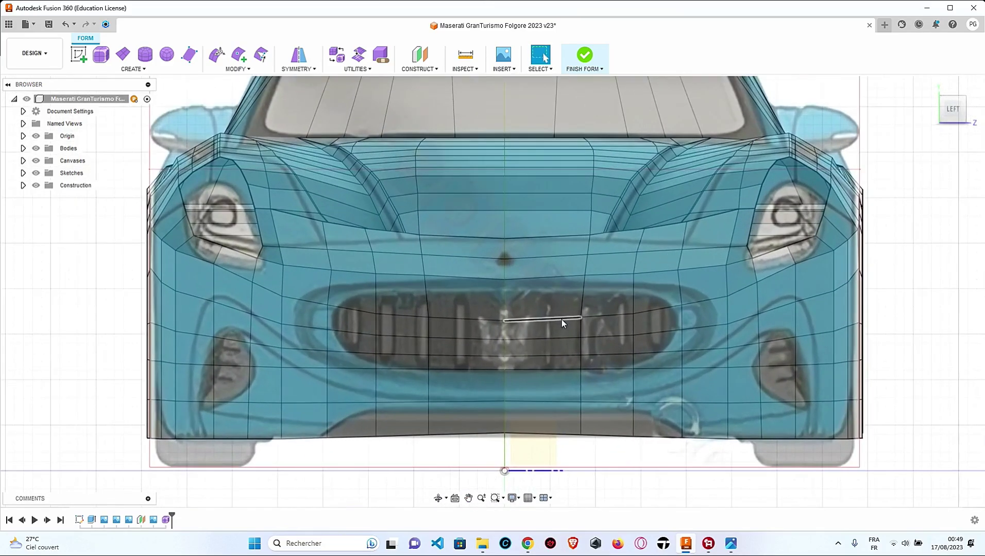
right_click(502, 277)
click(528, 266)
drag(510, 263, 520, 261)
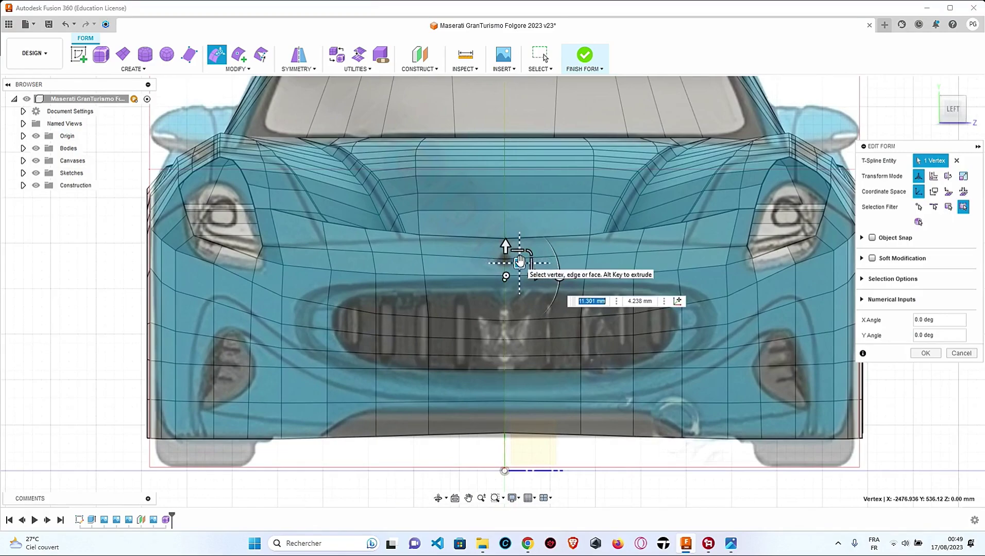
key(Return)
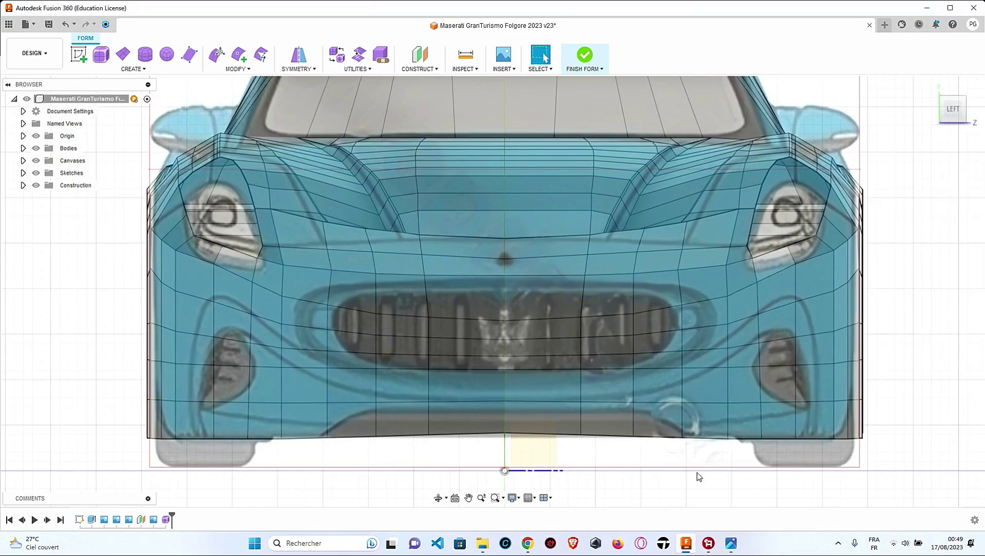
Flip repeatedly between the model and the front-view reference photo to compare them.
click(731, 543)
click(531, 502)
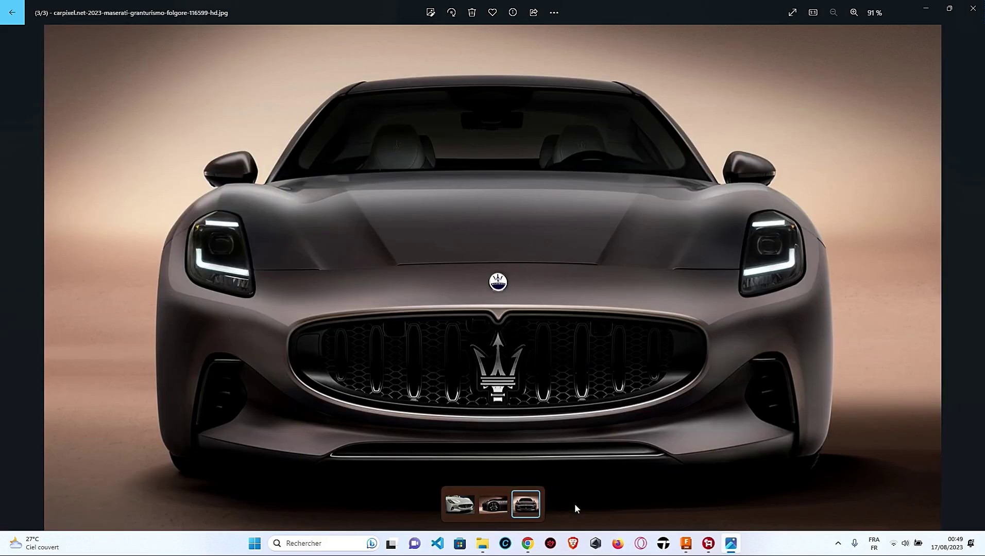
click(686, 544)
click(684, 543)
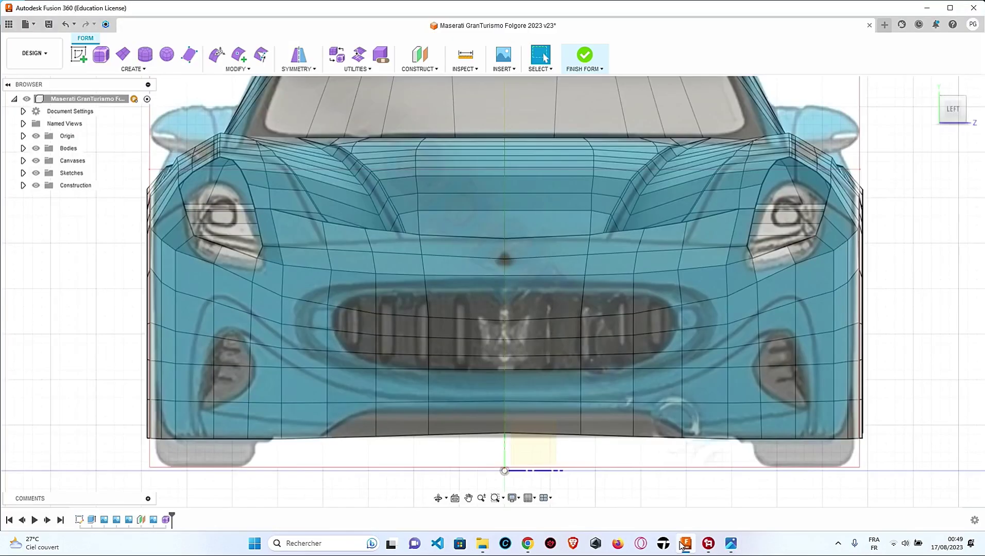
click(683, 545)
click(682, 545)
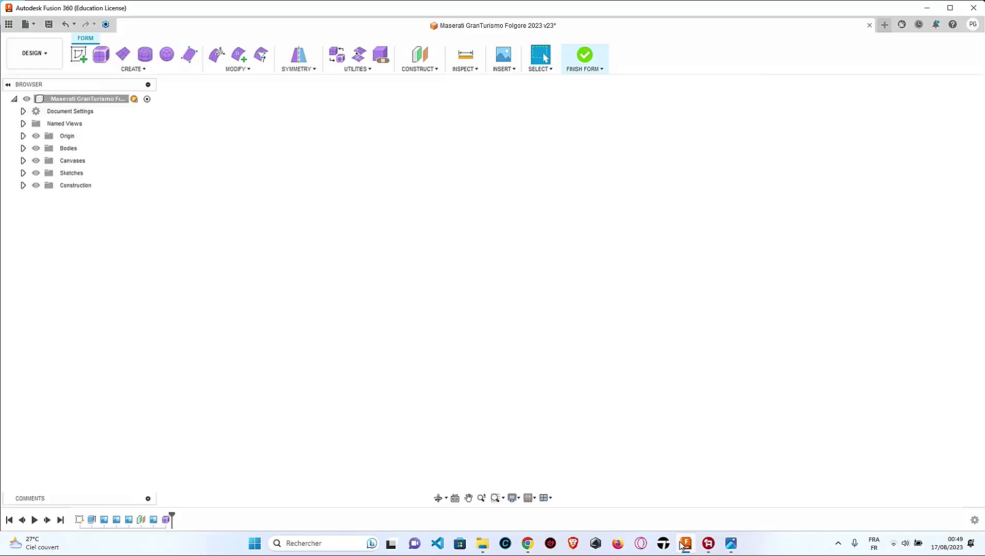
click(682, 545)
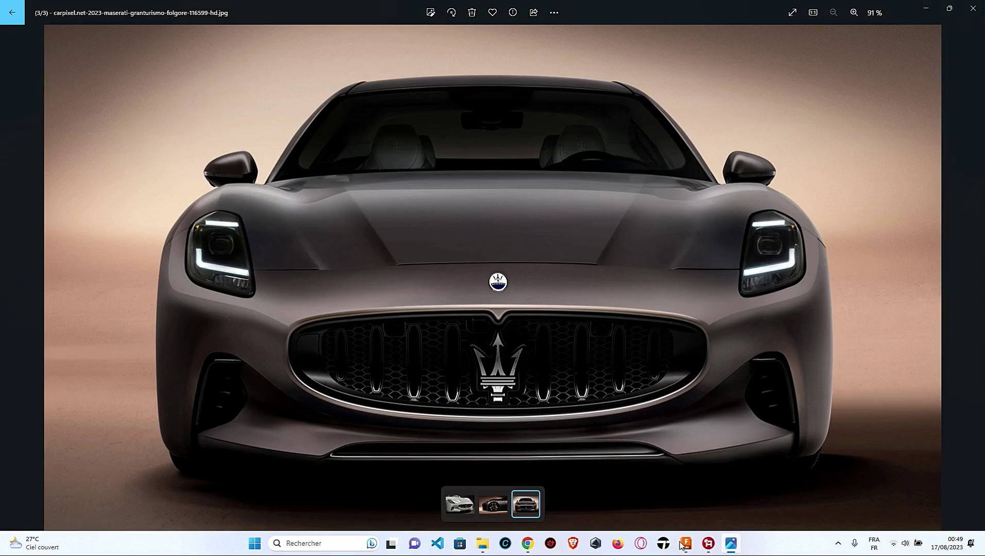
click(681, 546)
click(683, 545)
click(683, 545)
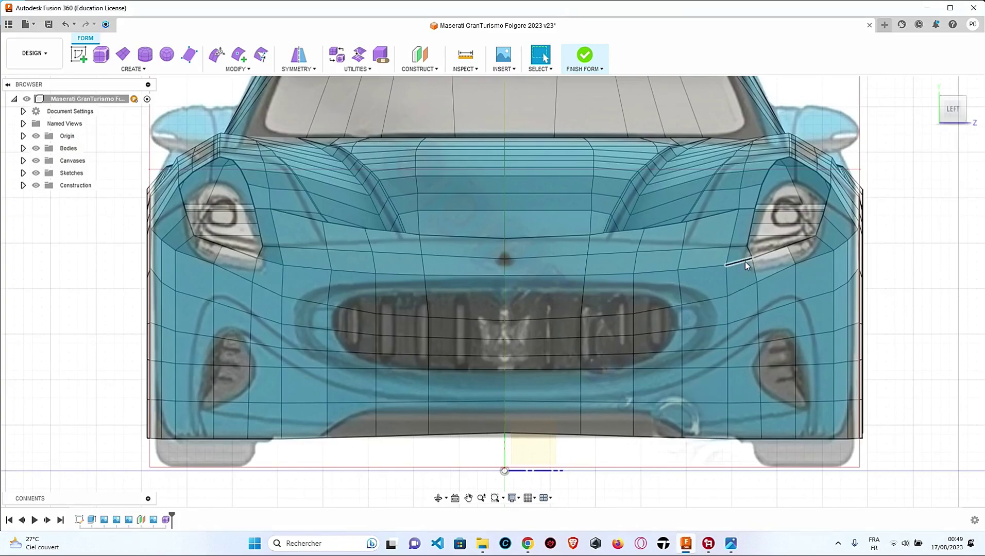
Select an edge on the front mesh, recheck the reference photo, then clear the selection.
click(744, 403)
click(686, 543)
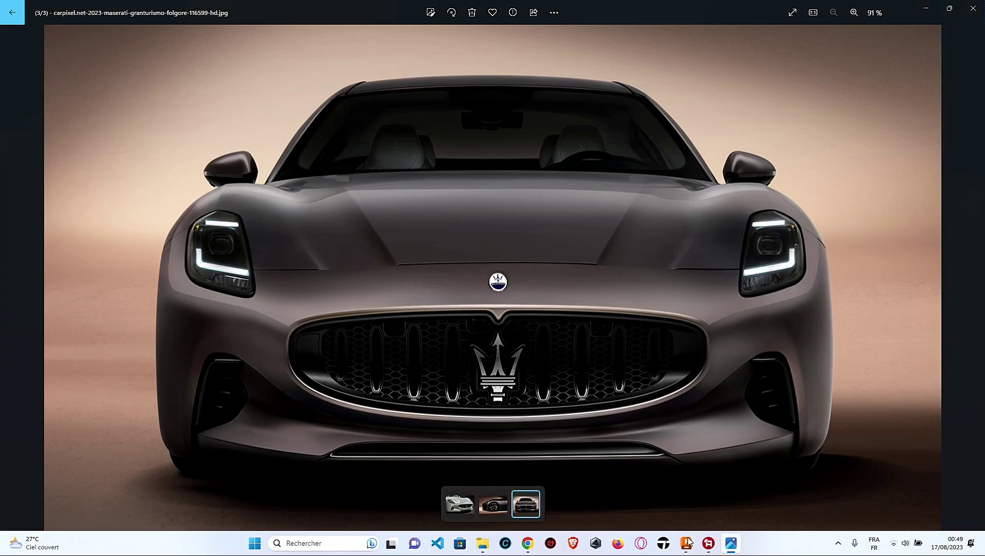
click(686, 544)
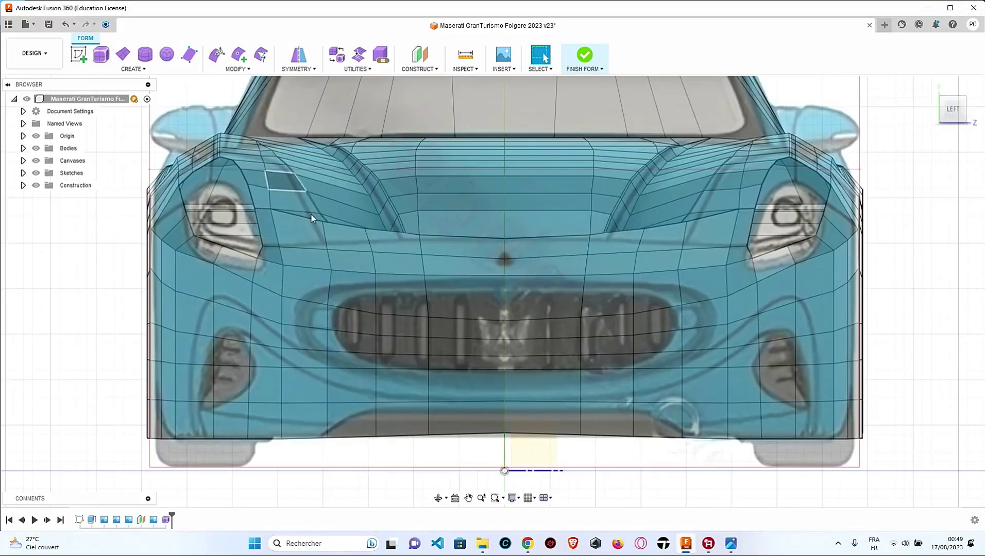
drag(428, 274, 508, 322)
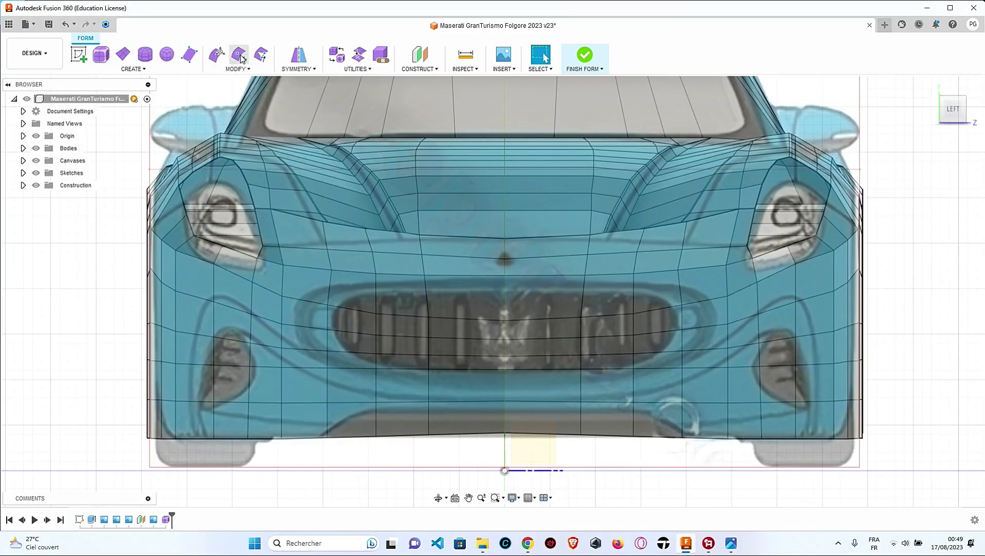
Insert points tracing the grille's left half, from top centre around the corner to bottom centre.
click(240, 57)
click(425, 277)
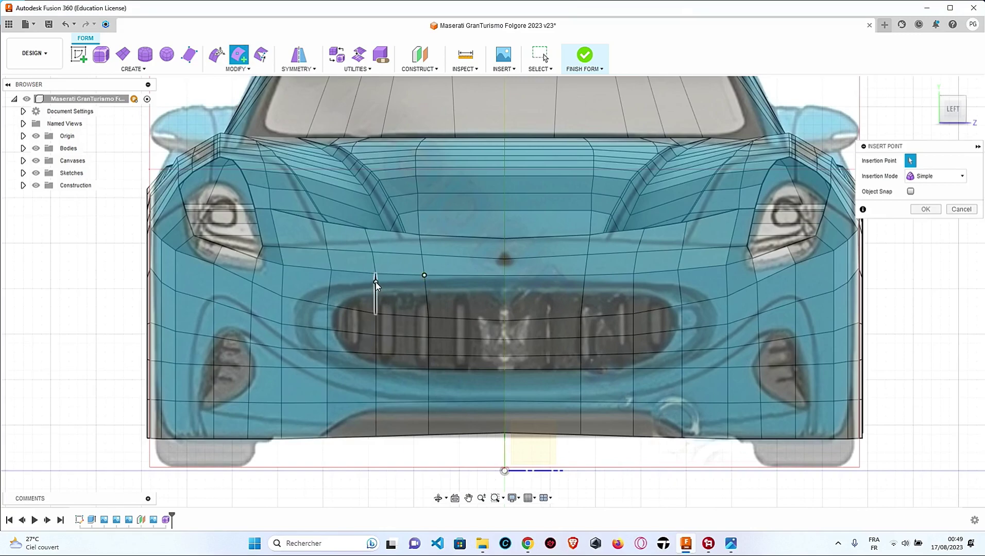
click(375, 282)
scroll(329, 277, up, 2)
click(330, 292)
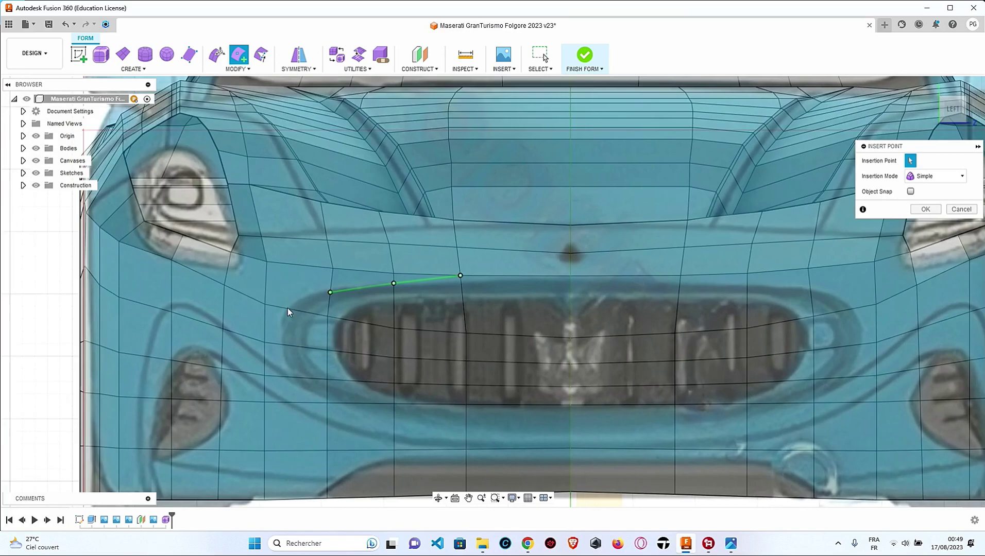
click(287, 309)
click(326, 397)
click(393, 418)
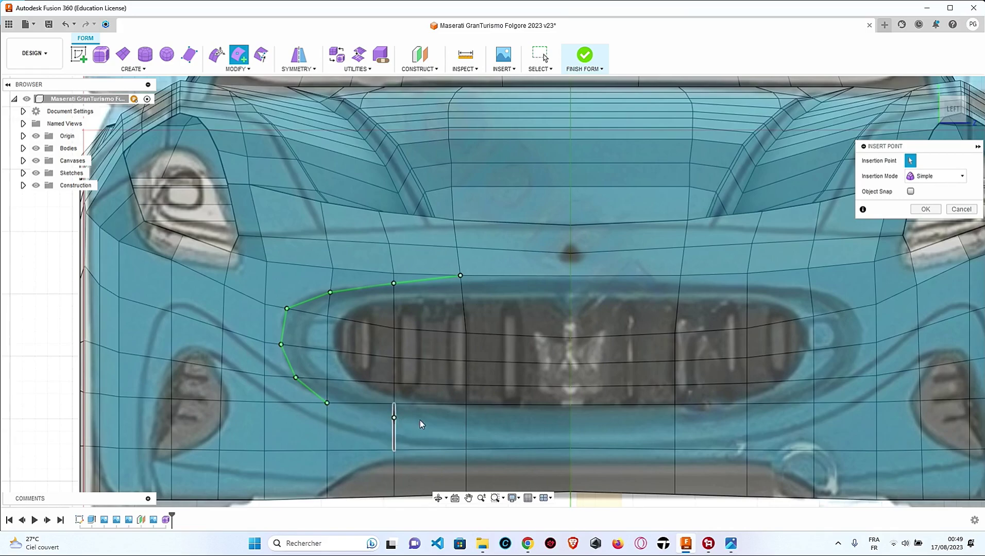
click(466, 427)
click(570, 433)
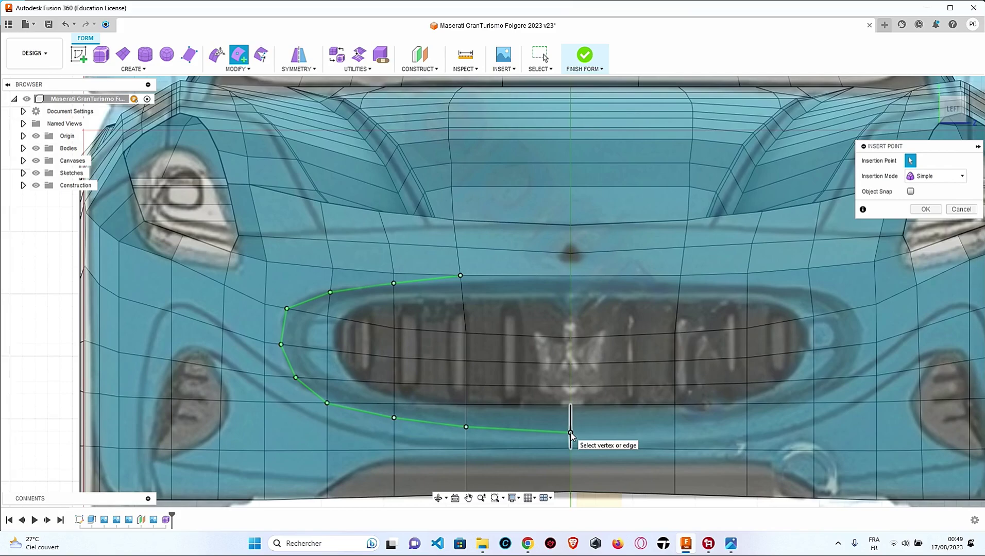
key(Return)
Clear the selection and glance at the reference photo before returning to the model.
drag(567, 403, 659, 388)
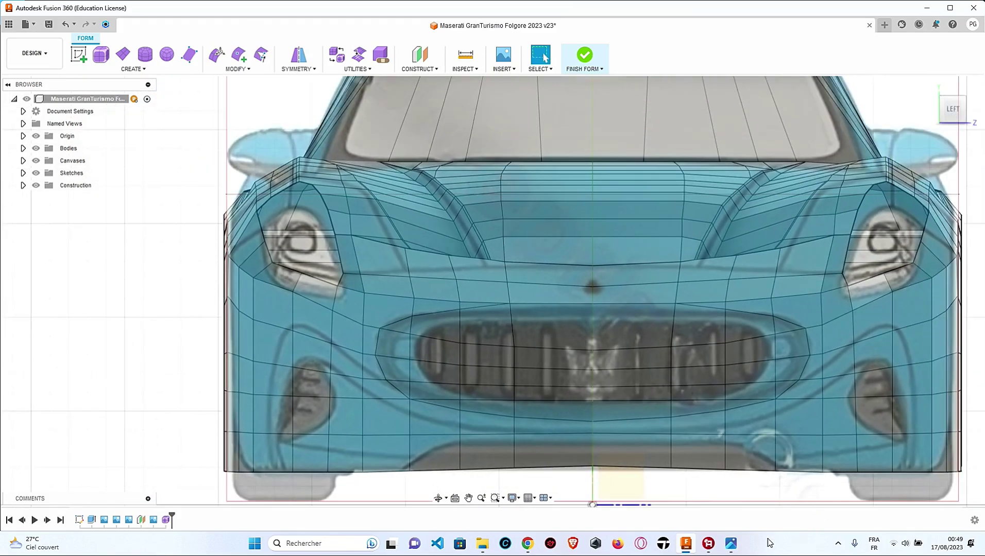
click(729, 544)
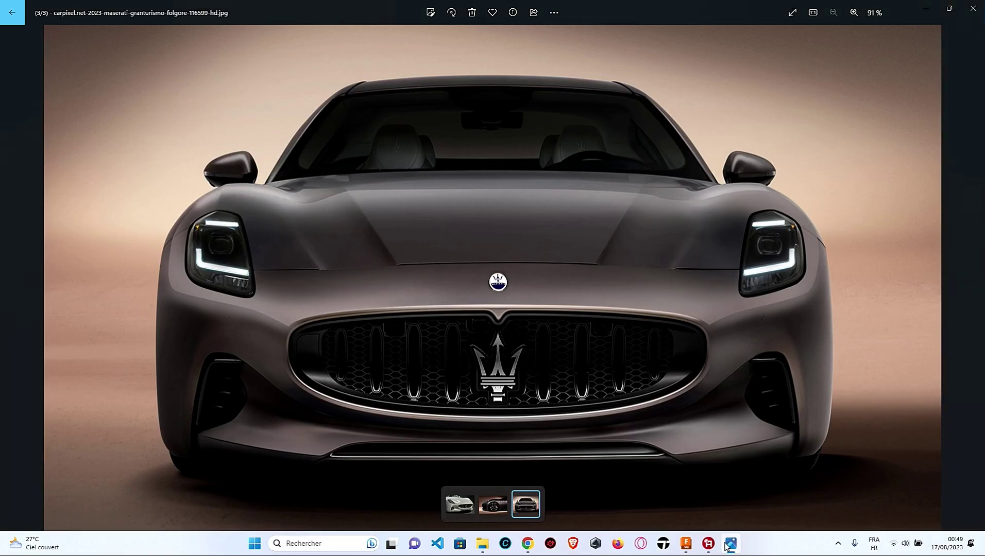
click(728, 544)
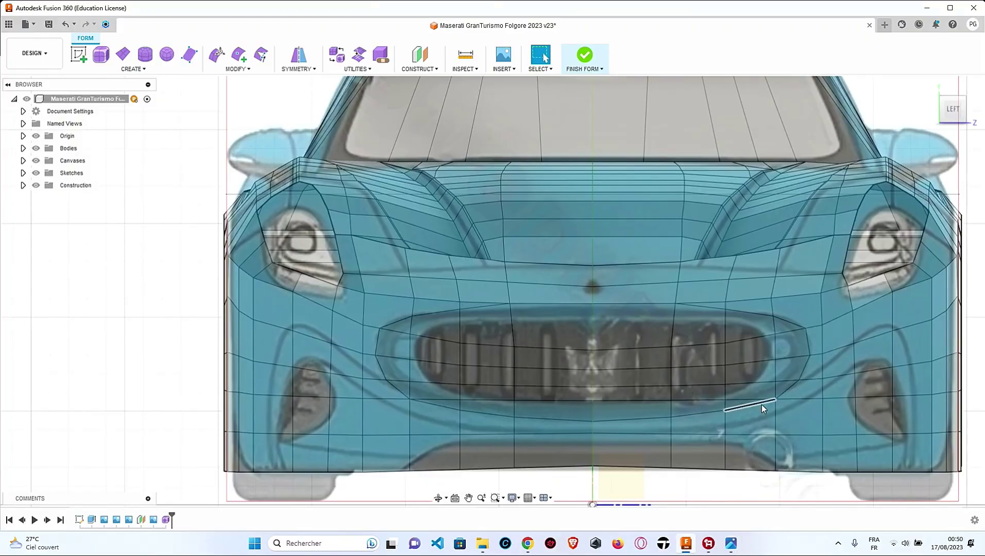
After checking the reference photo, nudge the grille's top centre vertex sideways with Edit Form.
click(733, 544)
click(735, 543)
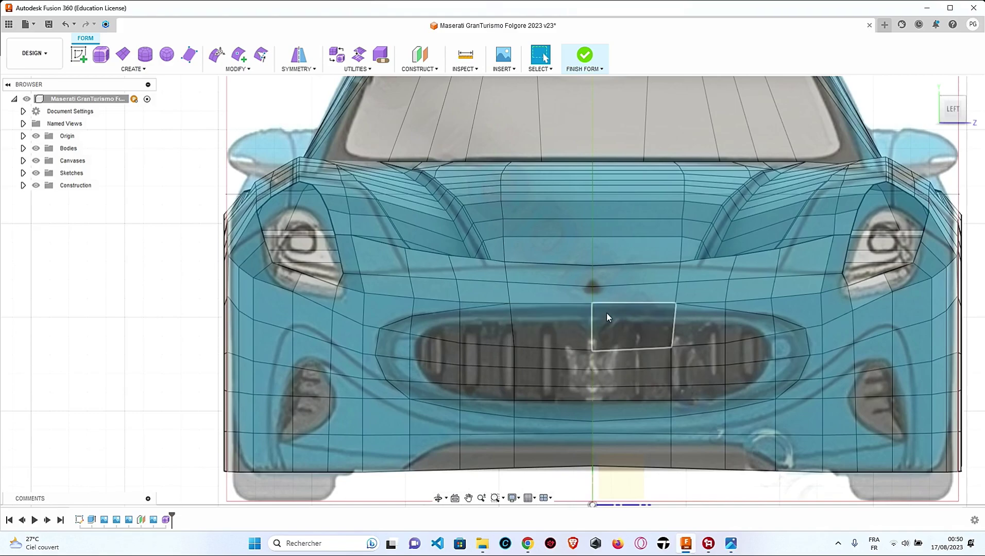
right_click(593, 305)
click(628, 290)
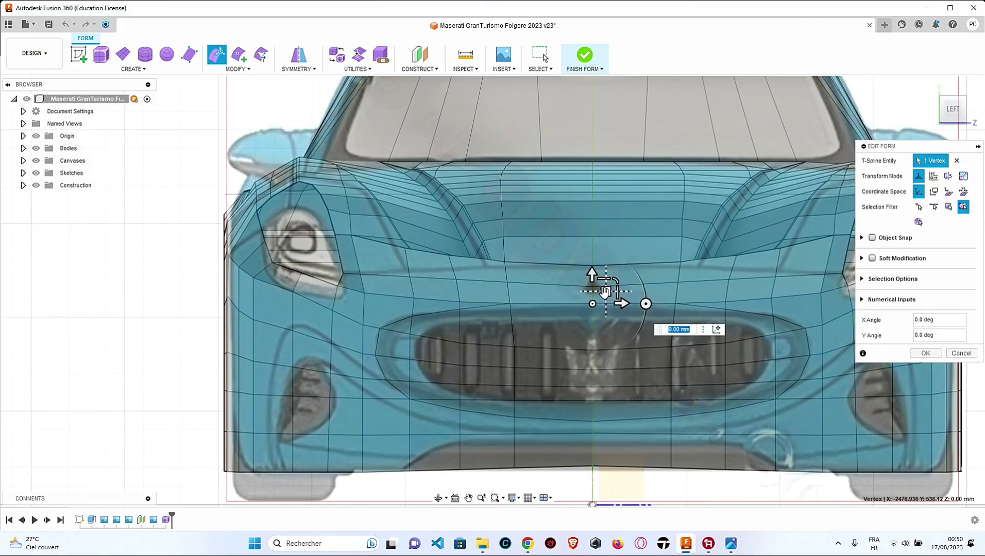
drag(594, 288, 606, 290)
key(Return)
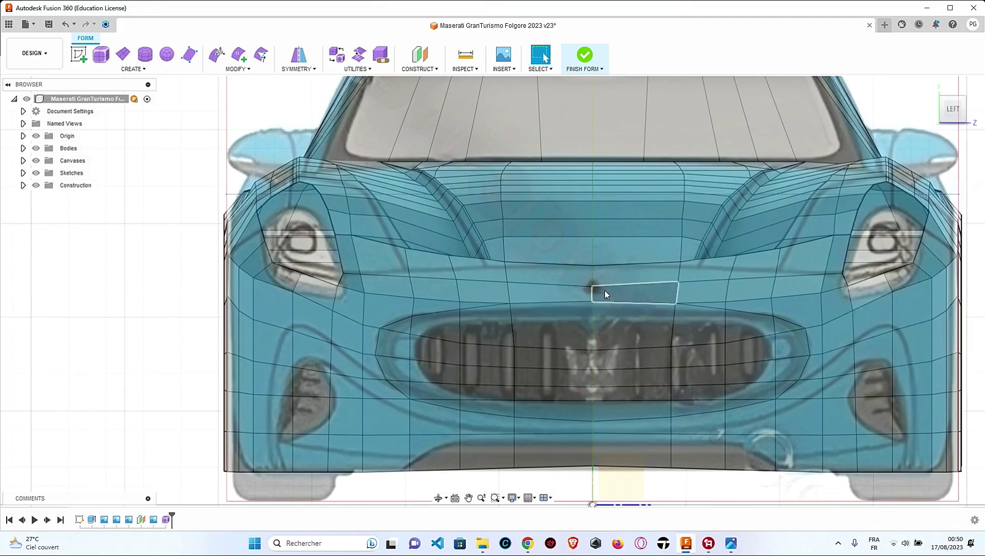
Pull the upper-left grille vertex outward and up, then select the grille edge loop.
scroll(488, 351, up, 2)
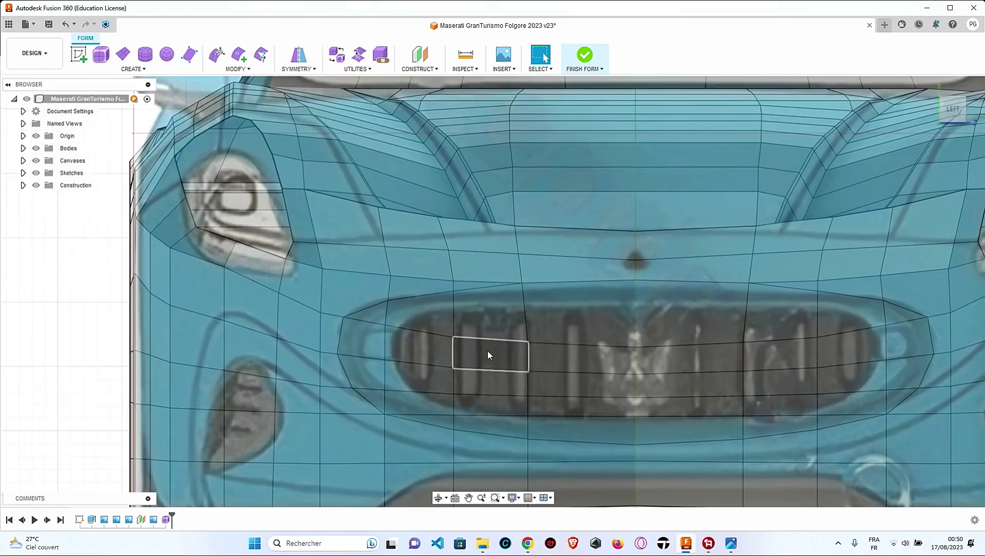
right_click(390, 300)
click(411, 295)
right_click(390, 298)
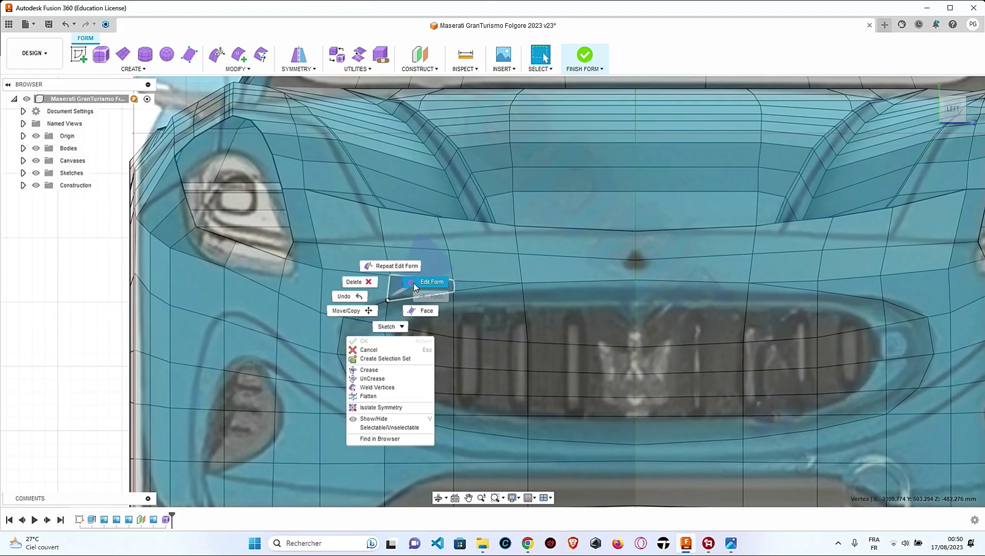
click(414, 283)
drag(401, 290, 449, 311)
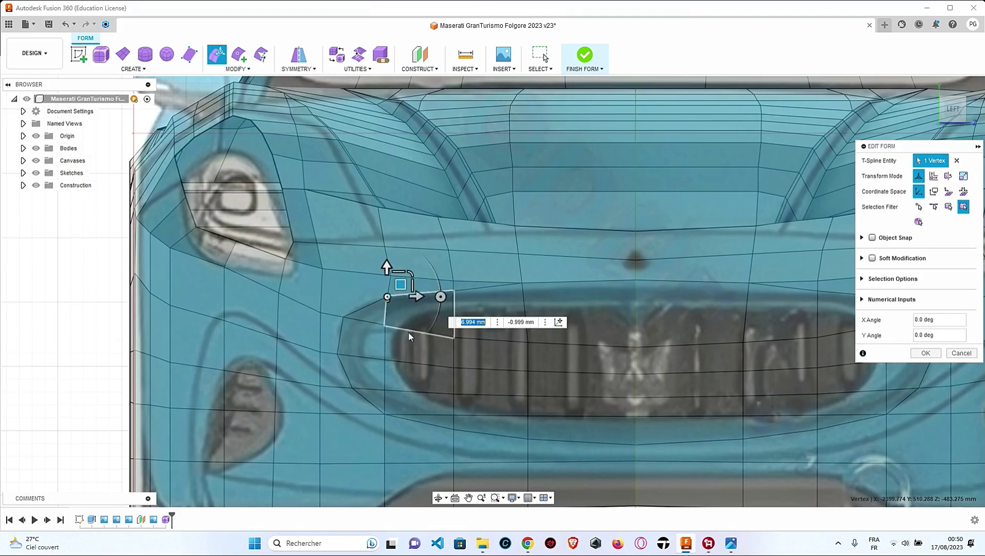
drag(400, 284, 460, 277)
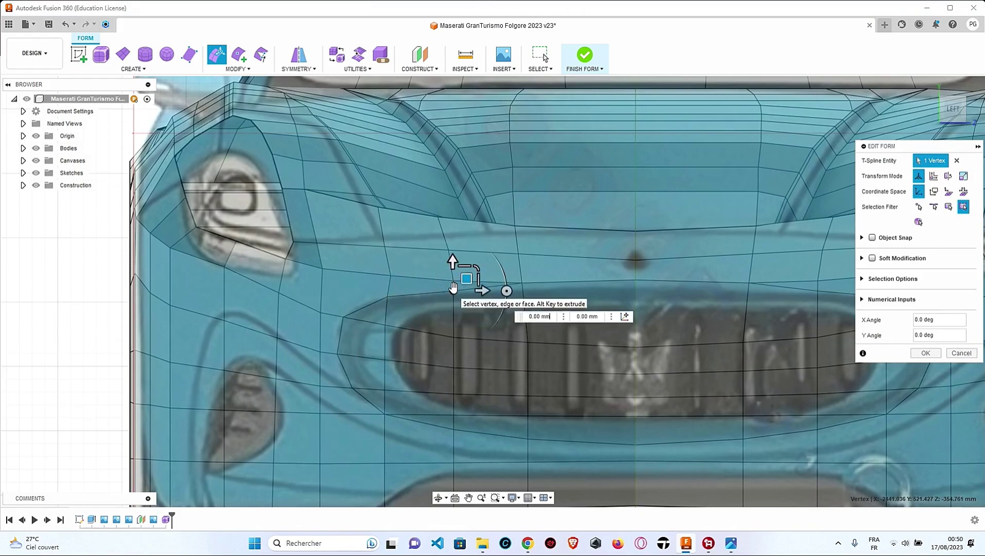
key(Return)
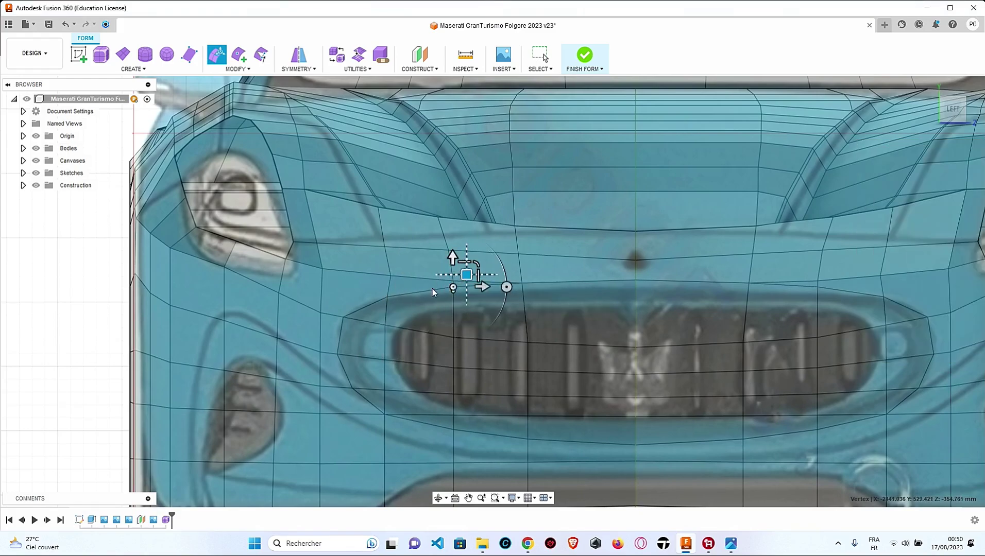
double_click(373, 304)
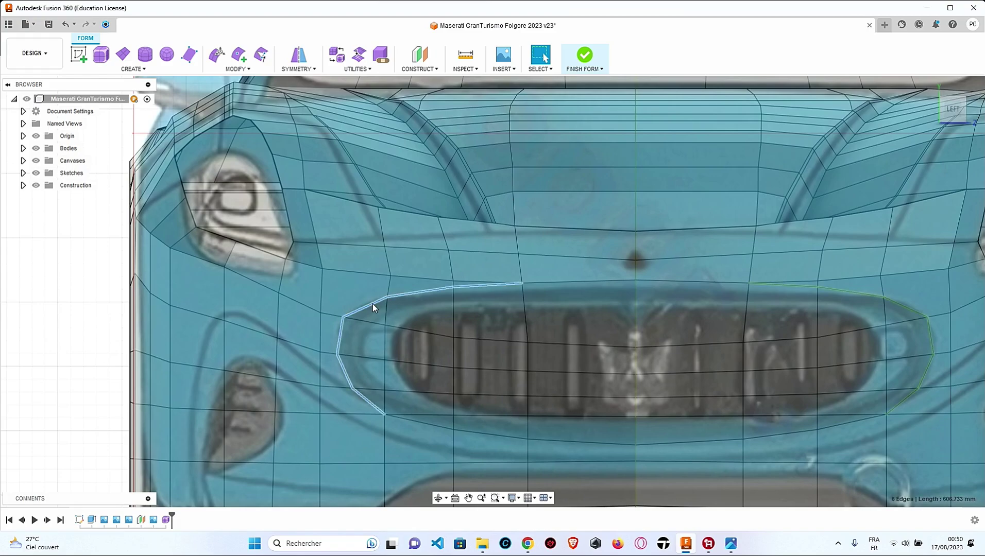
Add the lower and top grille edges to the selection and crease the 13-edge outline.
shift+double_click(488, 432)
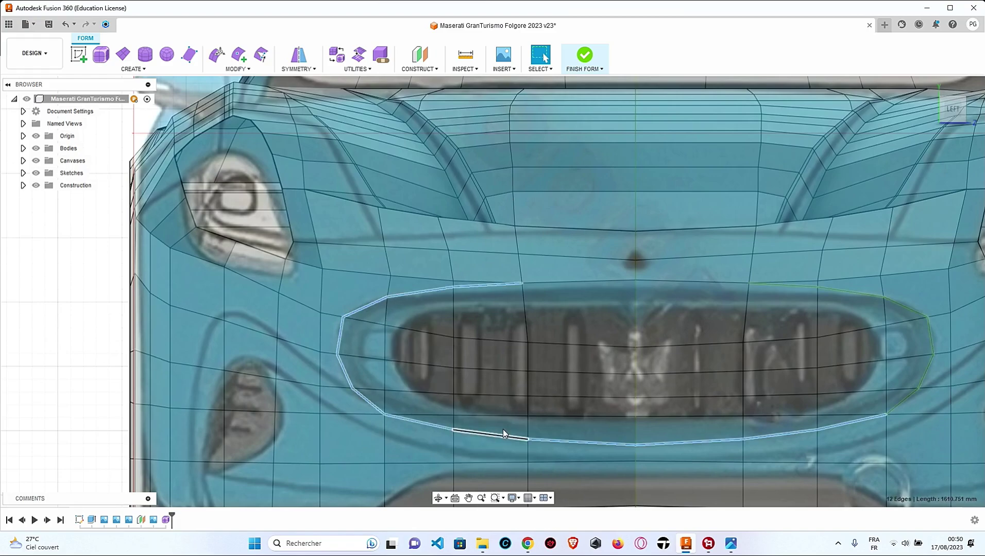
shift+click(606, 282)
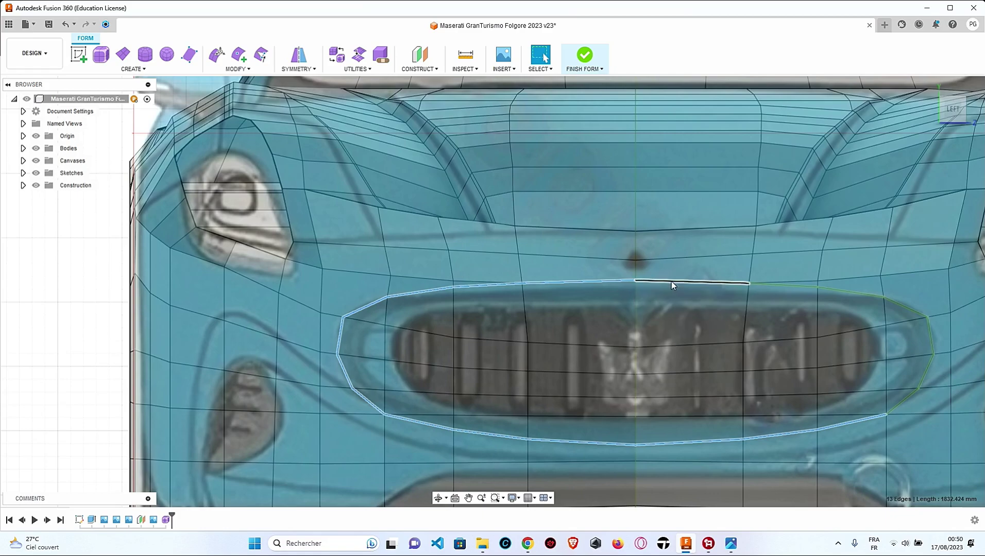
right_click(671, 282)
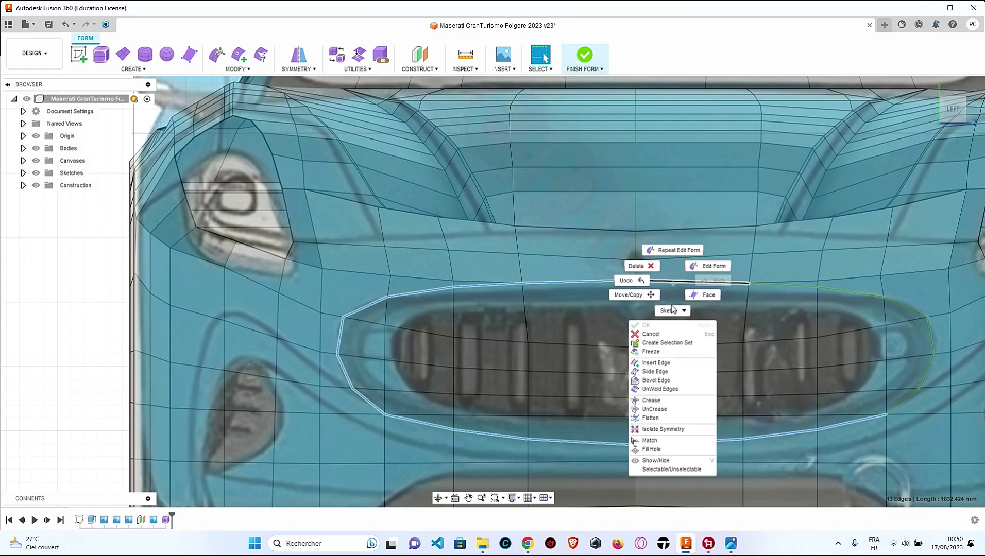
click(653, 399)
key(Return)
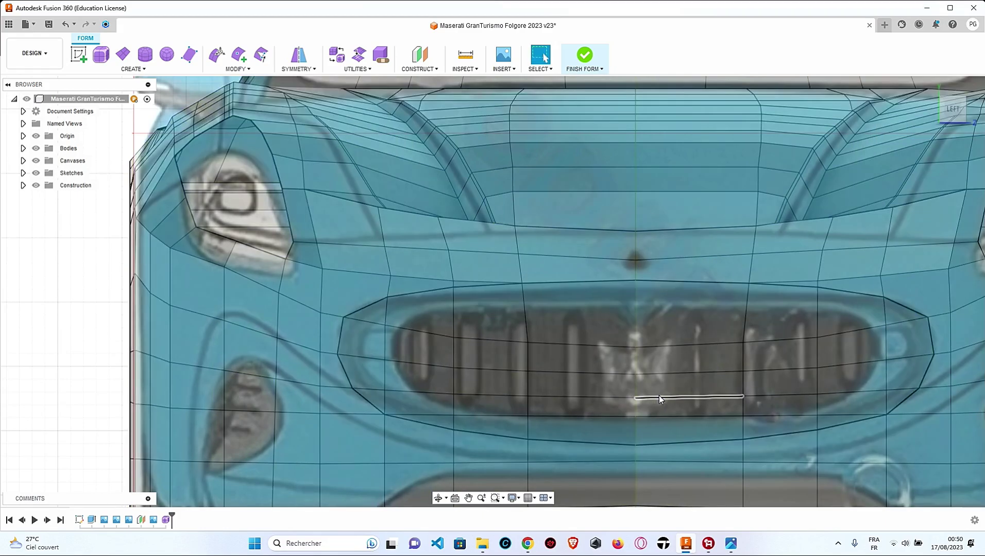
Insert a supporting edge loop beside the 20-edge grille rim at location -0.209.
double_click(933, 342)
right_click(933, 342)
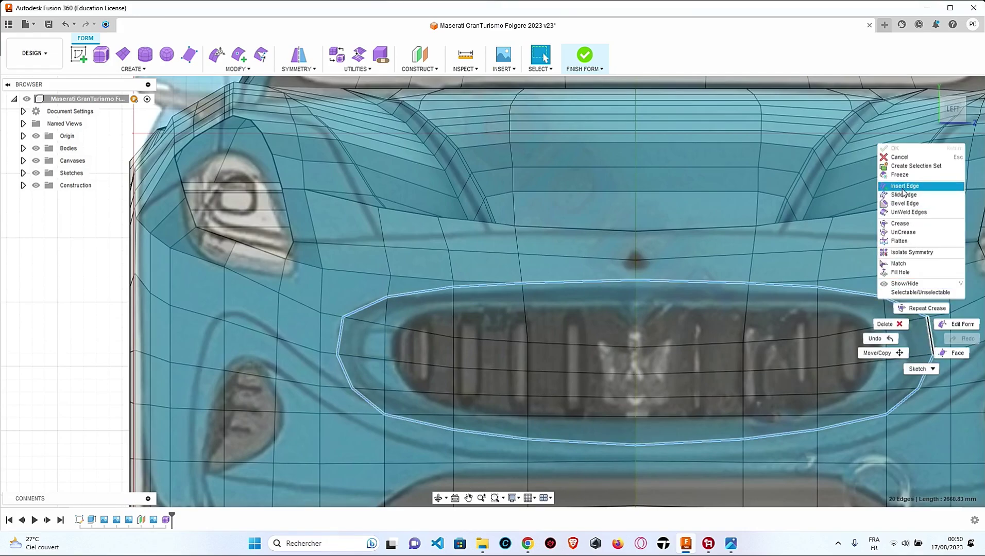
click(902, 187)
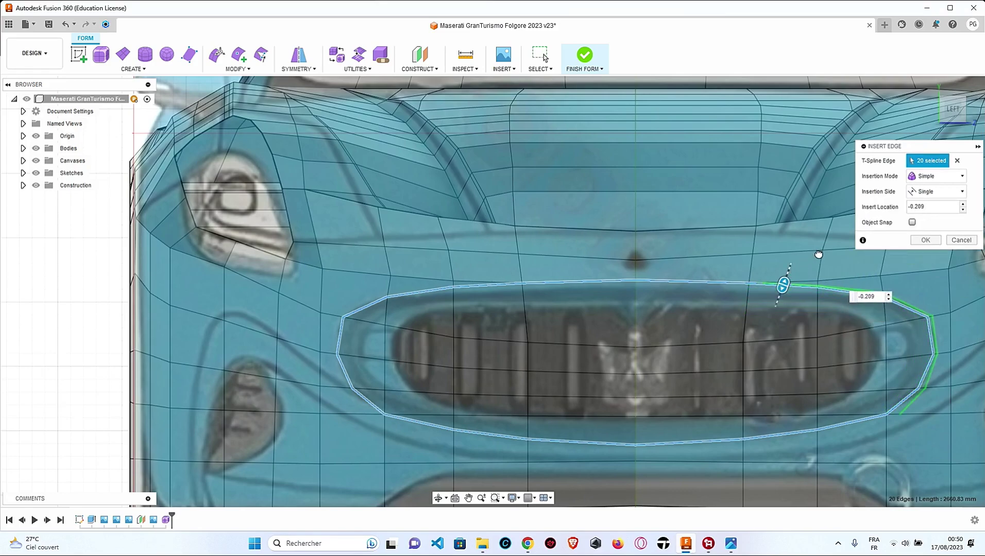
key(Return)
click(896, 392)
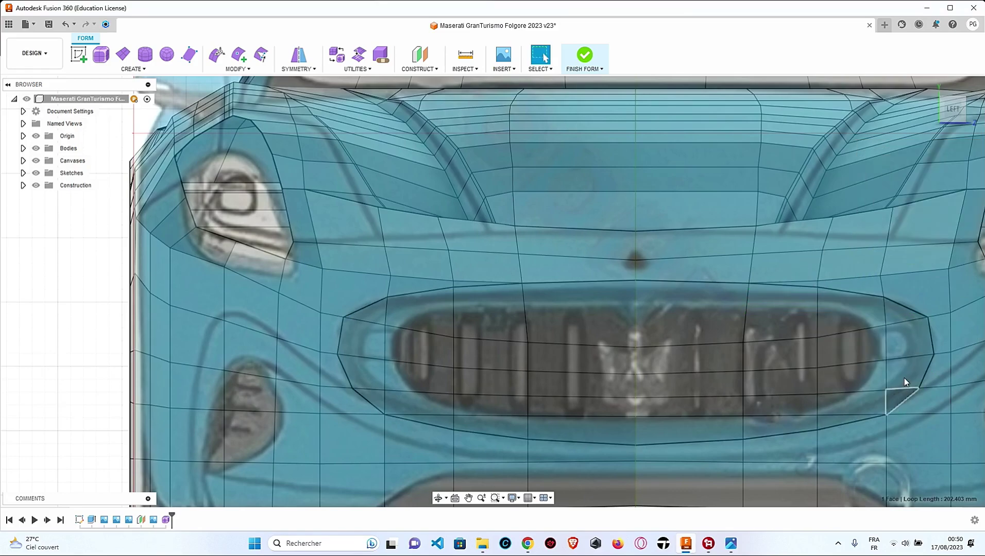
Box-select the 38 faces inside the grille outline and call up their options.
shift+click(890, 320)
shift+drag(890, 320, 856, 345)
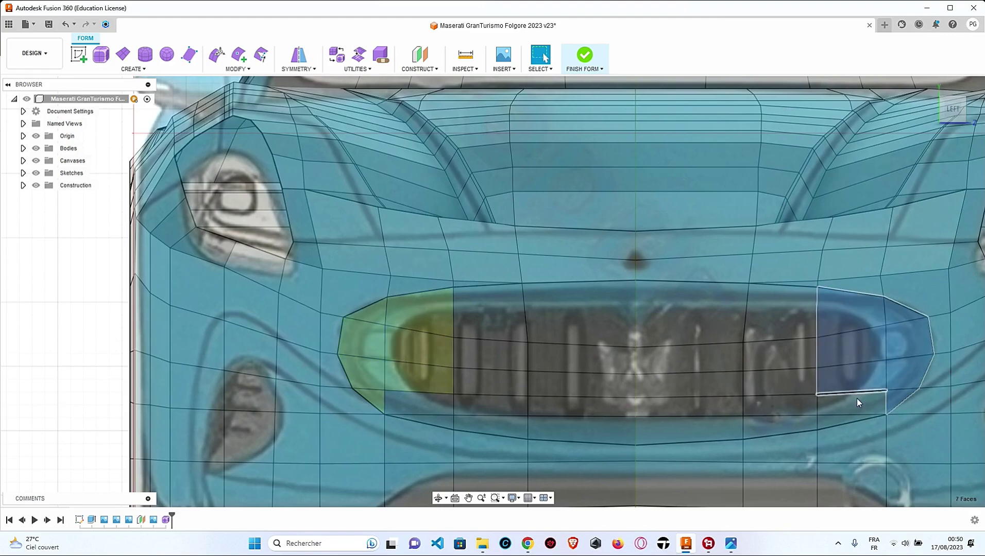
shift+drag(831, 421, 702, 324)
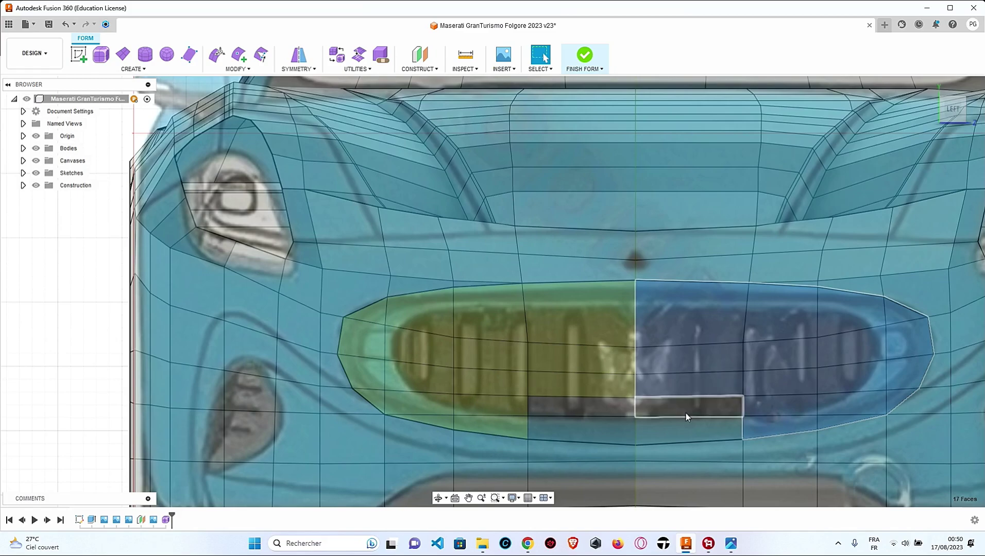
mouse_move(703, 326)
shift+mouse_down()
mouse_move(616, 425)
mouse_move(606, 357)
mouse_move(543, 336)
mouse_move(511, 358)
mouse_move(510, 428)
mouse_move(441, 402)
mouse_move(419, 354)
mouse_move(426, 317)
shift+mouse_up()
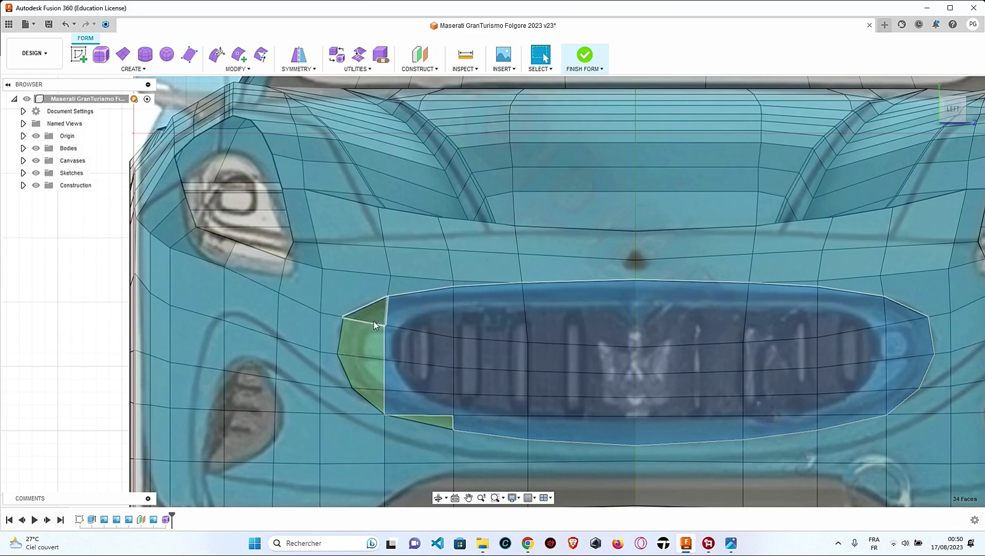
shift+drag(378, 396, 407, 418)
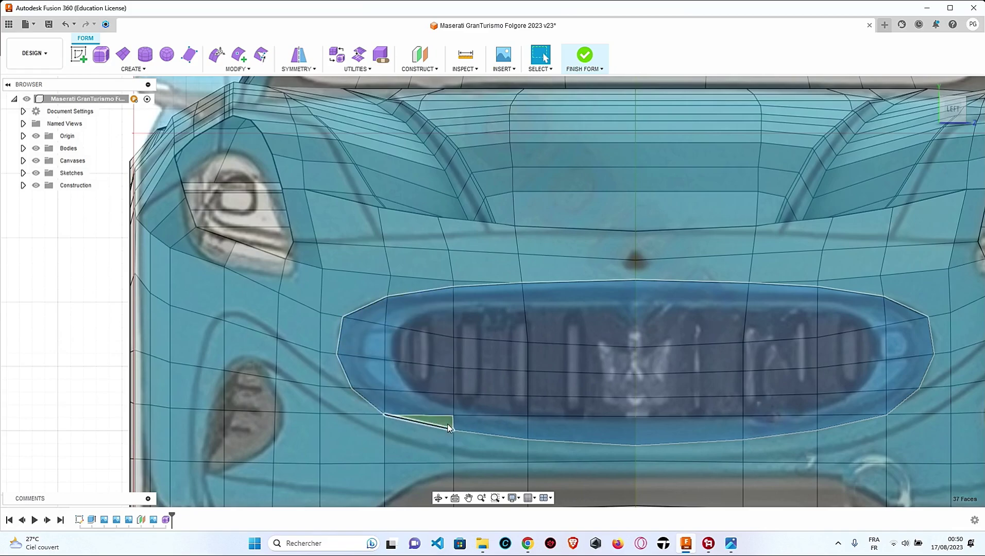
right_click(556, 352)
Compare the grille against the front reference photo before reshaping the selected faces.
key(Escape)
scroll(558, 356, down, 5)
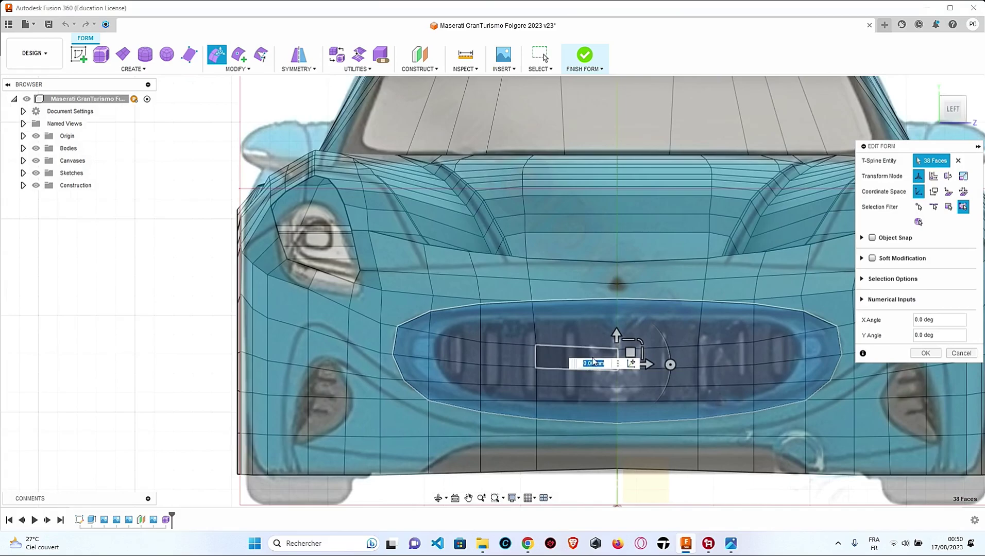
scroll(635, 377, up, 5)
click(730, 544)
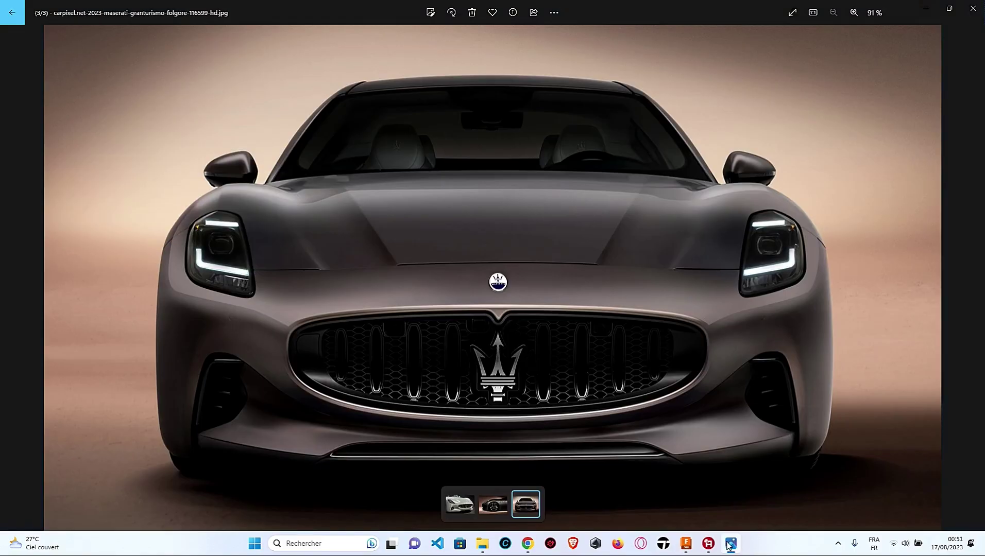
click(727, 544)
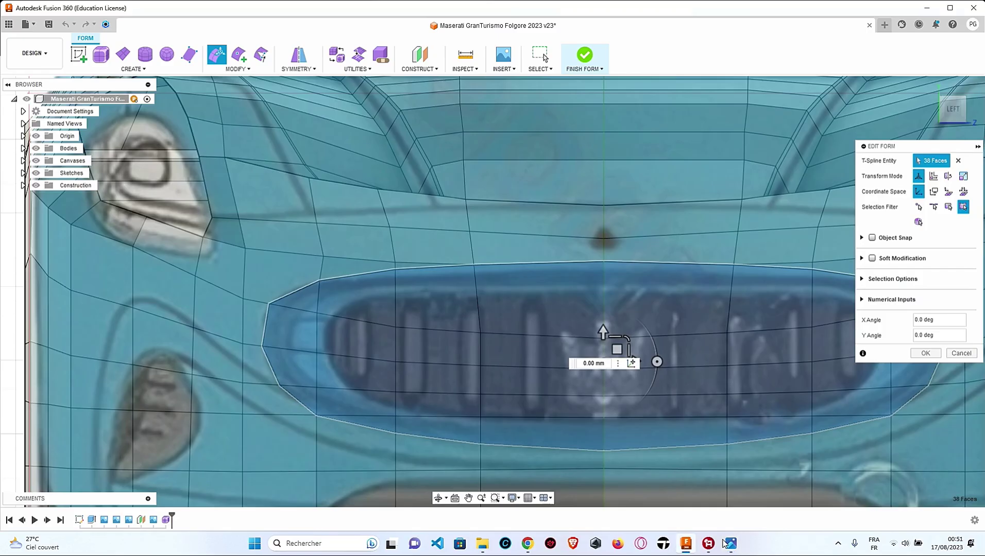
click(725, 545)
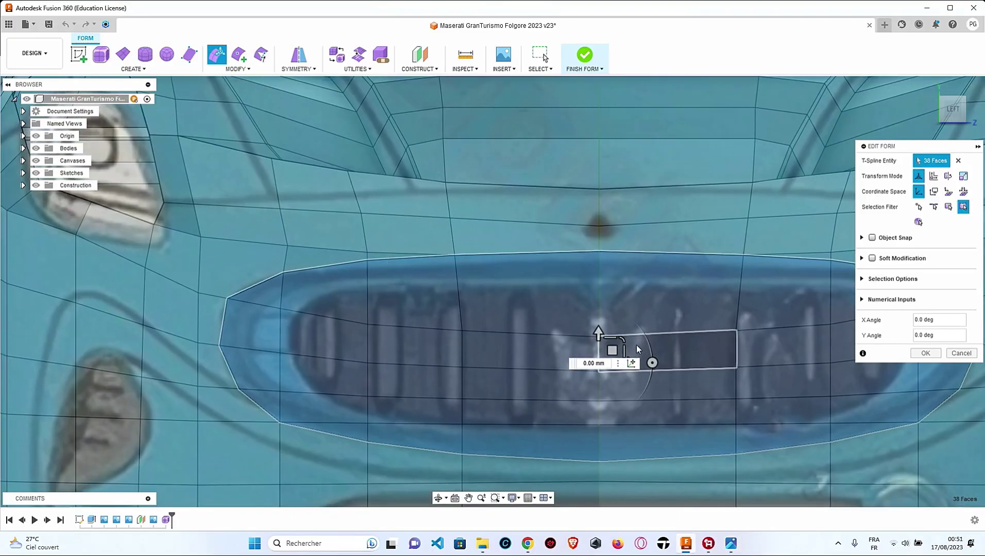
Try a vertical scale on the 38 grille faces, then set the scale to 1.
drag(622, 338, 623, 340)
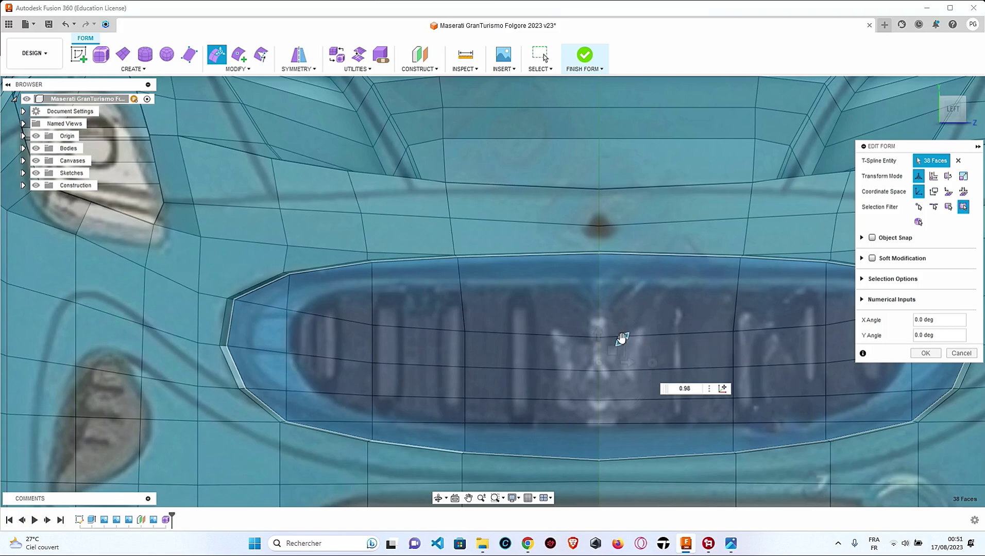
drag(613, 339, 610, 337)
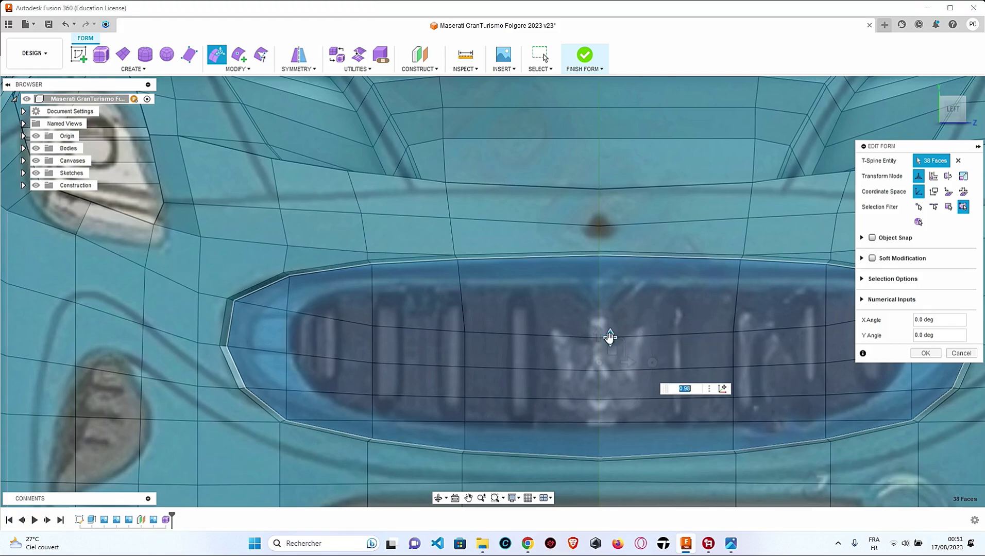
drag(610, 338, 610, 337)
text(1)
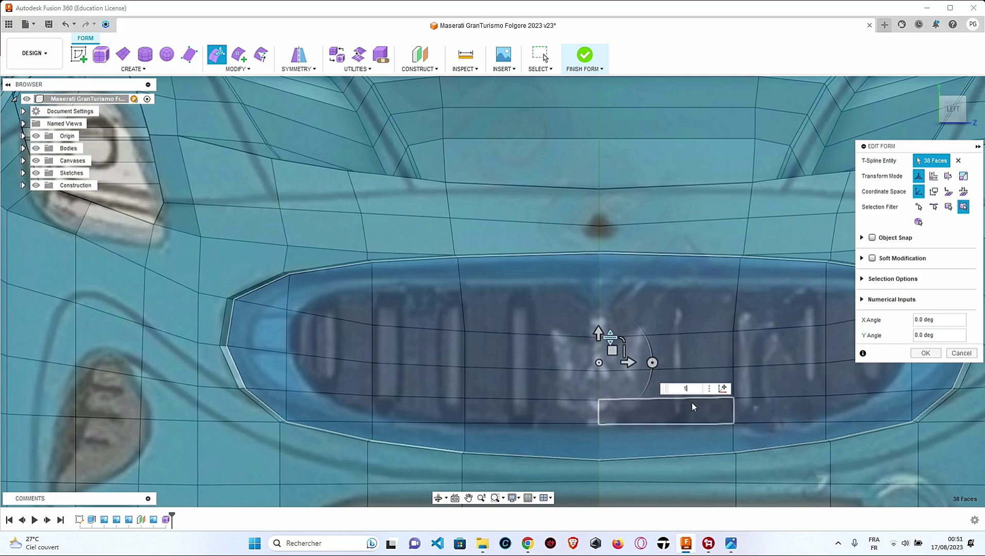
key(Return)
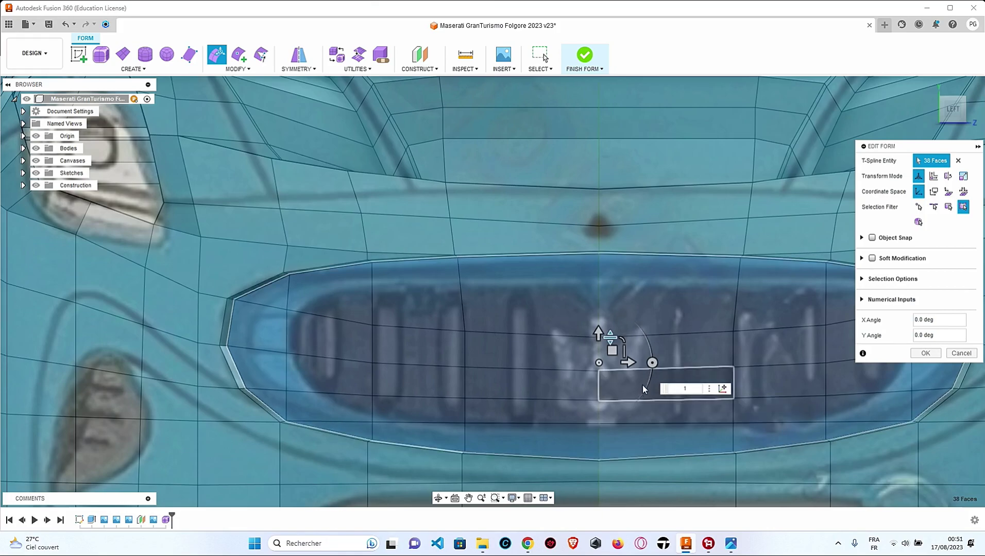
From a three-quarter view, push the 38 grille faces 25 mm into the body.
scroll(604, 342, up, 3)
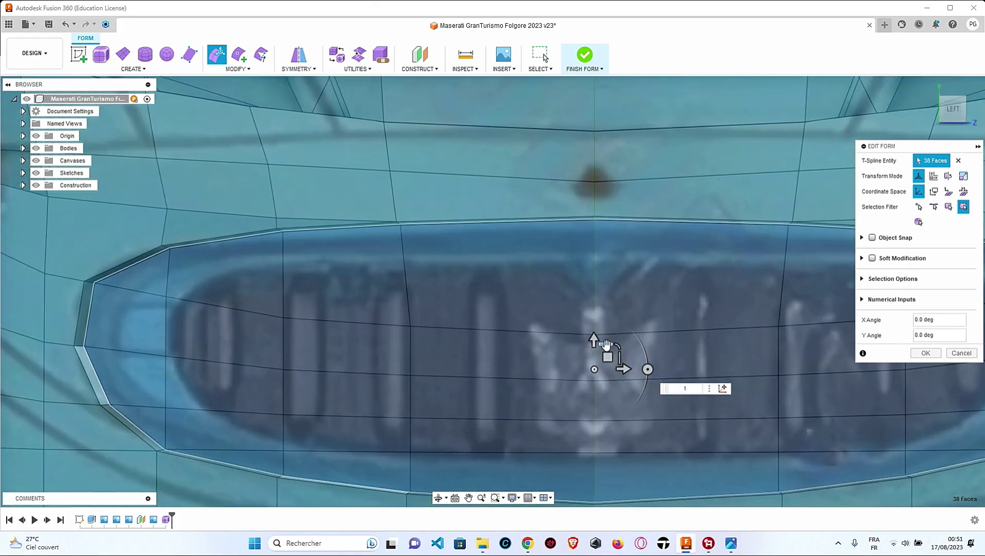
drag(605, 344, 606, 345)
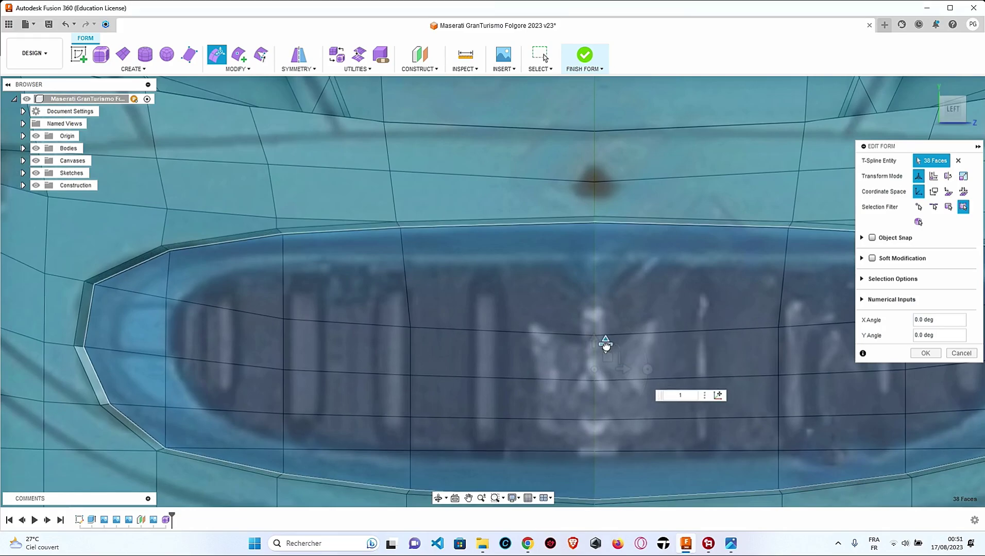
scroll(606, 357, down, 3)
scroll(606, 357, down, 2)
mouse_move(606, 357)
shift+middle_down()
mouse_move(648, 397)
mouse_move(633, 401)
mouse_move(739, 381)
mouse_move(553, 361)
shift+middle_up()
scroll(648, 396, down, 3)
scroll(626, 385, up, 3)
scroll(634, 387, up, 2)
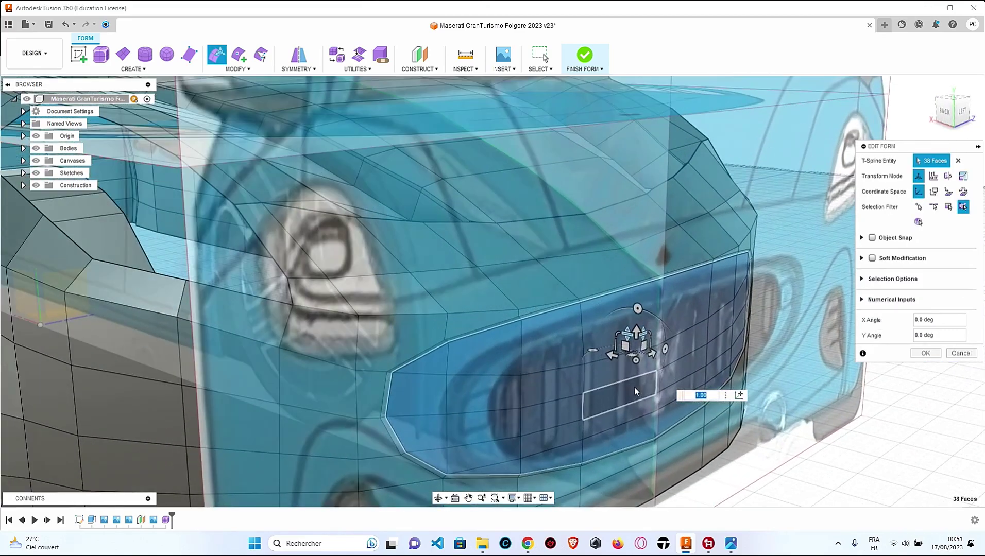
drag(609, 355, 597, 354)
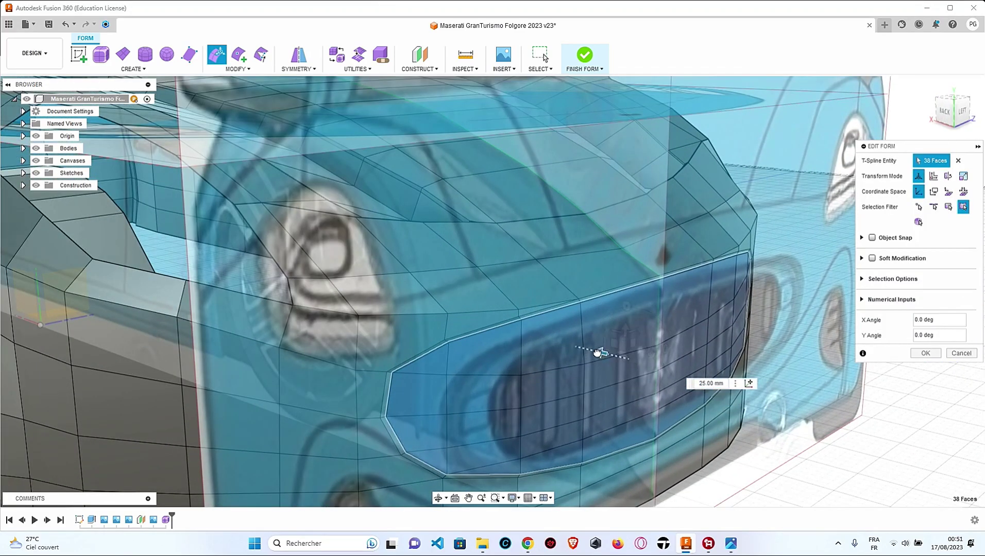
Show the silver Maserati front photo and flip between it and the model to compare grilles.
click(731, 544)
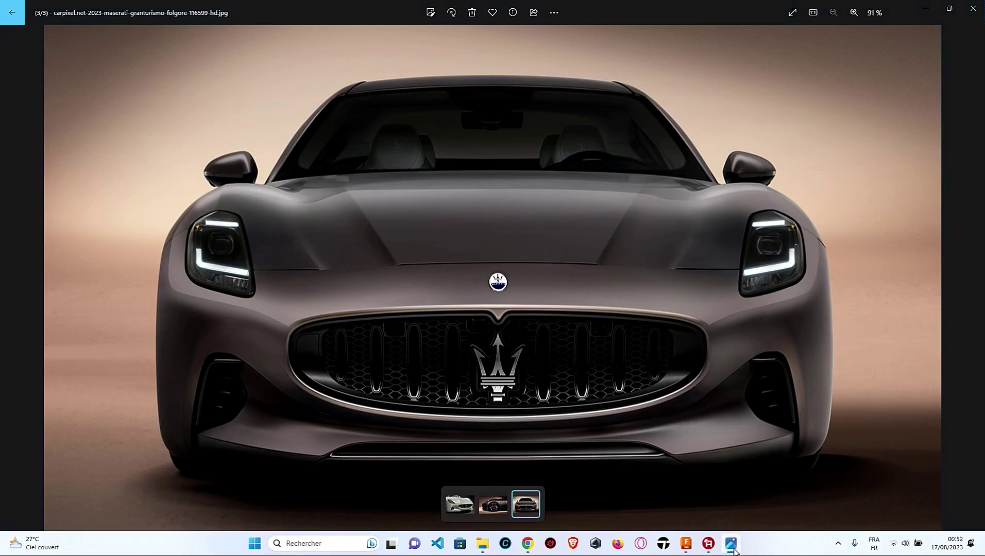
mouse_move(708, 544)
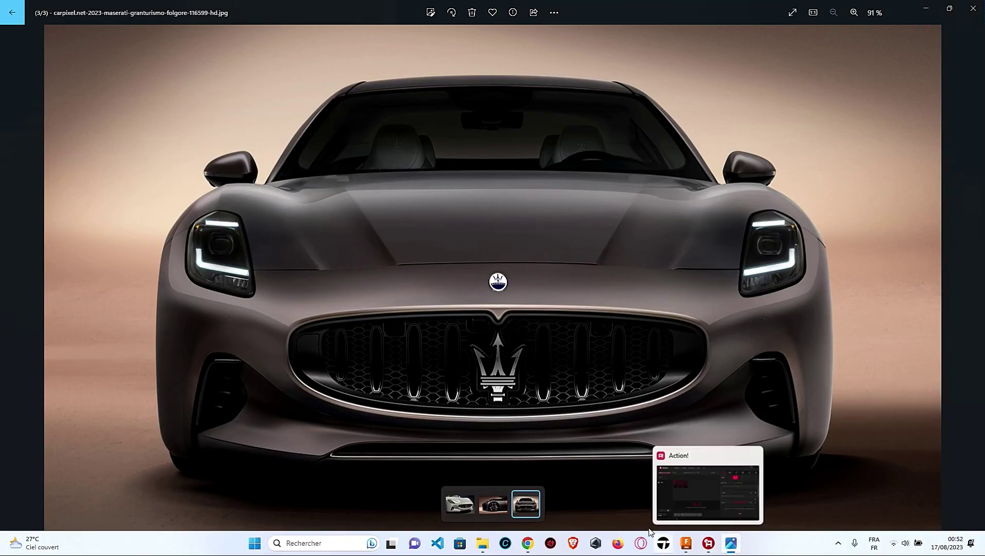
click(464, 510)
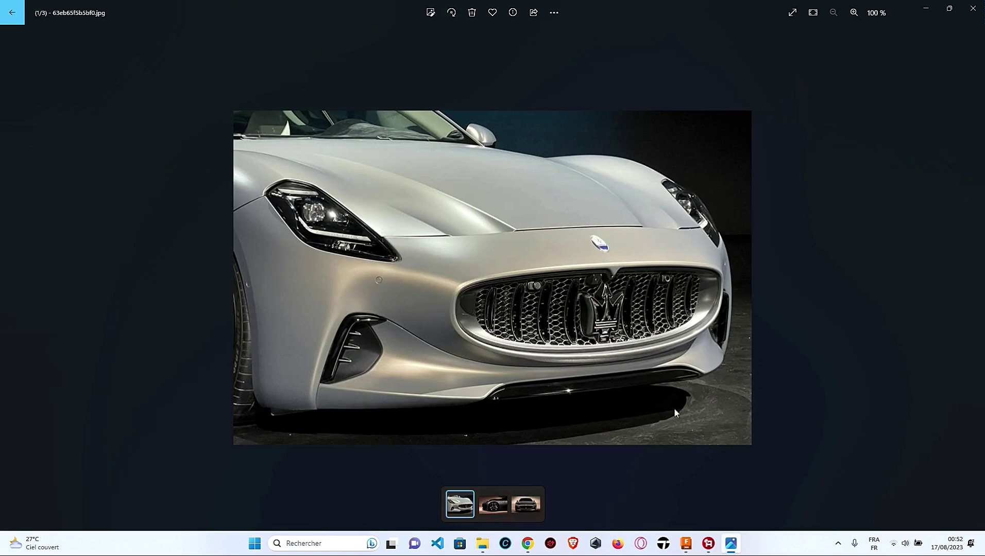
click(682, 547)
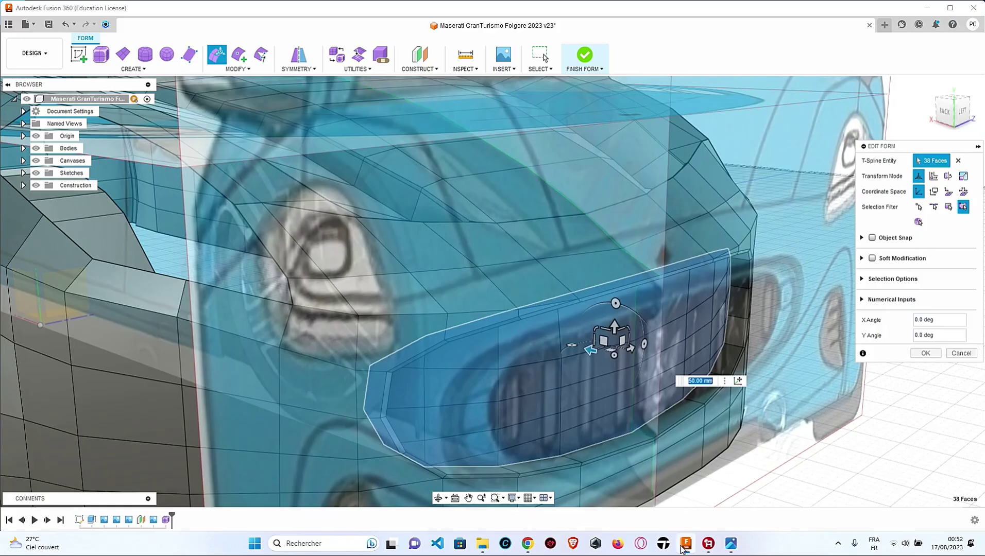
click(682, 547)
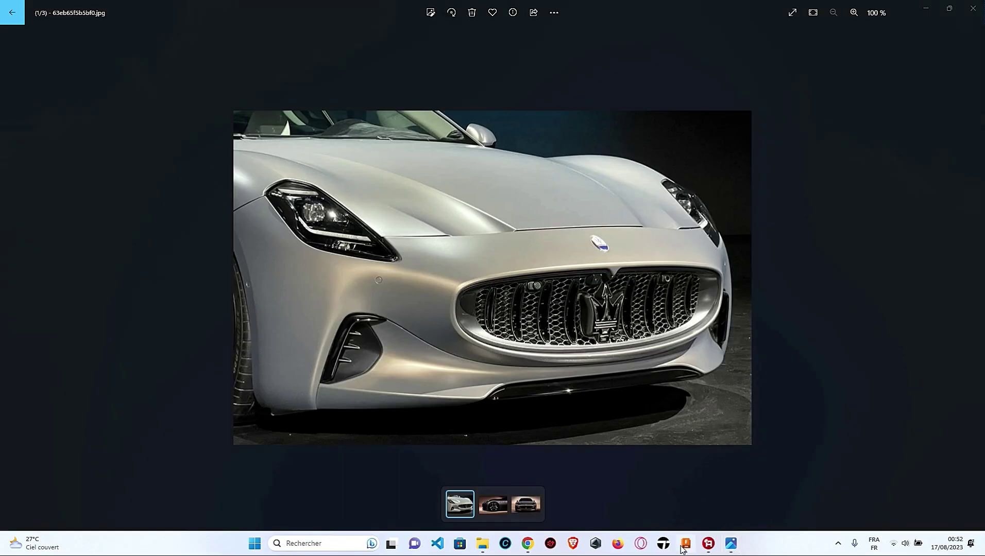
click(682, 547)
click(682, 547)
click(682, 547)
click(682, 547)
click(682, 547)
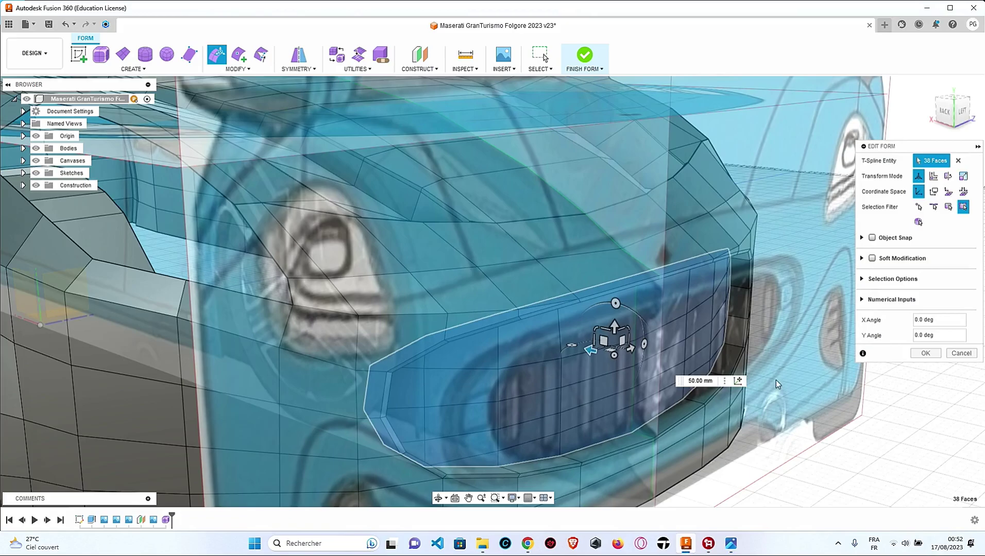
click(687, 548)
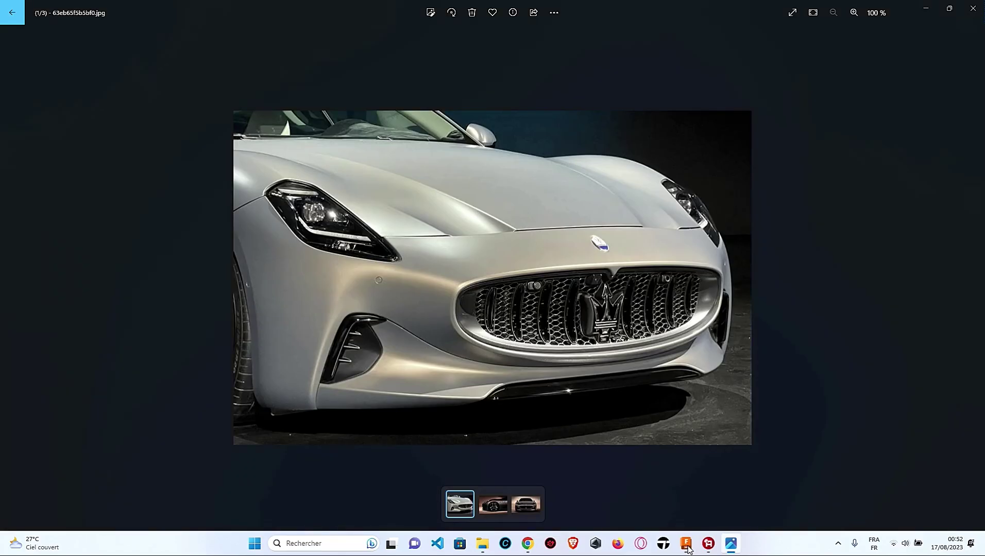
click(687, 549)
click(688, 550)
click(688, 550)
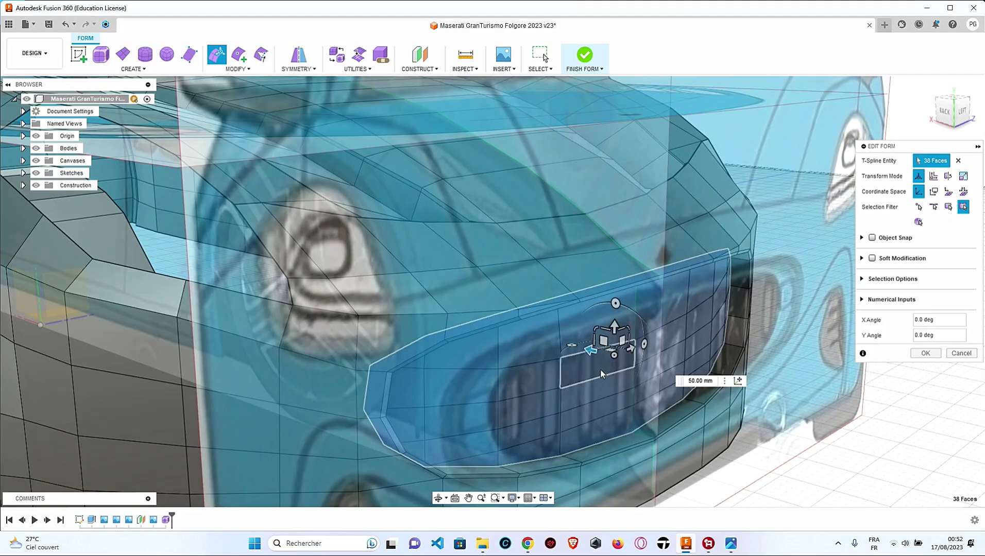
Commit the grille-face push and select the lower grille edge loop.
scroll(600, 369, up, 2)
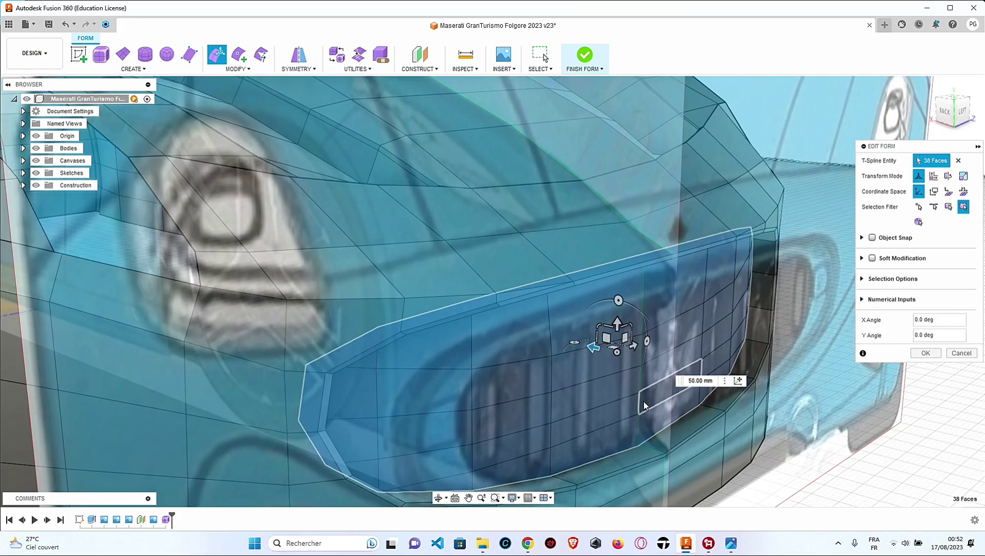
key(Escape)
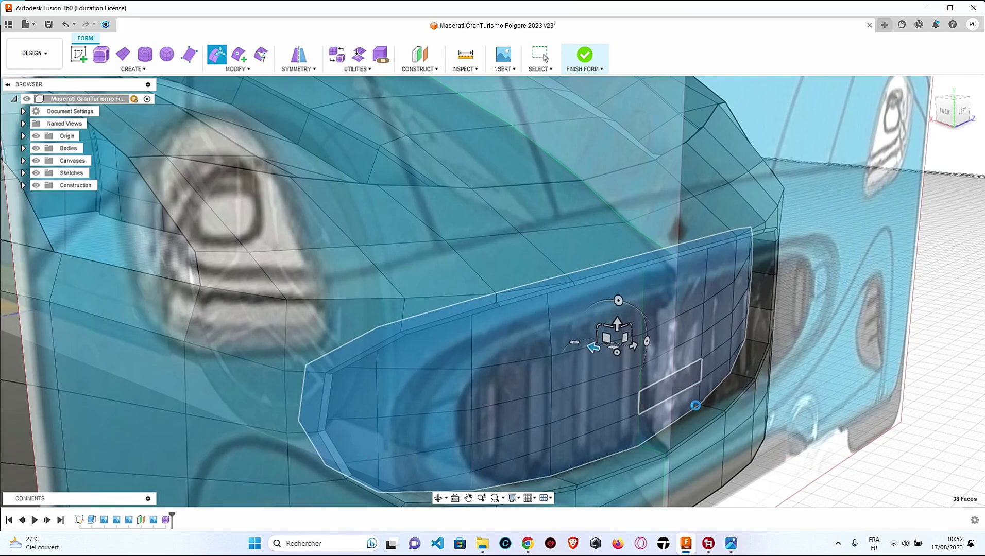
scroll(618, 417, up, 2)
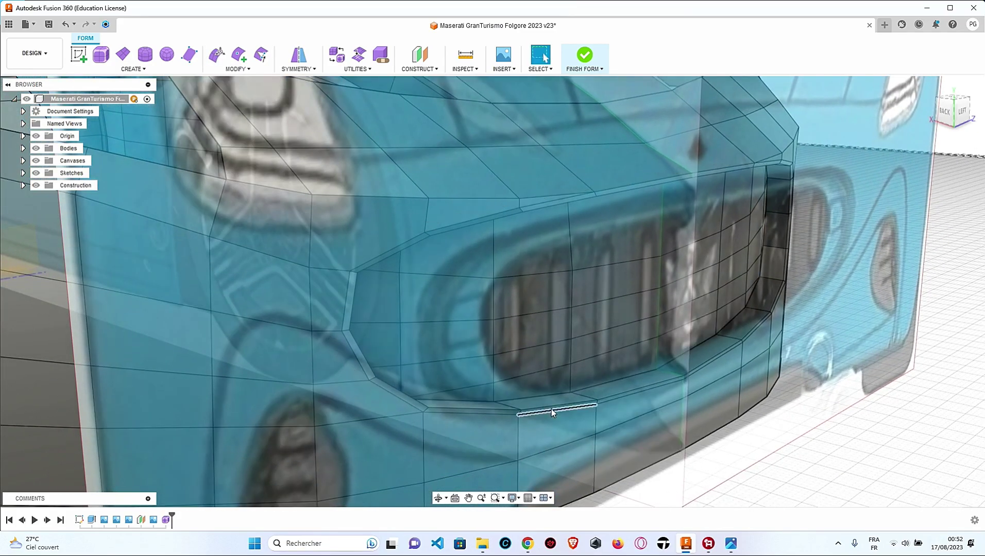
scroll(551, 409, down, 1)
click(486, 398)
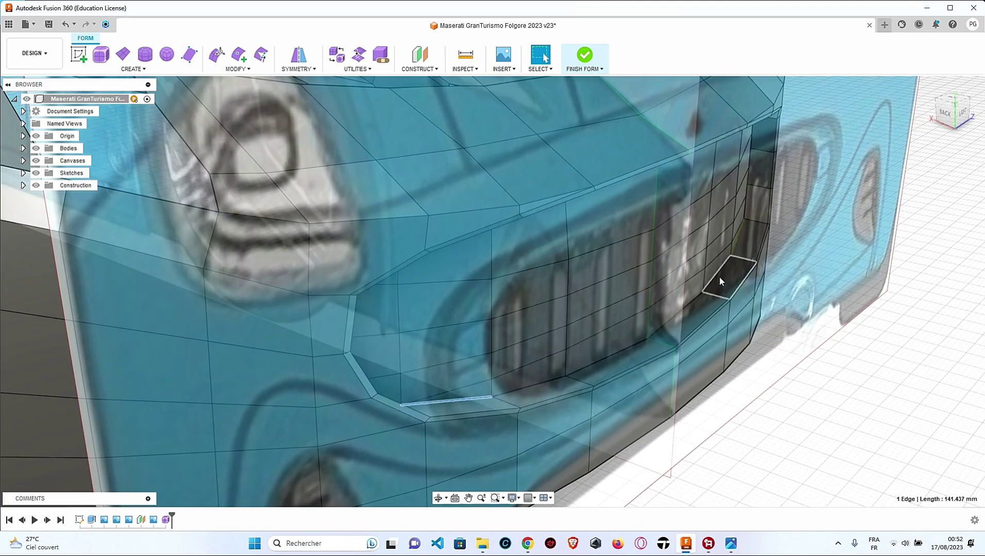
double_click(736, 241)
mouse_move(731, 543)
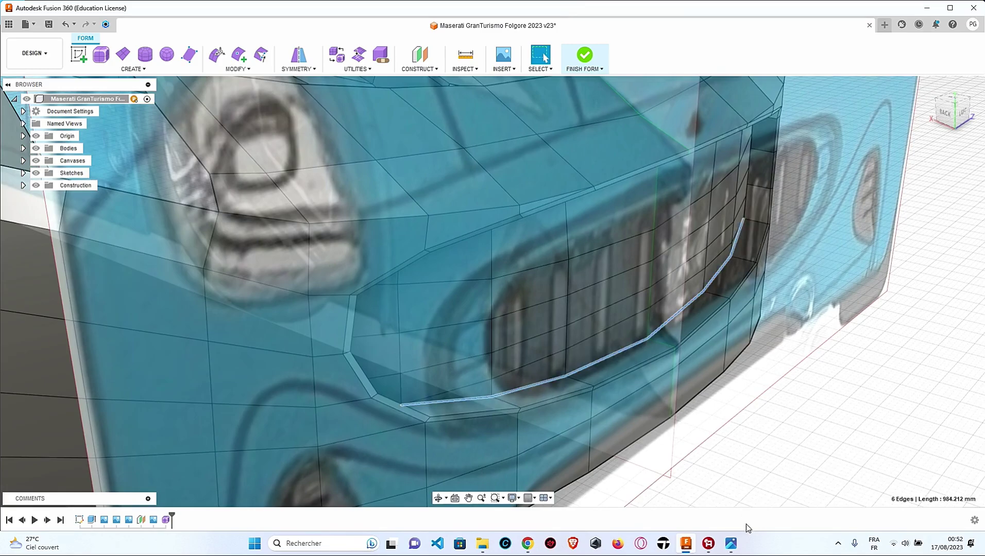
Check the reference photo, then reselect the 4-edge lower grille loop for editing.
click(722, 554)
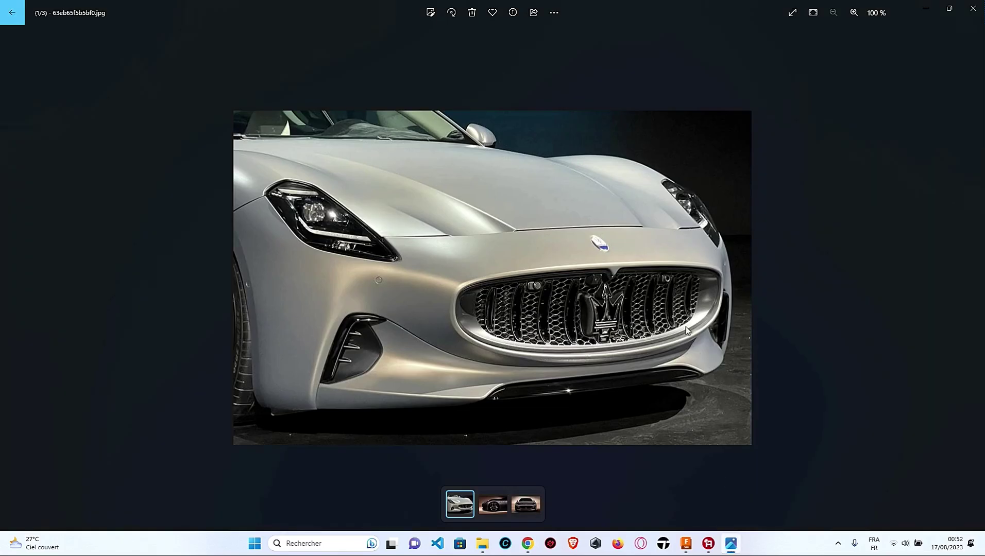
click(731, 543)
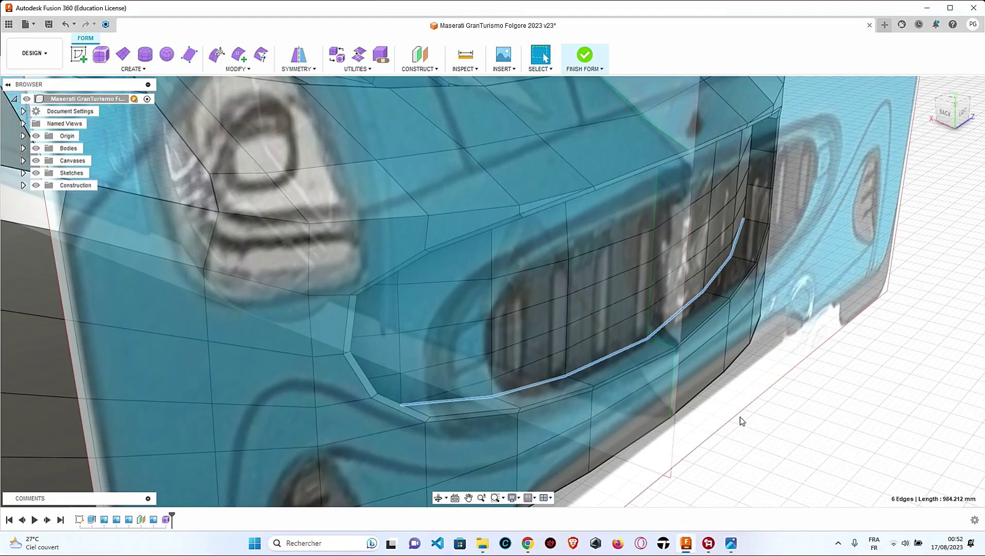
click(761, 331)
double_click(567, 380)
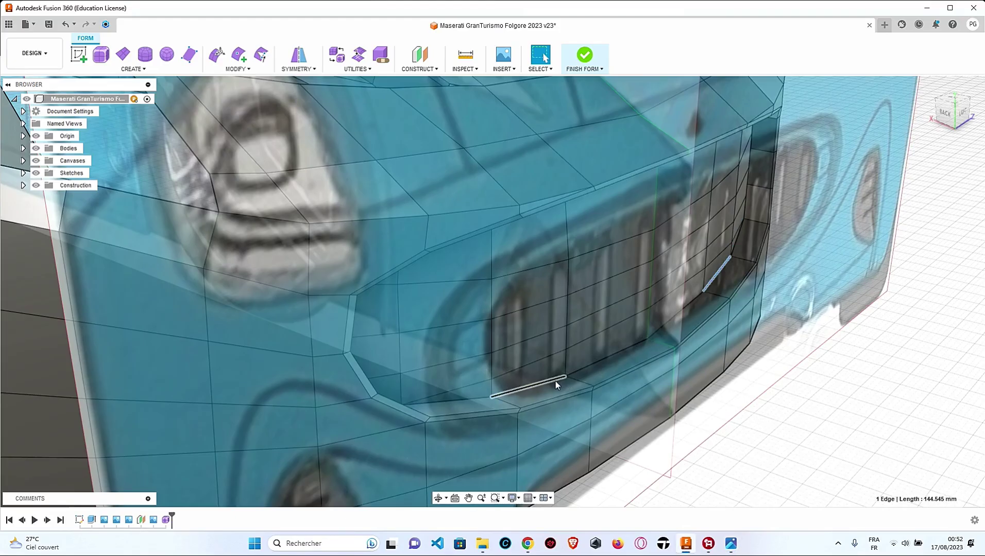
right_click(555, 381)
Shift the lower grille edge loop inward with Edit Form.
click(598, 365)
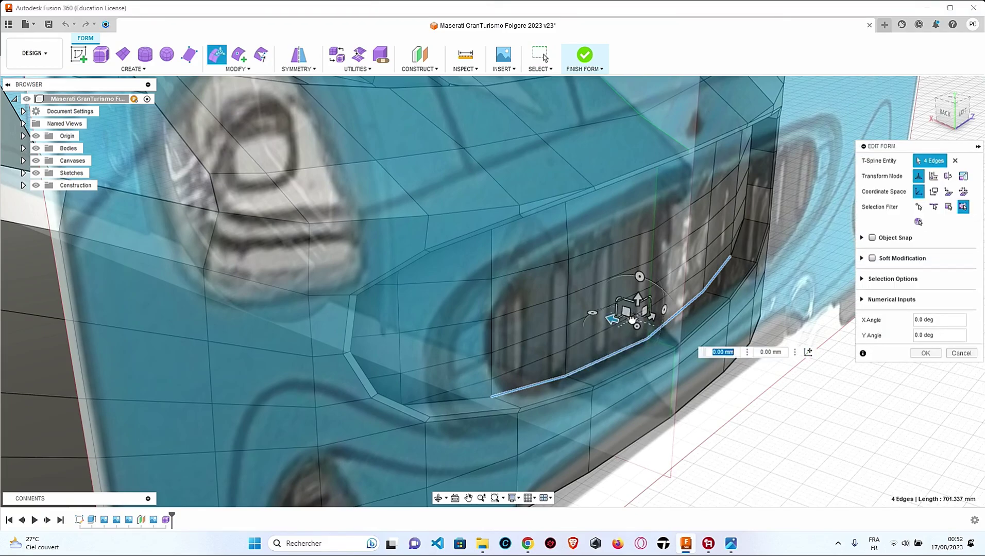
drag(632, 321, 637, 325)
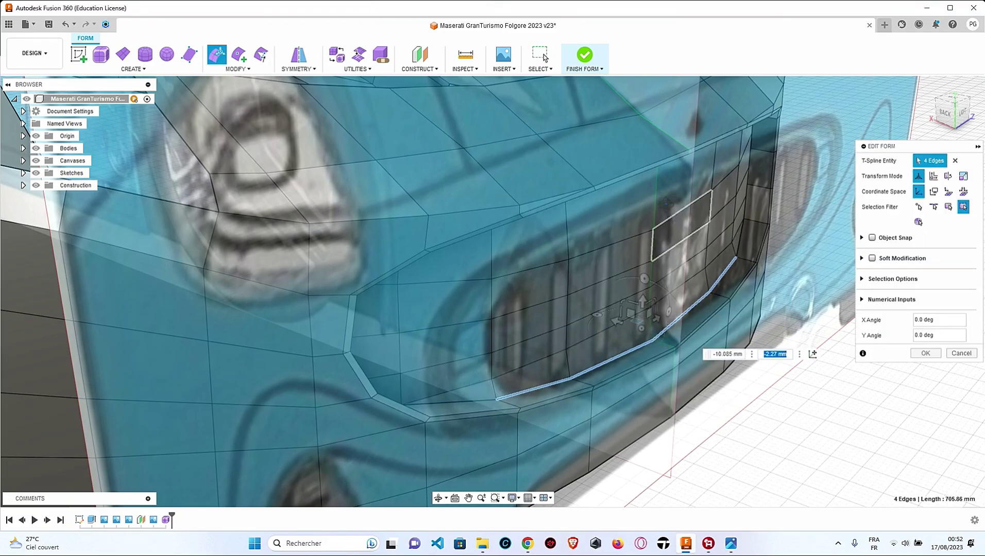
shift+middle_drag(637, 325, 735, 181)
Select the upper grille edge loop, nudge it into place, and commit the moves.
click(735, 181)
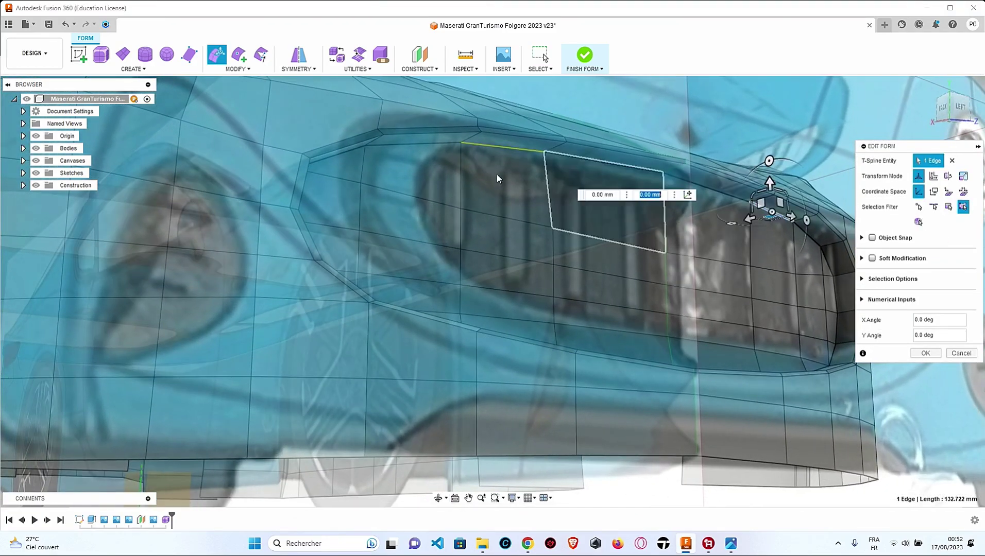
double_click(502, 148)
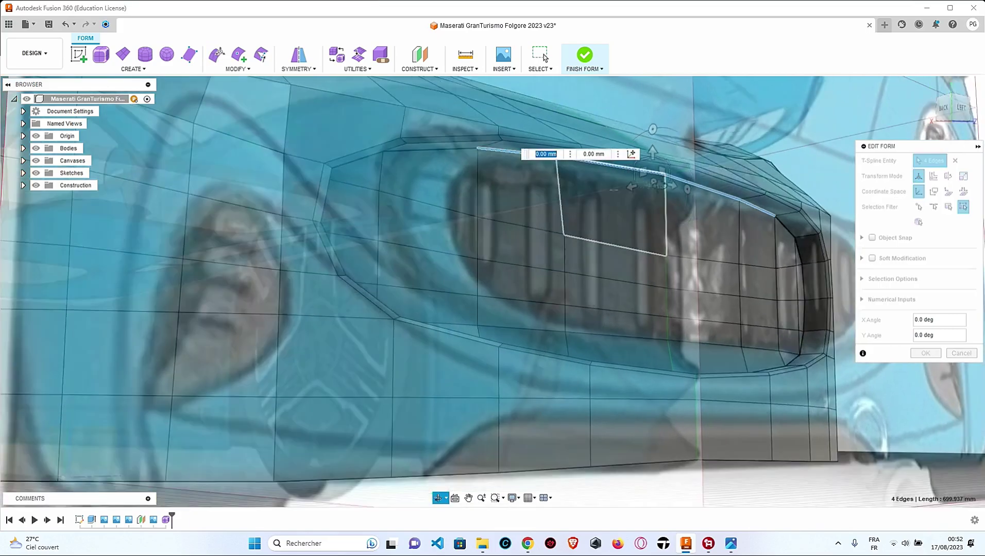
mouse_move(652, 185)
shift+middle_down()
mouse_move(663, 202)
mouse_move(641, 170)
shift+middle_up()
drag(641, 170, 651, 177)
key(Escape)
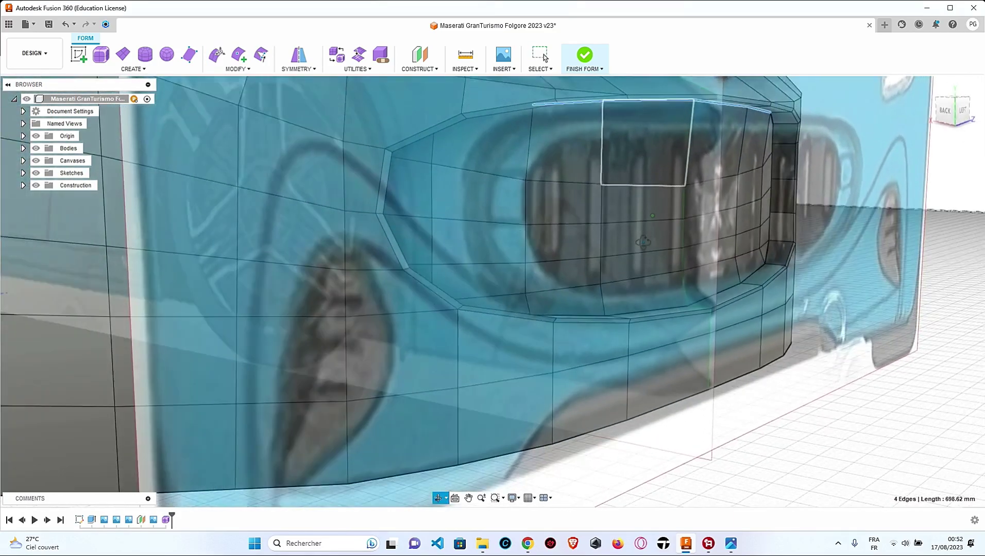
shift+middle_drag(652, 214, 699, 522)
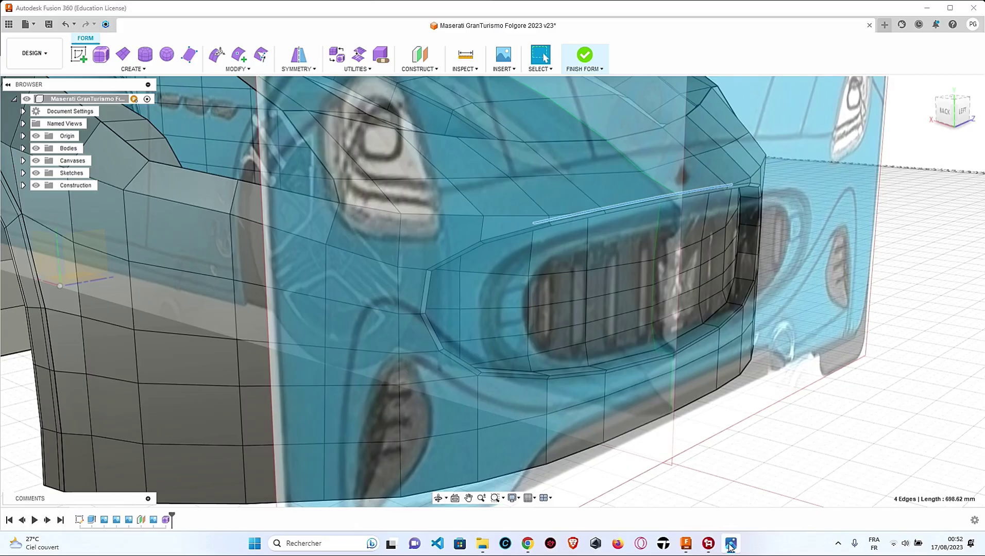
scroll(625, 301, up, 2)
Make a first Edit Form selection of two grille edges and a face inside the opening.
click(492, 309)
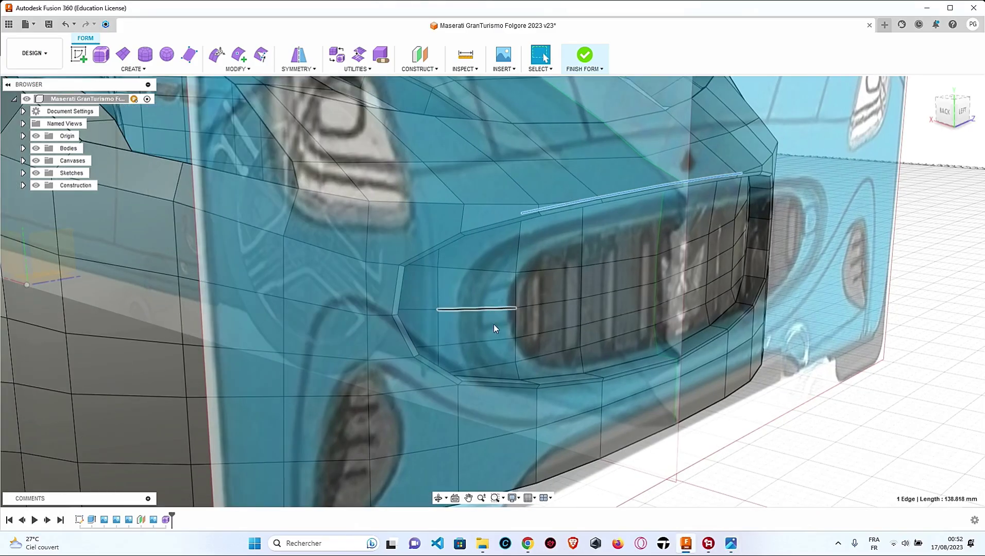
shift+click(496, 340)
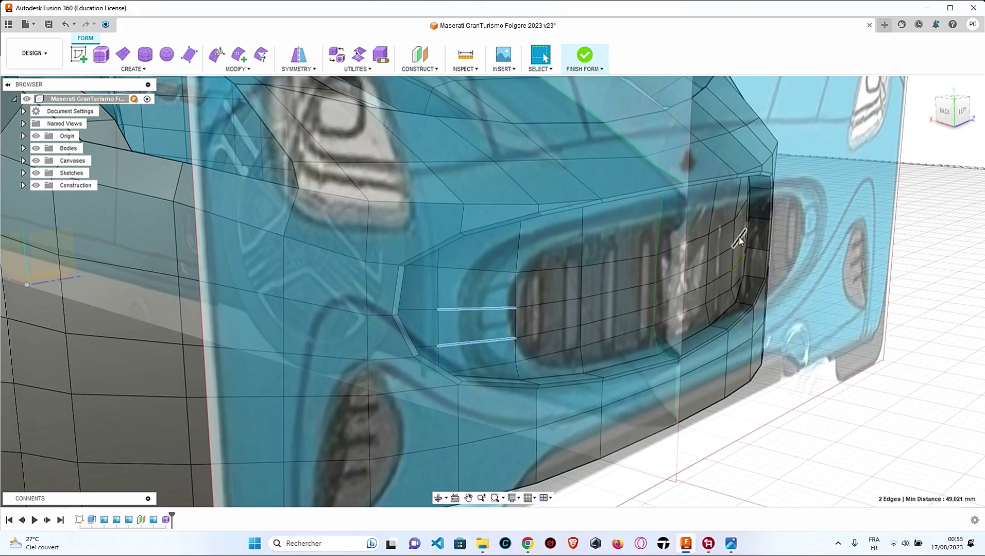
right_click(740, 264)
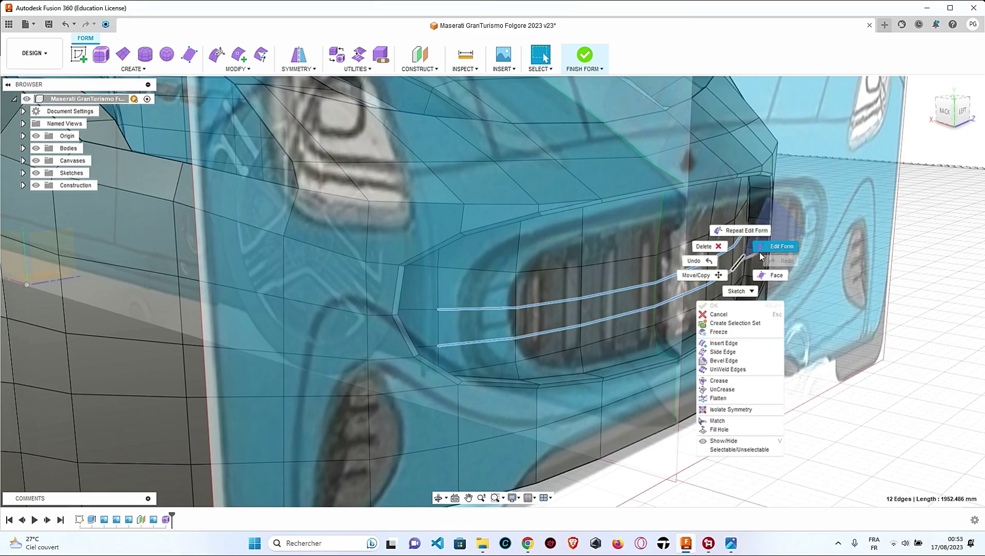
click(766, 247)
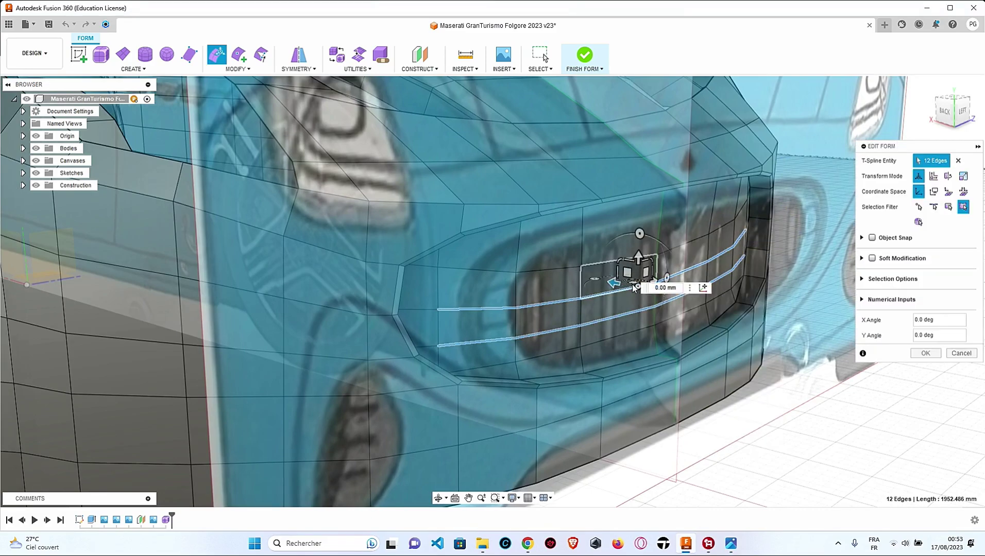
click(629, 291)
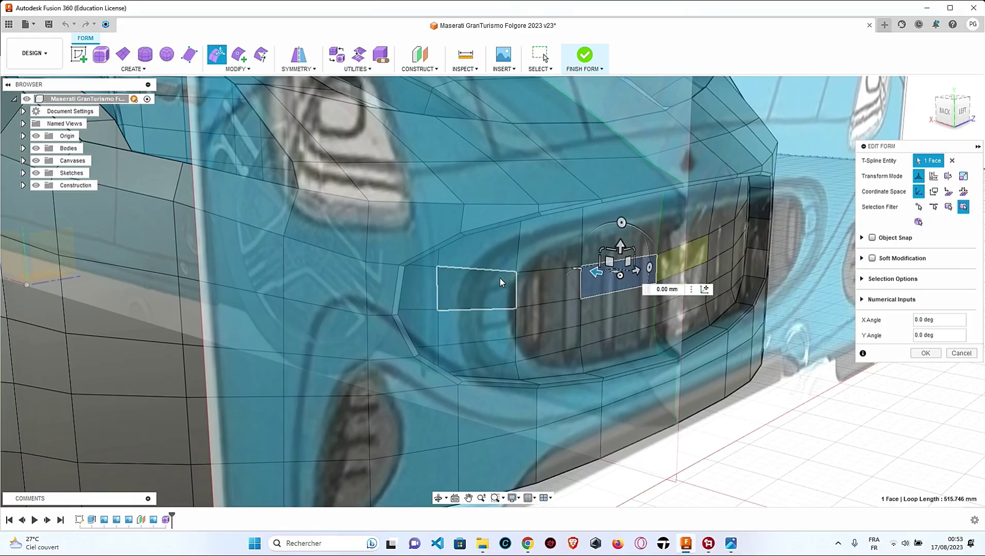
Select the three horizontal grille edges and extend each to its full loop.
click(498, 273)
shift+click(491, 308)
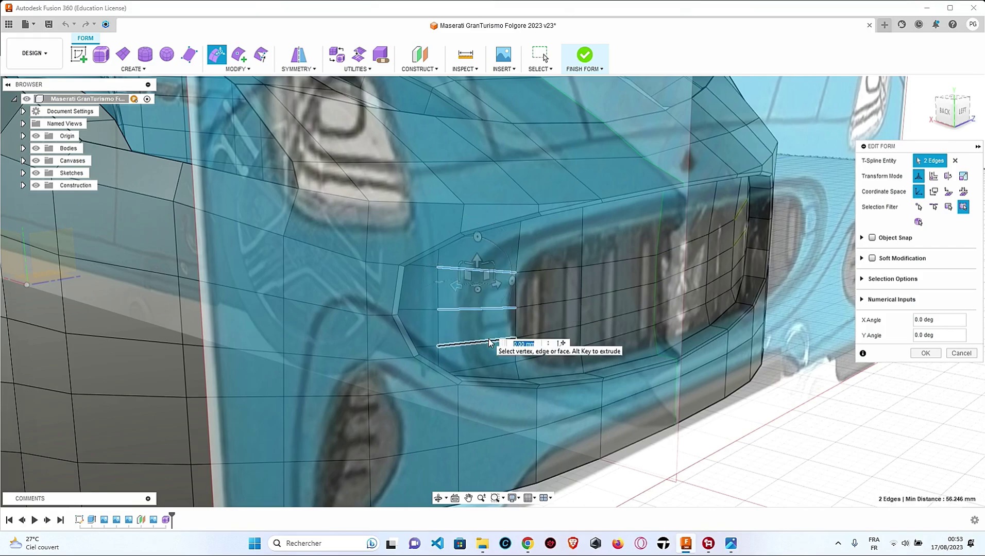
shift+click(492, 343)
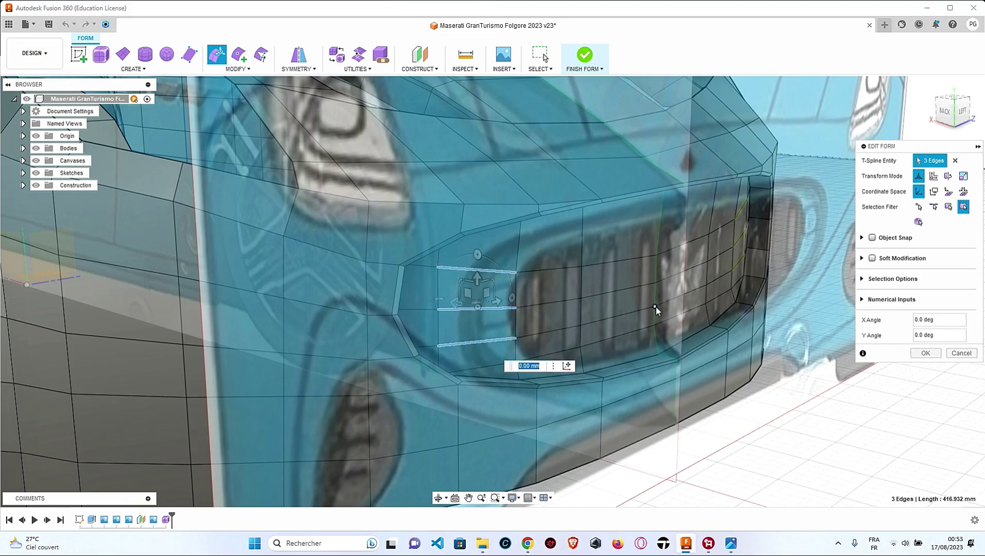
shift+double_click(740, 215)
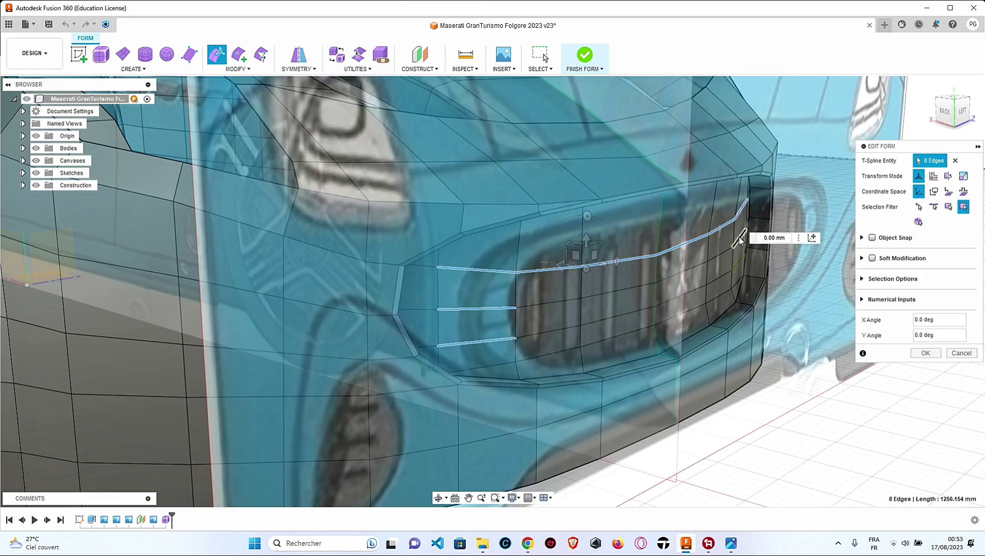
shift+double_click(740, 238)
shift+double_click(737, 267)
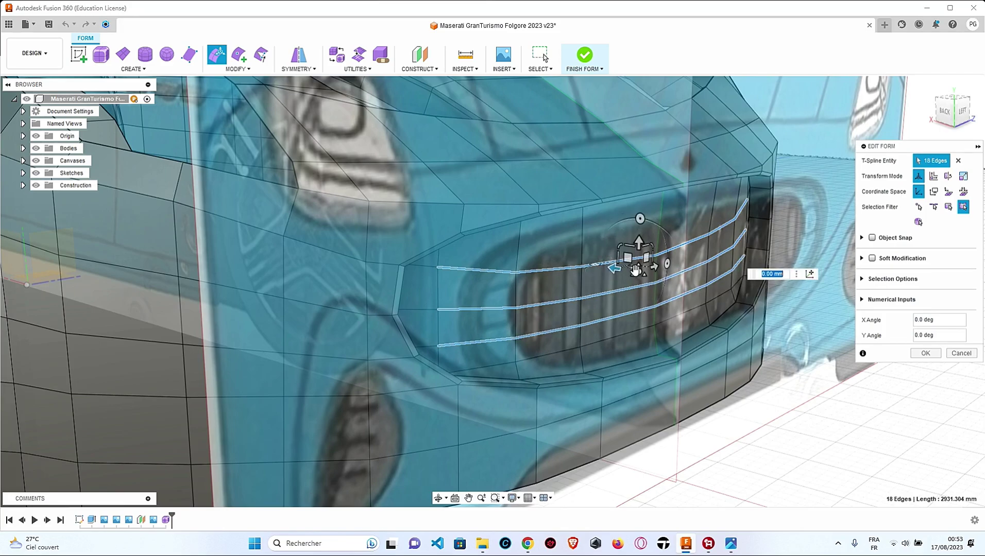
Move the three edge loops 18.37 mm and 8.79 mm, then orbit to face the grille.
drag(636, 270, 626, 268)
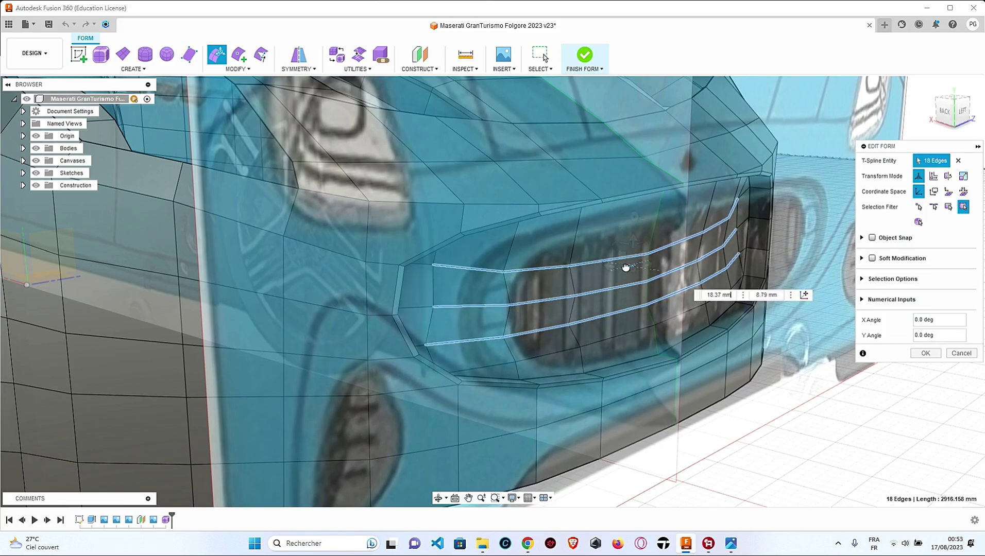
key(Tab)
mouse_move(672, 273)
shift+middle_down()
mouse_move(658, 261)
mouse_move(738, 526)
shift+middle_up()
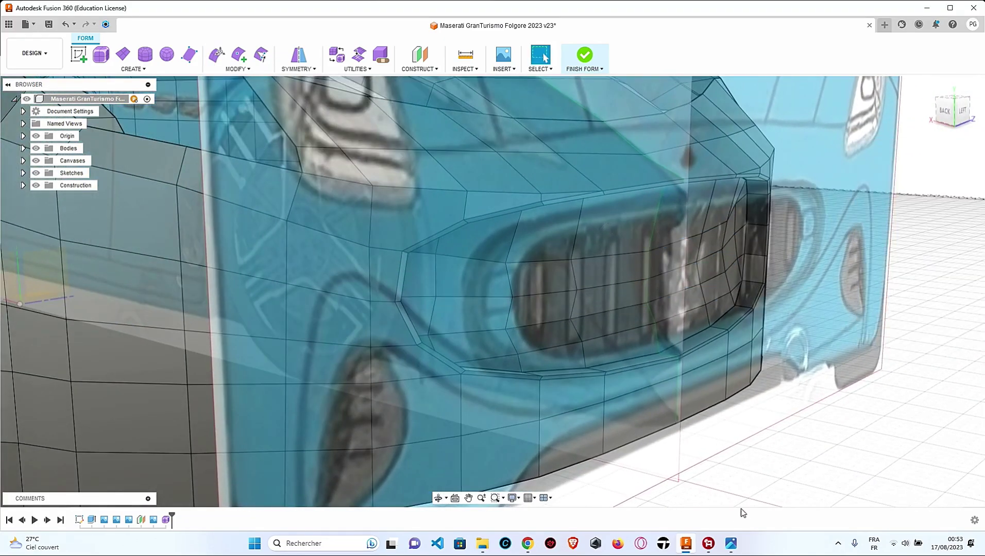
click(731, 544)
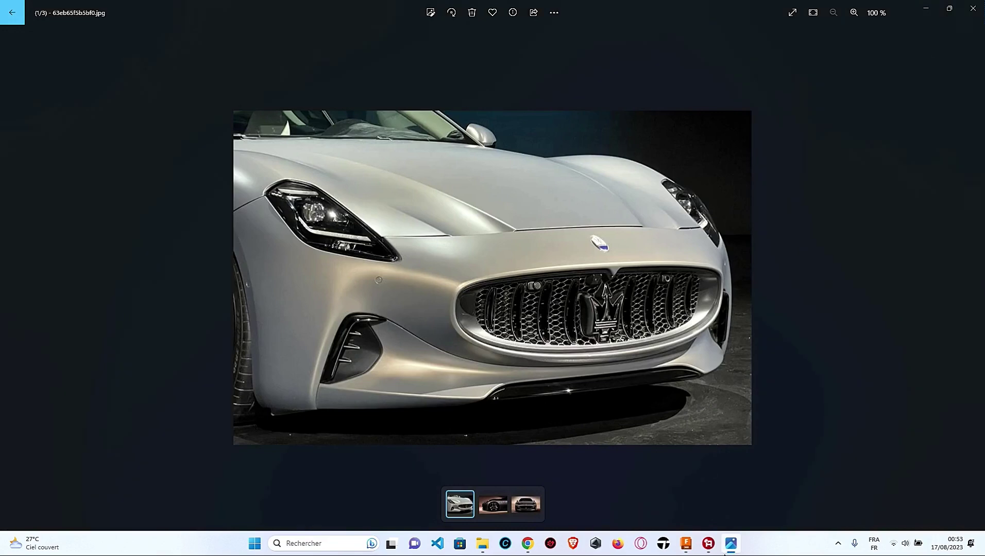
click(731, 543)
mouse_move(720, 354)
shift+middle_down()
mouse_move(676, 305)
mouse_move(51, 194)
shift+middle_up()
click(36, 160)
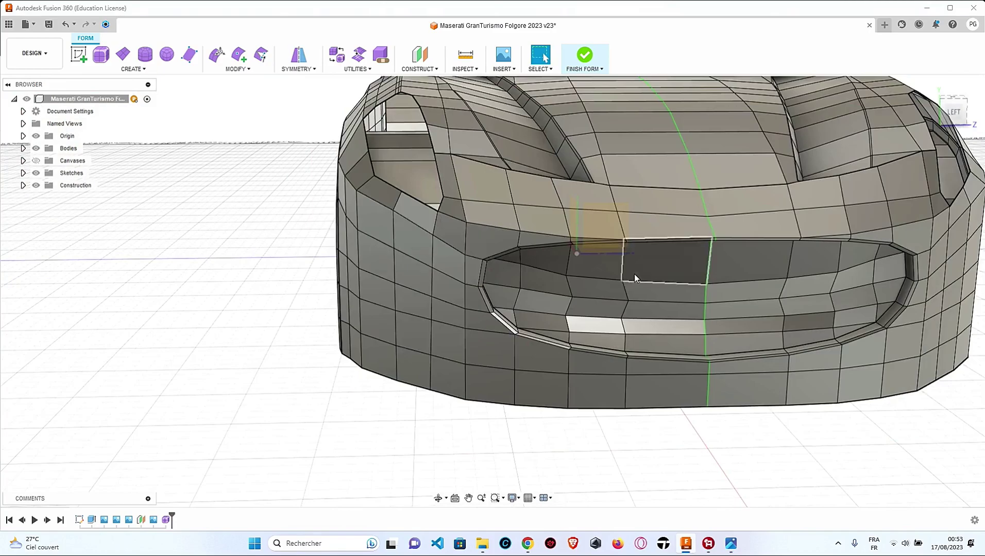
mouse_move(635, 274)
shift+middle_down()
mouse_move(695, 287)
mouse_move(808, 211)
shift+middle_up()
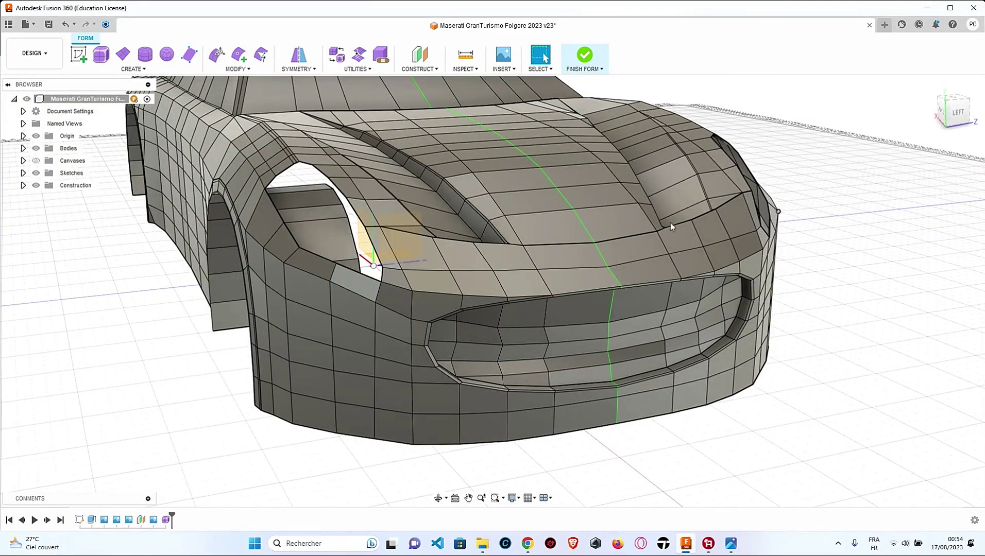
mouse_move(565, 281)
shift+middle_down()
mouse_move(551, 254)
mouse_move(557, 268)
shift+middle_up()
scroll(726, 340, up, 3)
scroll(751, 304, up, 2)
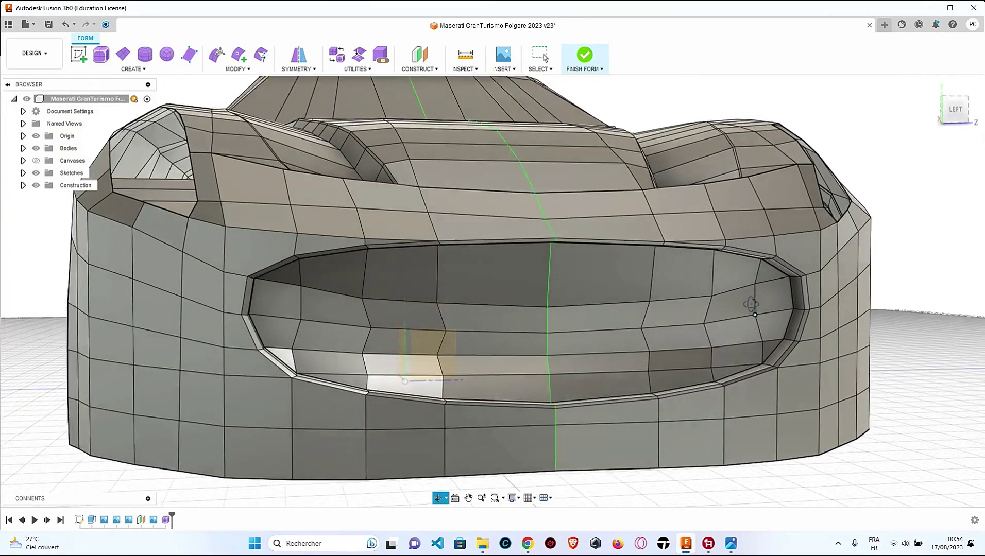
scroll(751, 304, down, 2)
mouse_move(743, 299)
shift+middle_down()
mouse_move(721, 310)
mouse_move(398, 283)
shift+middle_up()
scroll(721, 309, up, 2)
scroll(277, 279, up, 2)
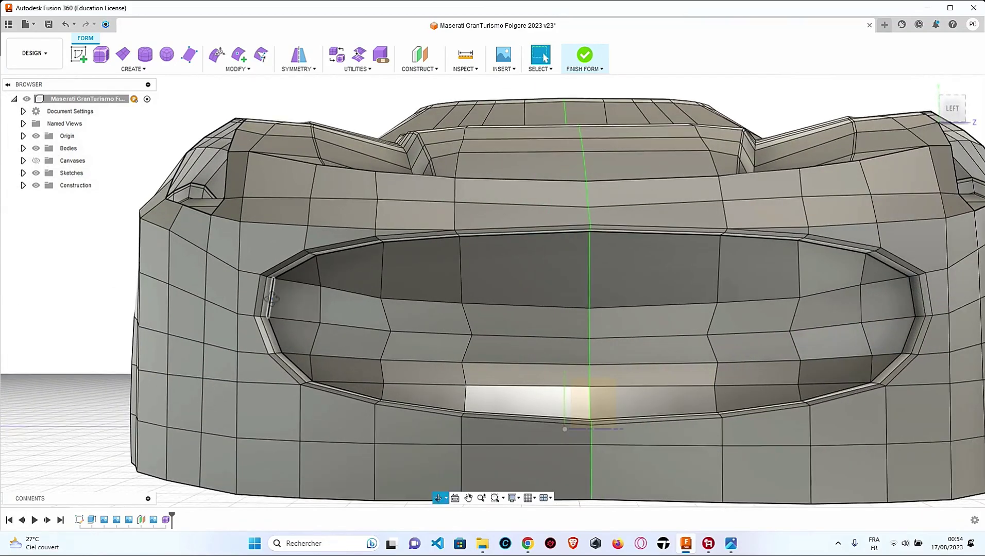
scroll(272, 299, down, 2)
click(731, 543)
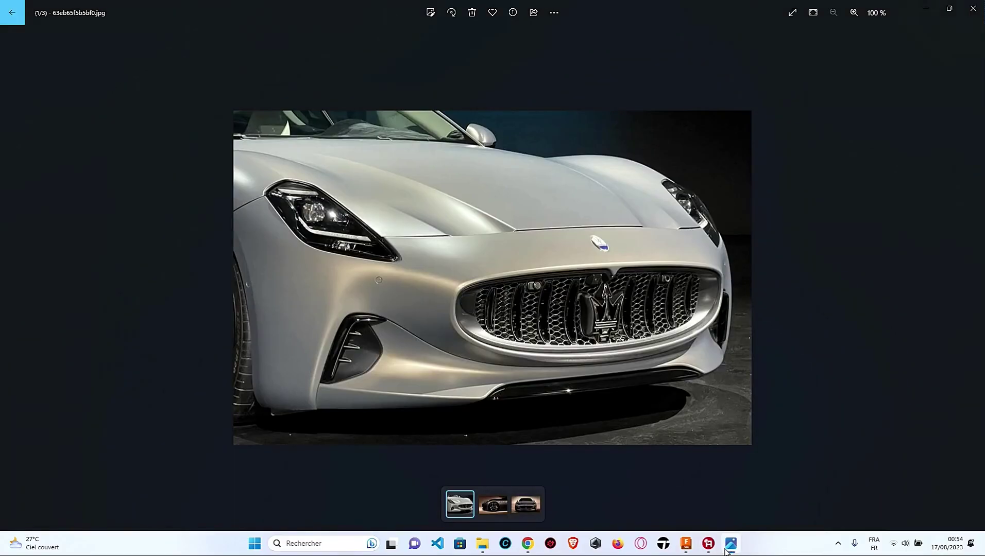
click(727, 546)
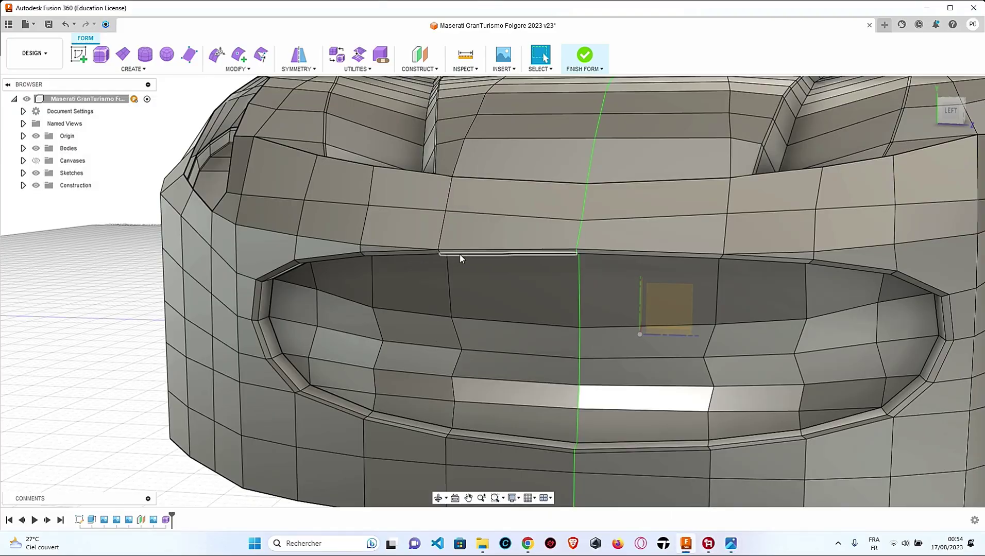
click(737, 545)
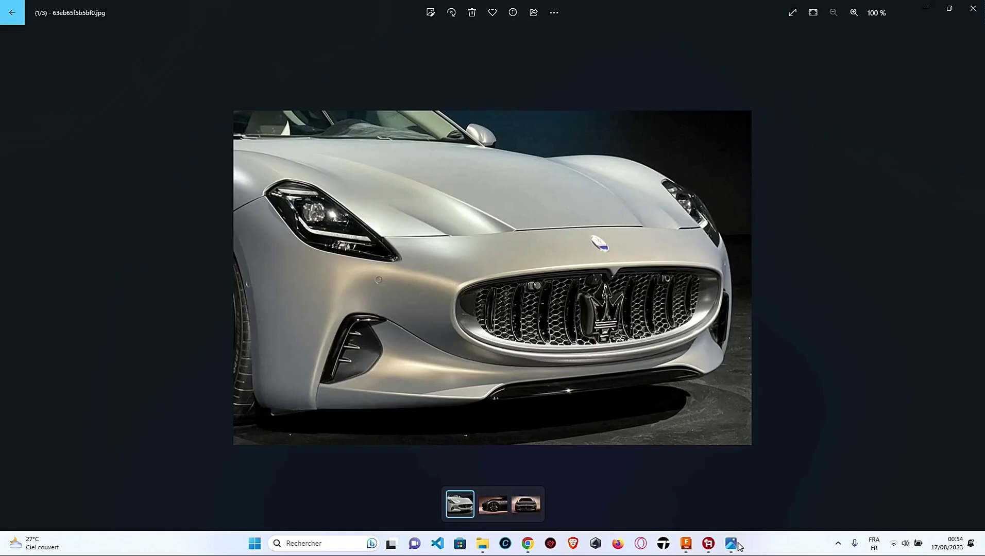
click(738, 545)
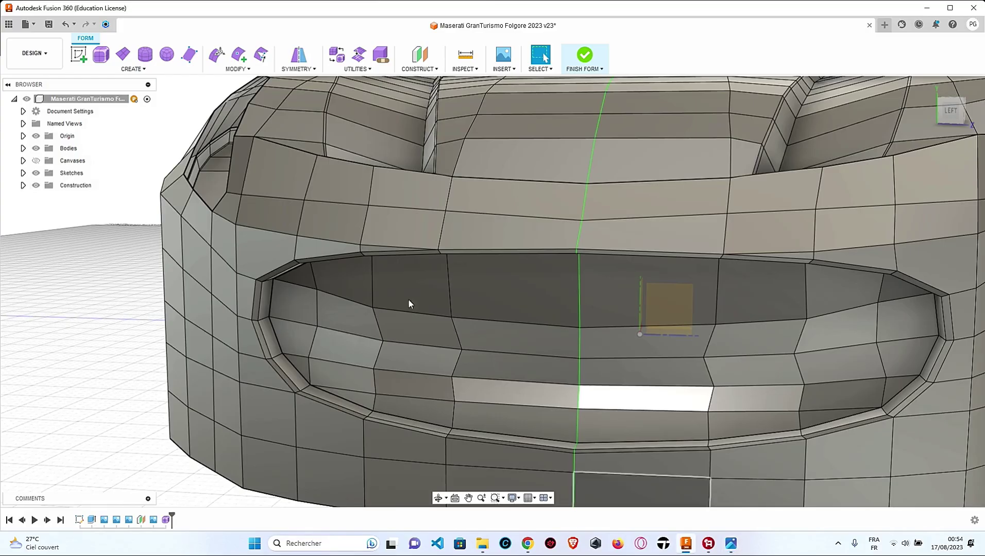
double_click(284, 269)
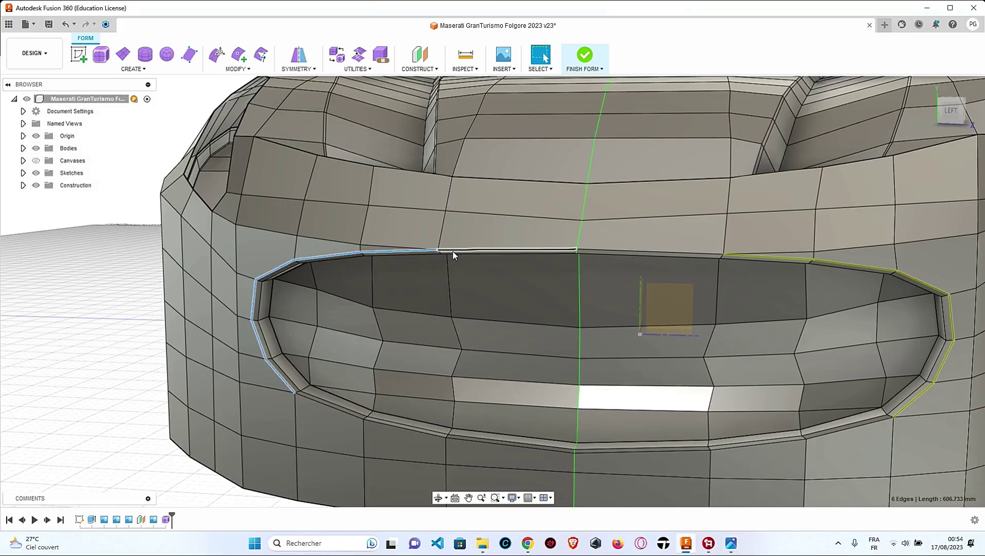
shift+double_click(400, 430)
right_click(401, 429)
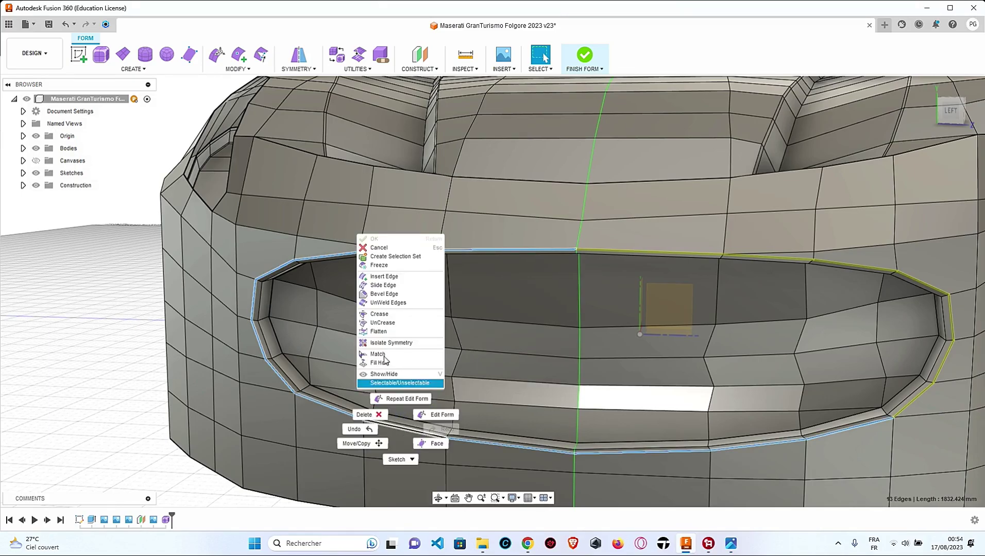
click(418, 338)
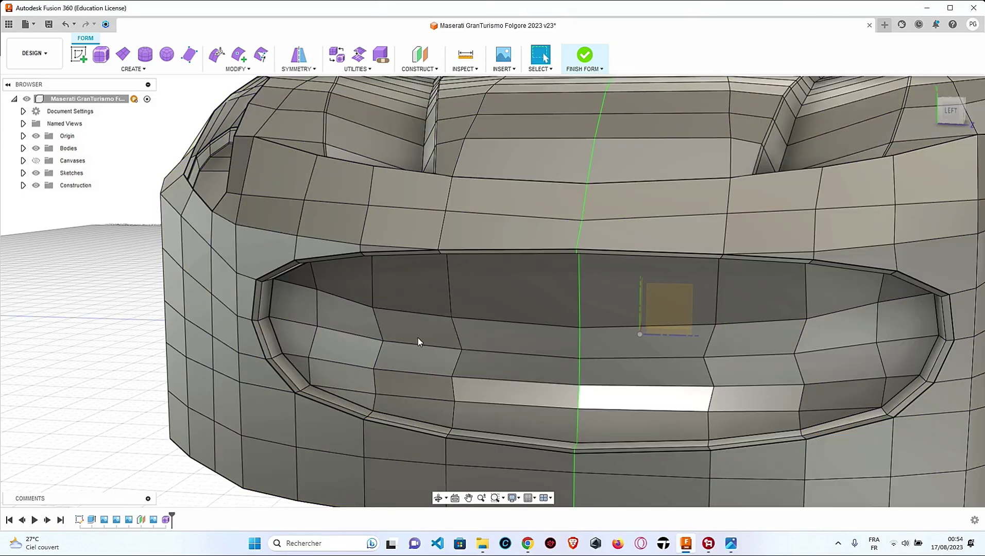
scroll(473, 193, down, 3)
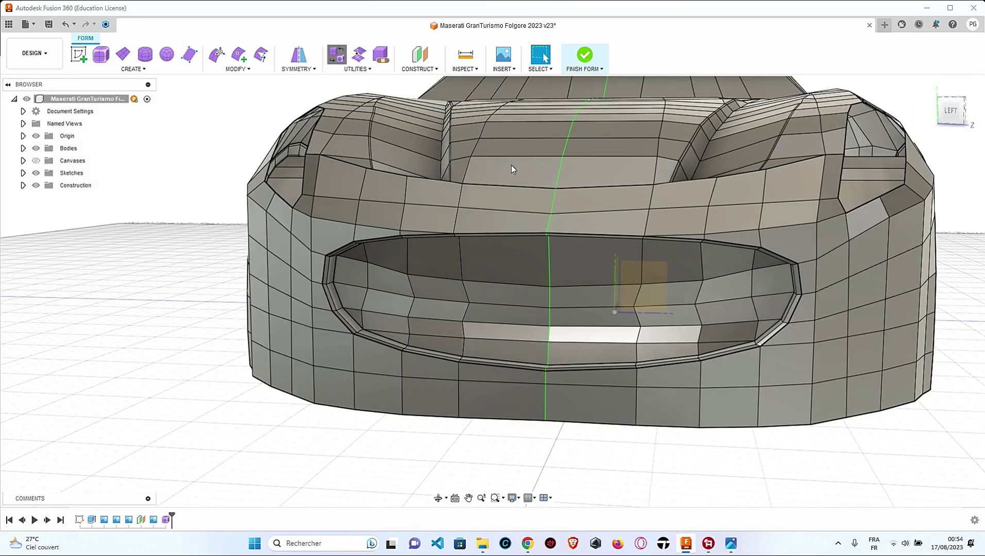
click(510, 197)
mouse_move(652, 231)
shift+middle_down()
mouse_move(680, 243)
mouse_move(541, 240)
mouse_move(539, 249)
mouse_move(682, 257)
mouse_move(715, 239)
shift+middle_up()
click(731, 546)
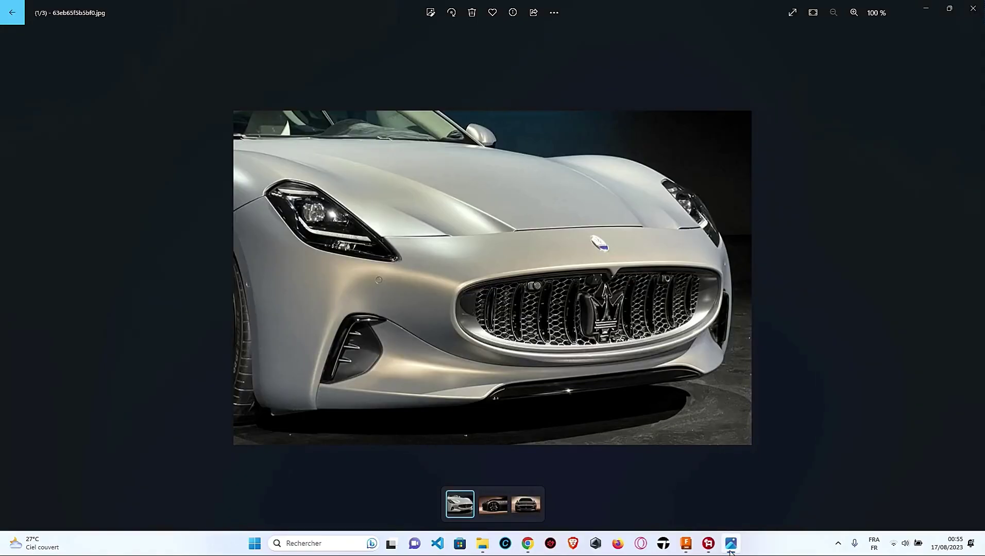
click(730, 549)
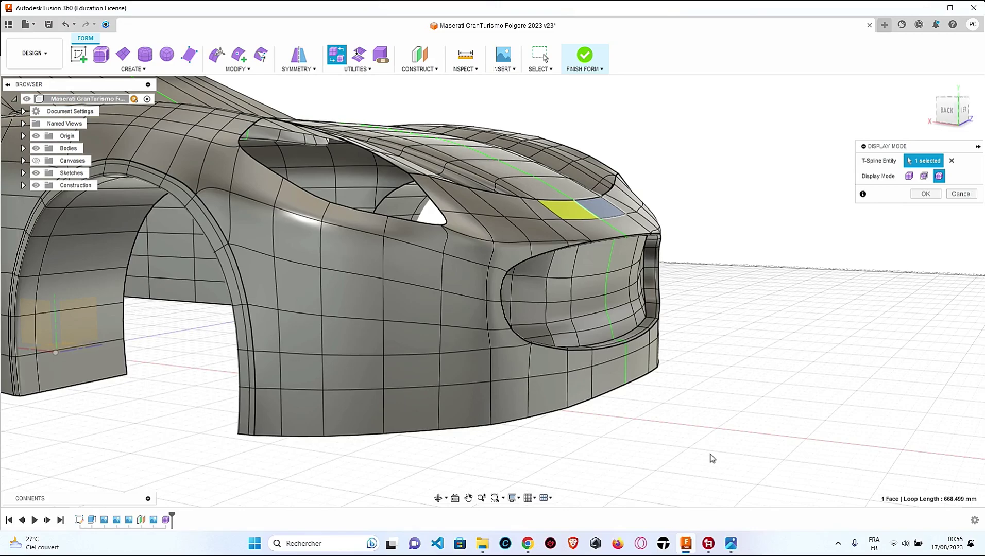
mouse_move(611, 317)
shift+middle_down()
mouse_move(588, 308)
mouse_move(637, 284)
shift+middle_up()
click(910, 176)
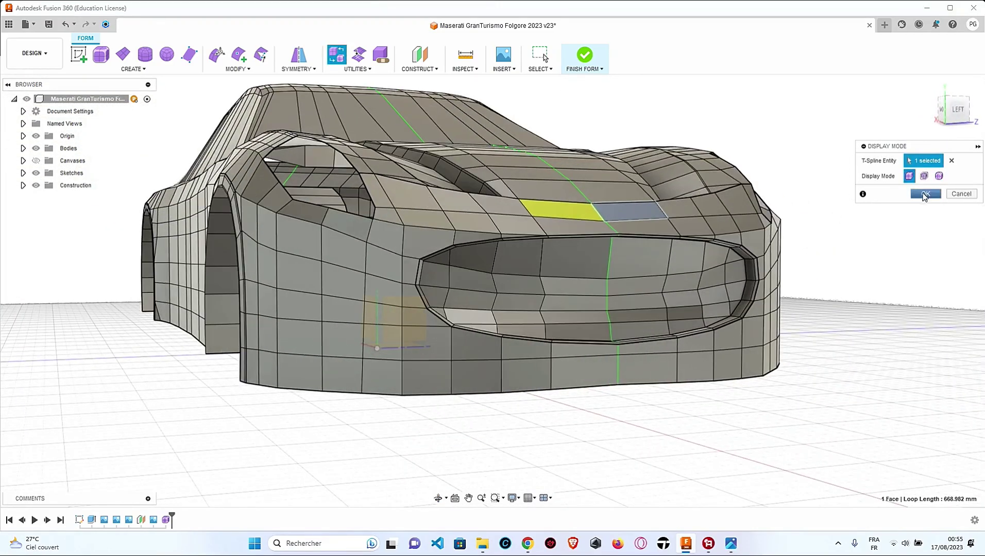
click(925, 195)
scroll(639, 280, up, 3)
click(364, 249)
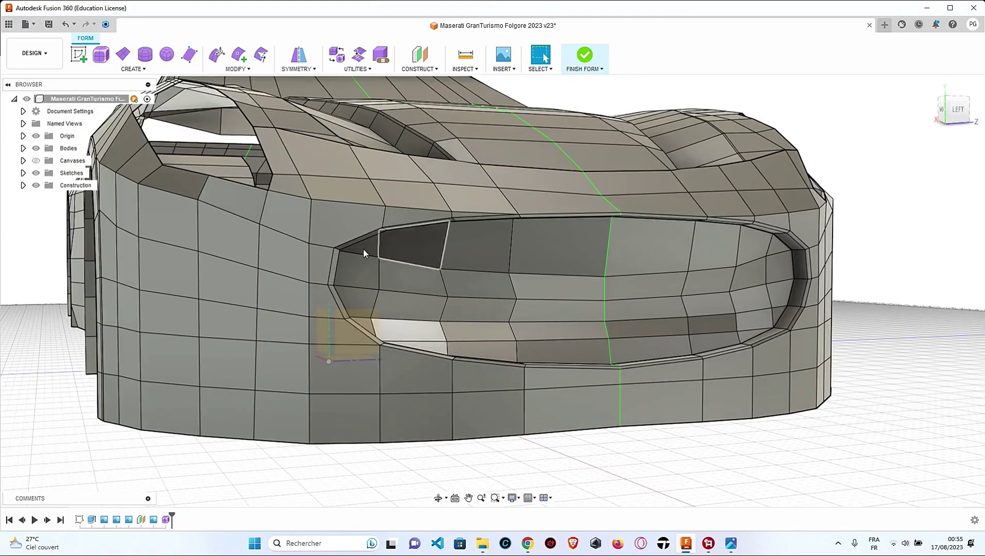
double_click(355, 248)
right_click(354, 248)
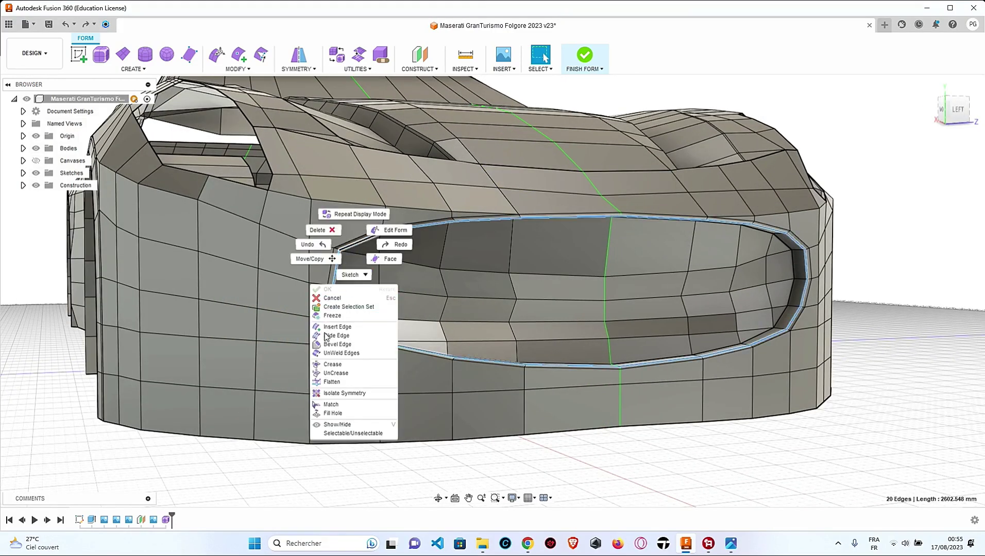
key(Escape)
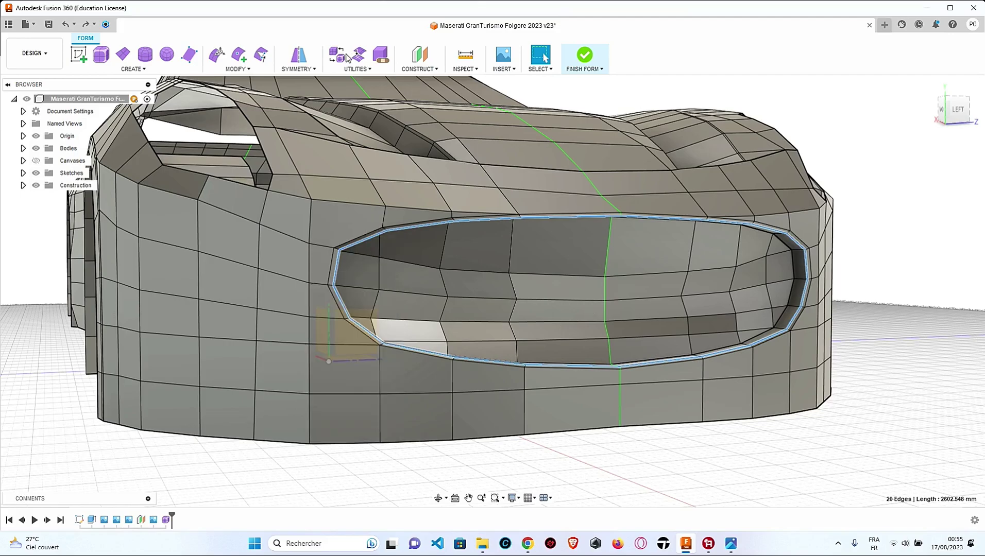
click(336, 56)
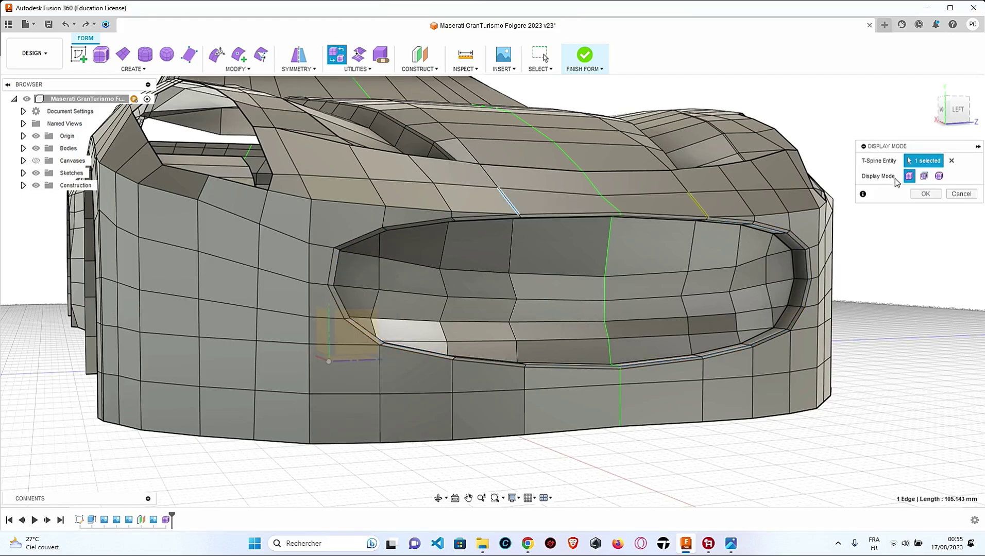
click(939, 177)
mouse_move(743, 244)
shift+middle_down()
mouse_move(745, 252)
mouse_move(722, 252)
shift+middle_up()
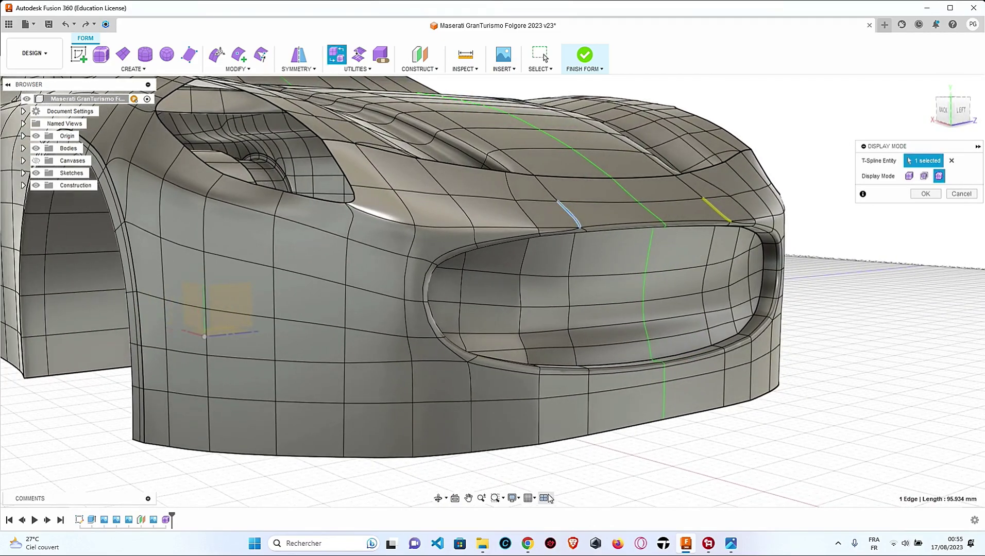
click(513, 498)
click(654, 427)
mouse_move(703, 366)
shift+middle_down()
mouse_move(631, 322)
mouse_move(641, 310)
mouse_move(689, 318)
shift+middle_up()
shift+middle_drag(672, 271, 664, 268)
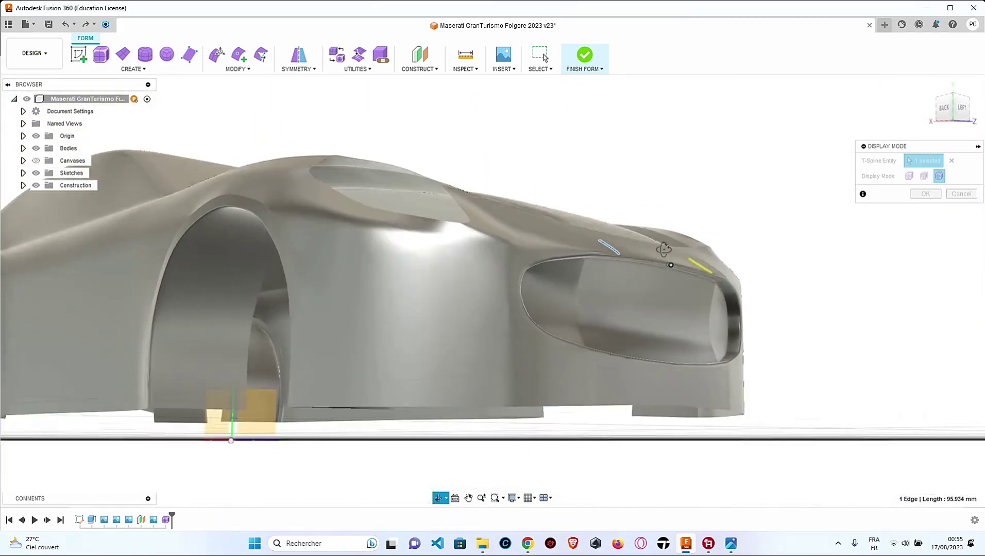
click(731, 545)
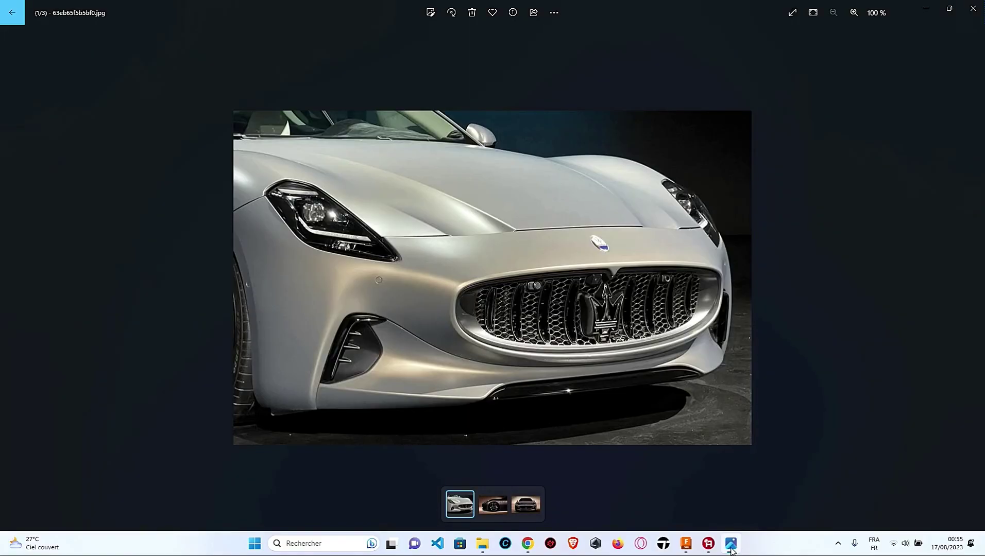
click(731, 548)
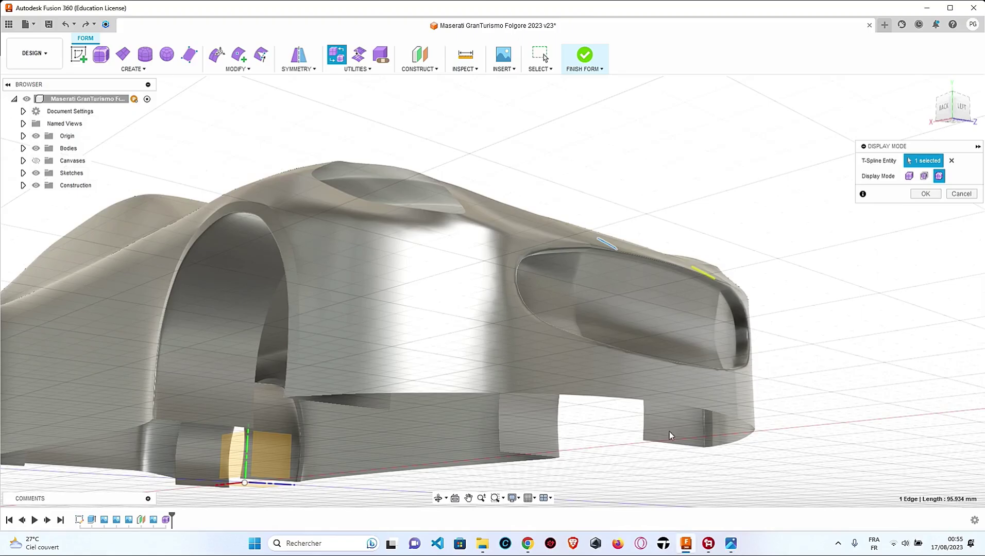
click(910, 176)
click(925, 194)
mouse_move(968, 108)
mouse_down()
mouse_move(956, 119)
mouse_move(506, 188)
mouse_up()
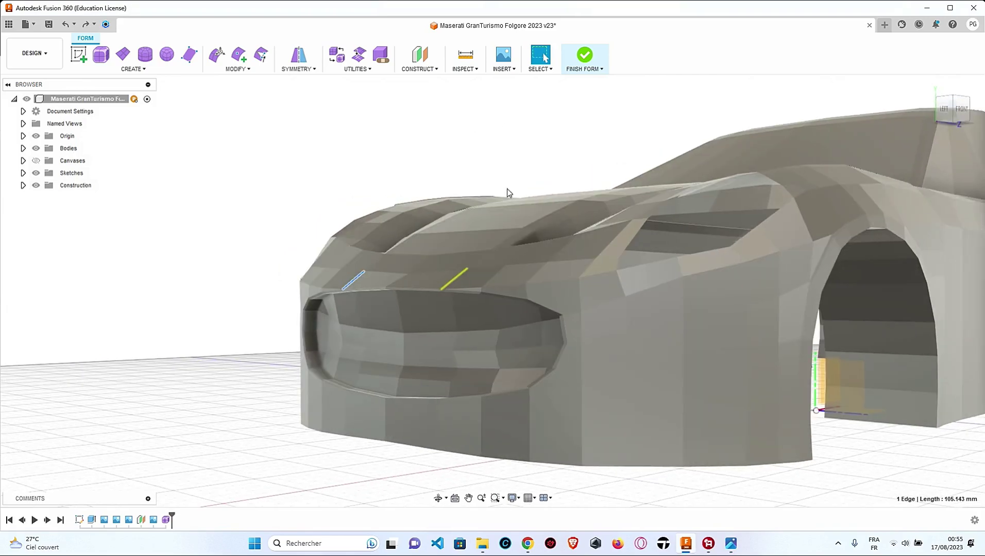
click(519, 500)
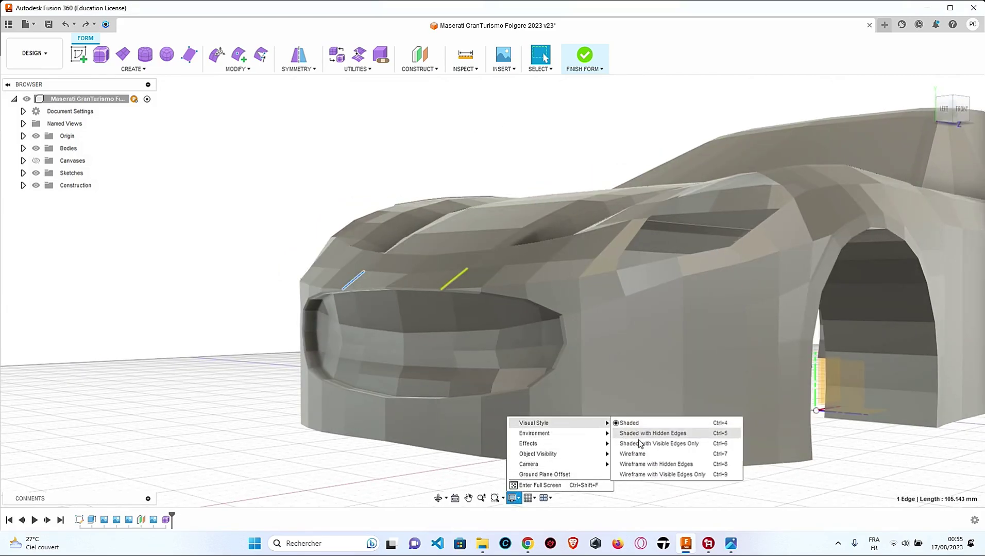
click(572, 432)
shift+middle_drag(521, 325, 566, 320)
click(947, 109)
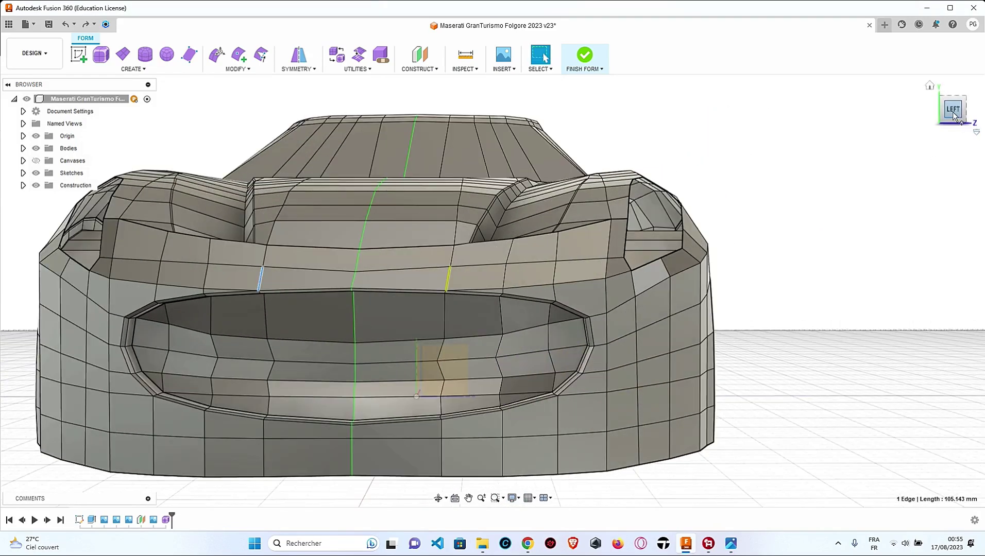
Zoom in and compare the reference photo against the 3D car model.
scroll(561, 349, up, 3)
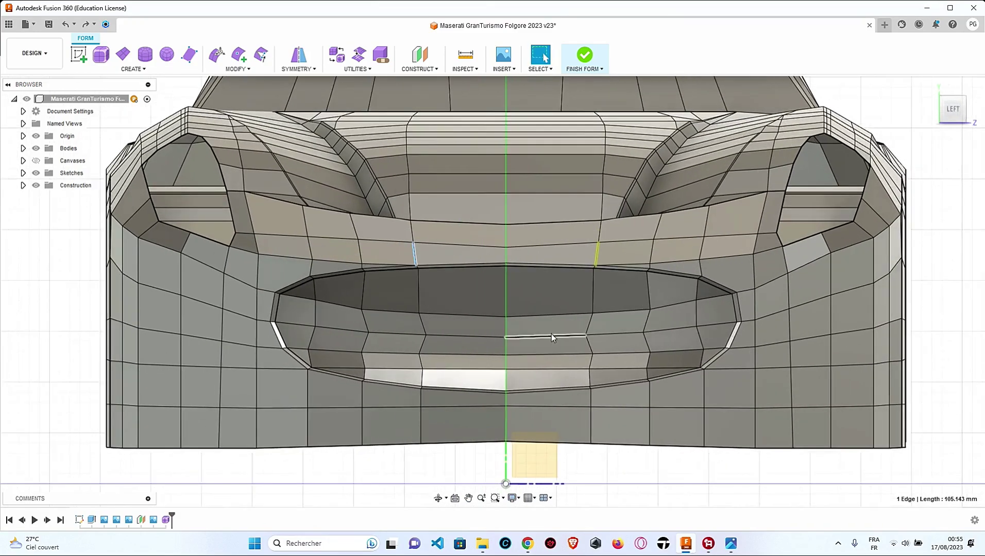
scroll(551, 335, up, 2)
scroll(555, 323, up, 2)
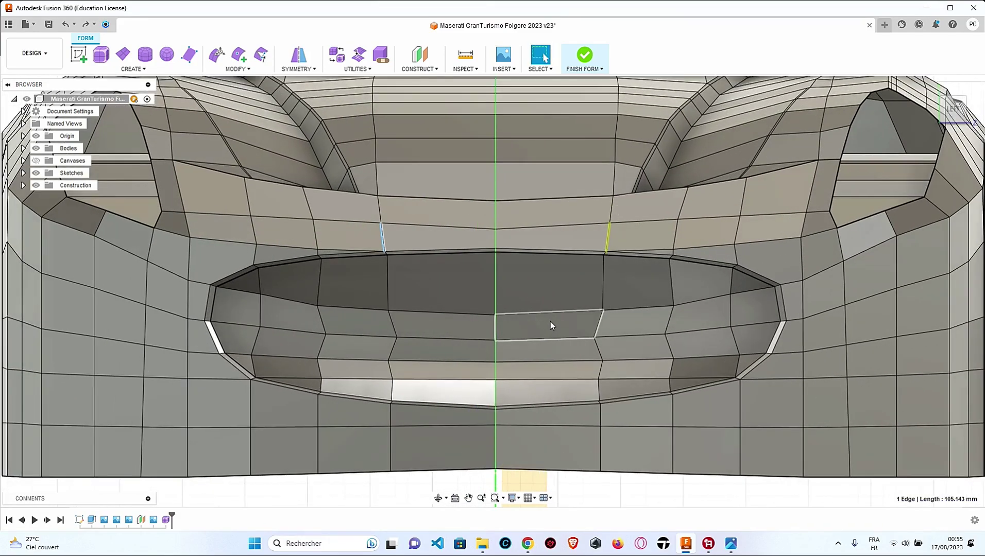
click(733, 545)
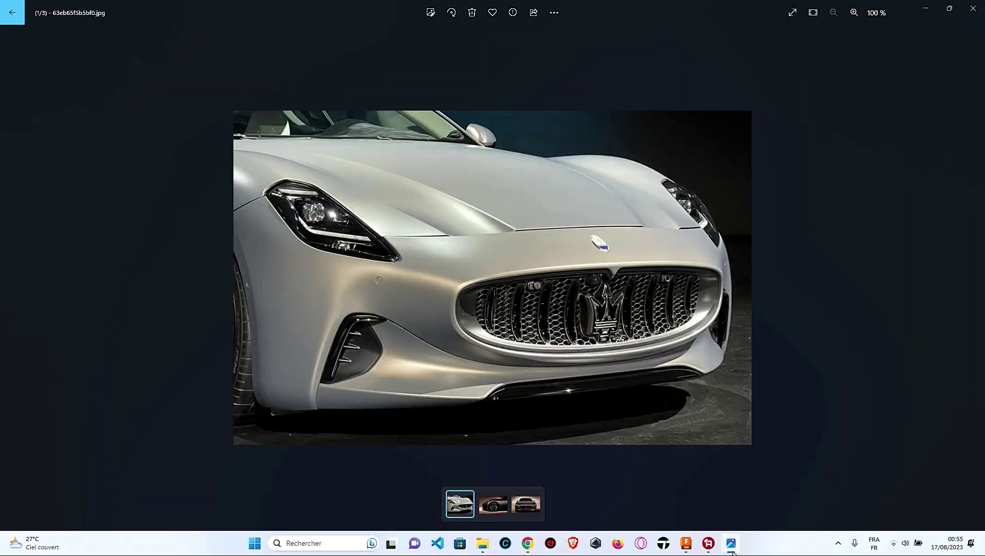
click(731, 543)
Select the right and bottom rim loops (14 edges) in Edit Form, showing rotation inputs.
double_click(749, 376)
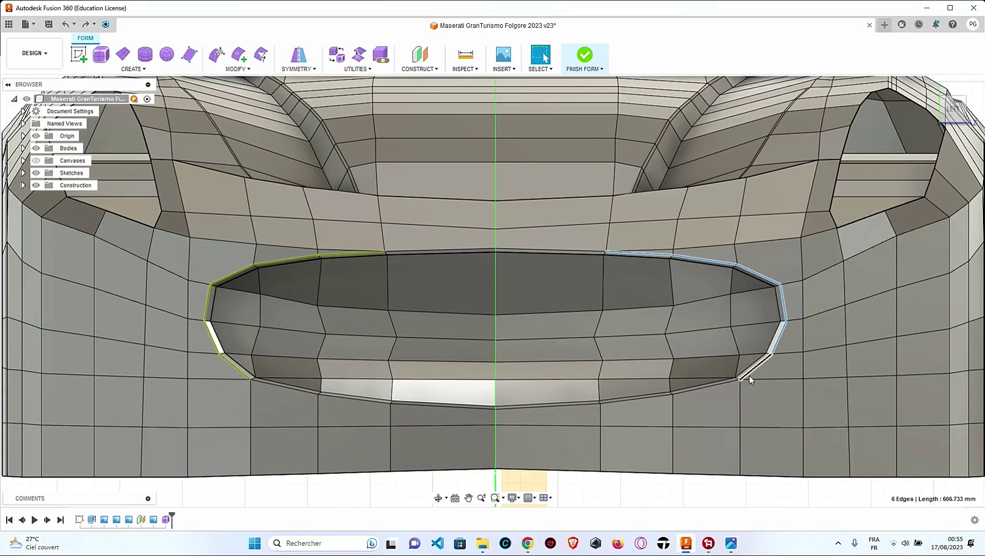
shift+double_click(715, 389)
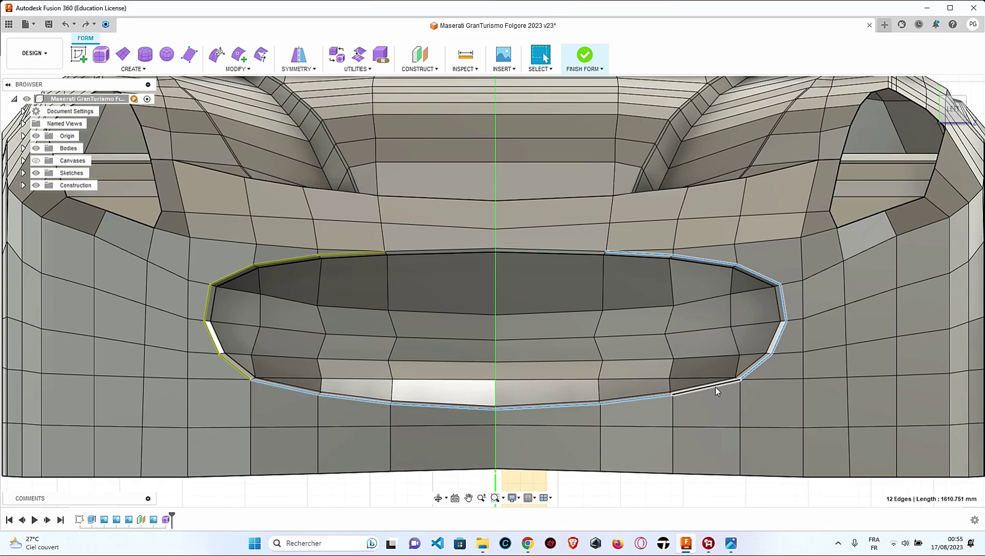
right_click(575, 253)
click(597, 236)
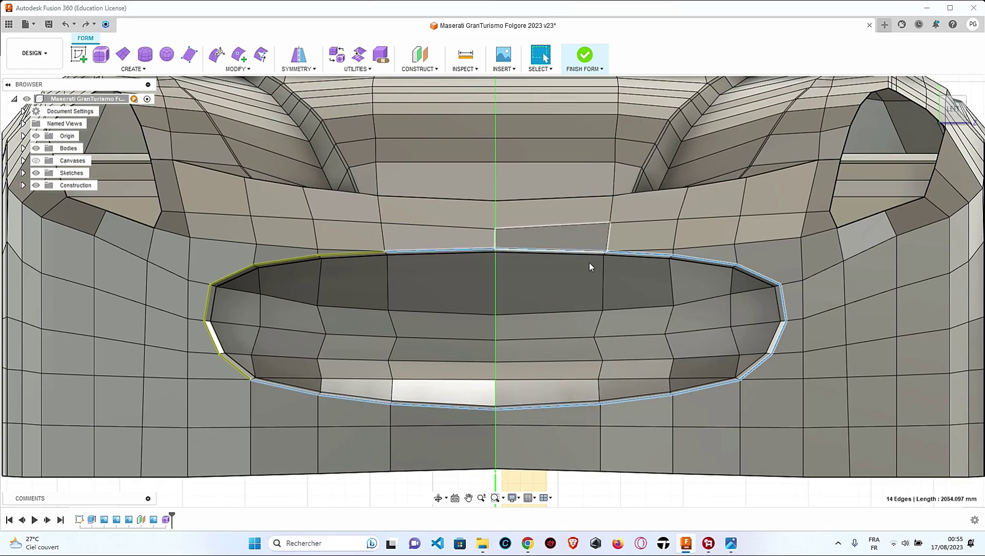
click(765, 352)
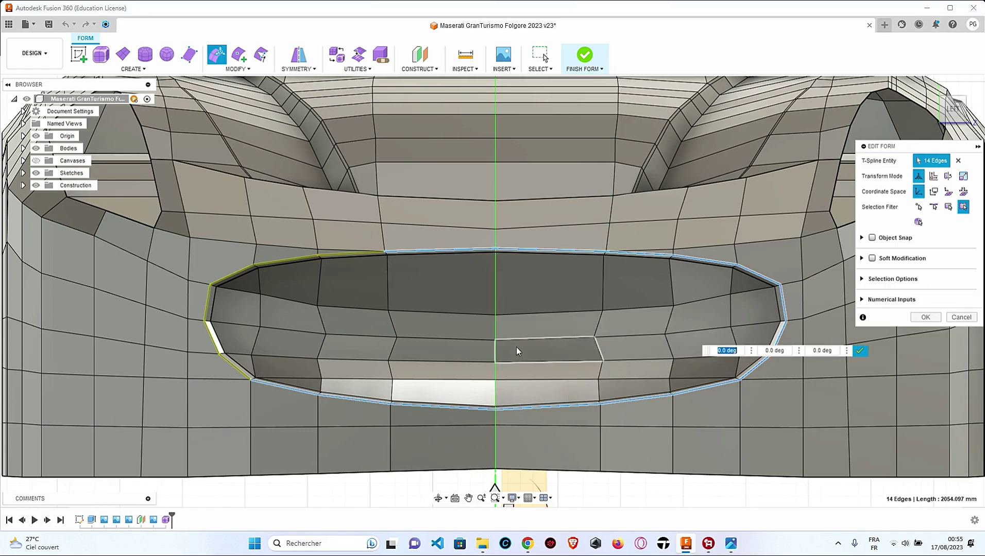
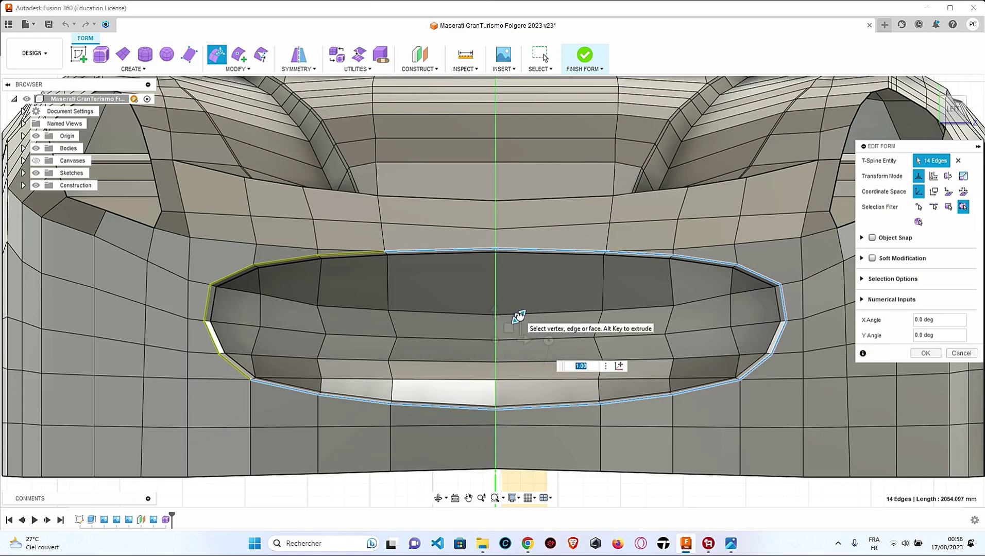
Scale the grille opening's edge loop to 1.004, apply it, and zoom out.
key(BackSpace)
text(25)
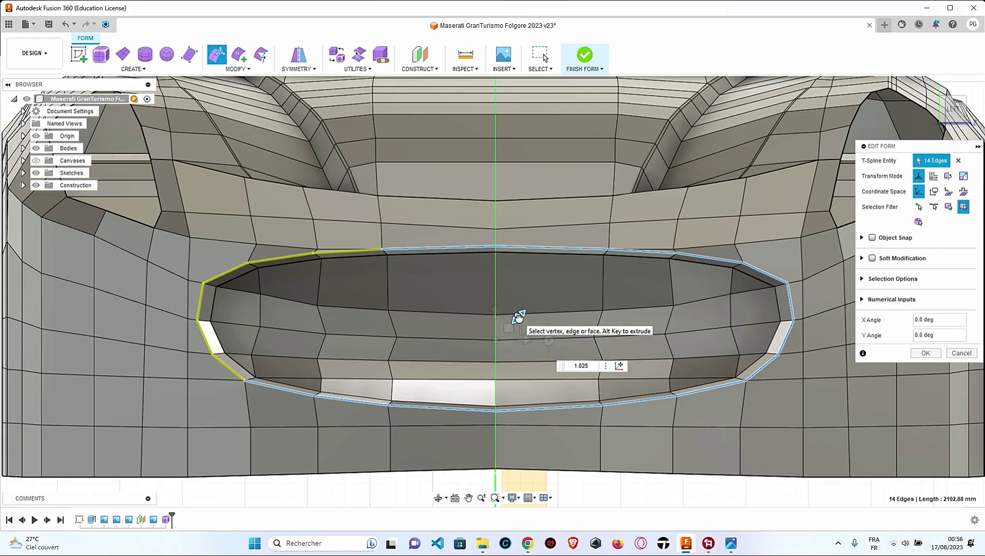
key(BackSpace)
key(BackSpace)
text(04)
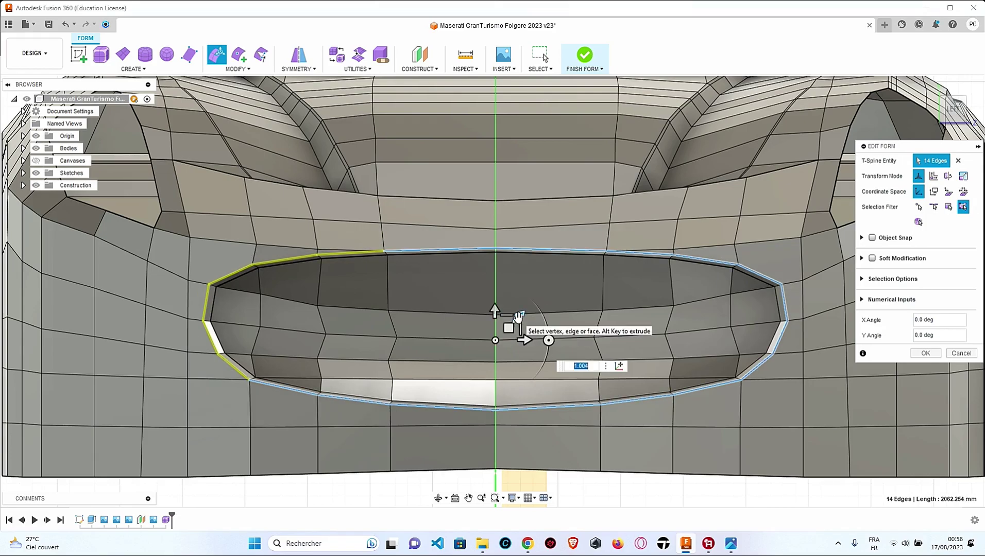
key(Return)
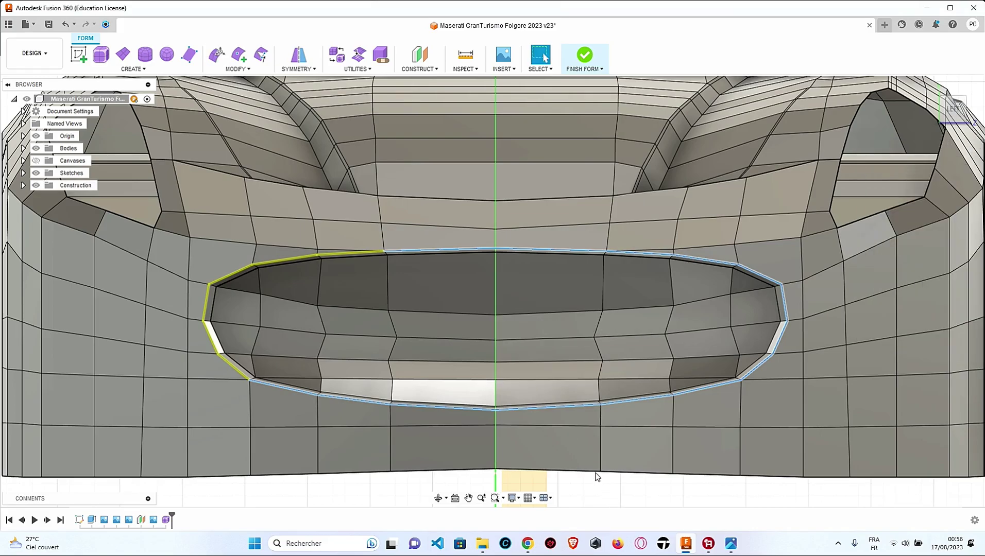
click(597, 477)
scroll(560, 410, down, 2)
scroll(560, 409, down, 2)
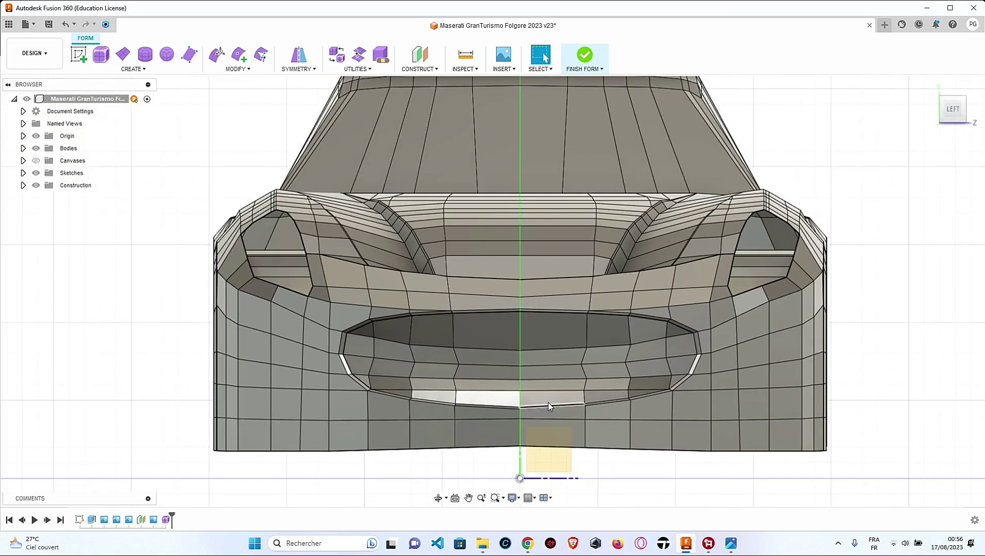
Glance at the Maserati reference photo, then return to the car model.
click(730, 542)
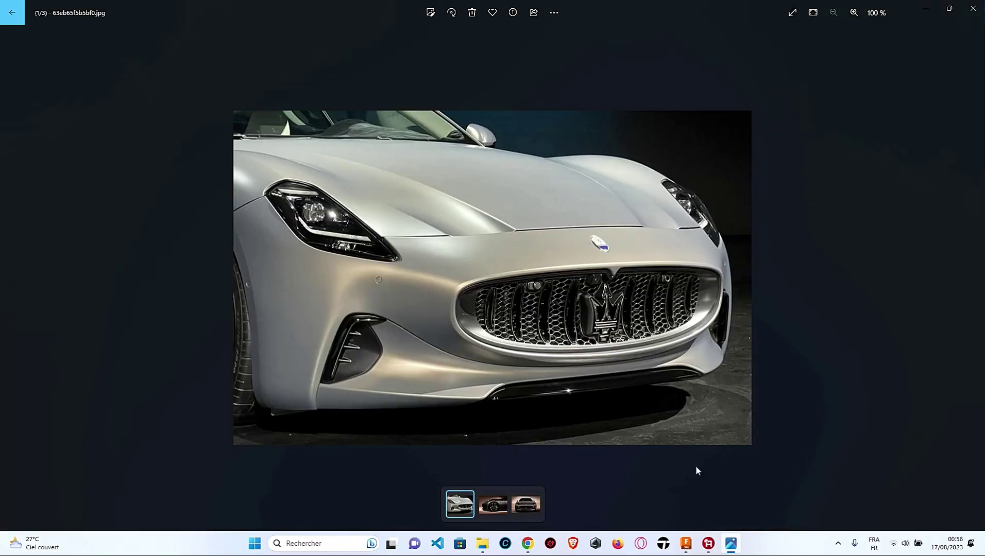
click(731, 542)
scroll(362, 326, down, 2)
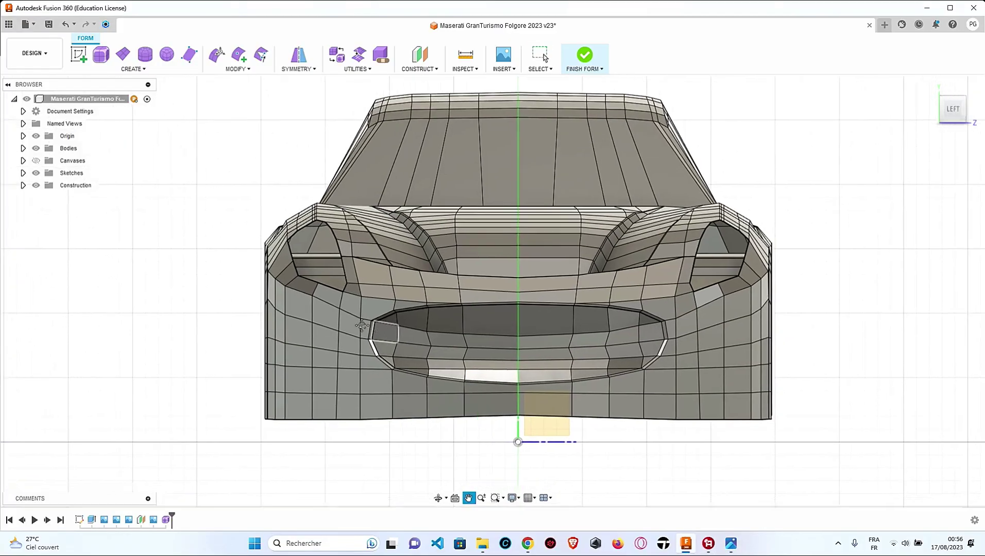
mouse_move(560, 316)
shift+middle_down()
mouse_move(477, 322)
mouse_move(495, 309)
shift+middle_up()
Switch to a straight side view, zoom in, and toggle the reference canvas.
click(952, 120)
scroll(352, 326, up, 3)
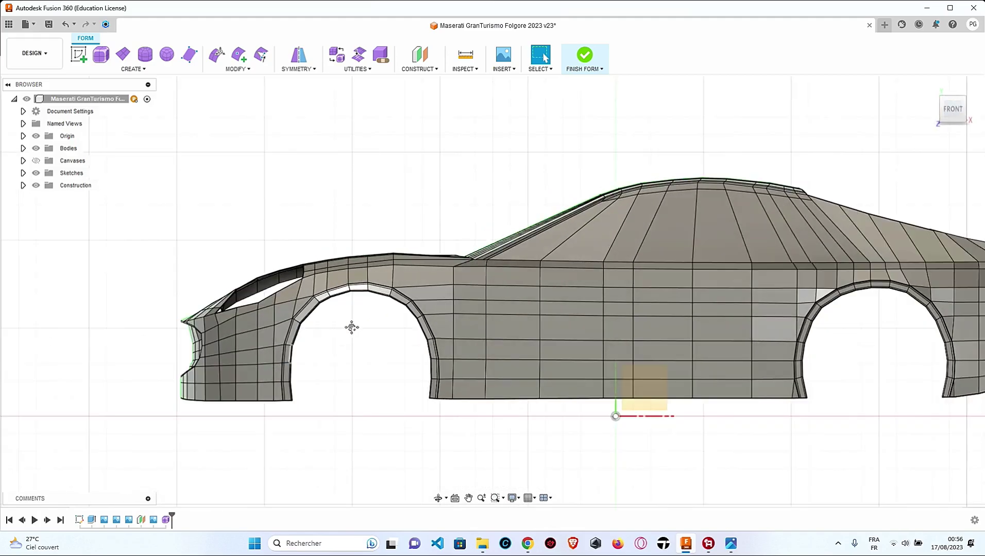
scroll(236, 329, up, 1)
scroll(235, 330, up, 1)
click(35, 161)
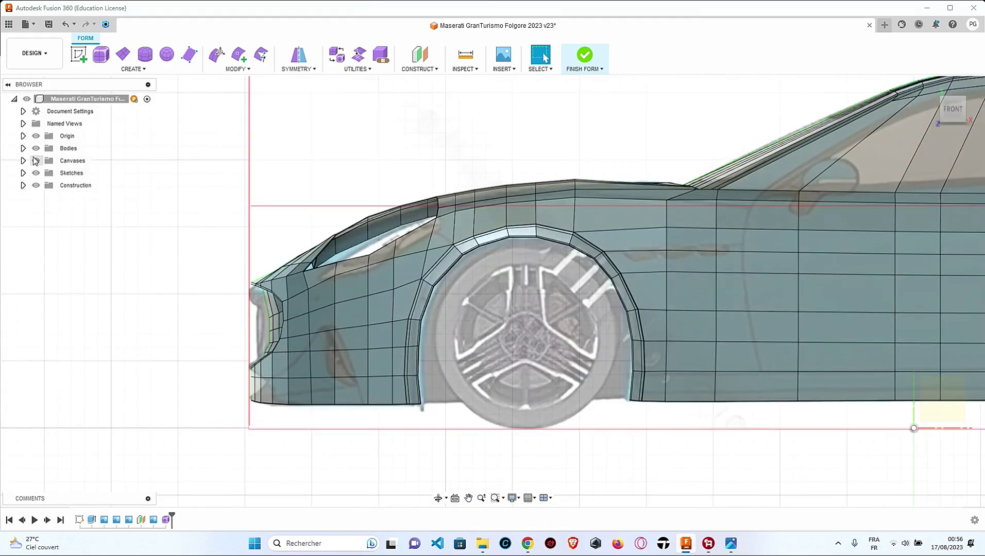
click(35, 161)
Compare the front and wheel reference photos, then return to Fusion 360.
click(728, 547)
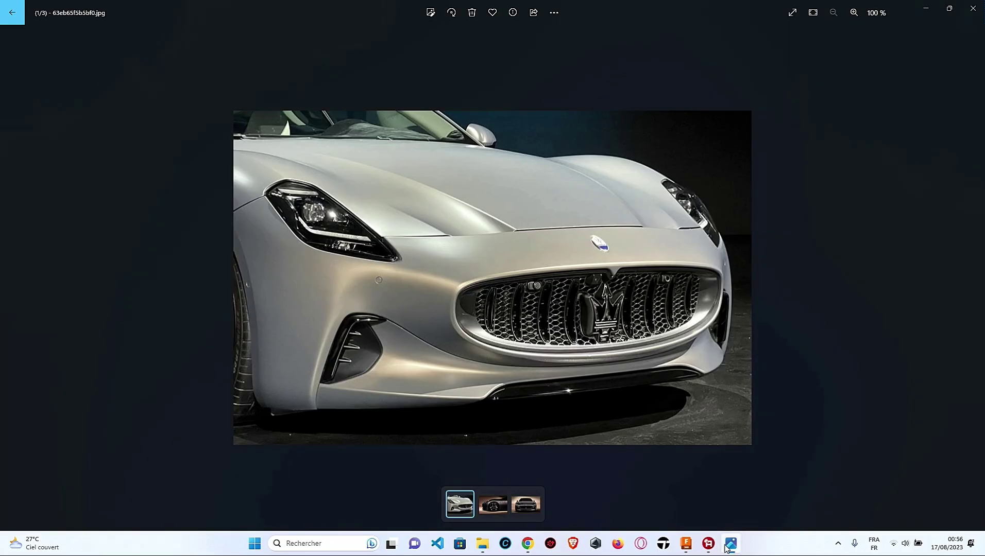
click(727, 547)
click(727, 548)
click(499, 513)
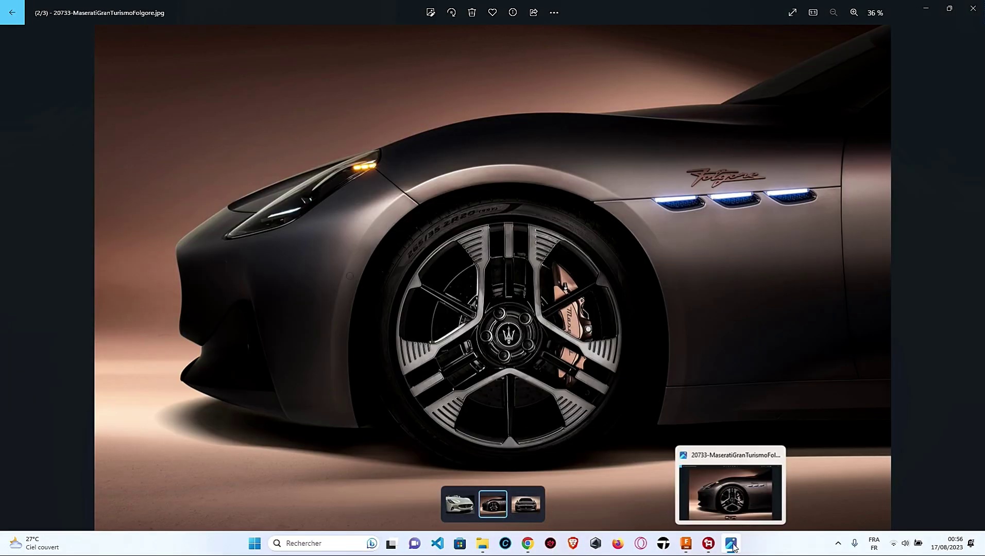
click(461, 507)
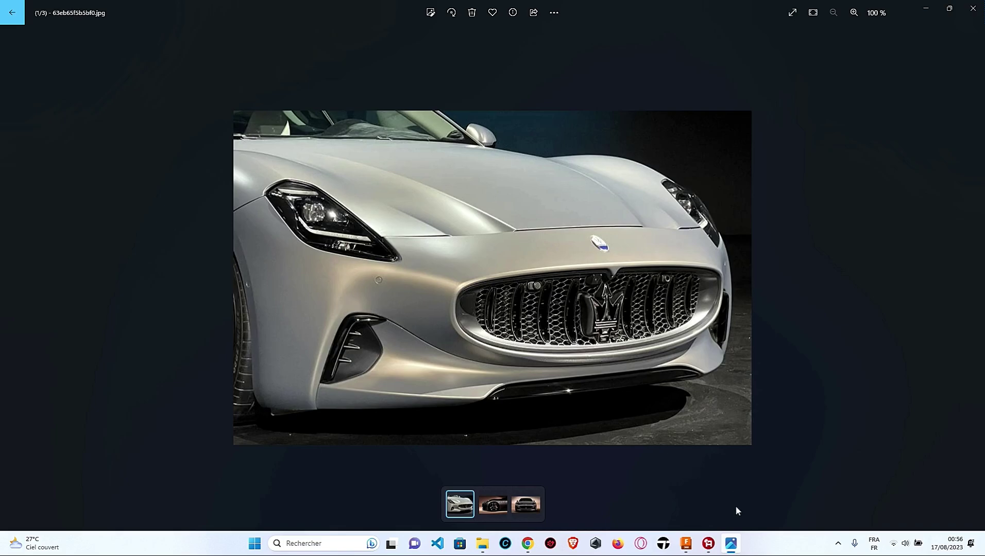
click(731, 543)
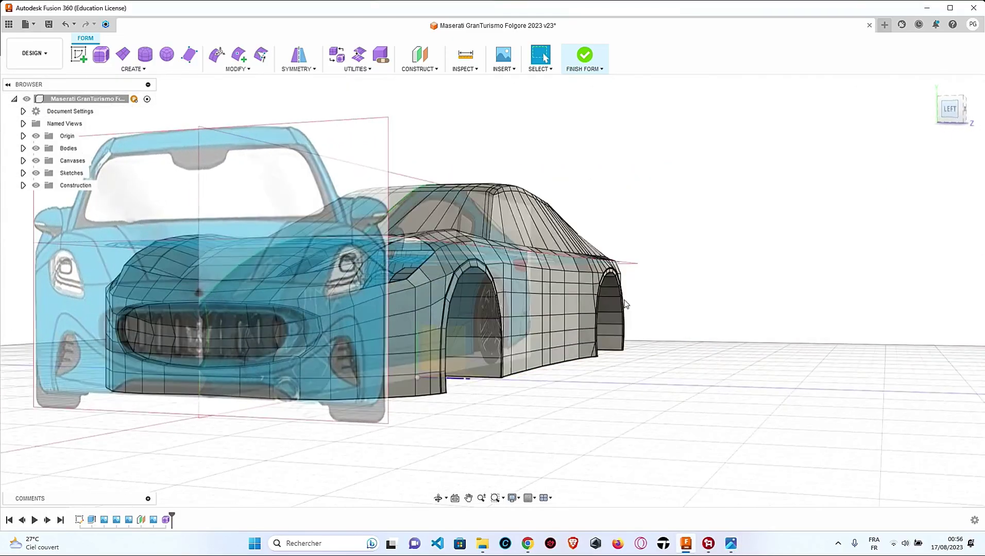
Hide the reference canvases and save the design as version v24.
mouse_move(916, 142)
shift+middle_down()
mouse_move(511, 244)
mouse_move(230, 162)
shift+middle_up()
click(36, 160)
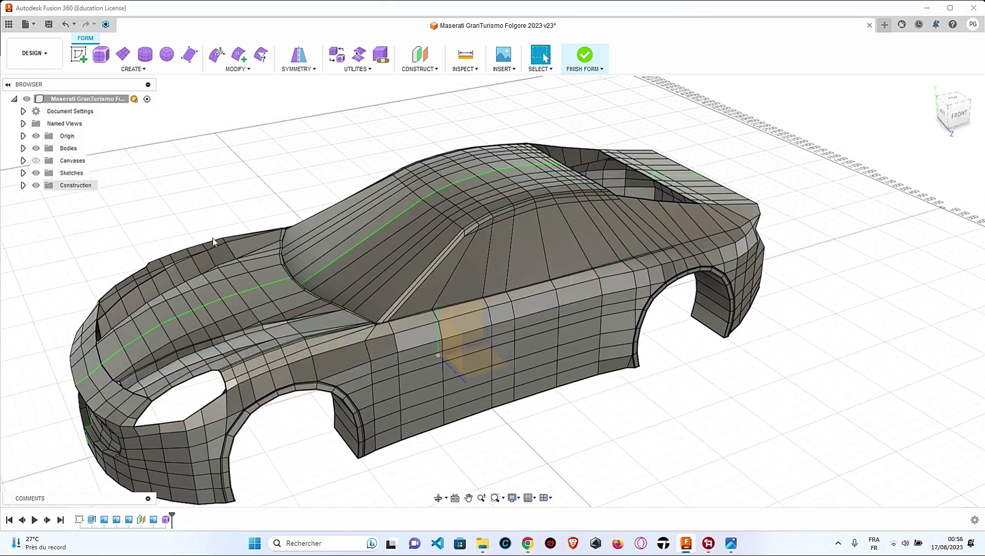
drag(279, 202, 414, 248)
shift+middle_drag(414, 247, 416, 222)
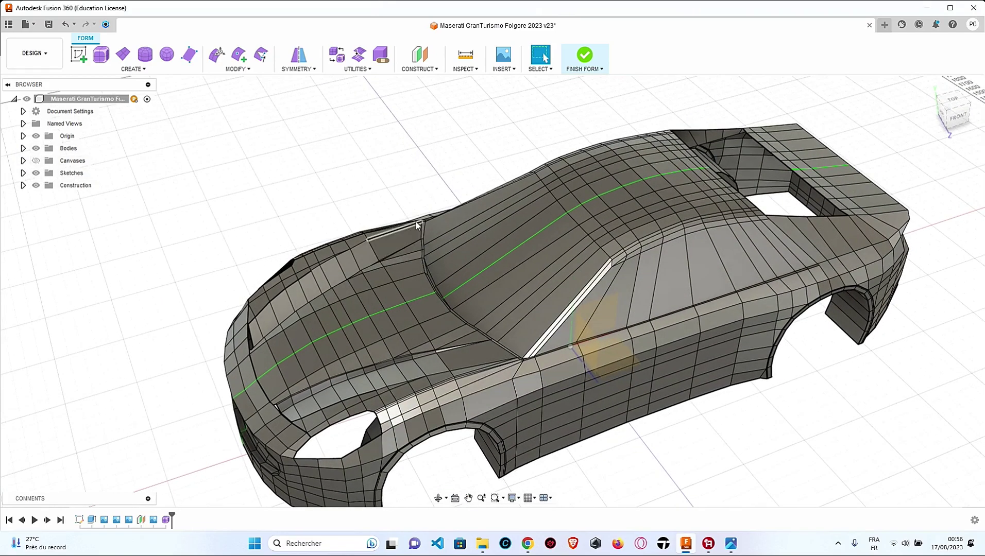
key(ctrl+s)
key(Return)
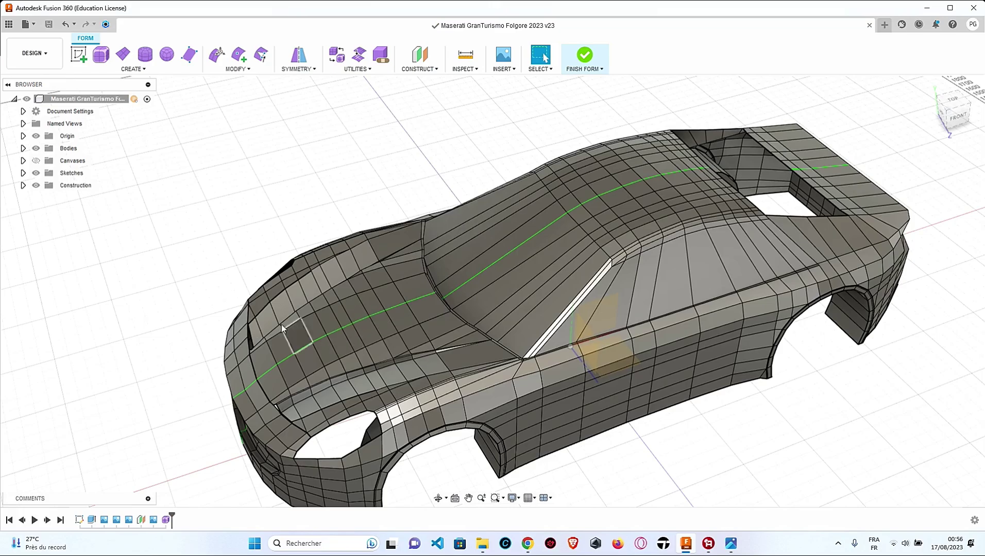
Orbit around the car to inspect the roof, hood and side window.
mouse_move(338, 295)
shift+middle_down()
mouse_move(349, 369)
mouse_move(532, 284)
shift+middle_up()
mouse_move(560, 209)
shift+middle_down()
mouse_move(419, 176)
mouse_move(499, 171)
shift+middle_up()
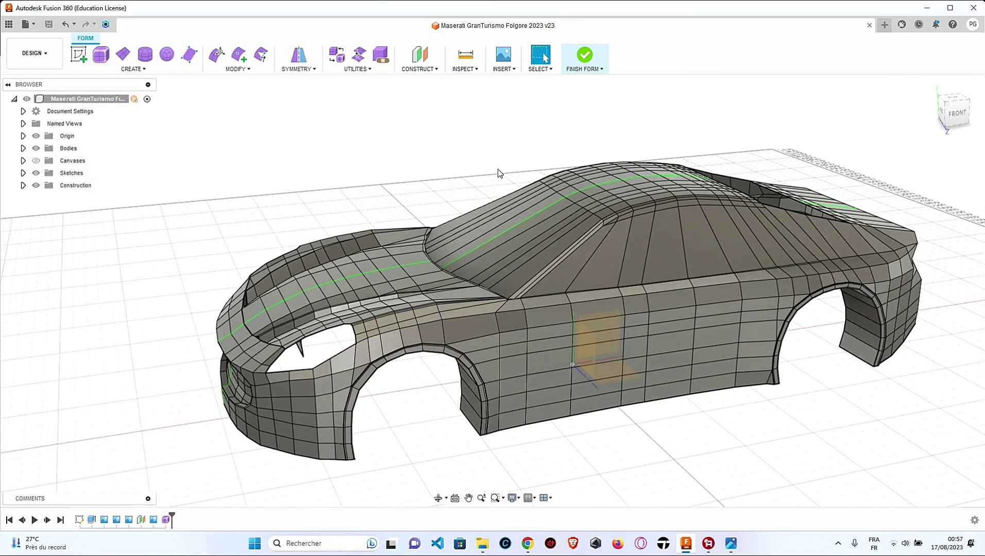
shift+middle_drag(492, 170, 494, 192)
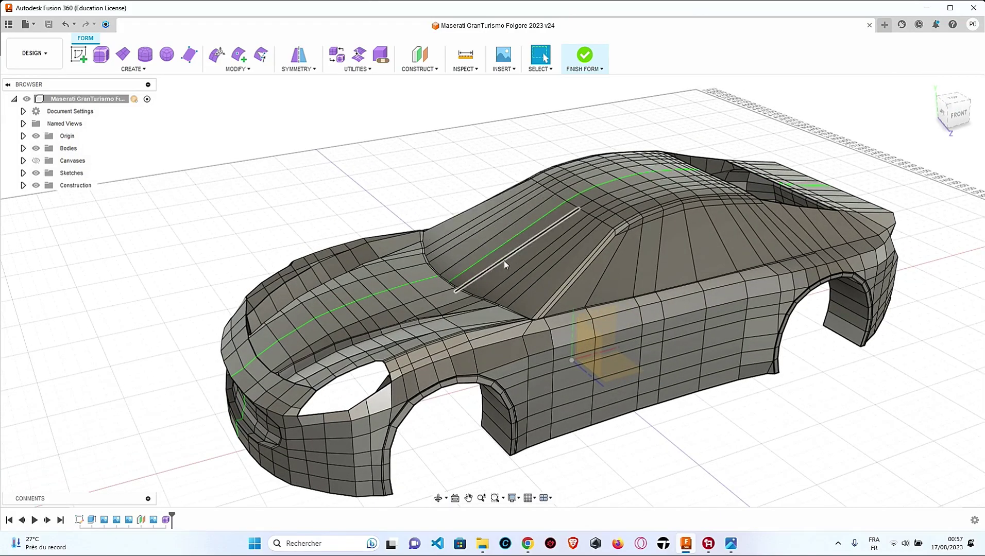
mouse_move(504, 261)
shift+middle_down()
mouse_move(530, 270)
mouse_move(661, 262)
shift+middle_up()
scroll(529, 270, up, 3)
scroll(625, 291, up, 2)
mouse_move(626, 291)
shift+middle_down()
mouse_move(630, 255)
mouse_move(580, 286)
shift+middle_up()
Crease the windscreen pillar edge of the T-spline body.
click(580, 286)
right_click(580, 286)
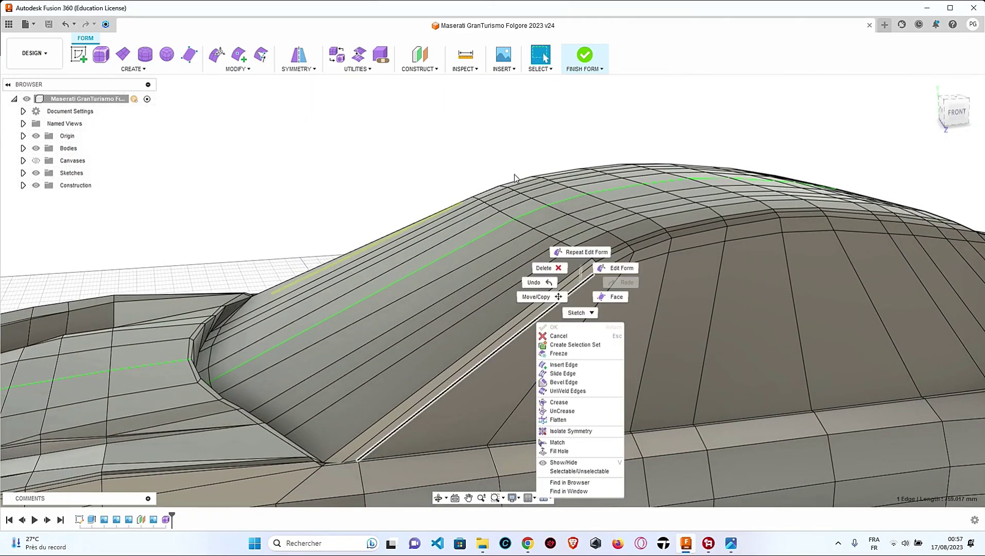
click(572, 397)
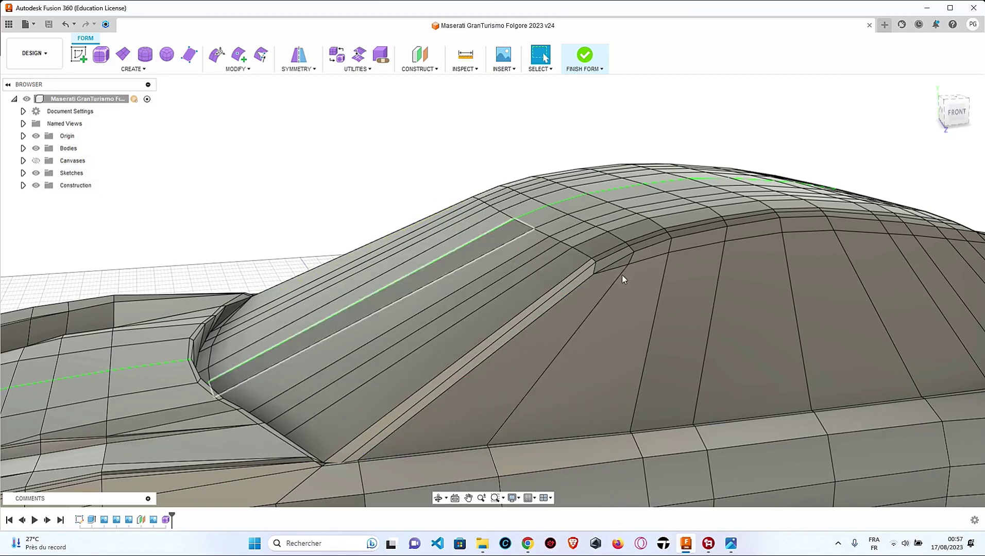
middle_drag(901, 247, 516, 310)
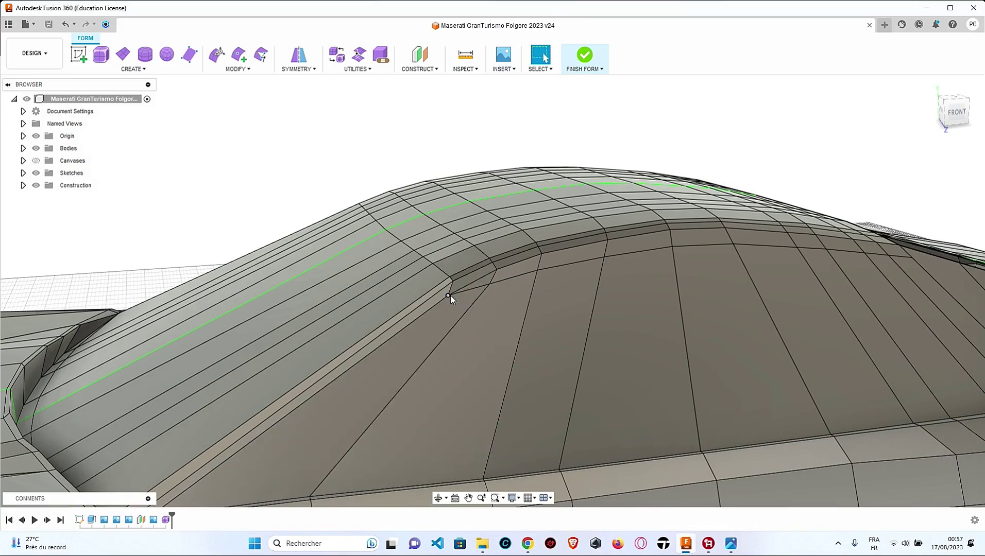
Nudge the roof corner vertex slightly outward with Edit Form.
right_click(450, 295)
click(465, 285)
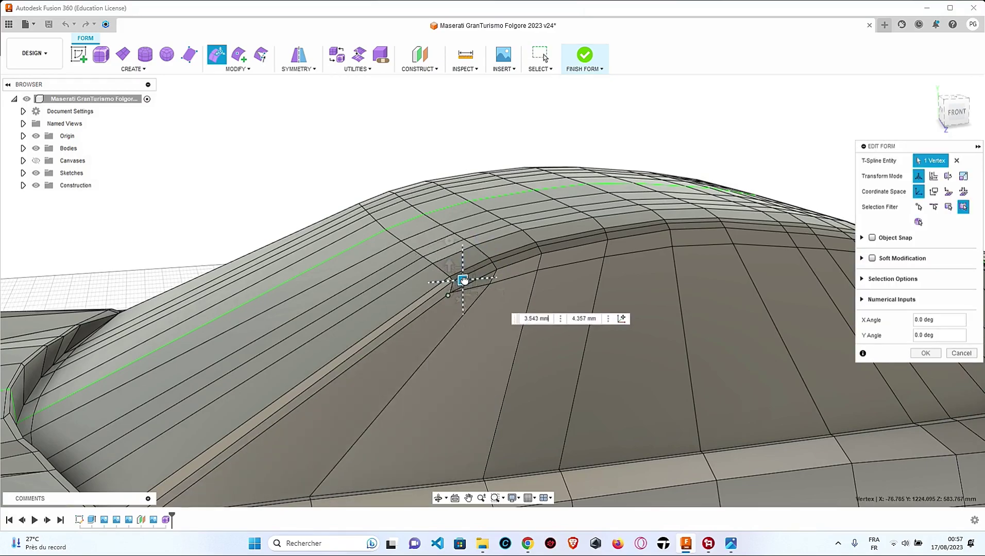
drag(463, 281, 467, 278)
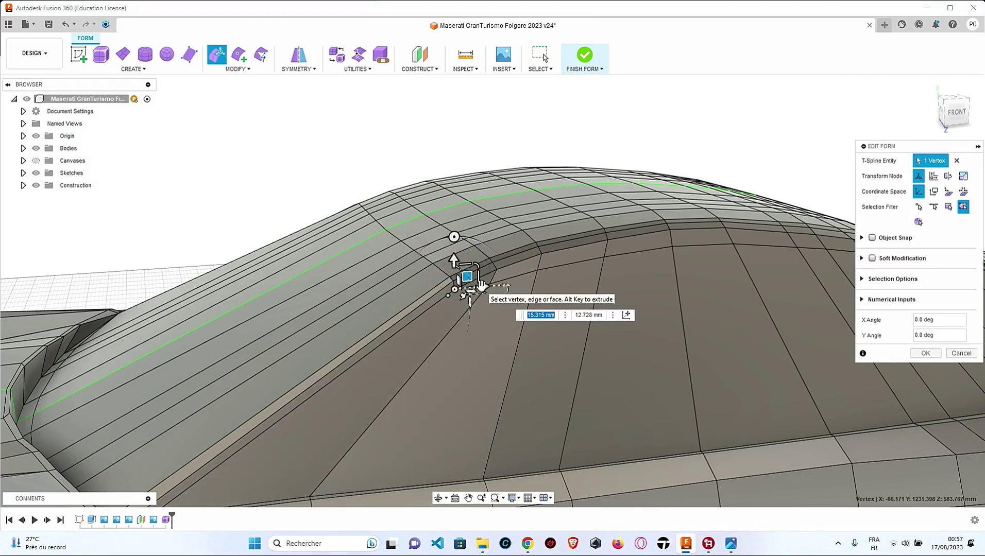
key(Escape)
shift+middle_drag(468, 286, 348, 176)
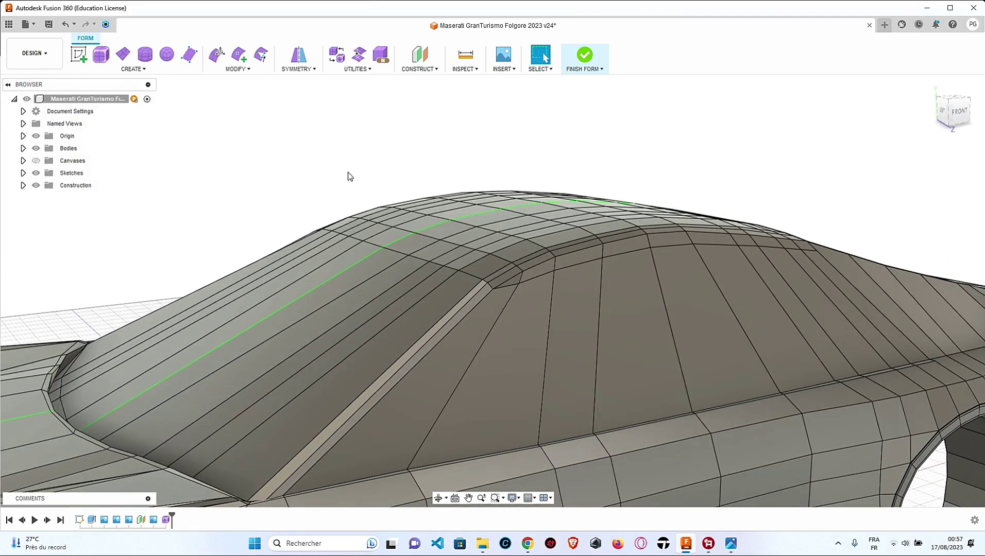
Set the body's display mode to Smooth.
click(337, 54)
click(569, 283)
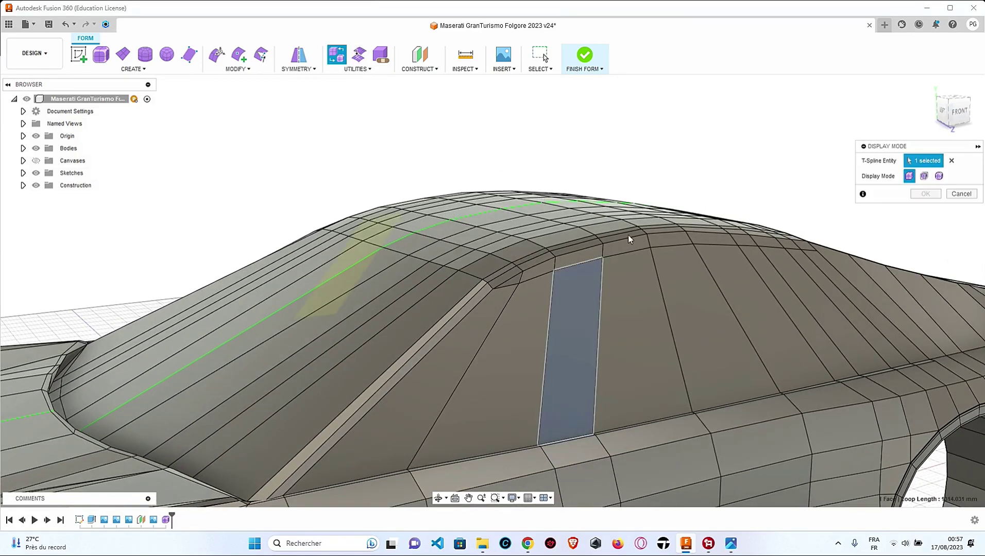
click(938, 176)
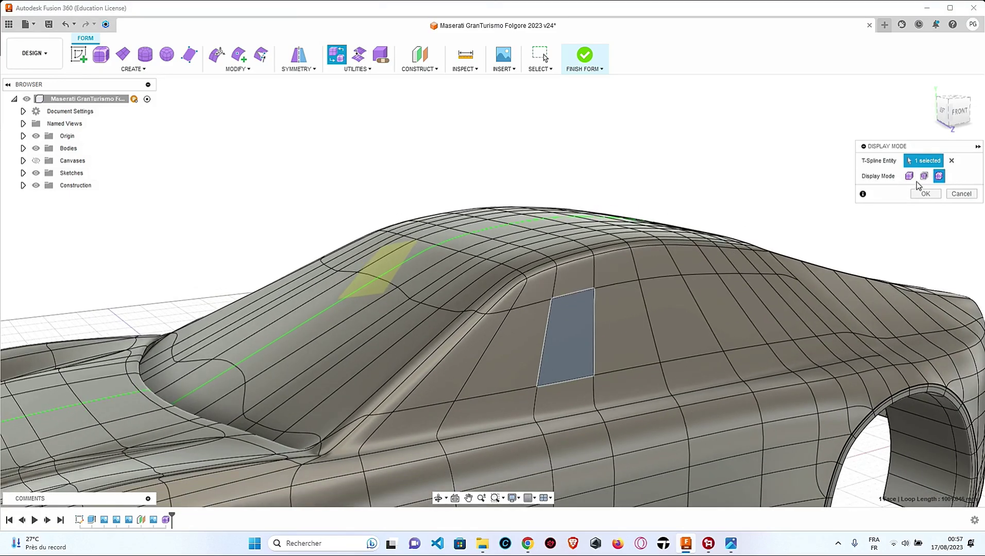
click(925, 194)
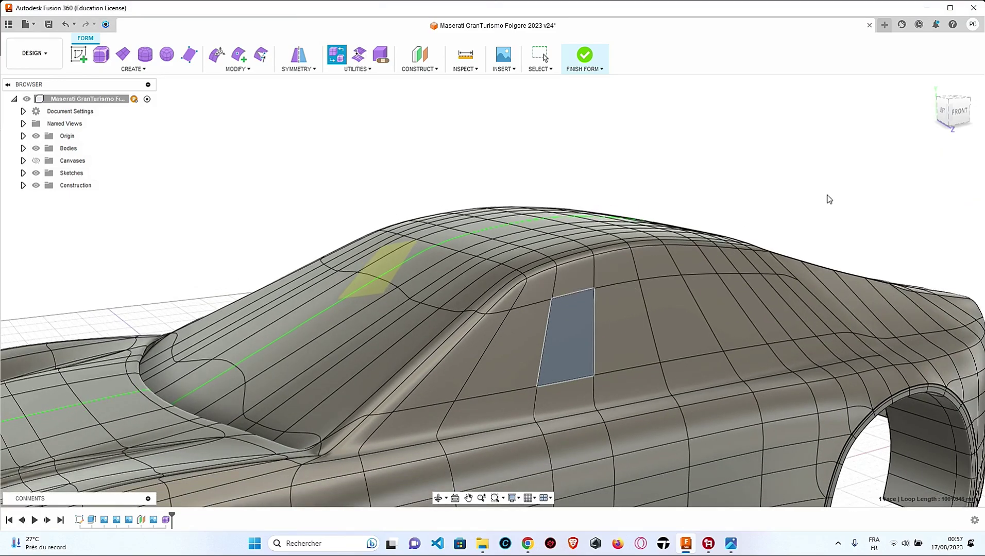
Open the Documents folder in File Explorer, sorted oldest modified first.
click(481, 544)
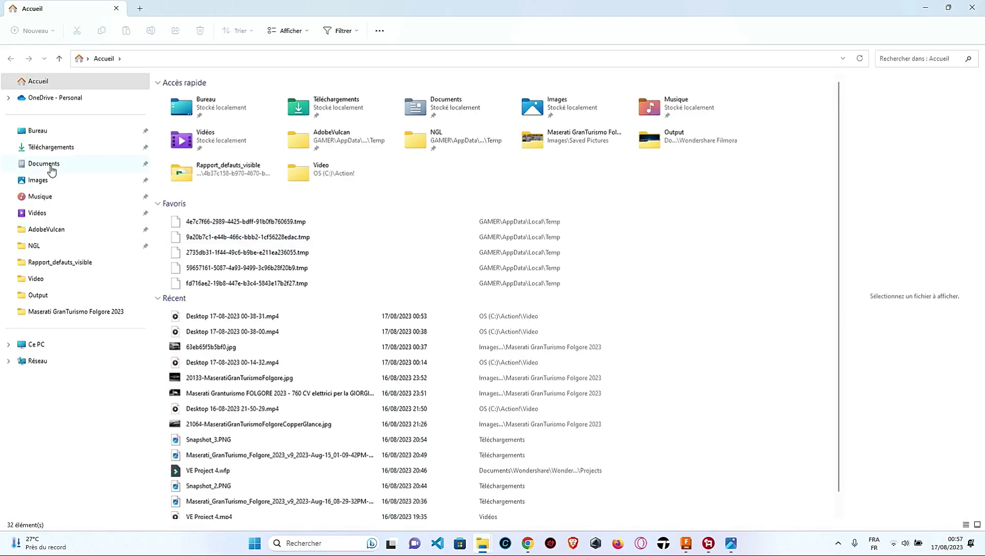
click(44, 163)
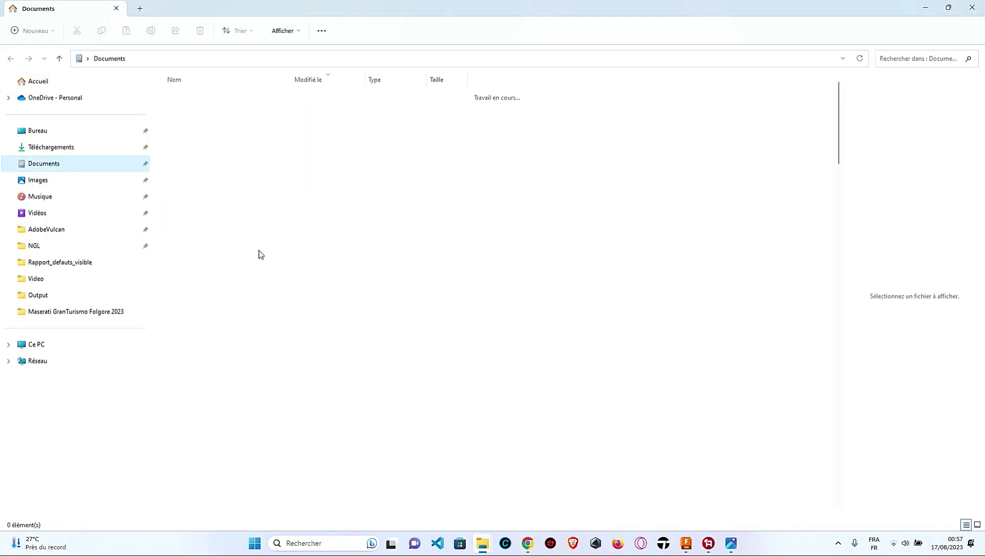
scroll(267, 256, down, 10)
scroll(260, 262, down, 10)
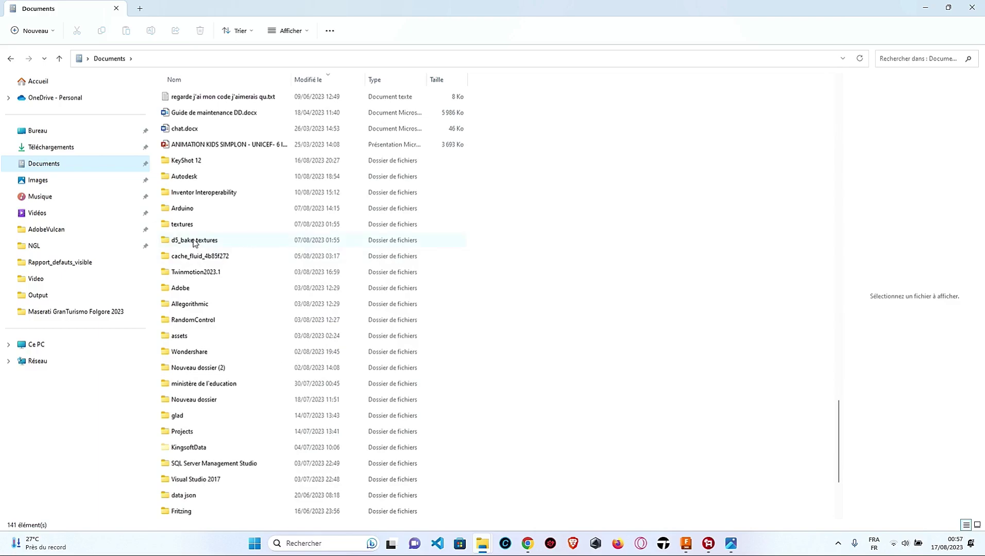
scroll(246, 227, down, 10)
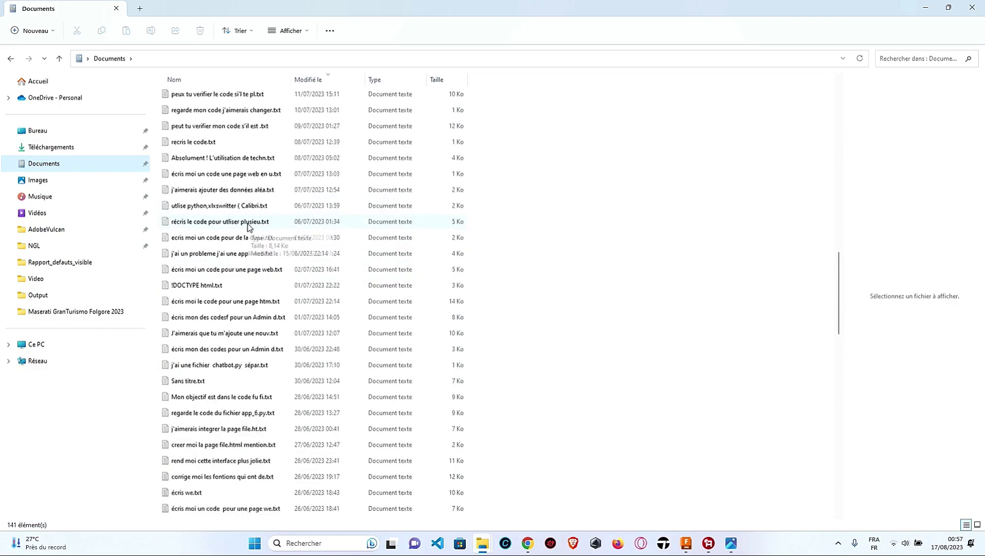
click(309, 79)
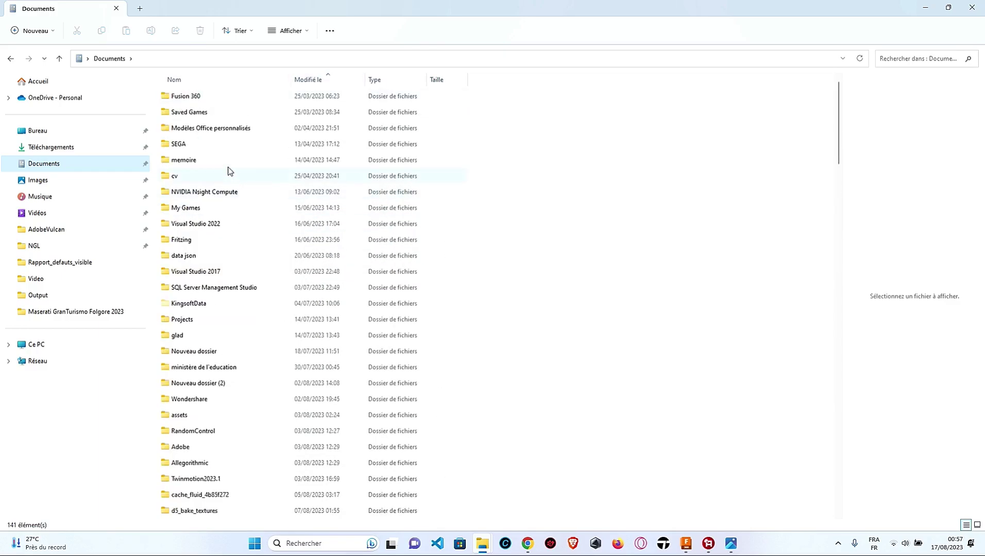
Browse through the Wondershare Filmora folder to Vidéos and open VE Project 4.mp4.
double_click(196, 405)
double_click(186, 98)
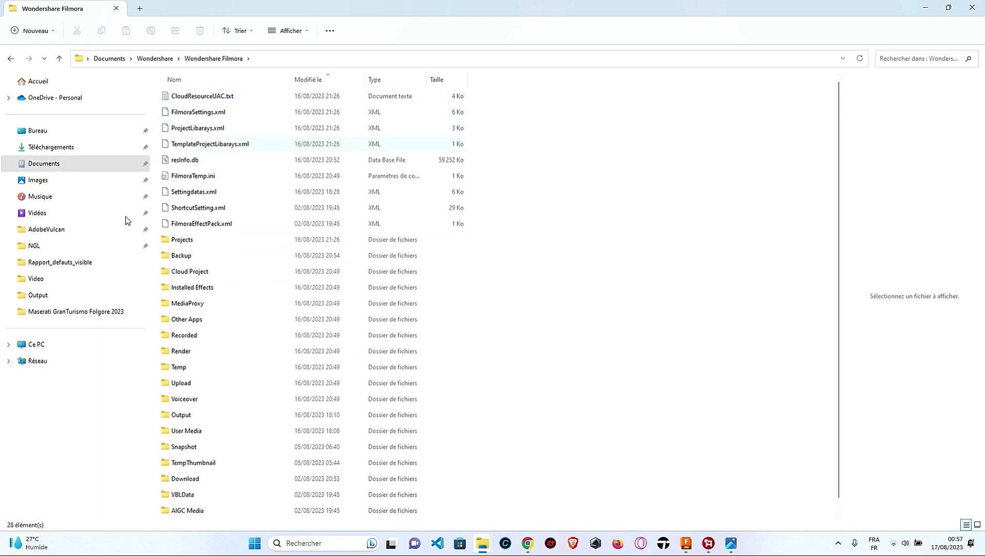
click(52, 214)
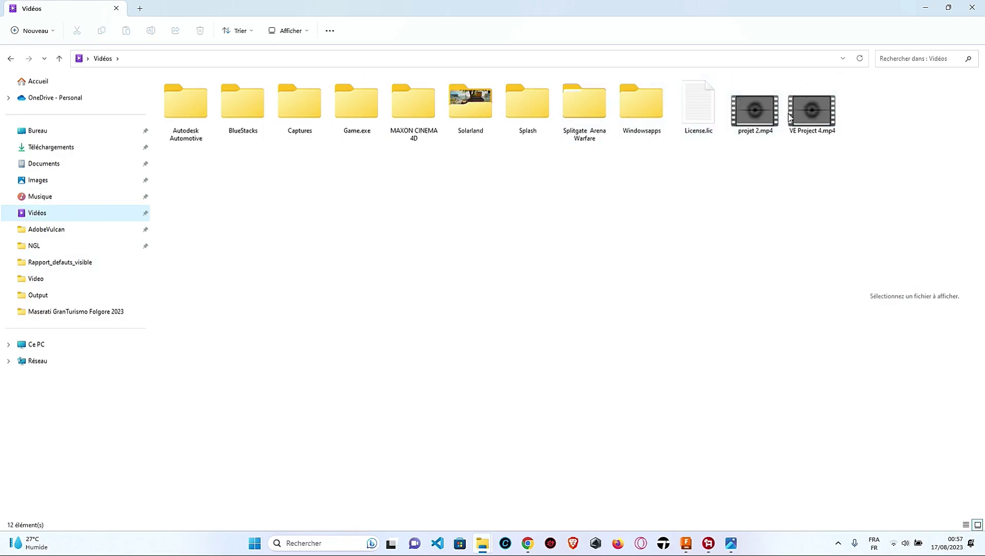
double_click(807, 113)
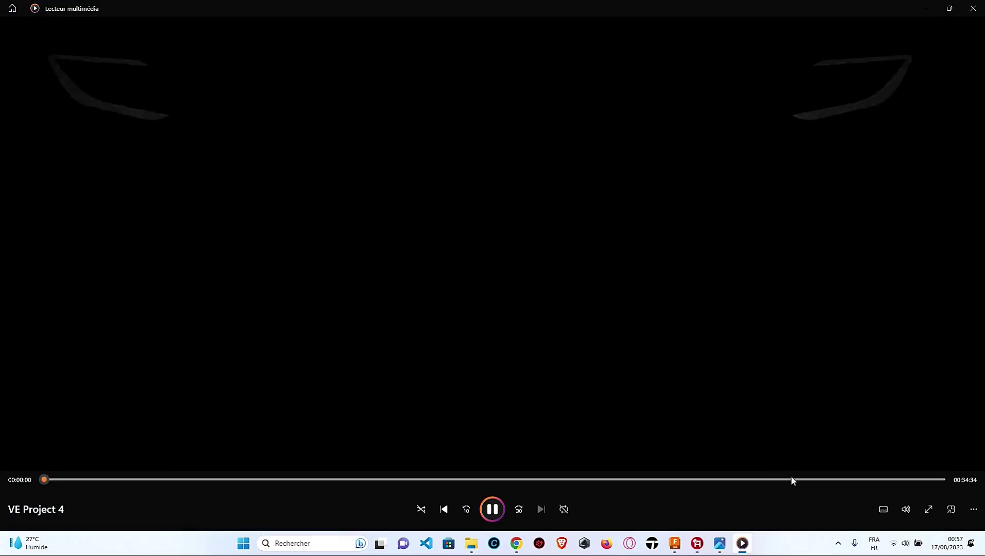
Play VE Project 4, skip ahead to the modelling footage, and pause.
click(795, 480)
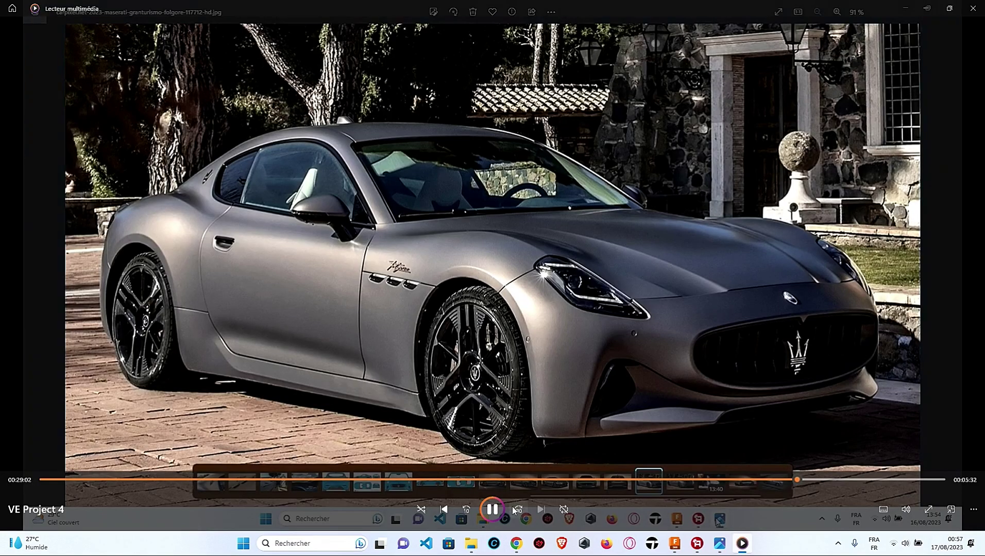
click(835, 480)
drag(837, 479, 914, 480)
click(492, 507)
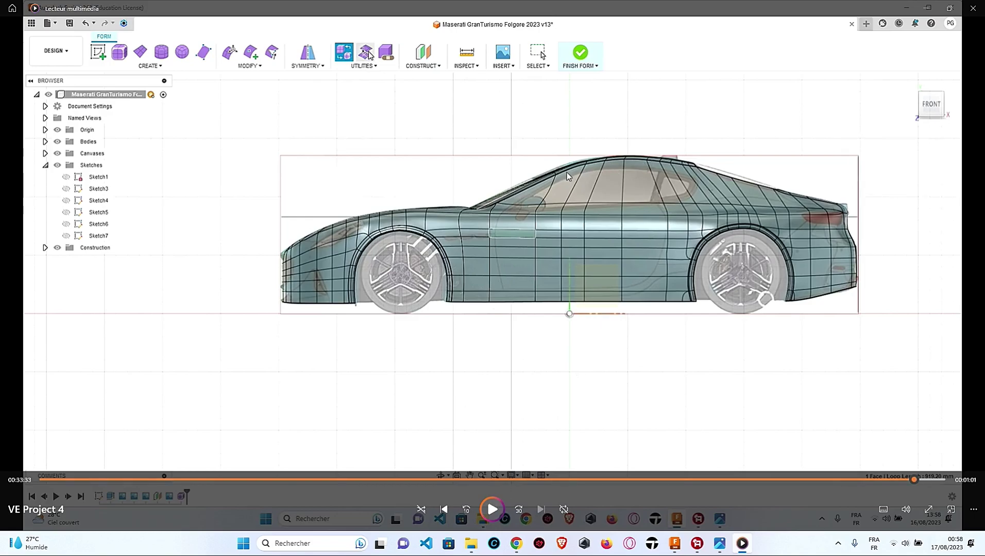
Flip repeatedly between the paused recording and the live Fusion 360 model to compare.
click(675, 544)
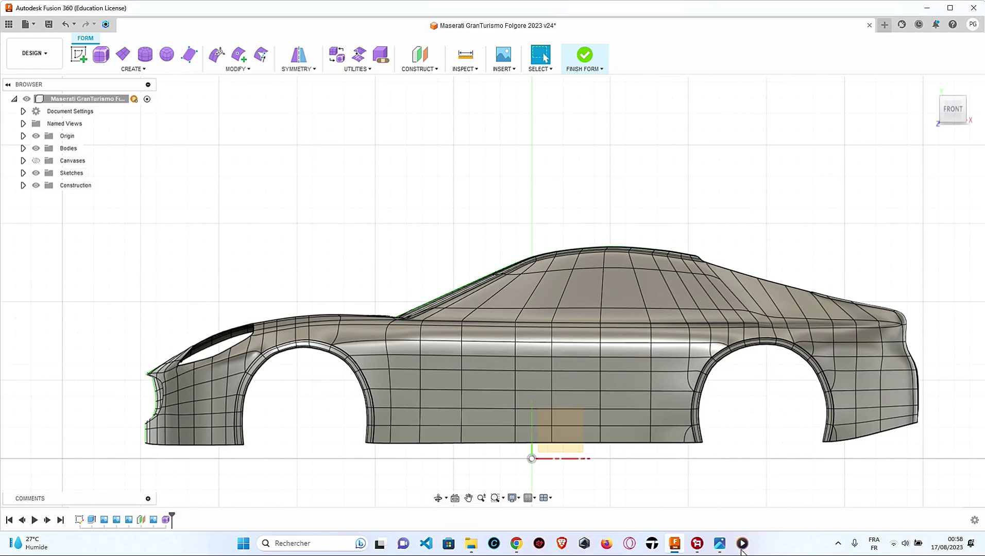
click(742, 544)
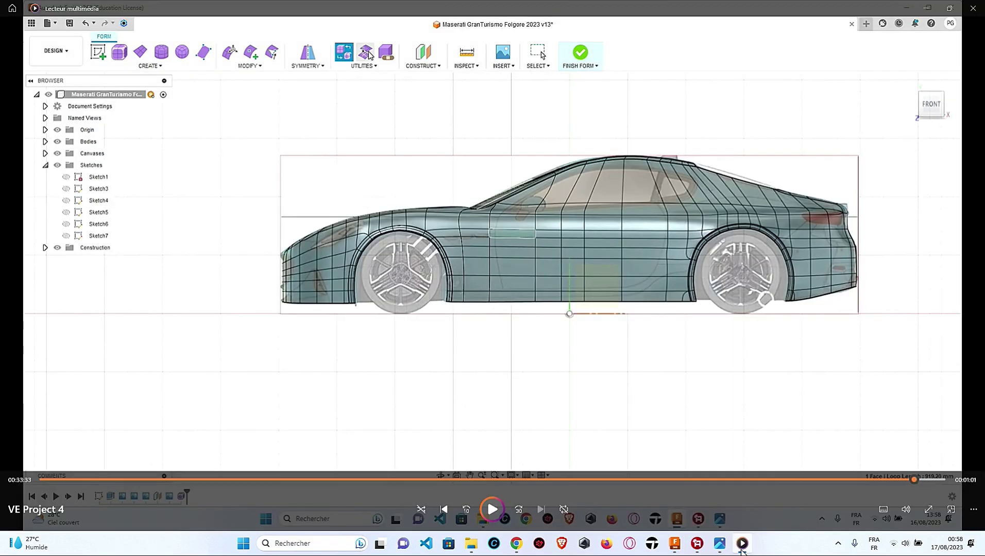
click(742, 544)
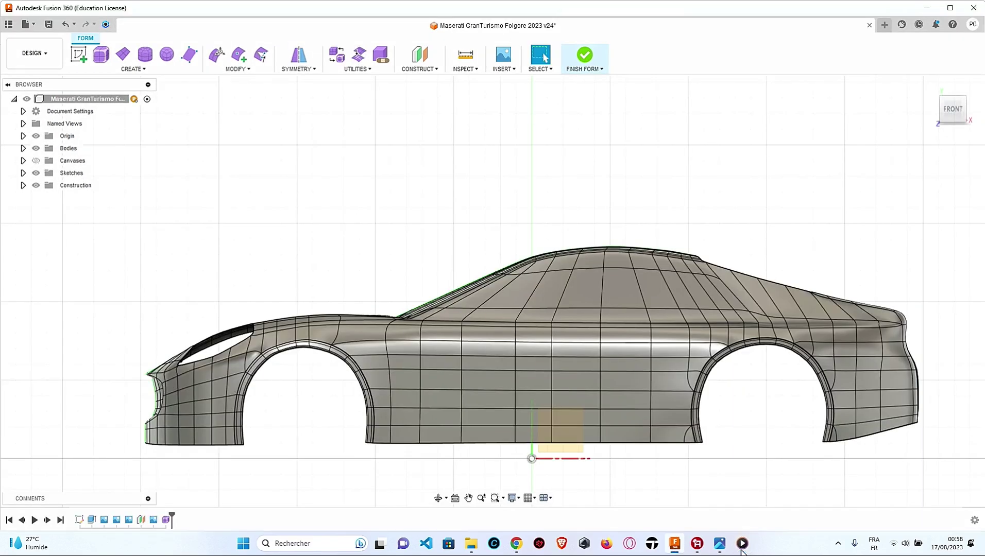
click(742, 551)
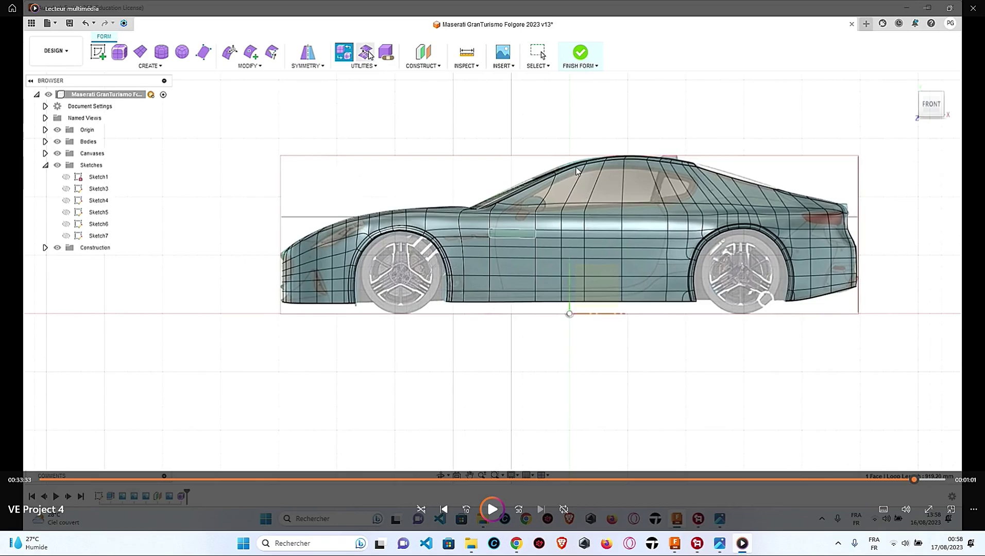
click(754, 544)
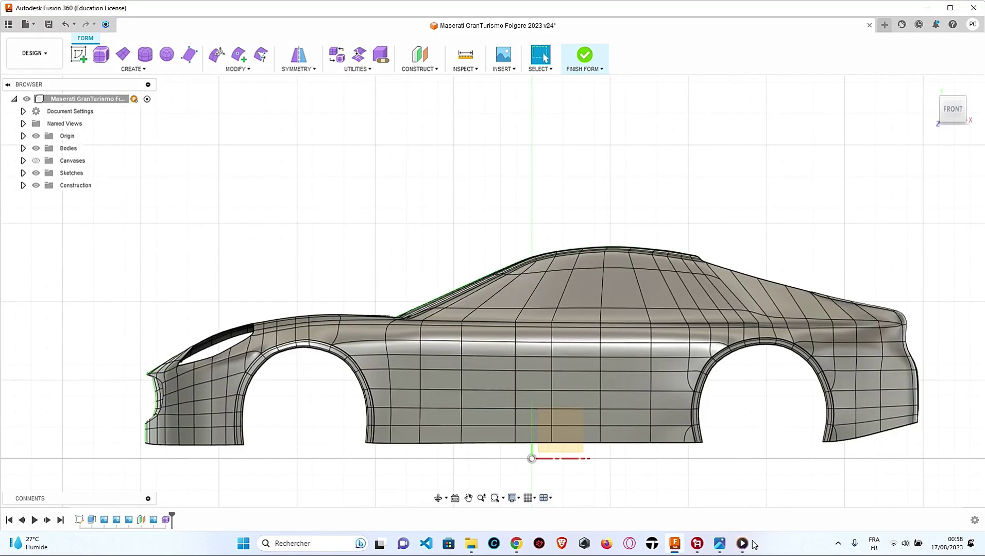
click(742, 544)
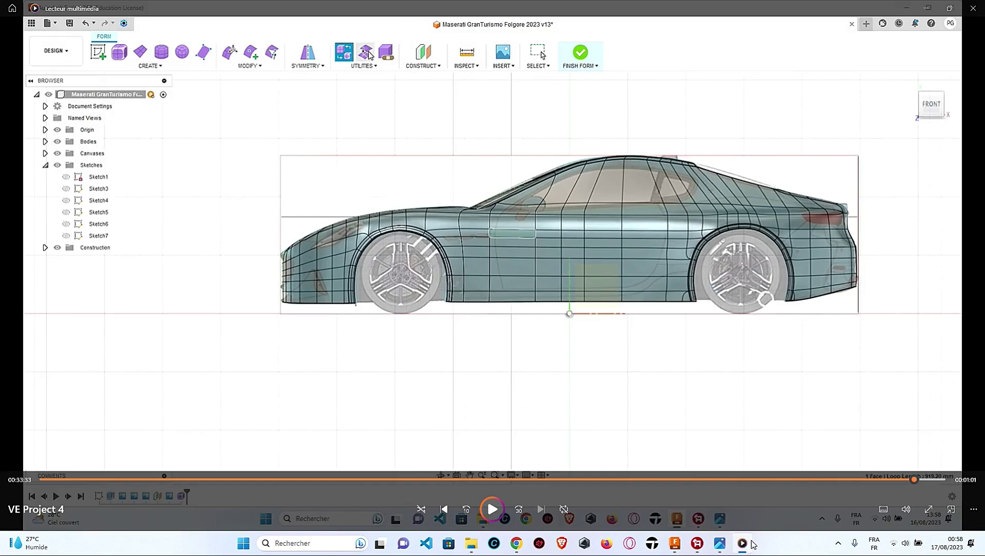
click(753, 544)
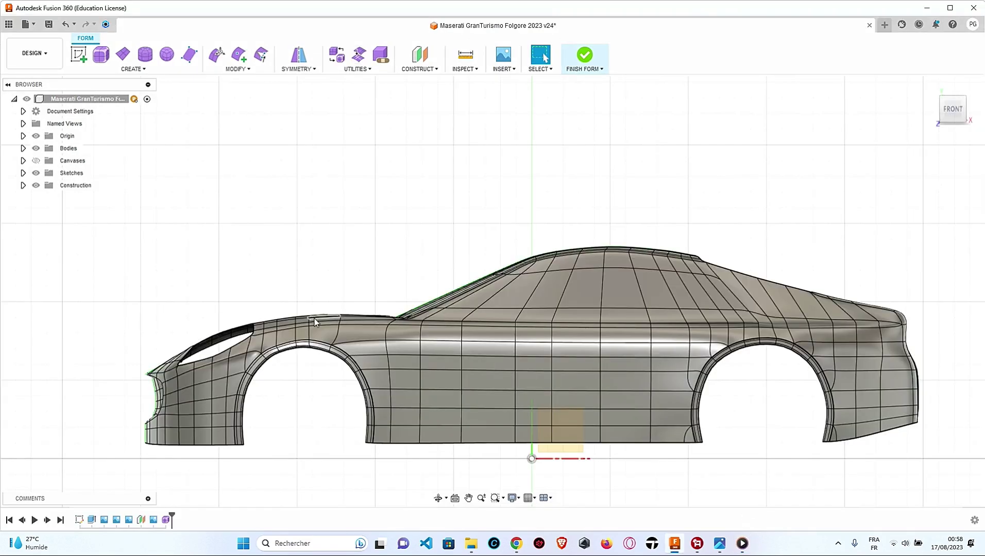
click(742, 544)
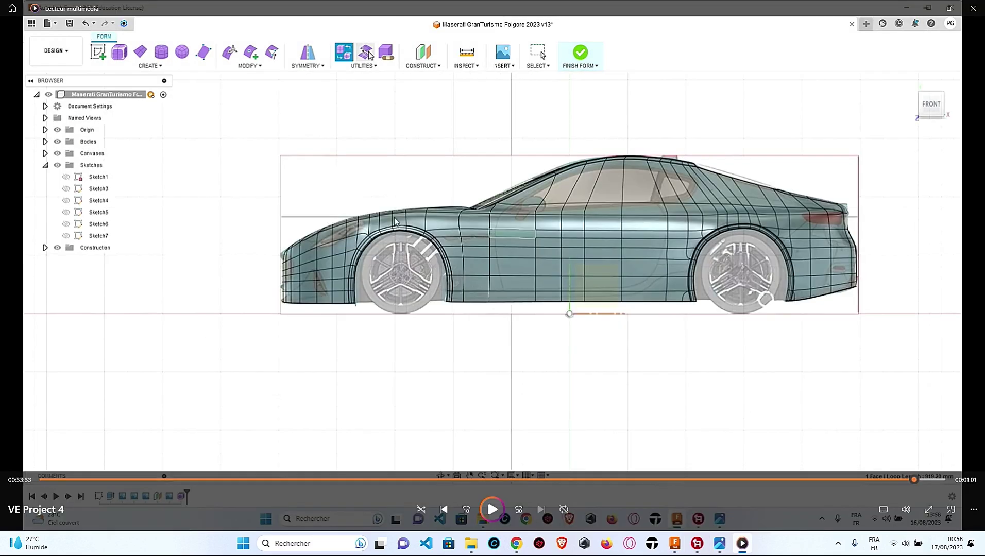
click(752, 545)
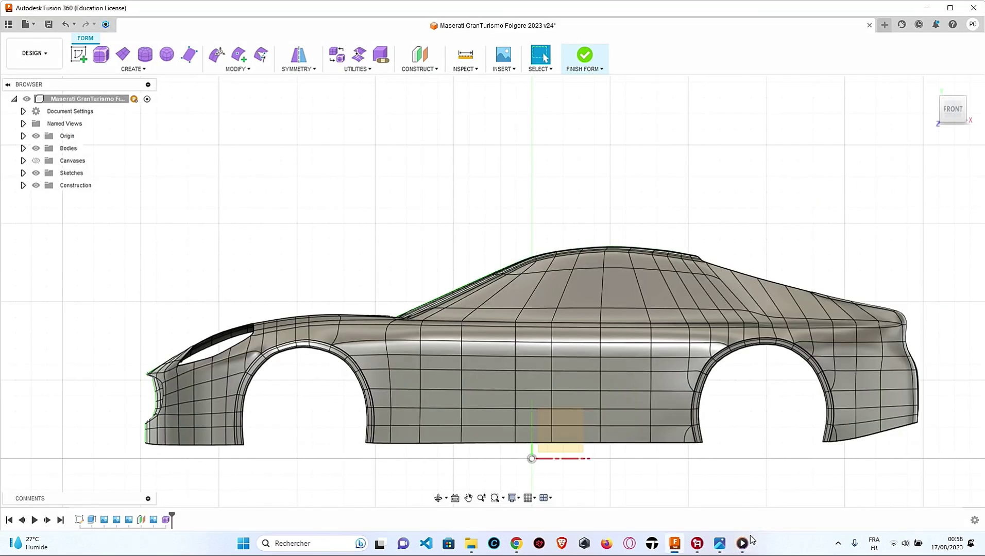
click(752, 539)
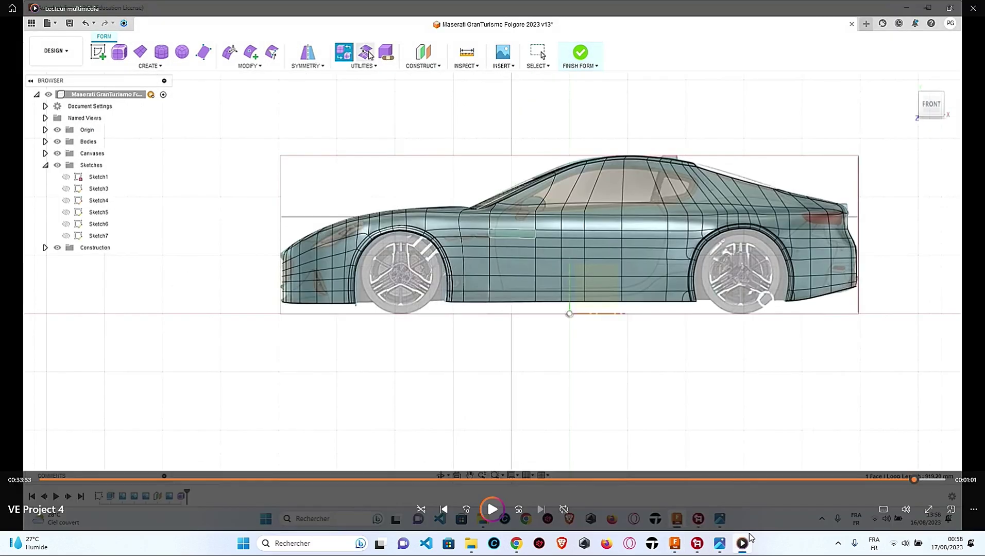
click(750, 539)
click(742, 544)
Rewind to the earlier wheel-arch edit, then return to the Fusion 360 model.
mouse_move(823, 484)
mouse_down()
mouse_move(412, 484)
mouse_move(430, 484)
mouse_up()
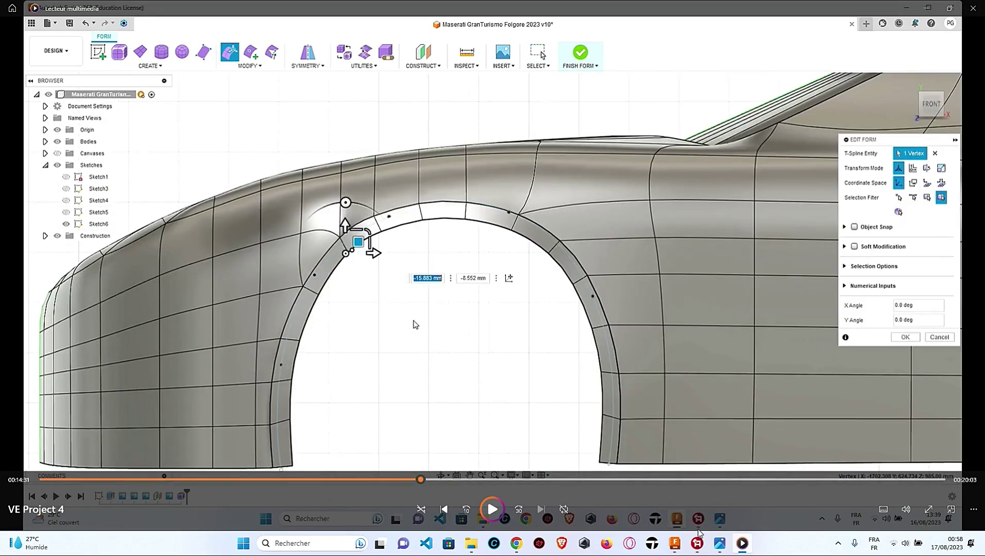
key(alt+Tab)
mouse_move(421, 338)
shift+middle_down()
mouse_move(456, 394)
mouse_move(487, 332)
shift+middle_up()
scroll(455, 394, up, 3)
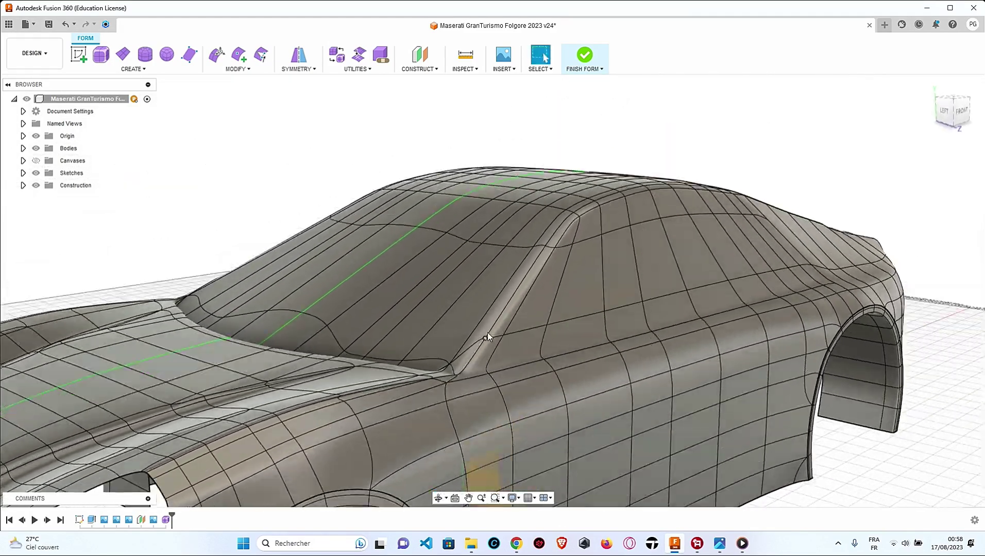
scroll(513, 293, down, 3)
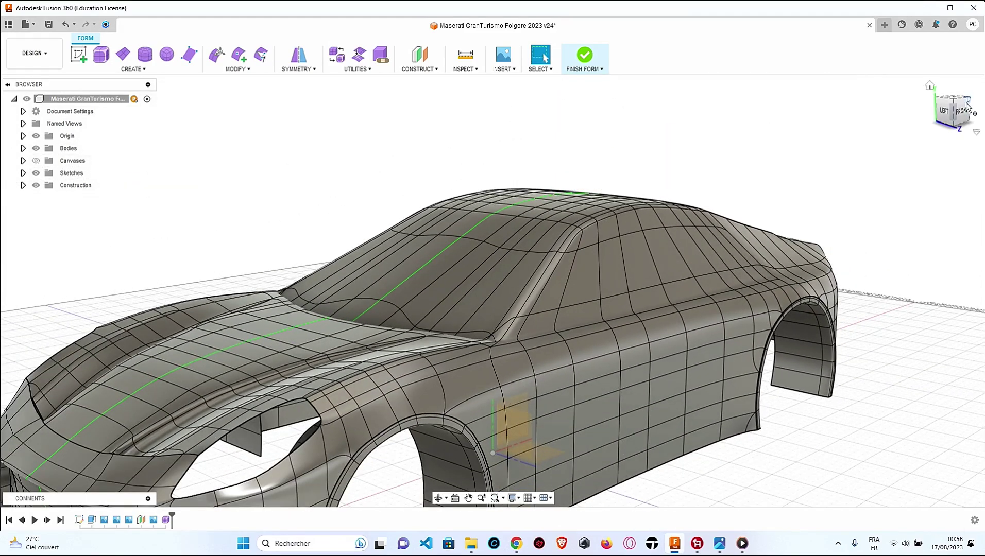
scroll(721, 201, up, 1)
scroll(624, 258, up, 2)
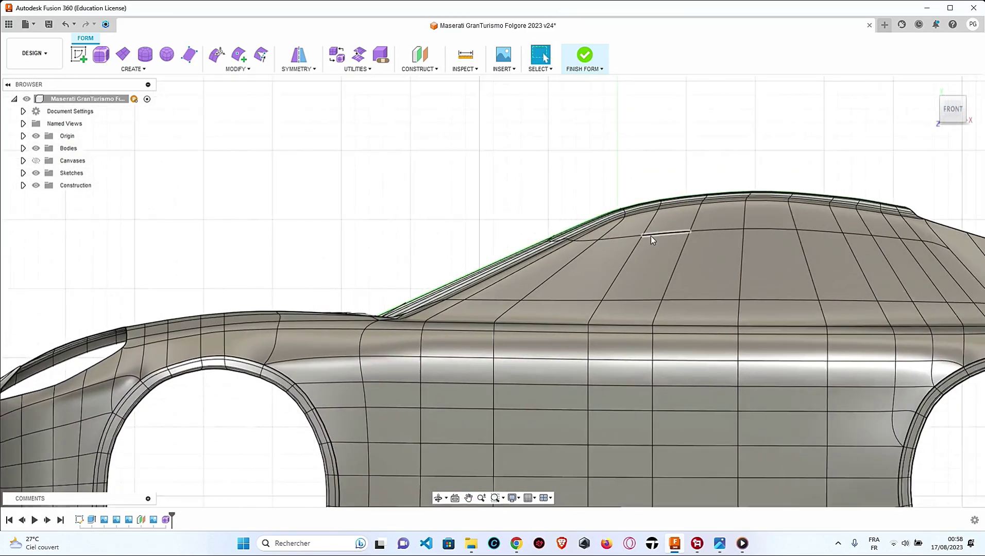
scroll(651, 236, up, 2)
scroll(636, 244, down, 3)
scroll(588, 227, up, 3)
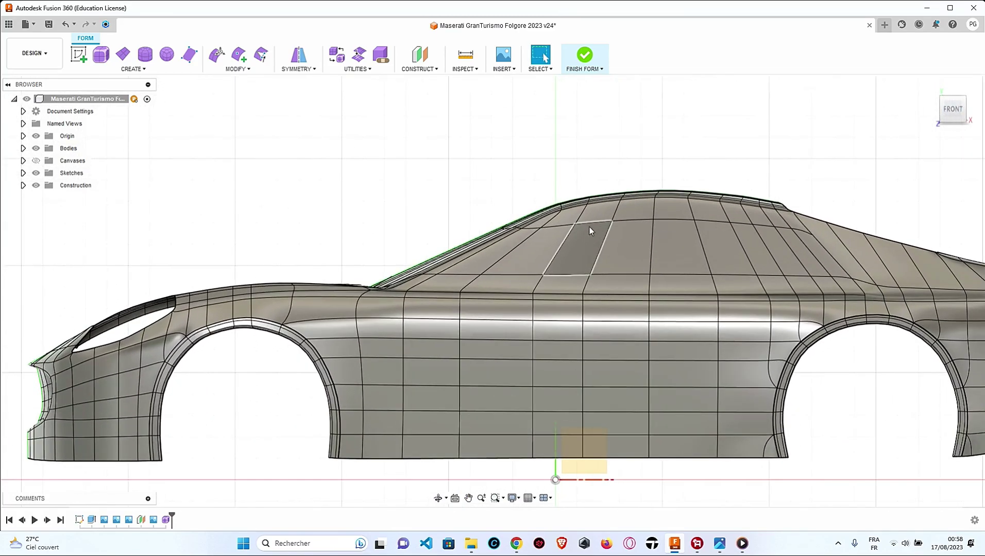
mouse_move(544, 219)
shift+middle_down()
mouse_move(713, 230)
mouse_move(675, 253)
mouse_move(736, 526)
shift+middle_up()
click(719, 543)
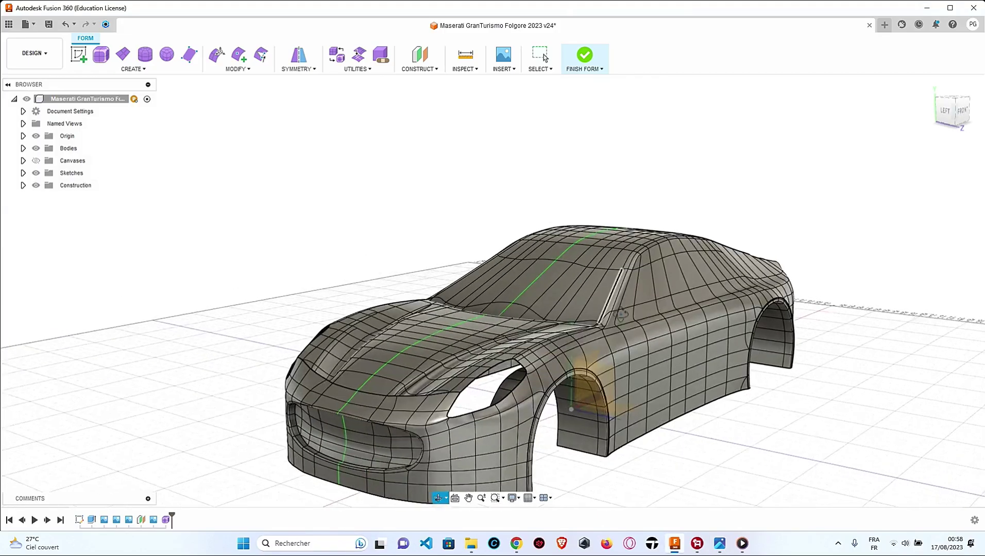
click(742, 543)
click(973, 8)
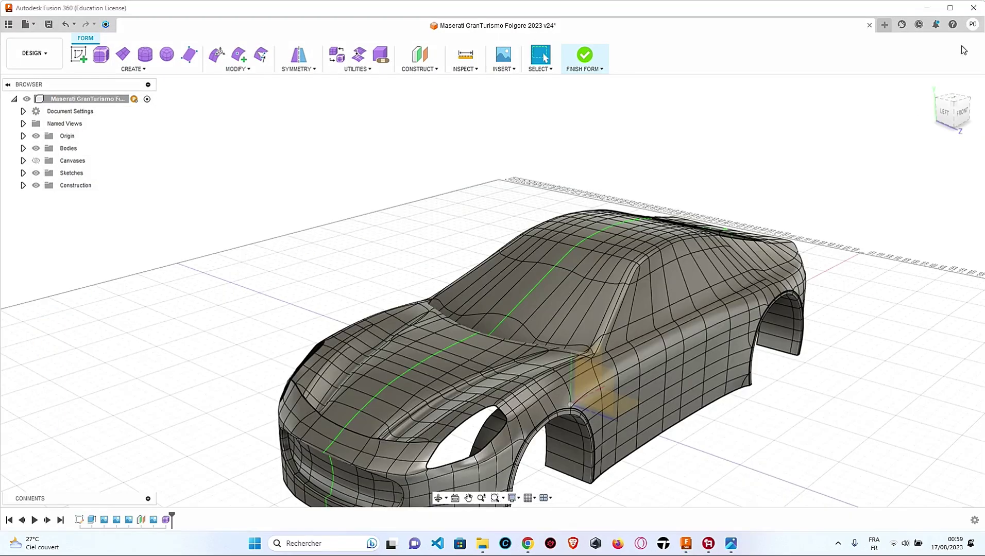
mouse_move(574, 343)
shift+middle_down()
mouse_move(526, 344)
mouse_move(472, 219)
shift+middle_up()
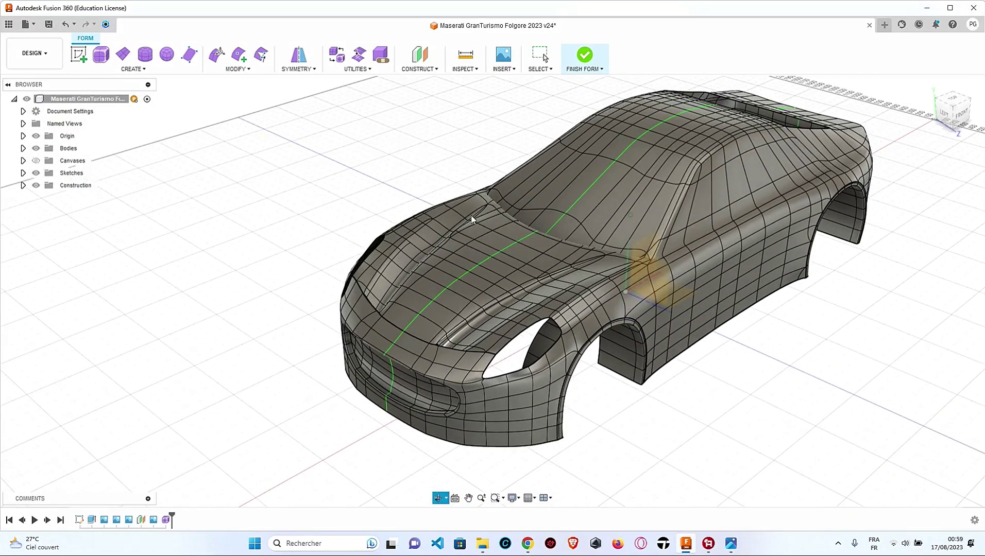
Switch the body to box display and zoom in on the front-left fender.
click(336, 54)
click(535, 213)
key(Return)
scroll(459, 342, up, 2)
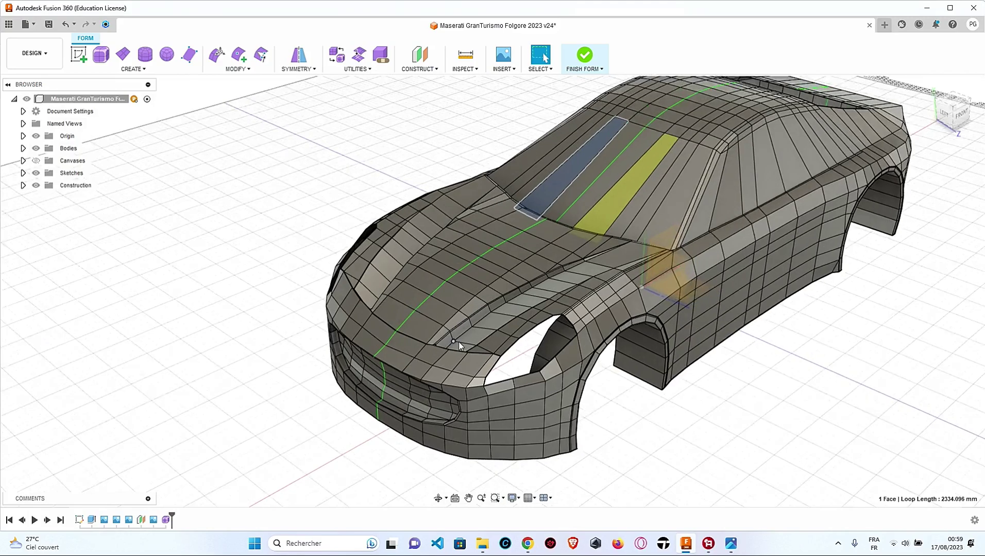
scroll(477, 357, up, 4)
shift+middle_drag(476, 356, 513, 351)
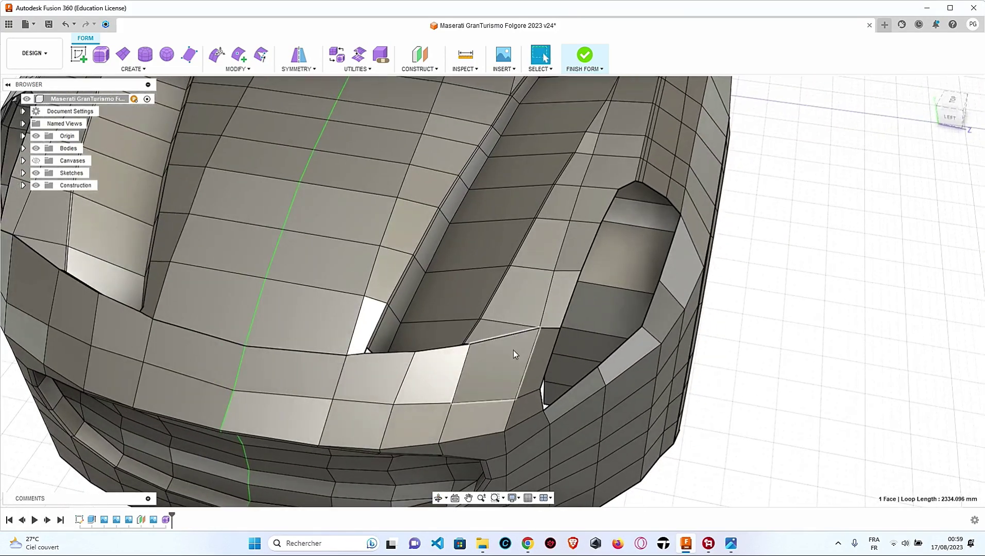
scroll(513, 350, down, 5)
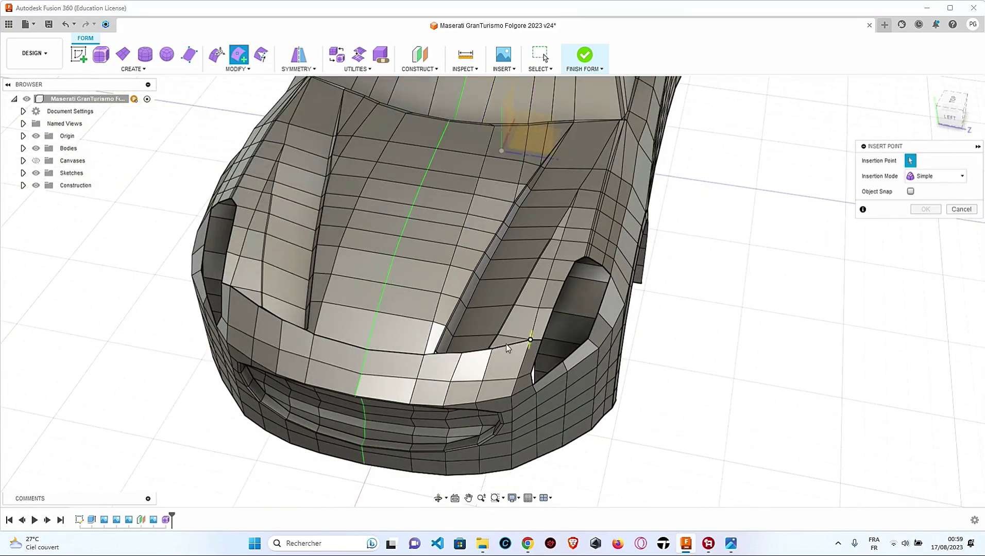
Confirm the new front edge, then select it and check its edge actions.
key(Escape)
click(467, 352)
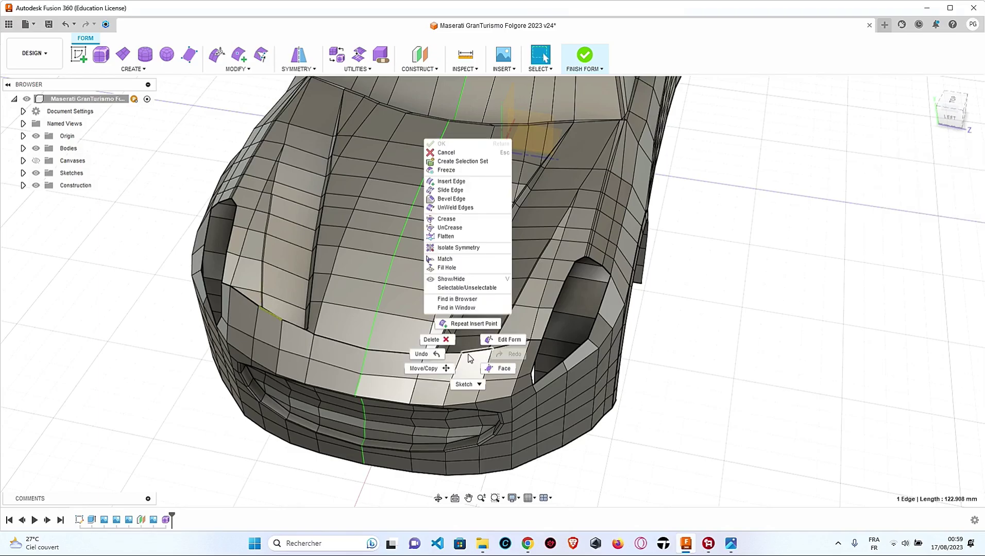
right_click(467, 356)
click(463, 220)
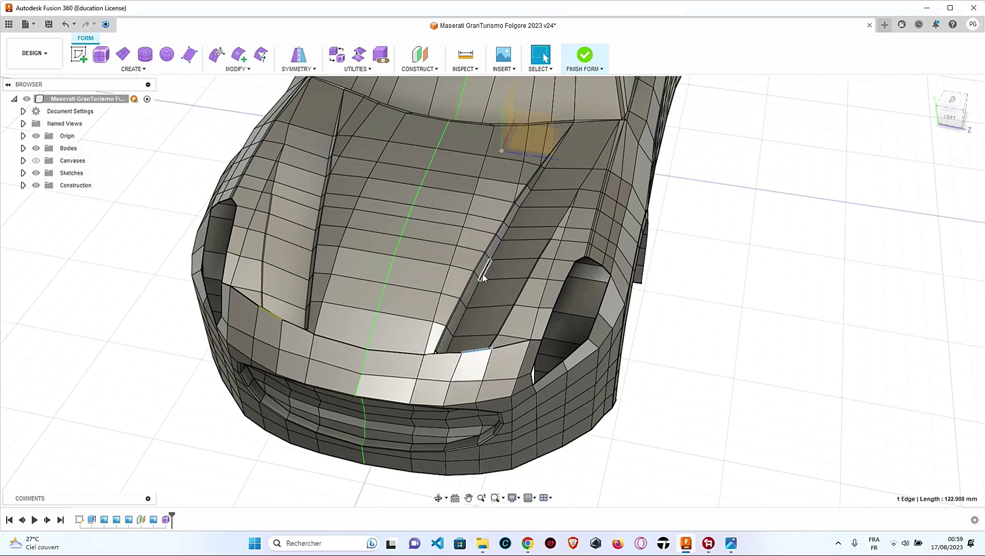
Insert points on the lower front bumper to split its faces with a new edge.
shift+middle_drag(483, 273, 531, 234)
scroll(531, 233, up, 3)
scroll(428, 259, up, 2)
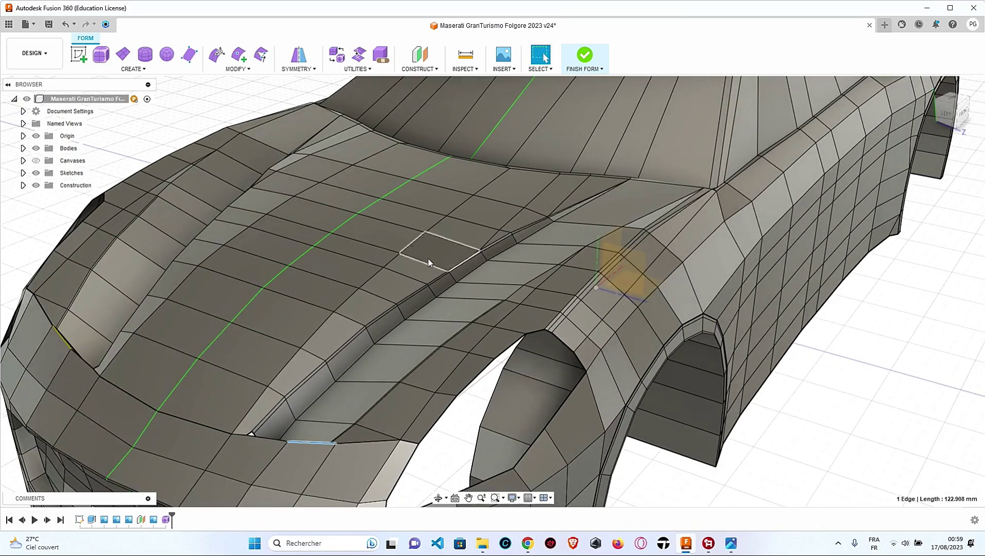
shift+middle_drag(263, 422, 263, 422)
shift+middle_drag(247, 427, 228, 440)
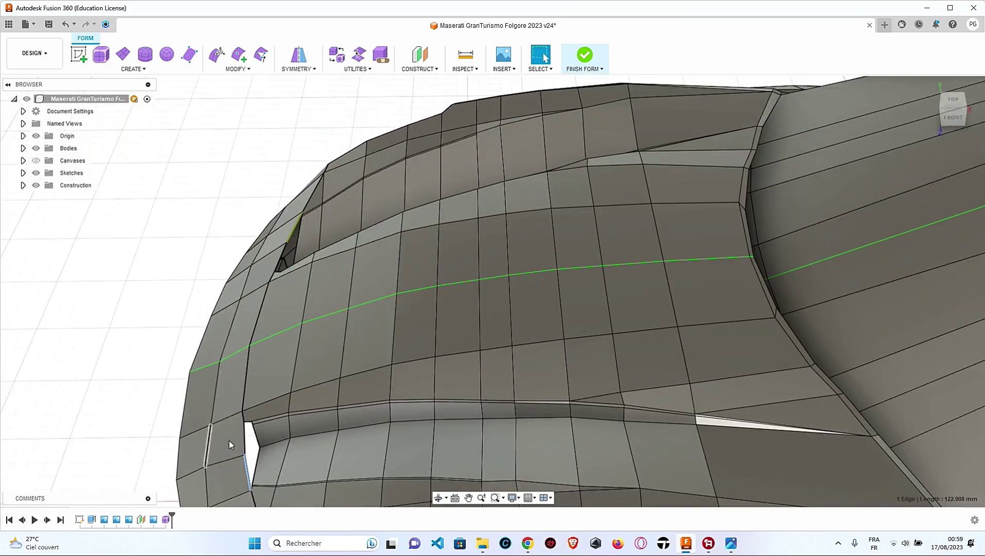
middle_drag(292, 410, 359, 317)
click(238, 53)
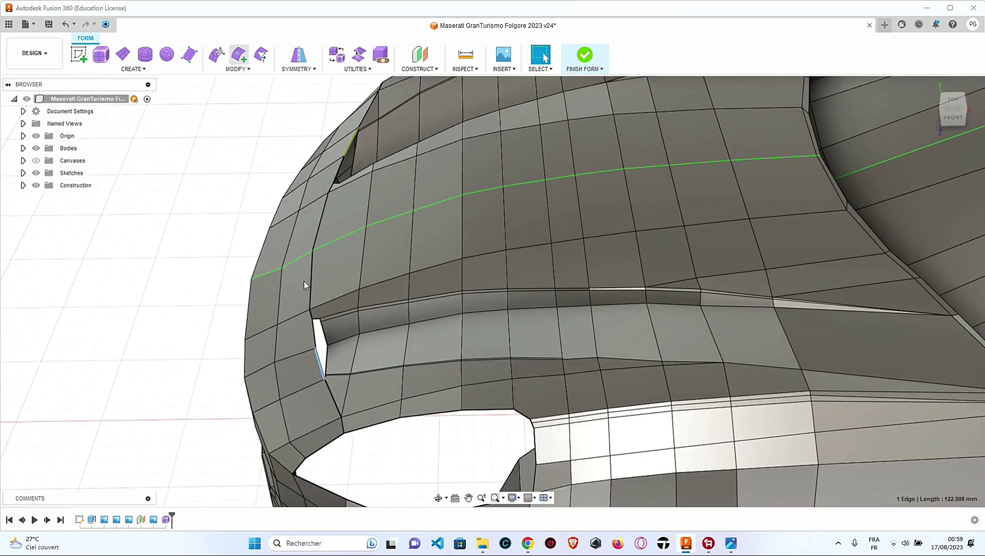
click(333, 374)
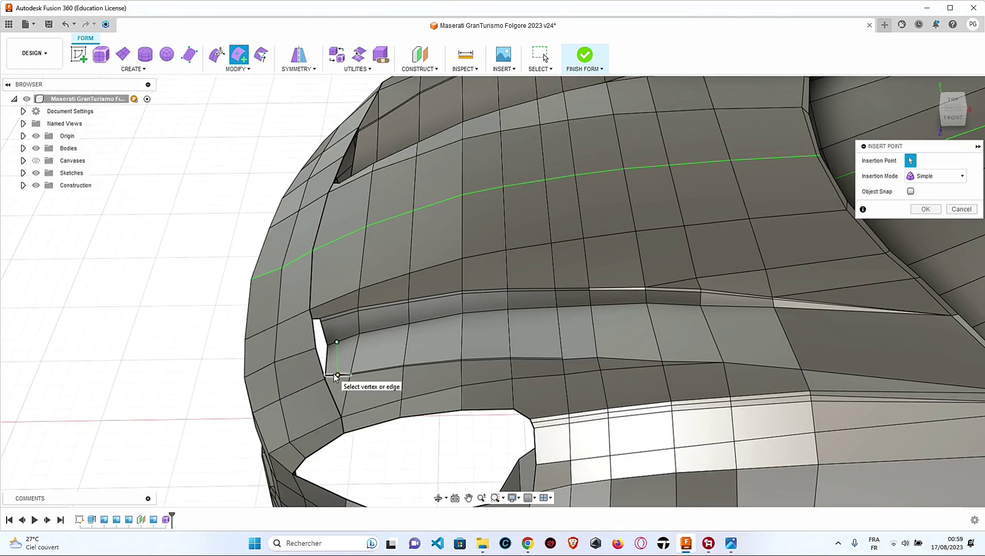
key(Return)
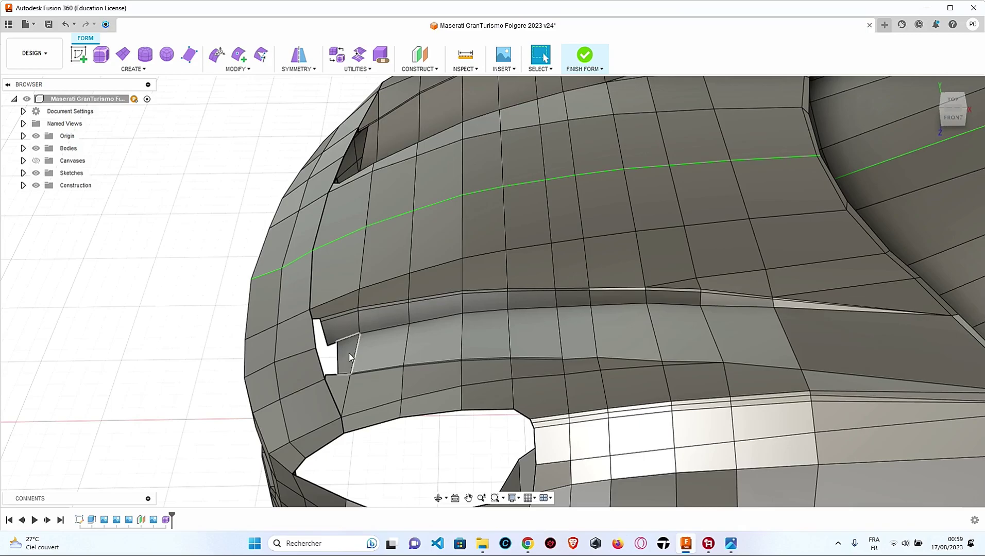
mouse_move(341, 363)
shift+middle_down()
mouse_move(451, 314)
mouse_move(466, 290)
mouse_move(479, 290)
mouse_move(438, 356)
mouse_move(460, 295)
mouse_move(438, 335)
shift+middle_up()
scroll(431, 347, down, 3)
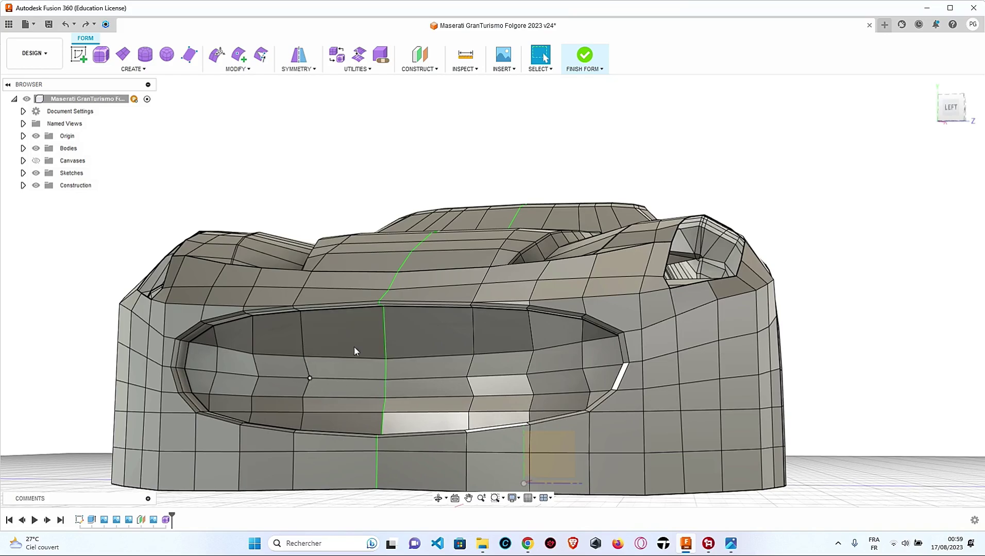
Select eight hood faces and start Edit Form on them.
mouse_move(354, 348)
shift+middle_down()
mouse_move(384, 366)
mouse_move(433, 201)
mouse_move(487, 384)
shift+middle_up()
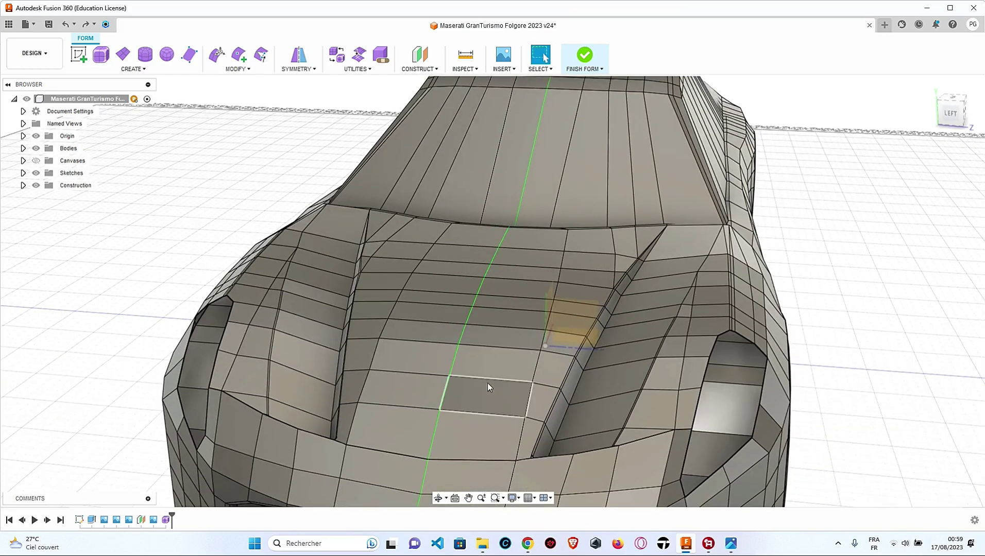
click(487, 387)
shift+click(498, 357)
shift+click(446, 358)
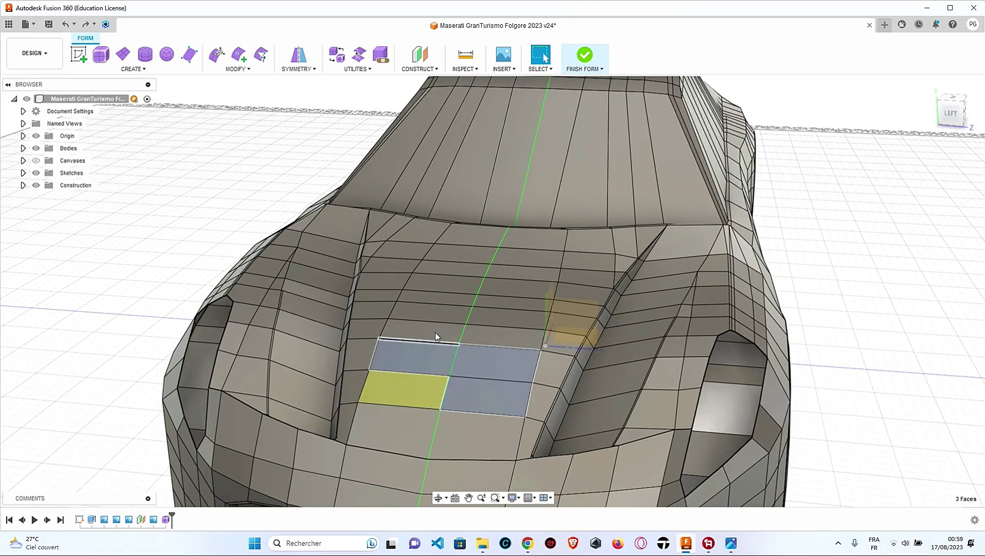
shift+click(435, 333)
shift+click(493, 321)
shift+click(456, 316)
shift+click(427, 392)
right_click(510, 324)
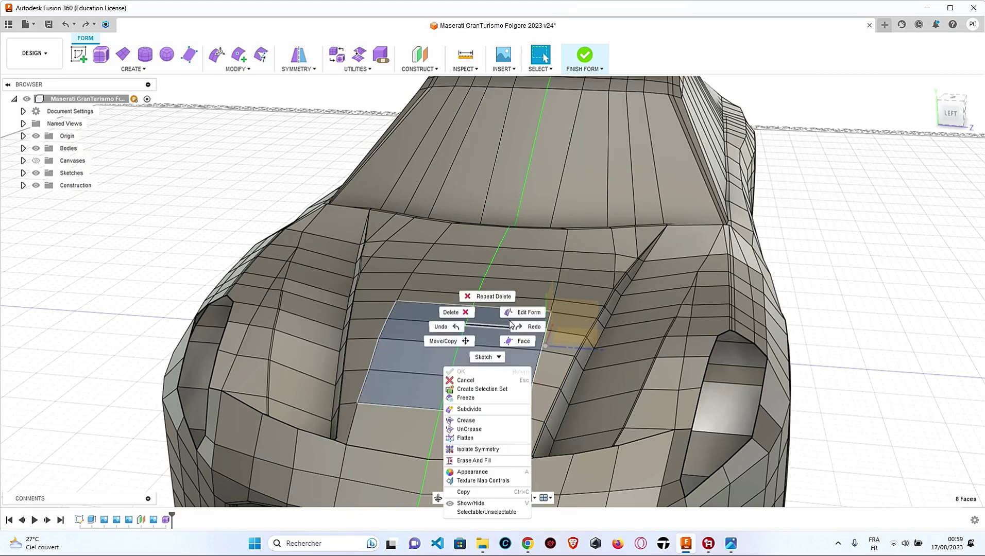
click(528, 313)
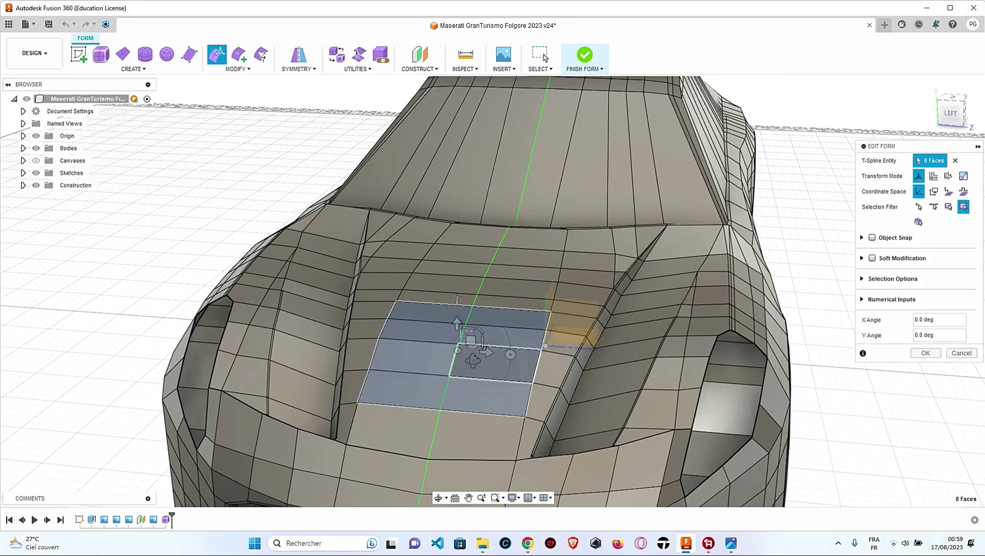
Scale the eight hood faces inward and push them about 50 mm down.
shift+middle_drag(470, 340, 463, 347)
scroll(464, 347, up, 3)
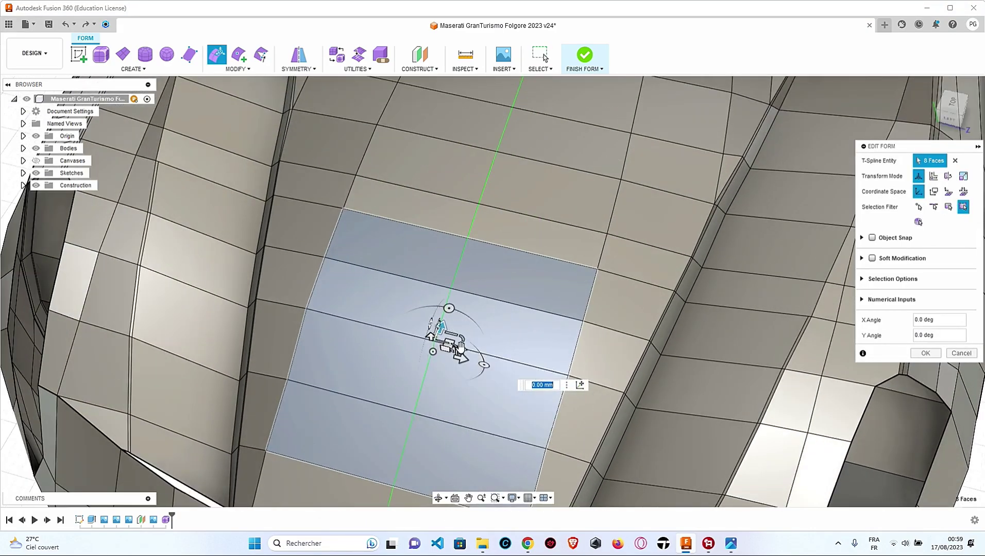
mouse_move(460, 348)
mouse_down()
mouse_move(454, 335)
mouse_move(443, 348)
mouse_up()
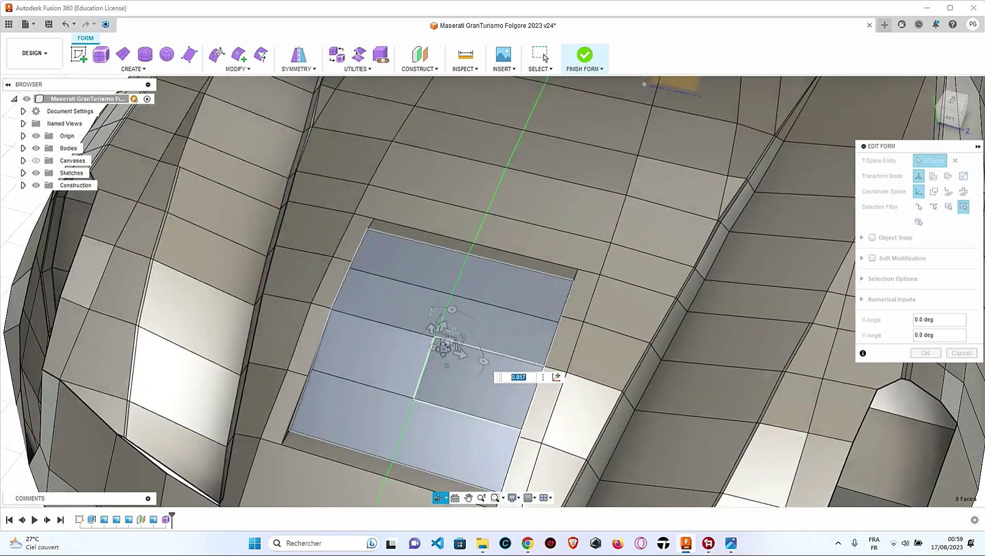
shift+middle_drag(443, 348, 439, 340)
drag(433, 315, 433, 341)
mouse_move(446, 352)
shift+middle_down()
mouse_move(310, 294)
mouse_move(375, 323)
shift+middle_up()
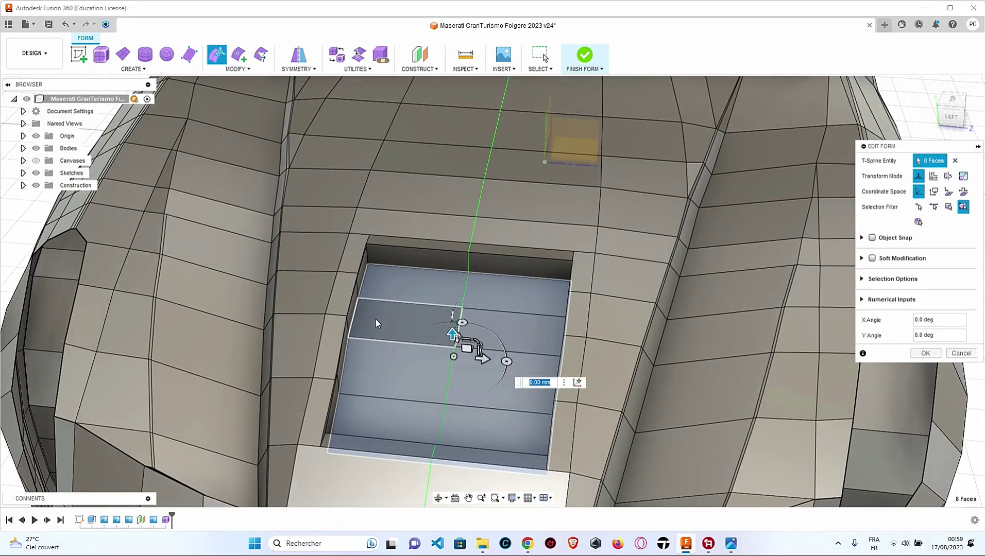
key(Escape)
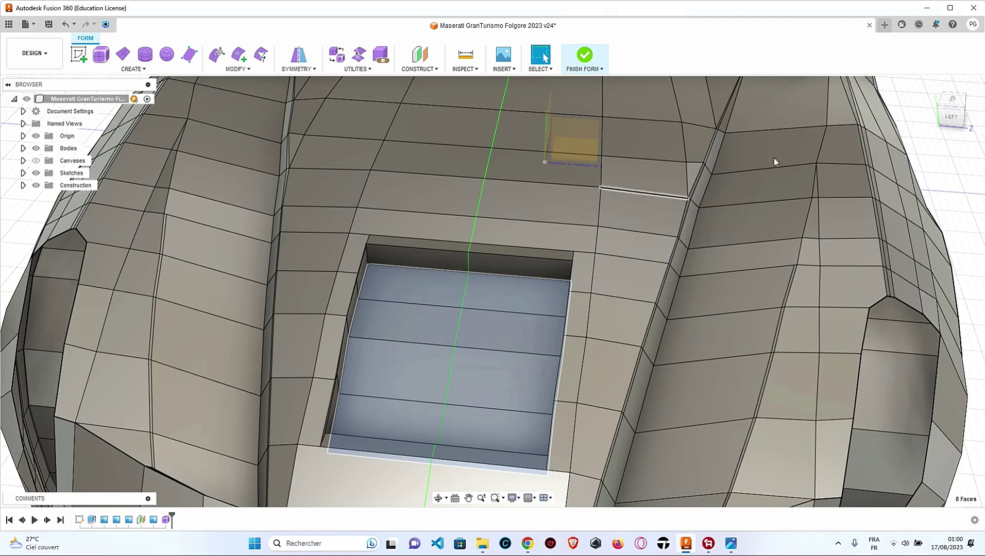
shift+middle_drag(548, 317, 745, 216)
Weld each lower recess vertex onto its matching rim vertex.
key(Escape)
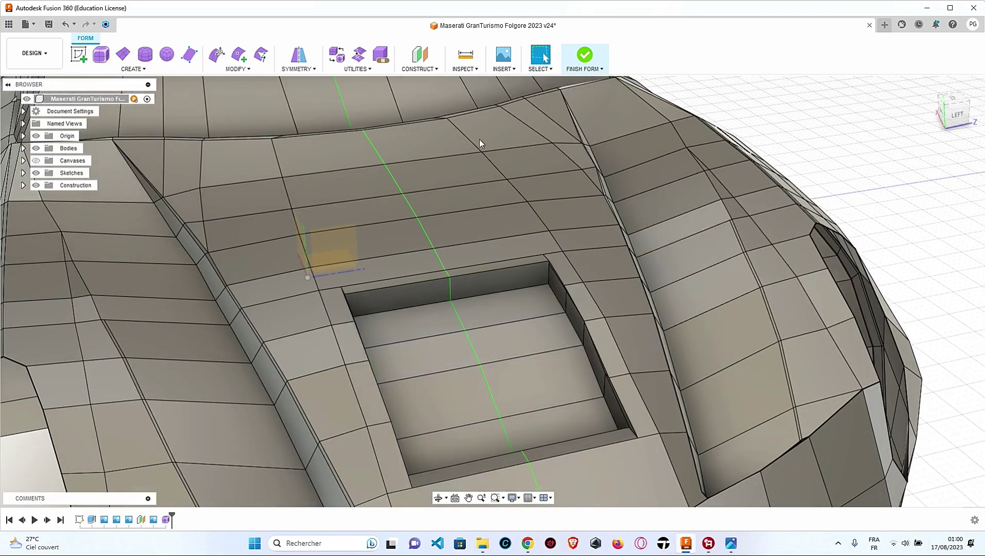
click(262, 62)
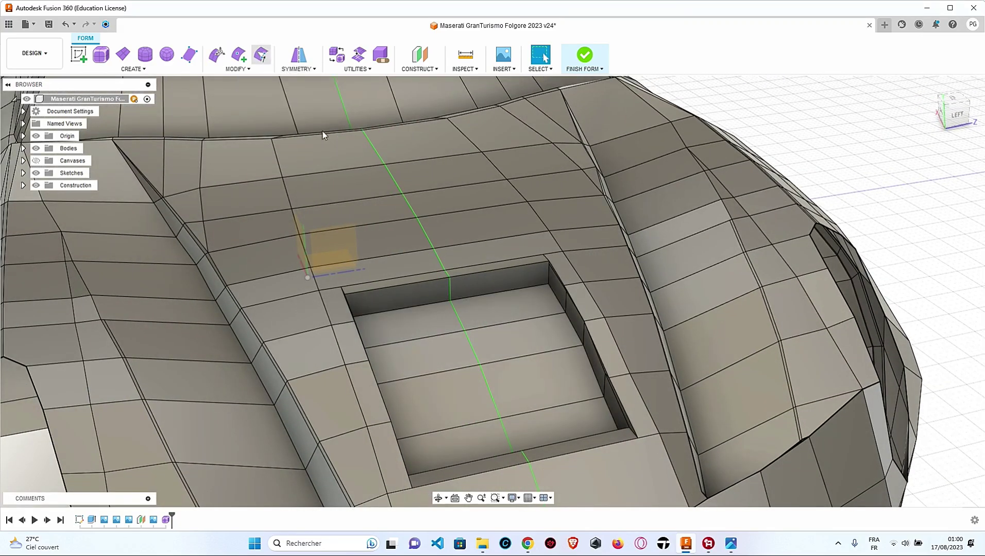
scroll(550, 287, up, 2)
click(546, 281)
click(548, 254)
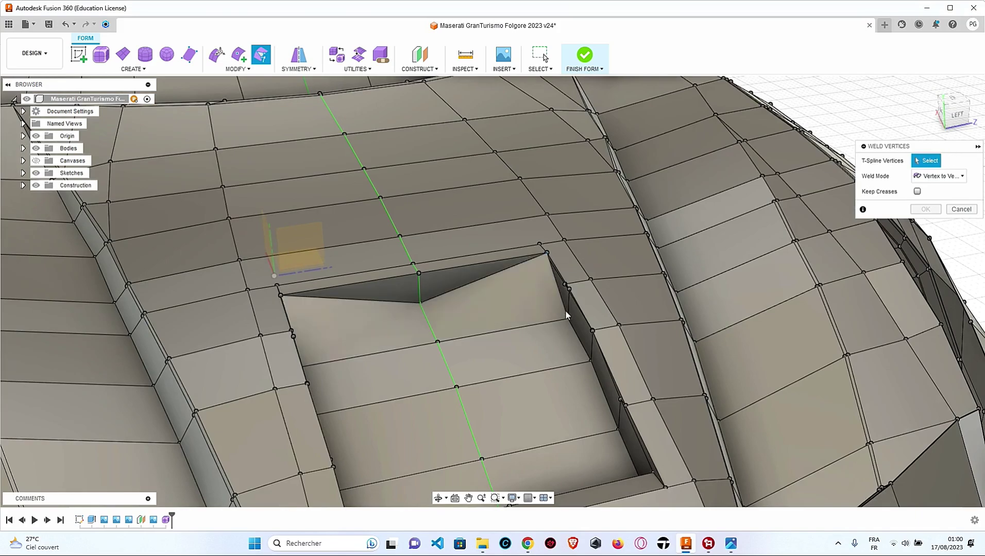
click(569, 290)
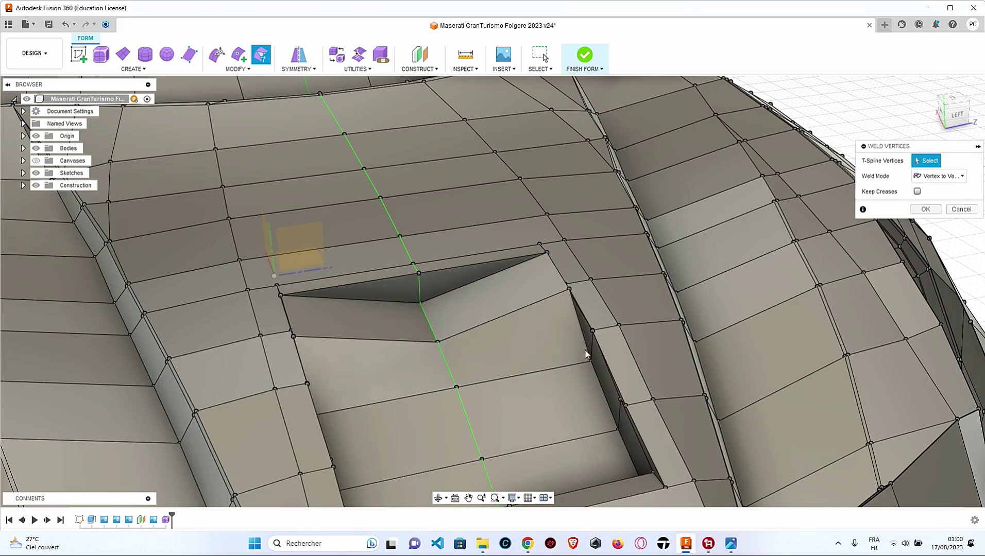
click(591, 361)
click(620, 400)
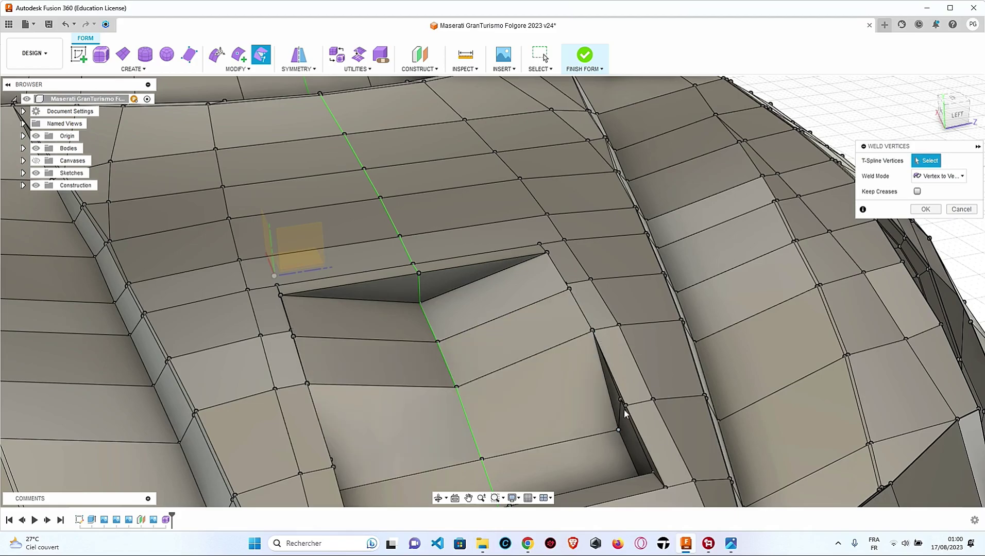
click(620, 400)
scroll(519, 360, down, 3)
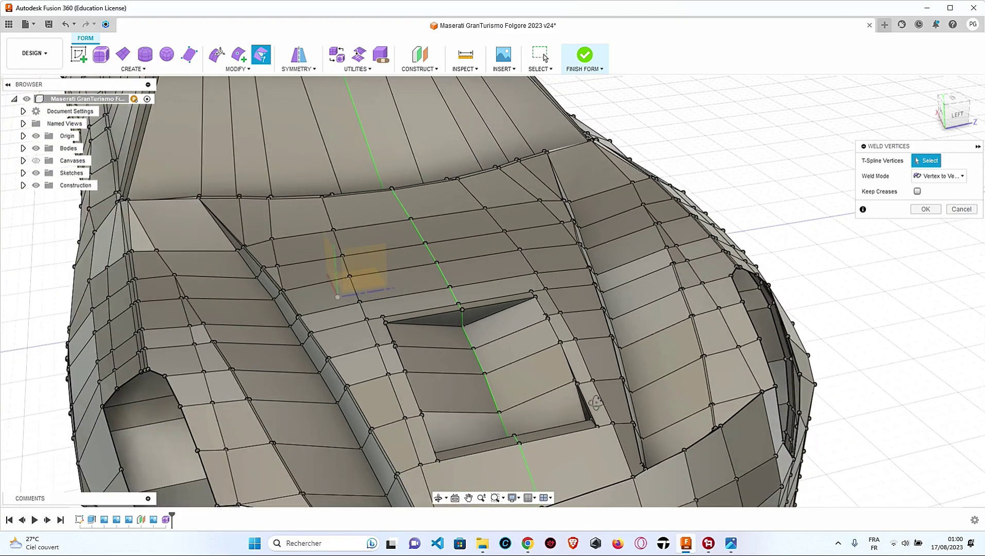
shift+middle_drag(596, 403, 600, 363)
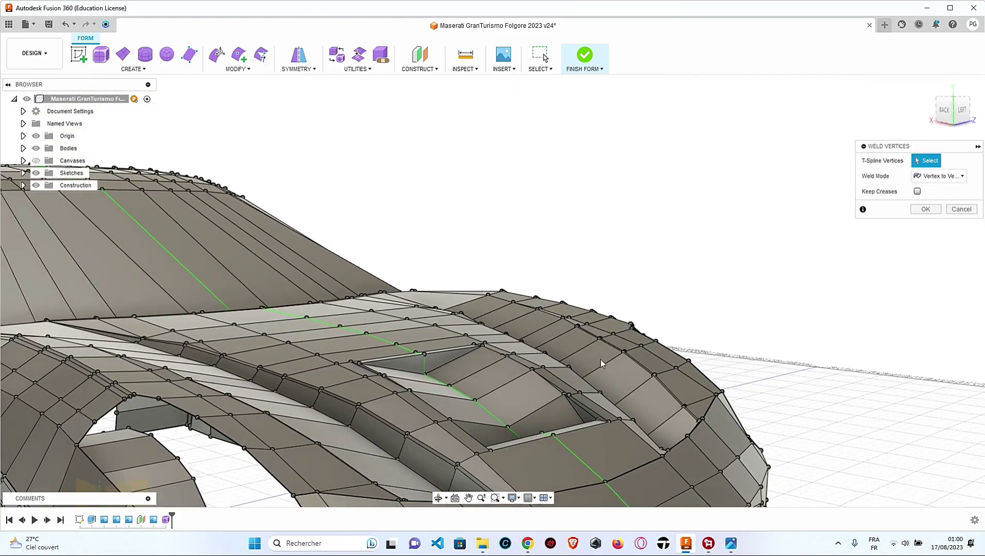
key(Escape)
Select a hood vent face and orbit to a front-left view.
click(518, 382)
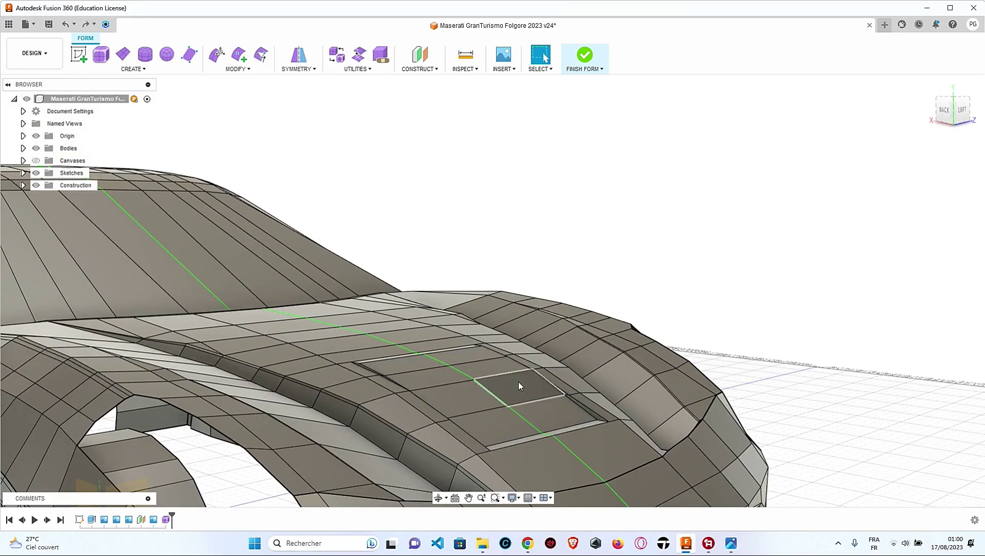
click(494, 403)
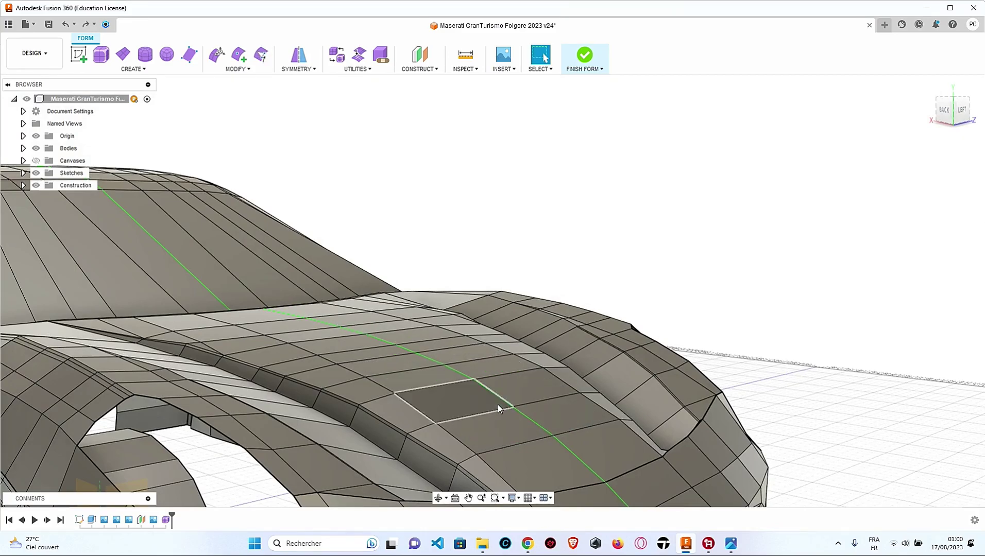
scroll(497, 405, down, 3)
mouse_move(483, 393)
shift+middle_down()
mouse_move(428, 390)
mouse_move(470, 369)
mouse_move(513, 315)
shift+middle_up()
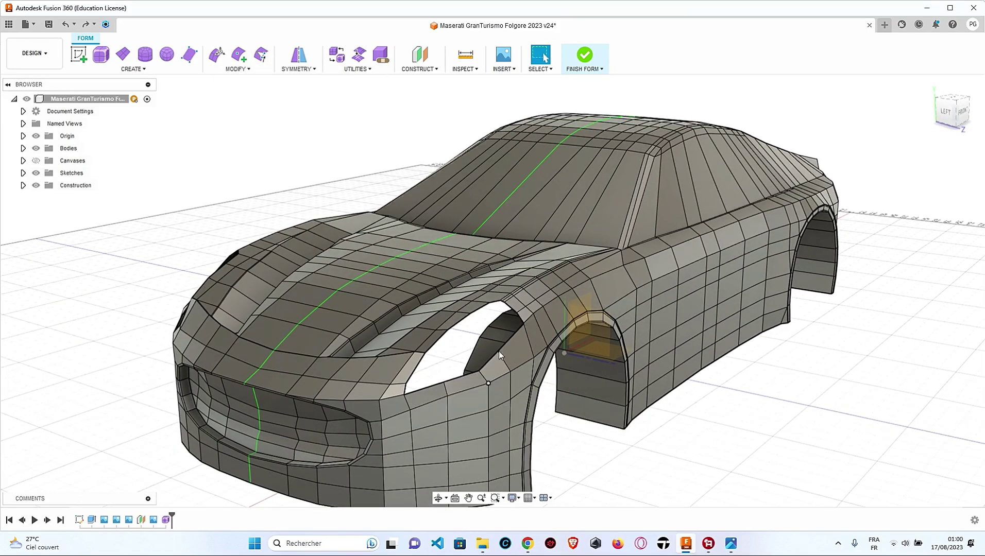
Snap to the front view, show the Canvases reference, and zoom toward the grille.
mouse_move(459, 369)
shift+middle_down()
mouse_move(671, 383)
mouse_move(947, 184)
shift+middle_up()
click(953, 112)
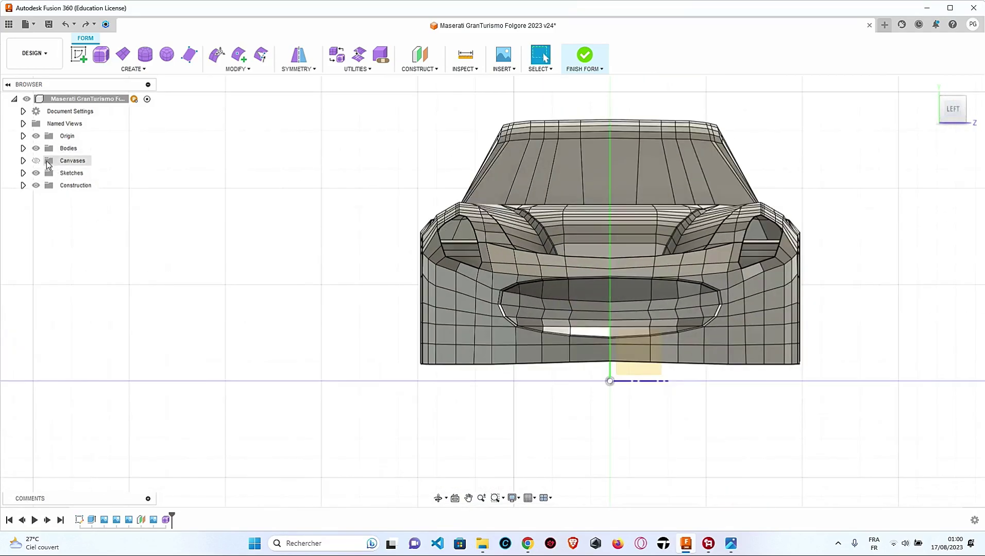
click(47, 161)
scroll(540, 353, up, 3)
scroll(484, 366, up, 2)
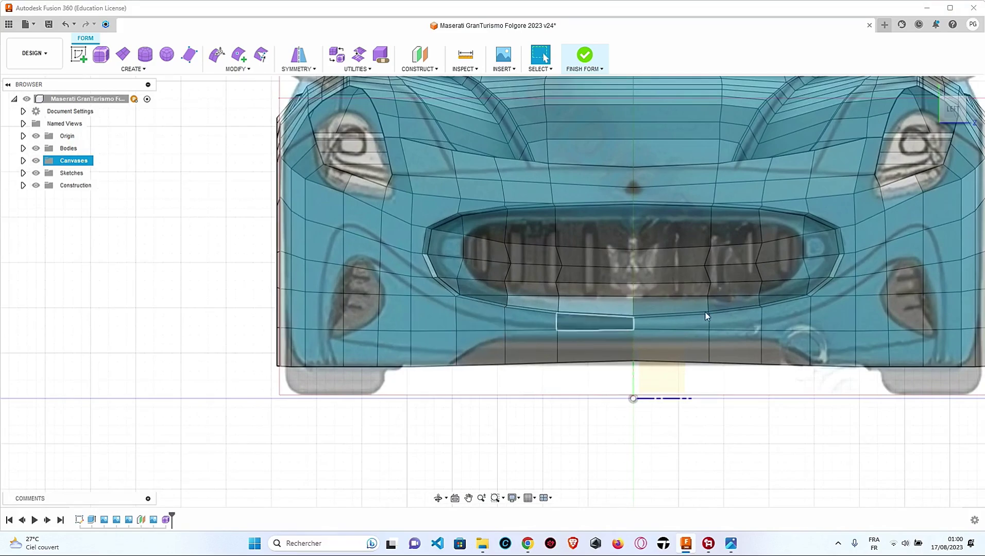
View the third, head-on front Maserati photo in Photos, then return to the Fusion 360 model.
click(729, 547)
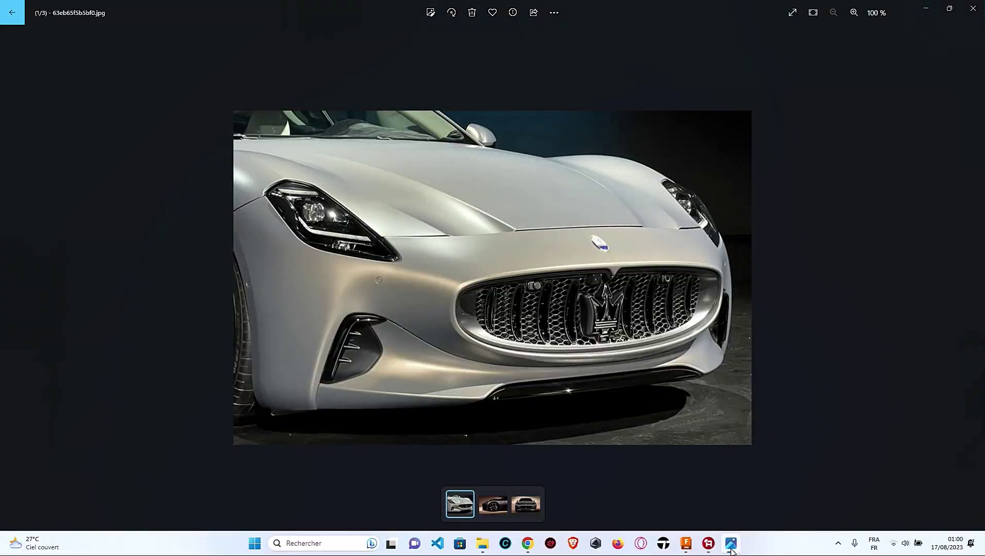
click(525, 508)
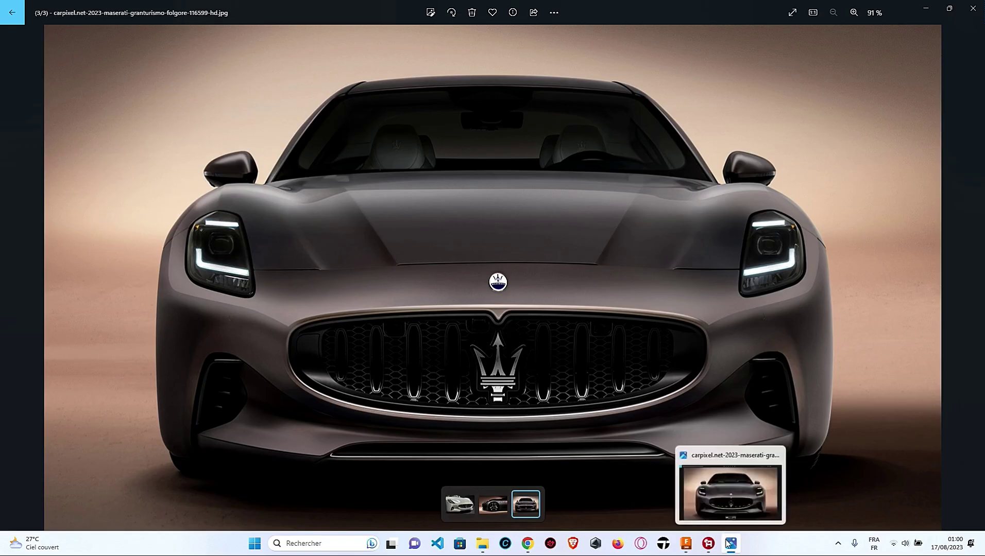
click(686, 543)
scroll(644, 417, up, 2)
scroll(598, 422, up, 2)
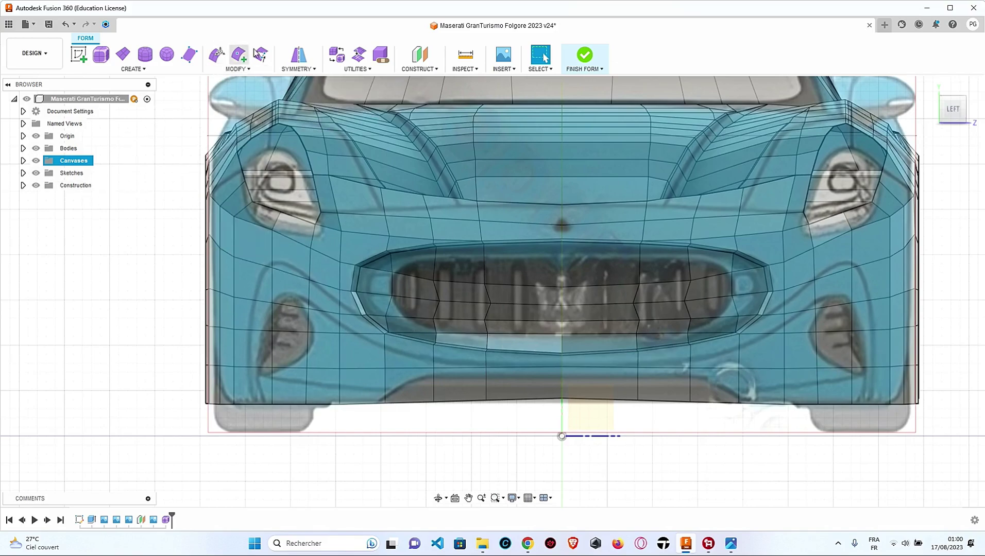
Compare against the front reference photo and cancel the started Insert Point command.
click(239, 54)
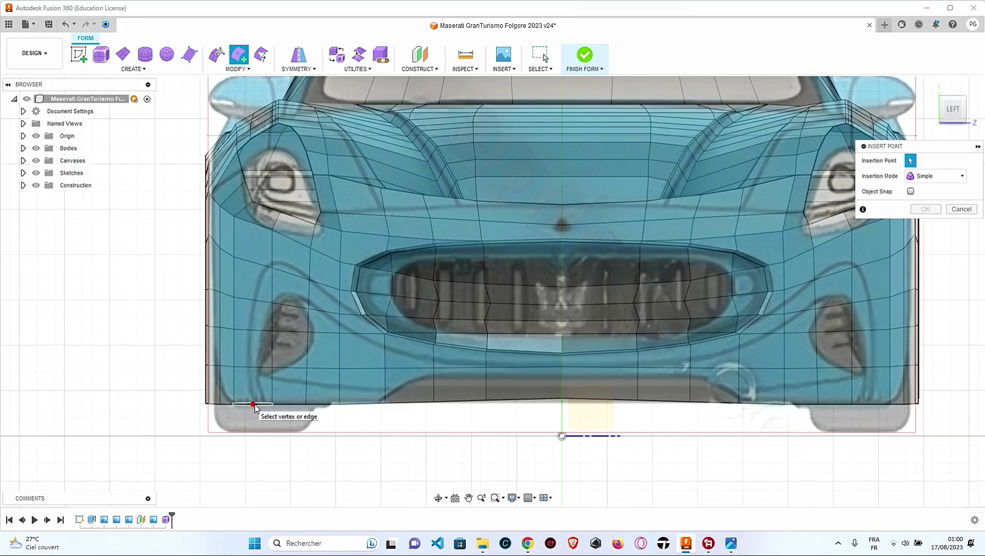
click(730, 543)
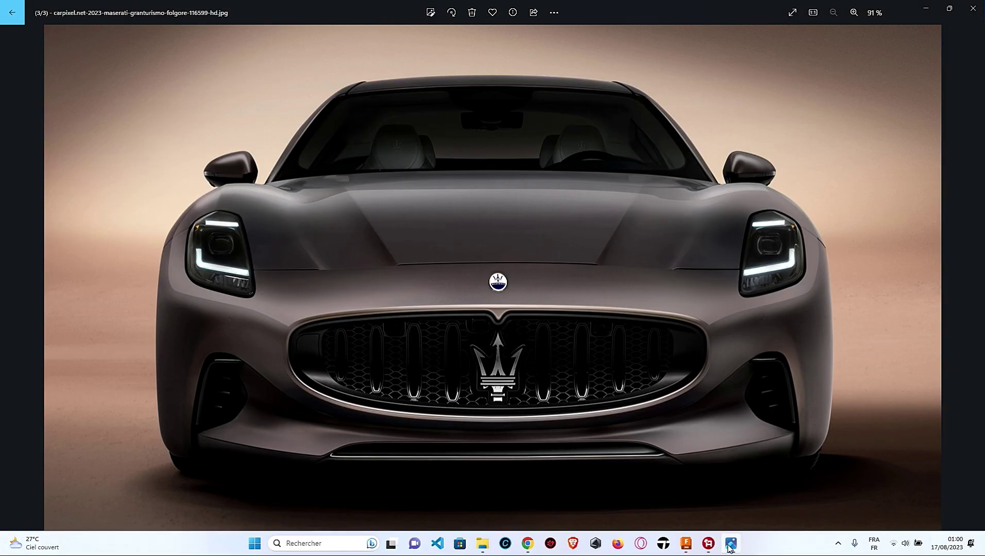
click(729, 547)
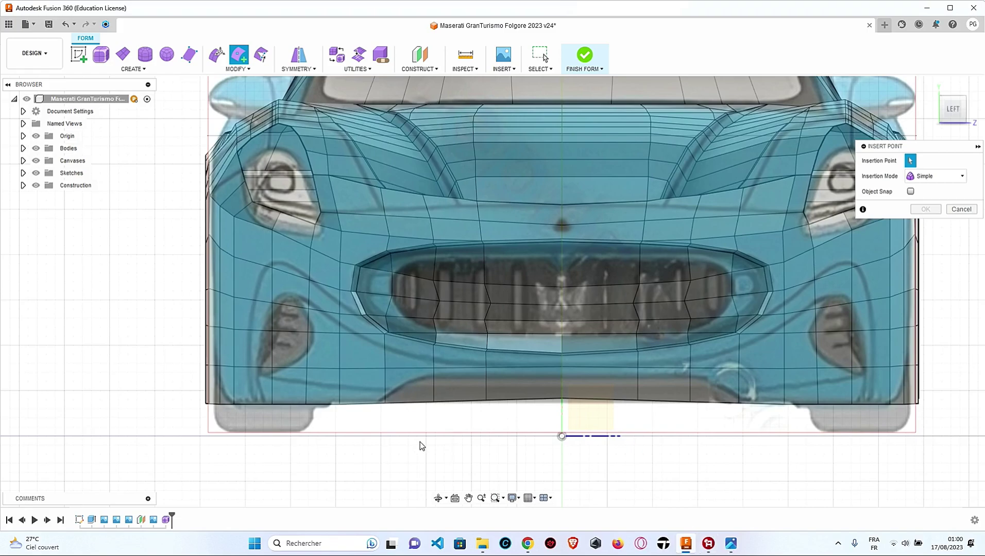
key(Escape)
Select the 23-edge loop along the front bumper's bottom and orbit to an angled front view.
drag(217, 416, 231, 428)
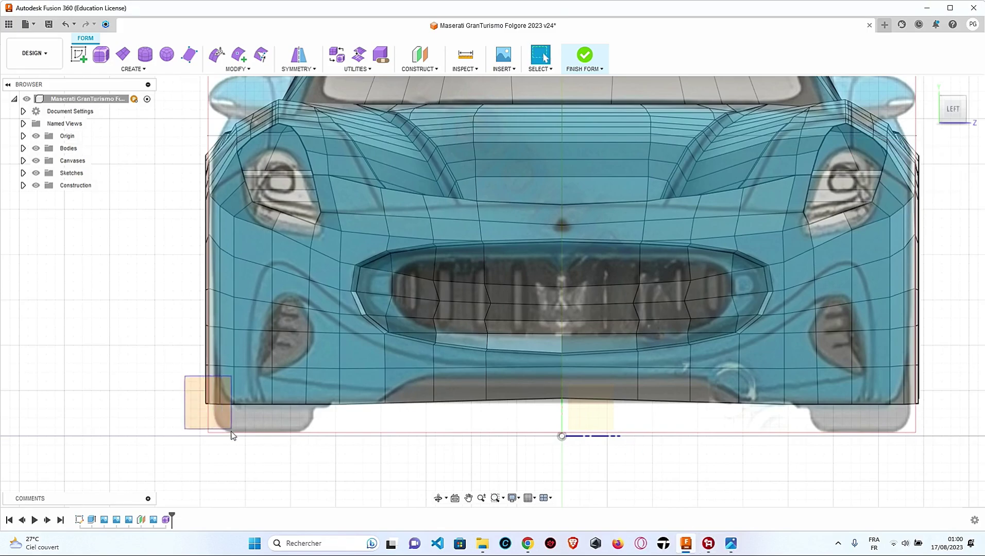
double_click(219, 407)
scroll(229, 419, up, 3)
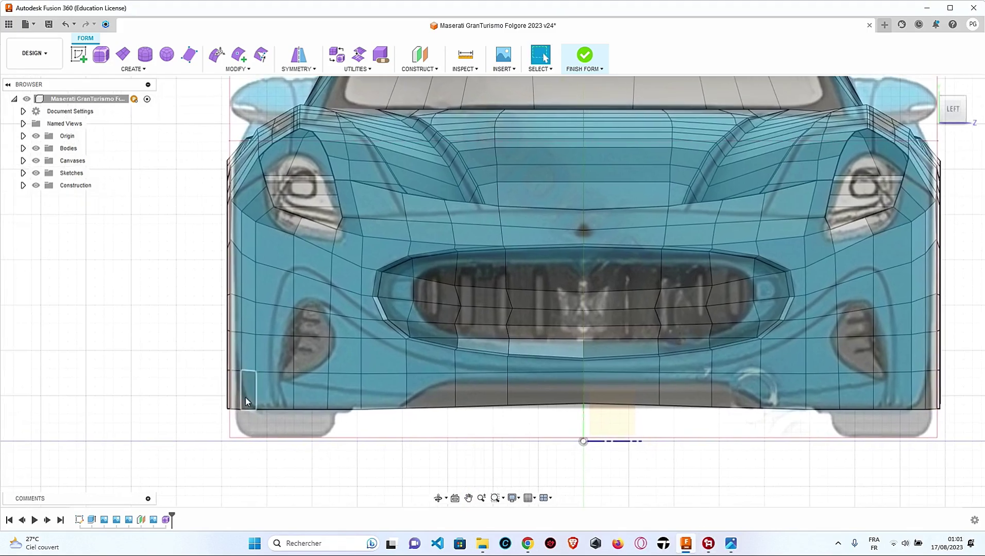
mouse_move(246, 397)
shift+middle_down()
mouse_move(253, 417)
mouse_move(209, 401)
shift+middle_up()
scroll(253, 417, down, 5)
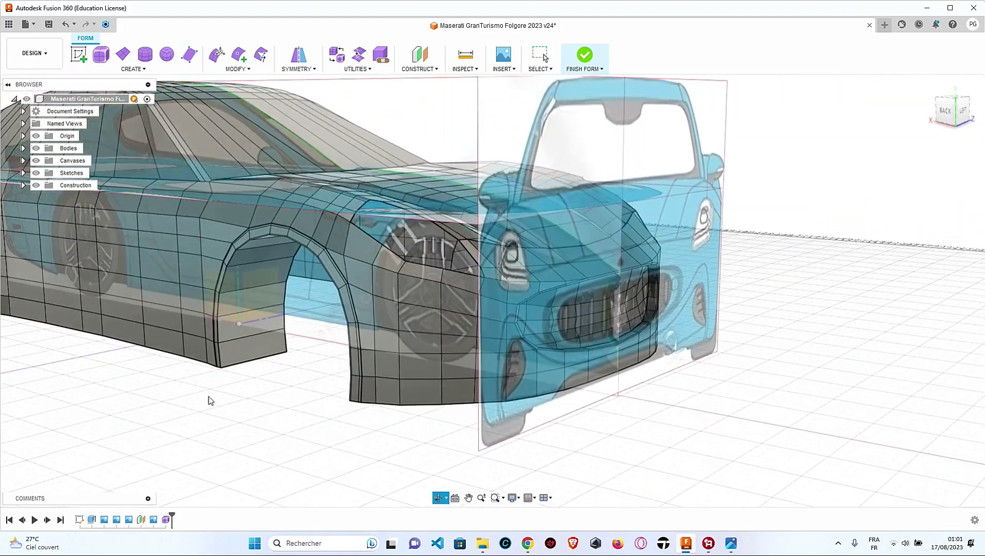
scroll(358, 424, up, 3)
Open the silver Maserati front close-up as a single image instead of the three-photo comparison.
click(729, 545)
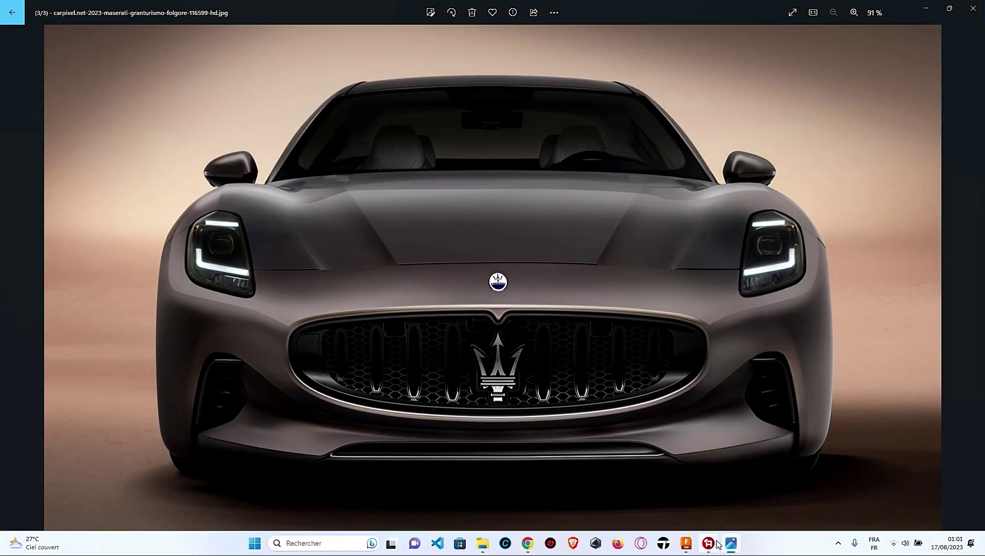
key(Escape)
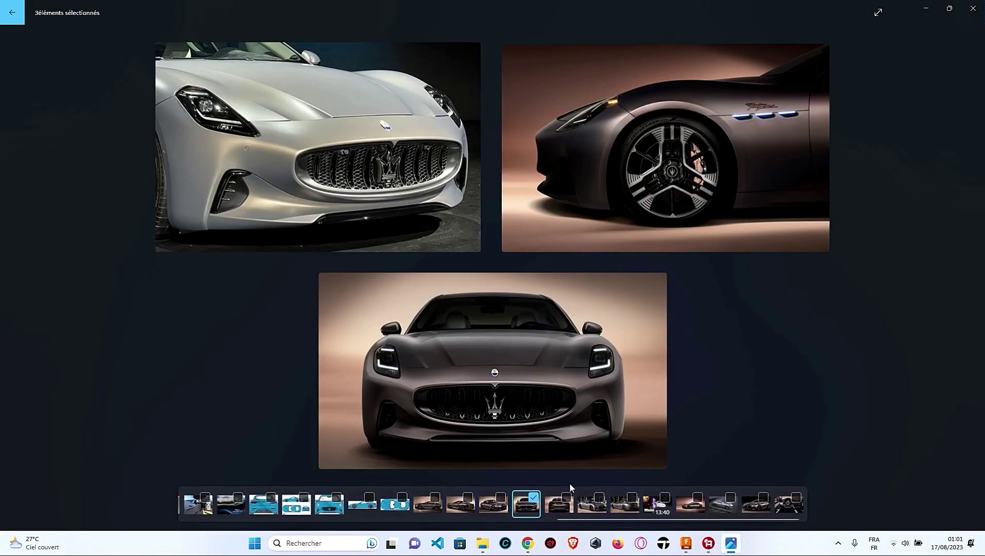
mouse_move(604, 220)
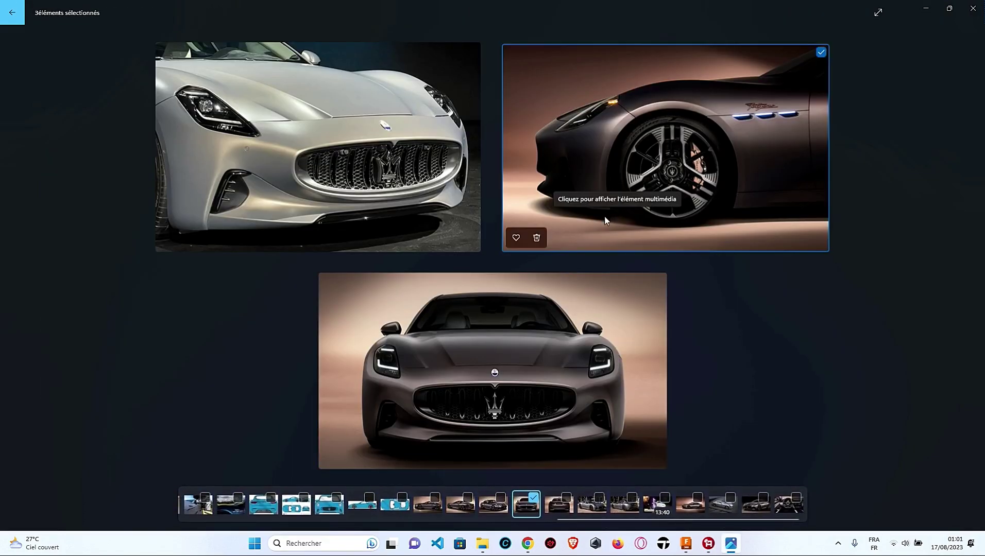
click(732, 543)
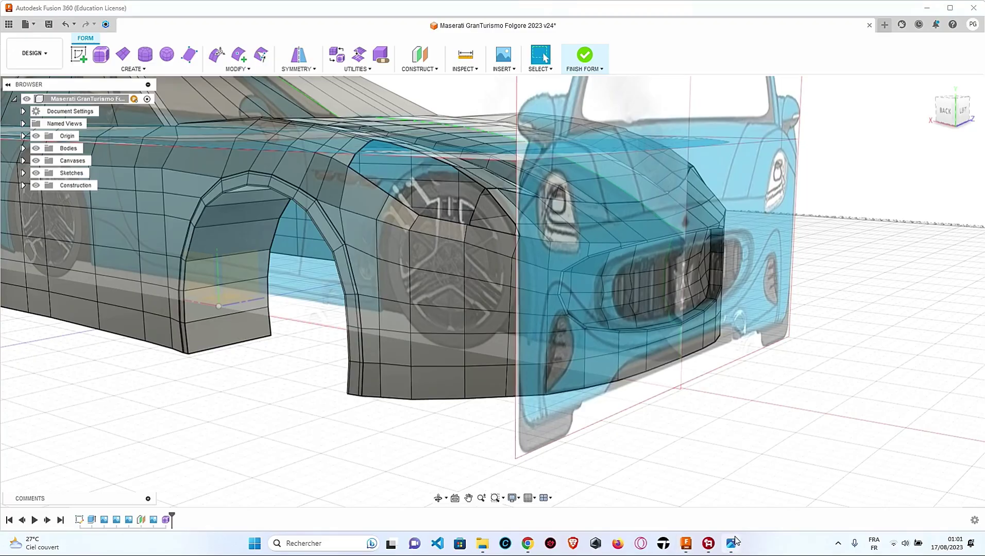
click(732, 543)
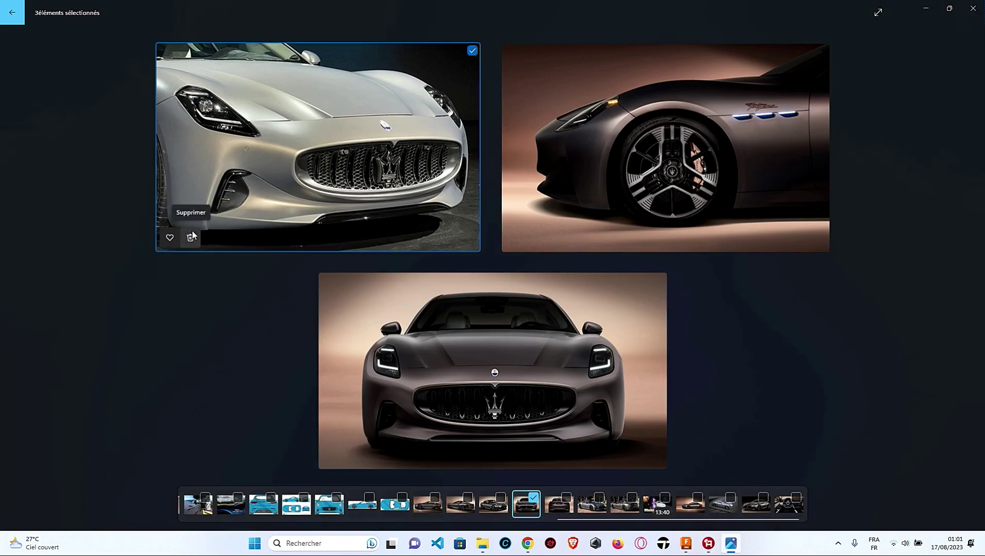
key(alt+Tab)
key(alt+Tab)
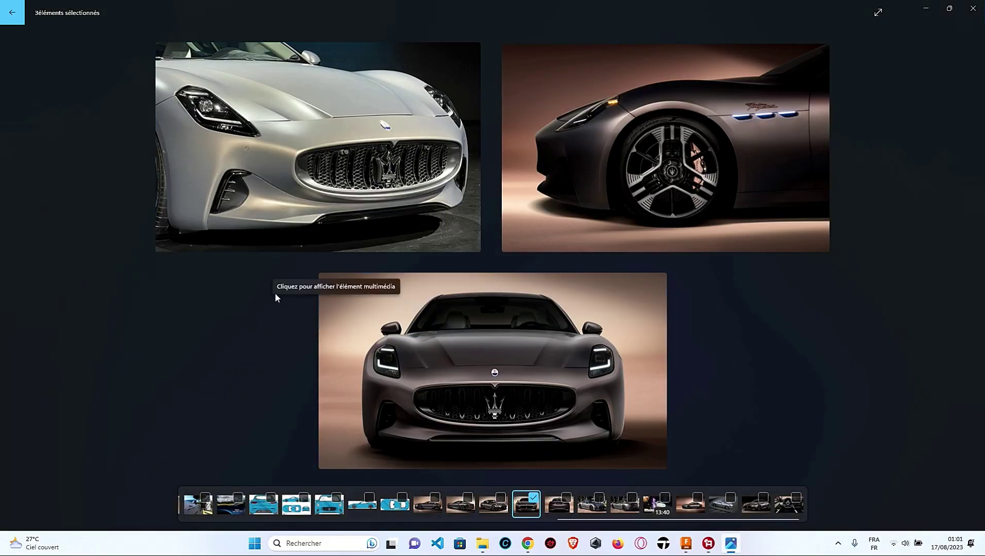
mouse_move(317, 146)
click(184, 227)
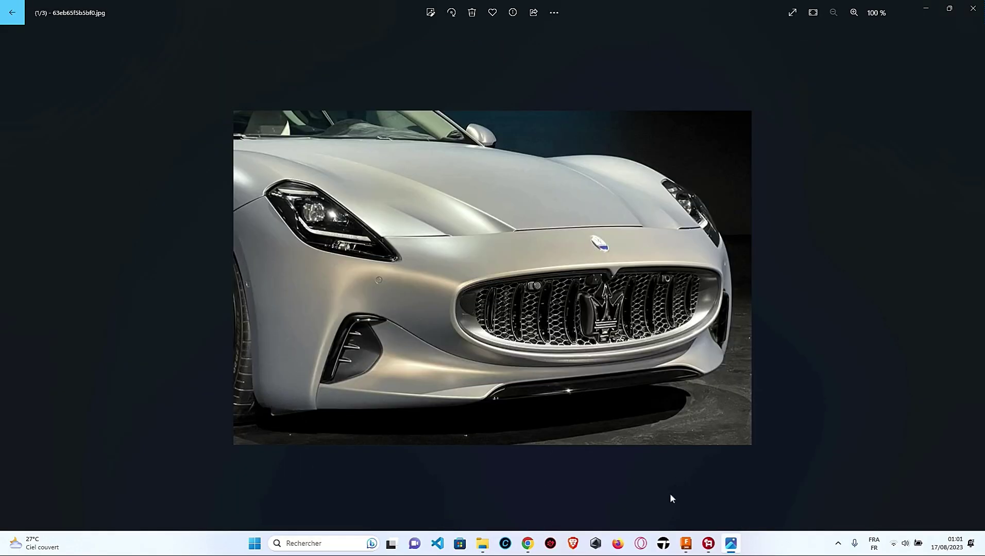
Select the four bottom edges at the front bumper's lower corner.
click(690, 552)
scroll(365, 412, up, 5)
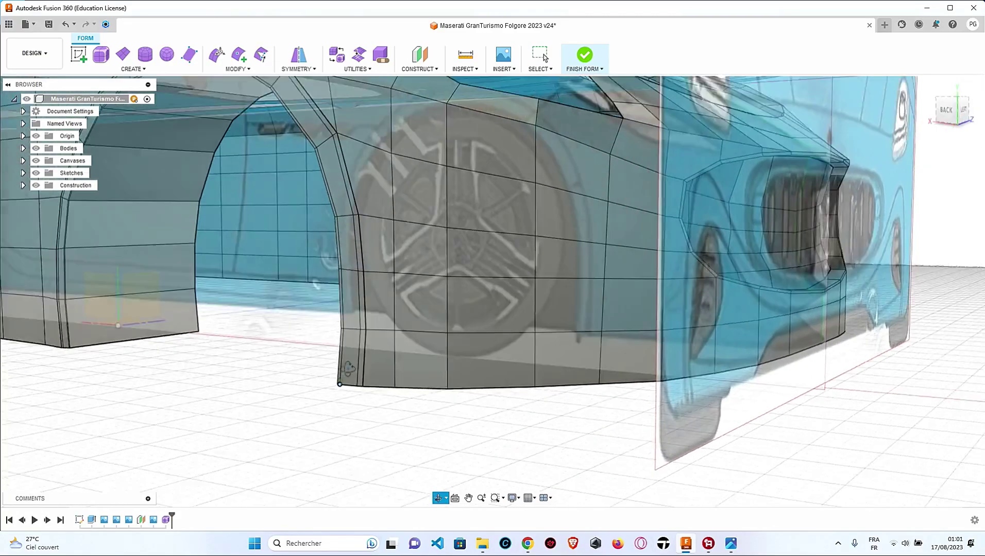
mouse_move(336, 391)
shift+middle_down()
mouse_move(380, 351)
mouse_move(329, 379)
shift+middle_up()
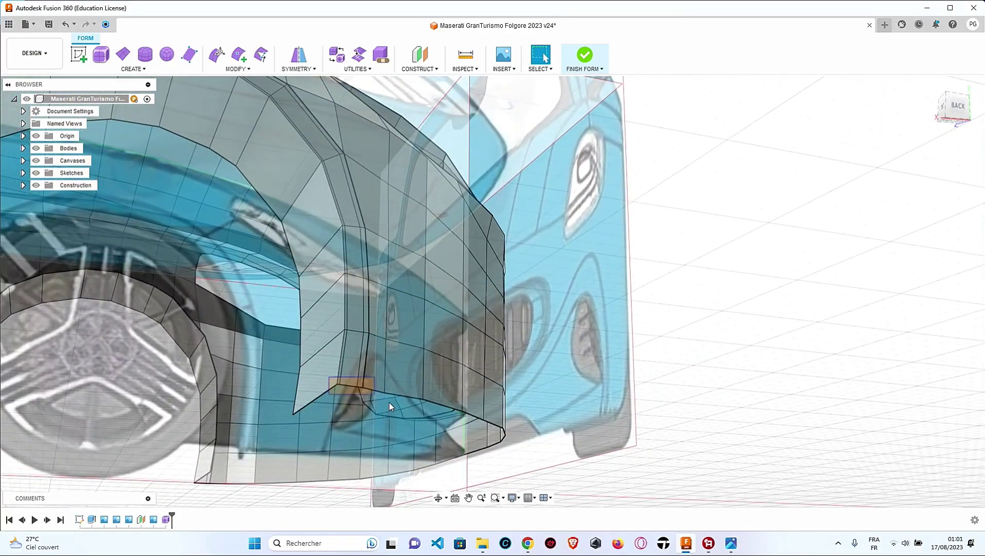
double_click(393, 404)
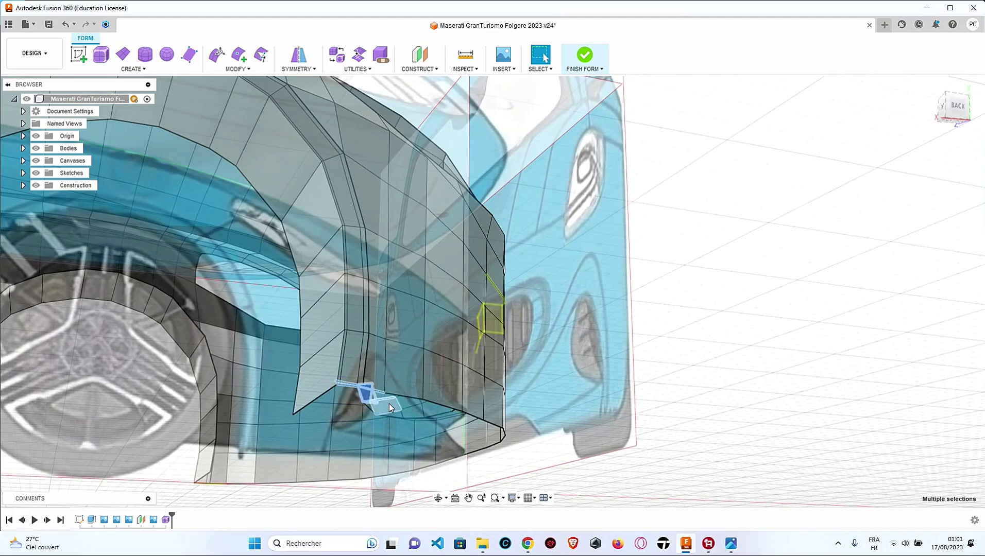
shift+middle_drag(355, 452, 297, 436)
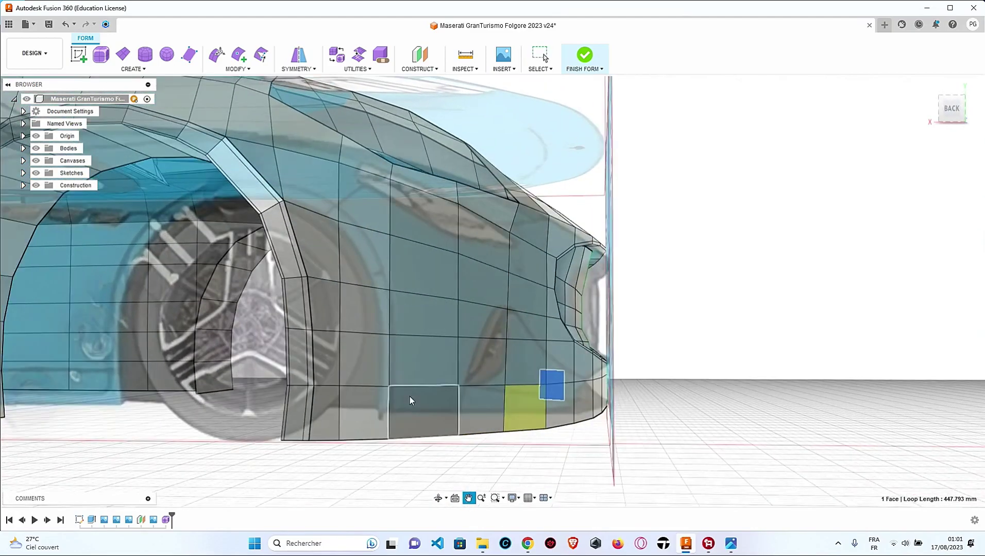
double_click(331, 449)
mouse_move(331, 452)
shift+middle_down()
mouse_move(375, 444)
mouse_move(339, 446)
shift+middle_up()
scroll(325, 445, up, 3)
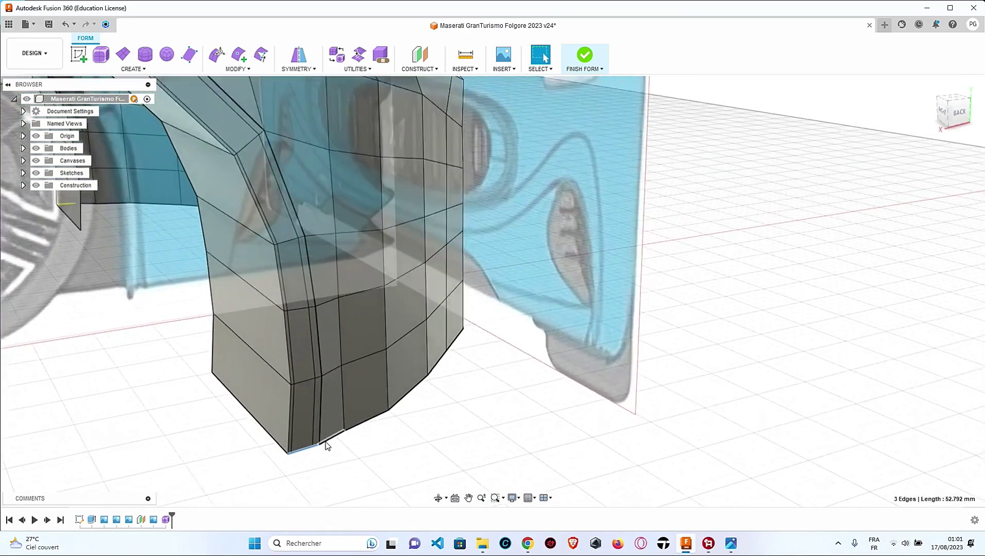
scroll(326, 448, up, 3)
shift+click(327, 442)
Move the selected bottom edges outward 10 mm with Edit Form and apply.
right_click(341, 429)
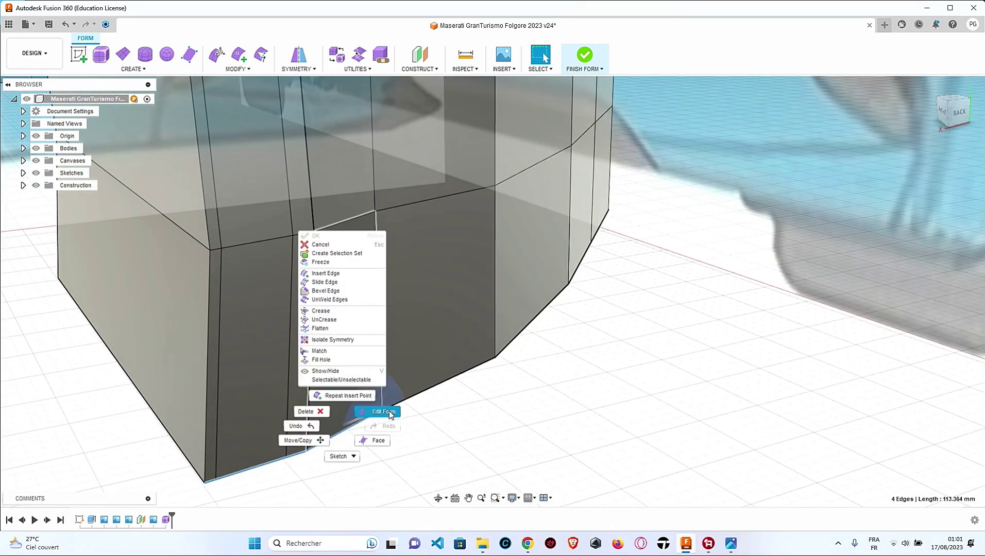
click(378, 411)
shift+middle_drag(268, 463, 261, 446)
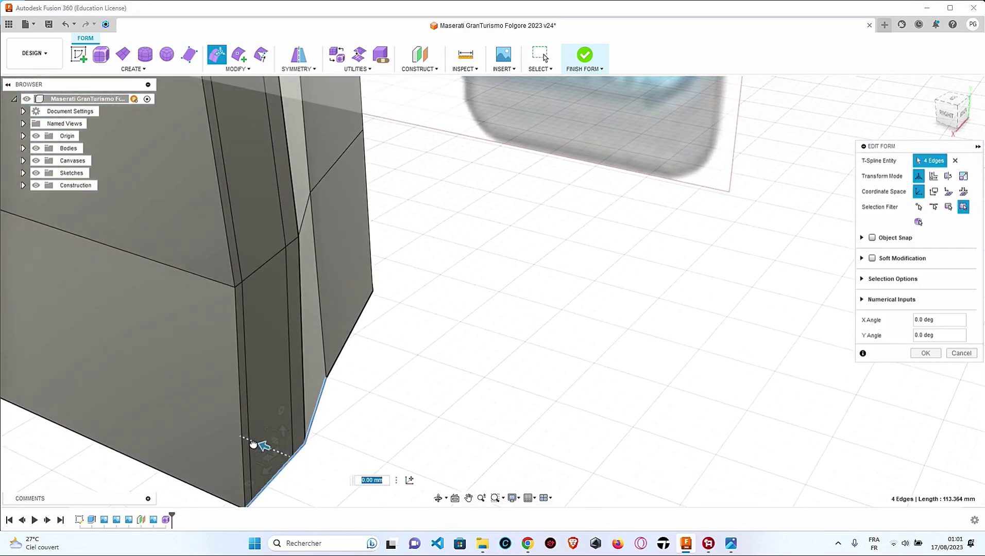
text(10)
scroll(412, 398, down, 3)
scroll(411, 389, down, 2)
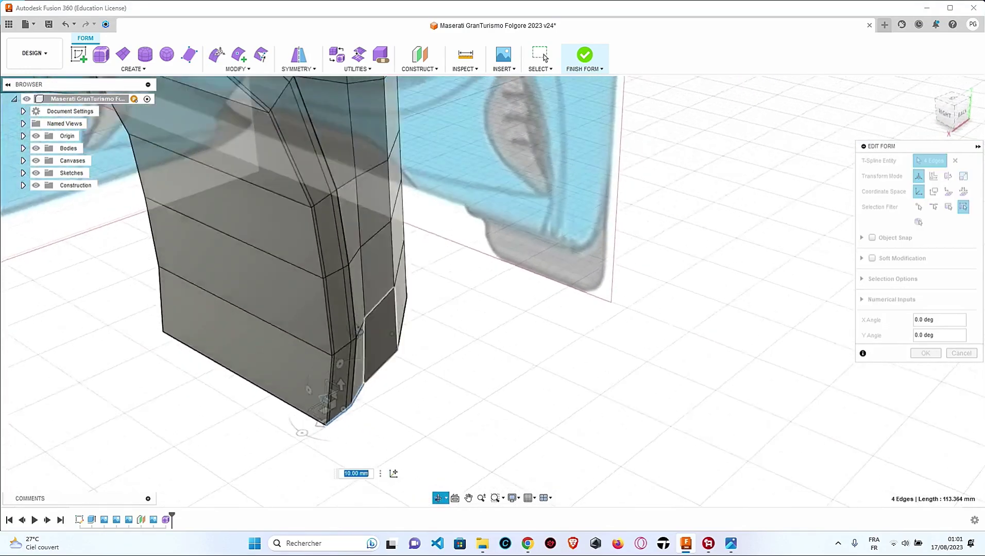
shift+middle_drag(260, 299, 878, 165)
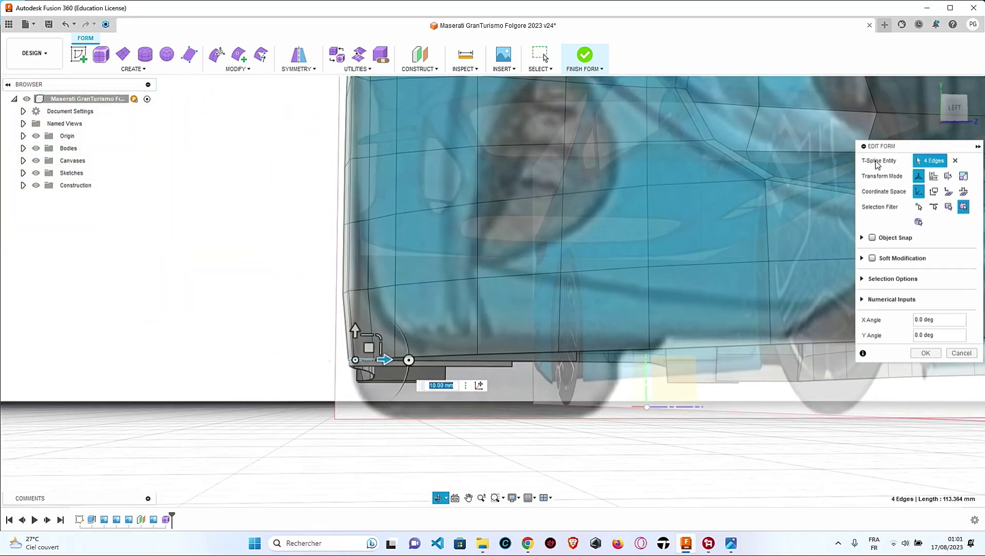
key(Return)
scroll(499, 369, up, 3)
scroll(414, 366, up, 2)
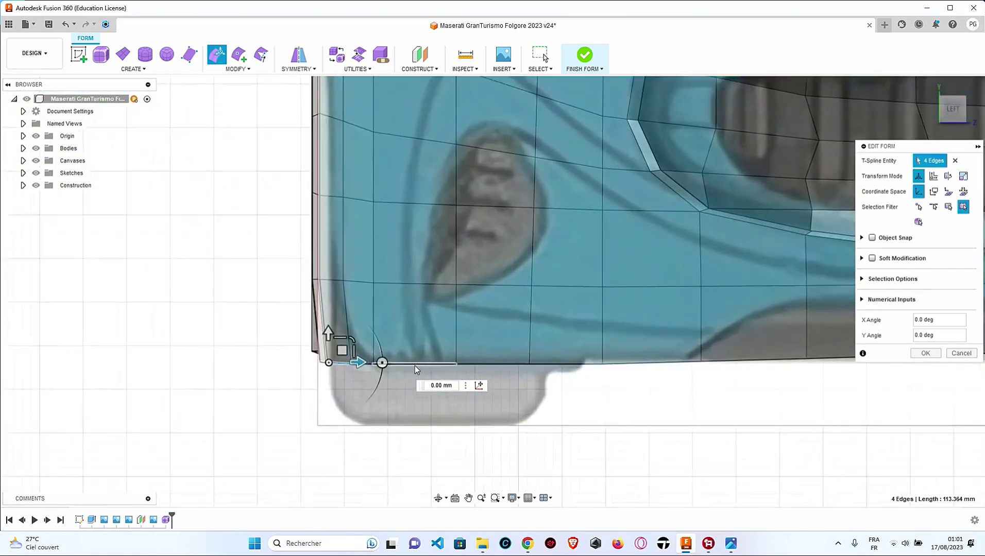
scroll(415, 366, up, 3)
drag(330, 361, 338, 363)
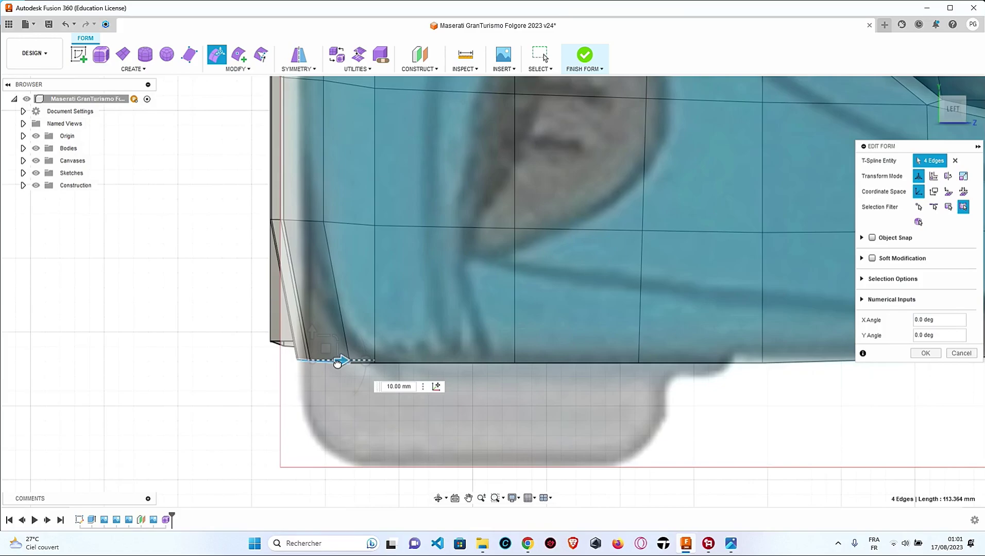
key(Escape)
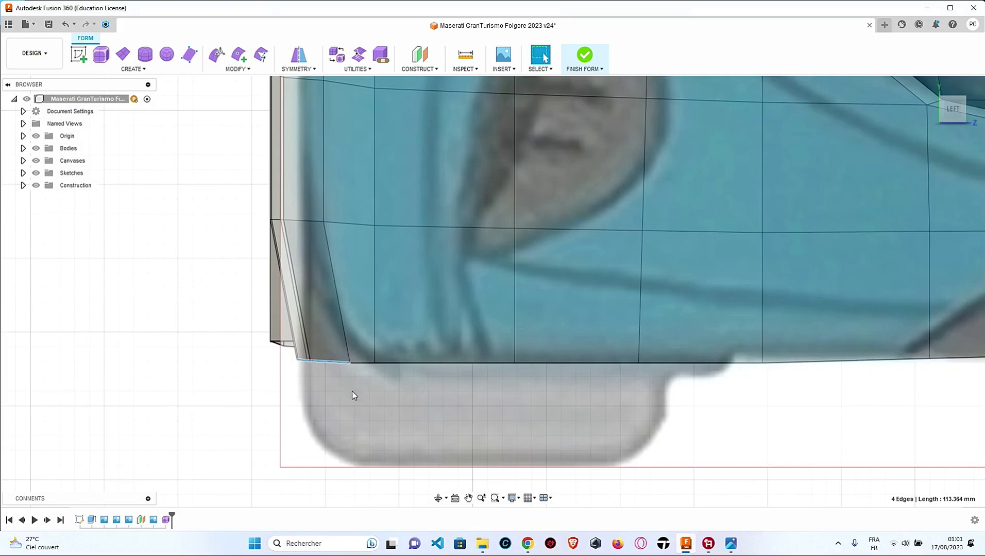
scroll(352, 381, down, 5)
Switch to the straight-on front view and try an edge path up the bumper's left side, then discard it.
mouse_move(351, 361)
shift+middle_down()
mouse_move(382, 385)
mouse_move(469, 365)
mouse_move(526, 372)
mouse_move(518, 386)
shift+middle_up()
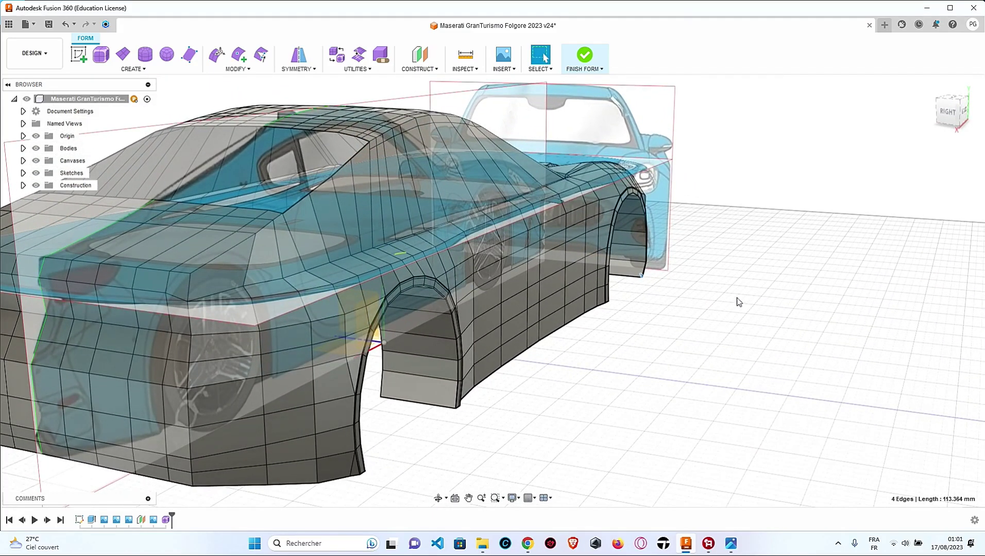
mouse_move(740, 302)
shift+middle_down()
mouse_move(631, 299)
mouse_move(591, 455)
mouse_move(486, 416)
shift+middle_up()
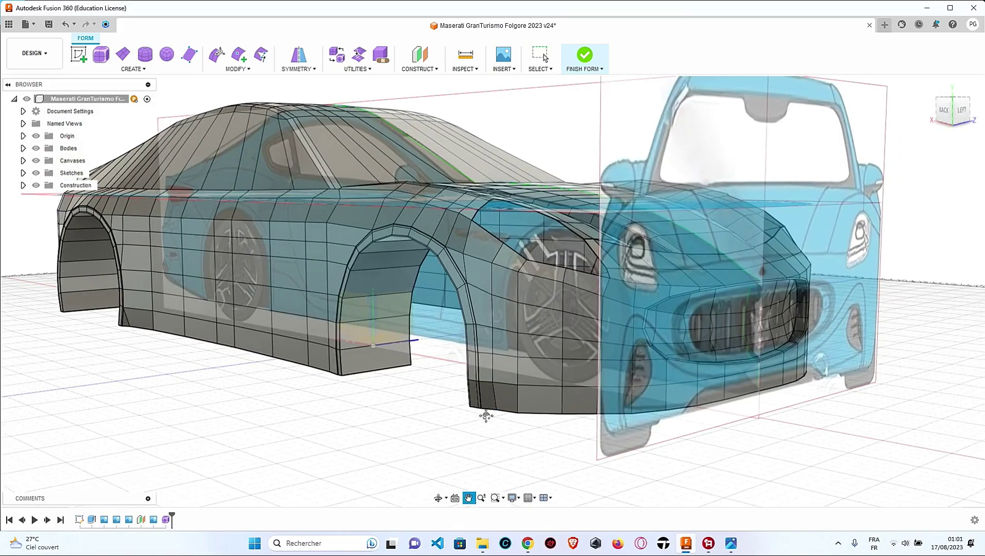
click(962, 110)
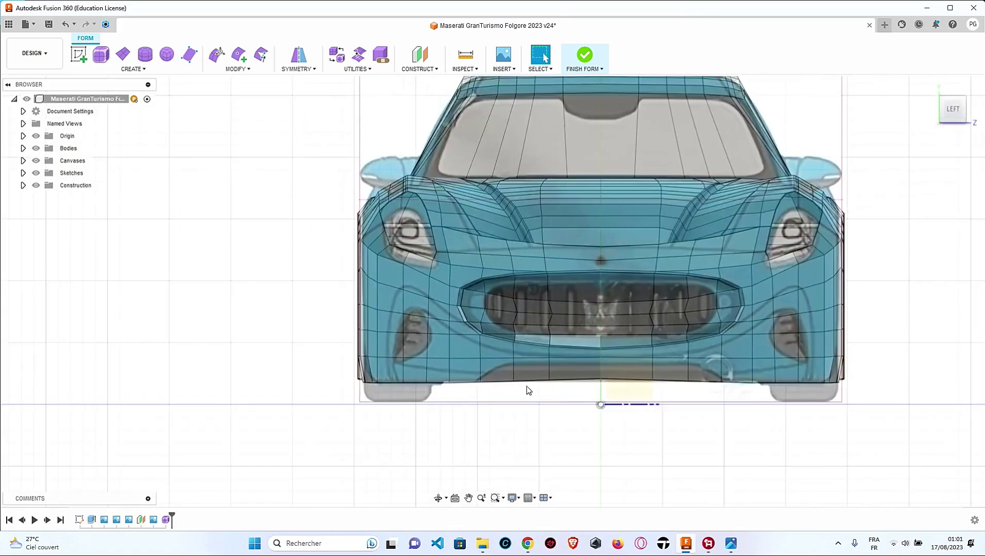
scroll(505, 387, up, 2)
scroll(419, 413, up, 2)
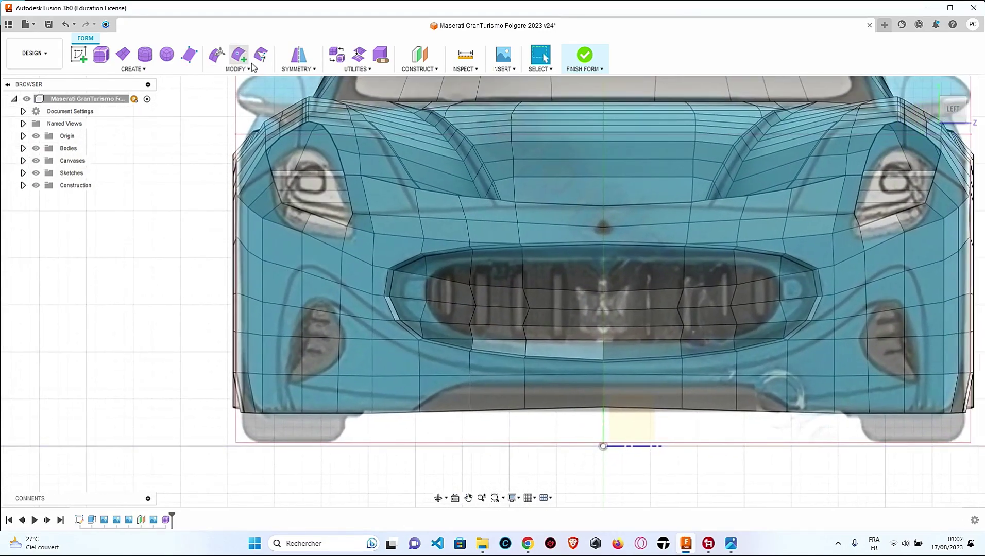
click(238, 53)
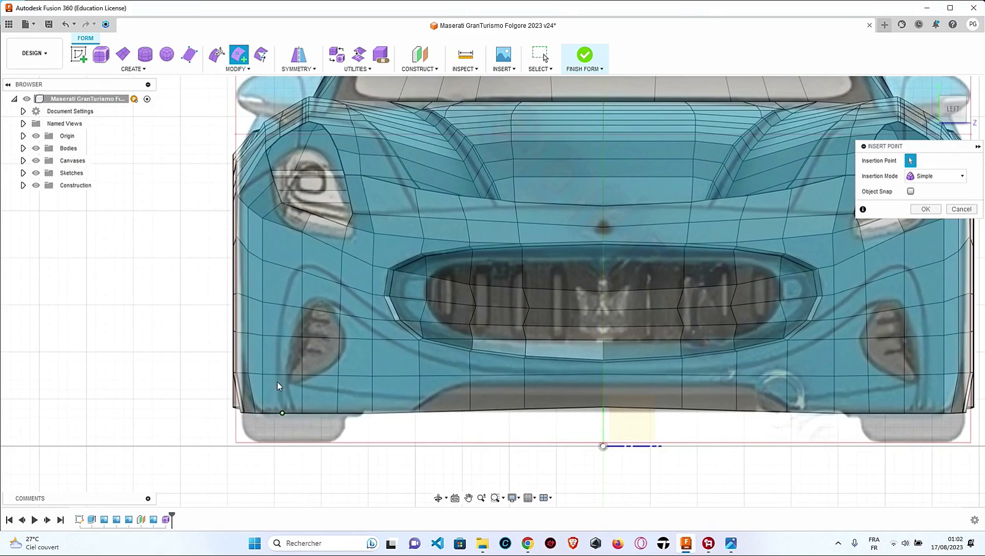
click(275, 375)
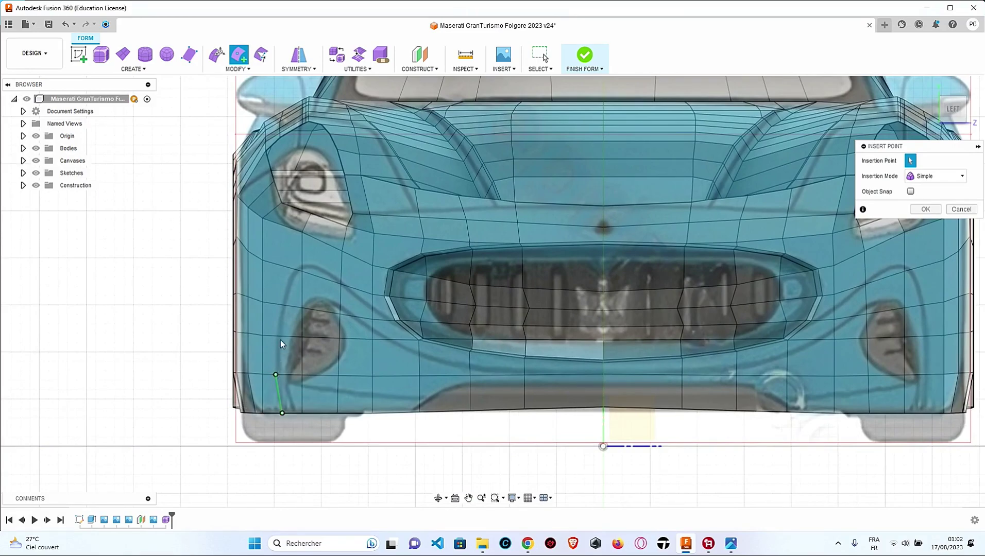
click(282, 306)
click(297, 269)
scroll(299, 268, up, 2)
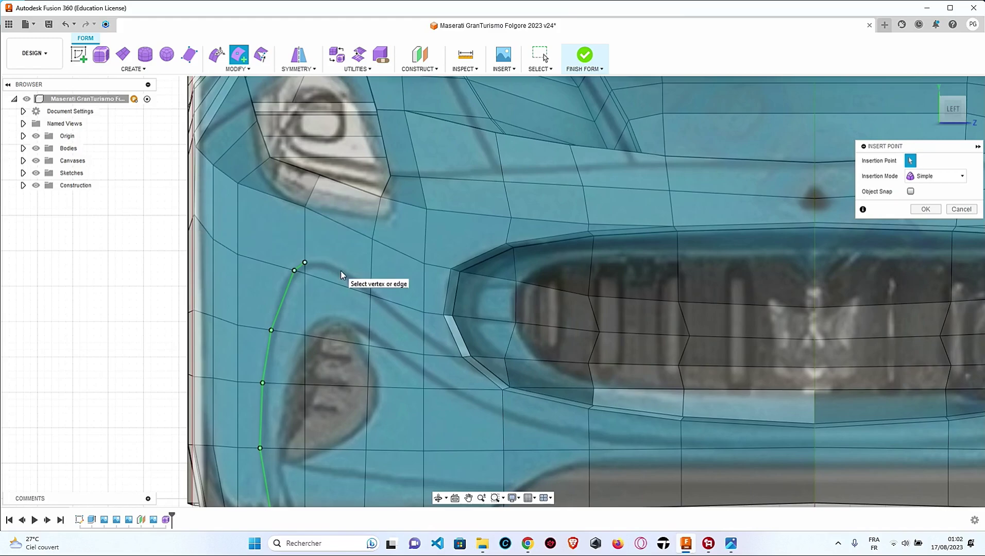
key(Escape)
Insert a new edge from beside the side intake curving beneath the grille.
drag(431, 235, 267, 140)
click(239, 55)
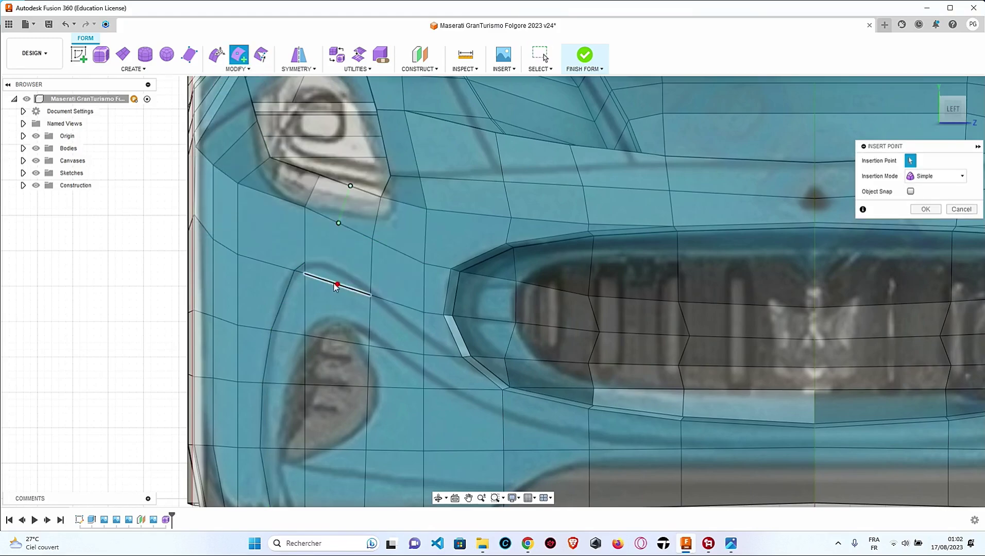
middle_drag(331, 309, 328, 334)
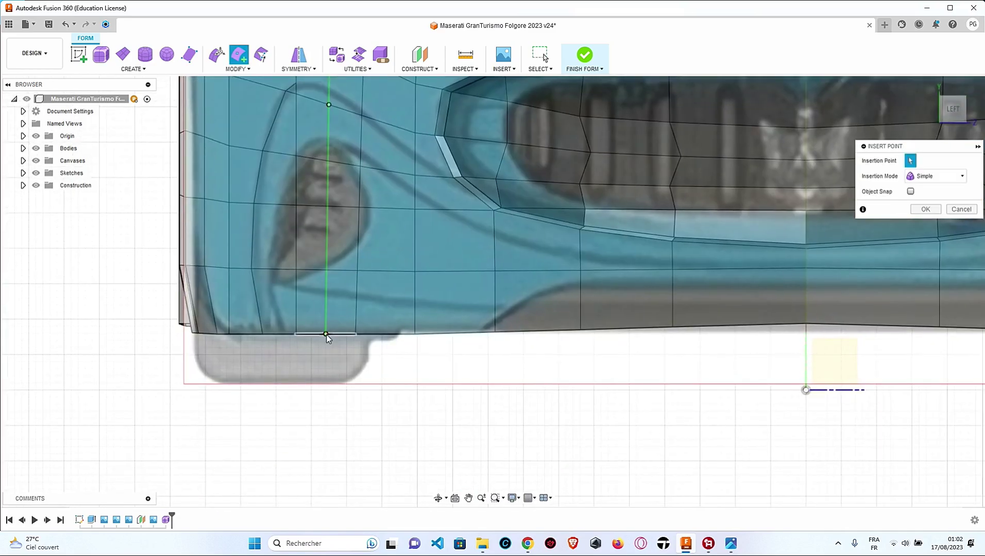
middle_drag(327, 191, 322, 311)
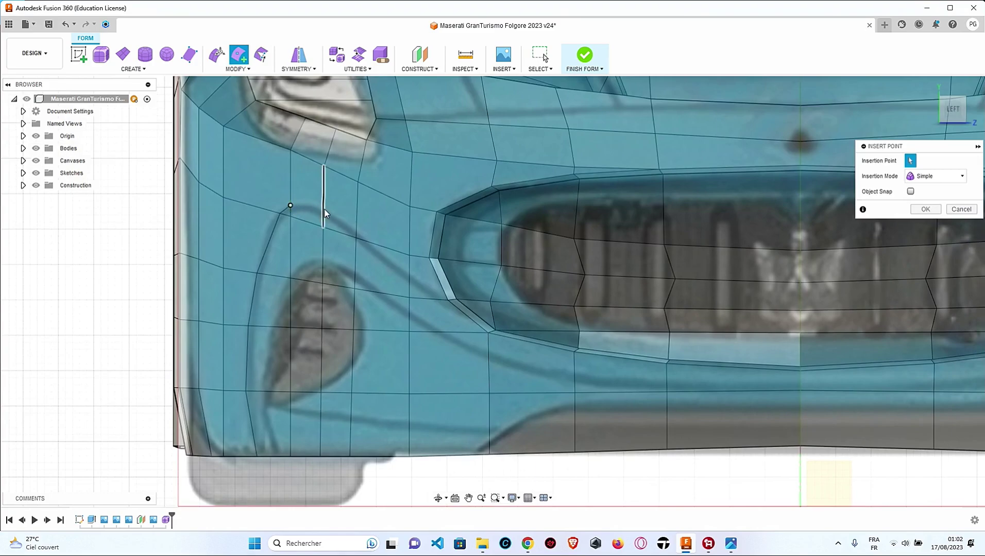
click(357, 238)
click(409, 282)
click(470, 333)
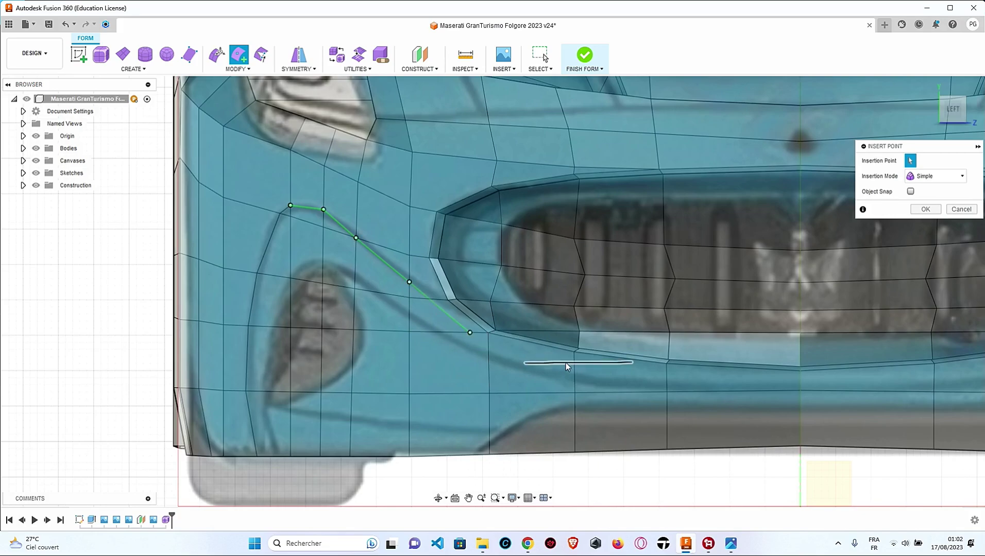
click(488, 341)
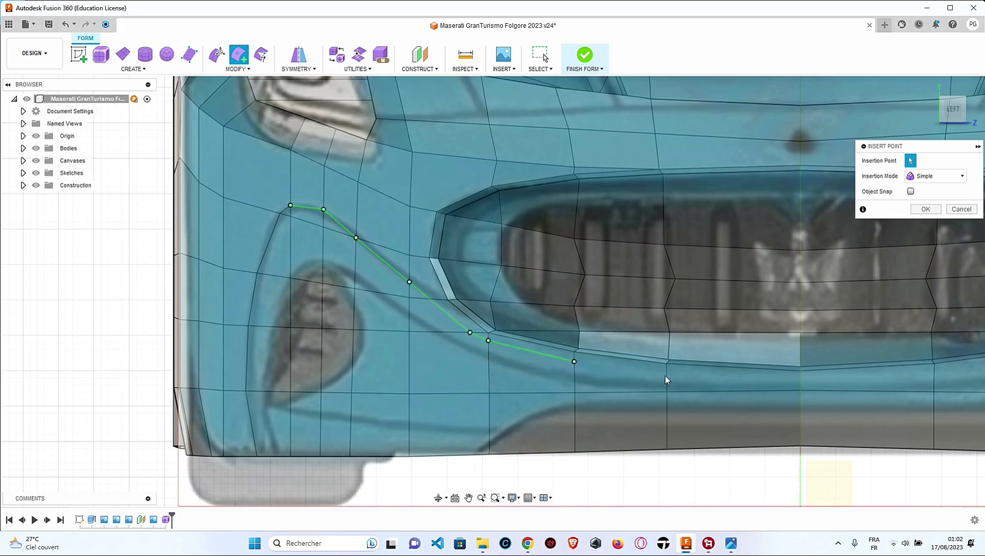
click(800, 382)
key(Return)
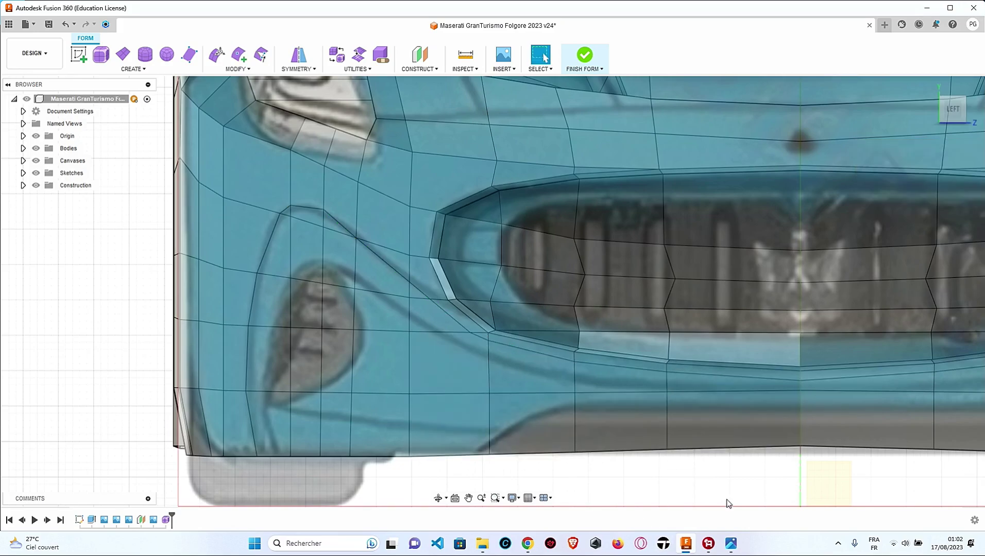
Alternate between the Maserati front-view photo and the model several times, ending on the photo.
click(738, 548)
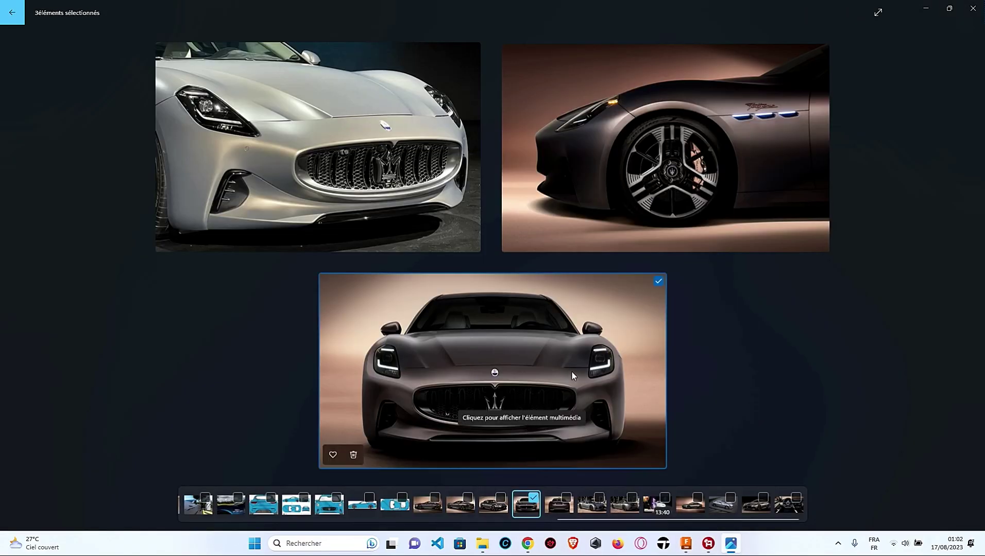
click(571, 371)
mouse_move(686, 544)
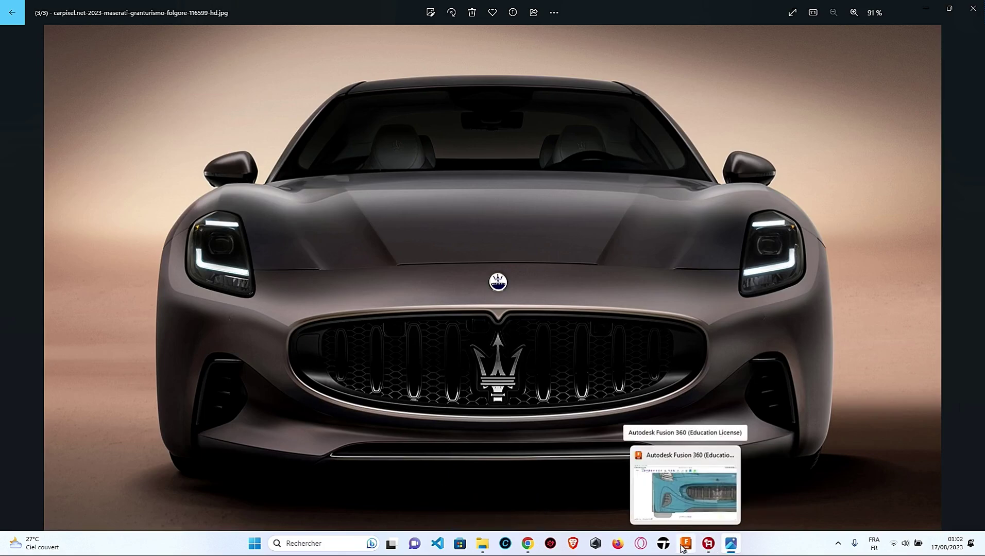
click(681, 546)
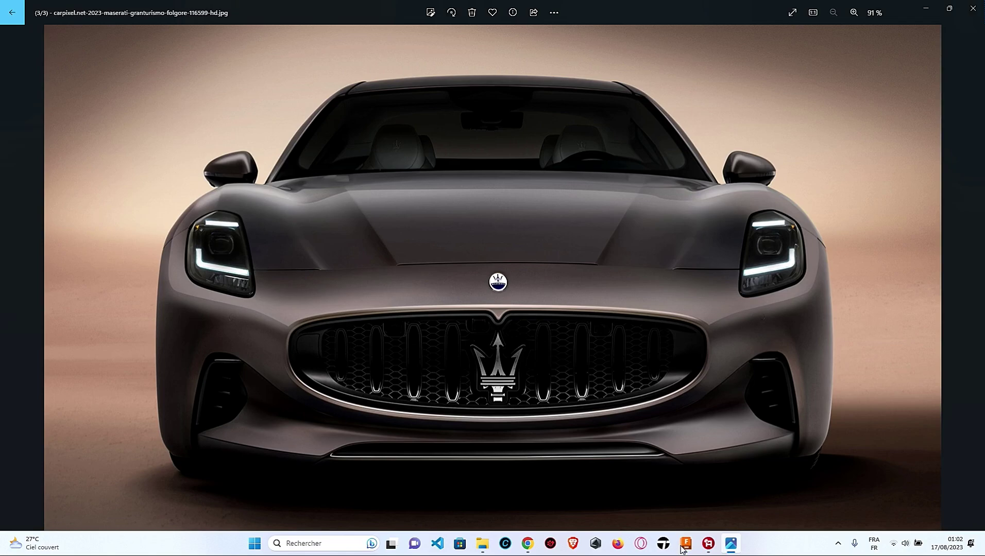
click(681, 546)
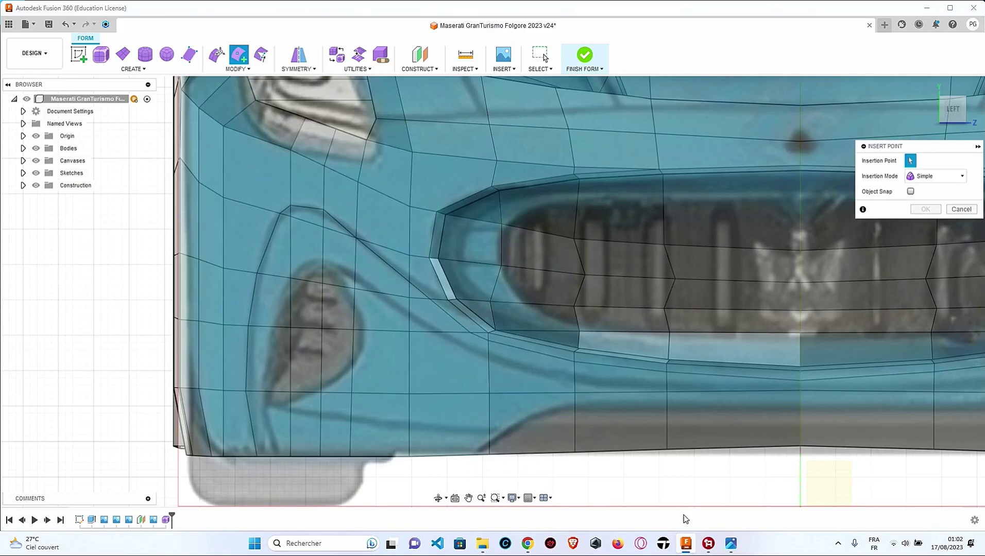
click(731, 544)
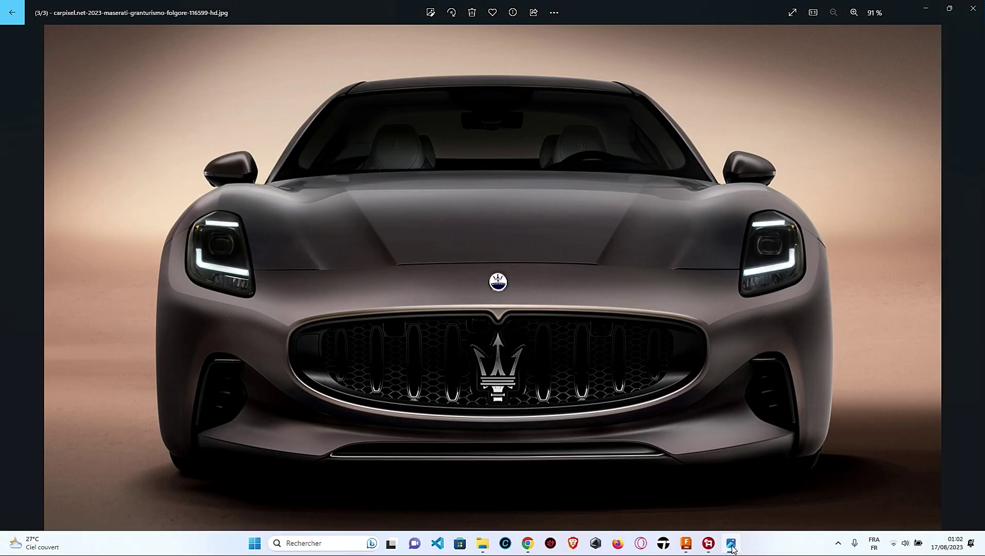
click(731, 546)
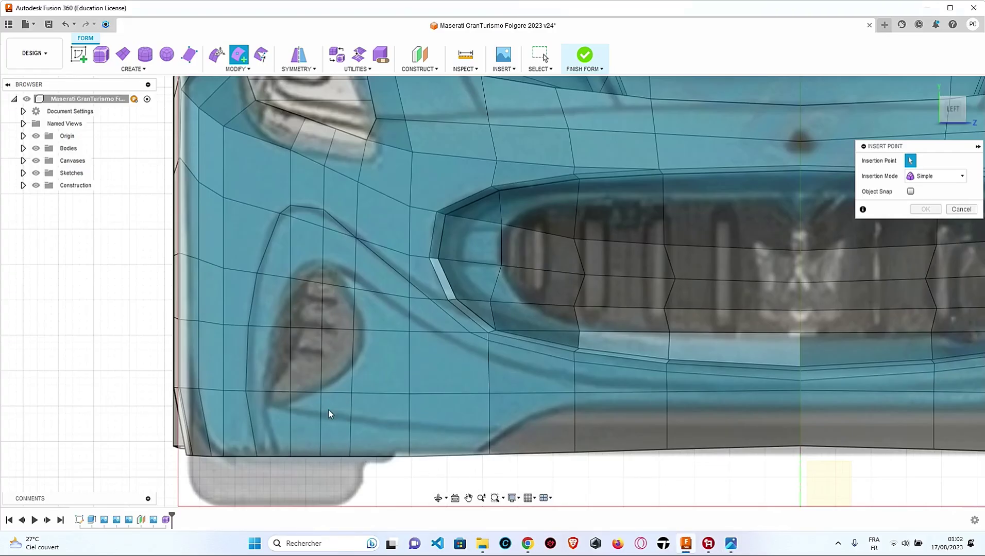
click(731, 545)
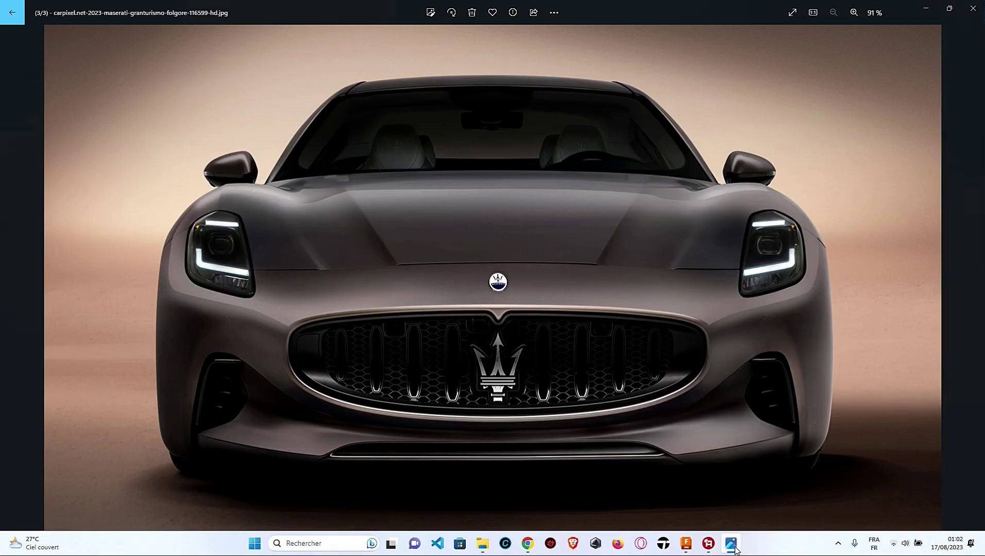
click(731, 544)
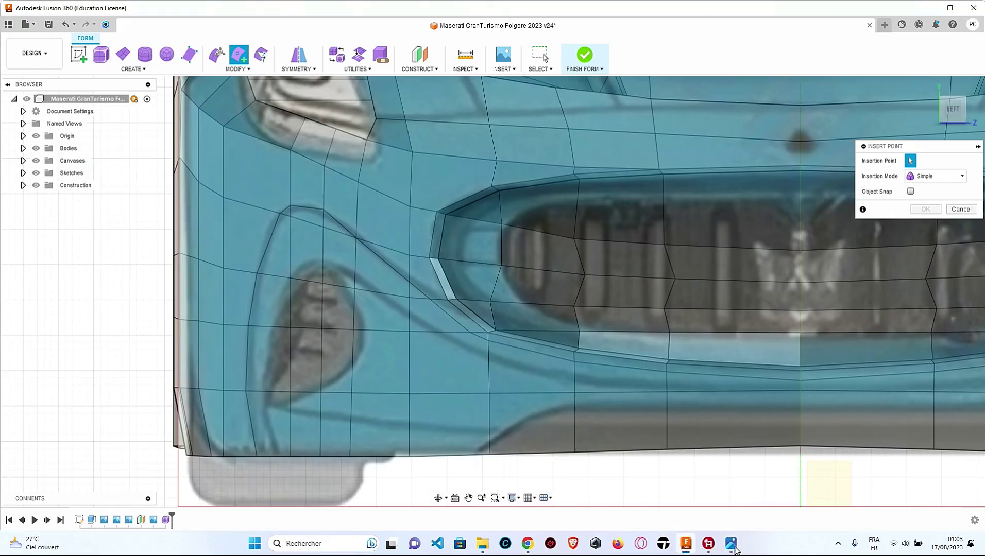
click(733, 547)
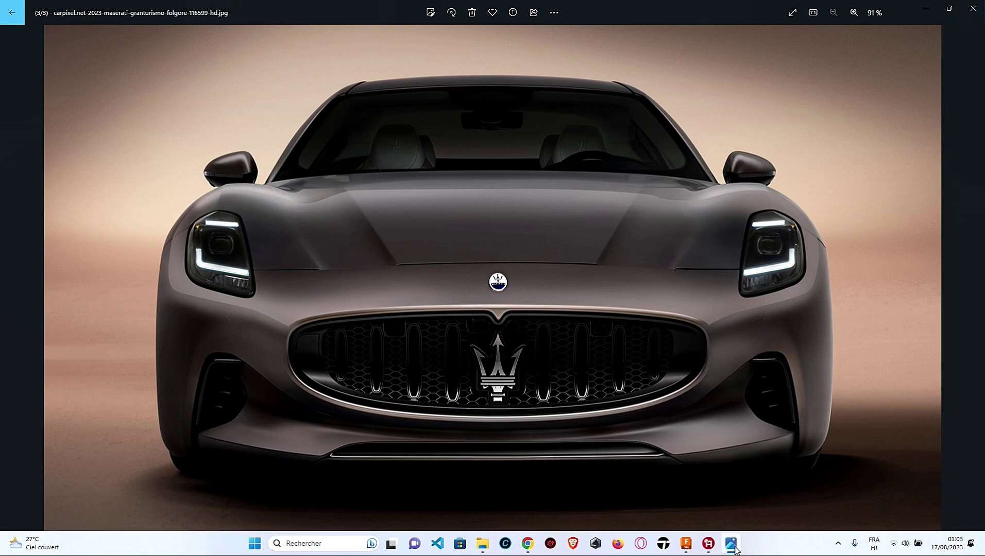
click(732, 544)
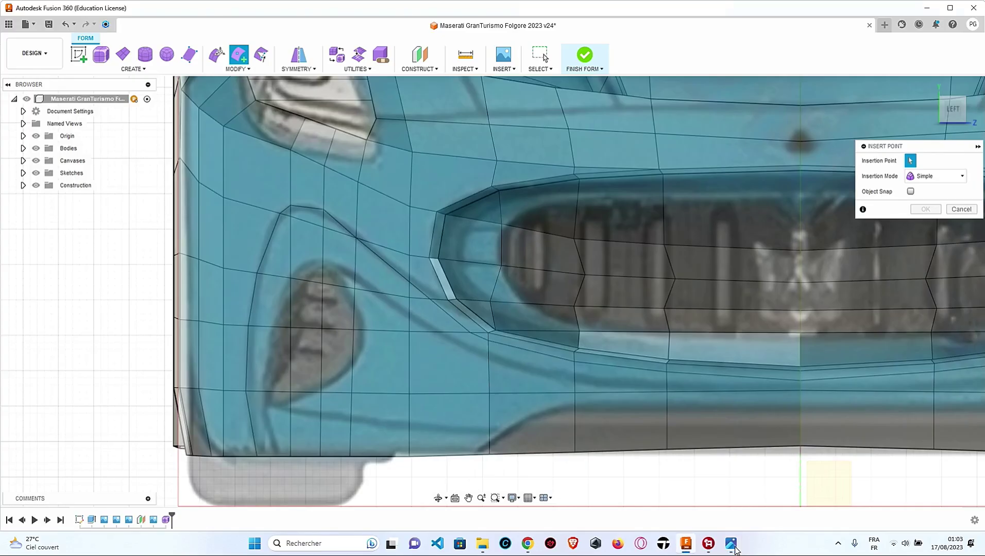
click(733, 546)
Cancel point insertion and inspect the edge runs near the headlight and lower grille.
click(732, 546)
click(732, 545)
scroll(508, 385, down, 2)
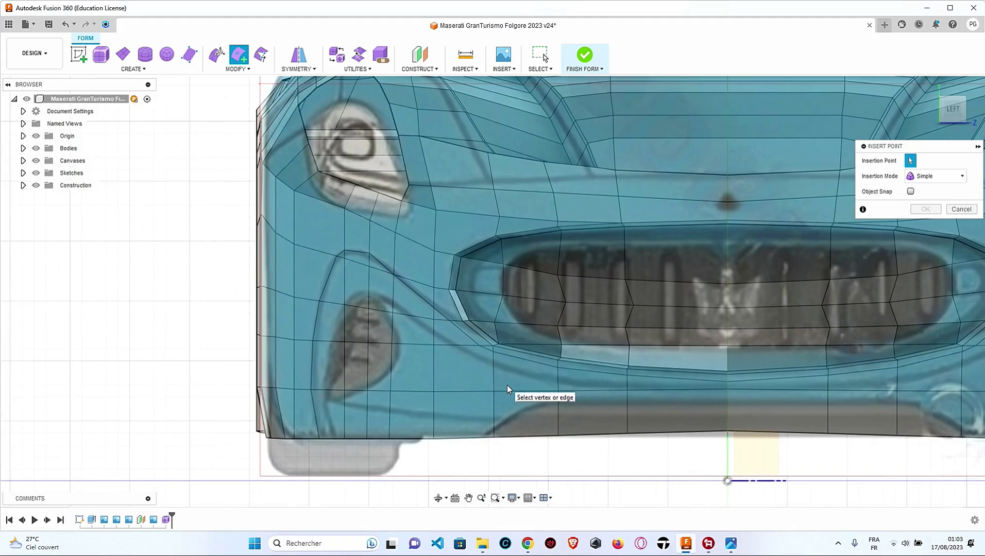
key(Escape)
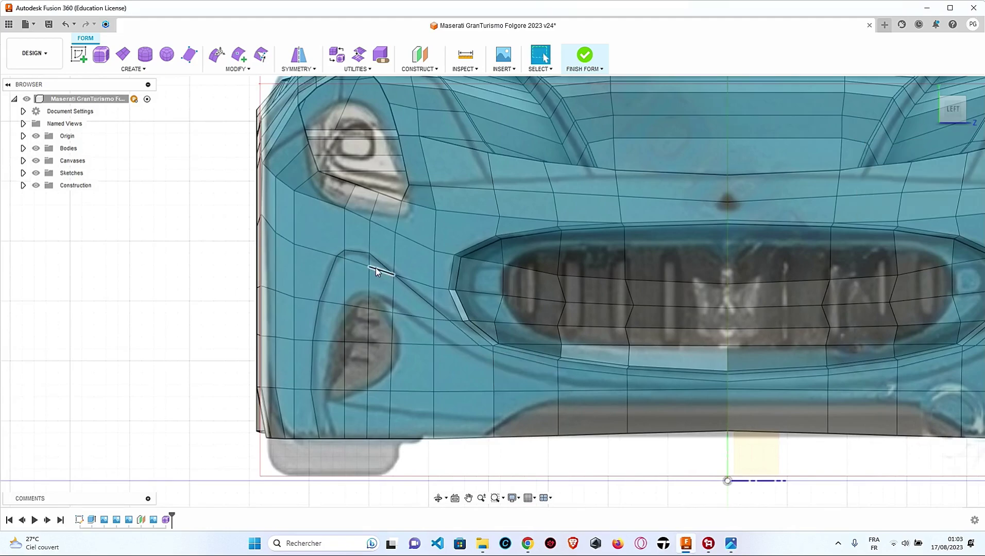
double_click(379, 265)
double_click(710, 383)
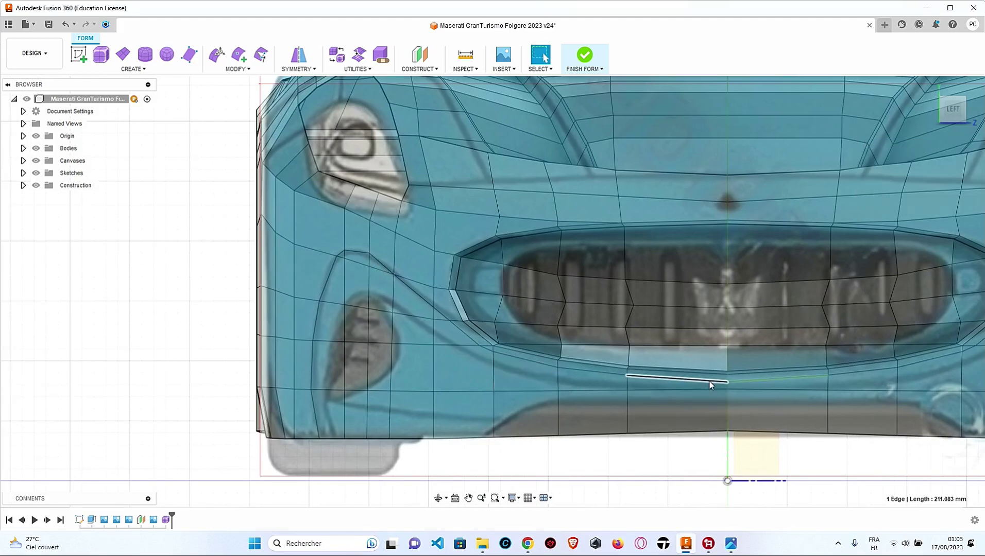
key(Escape)
scroll(387, 268, up, 2)
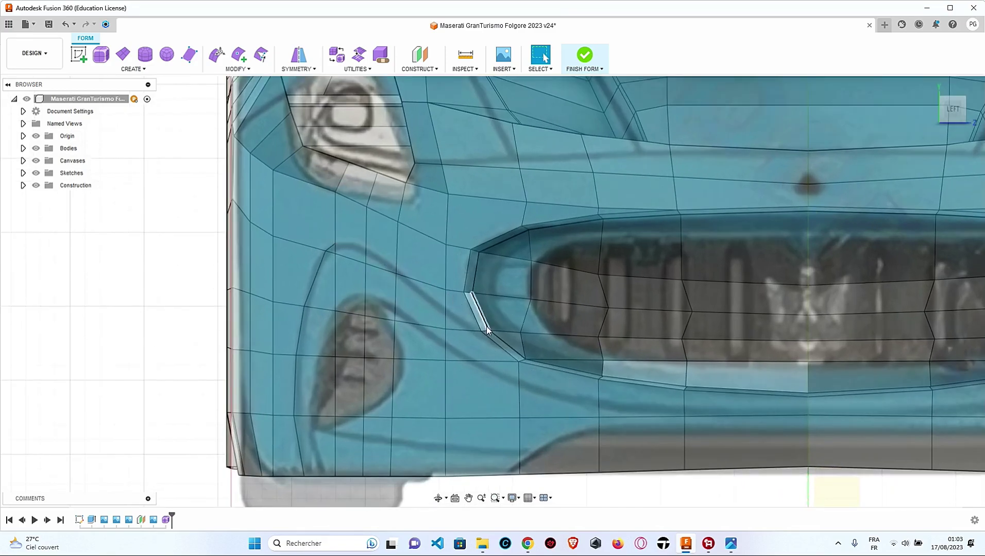
Insert a short two-point edge just above the left side intake.
click(726, 546)
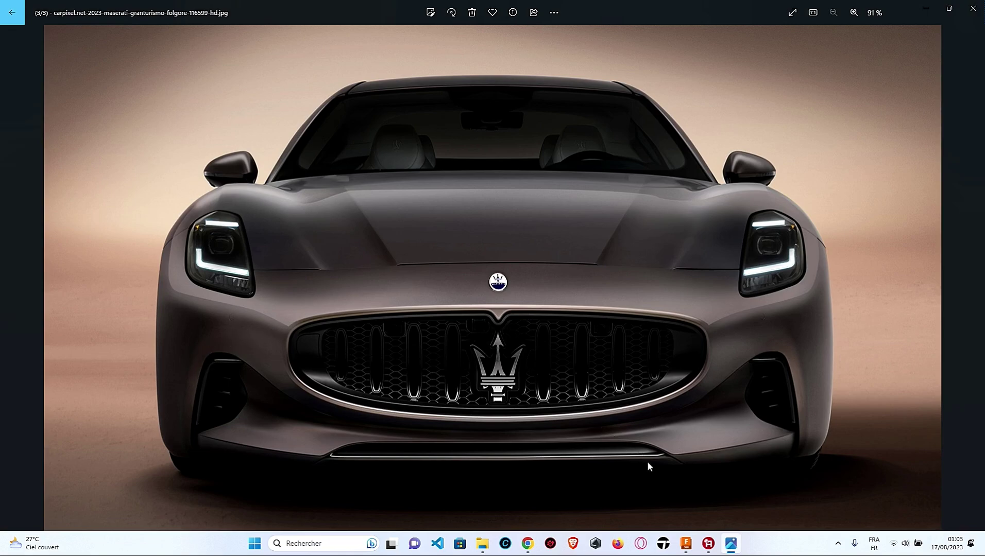
click(729, 545)
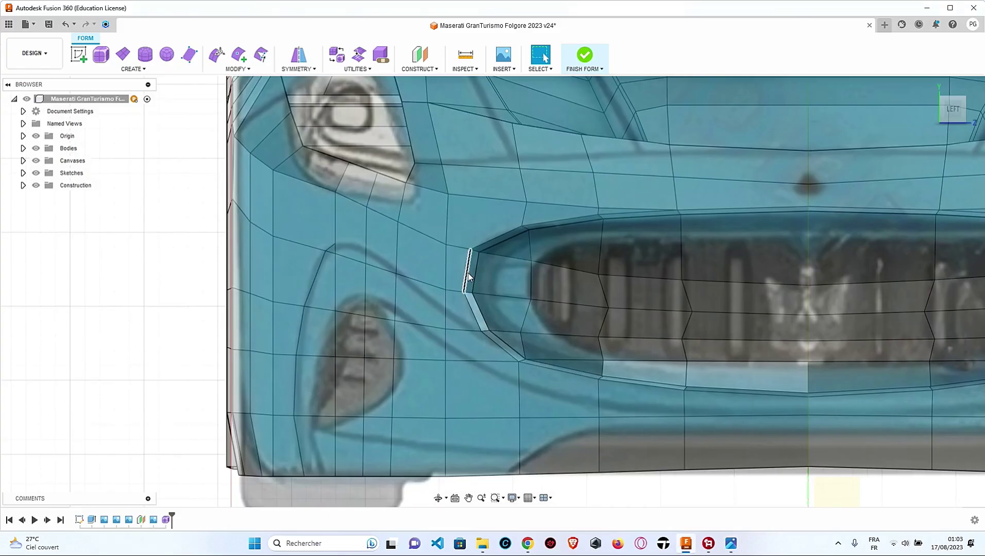
click(238, 54)
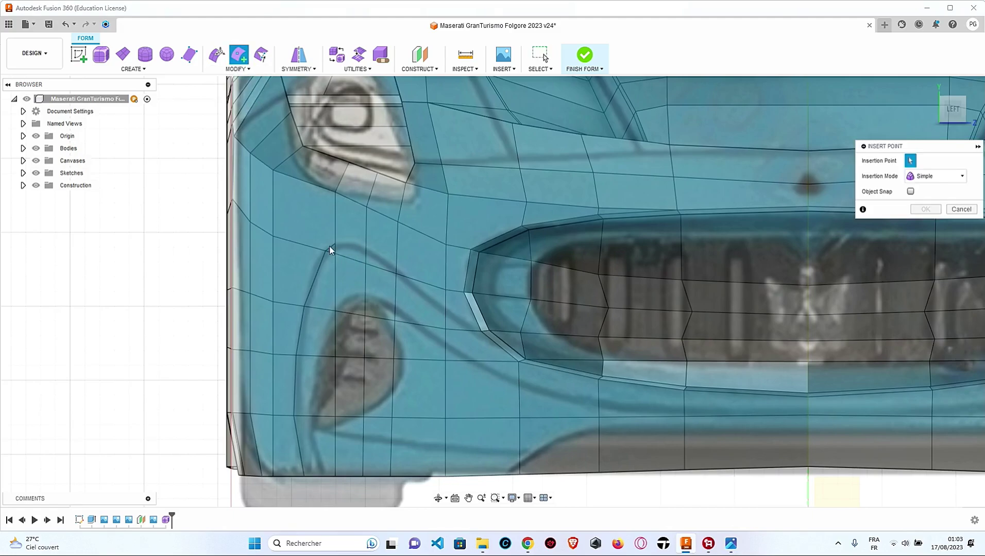
click(335, 244)
click(365, 235)
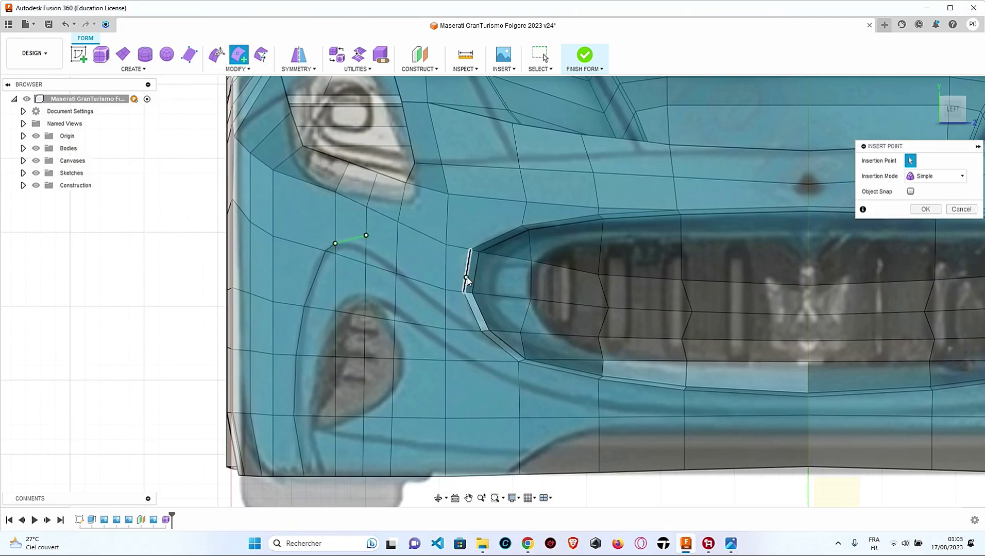
click(467, 277)
key(Return)
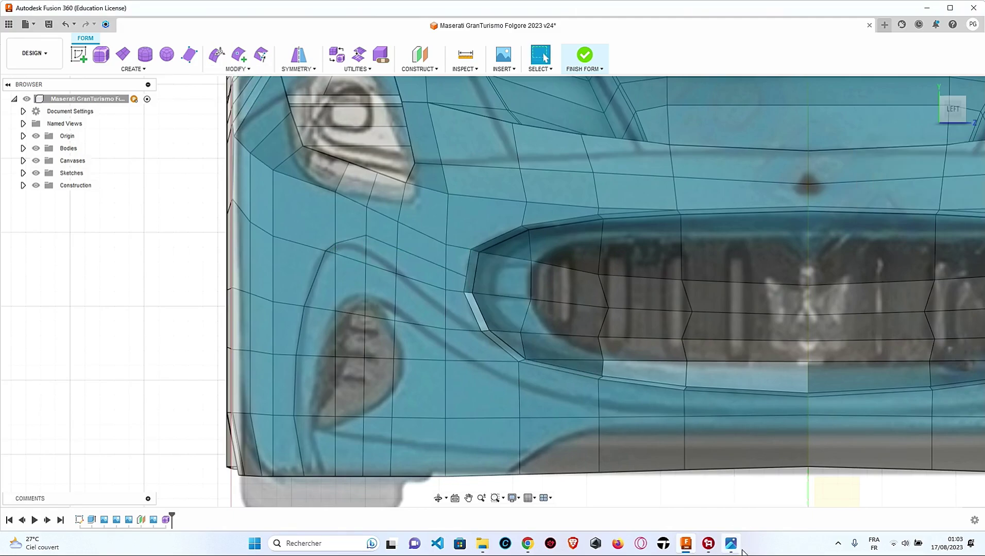
Review the silver and dark front-view Maserati photos, then return to the model.
click(731, 544)
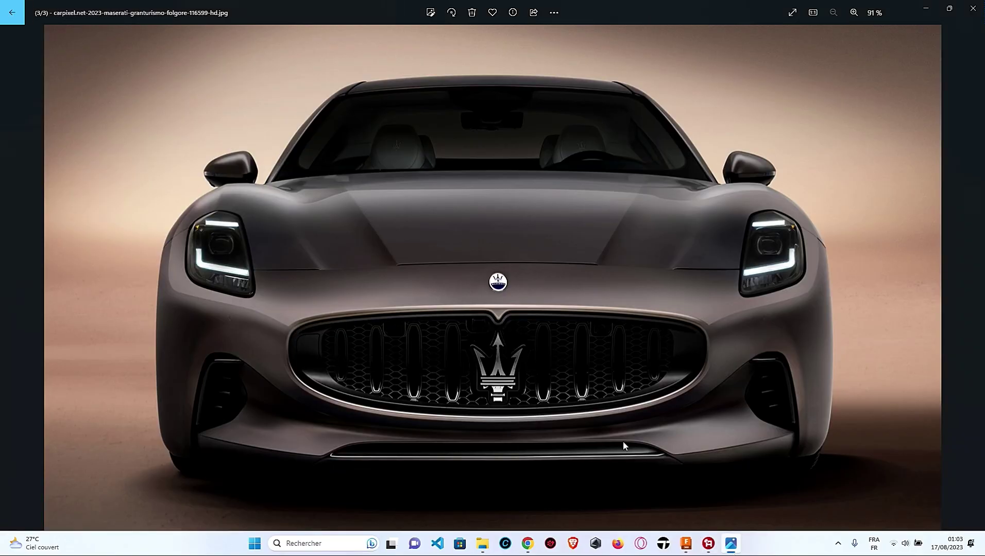
key(Escape)
click(371, 189)
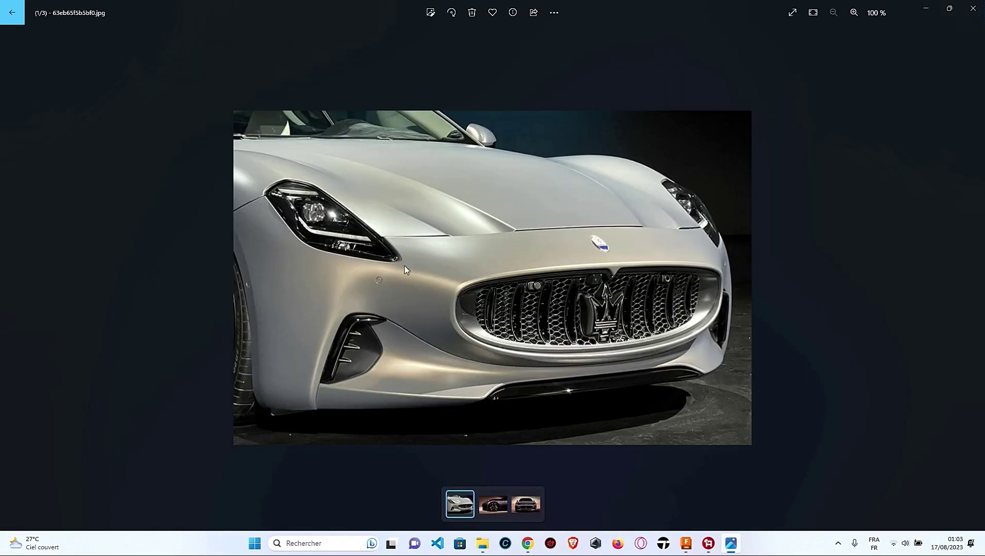
click(526, 505)
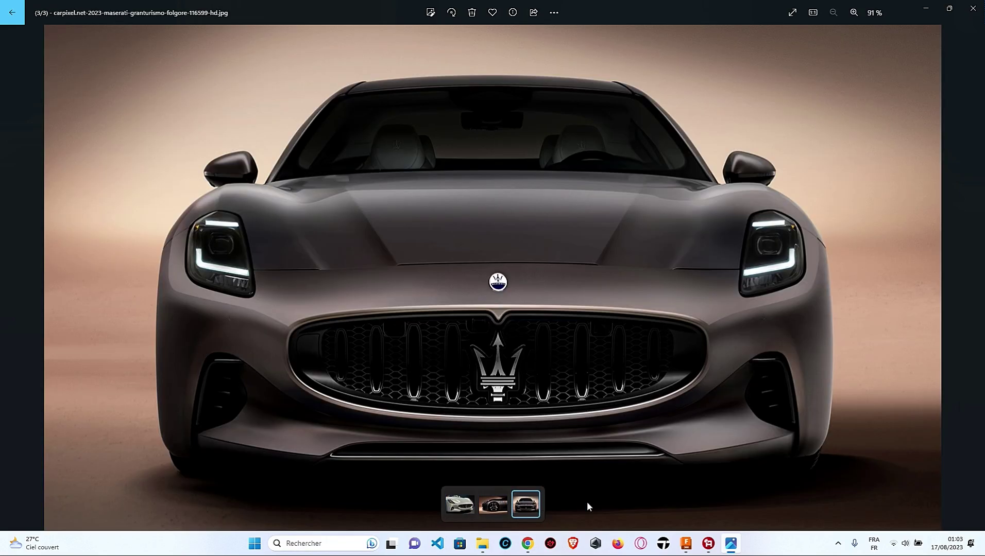
click(686, 543)
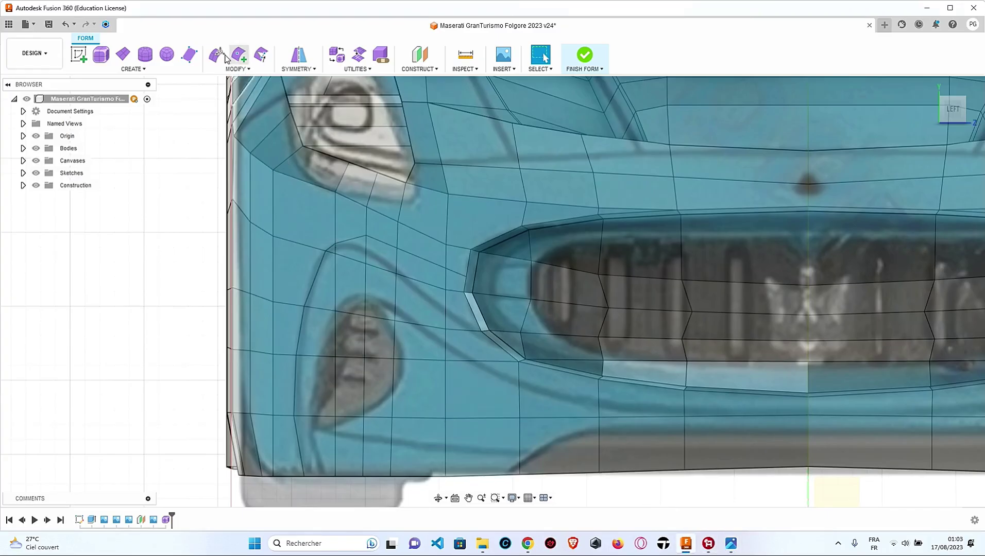
Start an inserted edge at the bottom edge and run it up the left intake's outer side to its top.
click(238, 54)
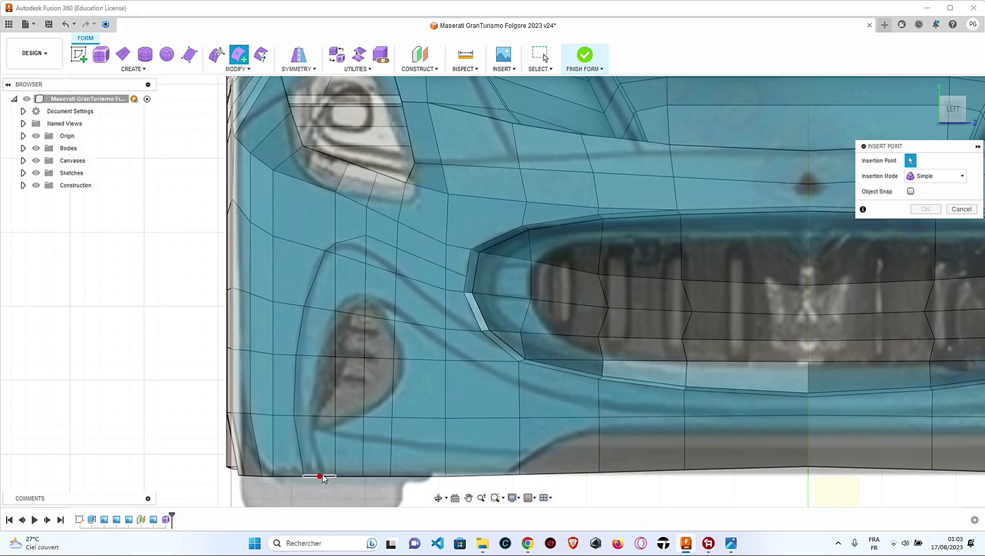
click(320, 476)
click(308, 416)
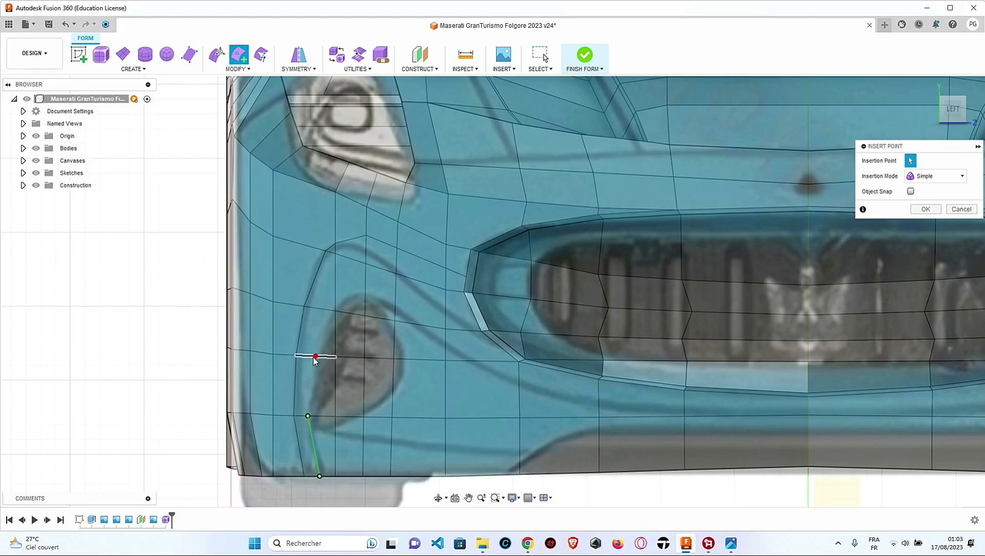
click(310, 356)
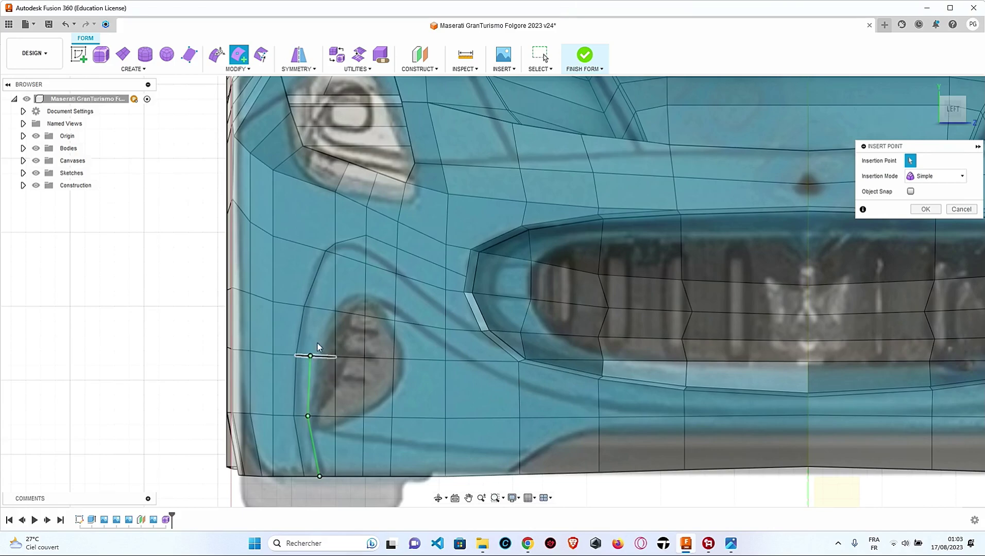
click(330, 309)
click(335, 304)
Continue the edge down and along beneath the grille toward the centre, and commit it.
click(395, 308)
click(446, 345)
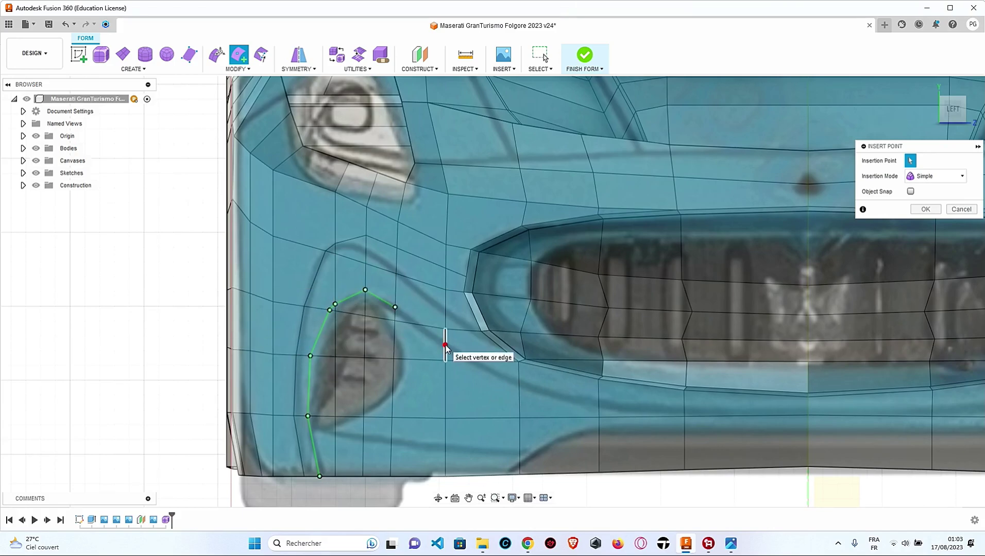
click(521, 385)
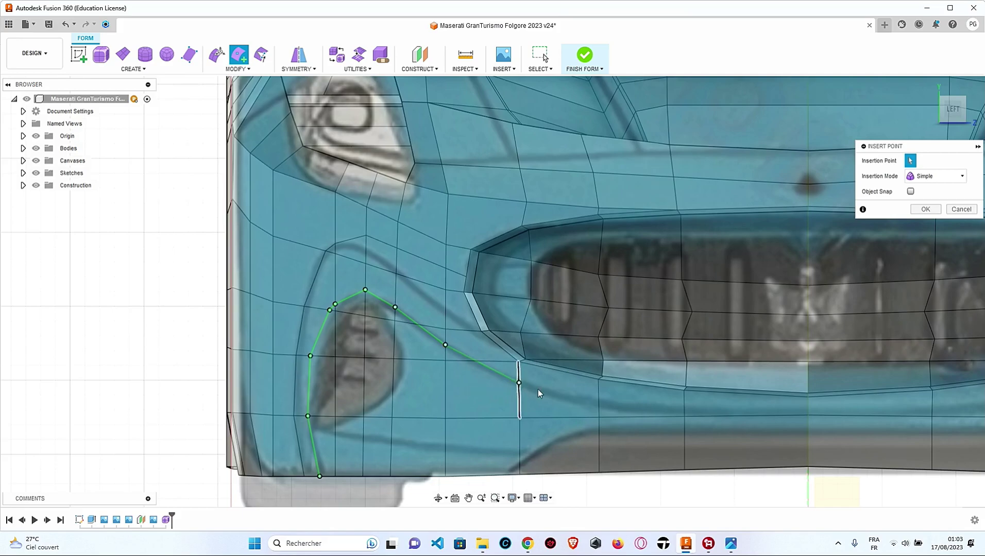
click(598, 402)
middle_drag(601, 405, 323, 383)
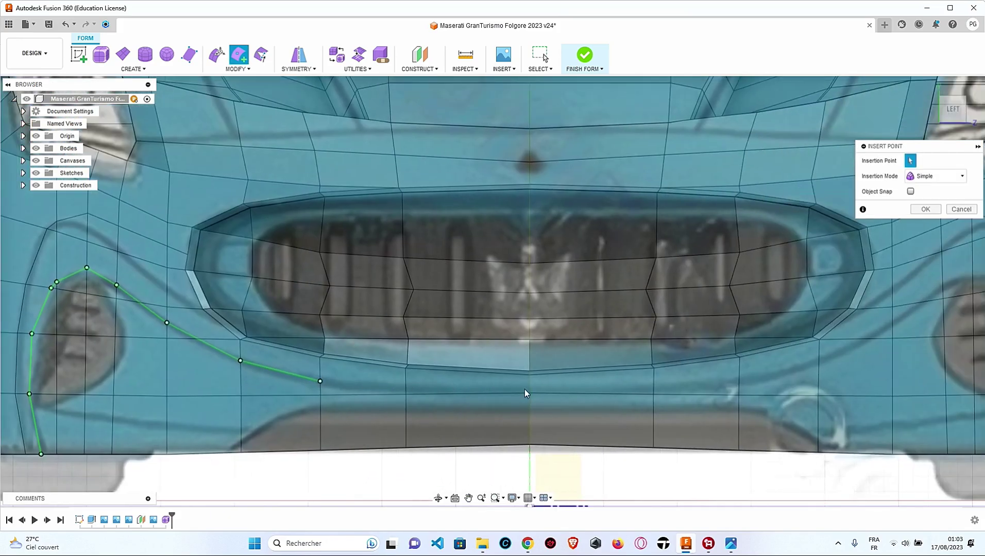
click(406, 394)
key(Return)
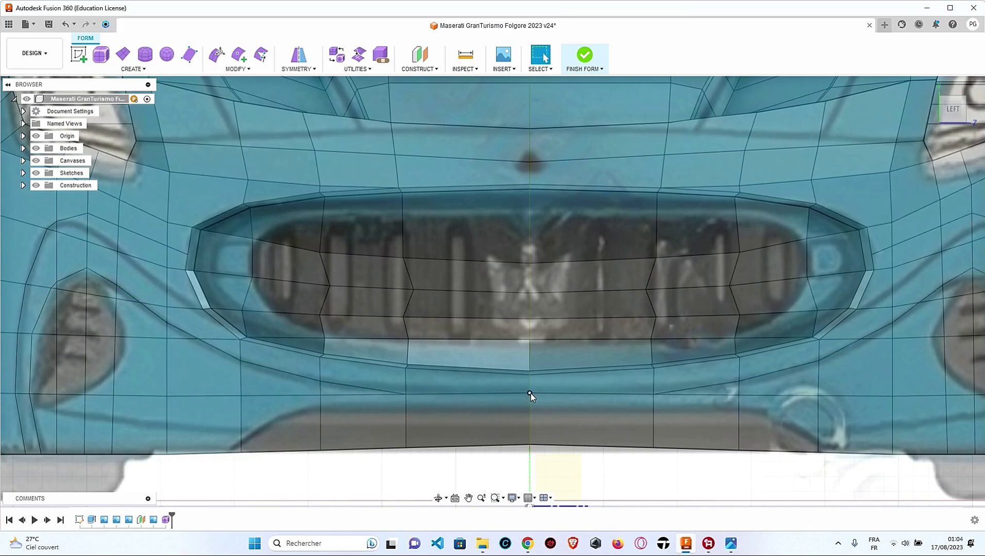
scroll(501, 385, down, 2)
Make a first, cancelled attempt at inserting a point on the bumper's bottom edge.
drag(367, 393, 323, 434)
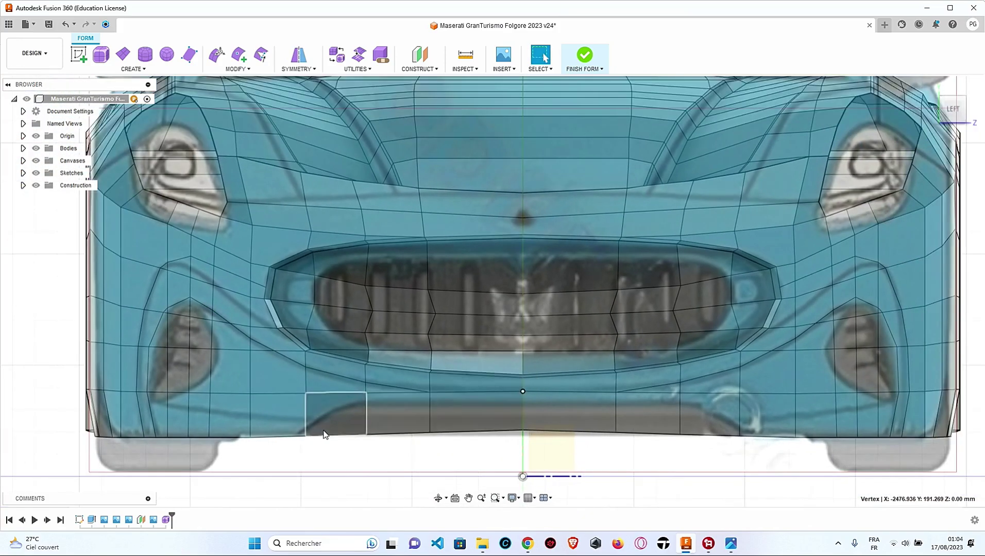
click(239, 54)
scroll(321, 416, up, 2)
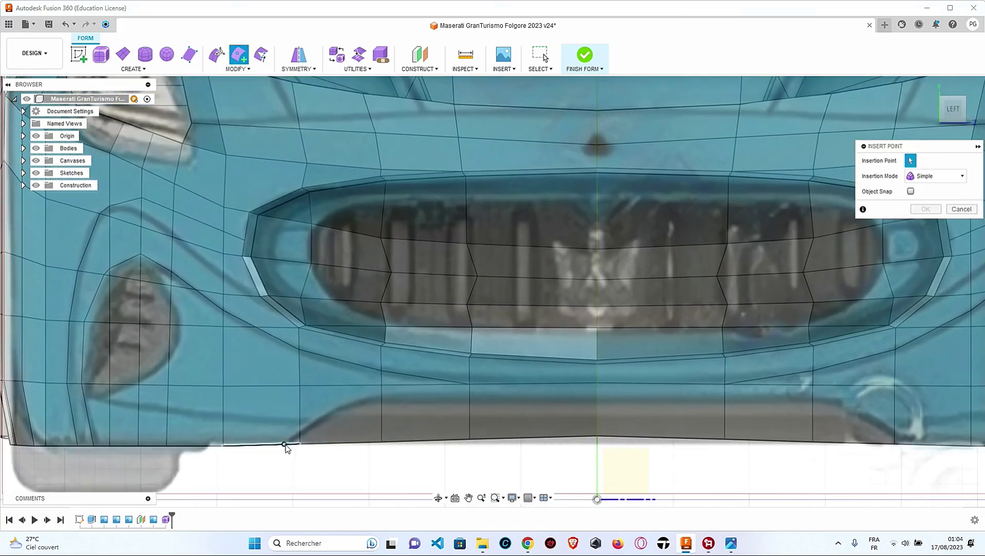
click(287, 445)
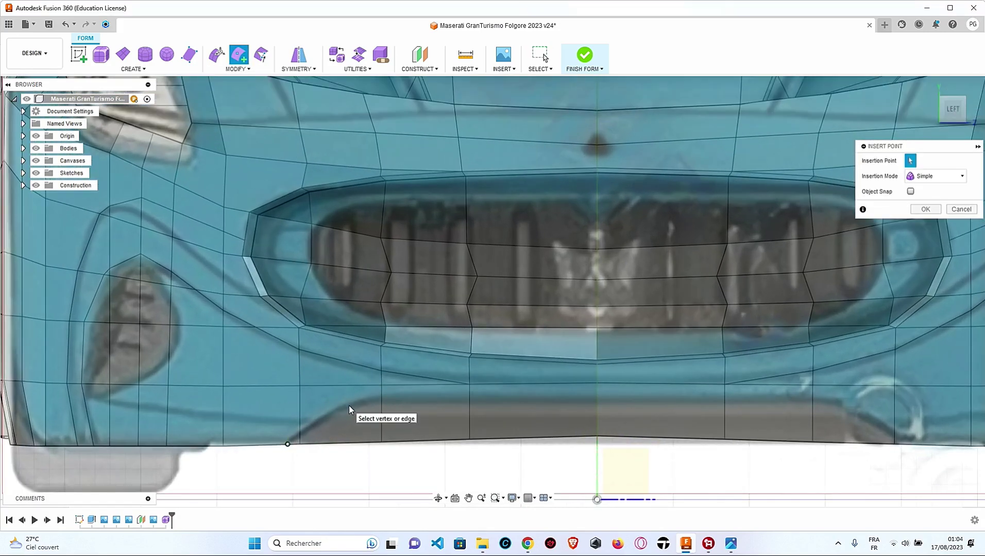
key(Escape)
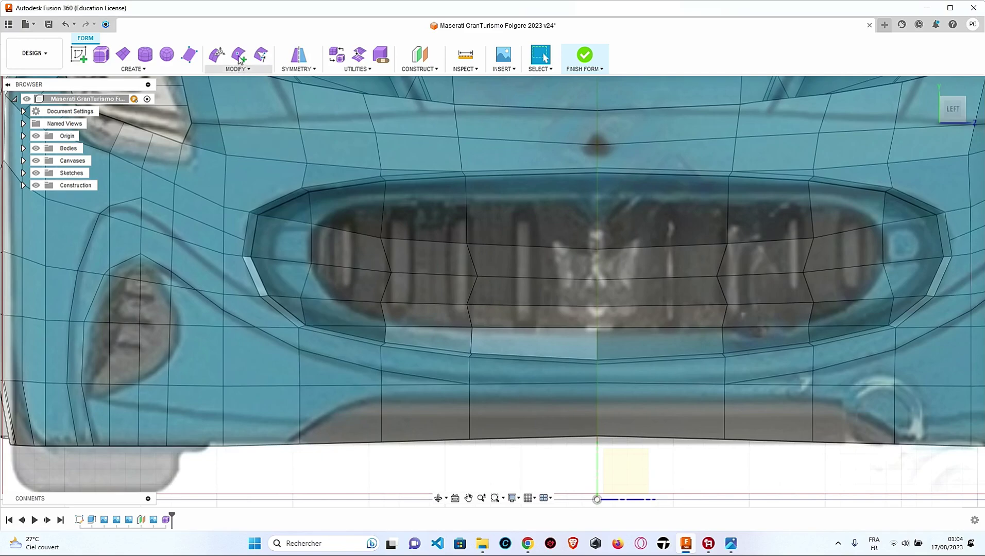
Insert points rising diagonally from the bumper's bottom edge across the lower bumper.
click(238, 54)
click(342, 386)
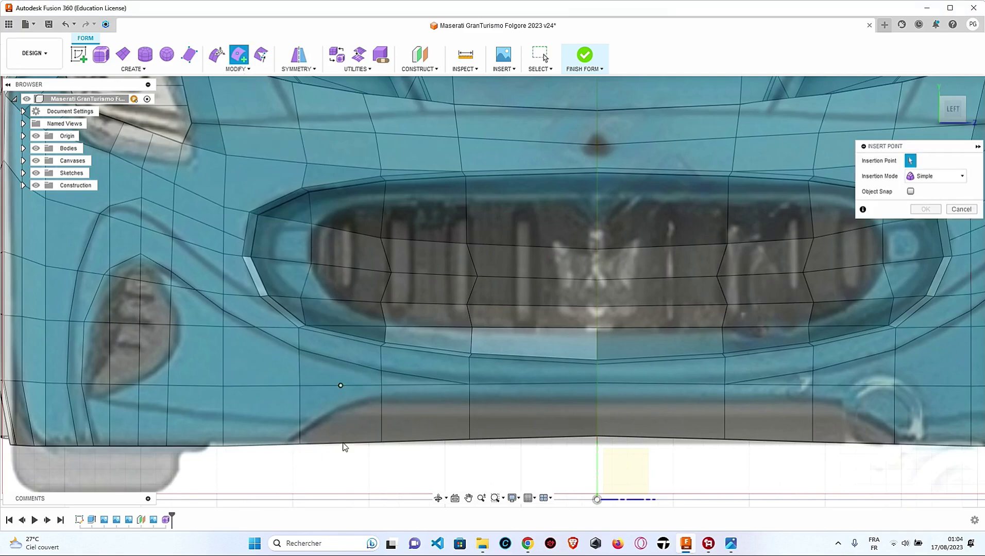
click(341, 444)
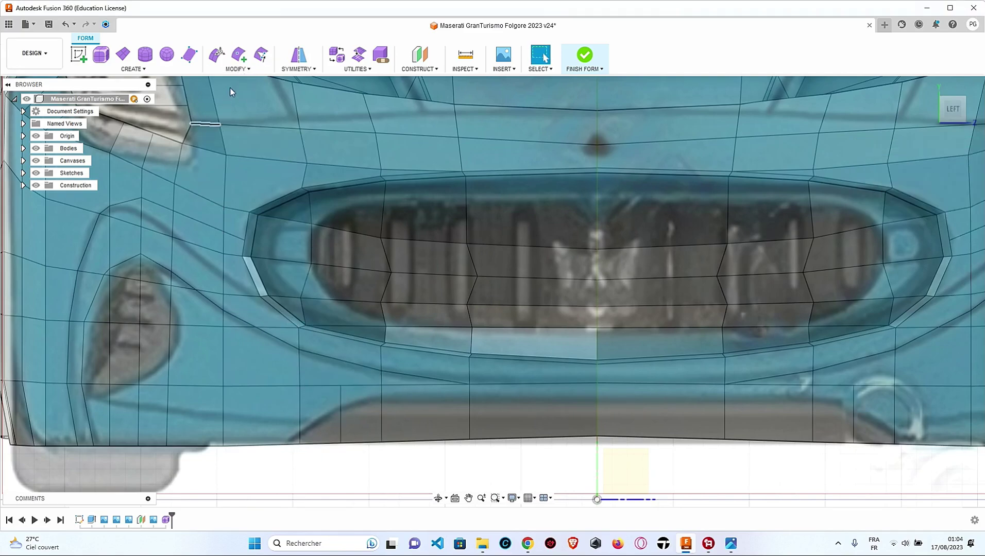
scroll(282, 446, up, 3)
click(297, 458)
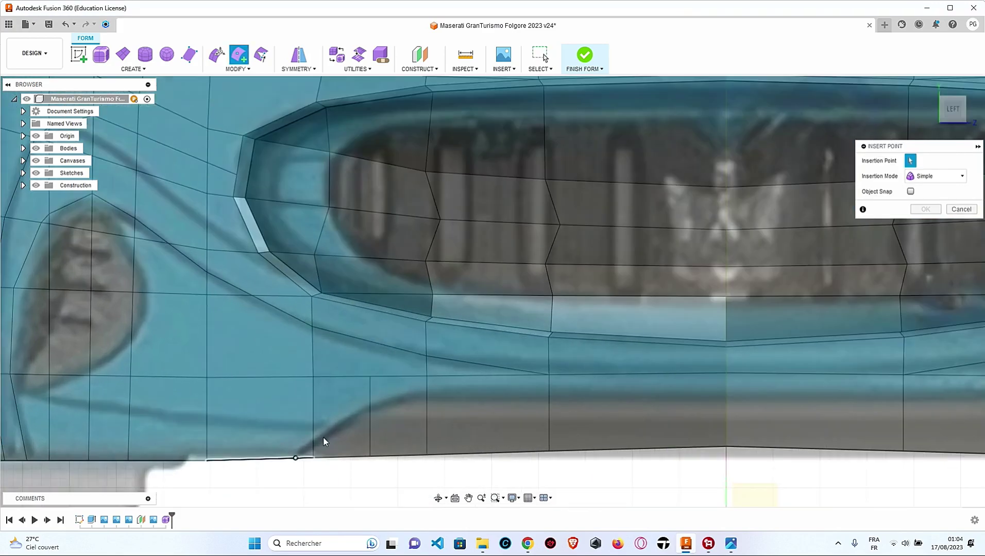
click(370, 406)
click(427, 392)
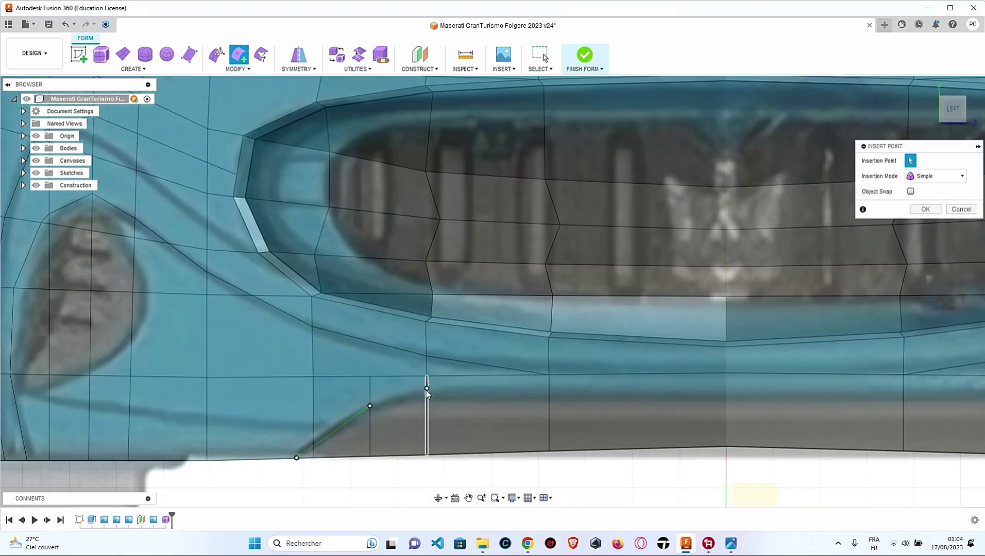
scroll(430, 392, down, 1)
scroll(430, 391, down, 1)
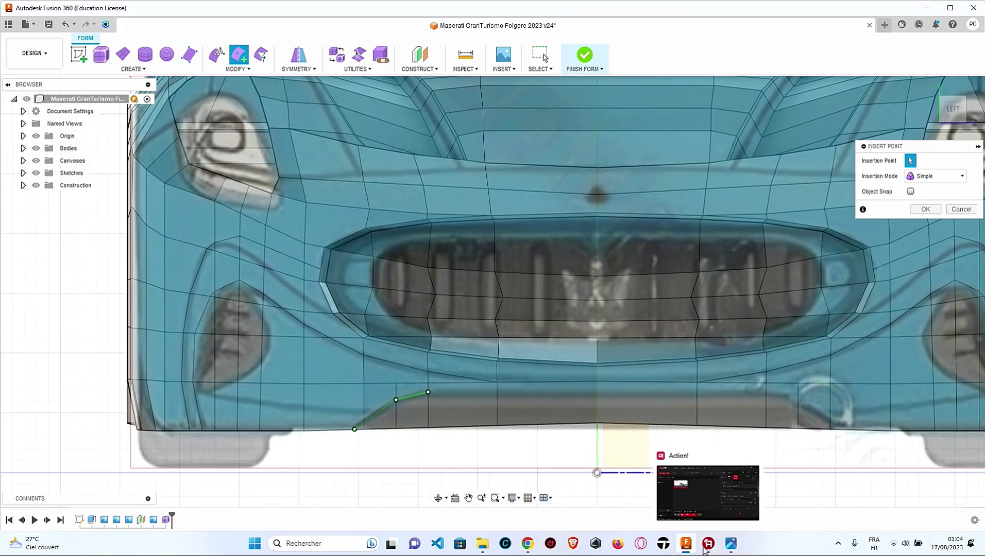
Check the front reference photo, then extend the edge to the centre-line vertex and commit.
click(727, 545)
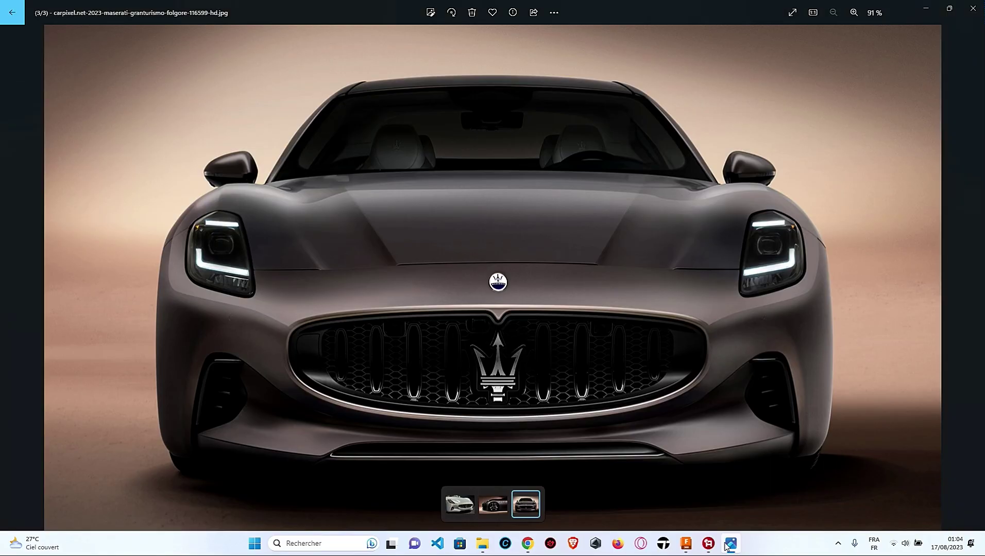
click(726, 545)
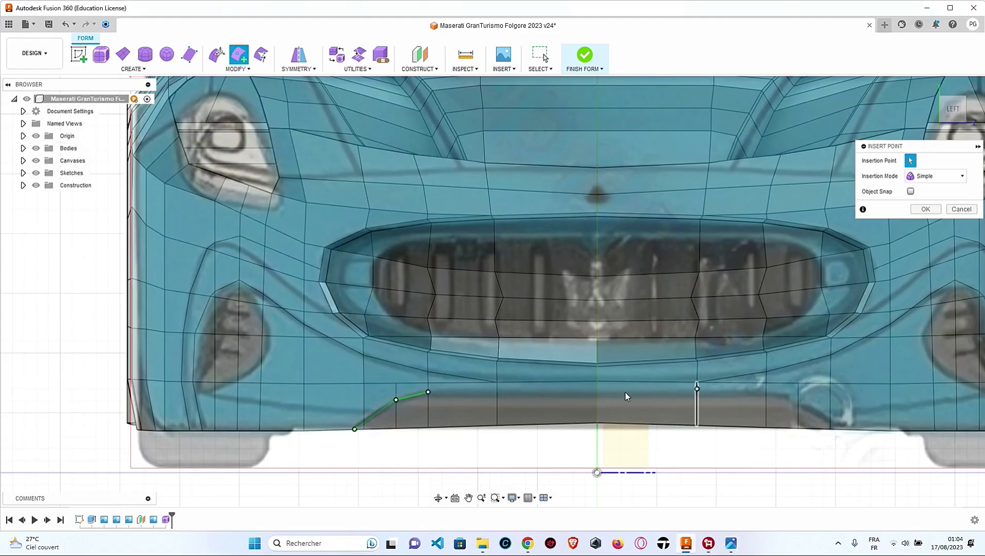
click(597, 392)
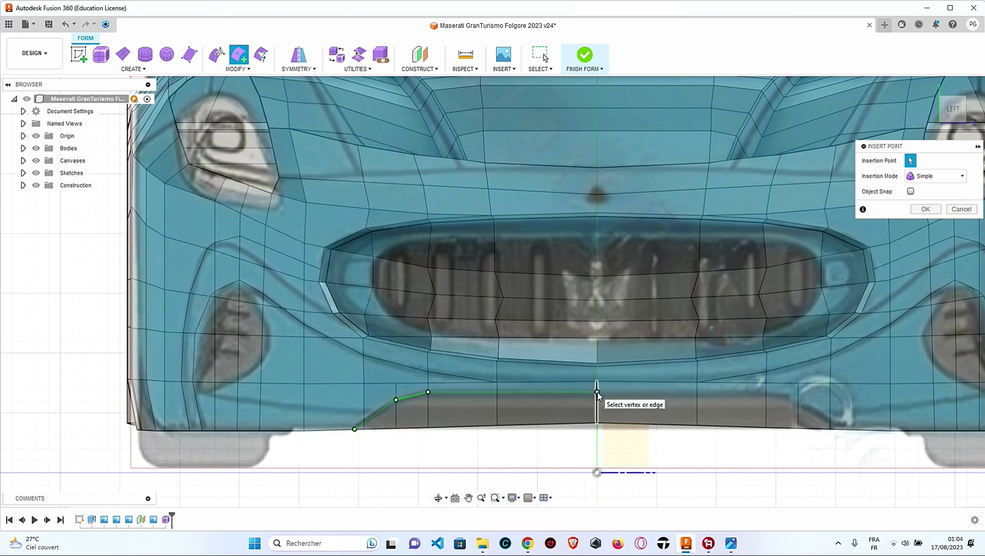
key(Return)
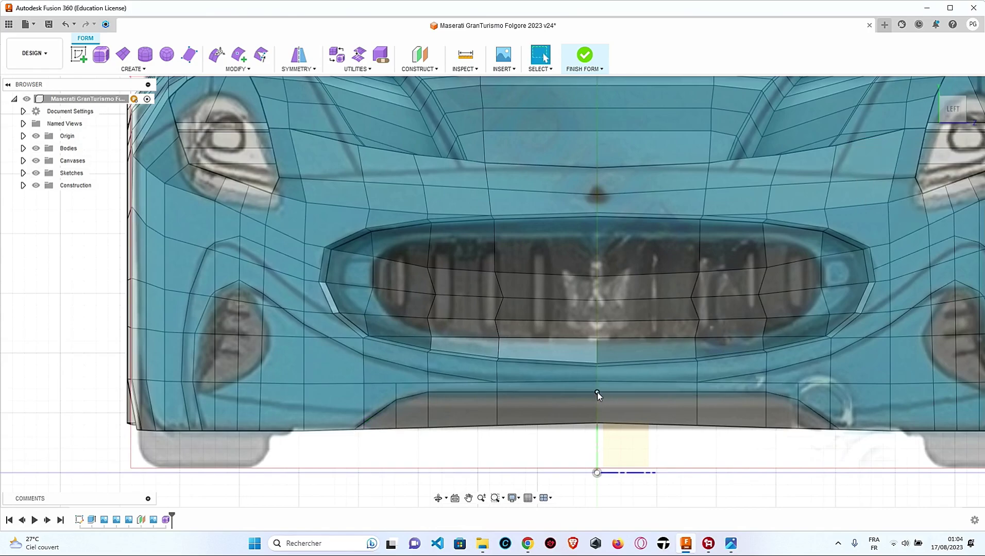
Scale the bumper's bottom edge loop down vertically with Edit Form to flatten it.
right_click(599, 424)
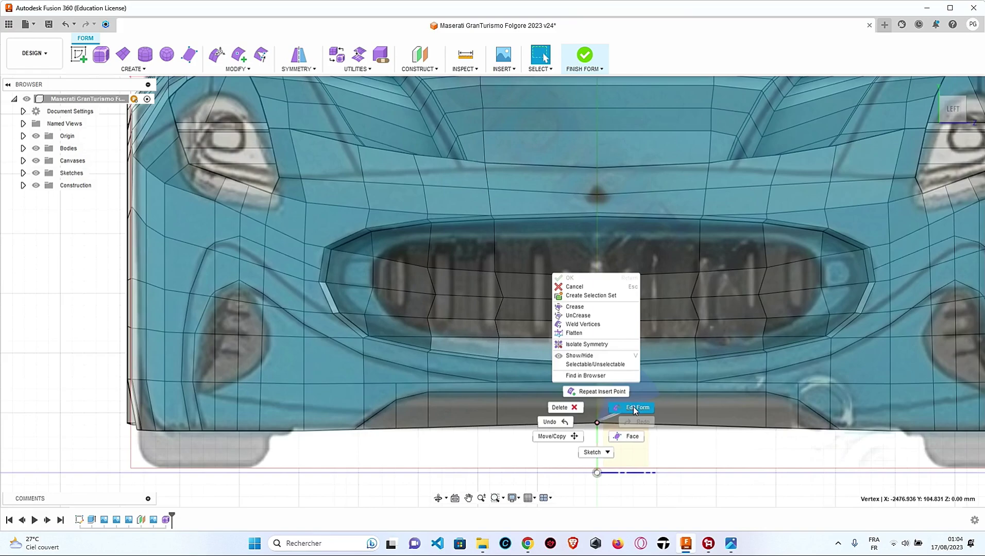
click(782, 445)
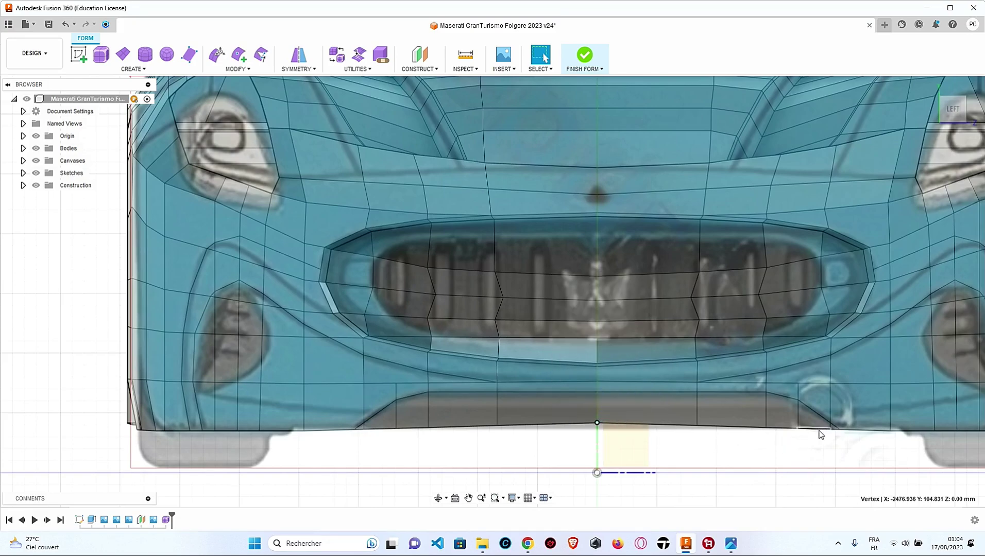
double_click(384, 430)
right_click(384, 429)
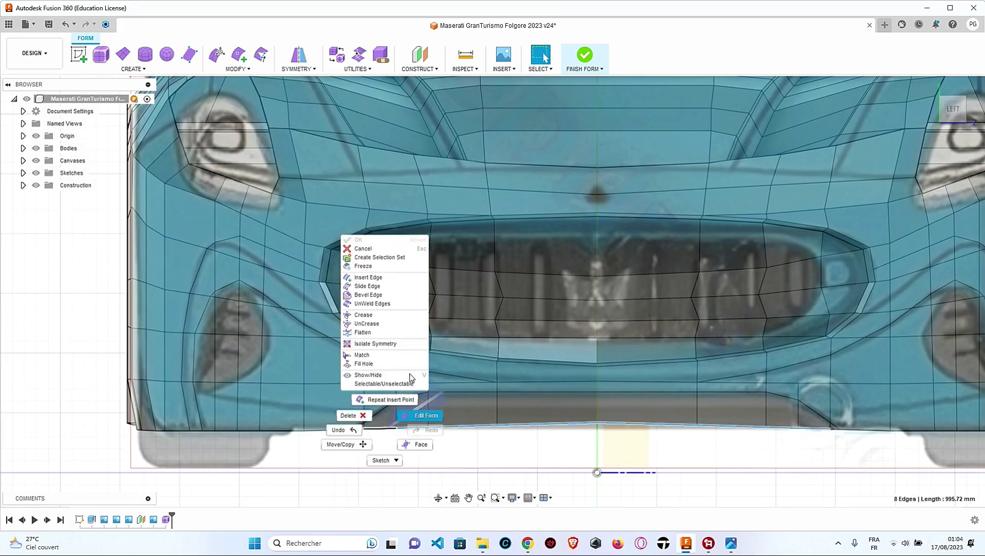
click(420, 415)
mouse_move(608, 401)
mouse_down()
mouse_move(614, 449)
mouse_move(676, 449)
mouse_up()
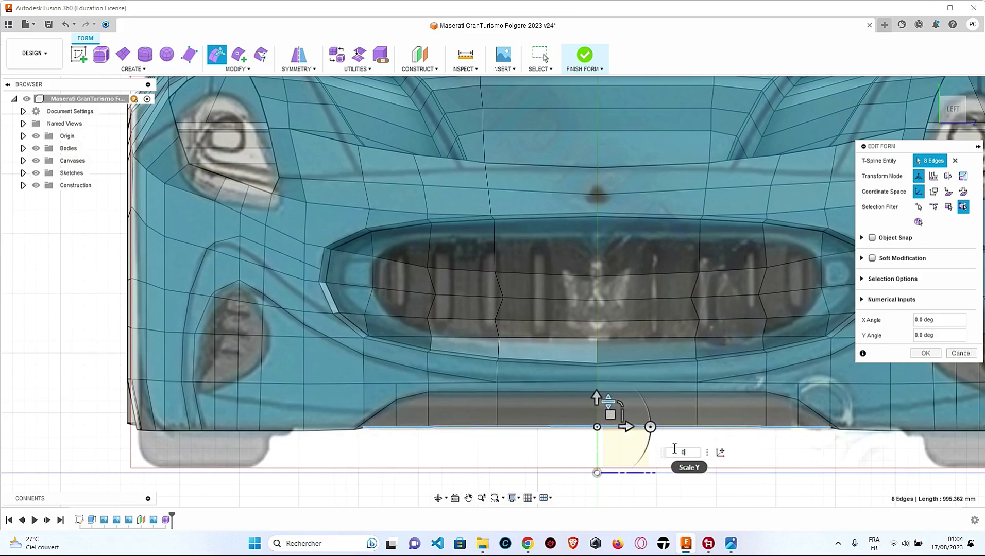
key(Return)
click(684, 451)
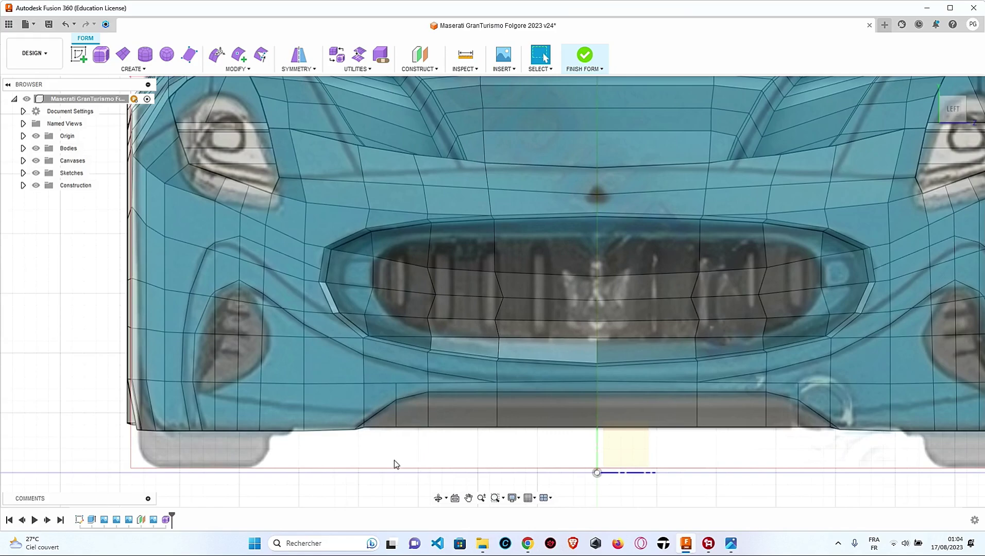
Reselect the bottom edge loop and flatten it further.
scroll(361, 430, up, 2)
scroll(358, 430, up, 1)
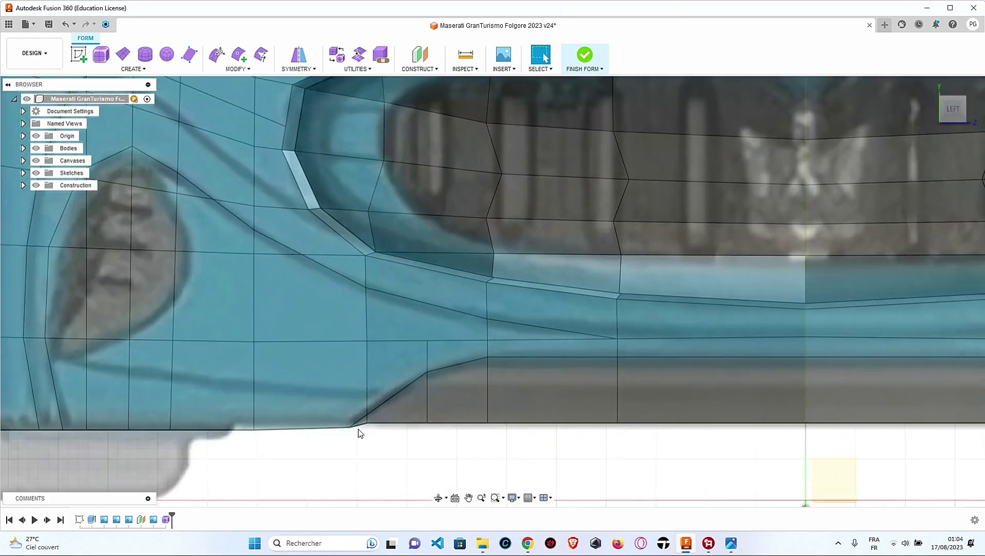
scroll(359, 428, up, 1)
click(334, 432)
scroll(589, 447, down, 2)
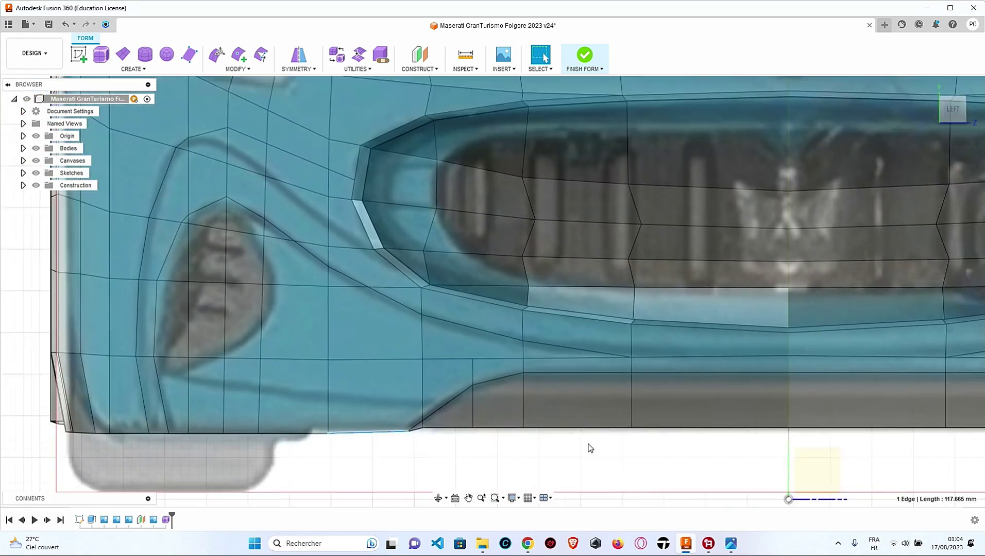
double_click(734, 430)
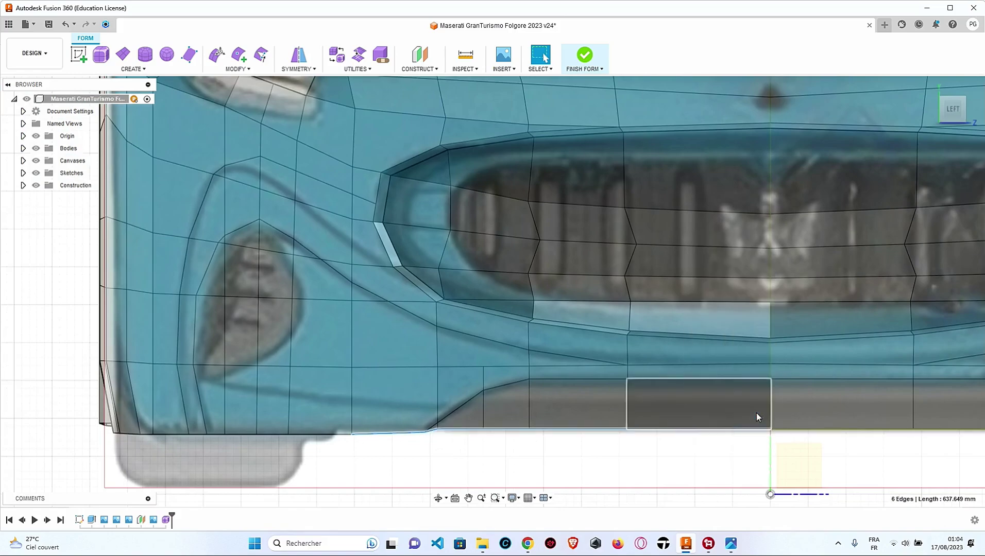
right_drag(756, 414, 640, 399)
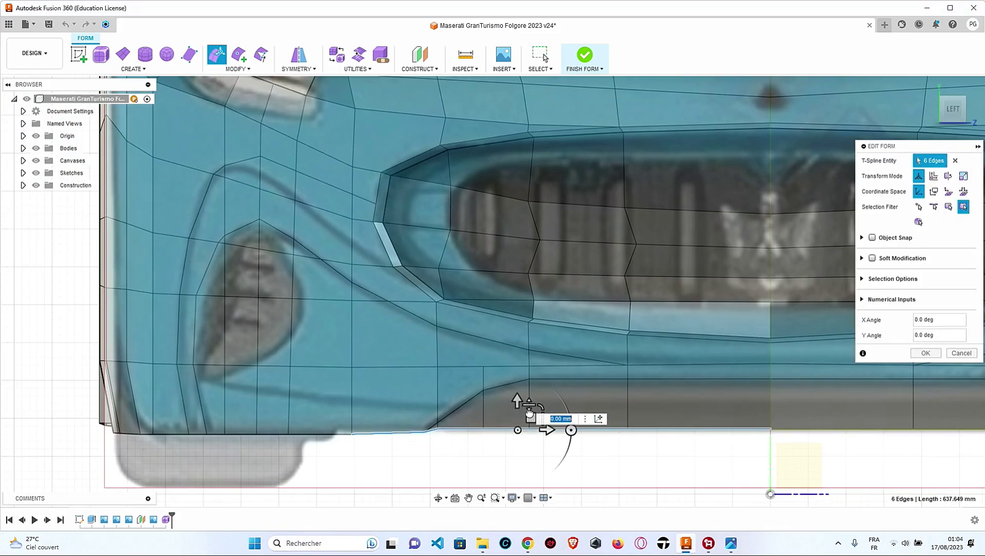
drag(526, 407, 540, 485)
Flatten the full 14-edge bottom loop vertically so the lower lip runs level.
click(434, 466)
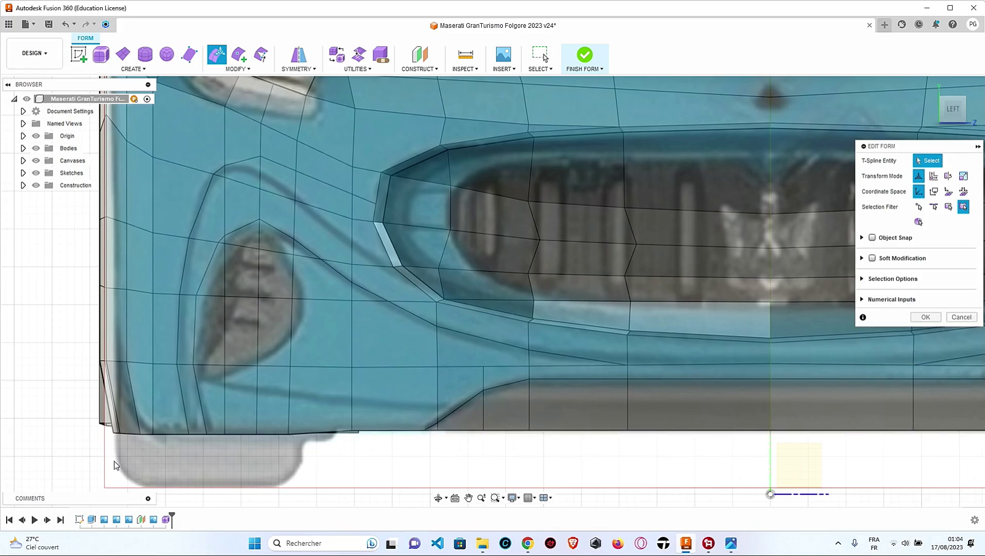
click(134, 434)
double_click(762, 431)
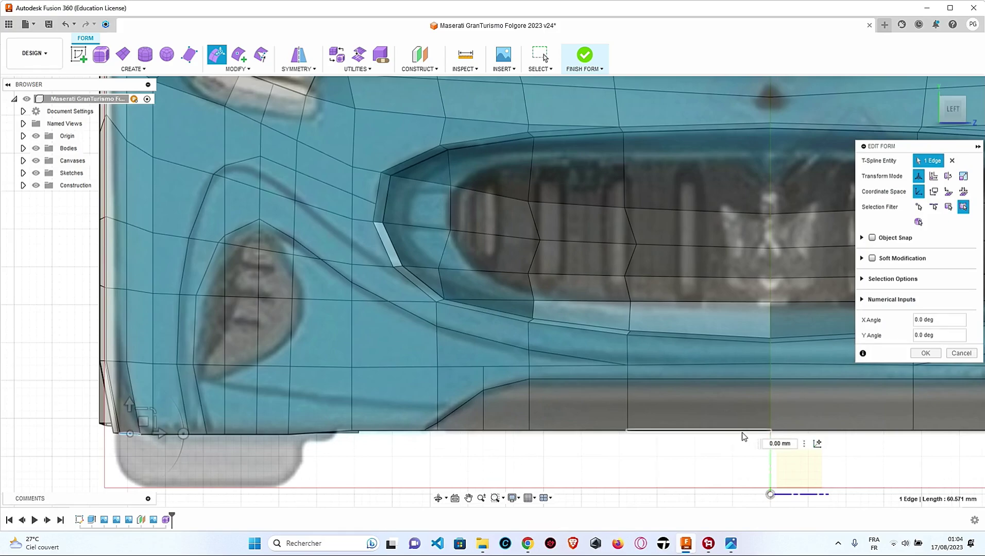
drag(366, 432, 364, 432)
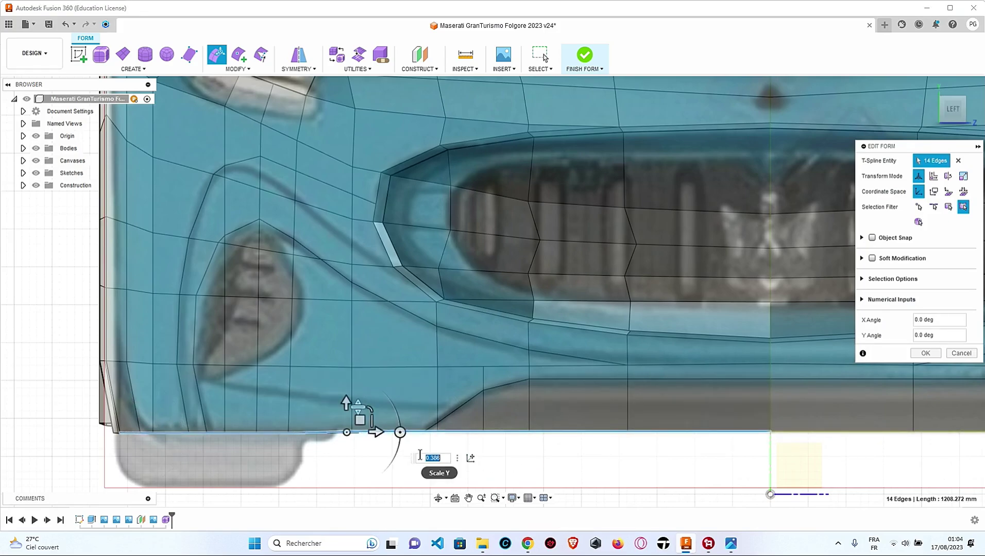
text(0)
key(Return)
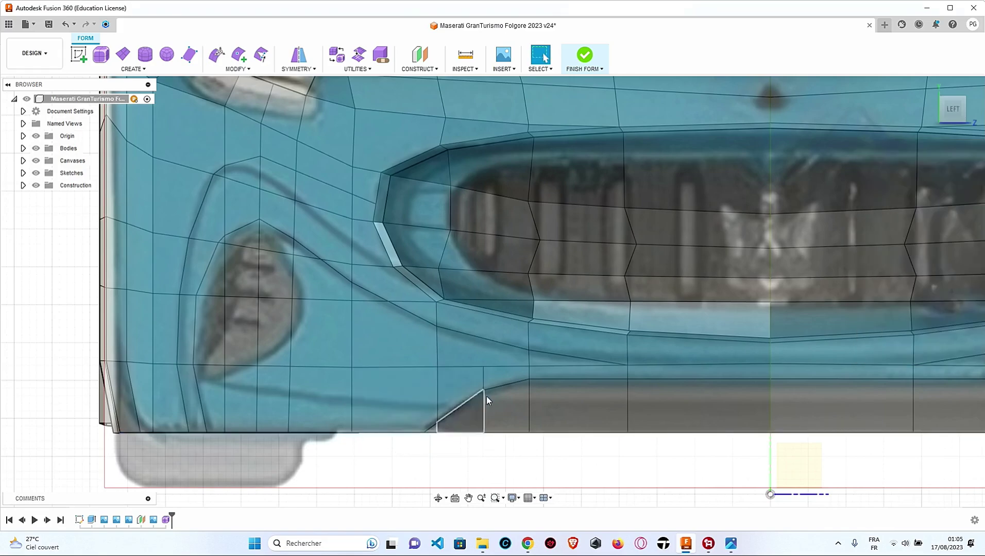
Compare the bumper against the silver car's front reference photo.
middle_drag(487, 396, 400, 421)
scroll(510, 466, down, 3)
scroll(510, 466, down, 2)
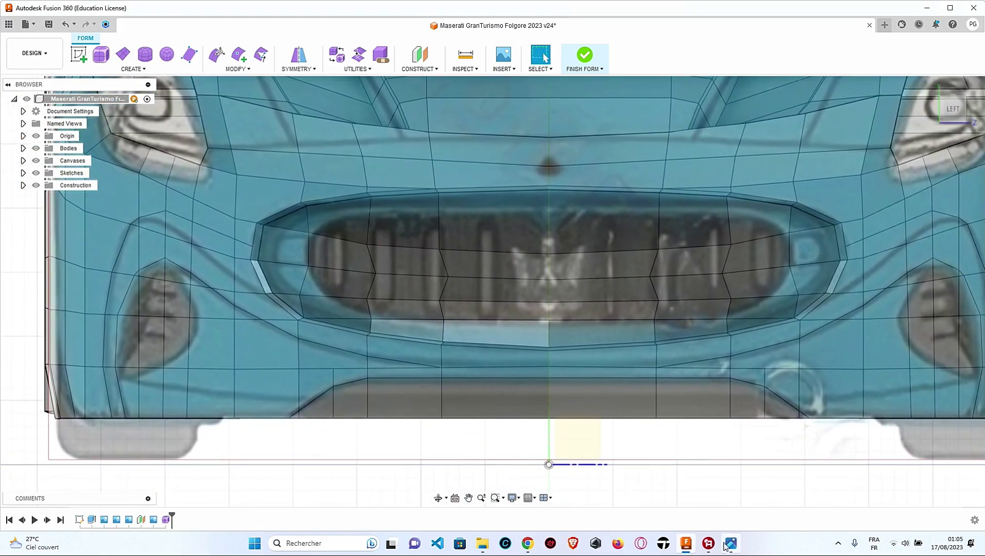
click(730, 546)
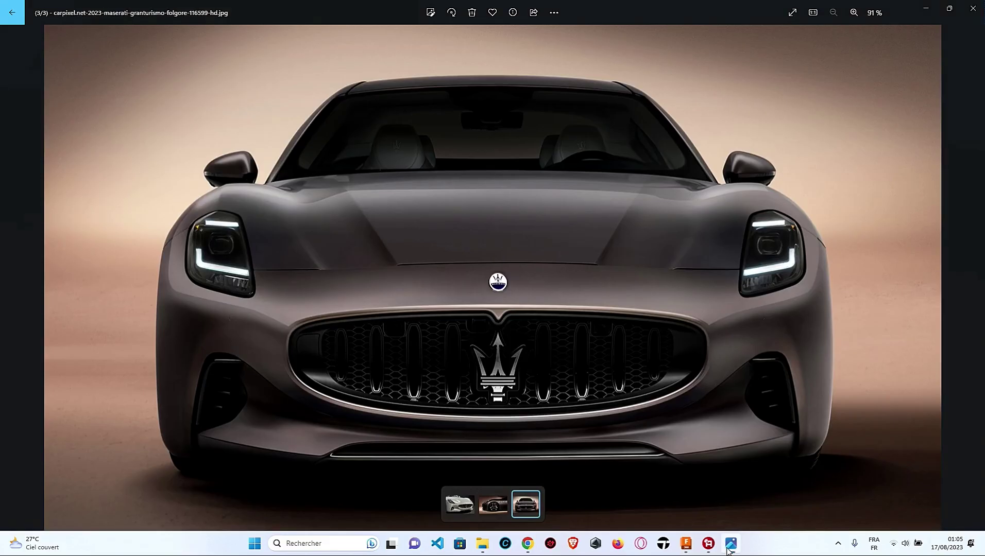
click(458, 508)
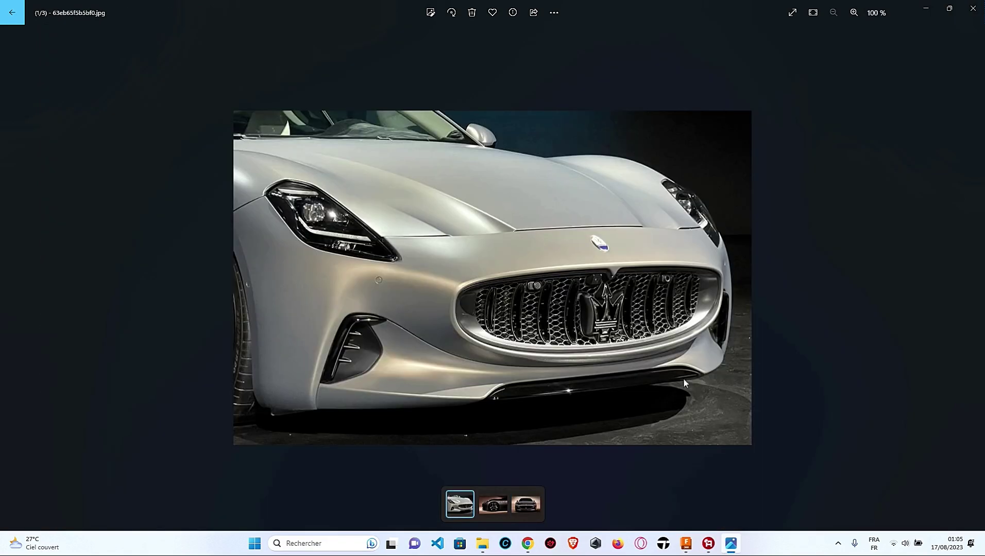
click(730, 545)
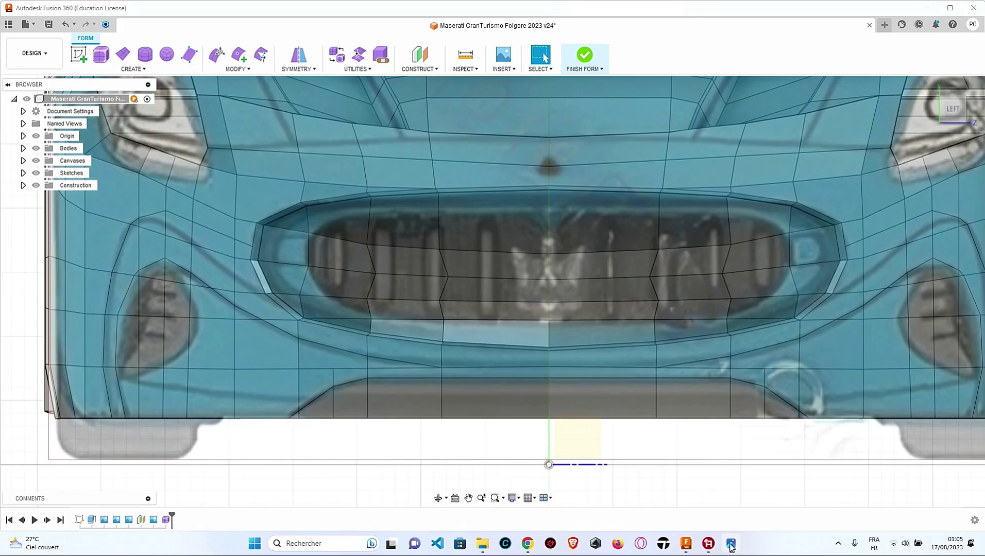
click(731, 546)
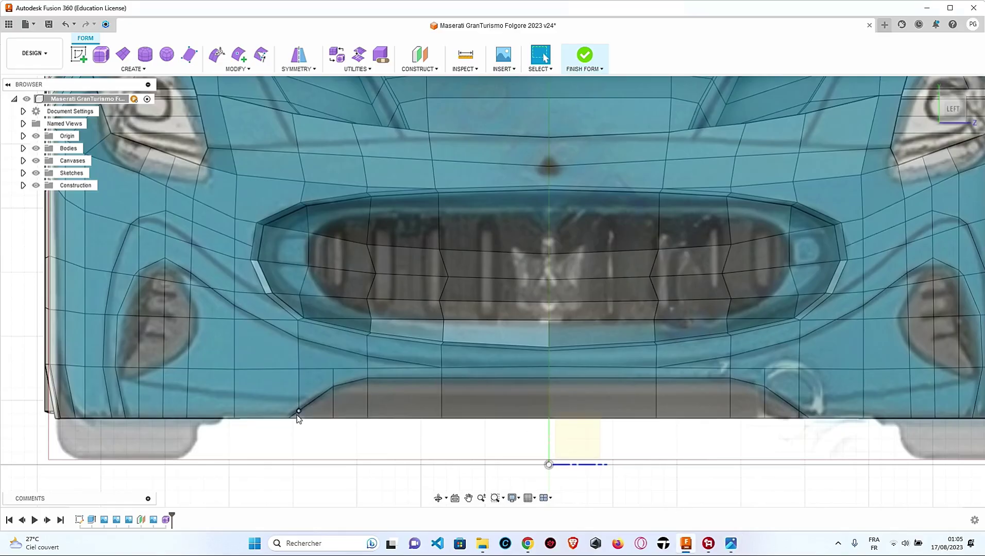
scroll(291, 419, up, 3)
double_click(293, 418)
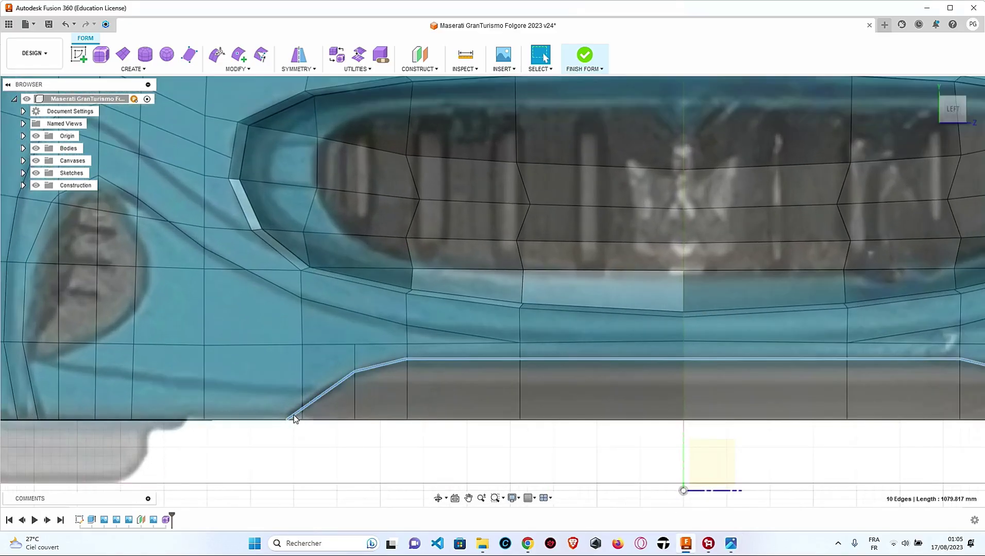
right_click(293, 418)
click(273, 301)
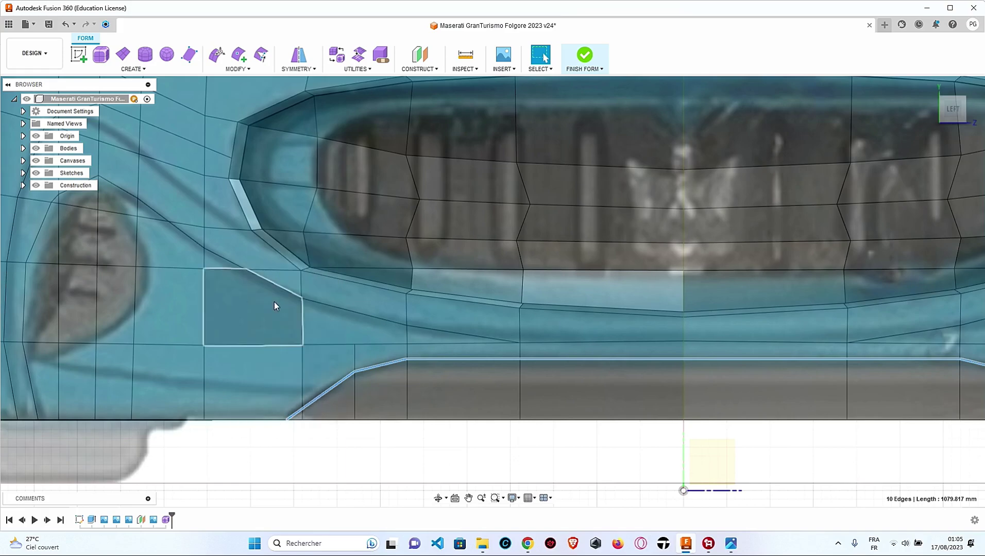
key(Return)
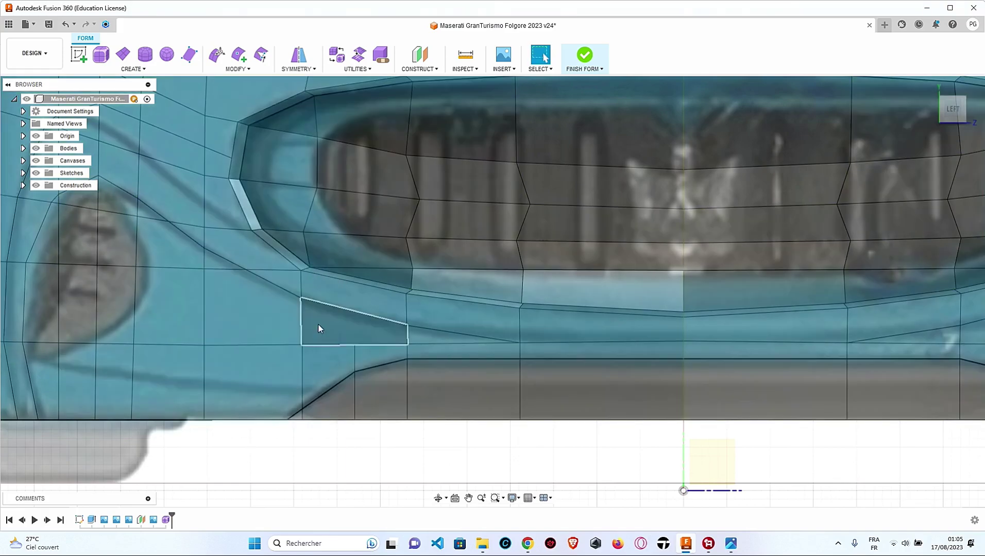
scroll(361, 350, down, 4)
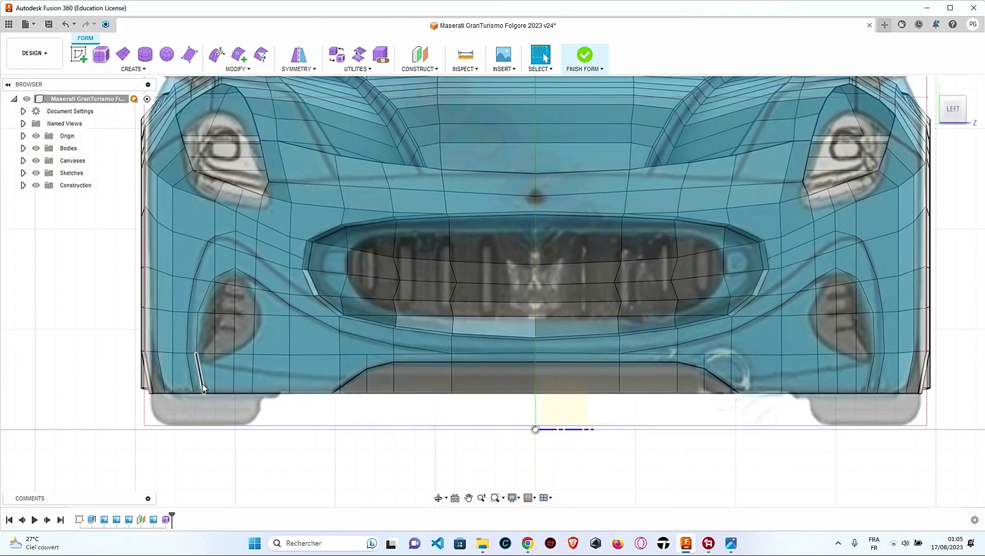
double_click(202, 385)
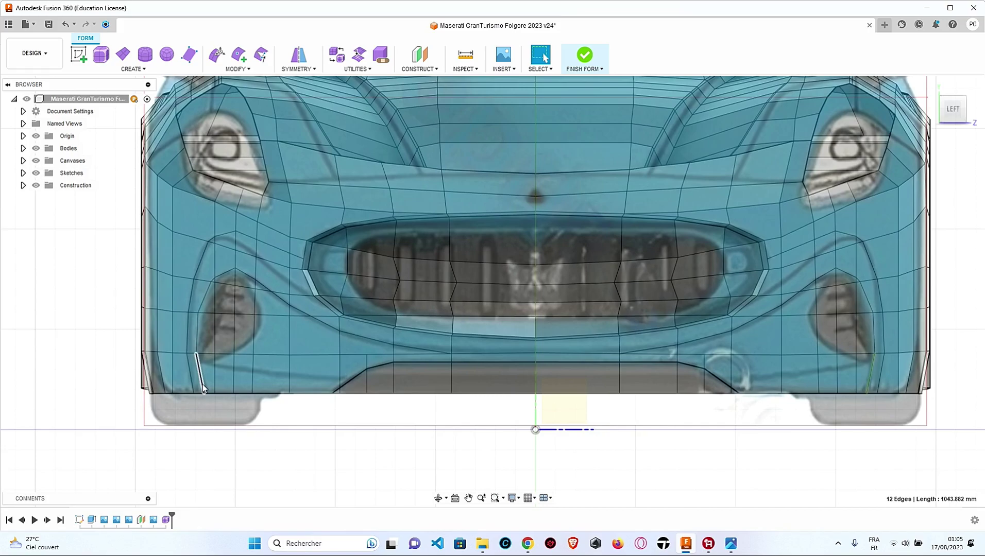
shift+click(472, 352)
right_click(473, 352)
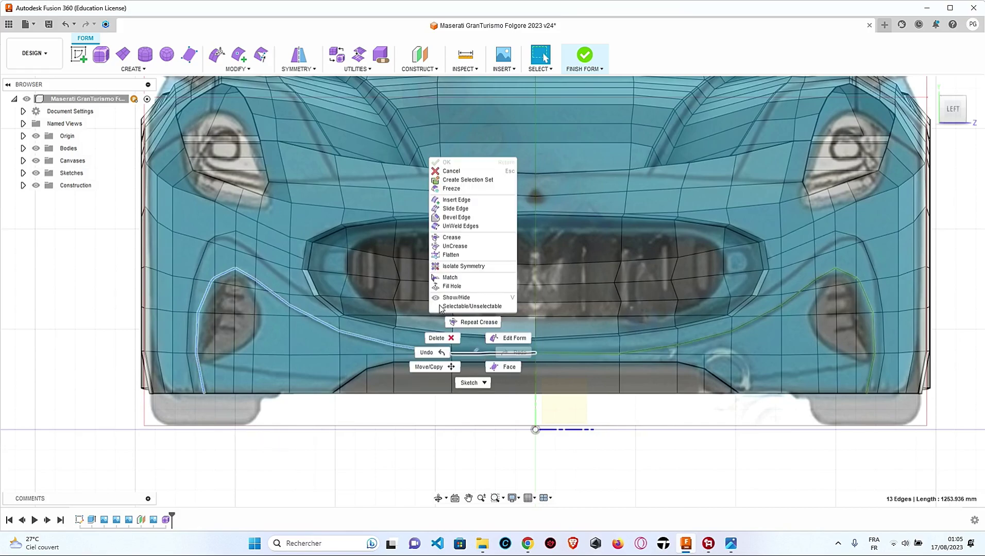
click(452, 238)
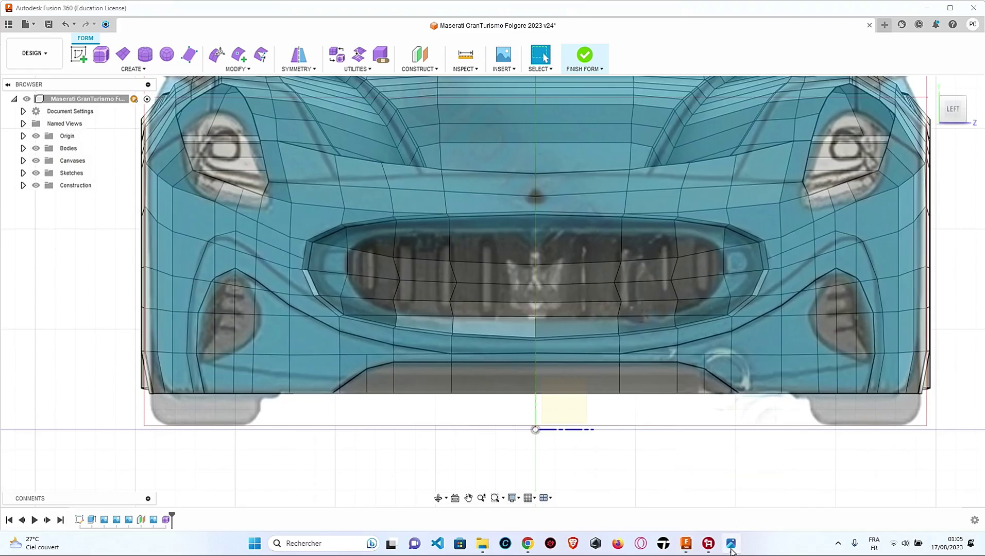
click(731, 549)
click(731, 549)
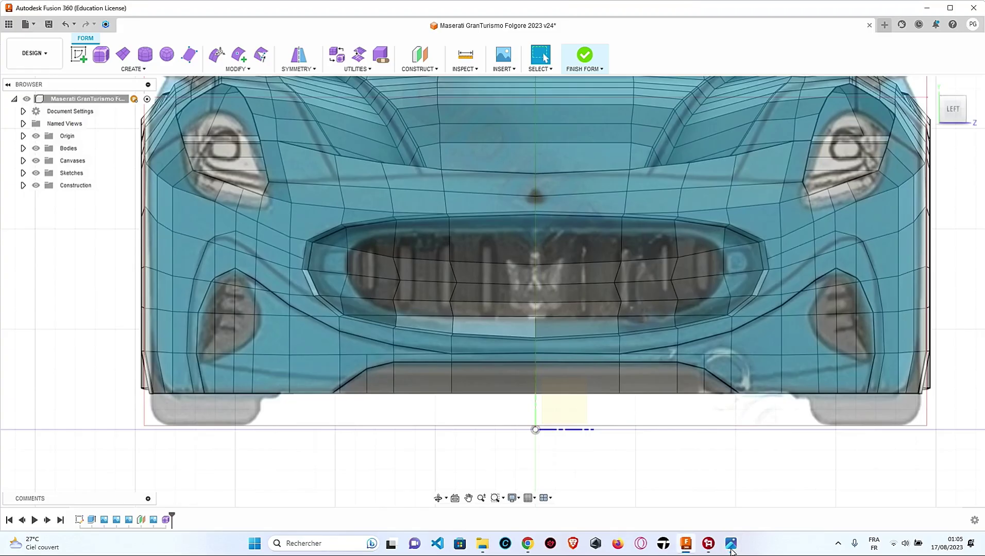
click(731, 549)
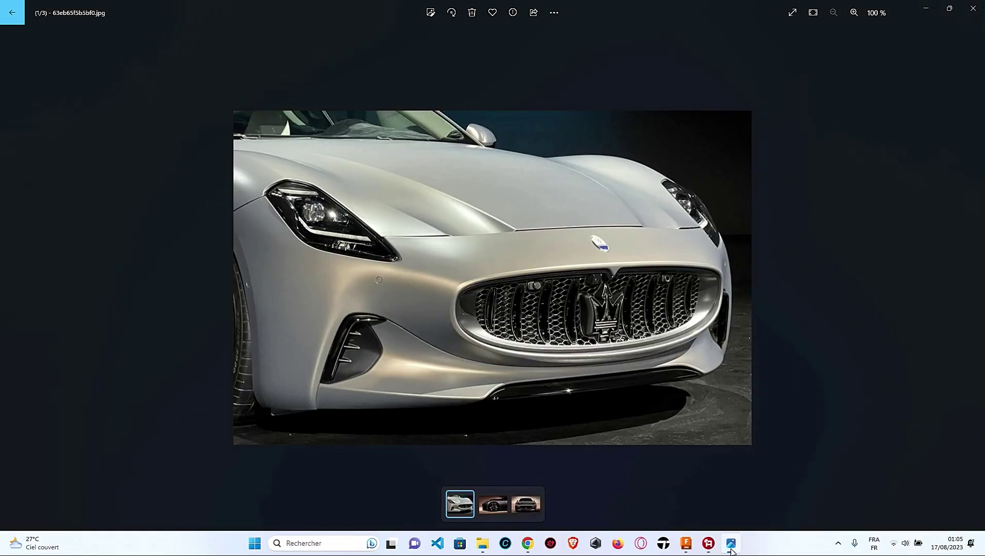
click(731, 548)
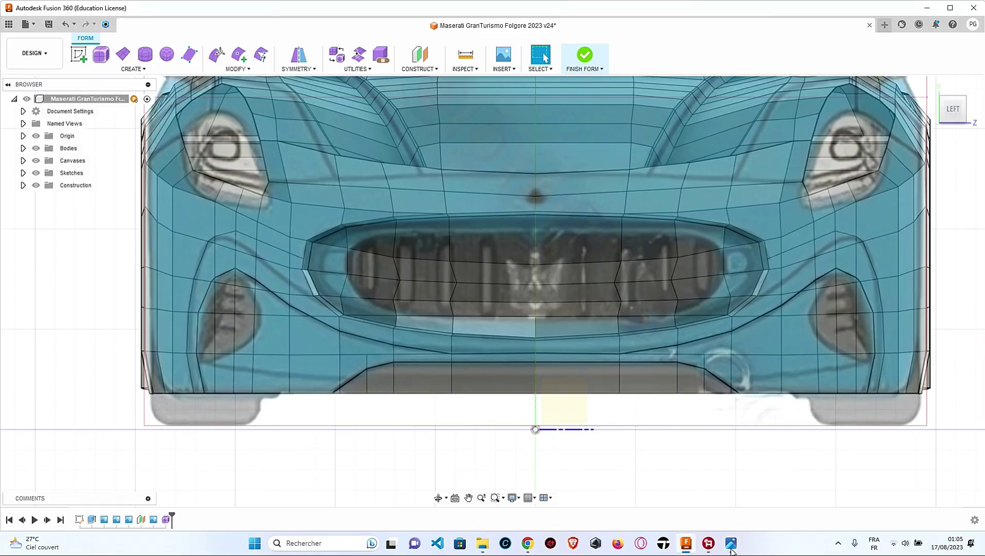
click(238, 54)
Insert points from beside the side intake along the lower lip to the centreline.
click(254, 314)
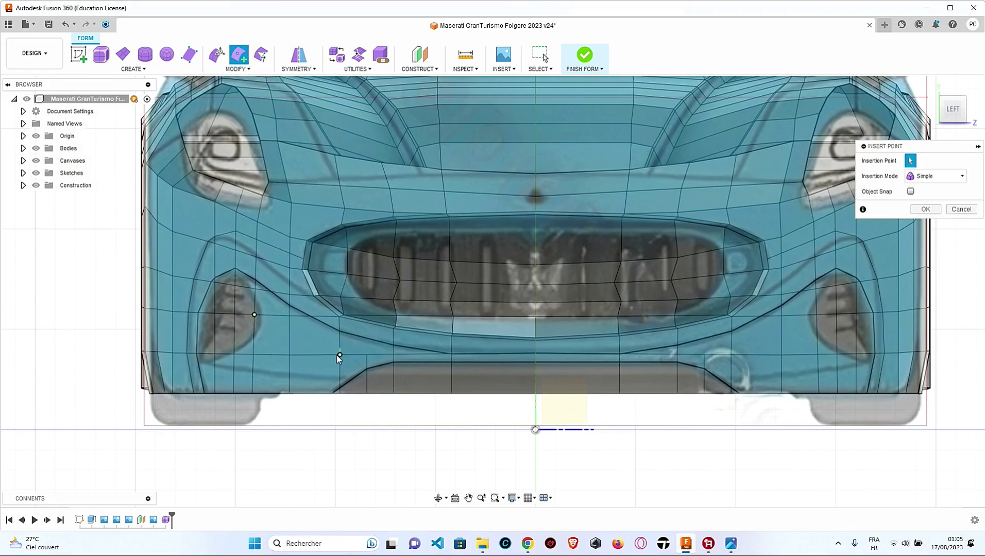
click(340, 355)
scroll(377, 356, up, 1)
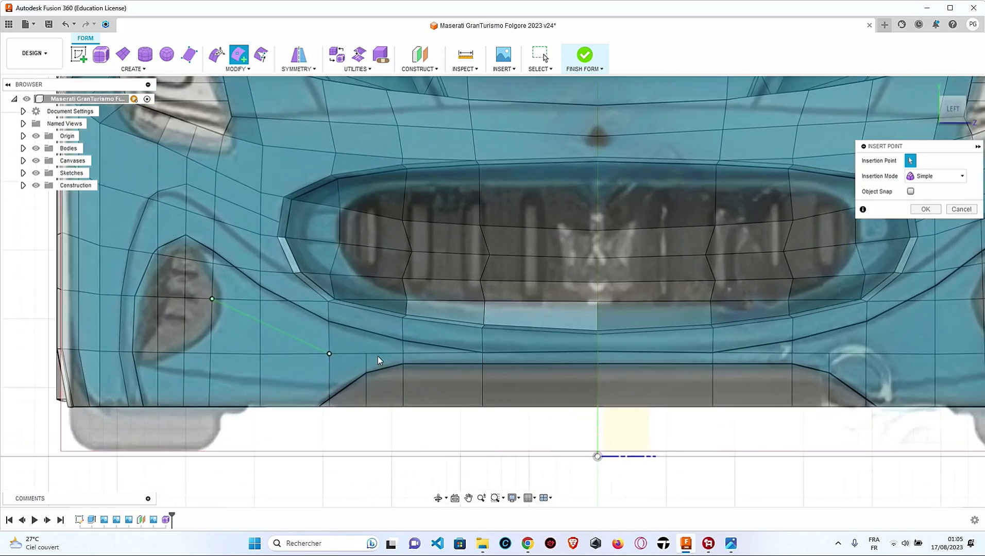
scroll(379, 357, up, 1)
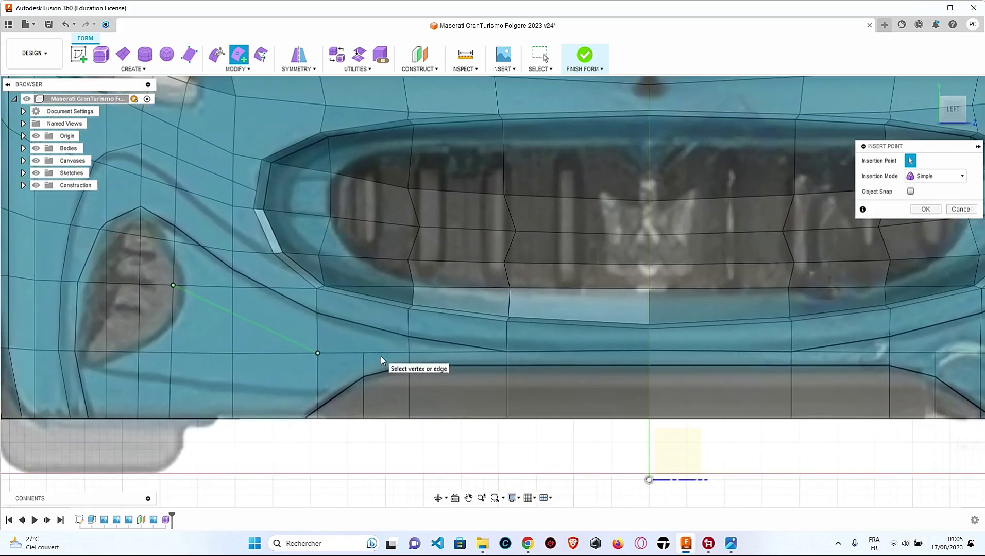
scroll(363, 358, up, 1)
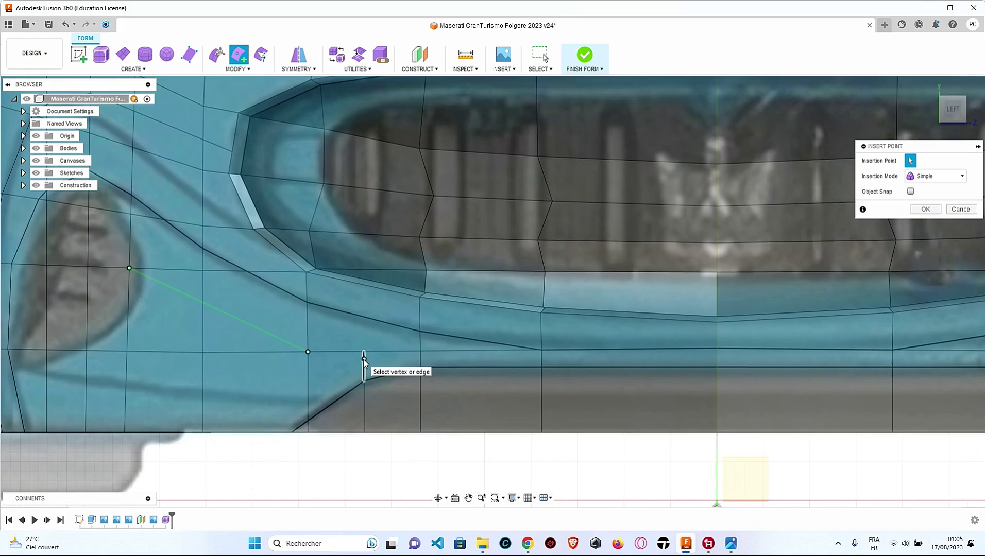
click(364, 359)
click(716, 357)
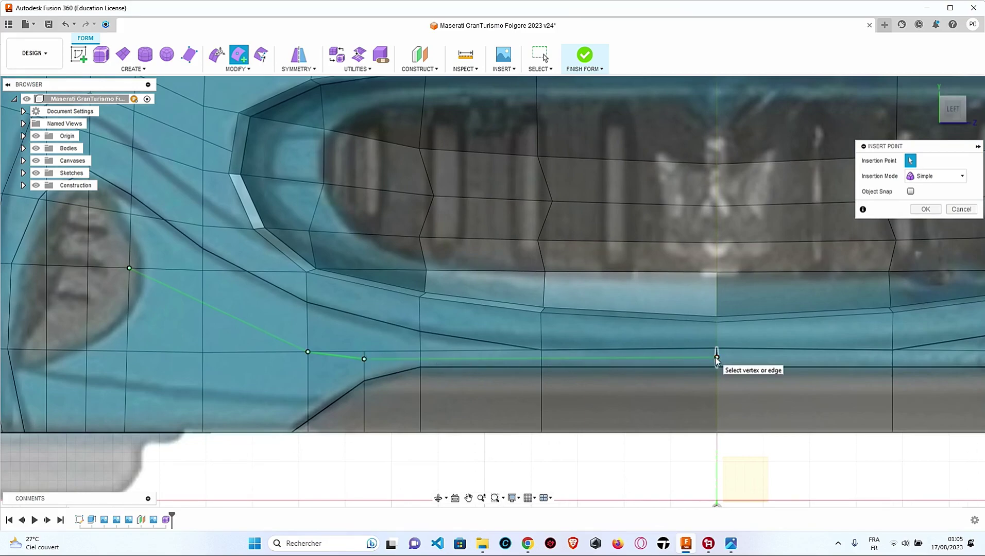
key(Return)
Delete the stray vertical edge at the lower lip corner.
scroll(378, 360, up, 3)
scroll(362, 355, up, 2)
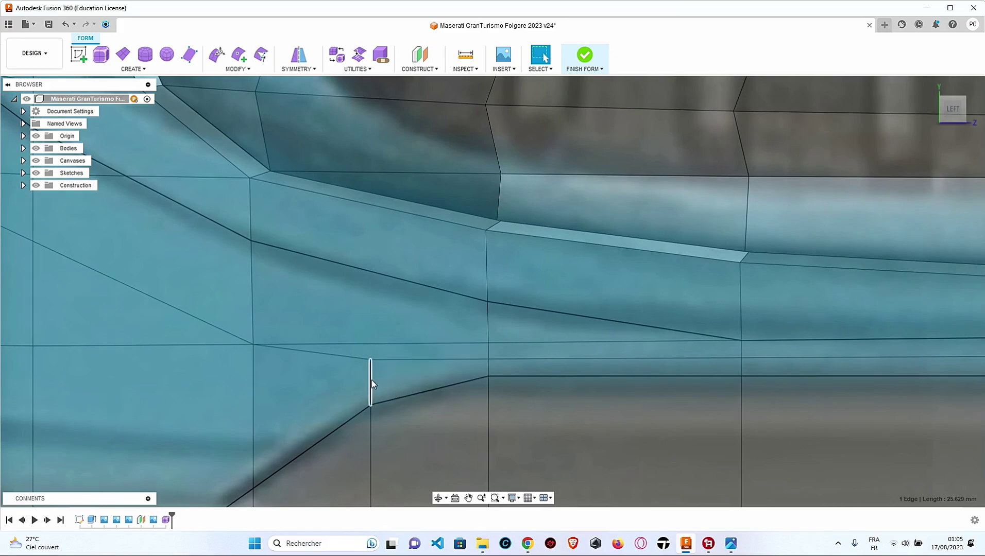
key(Delete)
scroll(389, 380, down, 3)
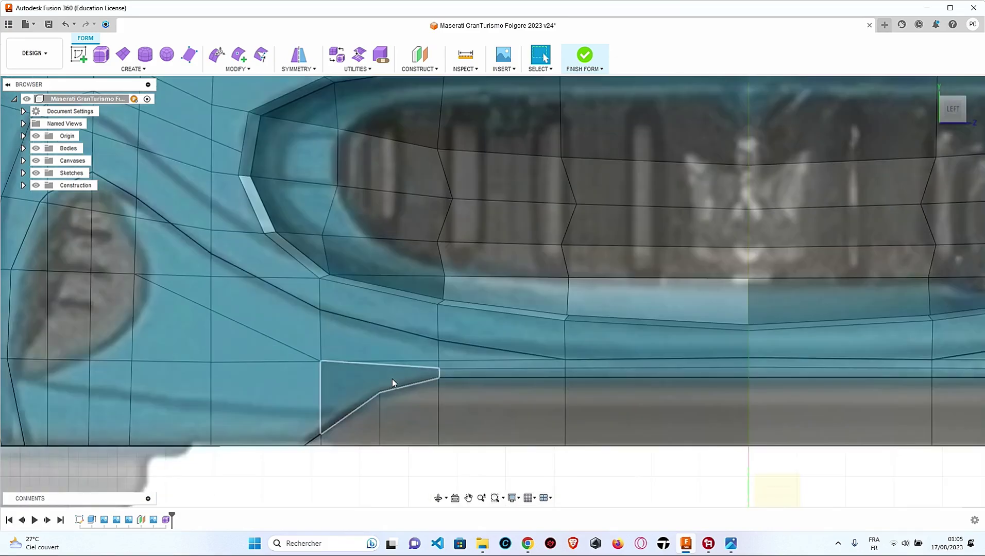
scroll(391, 379, down, 3)
Check the new bumper edge against the Maserati reference photo.
click(726, 553)
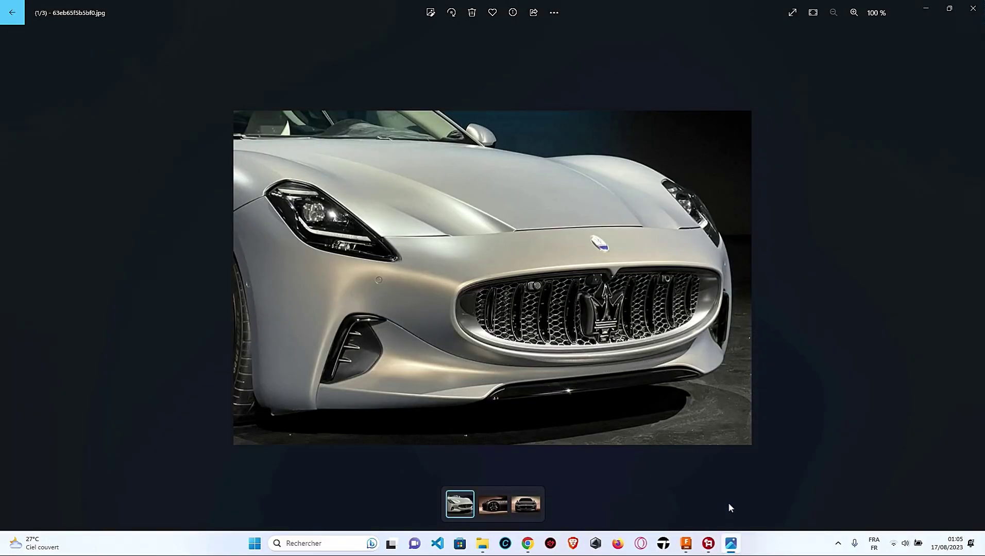
click(729, 544)
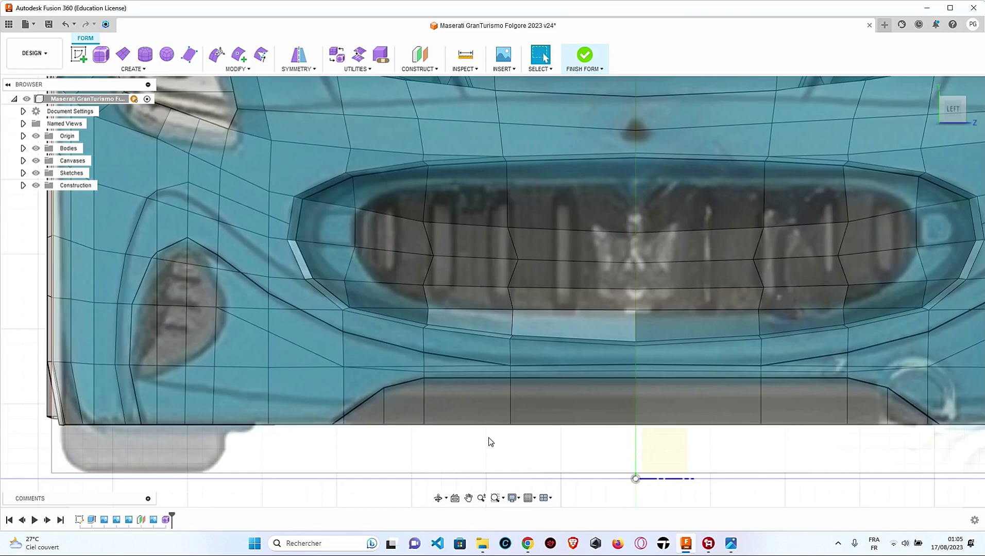
scroll(489, 437, down, 2)
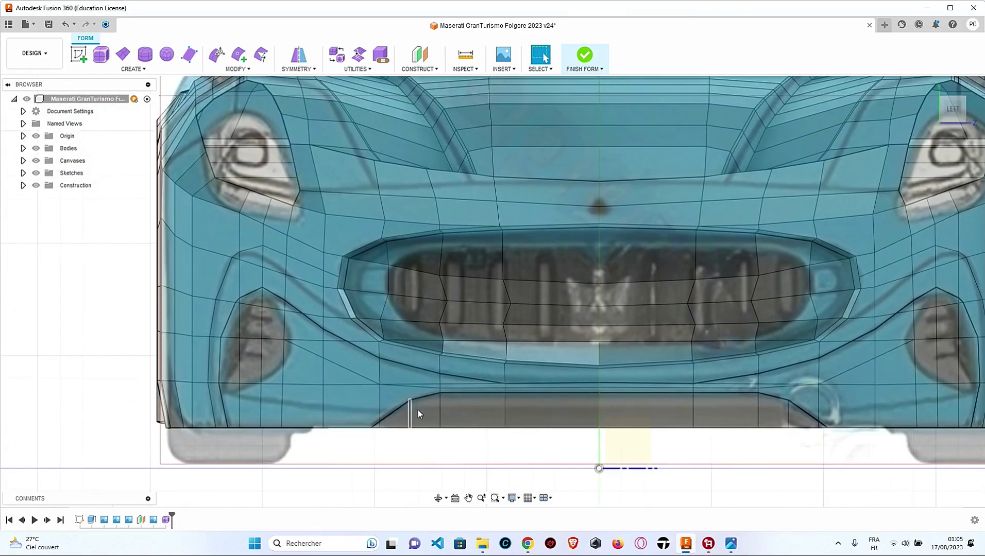
click(731, 552)
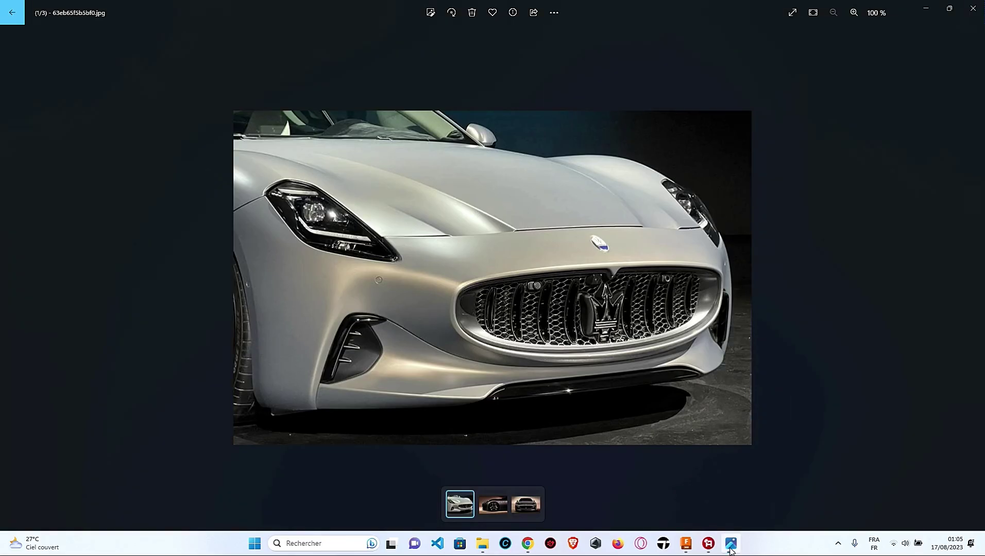
click(731, 551)
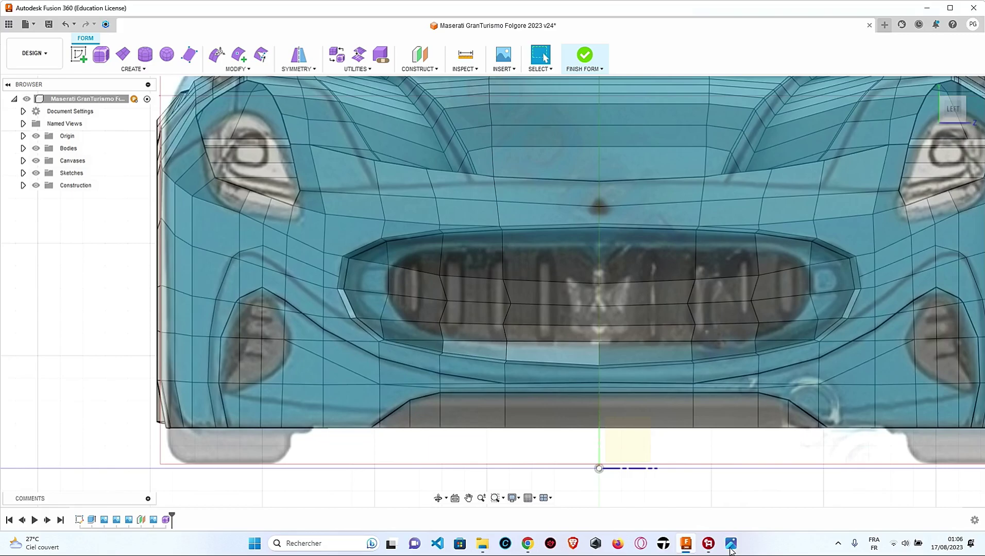
click(731, 551)
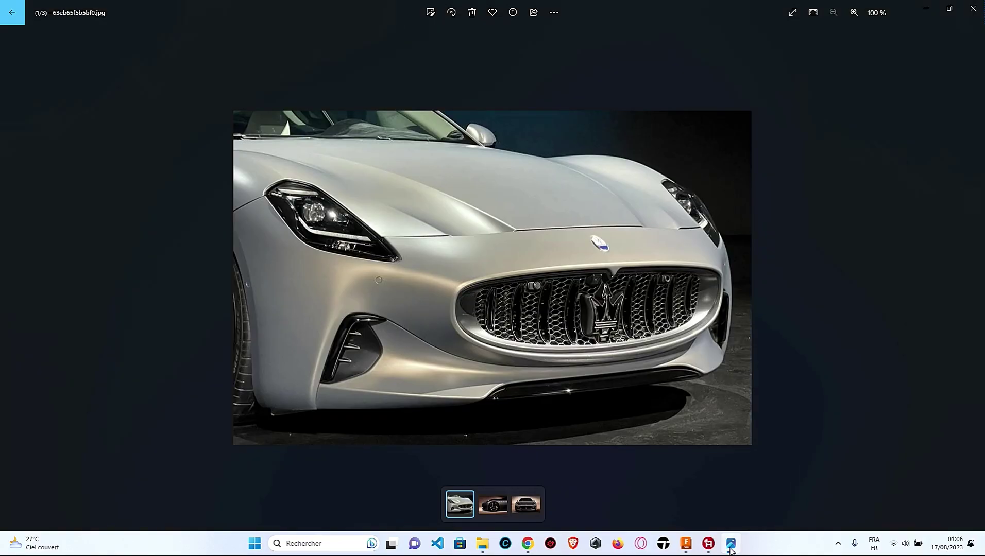
click(731, 551)
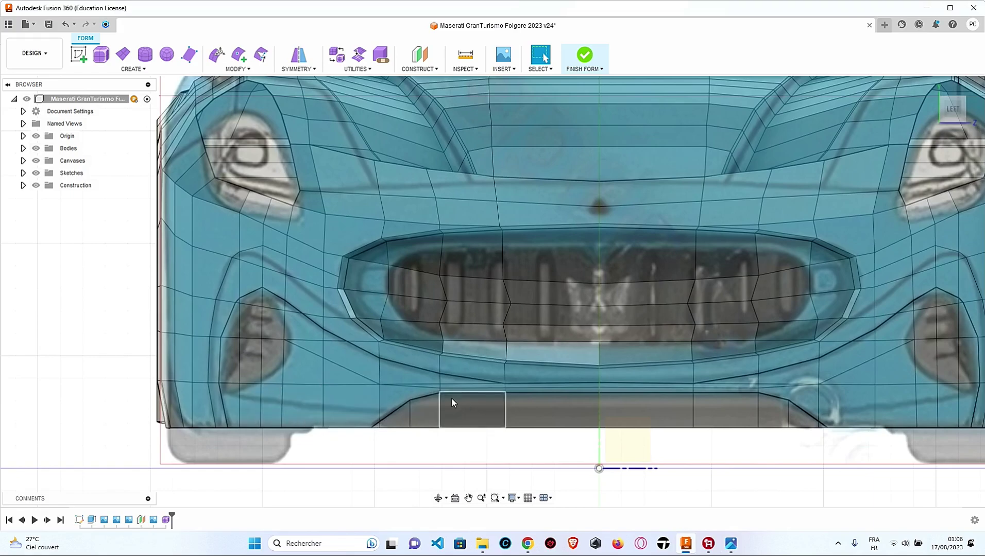
click(244, 58)
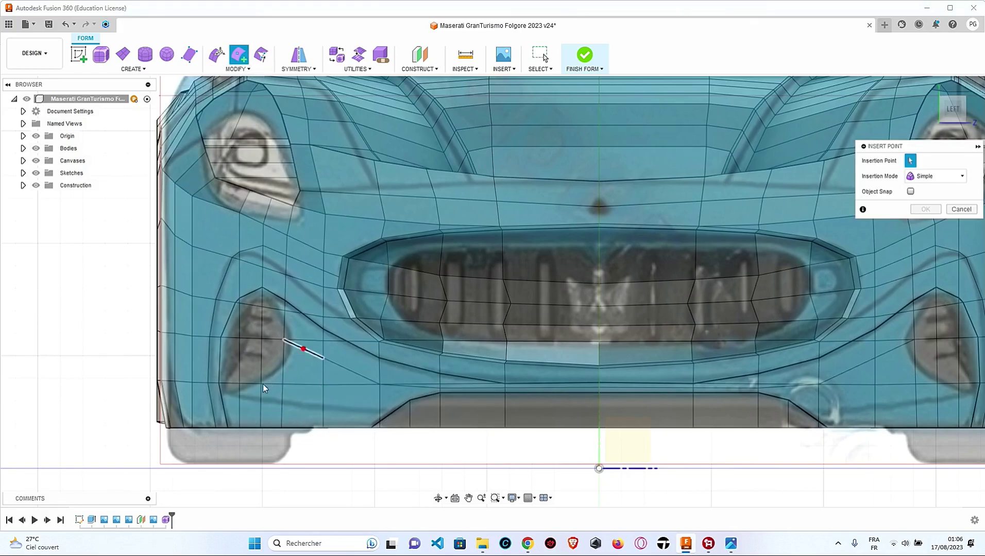
Insert an edge below the side intake and nudge its new vertex up along the lip.
click(219, 384)
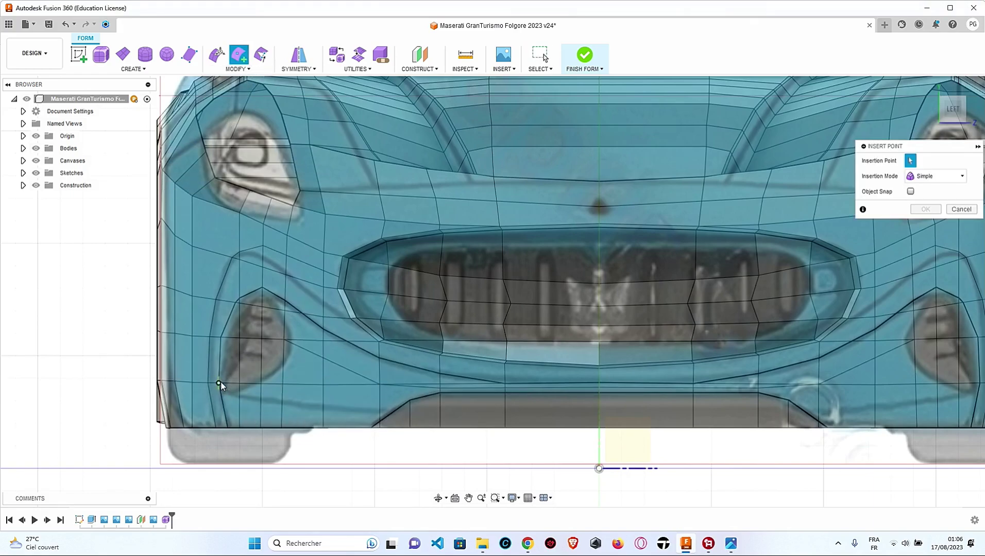
click(381, 421)
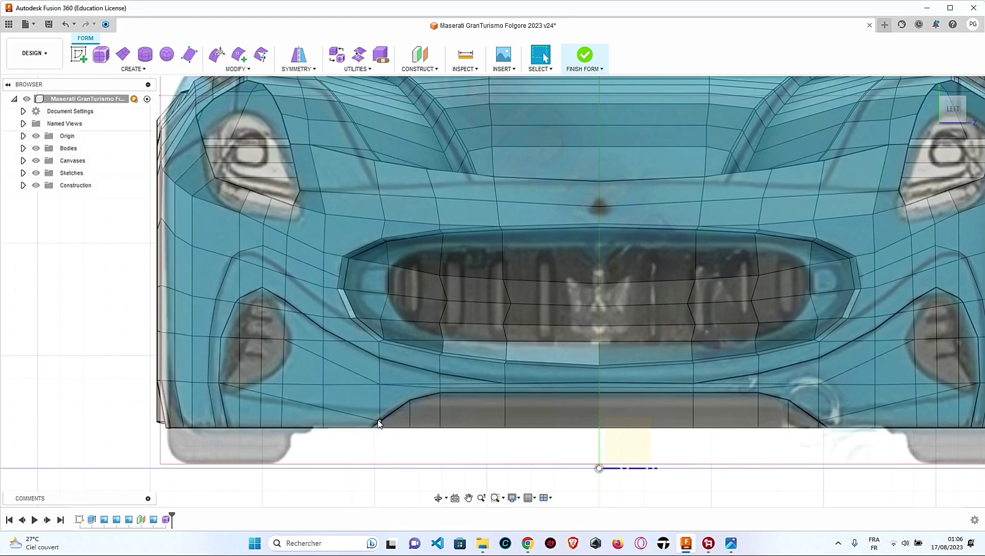
right_click(380, 420)
click(408, 405)
drag(379, 421, 396, 404)
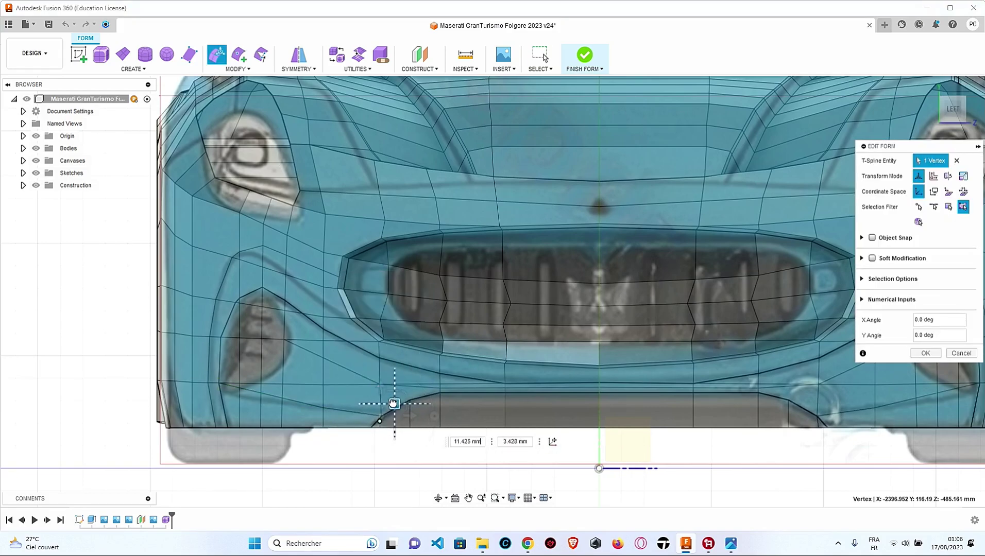
key(Escape)
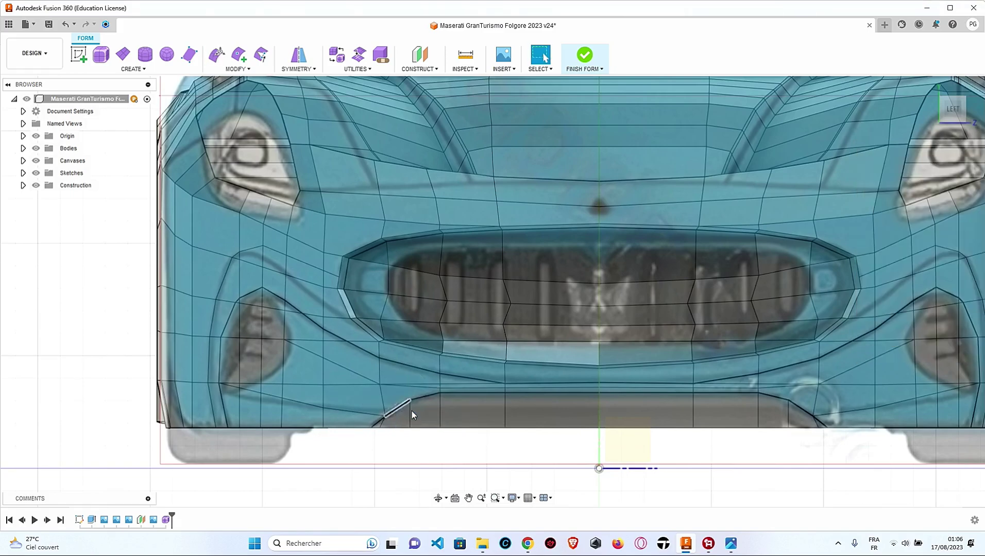
click(733, 544)
click(732, 544)
Crease the new edge loop along the lower bumper.
click(348, 418)
double_click(350, 413)
right_click(351, 413)
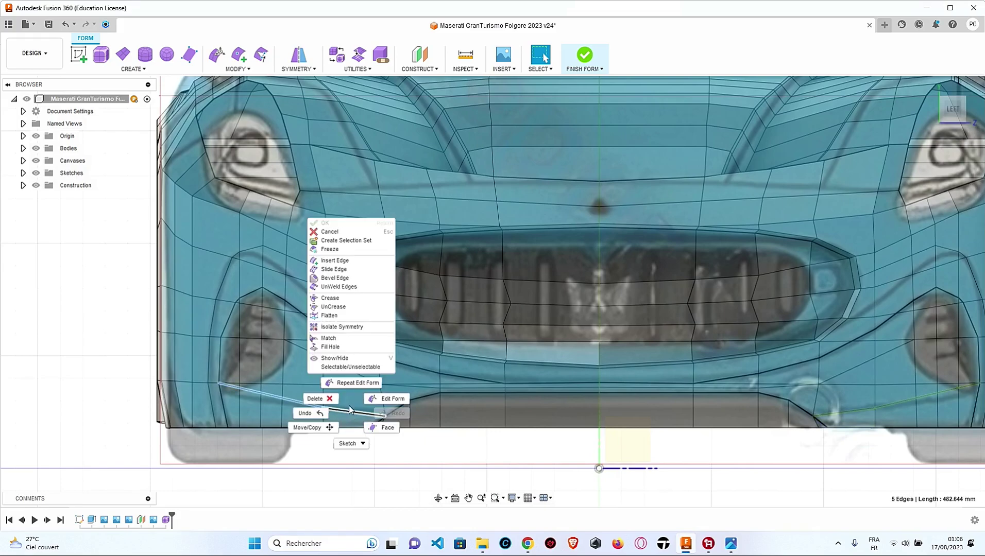
click(332, 298)
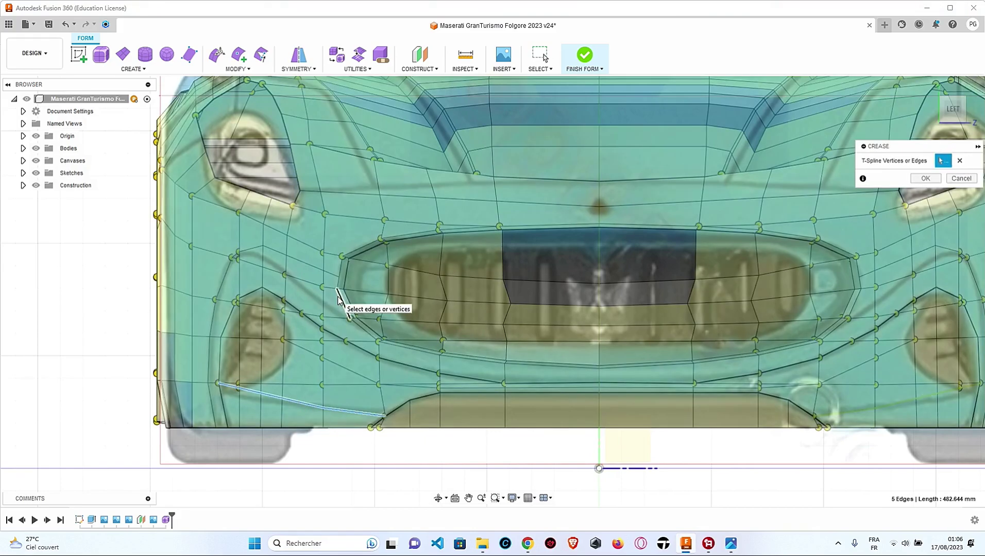
key(Return)
Crease the diagonal edge loop from the side intake, then compare against the reference photo.
double_click(304, 348)
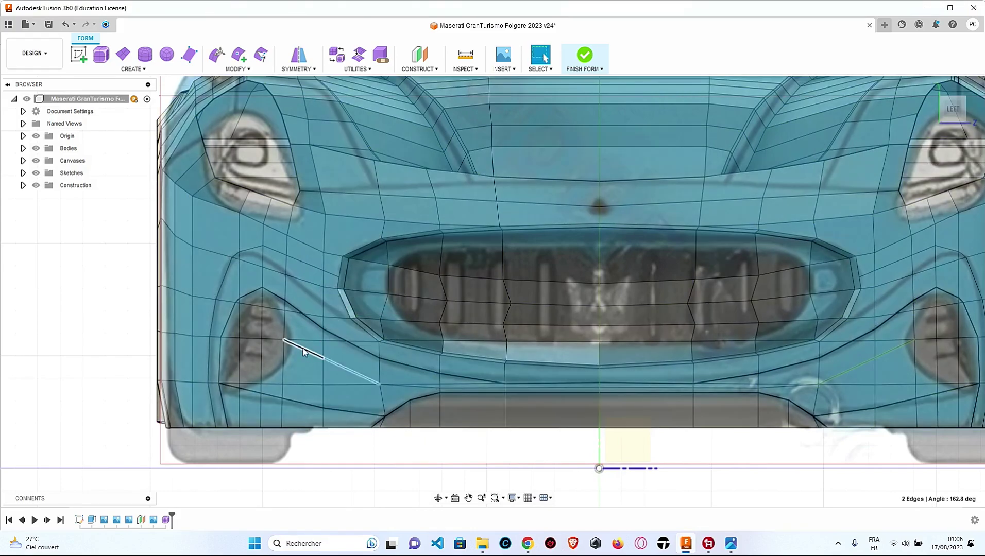
shift+double_click(425, 390)
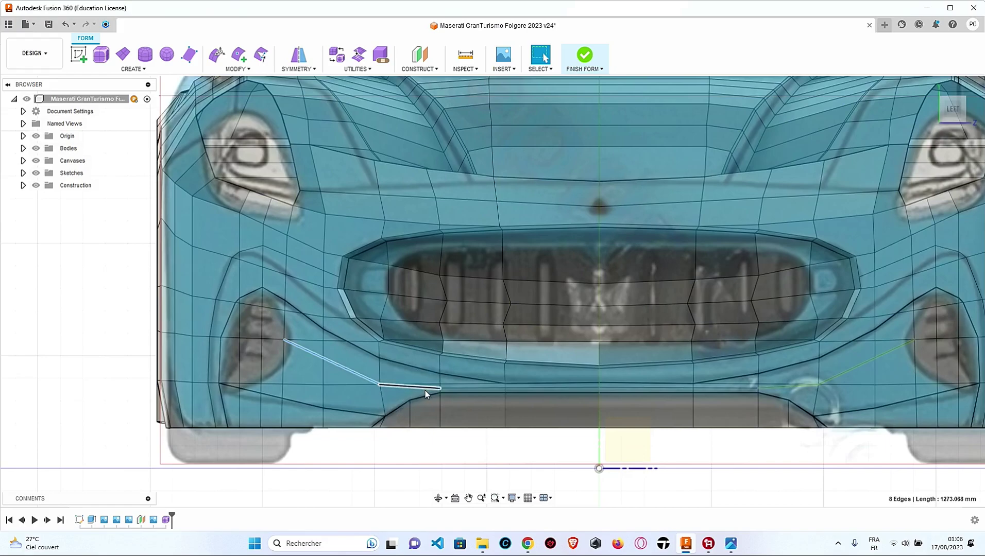
right_click(425, 390)
click(410, 276)
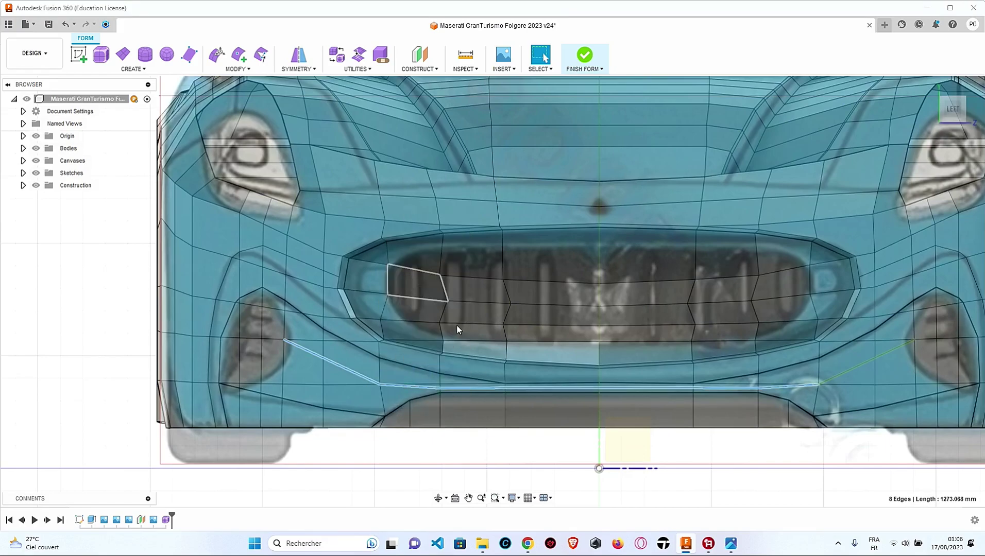
click(732, 544)
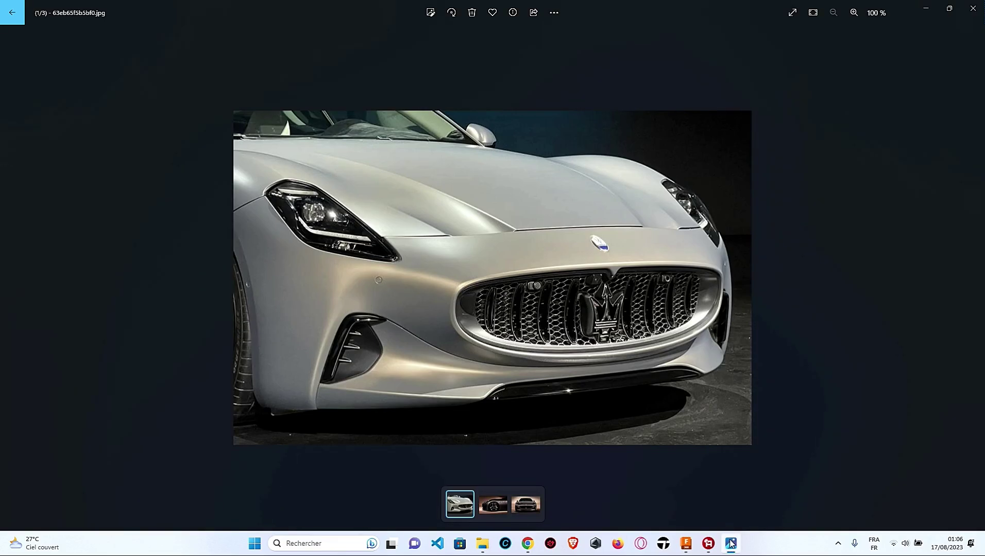
click(732, 543)
click(732, 544)
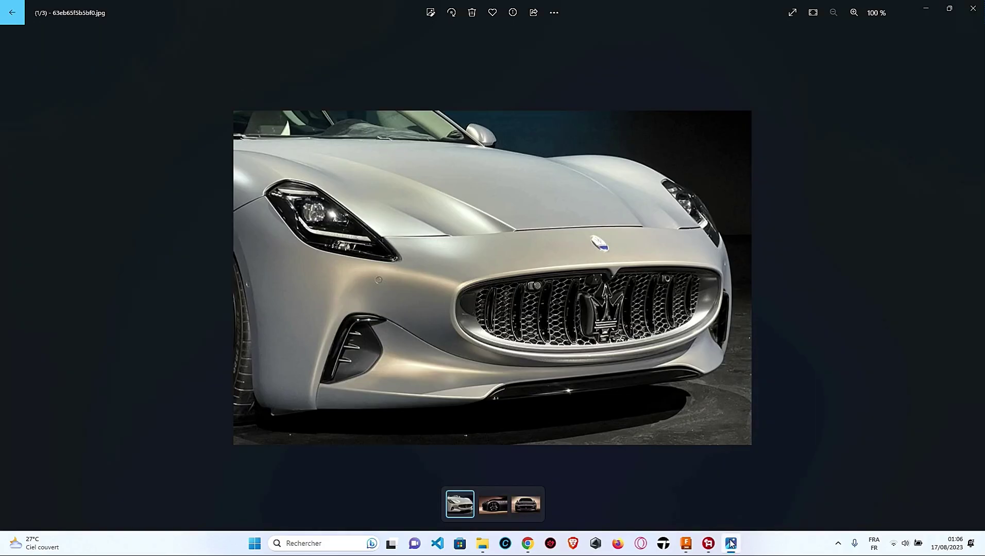
Compare the car model against the frontal reference photo.
click(532, 508)
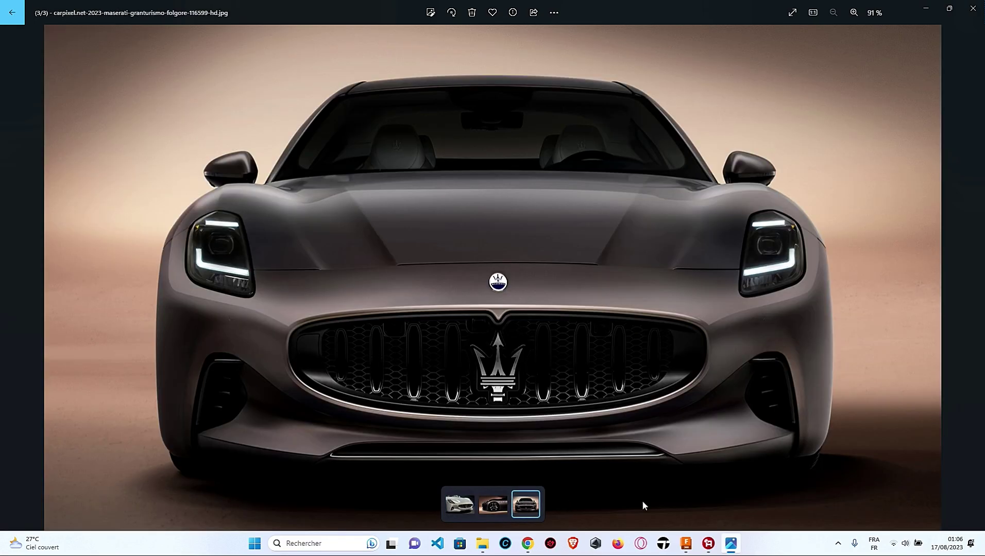
click(736, 551)
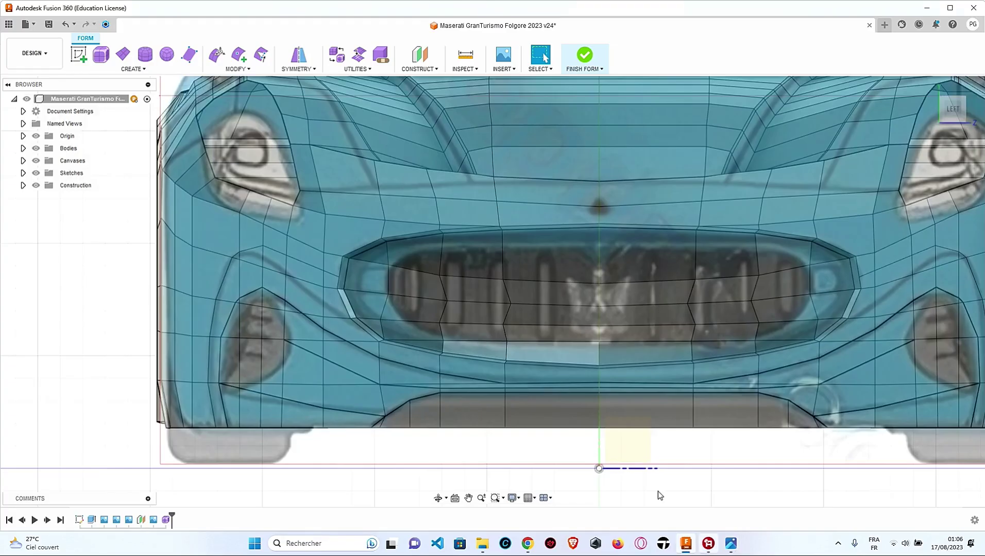
scroll(268, 330, up, 3)
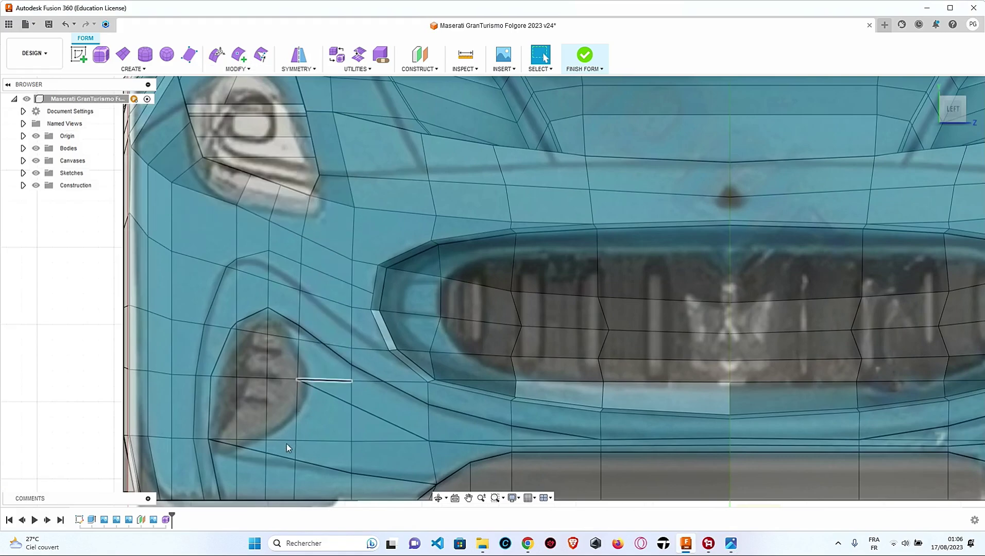
Insert points from the intake's lower corner up its outer side to form new edges.
click(239, 53)
scroll(206, 464, up, 2)
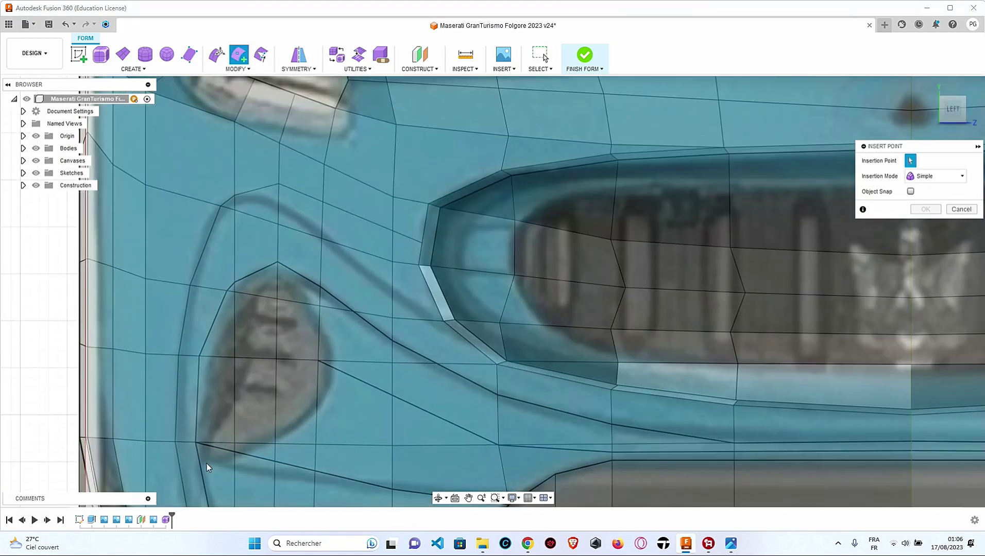
scroll(250, 434, down, 3)
scroll(243, 456, up, 1)
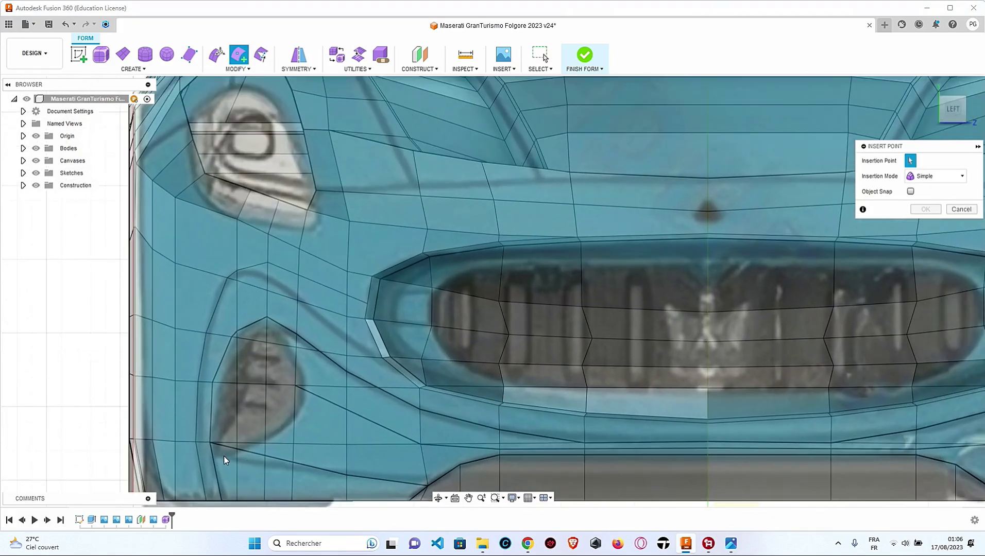
scroll(227, 455, up, 1)
click(246, 448)
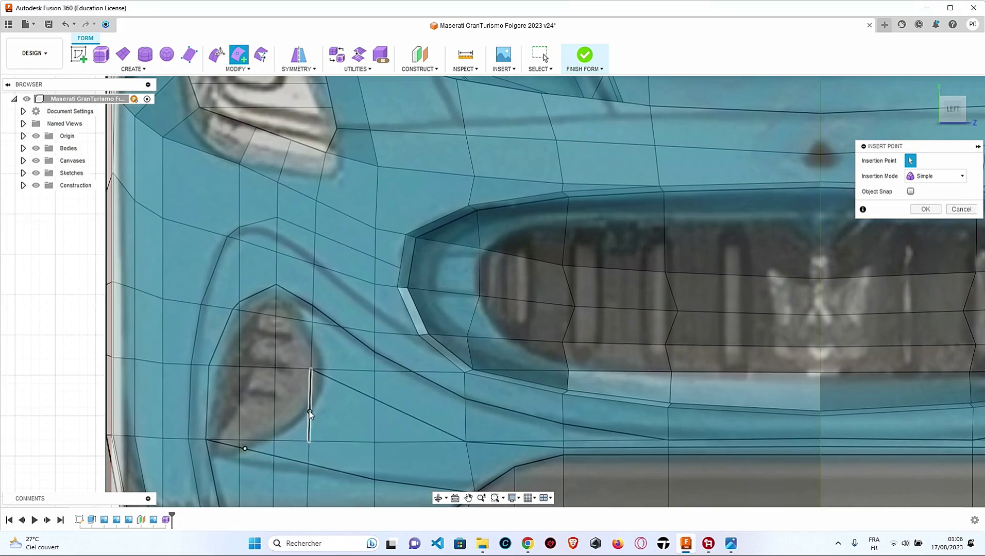
click(309, 411)
click(327, 377)
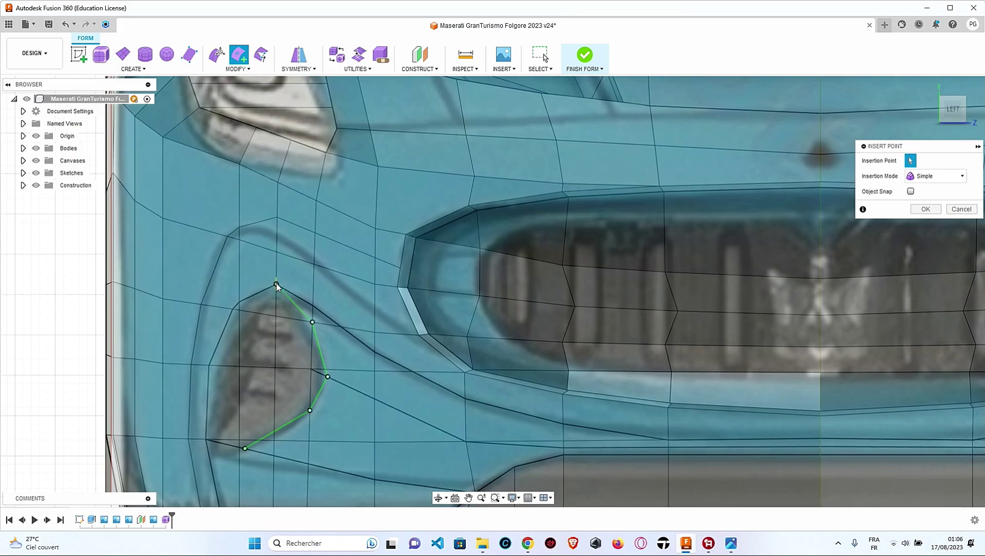
key(Return)
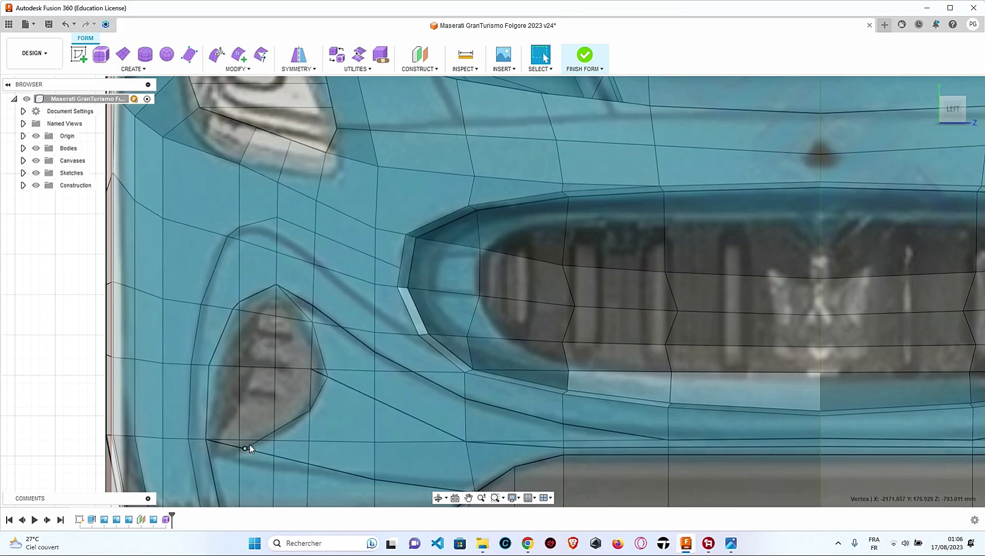
Crease the two new edges along the left side intake.
click(303, 414)
shift+click(319, 369)
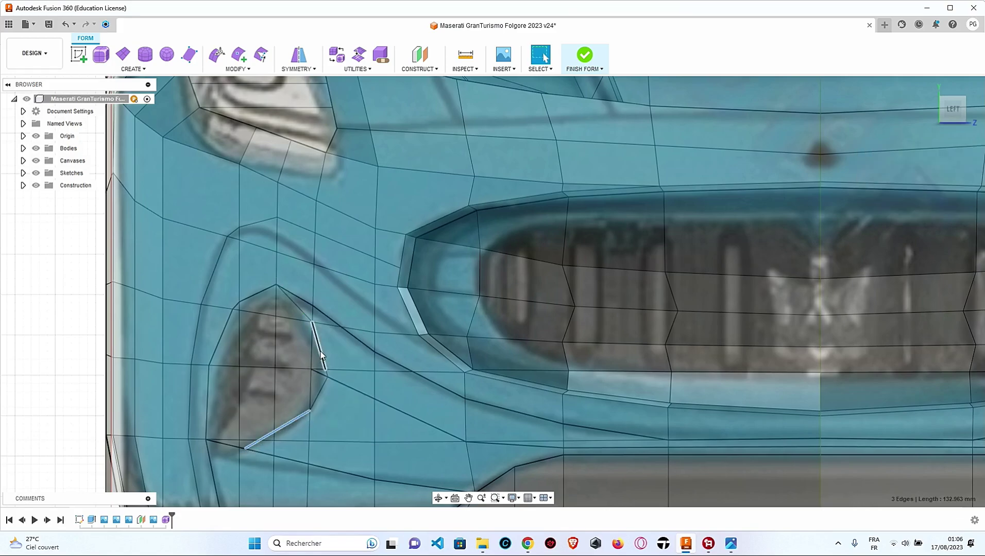
right_click(304, 311)
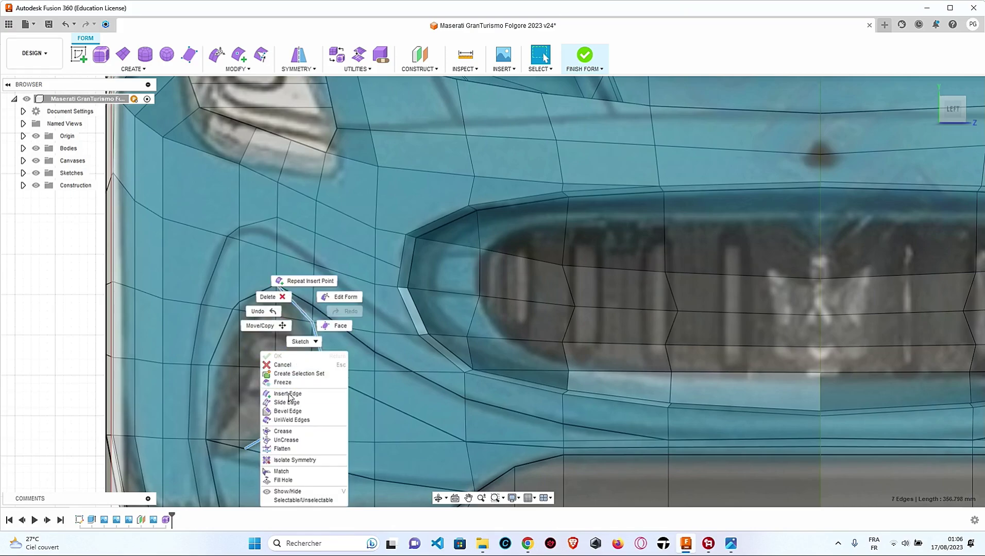
click(285, 432)
key(Return)
Check the headlight and grille against the reference photo, then view the bumper at an angle.
scroll(307, 420, up, 2)
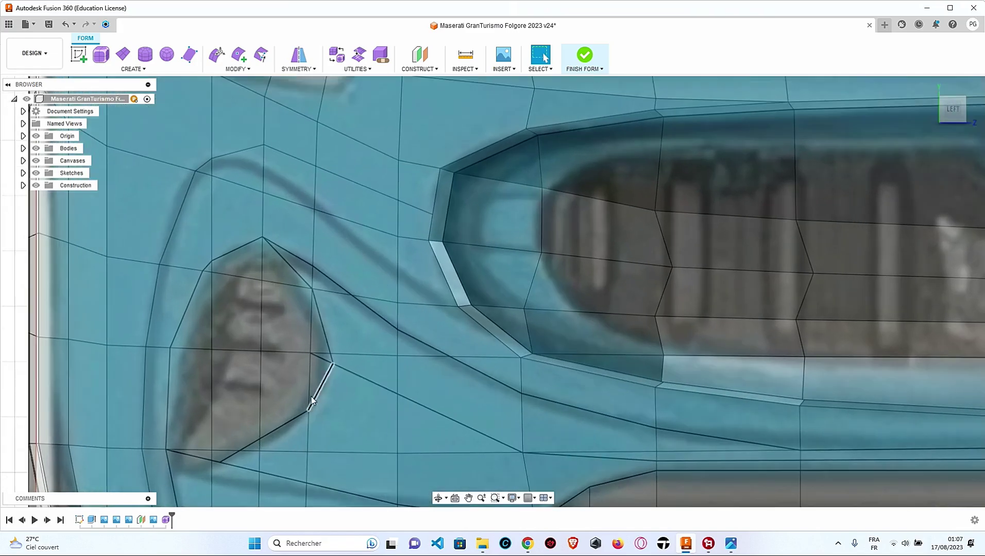
scroll(352, 411, down, 3)
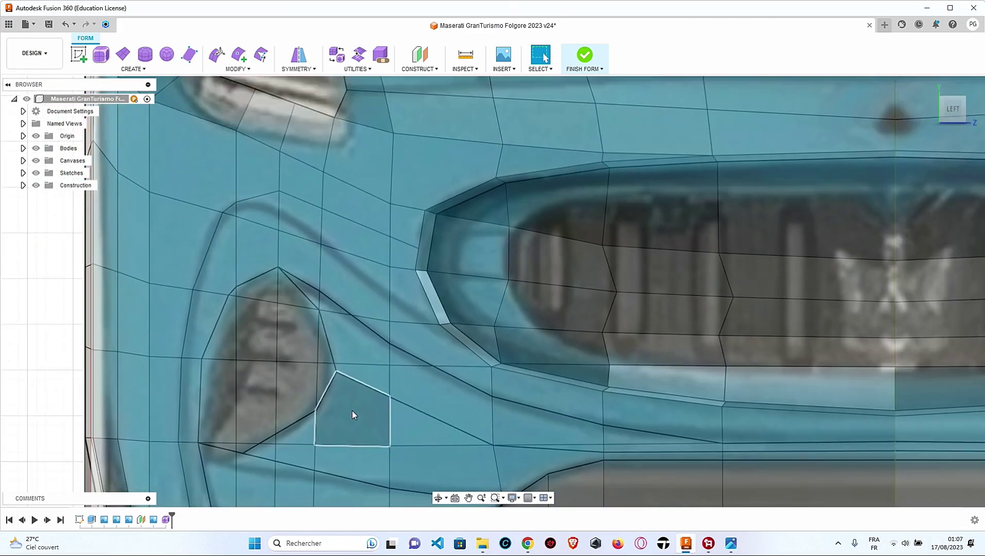
mouse_move(357, 449)
middle_down()
mouse_move(347, 397)
mouse_move(322, 421)
middle_up()
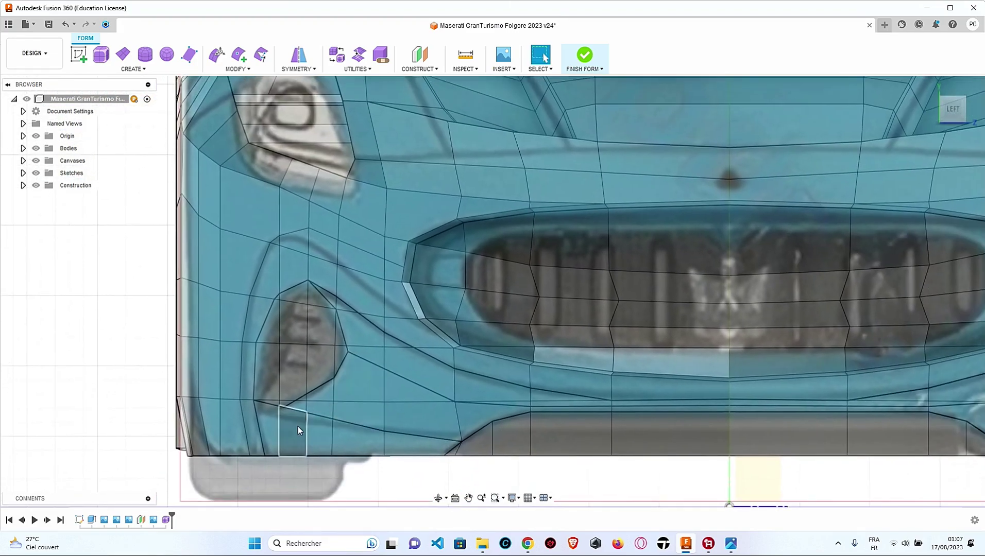
scroll(298, 426, up, 1)
scroll(308, 419, down, 2)
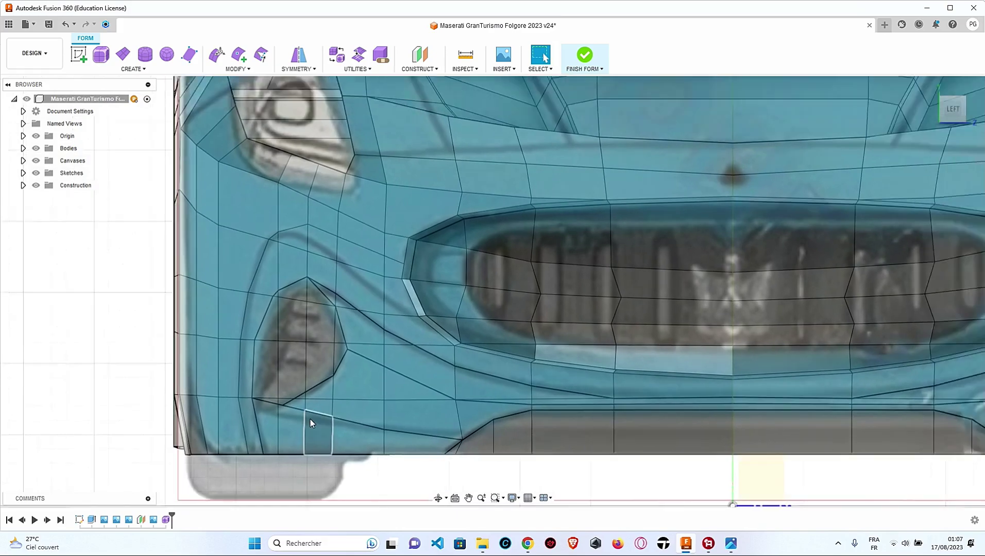
scroll(310, 419, down, 2)
click(732, 543)
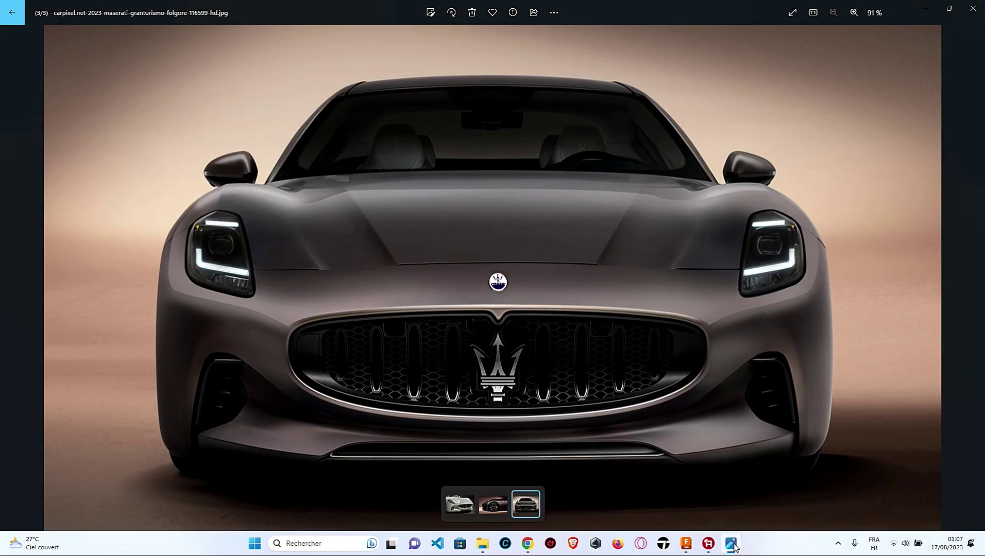
click(735, 546)
scroll(464, 422, down, 2)
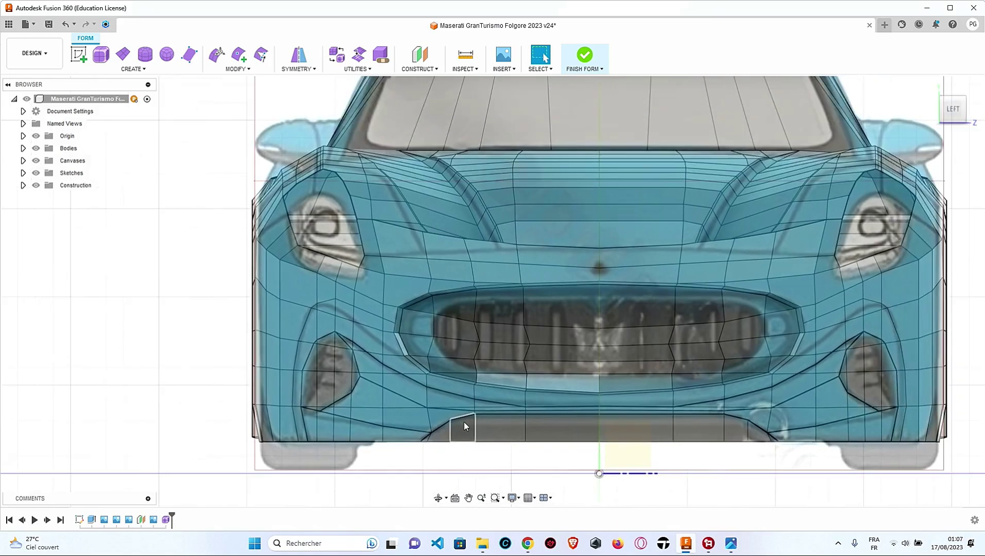
mouse_move(467, 412)
shift+middle_down()
mouse_move(498, 421)
mouse_move(116, 243)
shift+middle_up()
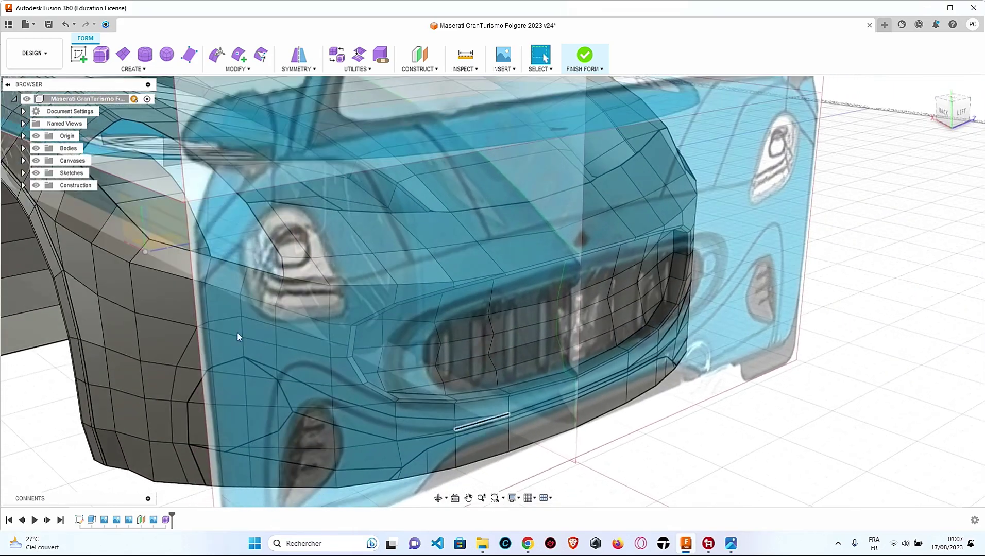
Hide the reference canvas and compare the car front with the silver car photo.
click(36, 160)
scroll(395, 316, down, 3)
mouse_move(477, 370)
shift+middle_down()
mouse_move(489, 359)
mouse_move(476, 450)
shift+middle_up()
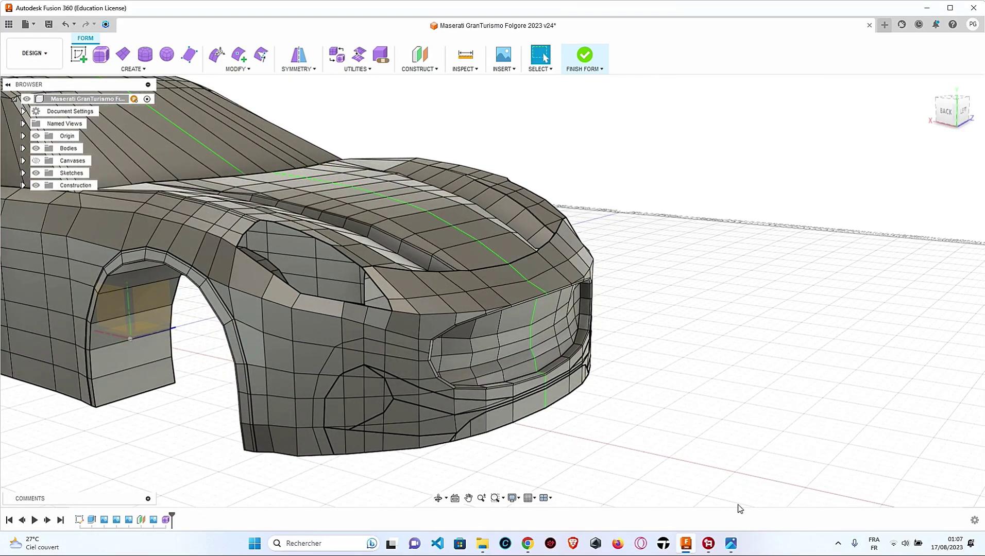
click(731, 544)
click(731, 544)
click(731, 544)
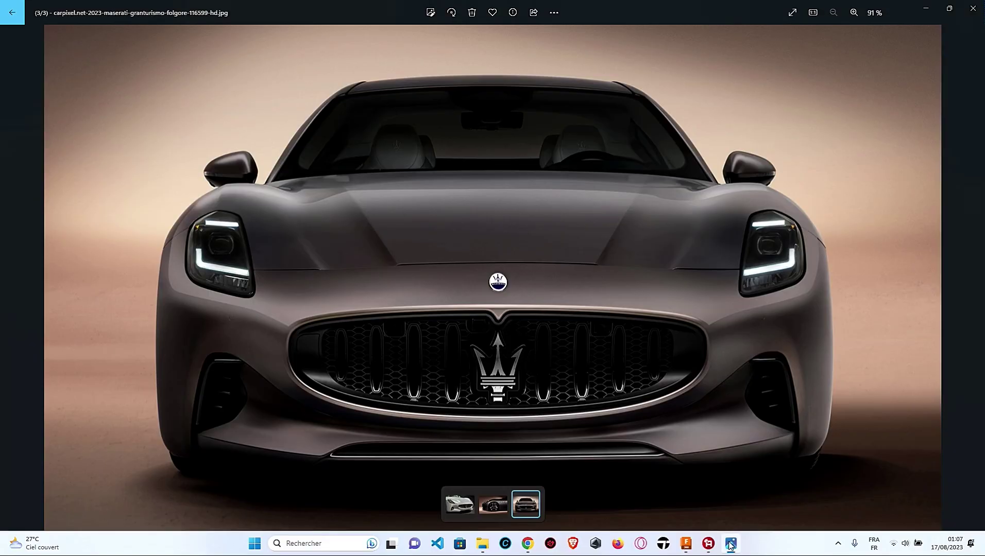
click(730, 544)
click(458, 507)
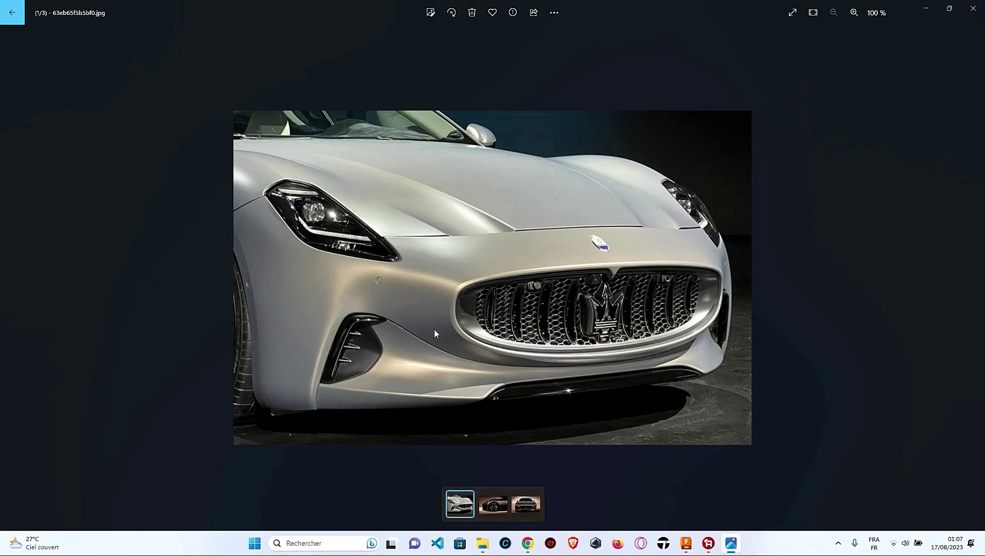
click(730, 546)
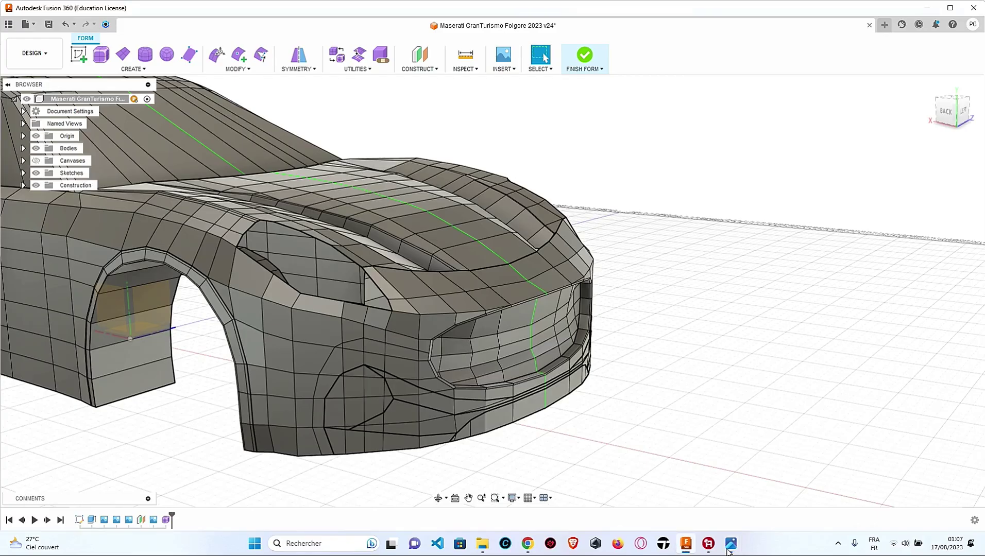
click(730, 546)
click(730, 545)
Nudge the edge loop beneath the grille a few millimetres with Edit Form.
mouse_move(561, 464)
shift+middle_down()
mouse_move(367, 359)
mouse_move(326, 359)
shift+middle_up()
click(326, 360)
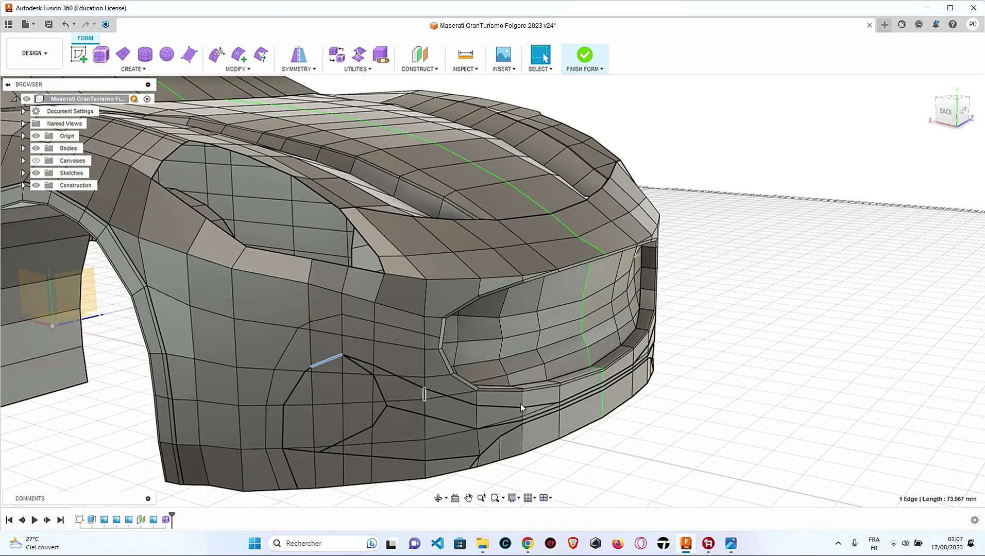
double_click(591, 391)
right_click(575, 380)
click(618, 375)
scroll(561, 374, up, 1)
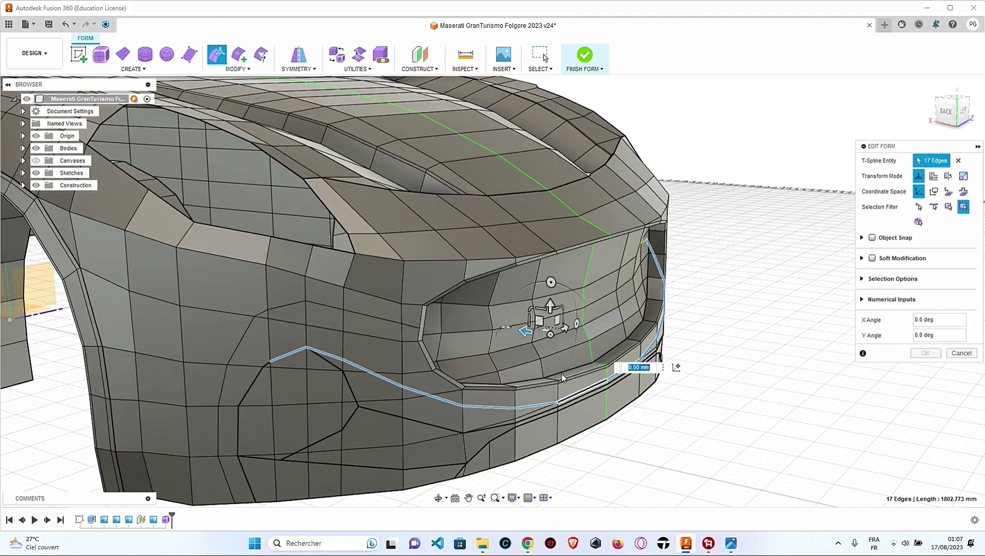
scroll(561, 374, up, 2)
drag(545, 324, 537, 321)
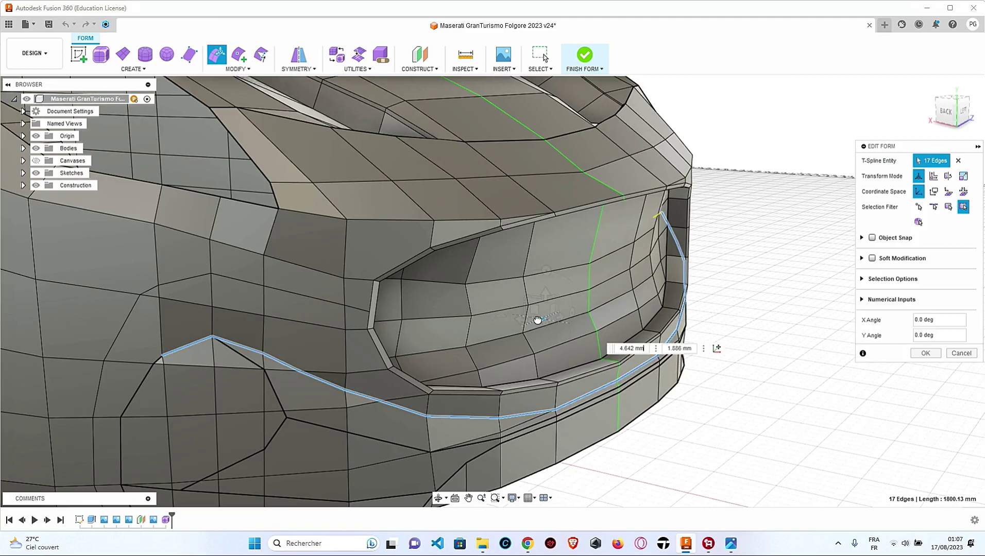
click(512, 393)
Pull the lower intake edge loop outward into a protruding bumper lip.
scroll(512, 393, down, 3)
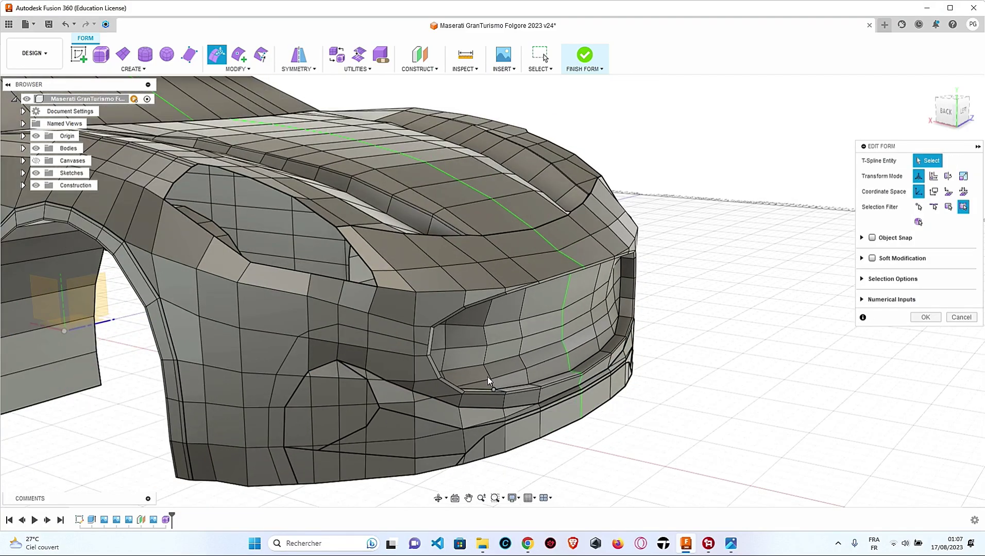
shift+middle_drag(488, 378, 510, 374)
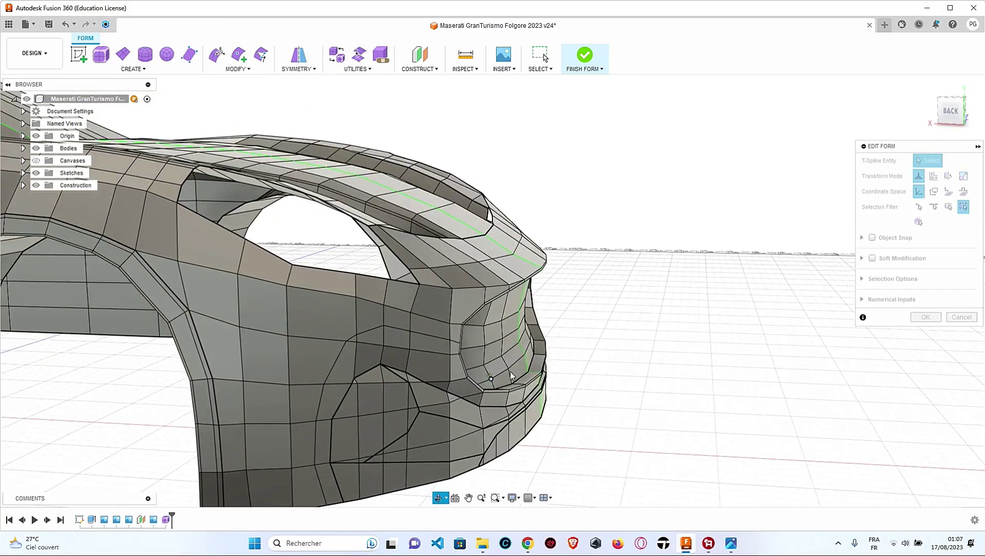
click(734, 548)
click(736, 550)
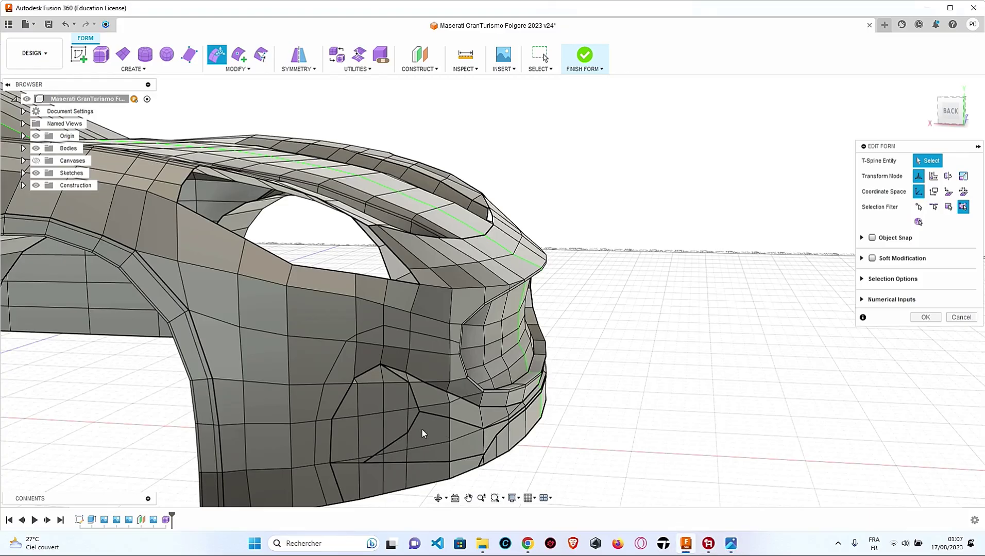
click(444, 419)
double_click(444, 419)
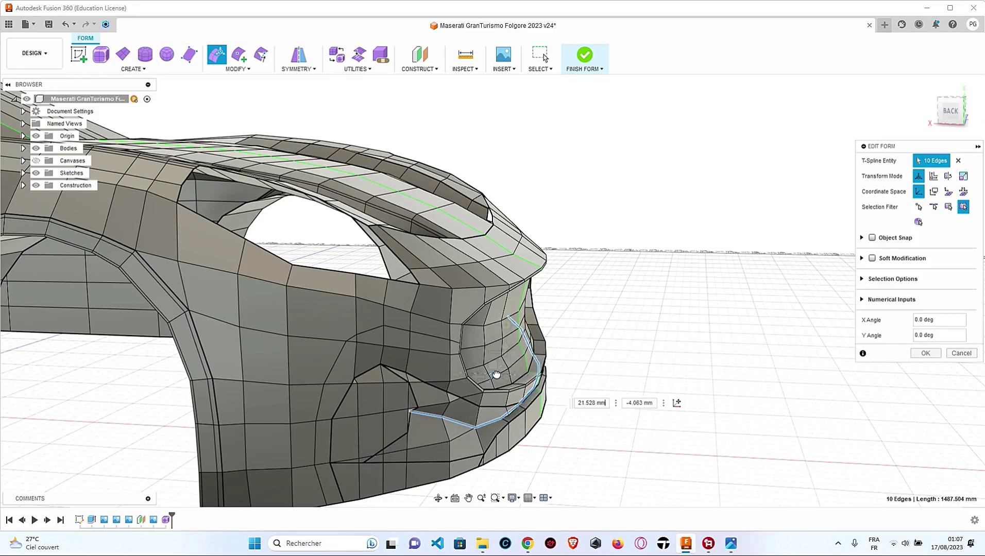
alt+drag(499, 375, 556, 437)
click(593, 463)
Check the new lip against the reference photo from a more frontal view.
click(732, 545)
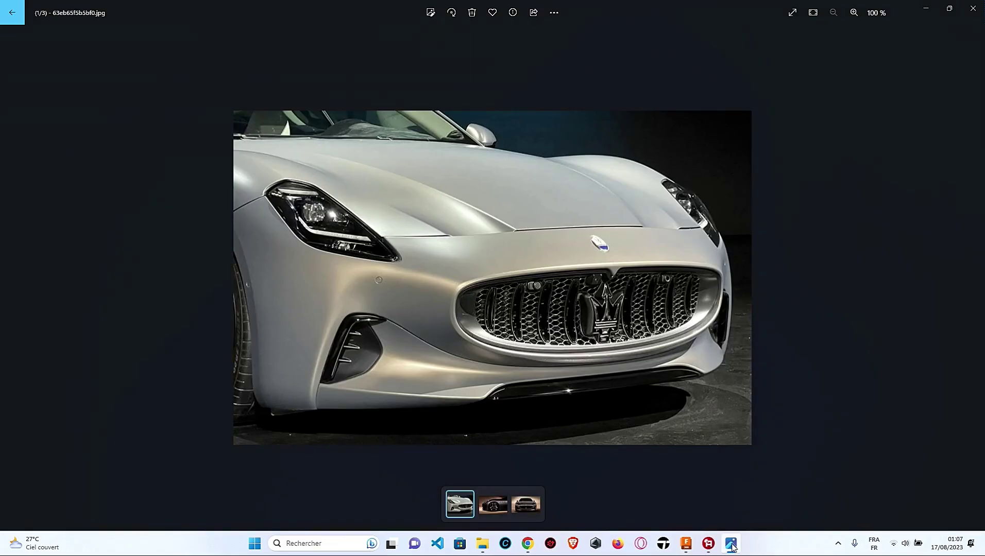
click(731, 545)
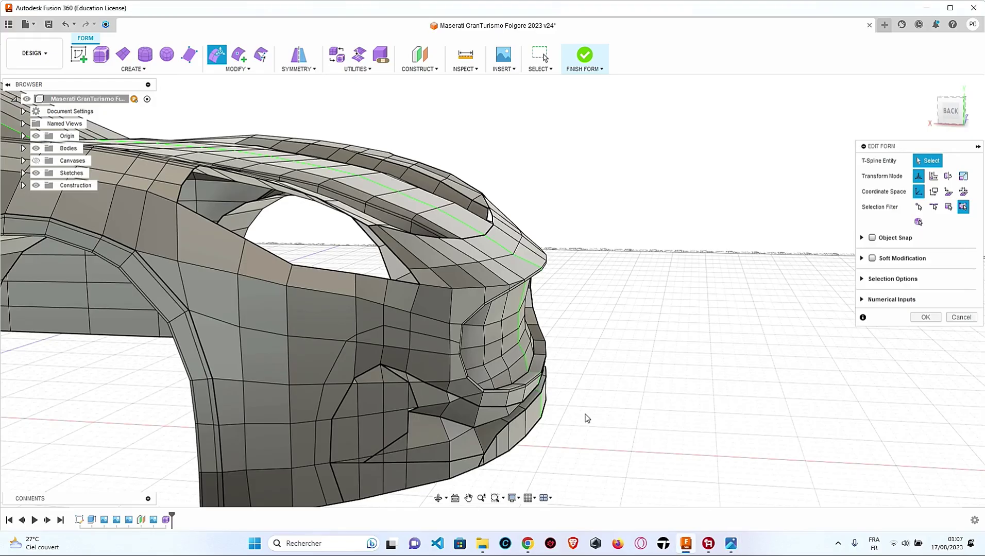
shift+middle_drag(588, 418, 465, 435)
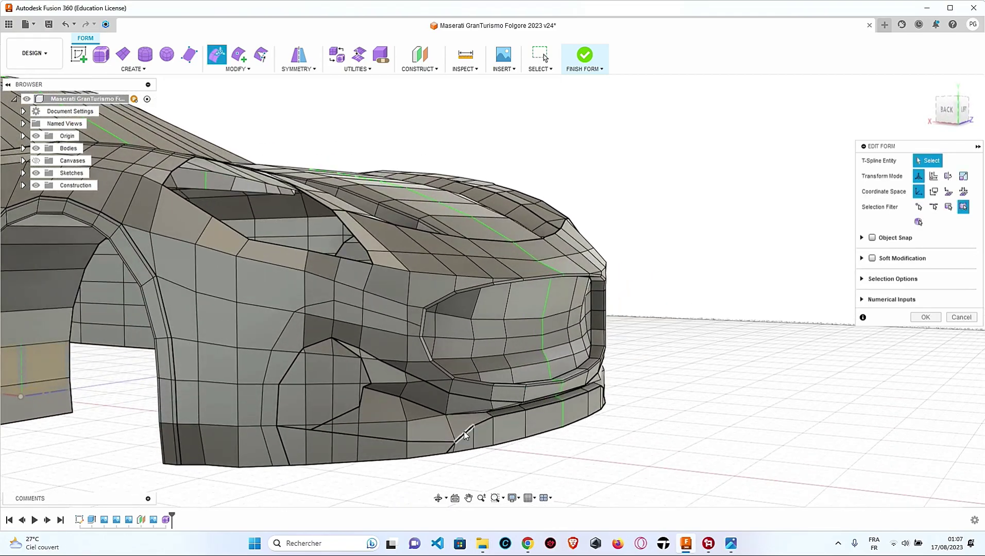
Shift the front bumper lip edge loop outward and down.
click(465, 436)
shift+click(546, 416)
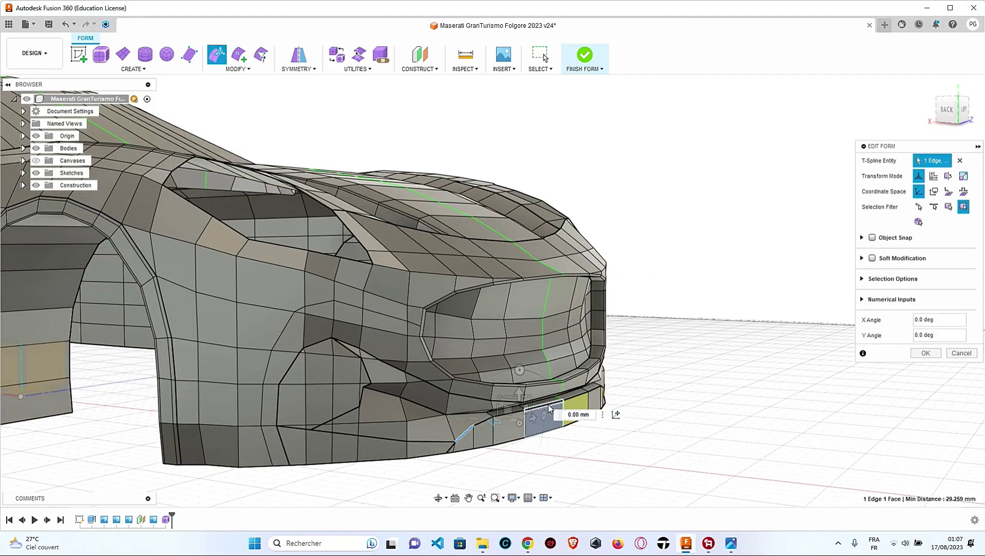
key(Escape)
click(469, 429)
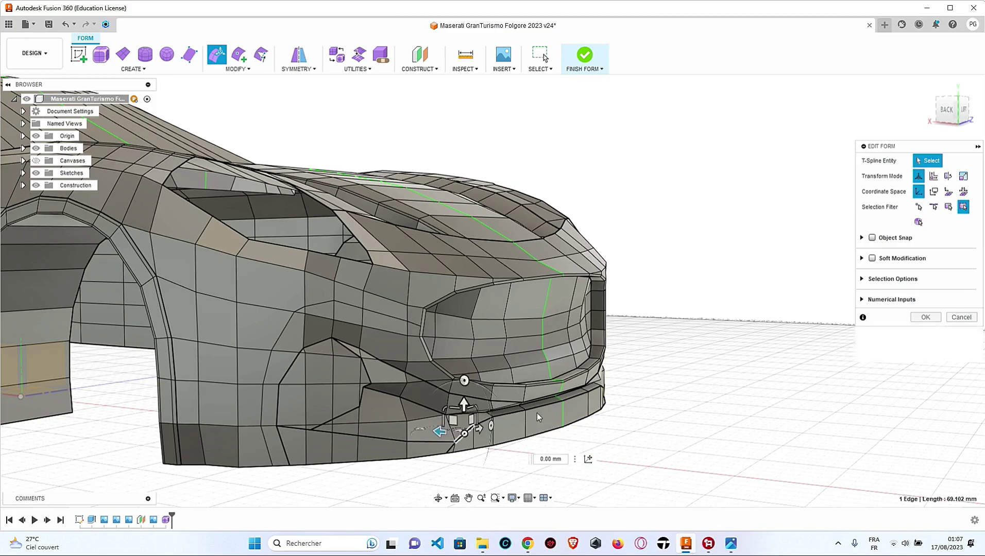
double_click(540, 410)
drag(504, 404, 491, 408)
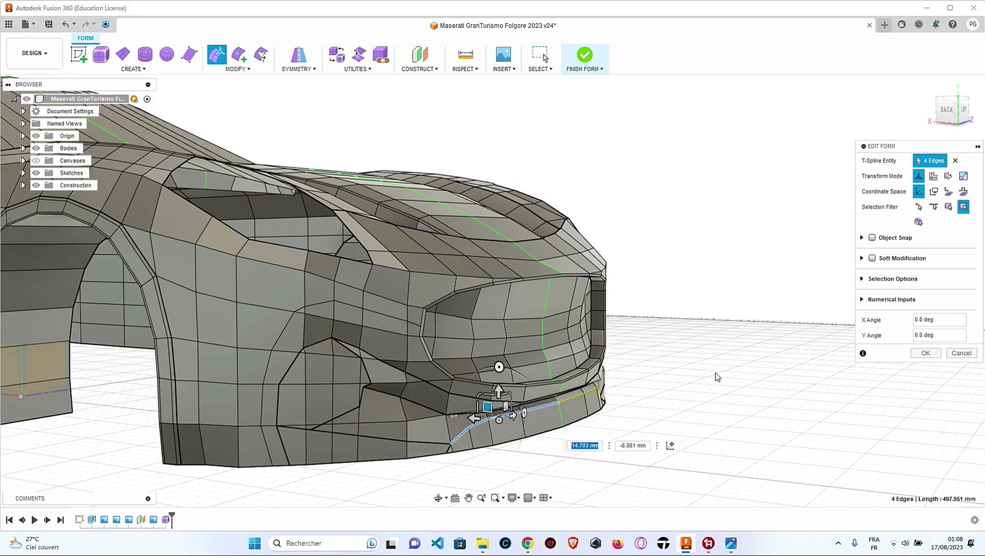
After checking the reference photo, nudge the bumper lip loop into place and confirm.
click(731, 544)
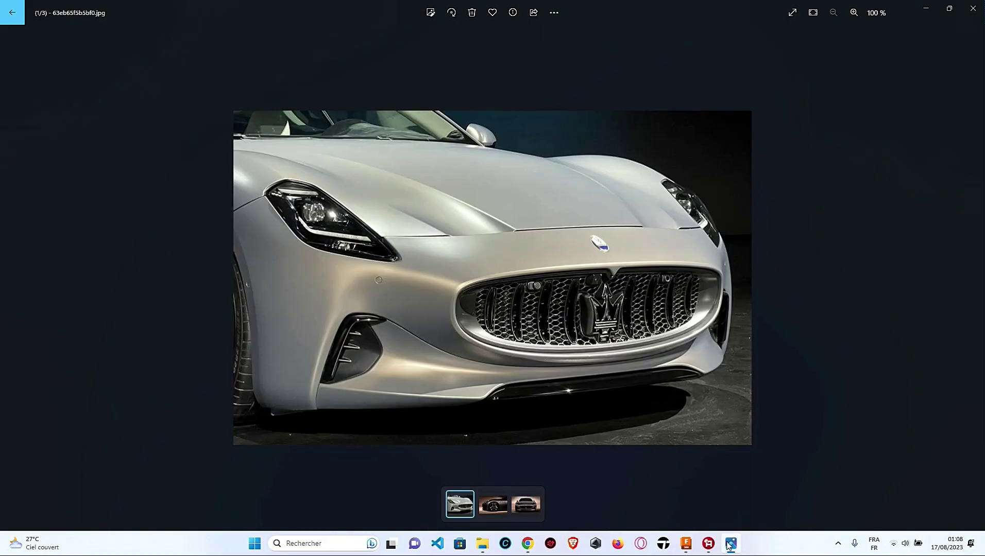
click(730, 544)
double_click(464, 437)
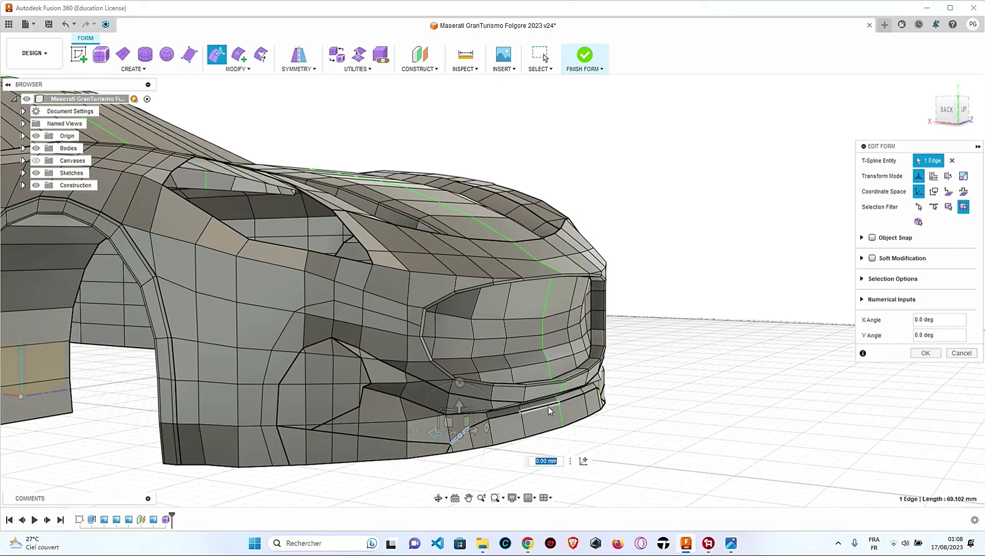
scroll(542, 407, up, 3)
drag(461, 418, 458, 420)
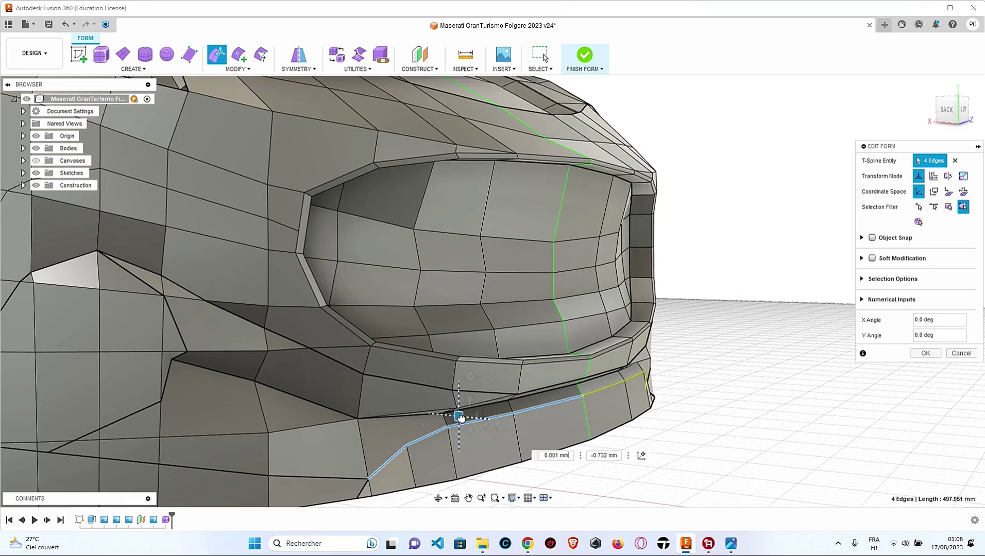
key(Return)
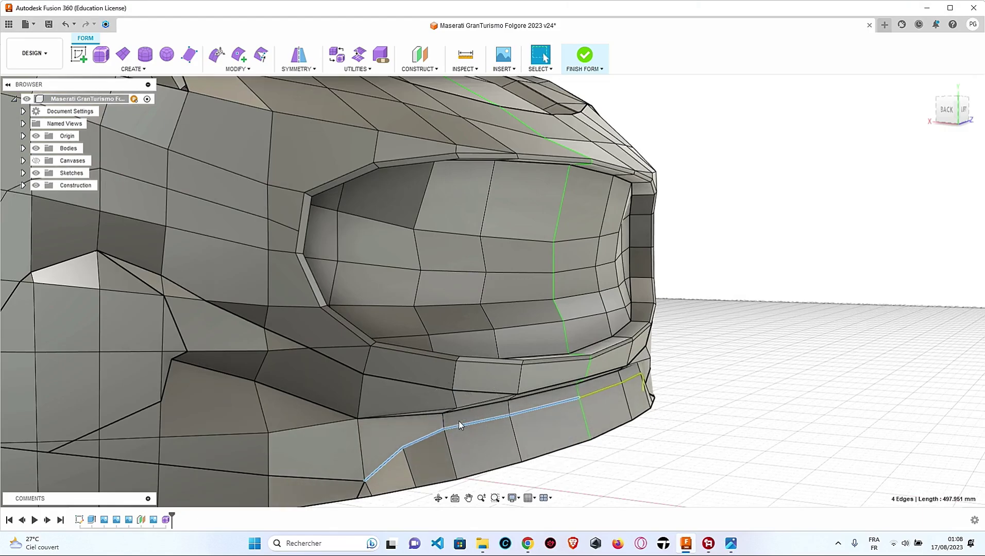
scroll(721, 350, down, 3)
click(739, 346)
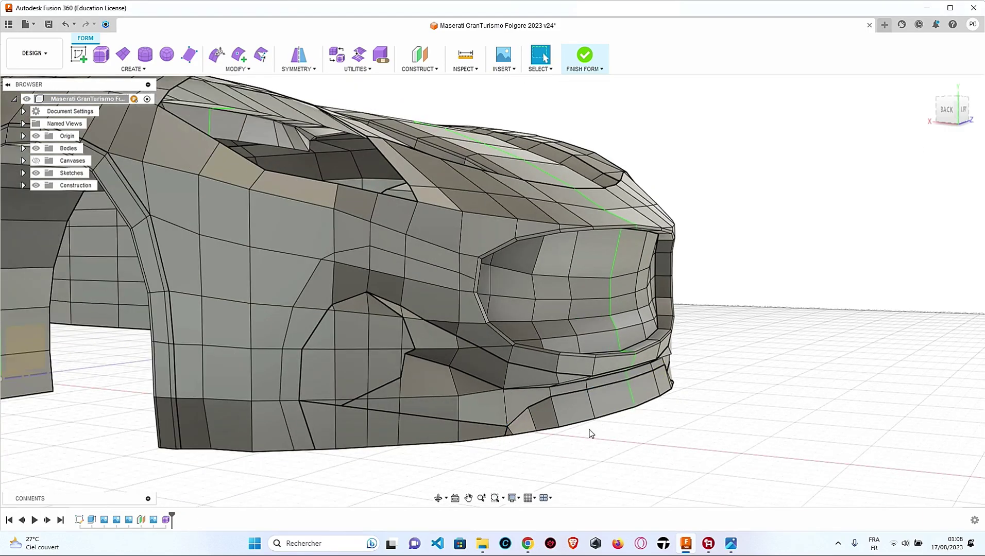
scroll(589, 429, down, 2)
Move the lower bumper edges back and down to match the reference photo.
click(735, 545)
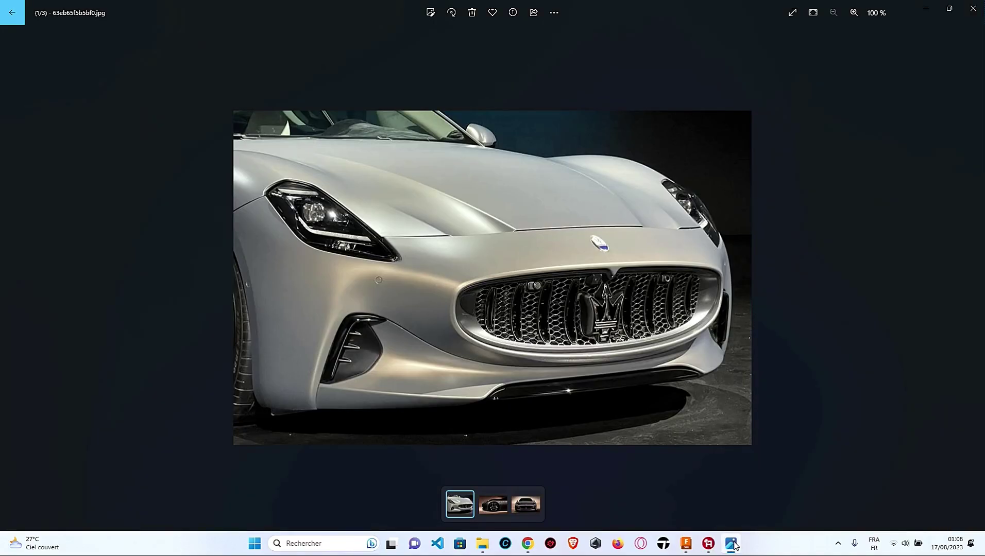
click(734, 545)
scroll(432, 408, up, 2)
scroll(420, 417, up, 2)
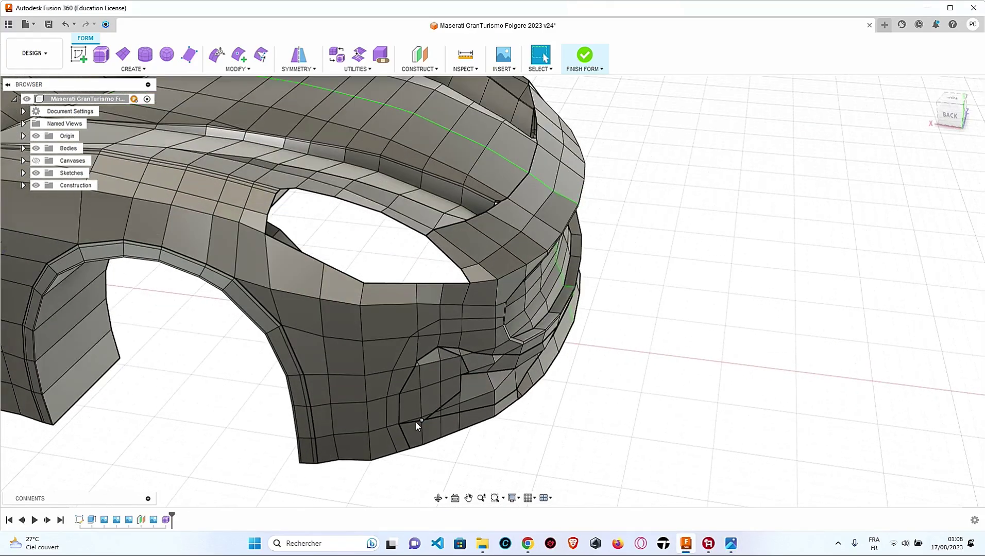
shift+click(505, 403)
right_click(504, 403)
click(516, 370)
middle_drag(471, 435, 442, 412)
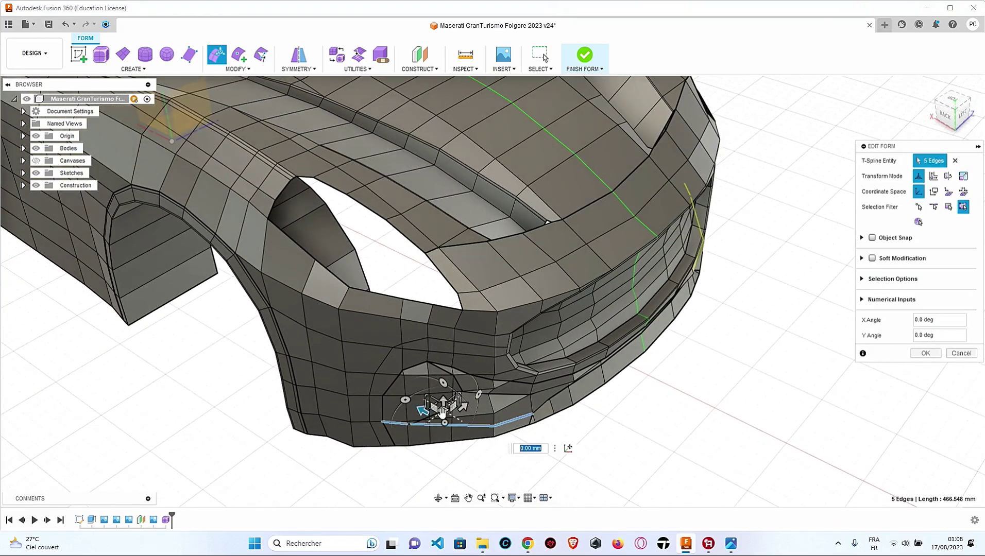
drag(442, 412, 443, 416)
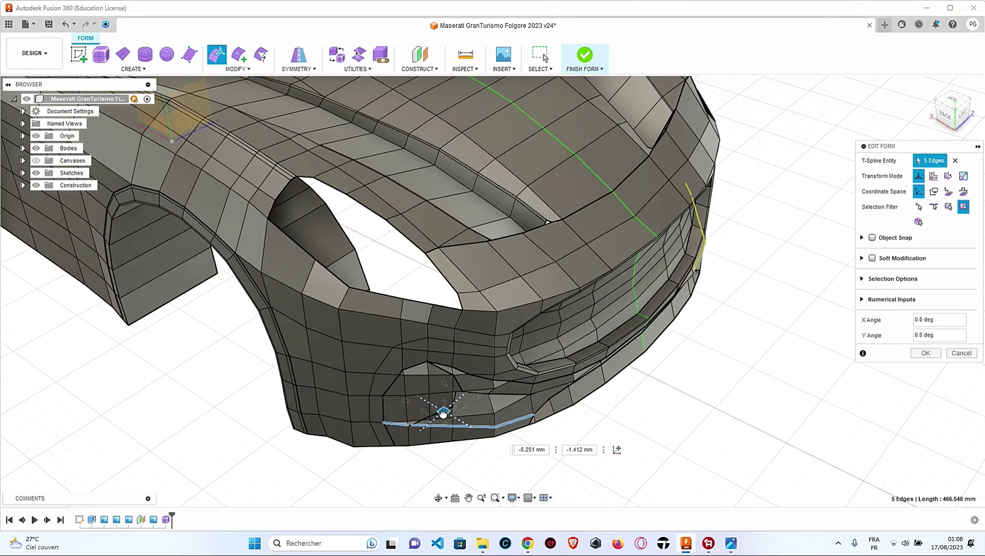
key(Return)
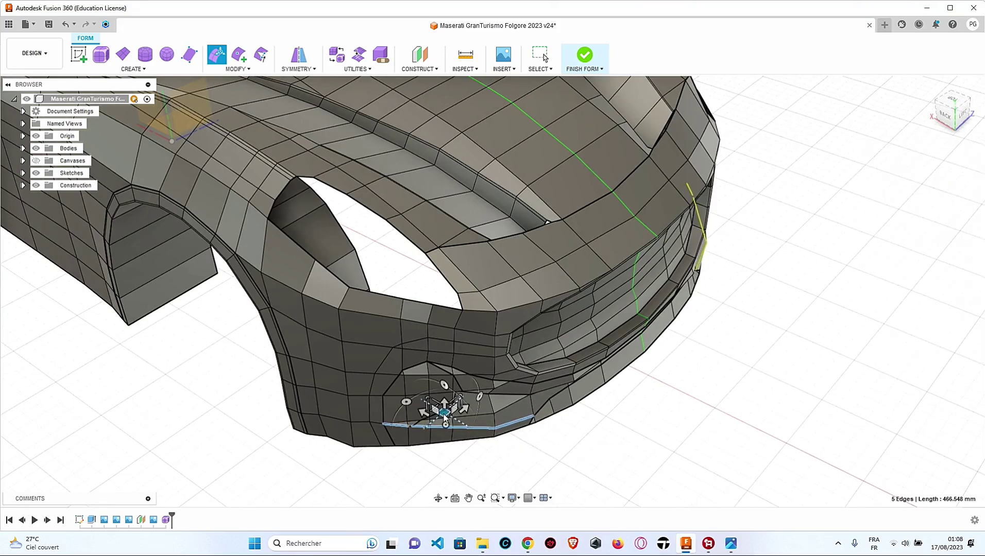
click(695, 426)
Compare the side intake from a low side view against the reference photo.
mouse_move(694, 426)
shift+middle_down()
mouse_move(488, 363)
mouse_move(373, 307)
mouse_move(410, 303)
shift+middle_up()
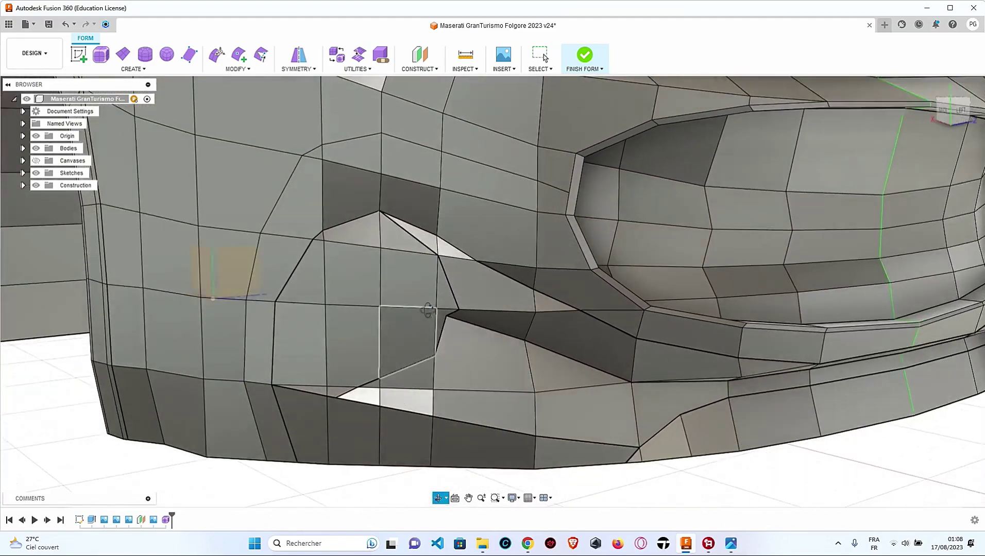
mouse_move(410, 303)
shift+middle_down()
mouse_move(453, 318)
mouse_move(435, 300)
shift+middle_up()
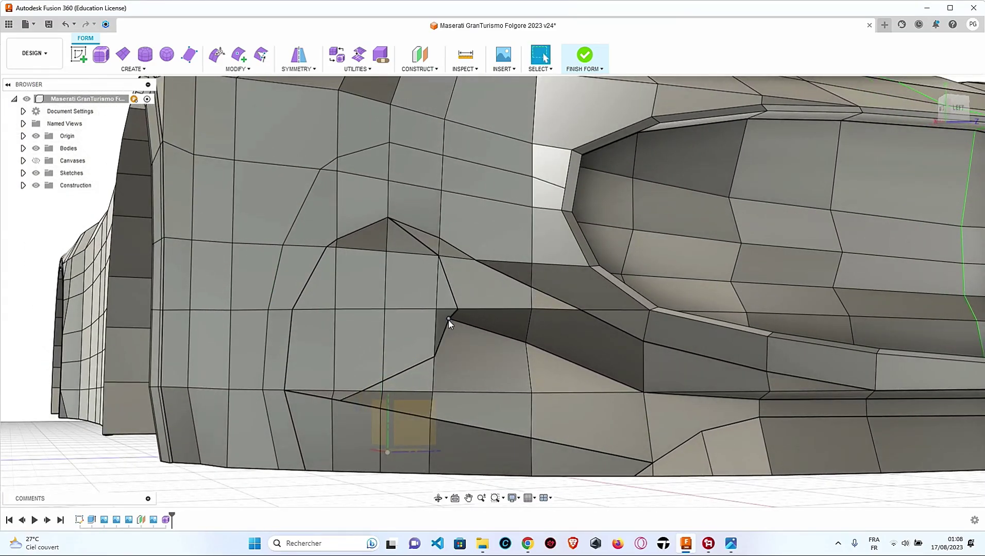
click(732, 545)
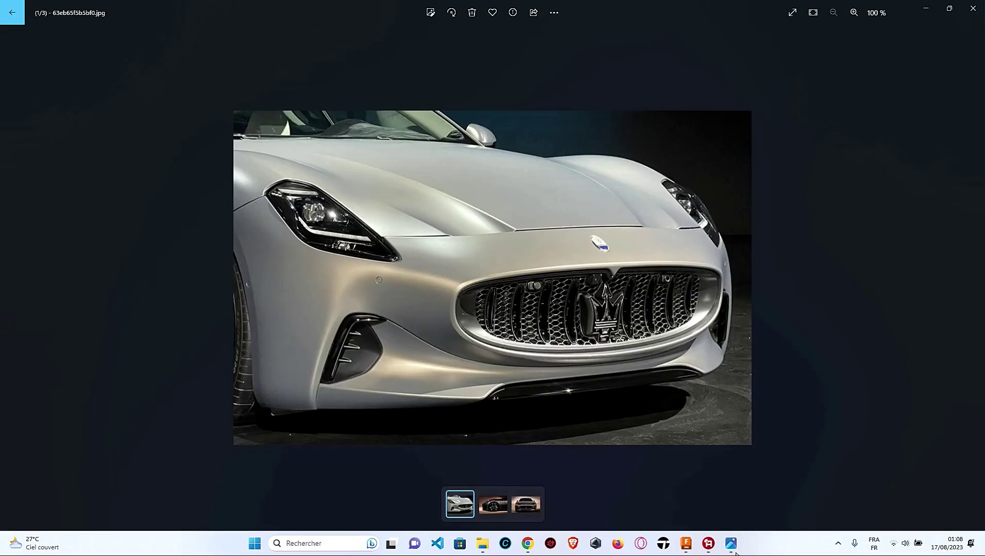
click(734, 550)
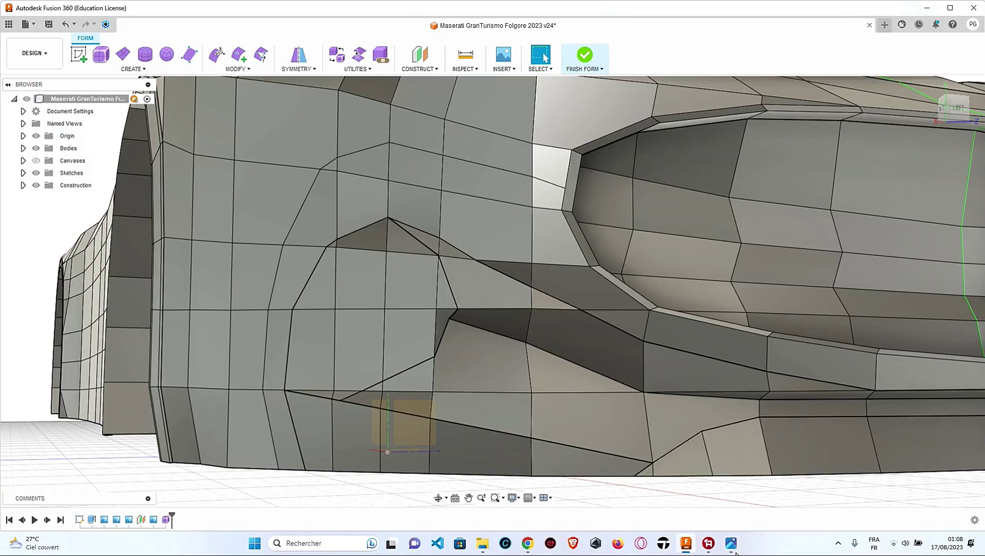
Insert a new edge across the side intake connecting two vertices.
key(Return)
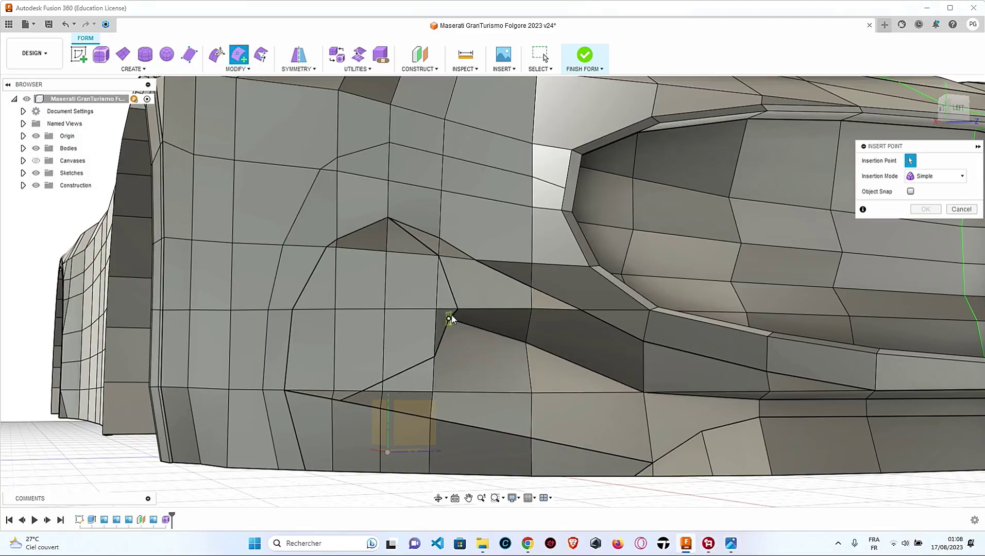
click(327, 247)
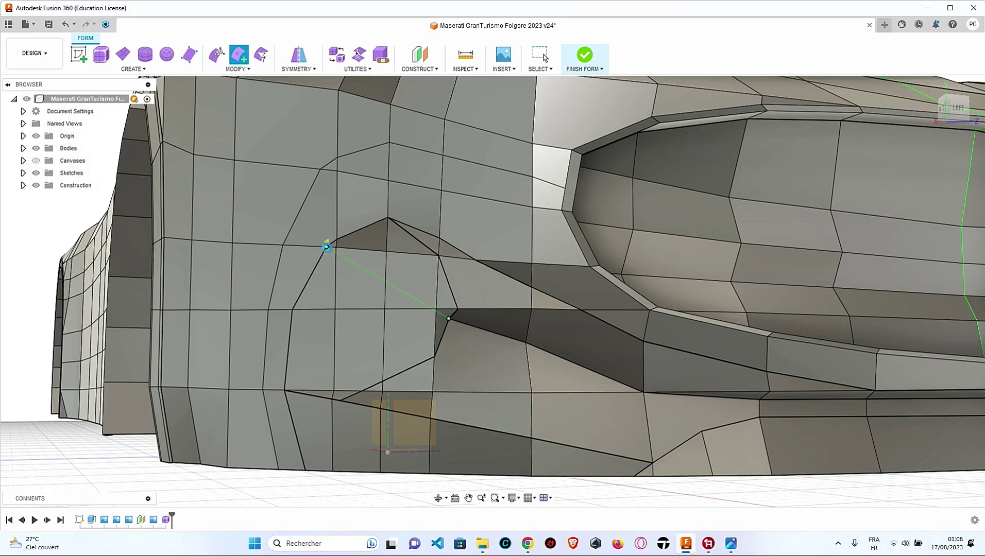
click(387, 325)
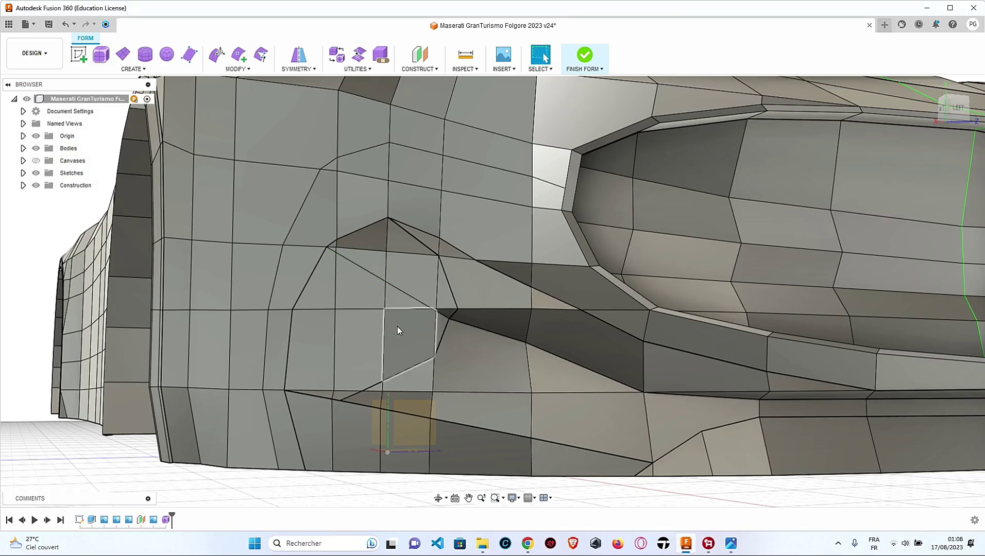
shift+middle_drag(403, 326, 424, 329)
Select the 16 faces around the side intake.
scroll(424, 330, up, 1)
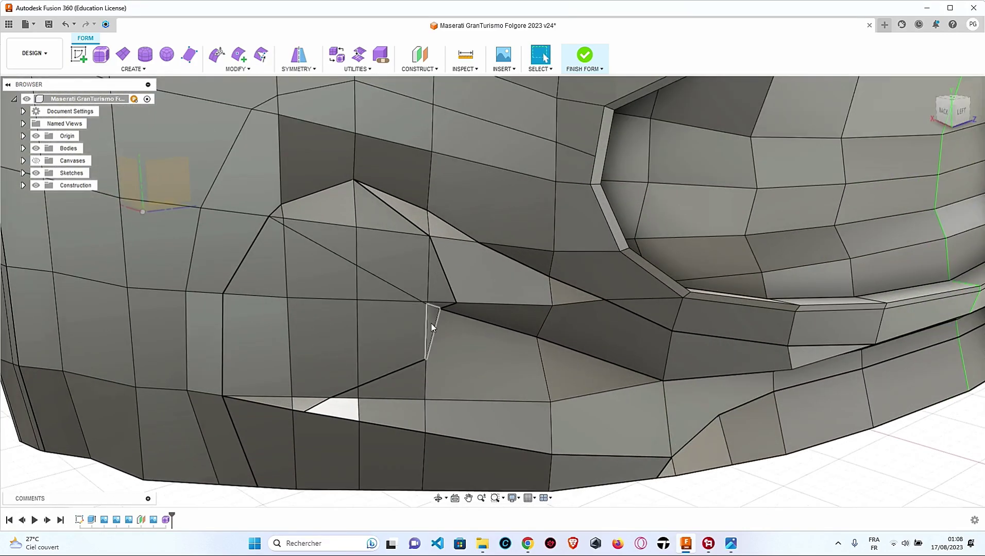
click(402, 329)
shift+click(289, 407)
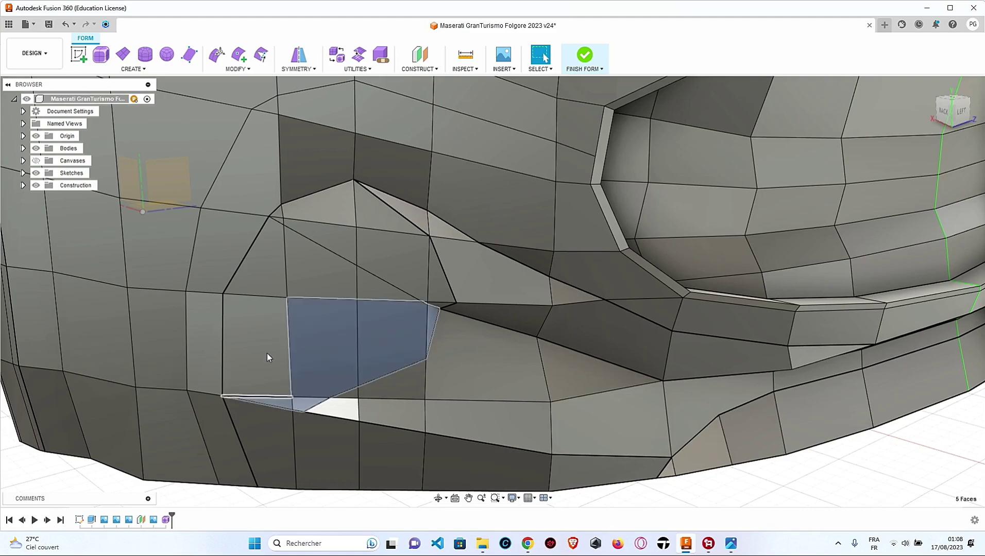
mouse_move(269, 299)
shift+mouse_down()
mouse_move(392, 242)
mouse_move(282, 221)
shift+mouse_up()
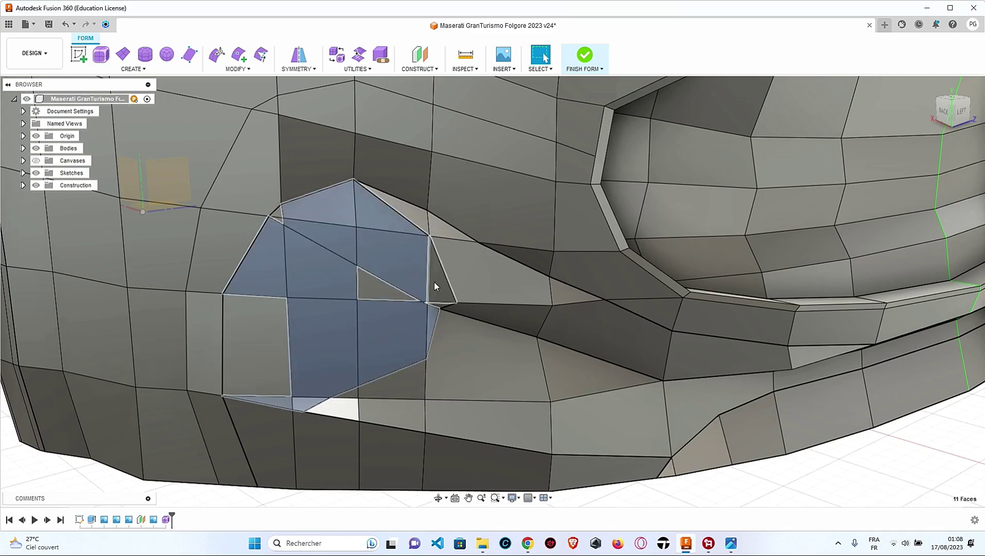
scroll(283, 222, up, 2)
shift+click(271, 218)
shift+click(293, 270)
scroll(303, 280, down, 4)
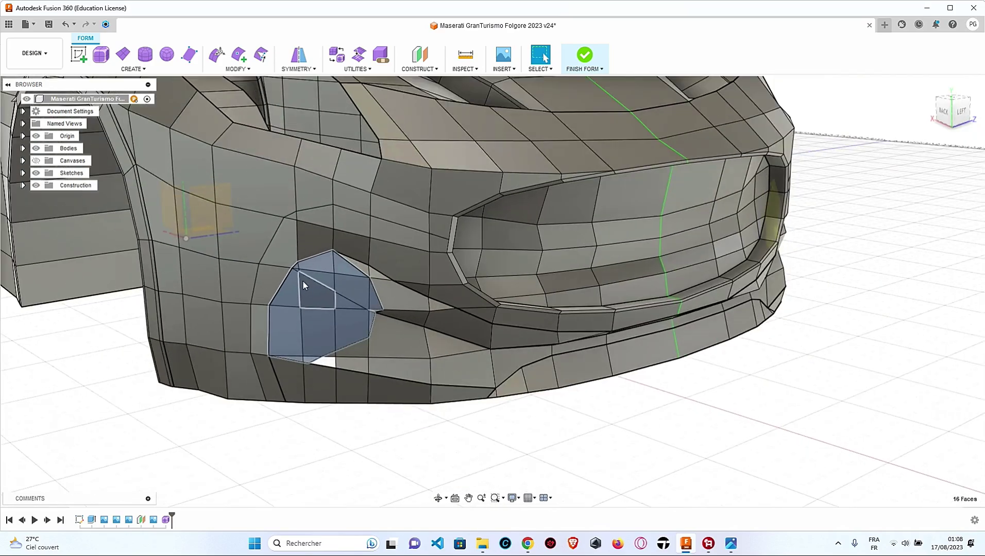
shift+middle_drag(771, 196, 541, 190)
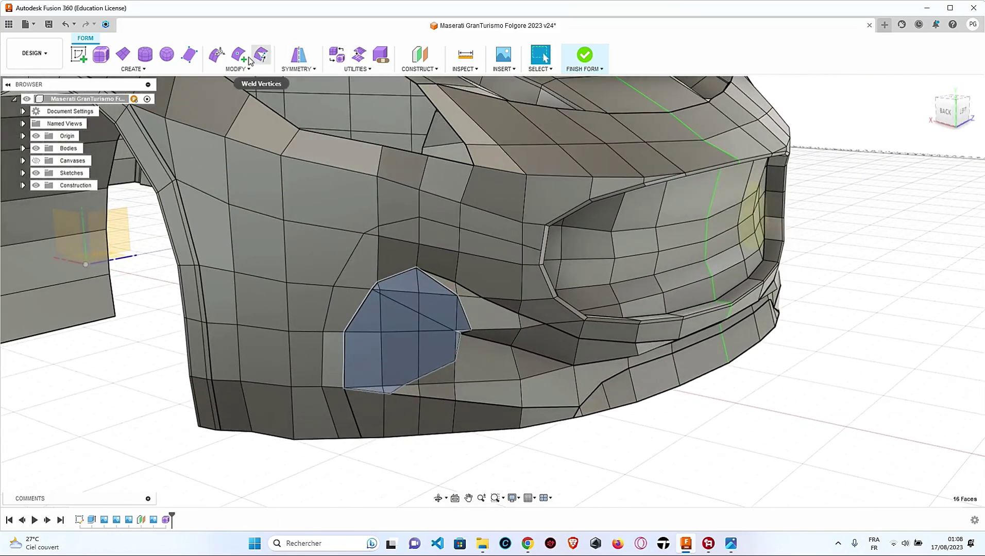
Push the intake's inner corner vertex along the surface instead of moving the faces.
click(217, 54)
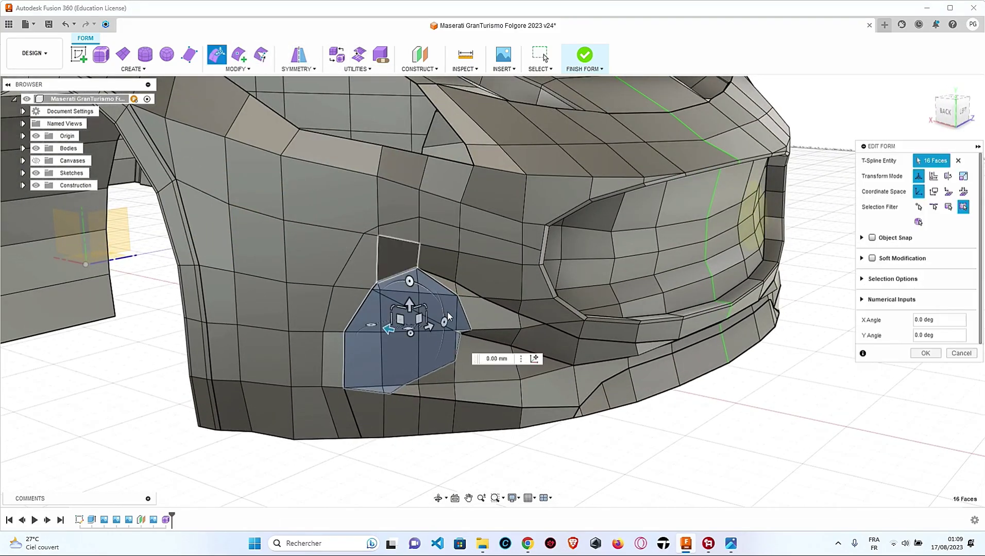
key(Escape)
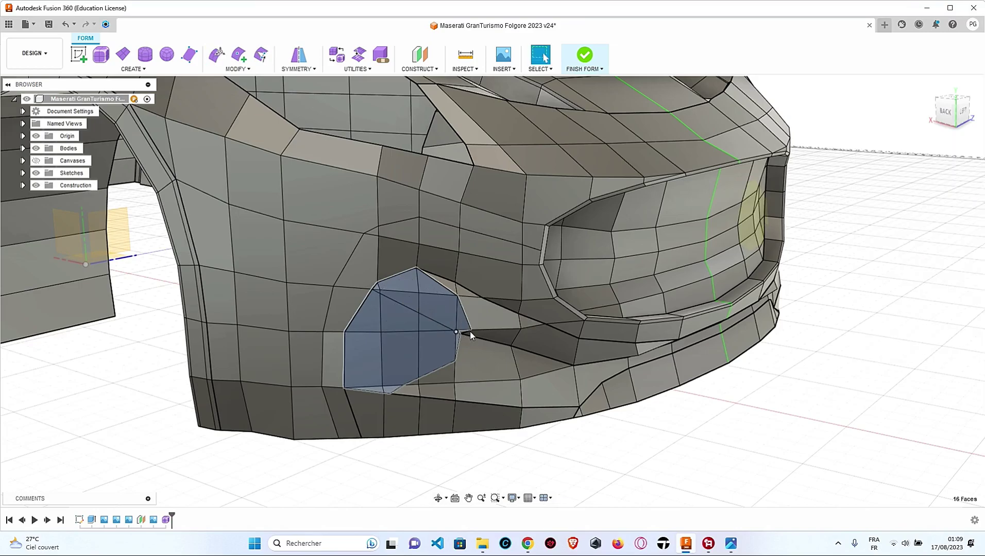
right_click(471, 331)
click(454, 341)
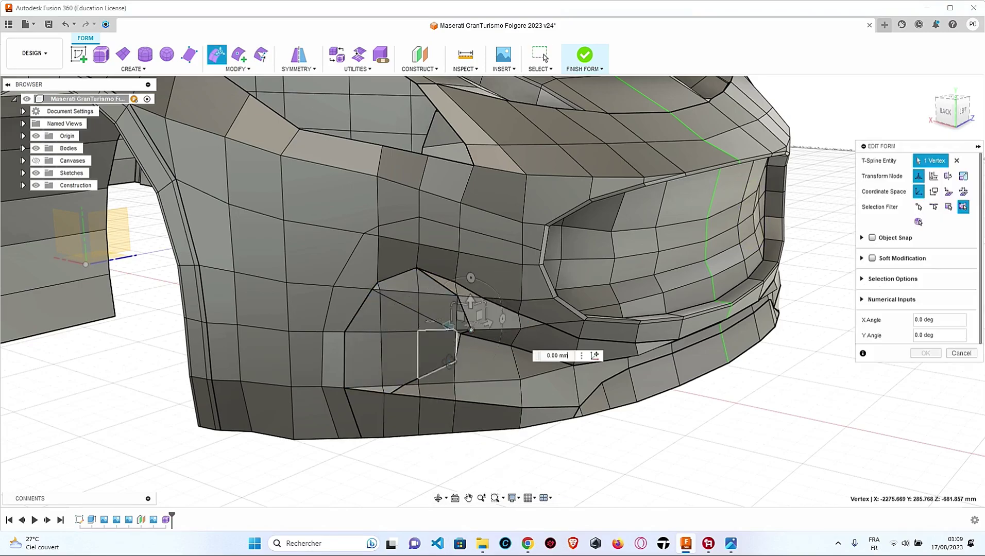
shift+middle_drag(453, 341, 474, 334)
drag(467, 324, 462, 323)
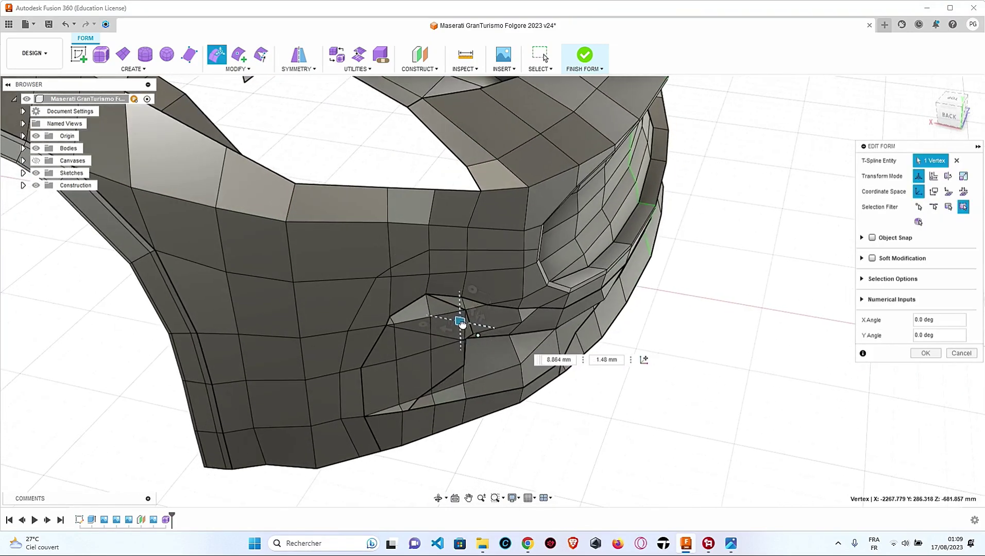
shift+middle_drag(453, 341, 404, 304)
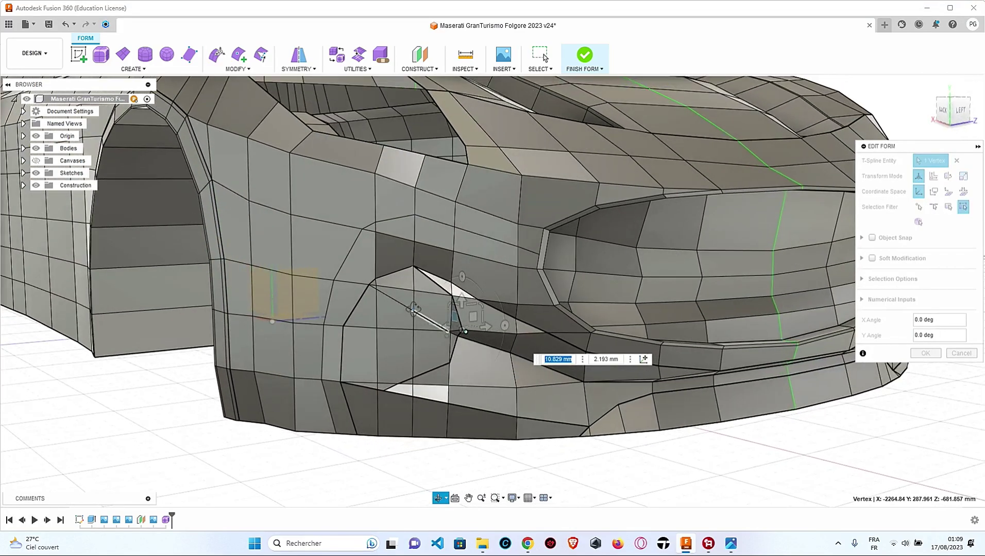
key(Return)
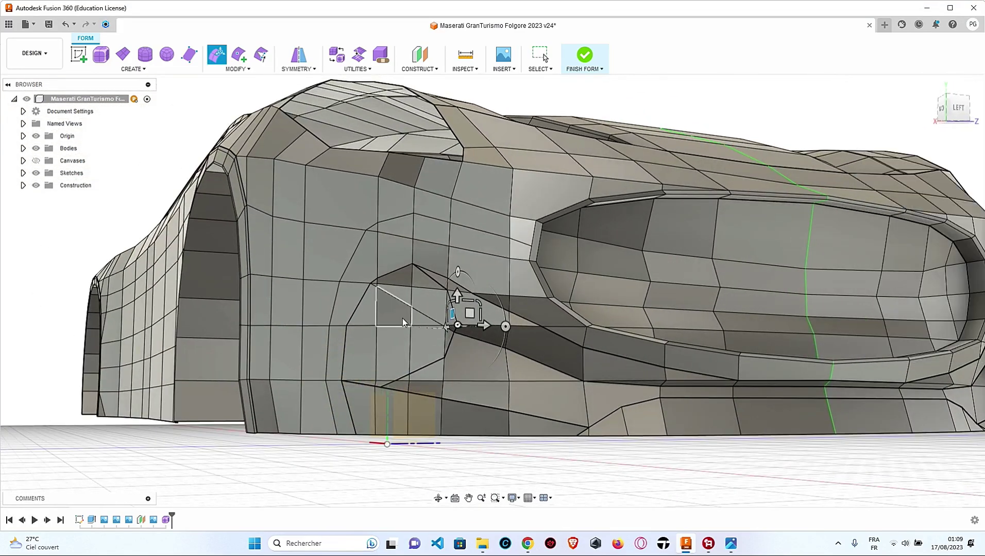
Weld the two adjacent vertices at the intake tip into one.
scroll(457, 323, up, 2)
scroll(458, 317, up, 2)
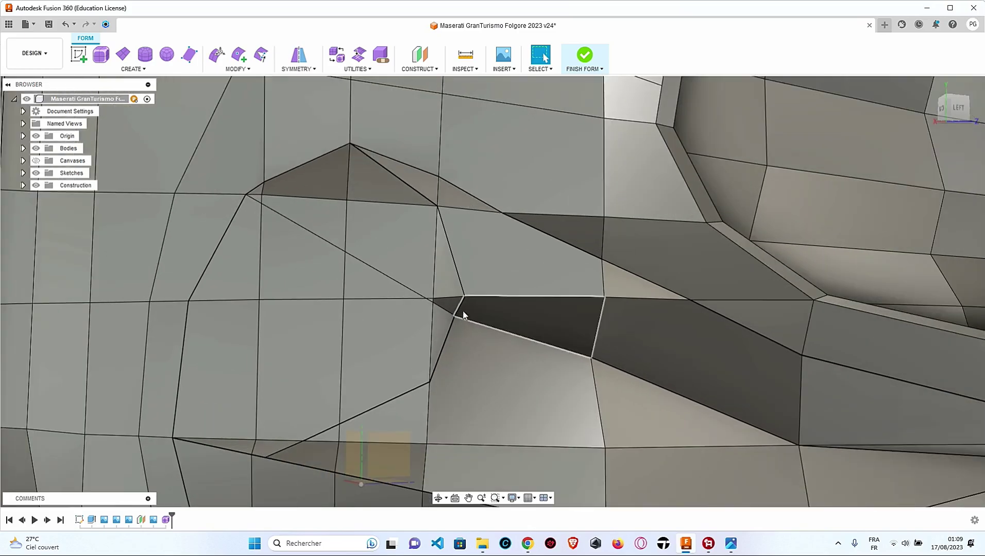
scroll(466, 304, down, 3)
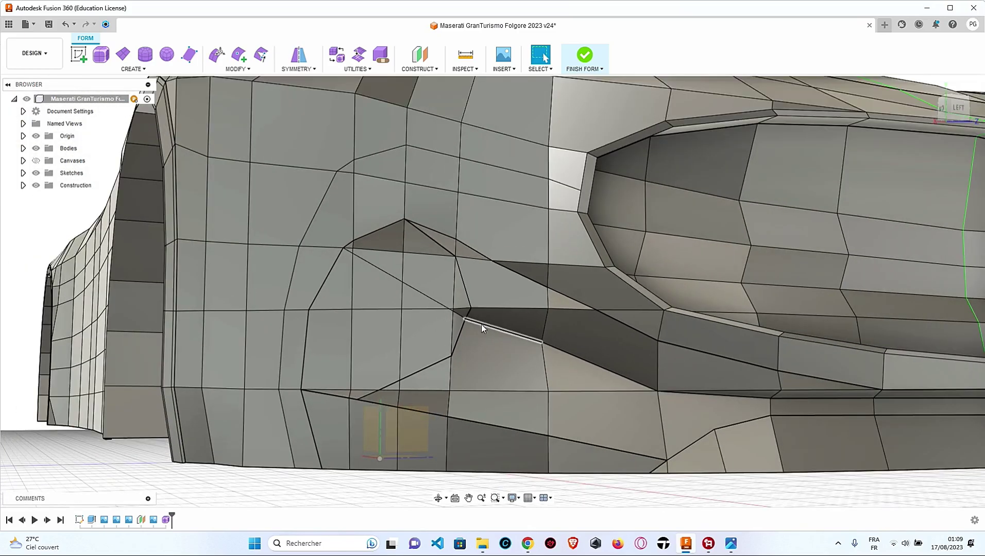
scroll(453, 348, down, 5)
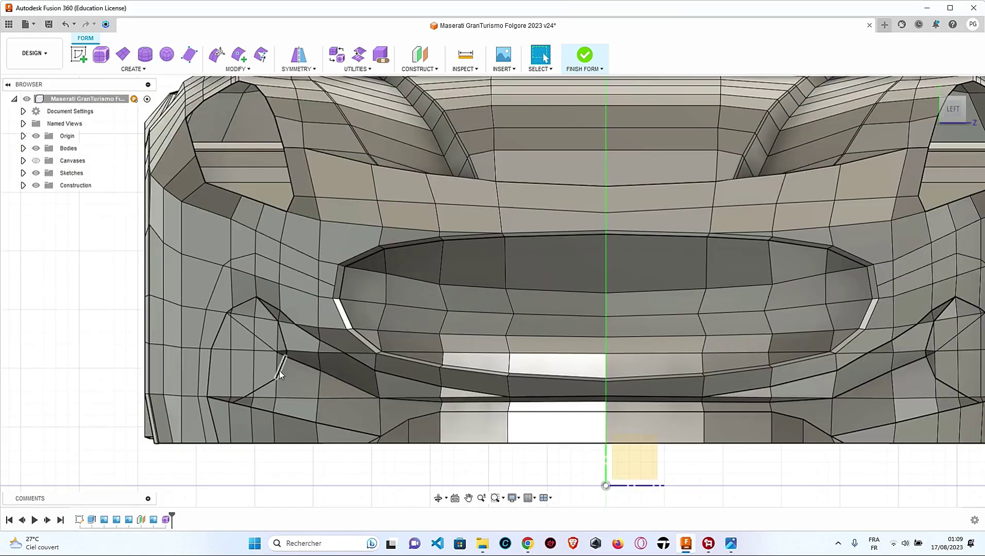
scroll(372, 366, up, 6)
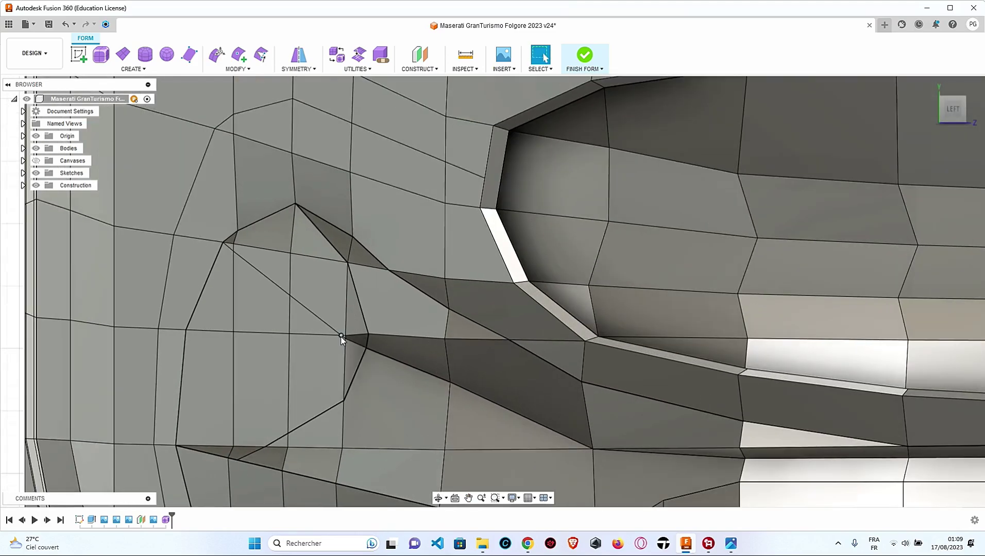
scroll(343, 336, up, 5)
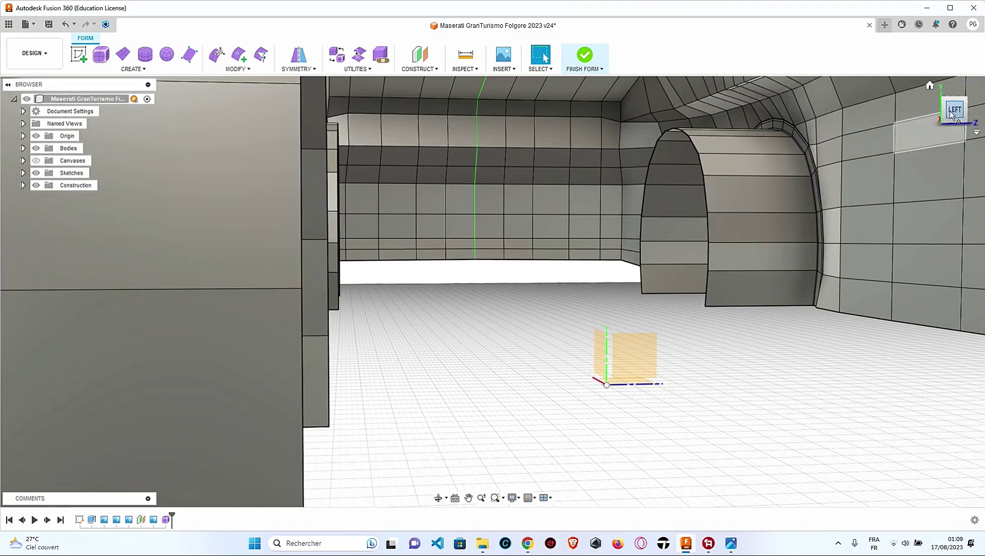
scroll(574, 266, down, 1)
scroll(534, 285, down, 3)
scroll(307, 320, down, 1)
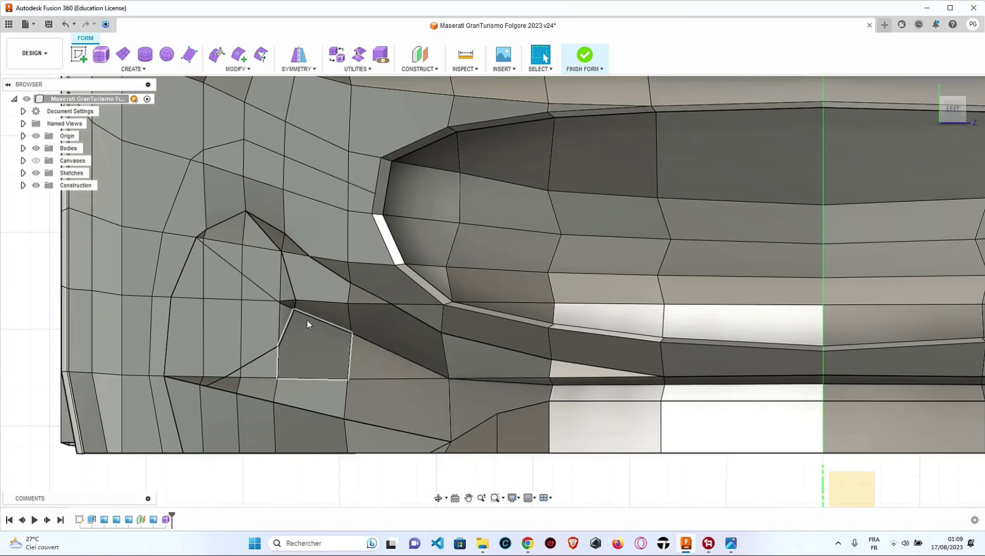
scroll(311, 304, up, 3)
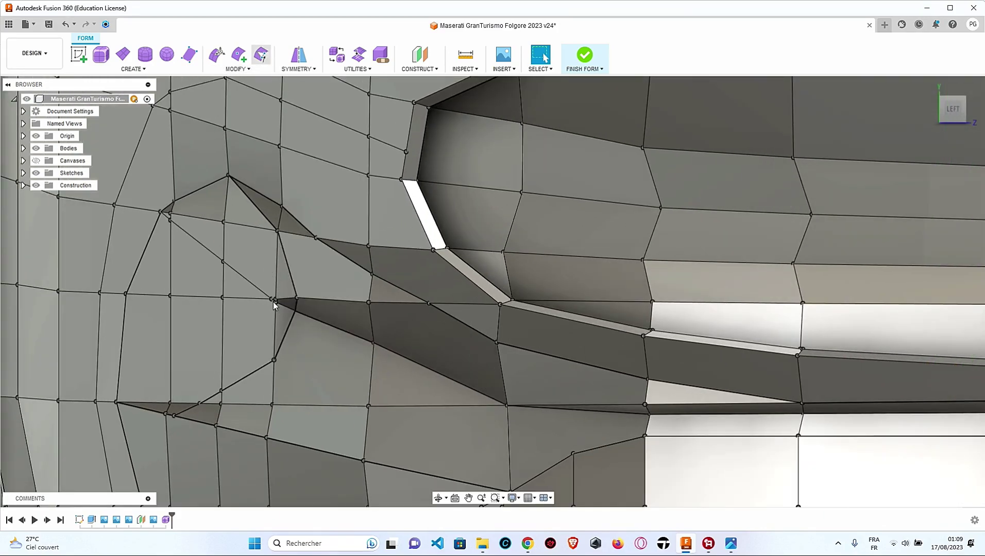
scroll(273, 301, up, 3)
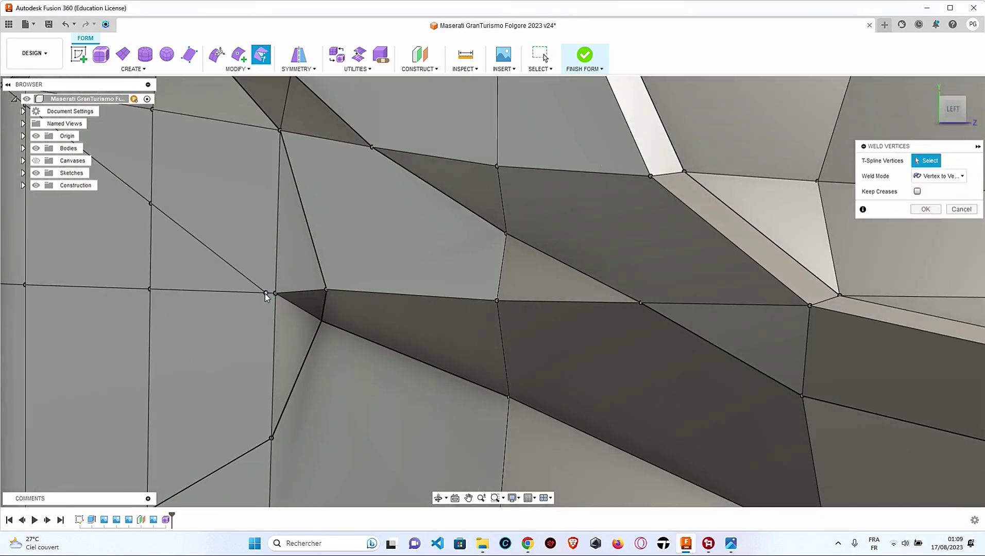
click(266, 293)
click(275, 293)
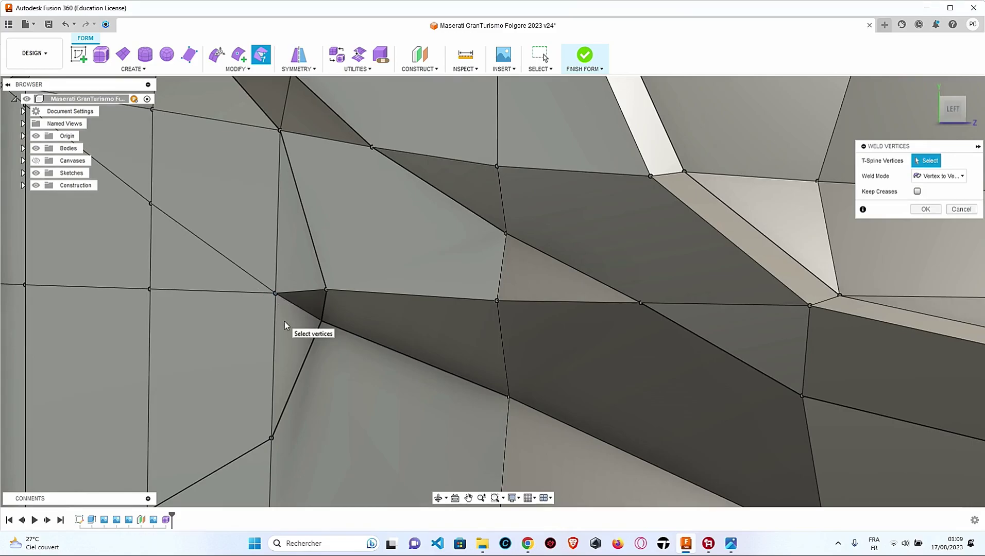
key(Return)
scroll(283, 321, down, 3)
scroll(294, 317, down, 1)
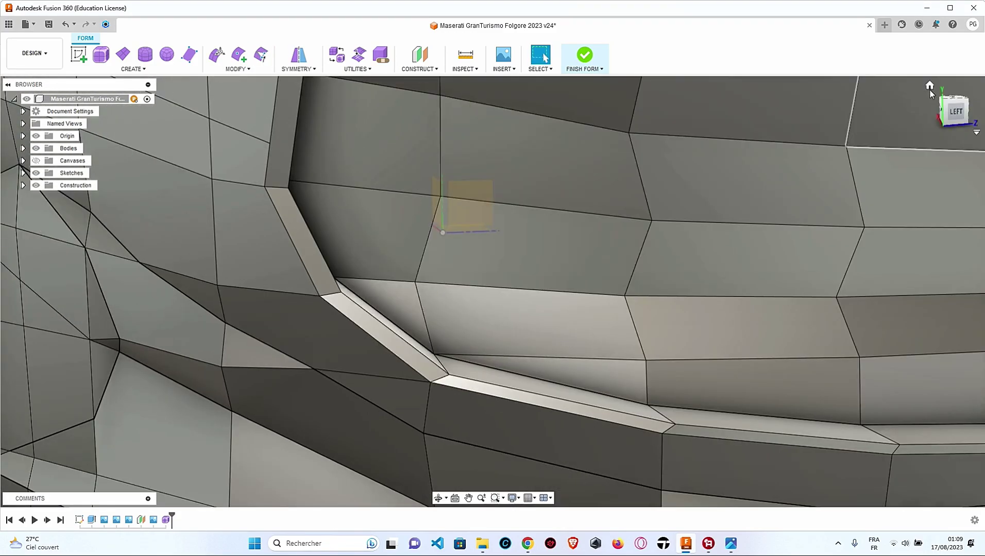
From a three-quarter front view, slightly move the intake's lower-left vertex.
click(930, 86)
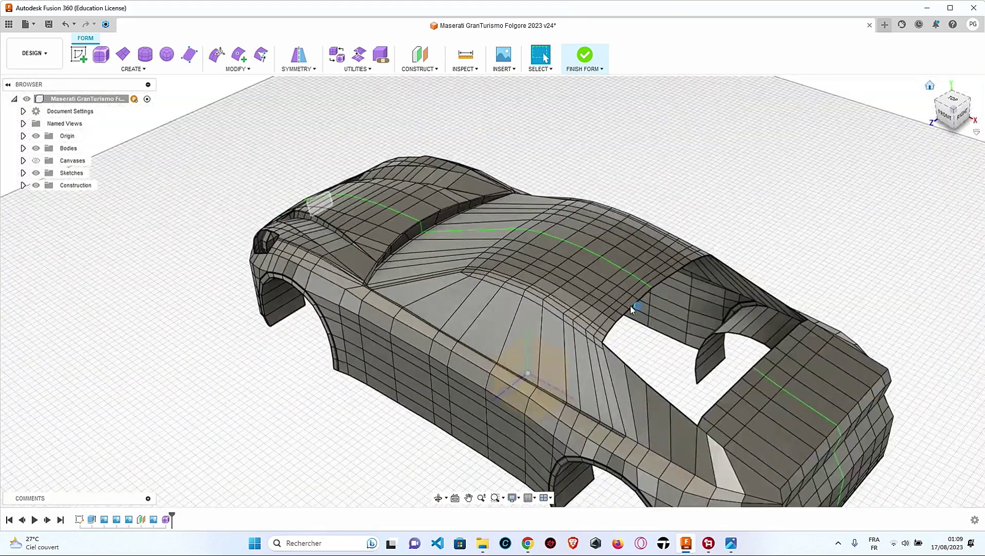
shift+middle_drag(630, 307, 563, 397)
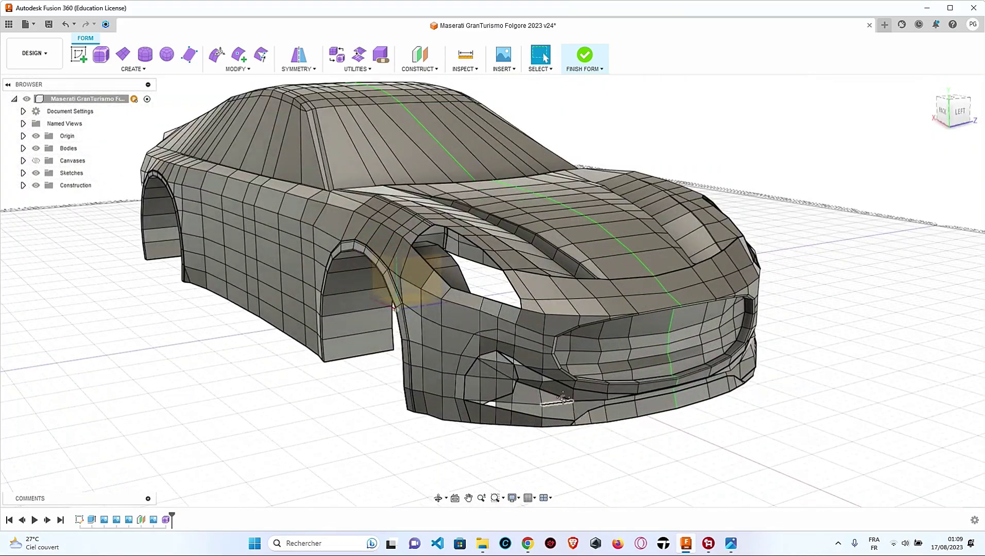
scroll(563, 396, up, 3)
scroll(525, 394, up, 3)
scroll(474, 273, up, 3)
click(474, 273)
scroll(392, 222, up, 2)
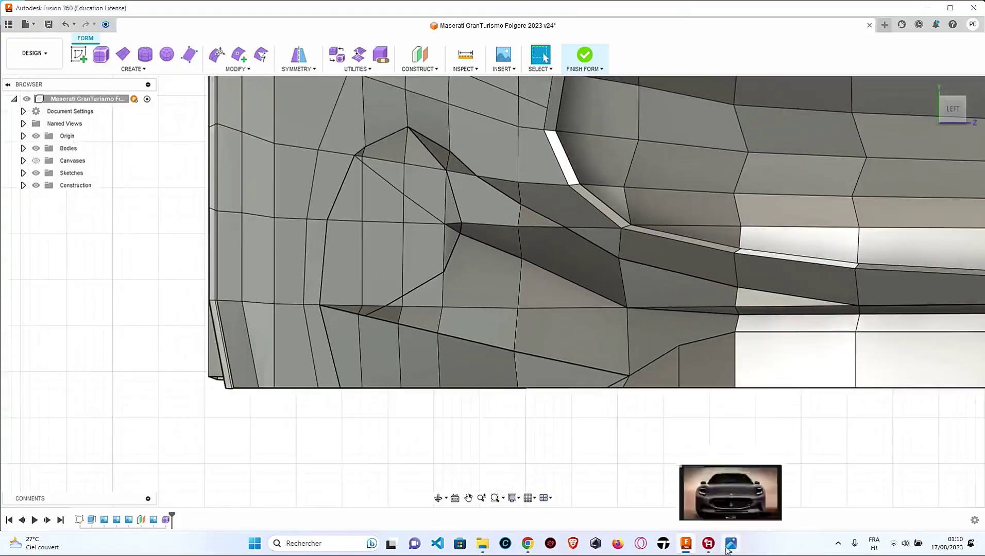
scroll(312, 309, up, 1)
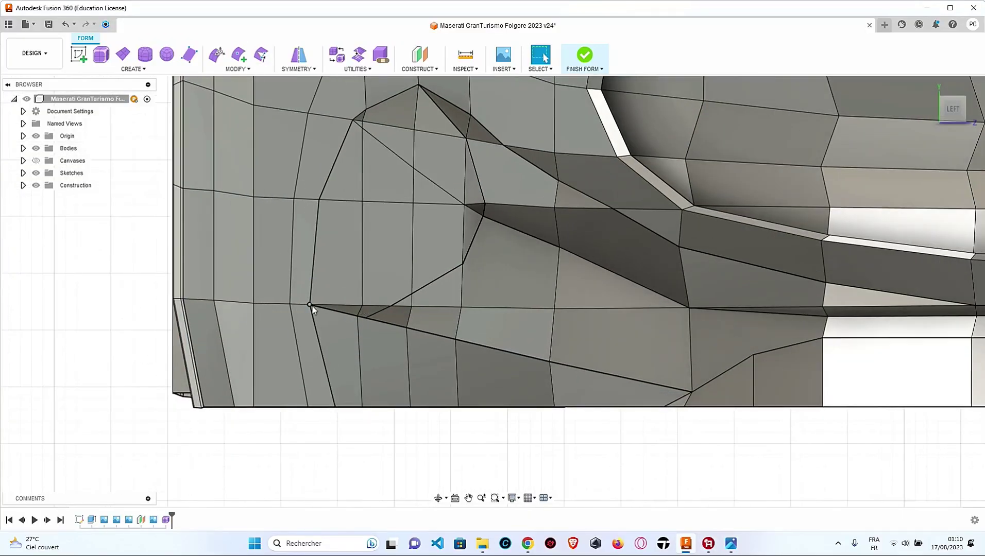
drag(373, 336, 310, 312)
Rotate the selected intake faces 45 degrees about Y.
click(464, 263)
click(384, 294)
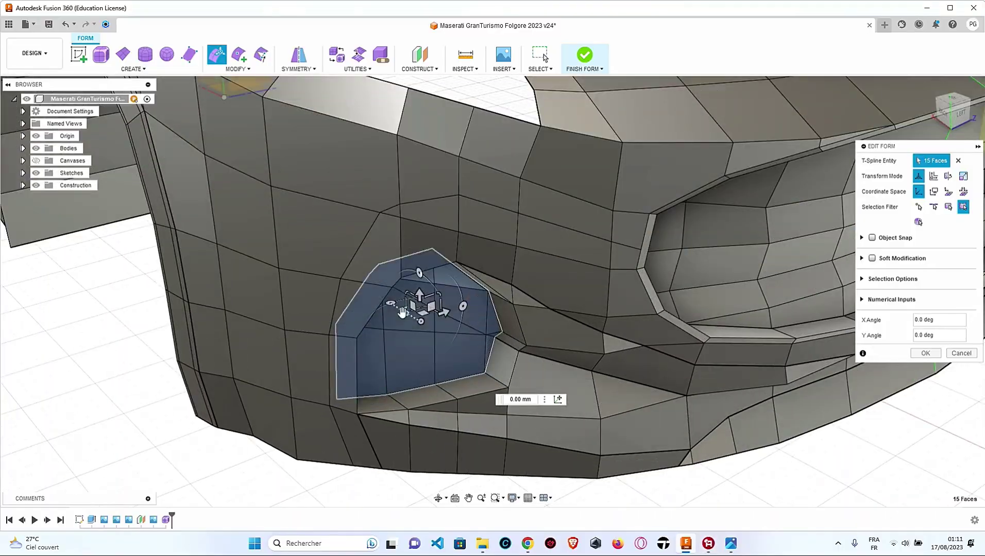
drag(402, 313, 319, 323)
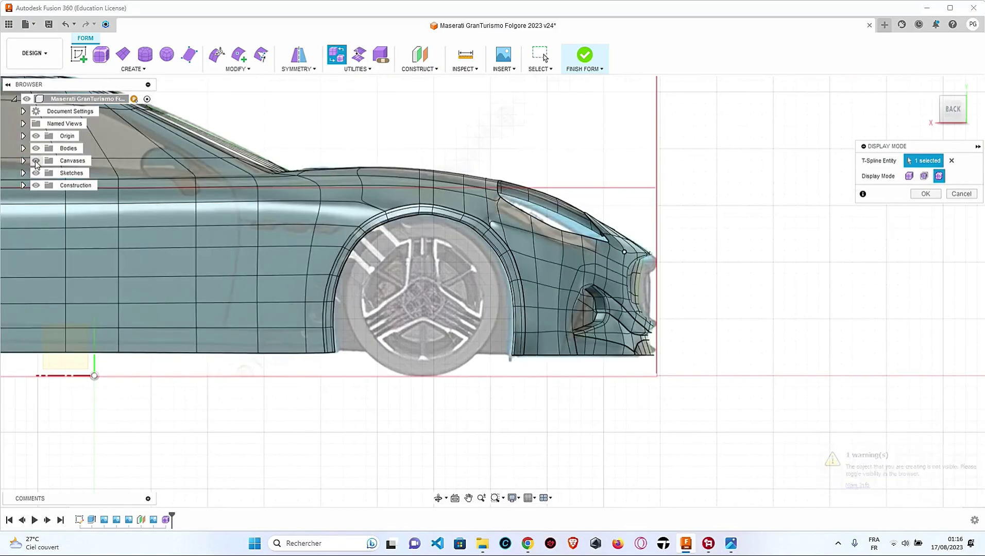
Hide the reference canvases and zoom in on the side intake.
click(36, 160)
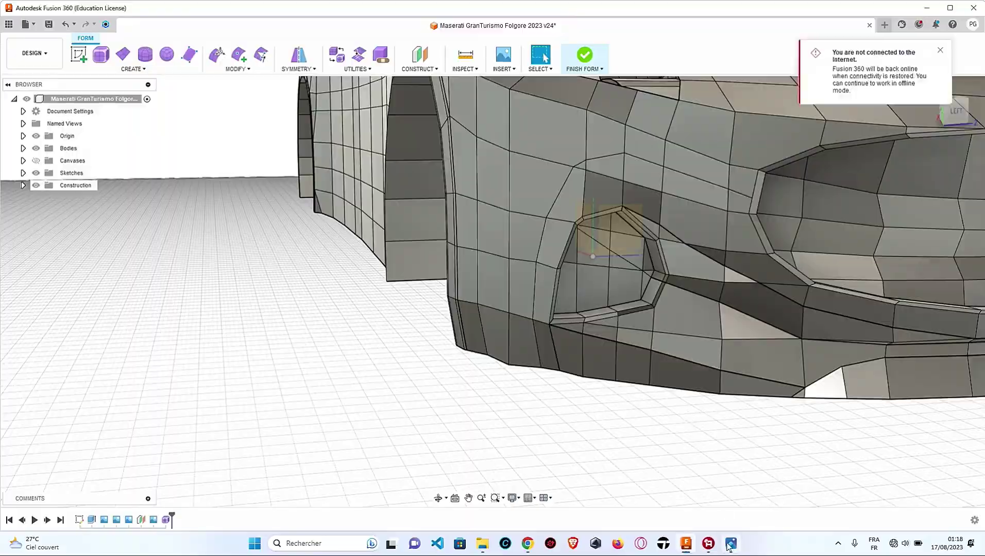
scroll(643, 291, up, 2)
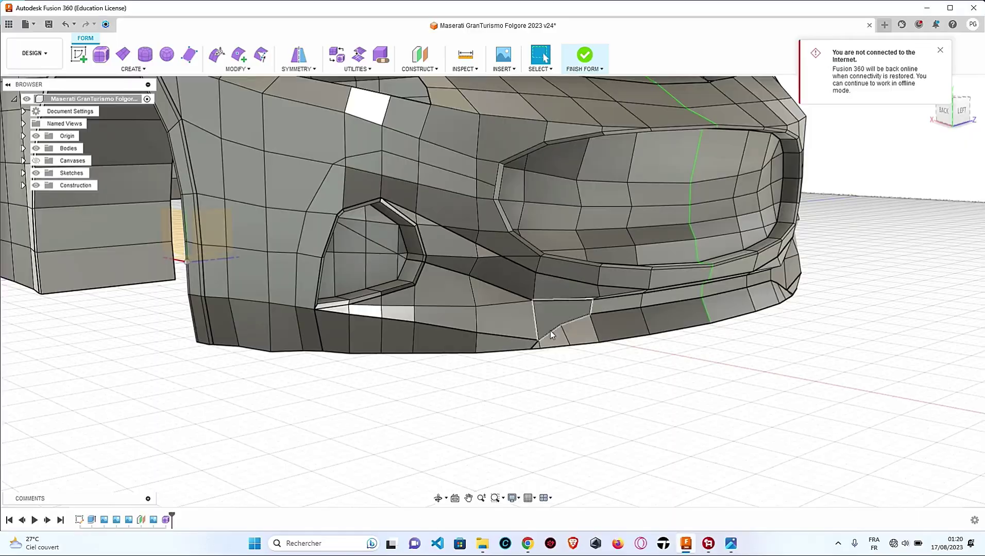
Start Insert Point on the selected intake edges and zoom in on the side intake.
right_click(551, 335)
click(536, 182)
scroll(591, 305, up, 5)
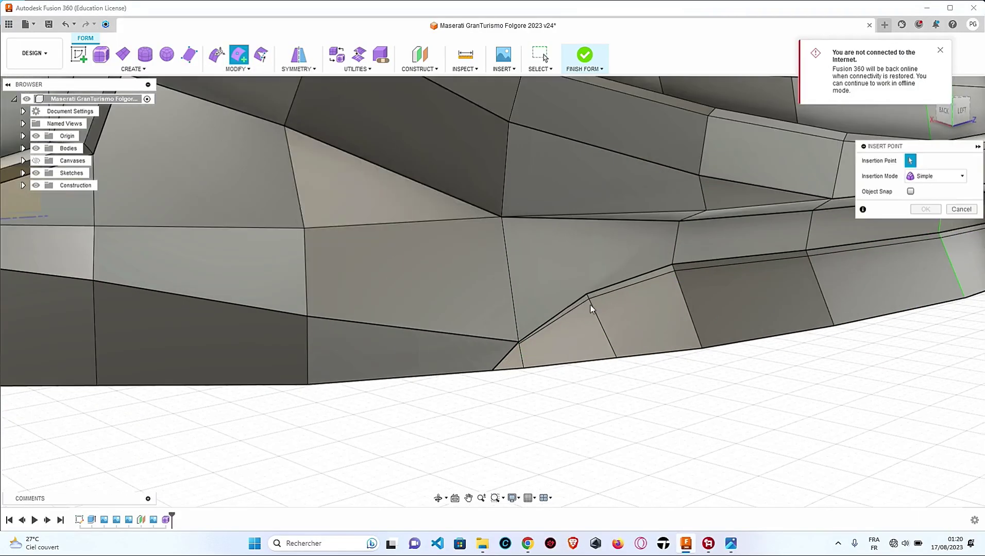
scroll(519, 347, up, 3)
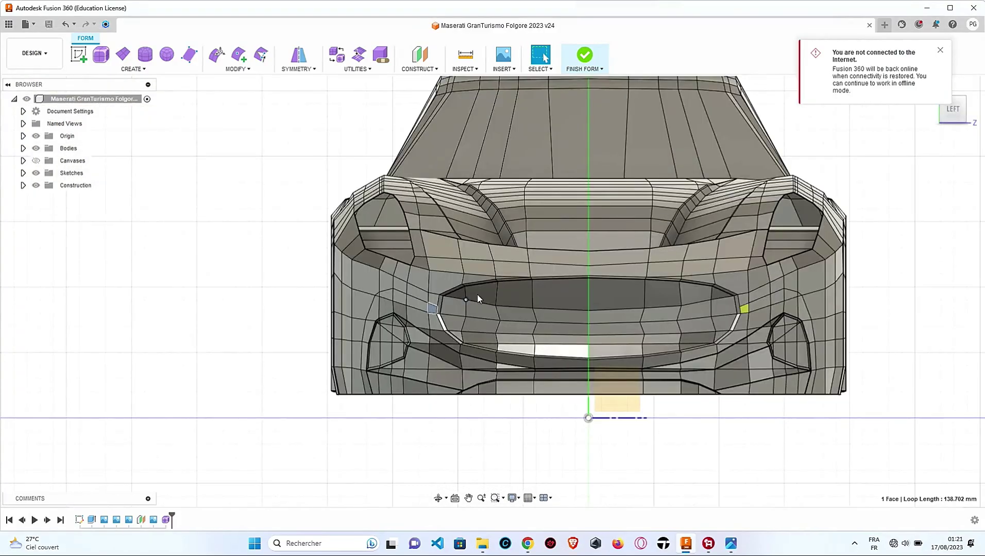
scroll(401, 371, up, 2)
scroll(429, 358, up, 3)
scroll(399, 355, up, 1)
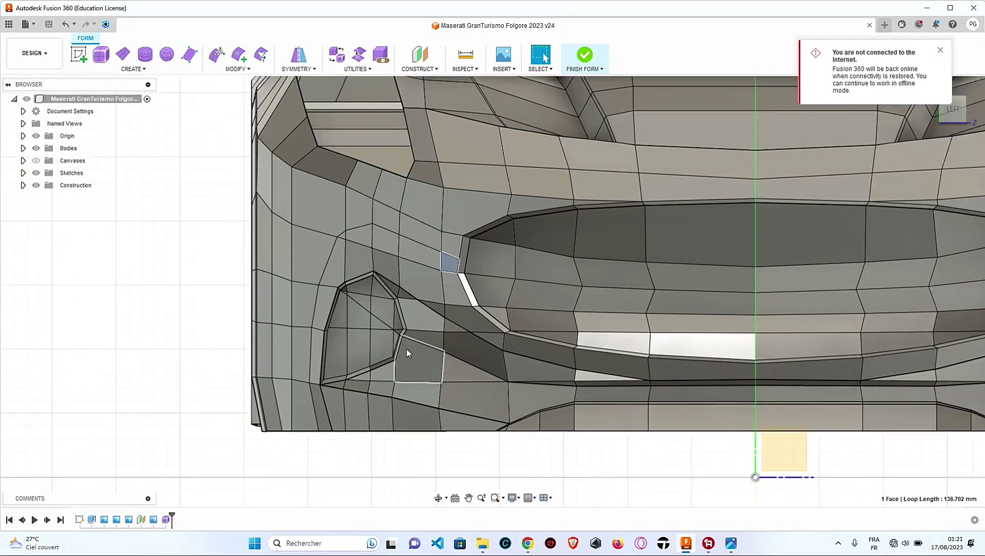
scroll(407, 349, up, 1)
scroll(354, 288, up, 2)
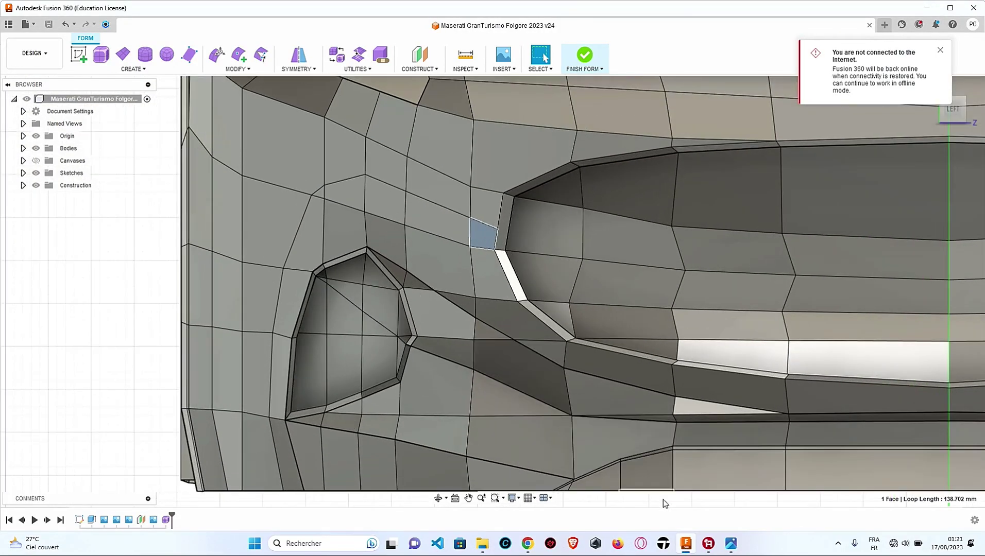
Check the straight-on front reference photo in Windows Photos, then return to Fusion.
click(731, 545)
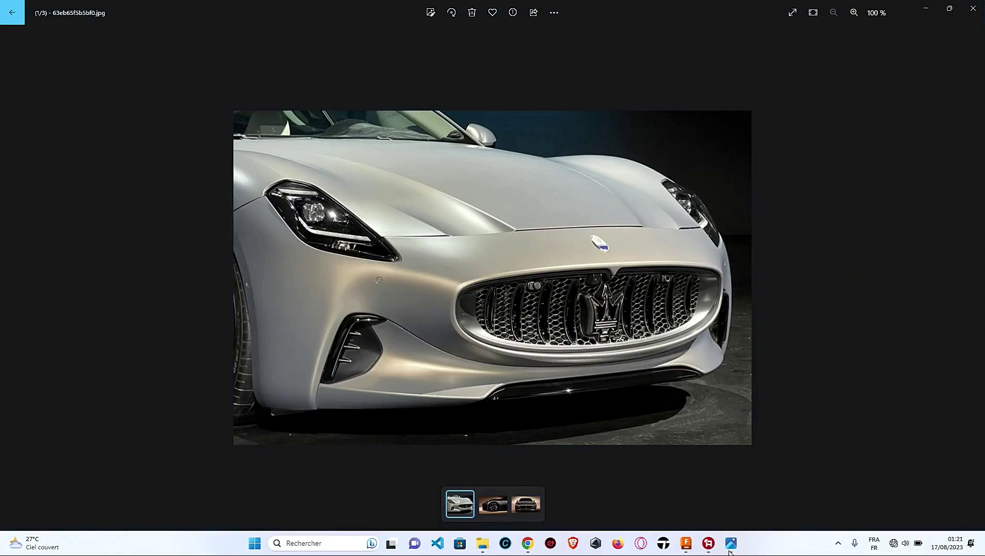
click(530, 510)
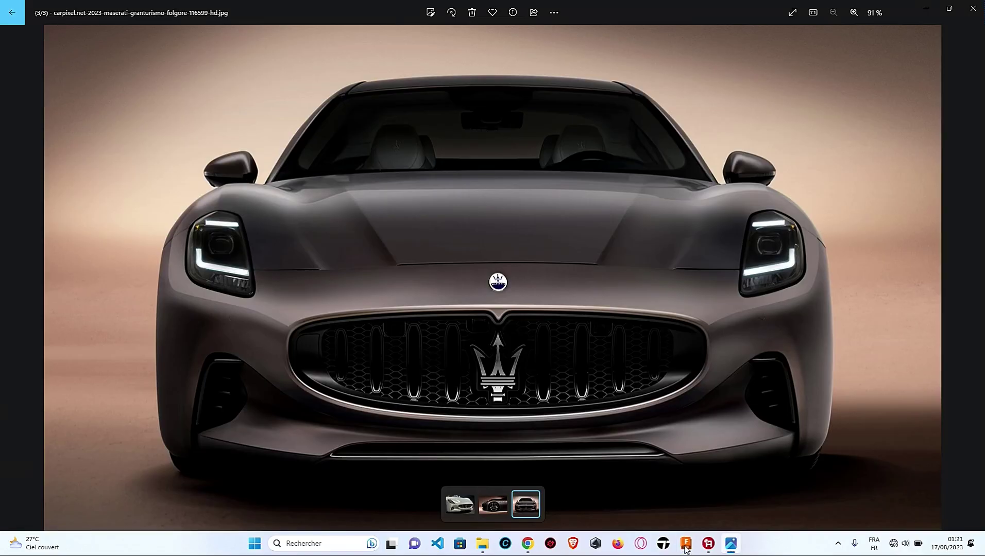
key(alt+Tab)
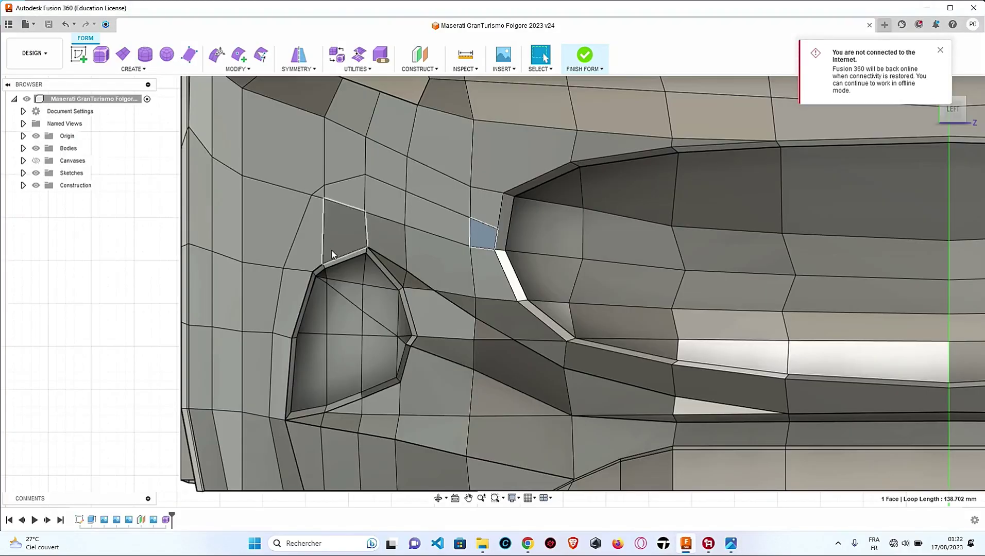
Flip between the front reference photo and the model to compare the intake corner.
click(733, 551)
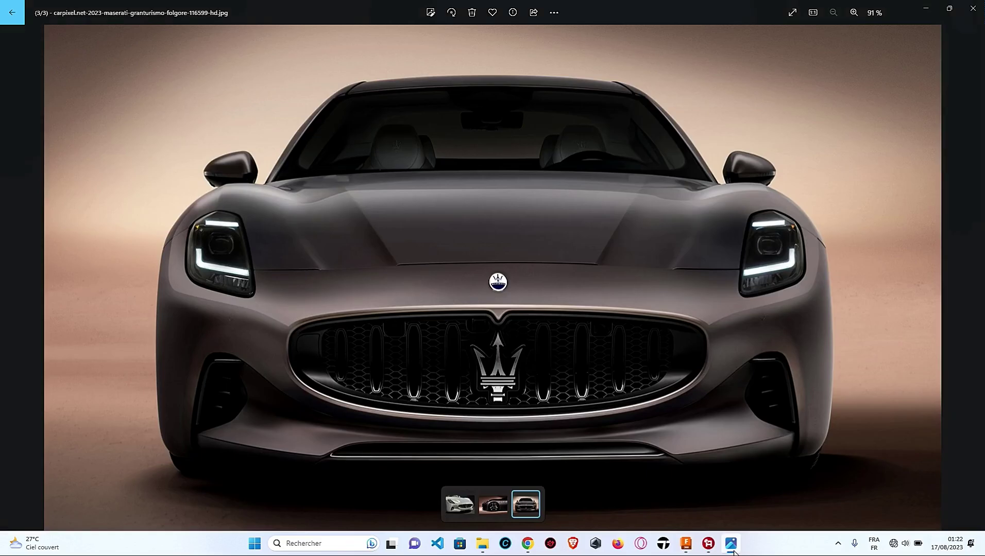
click(732, 550)
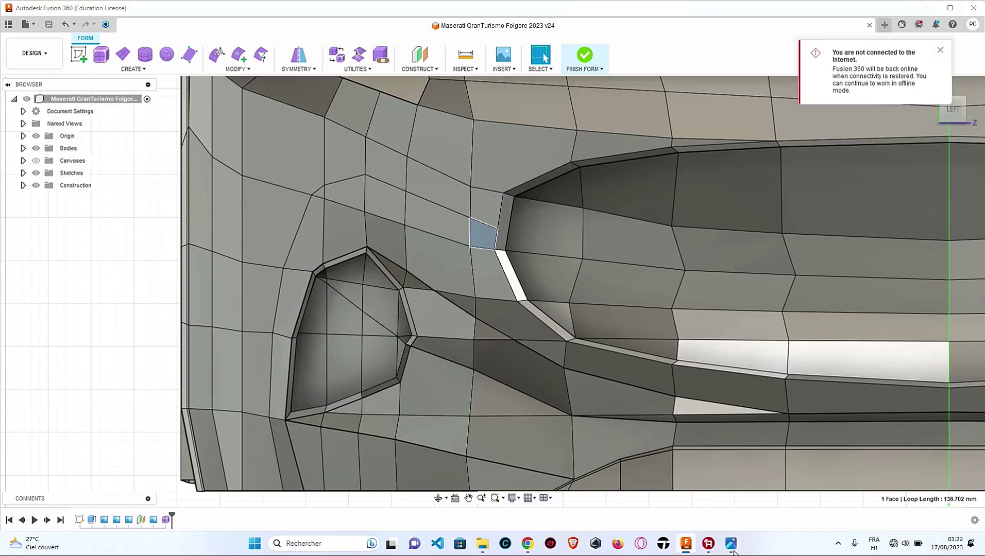
click(732, 550)
click(733, 550)
click(733, 550)
click(732, 550)
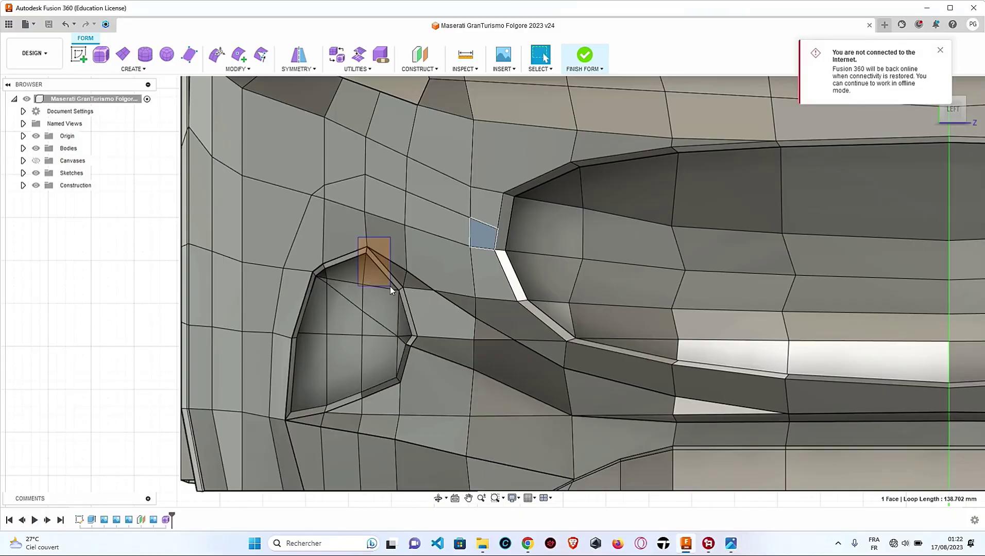
Lower the two upper-rim edges of the intake by 20 mm with Edit Form.
double_click(381, 251)
right_click(382, 251)
click(376, 241)
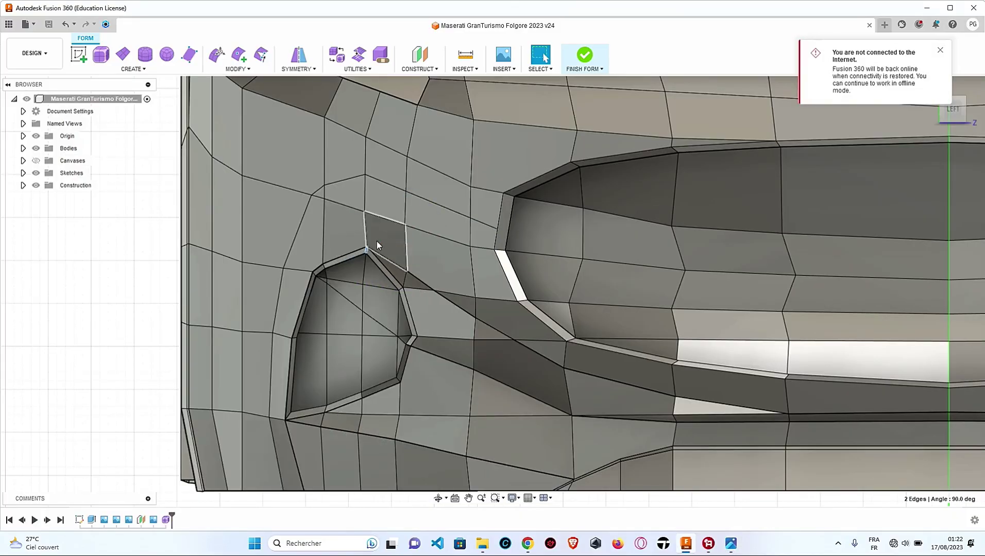
drag(365, 220, 365, 244)
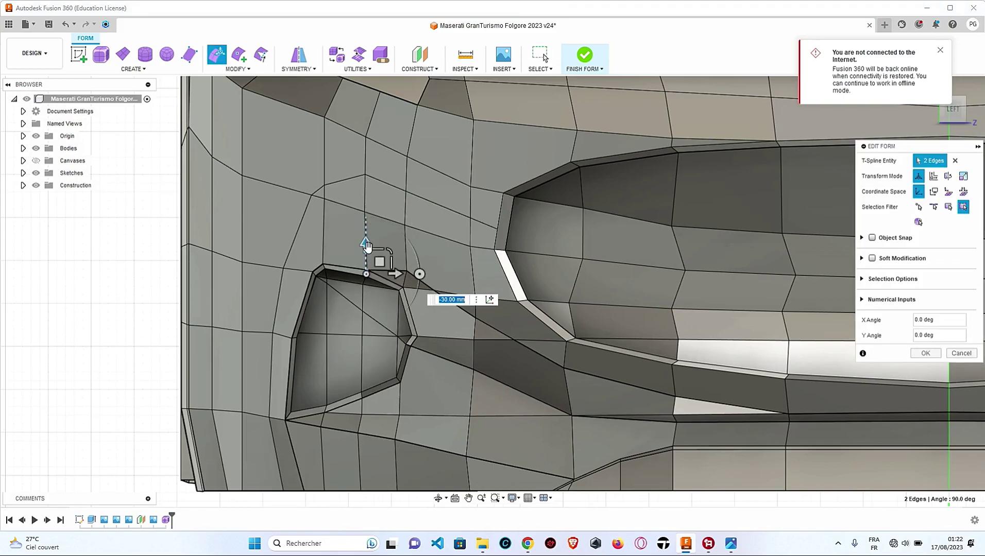
Nudge two rim vertices, and pull the vertex below the intake corner down about 4 mm.
click(408, 271)
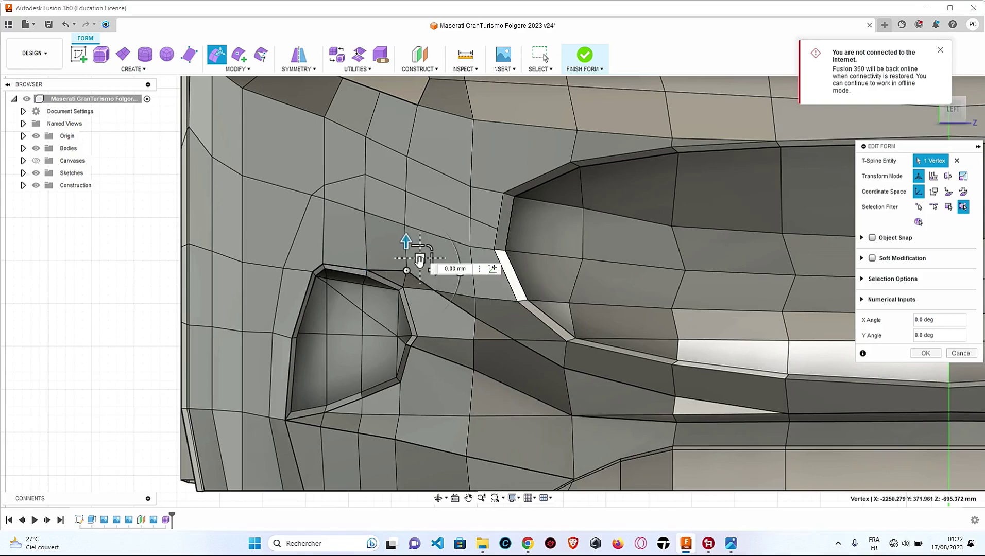
drag(407, 270, 416, 272)
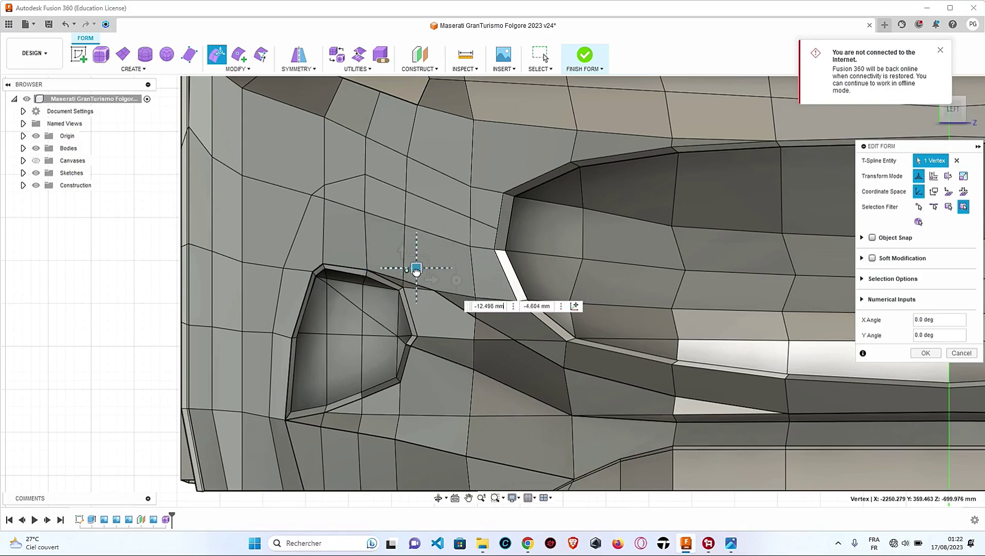
click(440, 279)
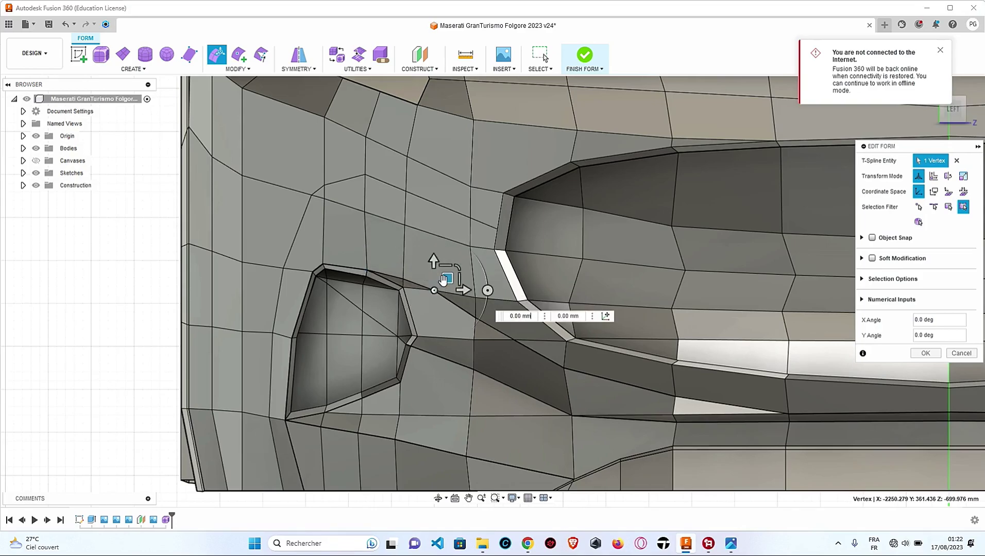
drag(447, 279, 447, 282)
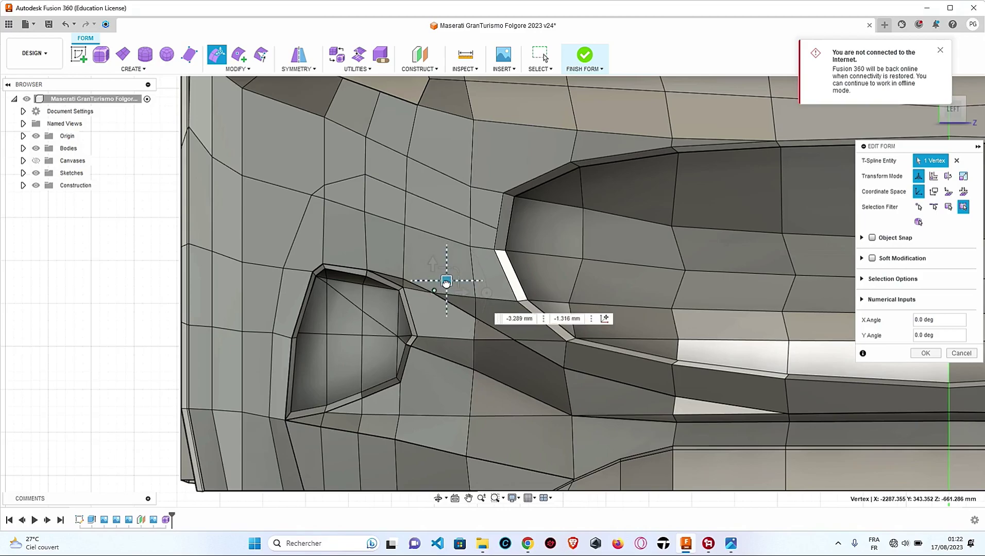
click(474, 370)
mouse_move(474, 369)
mouse_down()
mouse_move(488, 361)
mouse_move(438, 354)
mouse_up()
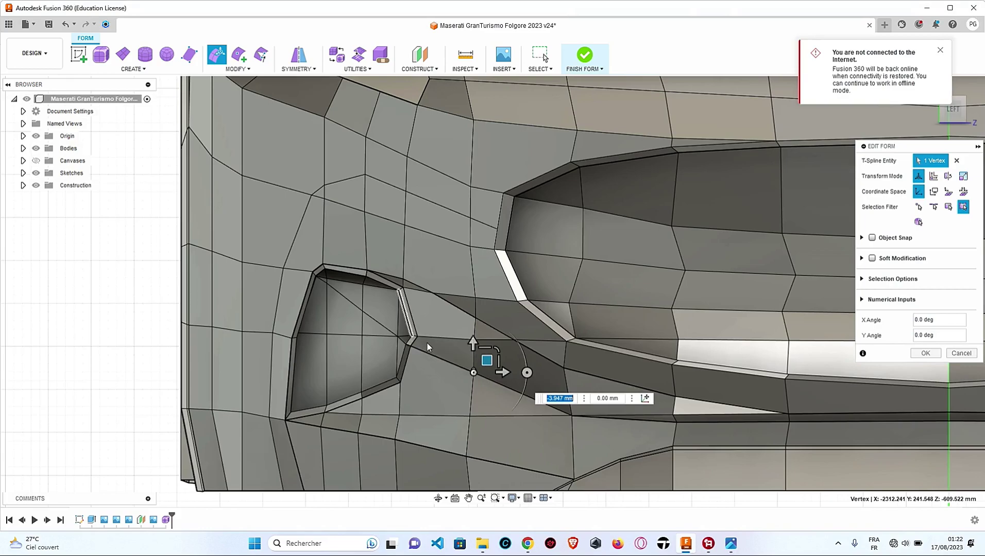
Shift the edge pair beside the intake corner, finish the edit and bring up the photo.
double_click(408, 329)
drag(427, 325, 418, 326)
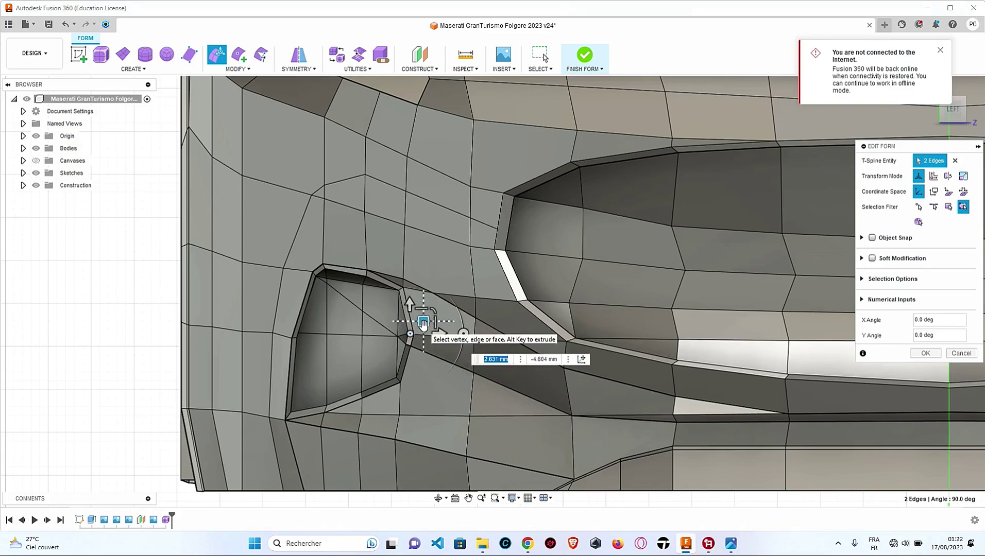
key(Escape)
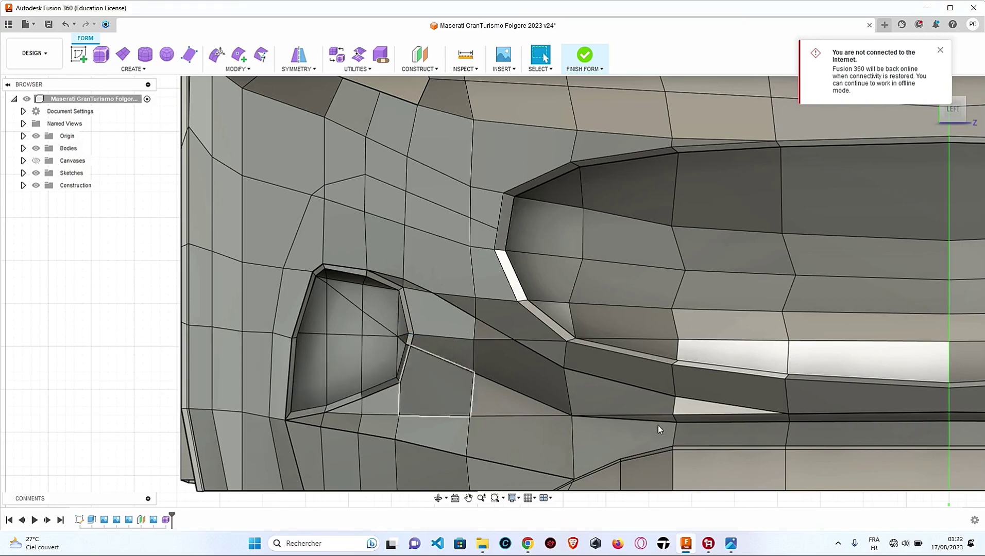
click(731, 544)
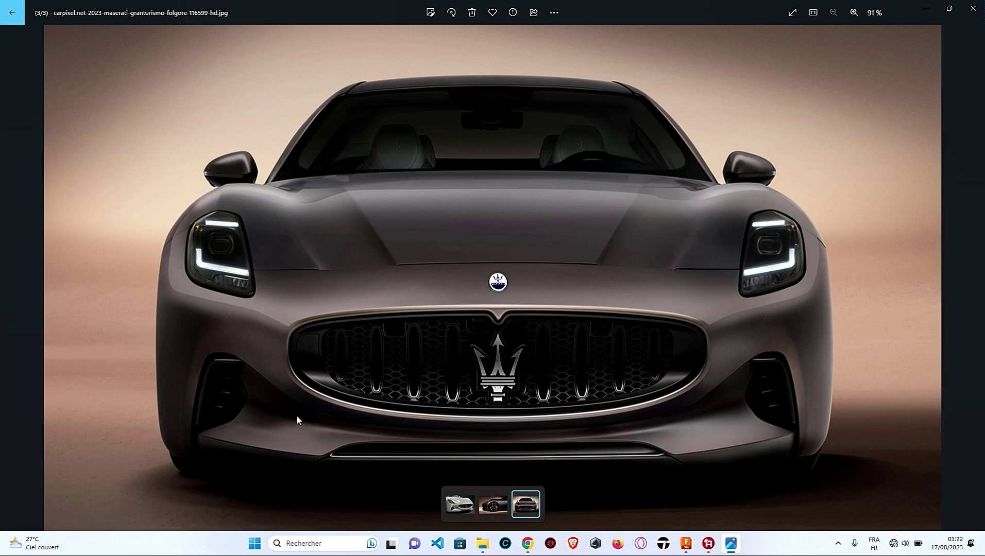
Toggle between the reference photo and the model to compare the lower grille.
click(730, 547)
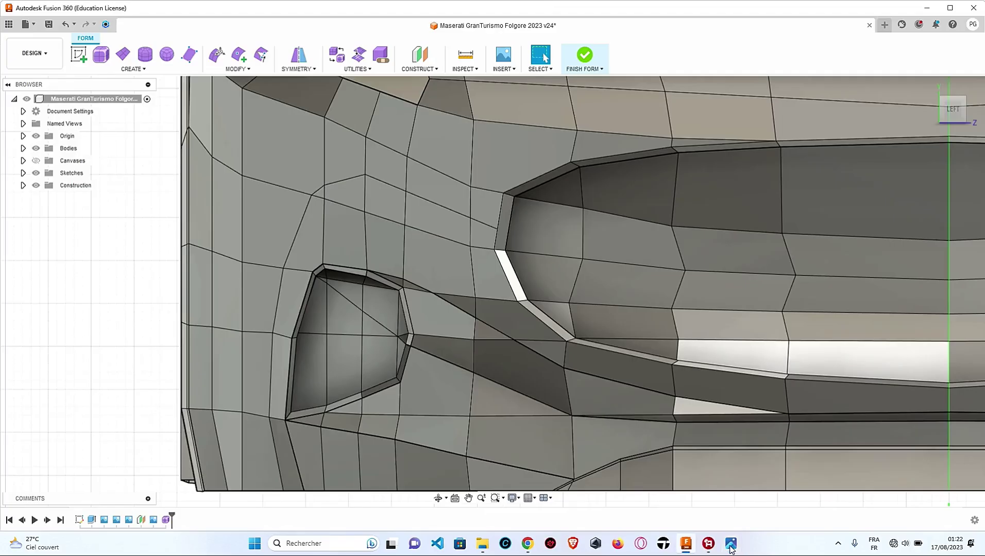
click(731, 547)
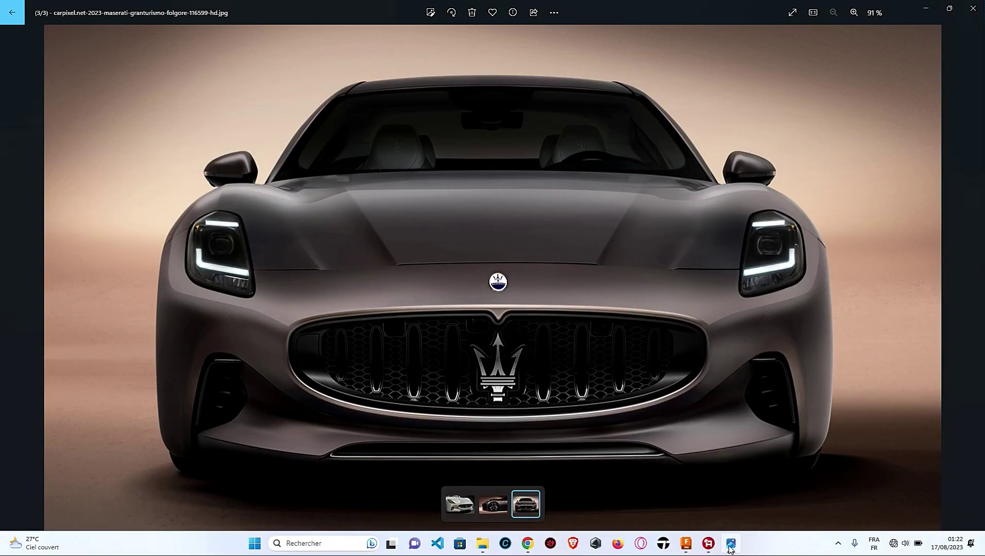
click(730, 547)
click(730, 547)
click(730, 547)
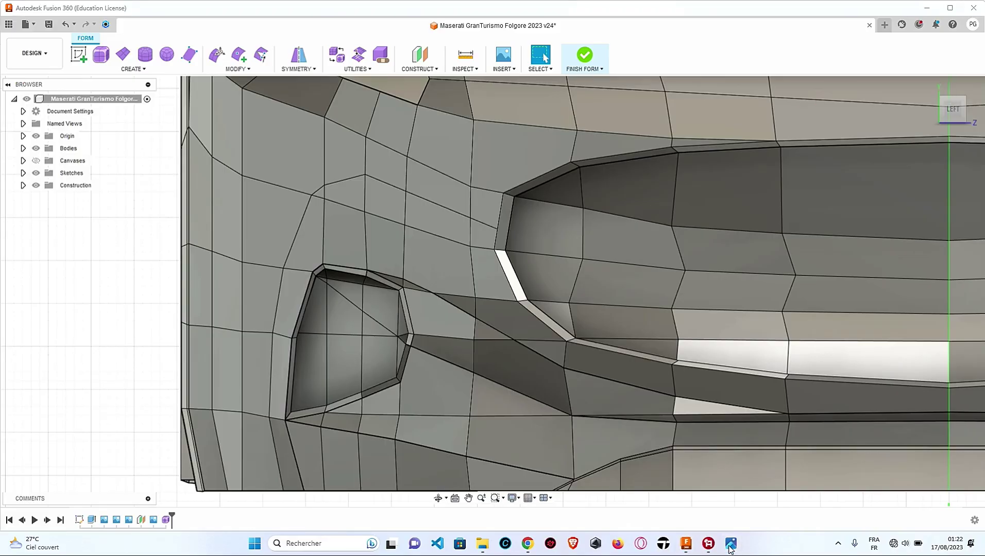
click(730, 548)
Insert a new edge loop at about 0.19, just below the lower grille loop.
scroll(558, 397, down, 2)
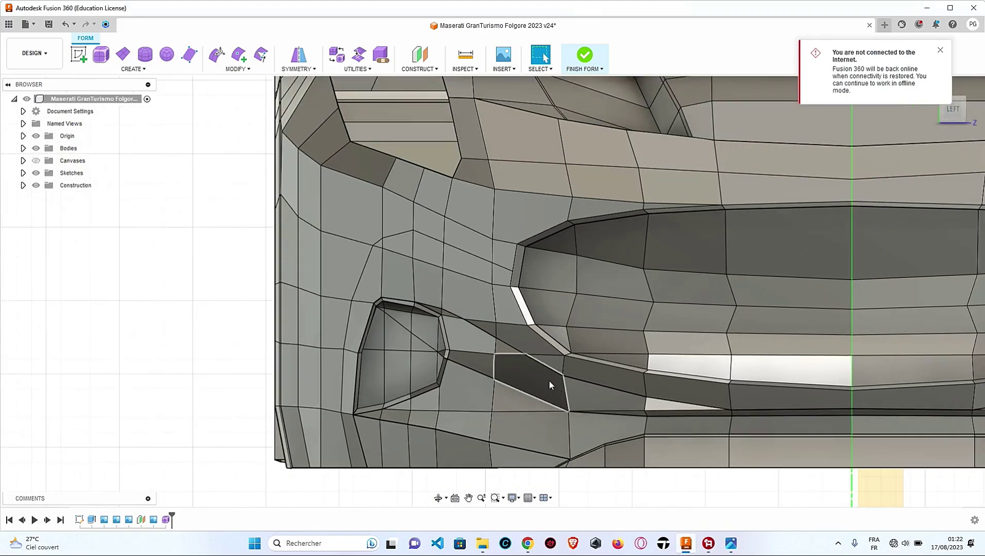
scroll(549, 381, down, 2)
scroll(550, 407, down, 1)
scroll(581, 409, up, 2)
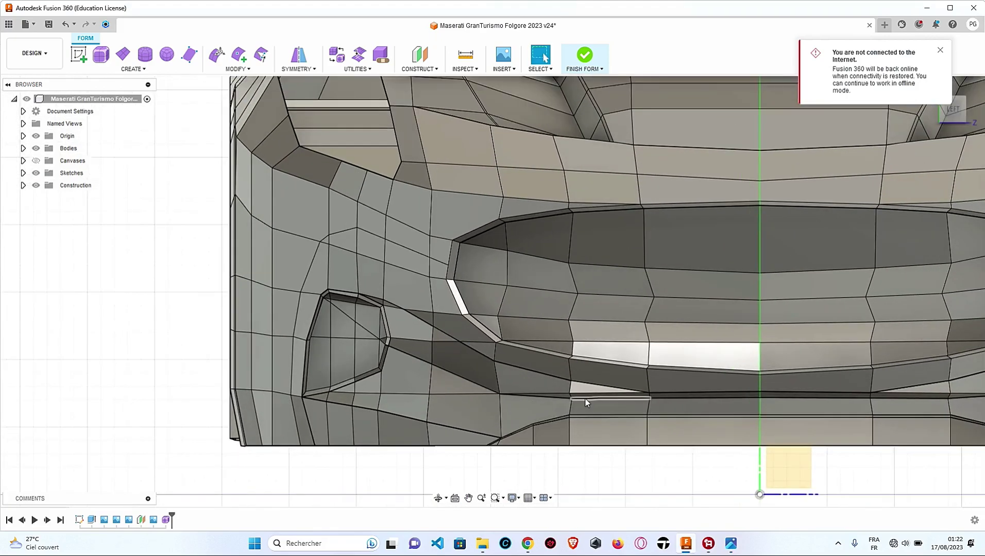
double_click(586, 401)
right_click(587, 401)
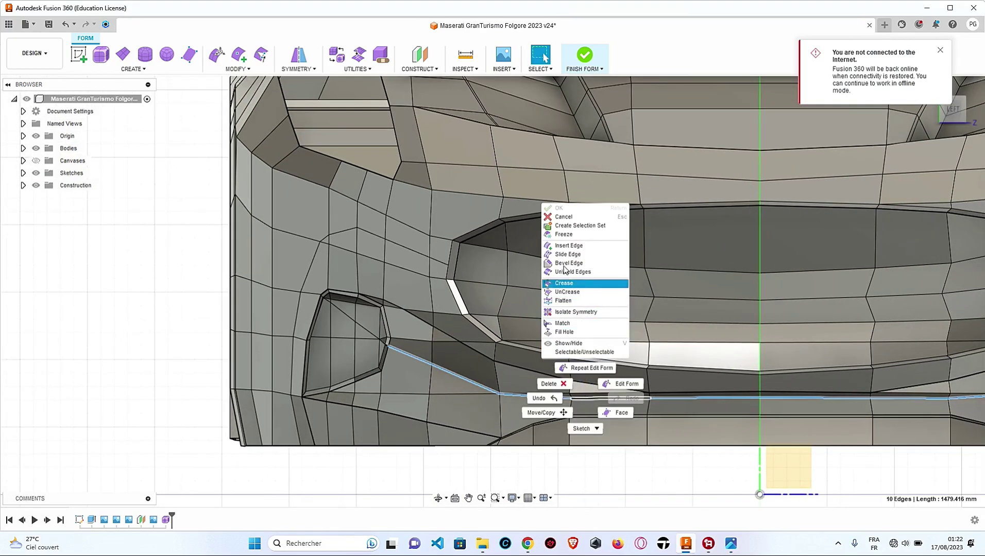
click(568, 246)
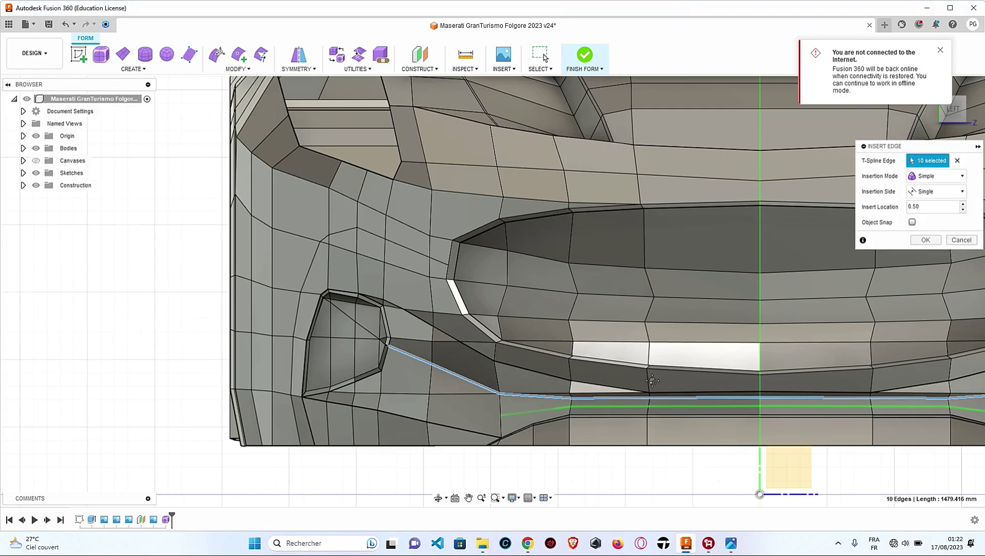
middle_drag(652, 381, 504, 377)
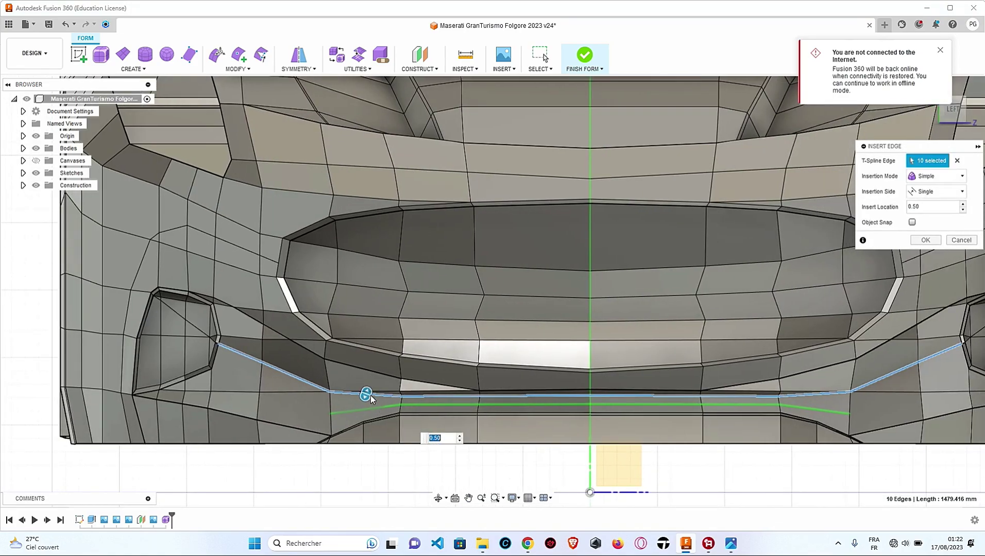
drag(373, 388, 380, 380)
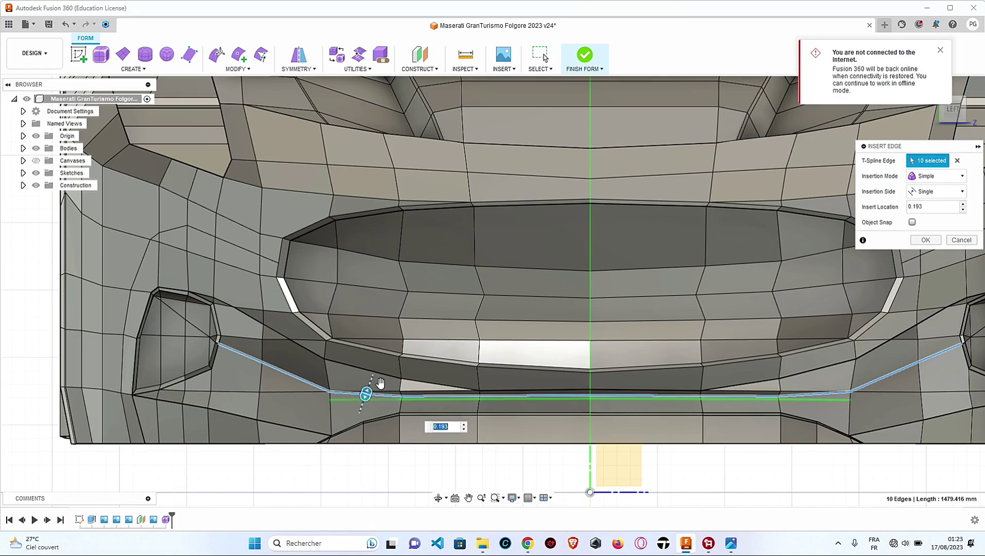
key(Return)
Insert points on the lower bumper edge and the intake corner, creating a new splitting edge.
scroll(353, 406, up, 2)
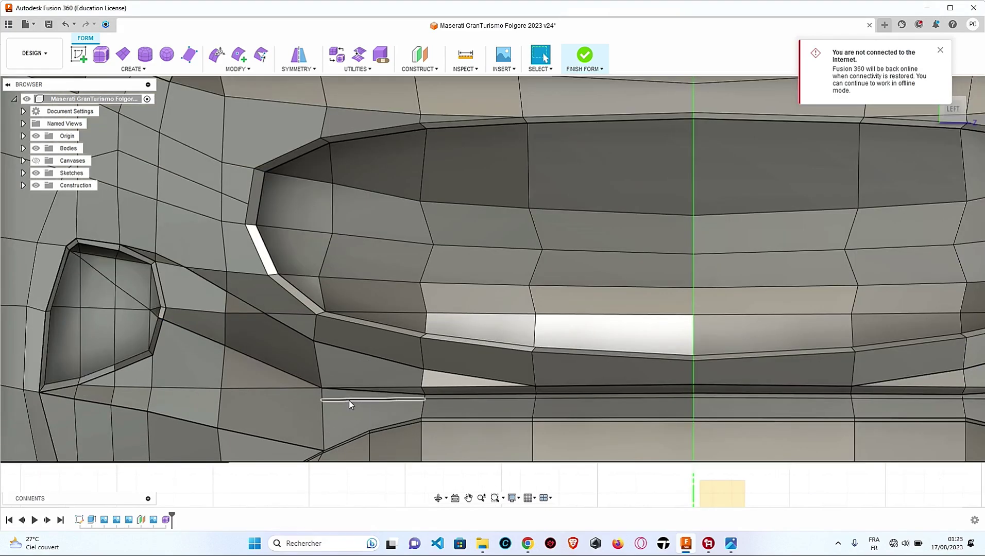
click(239, 54)
scroll(415, 399, up, 2)
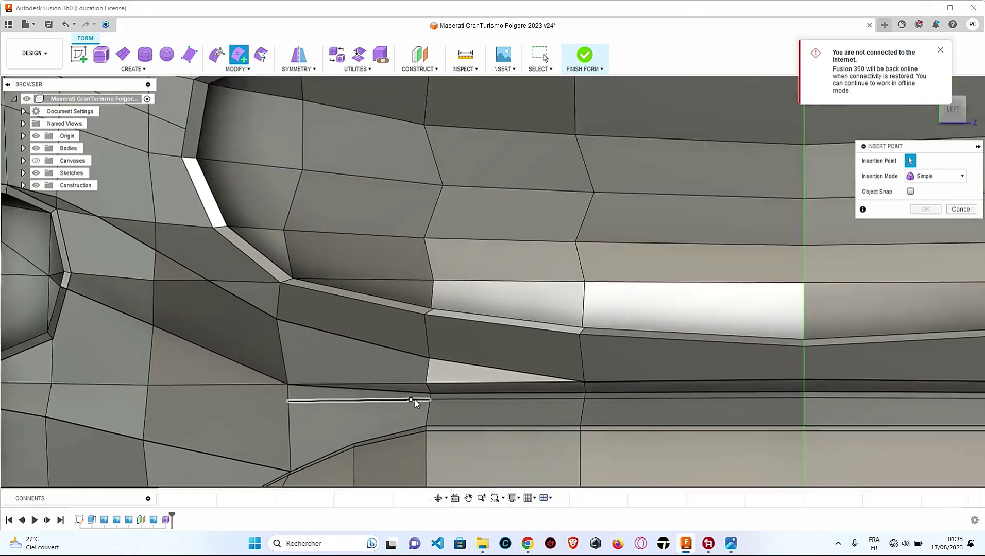
scroll(415, 399, up, 2)
click(434, 399)
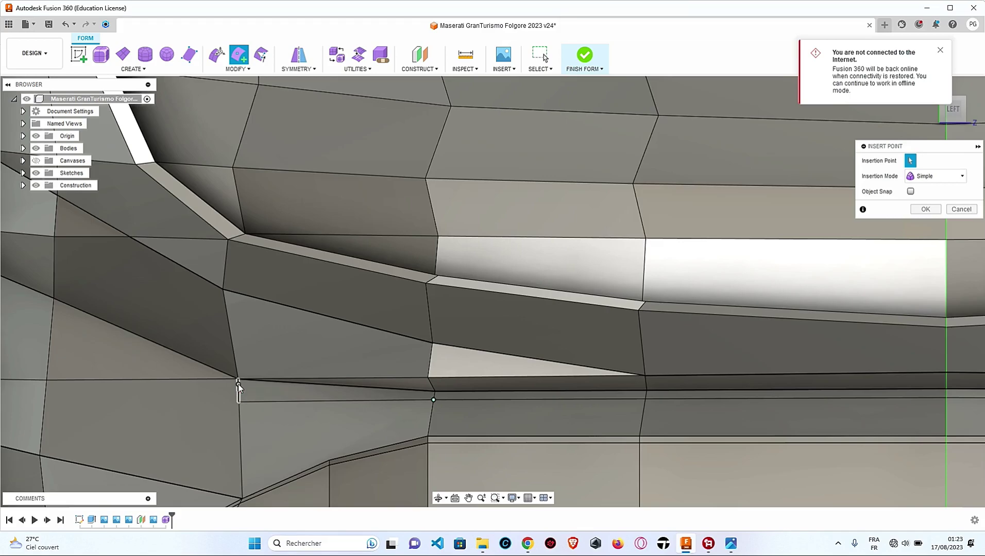
scroll(239, 386, up, 2)
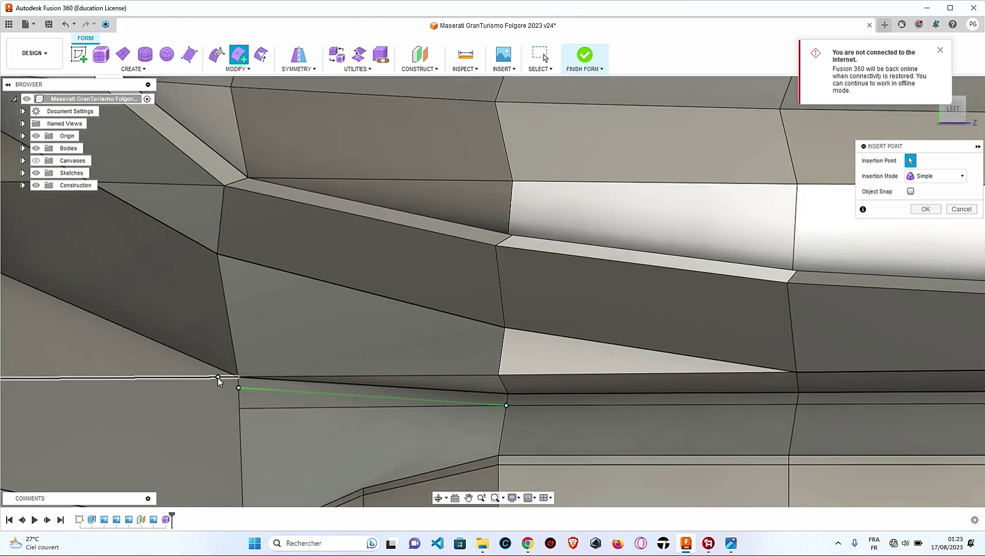
middle_drag(466, 429, 747, 493)
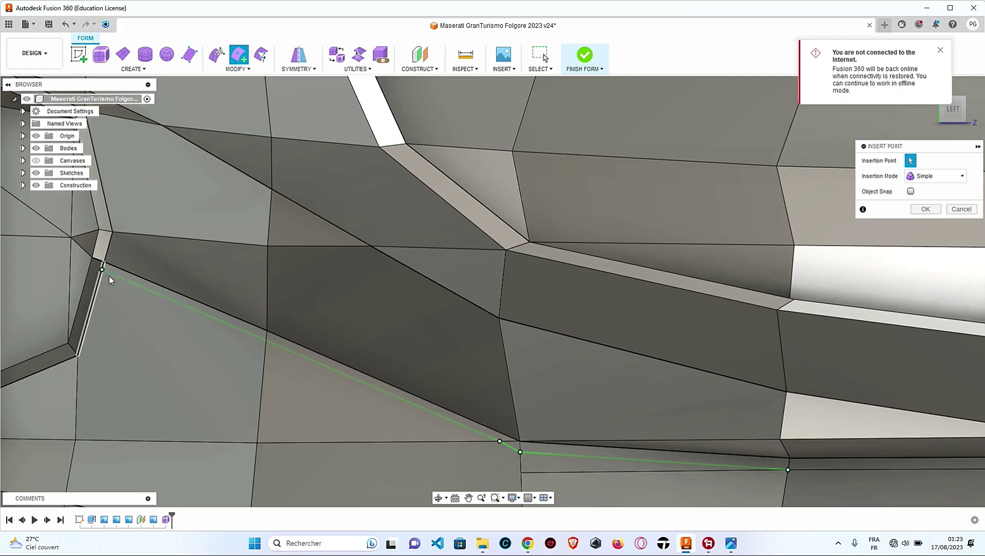
middle_drag(109, 280, 231, 335)
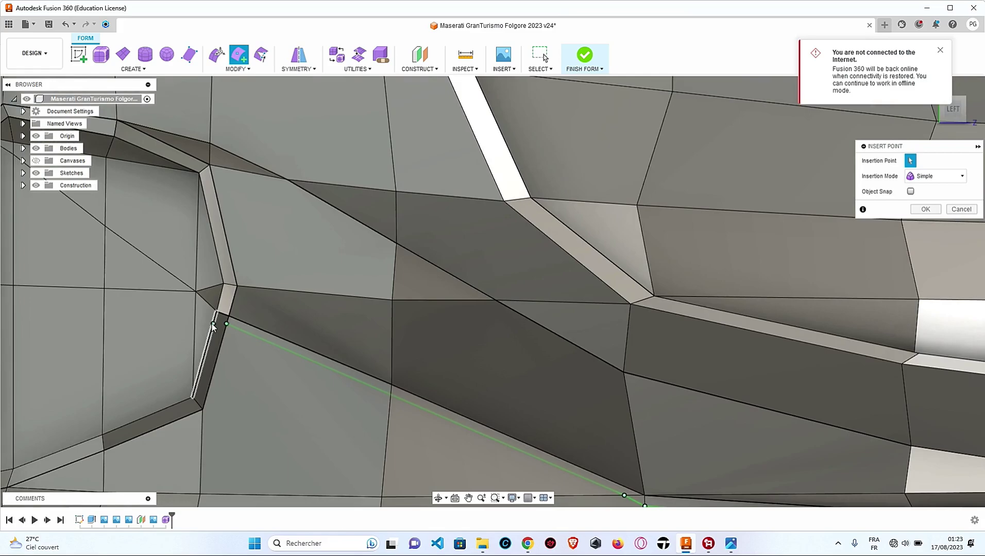
click(215, 325)
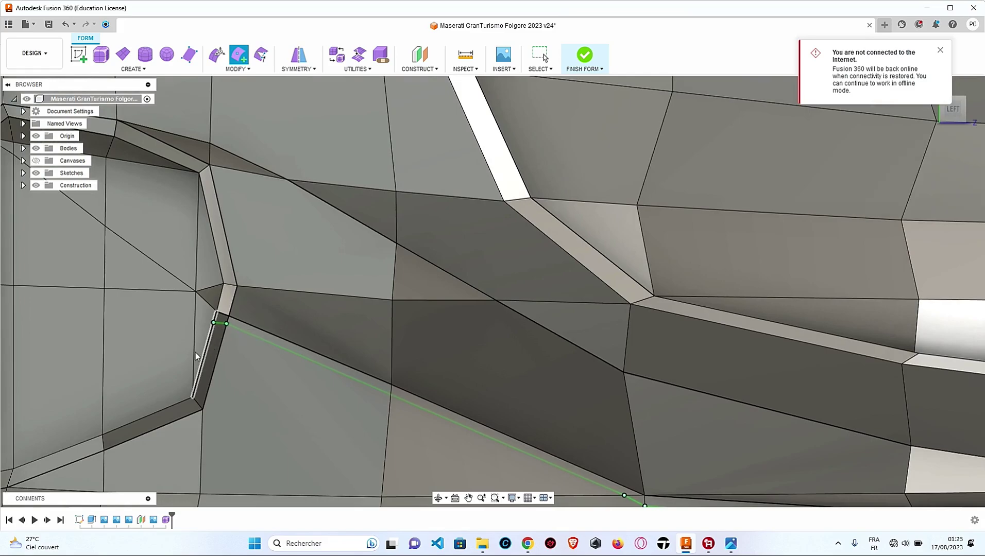
Select the 14-edge loop under the grille and call up its edit options.
scroll(195, 353, down, 5)
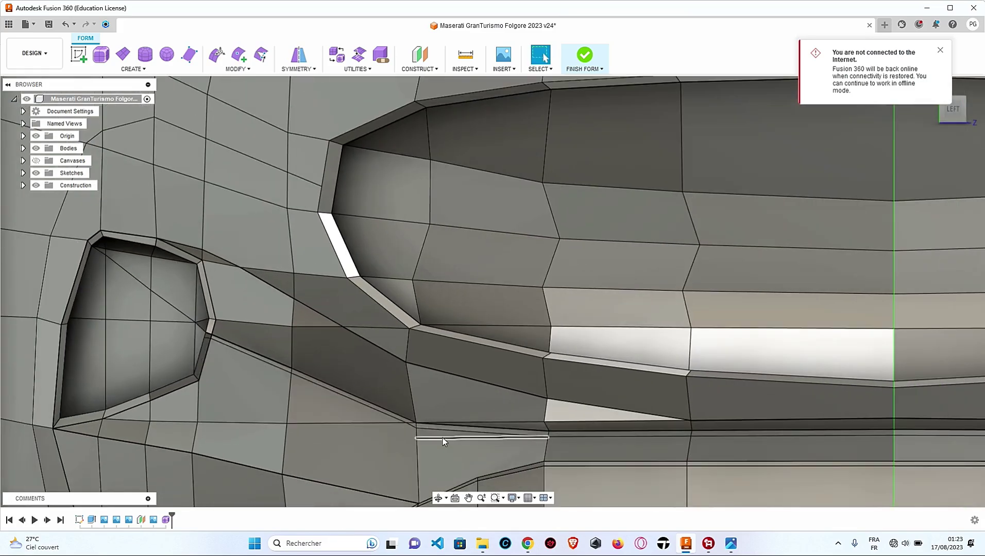
scroll(436, 433, down, 3)
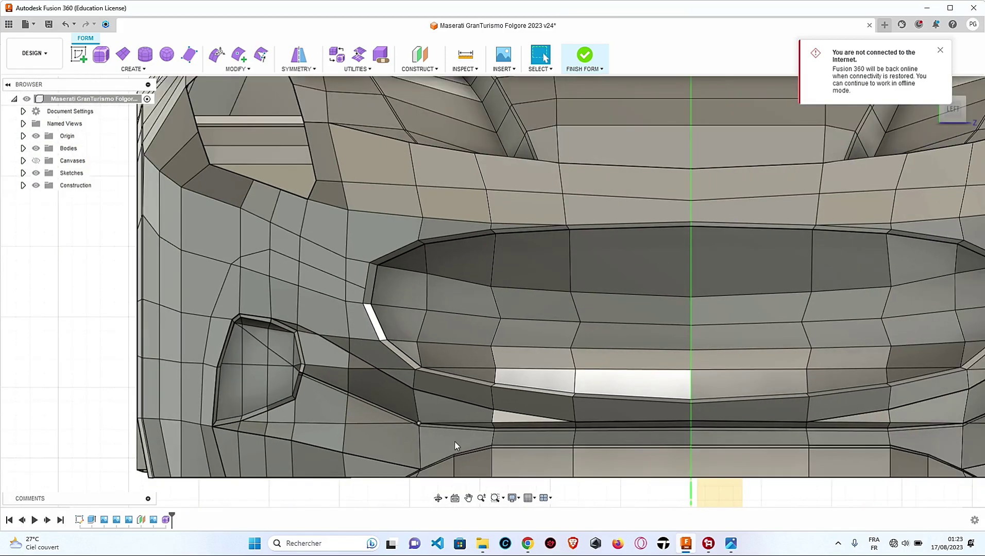
double_click(546, 428)
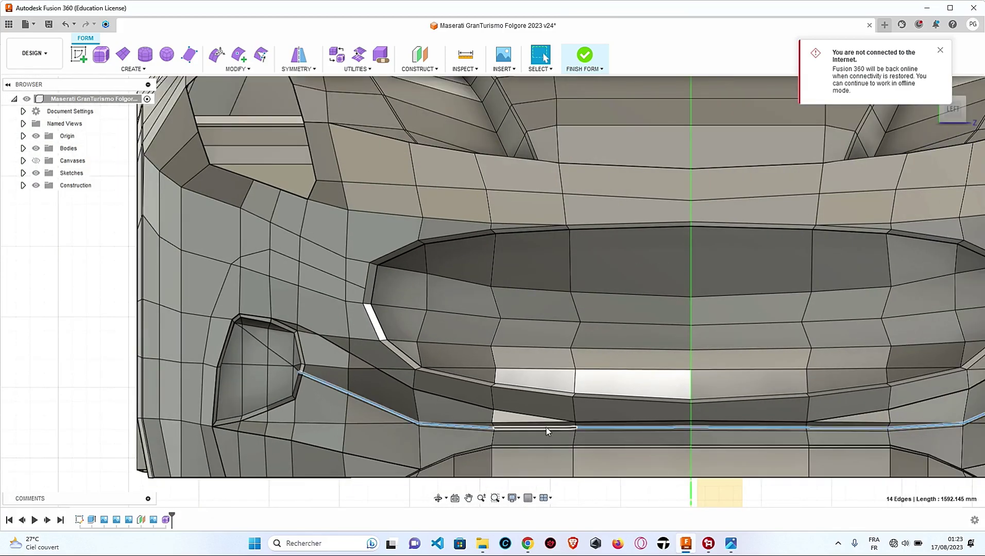
right_drag(545, 427, 476, 317)
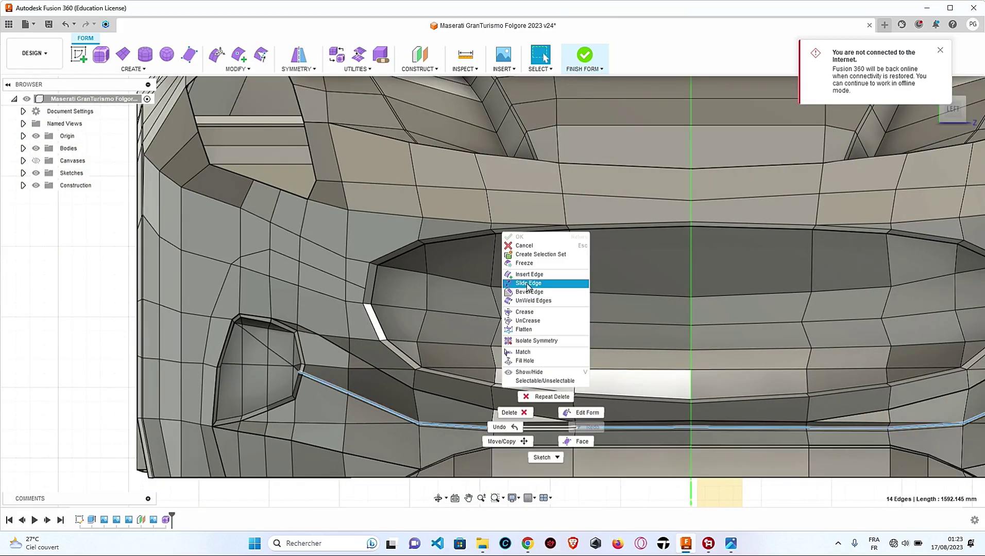
Remove the crease from the 14-edge loop and switch the body to box display.
click(536, 321)
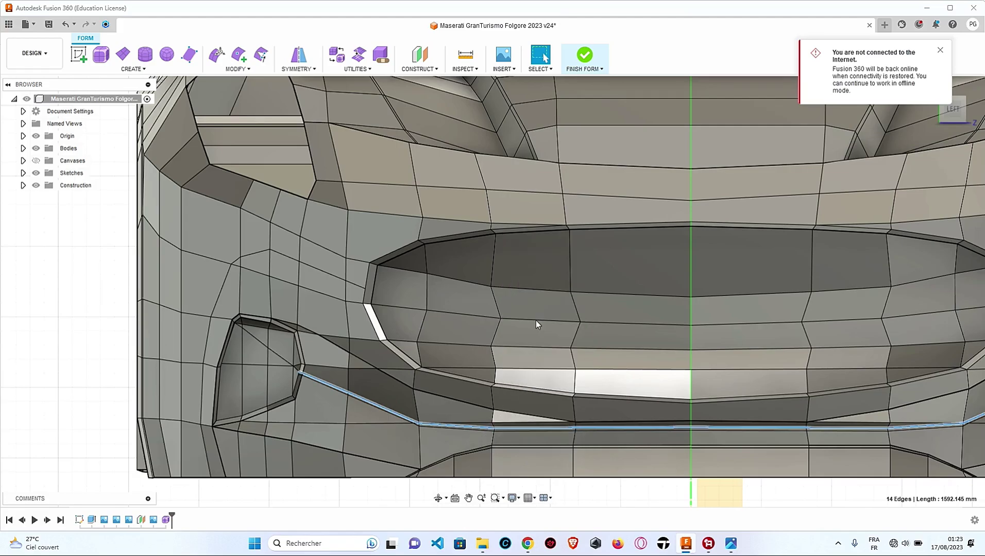
key(Return)
scroll(484, 372, down, 2)
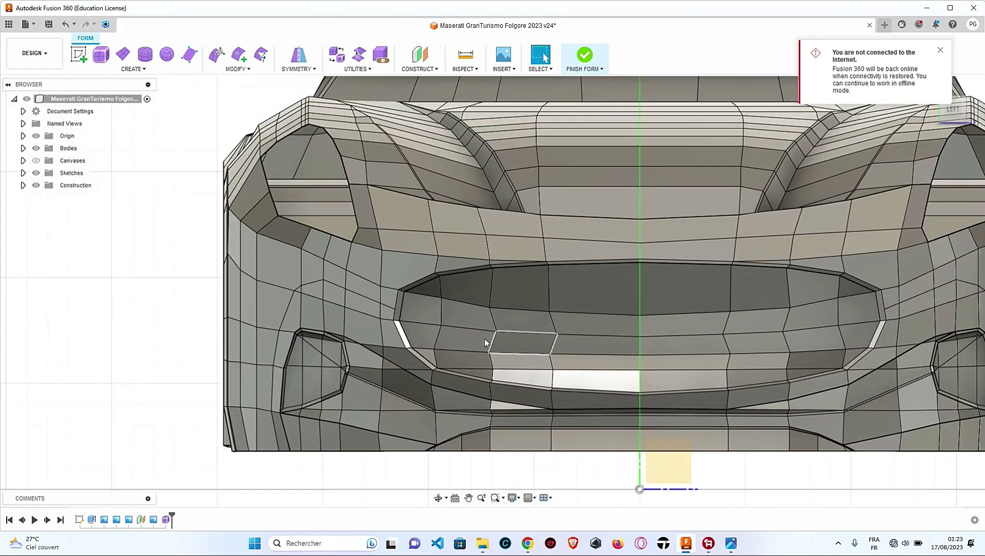
key(alt+1)
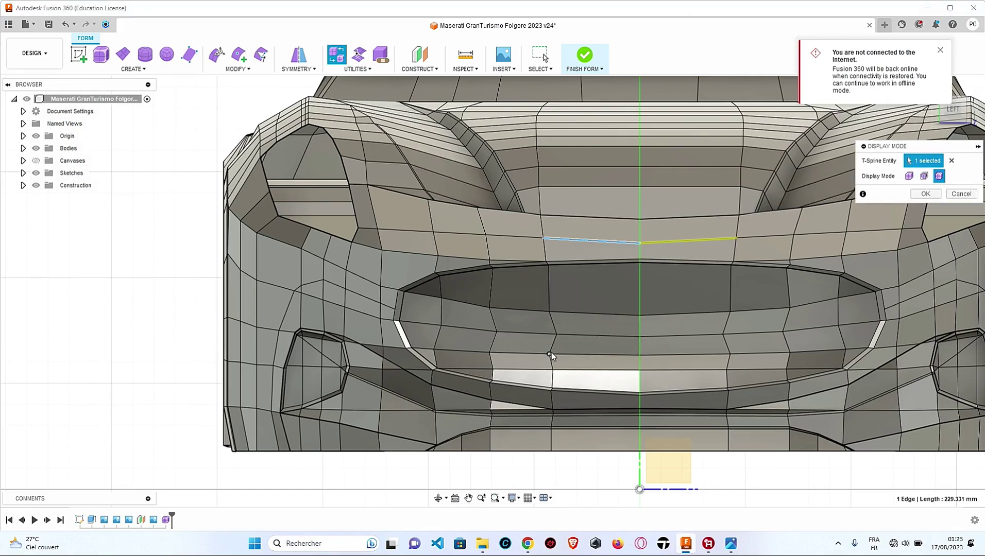
click(925, 194)
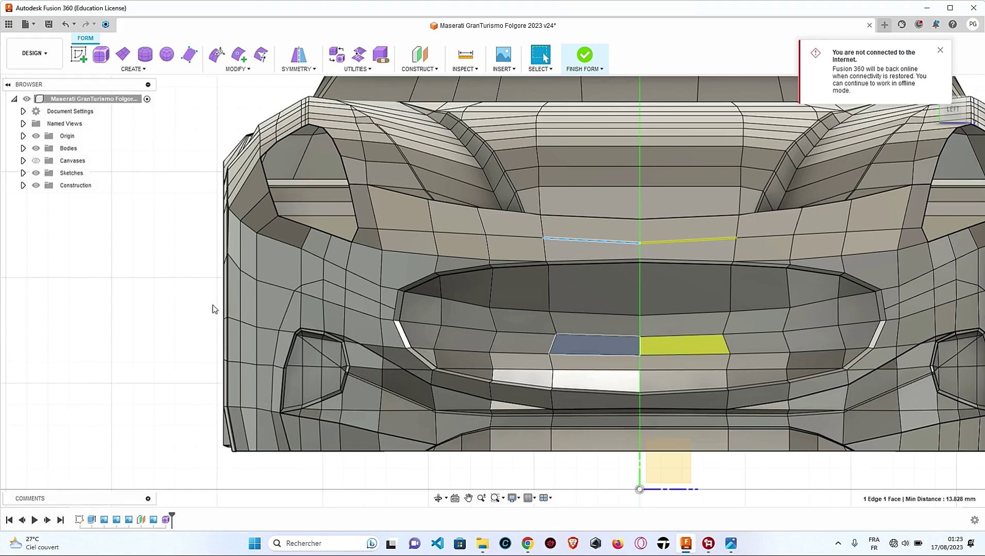
Weld the two vertices at the side intake's corner.
click(272, 299)
scroll(353, 400, up, 3)
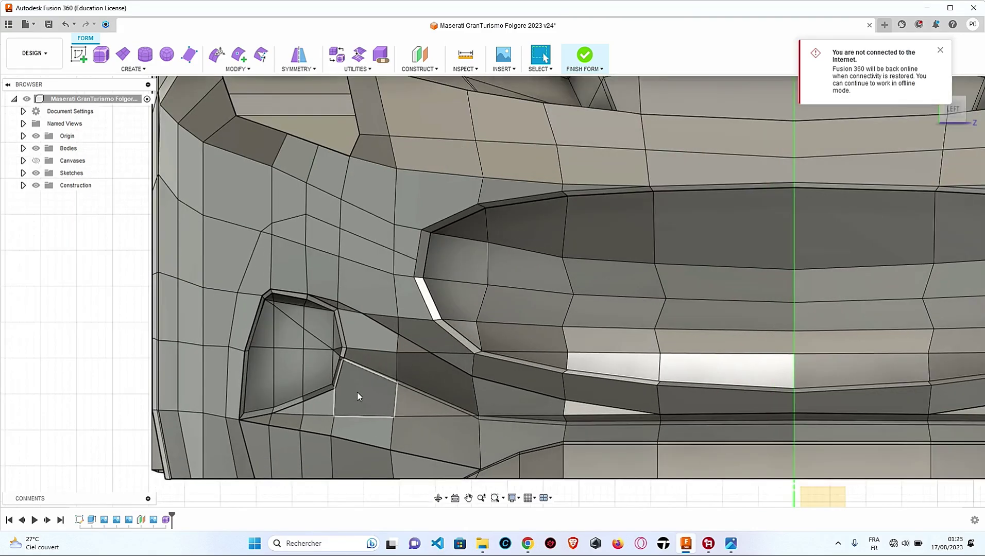
scroll(357, 391, up, 2)
scroll(337, 357, up, 3)
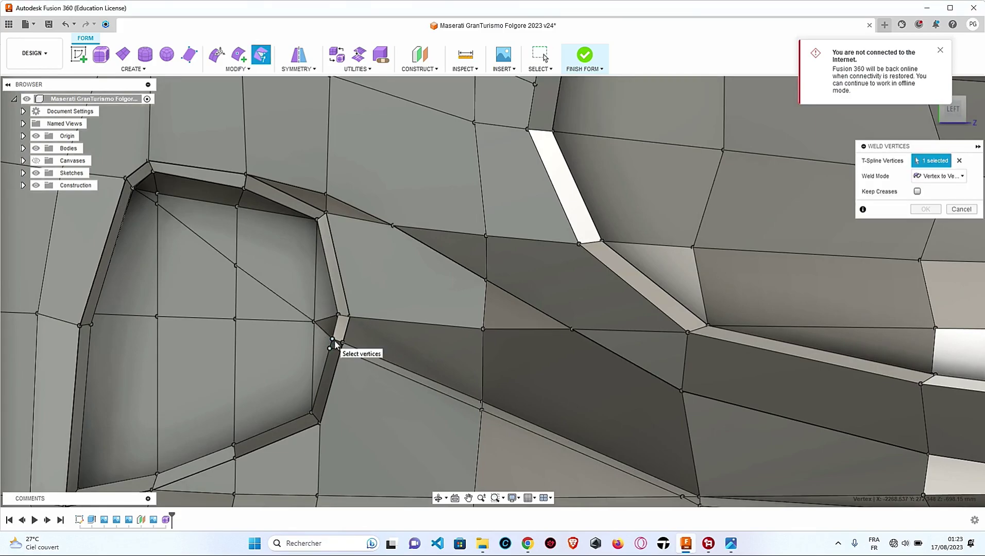
click(334, 340)
key(Escape)
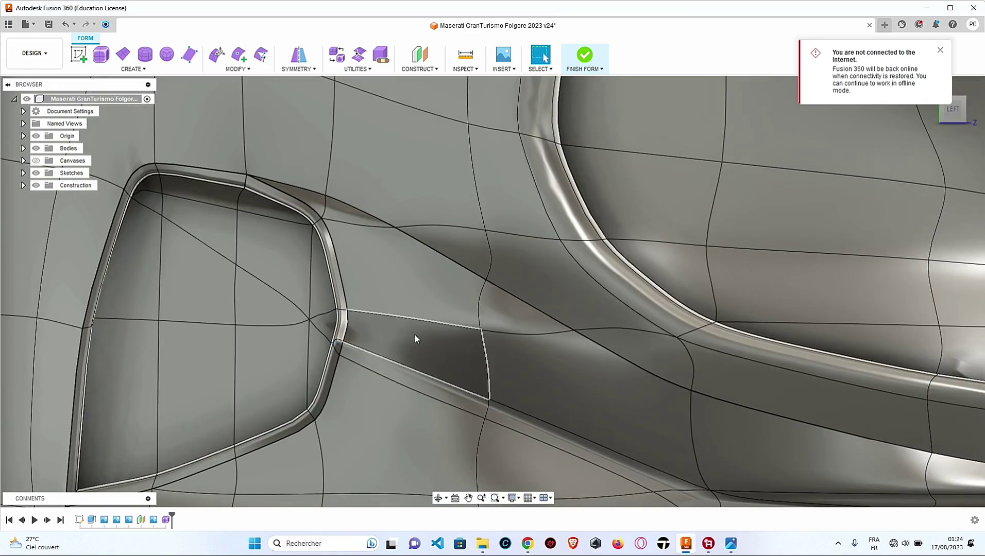
Apply Box Display to the T-spline body via Display Mode.
scroll(415, 334, down, 2)
scroll(428, 337, down, 2)
scroll(439, 340, down, 2)
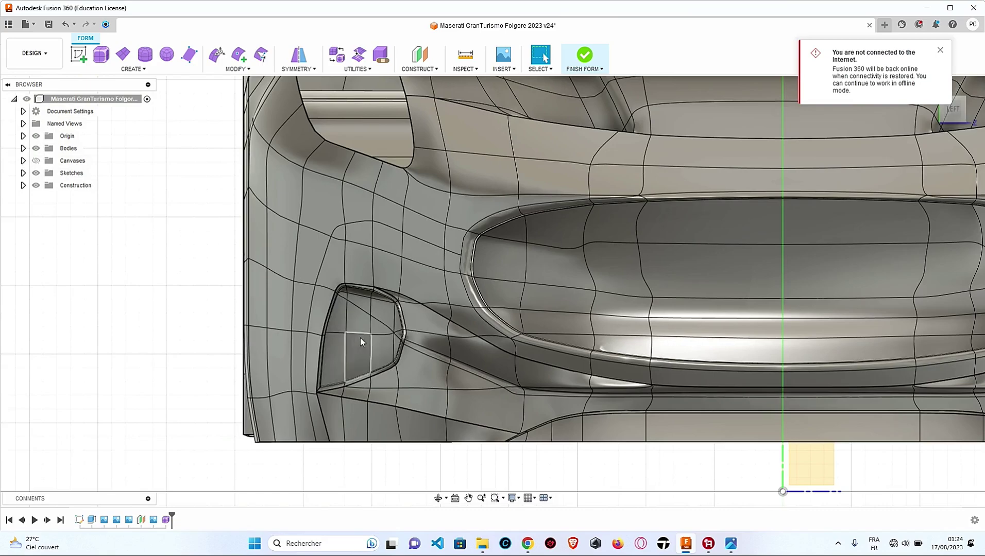
scroll(385, 344, down, 1)
scroll(381, 344, down, 2)
scroll(382, 350, down, 1)
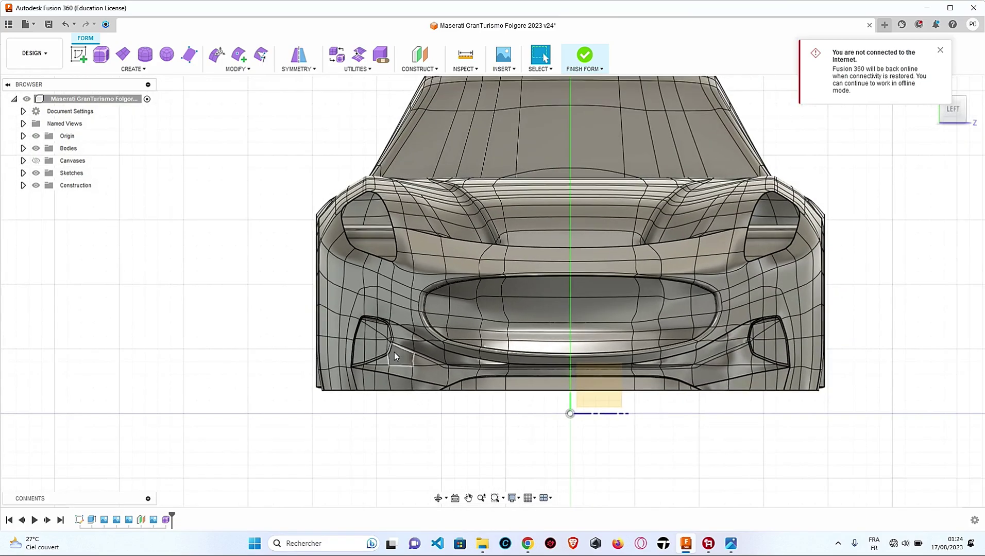
scroll(375, 366, up, 1)
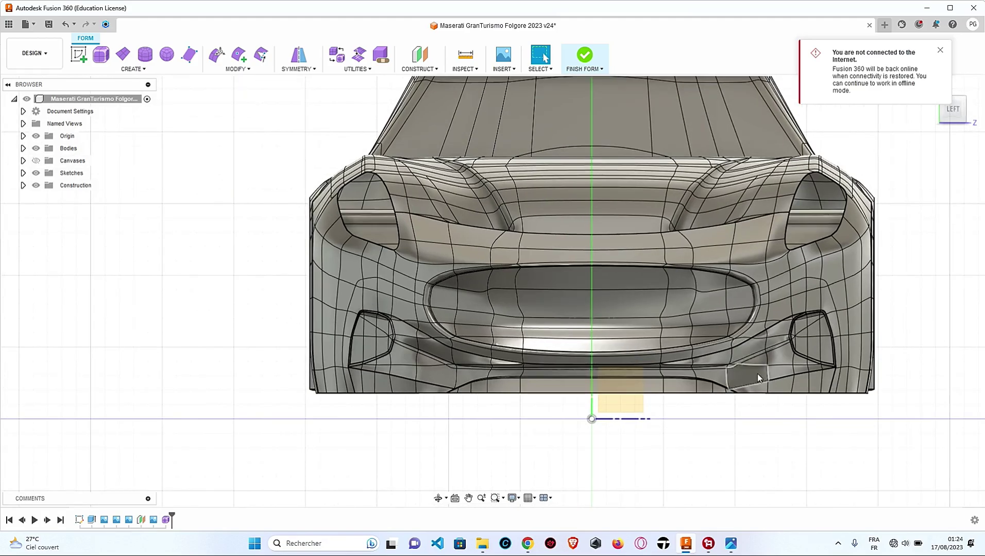
scroll(734, 363, up, 2)
scroll(728, 370, up, 2)
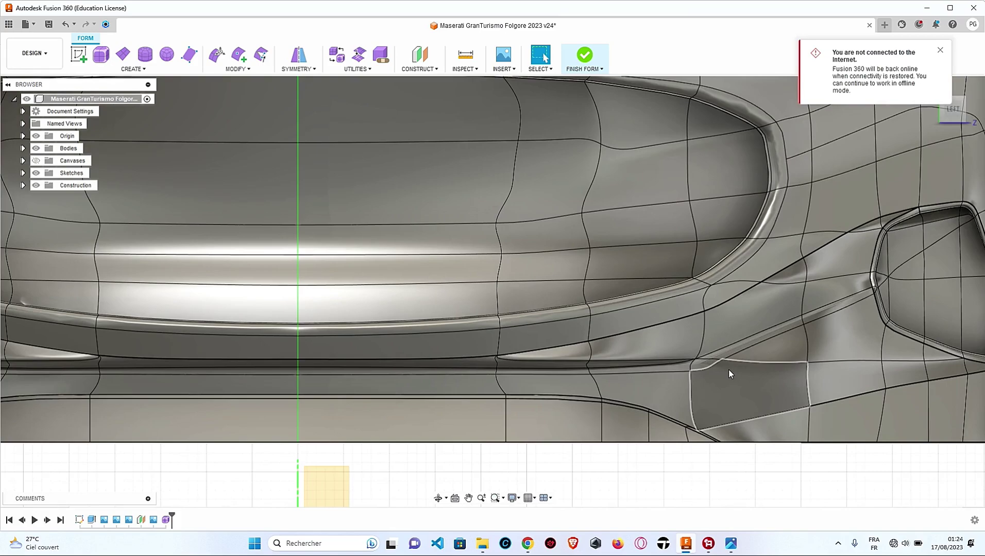
scroll(729, 369, down, 3)
scroll(730, 370, down, 1)
click(337, 53)
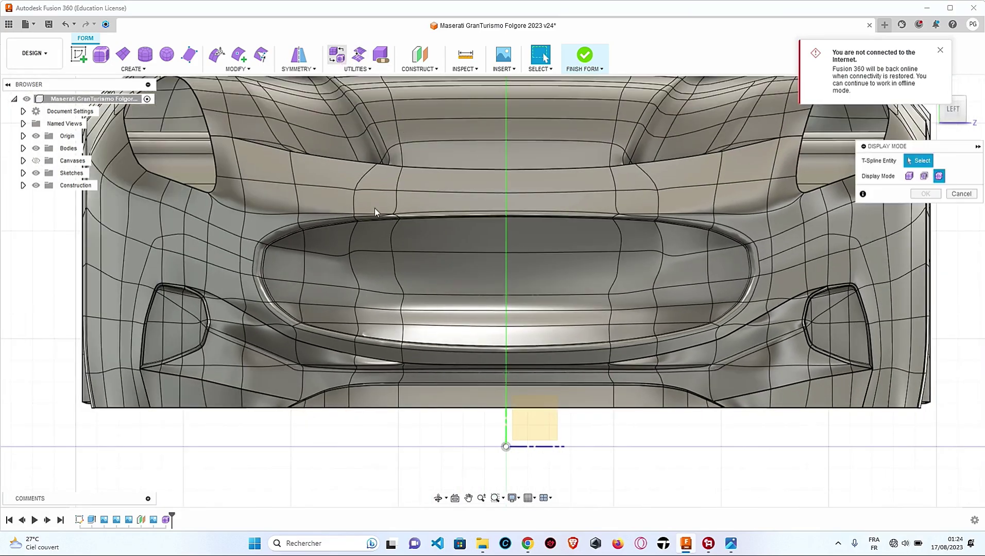
click(372, 235)
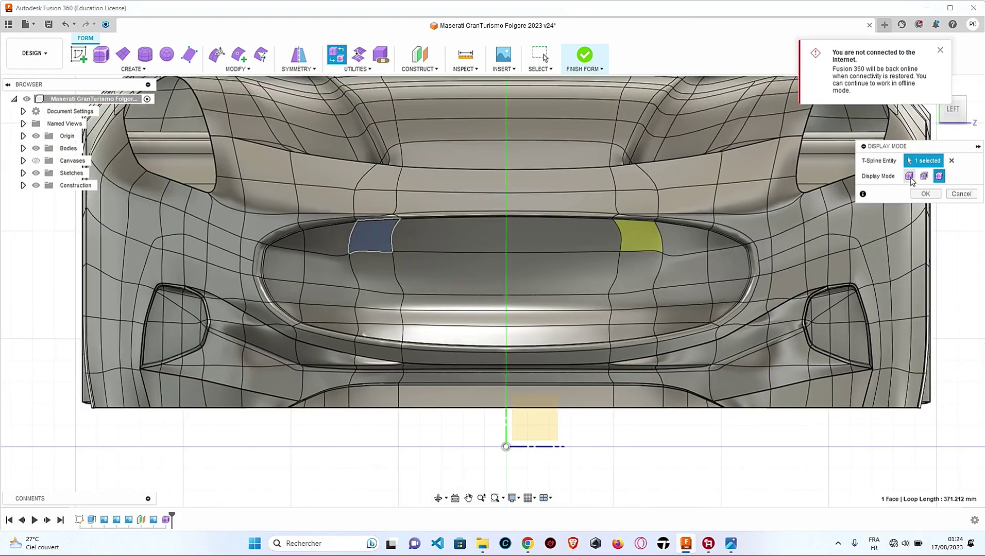
click(922, 194)
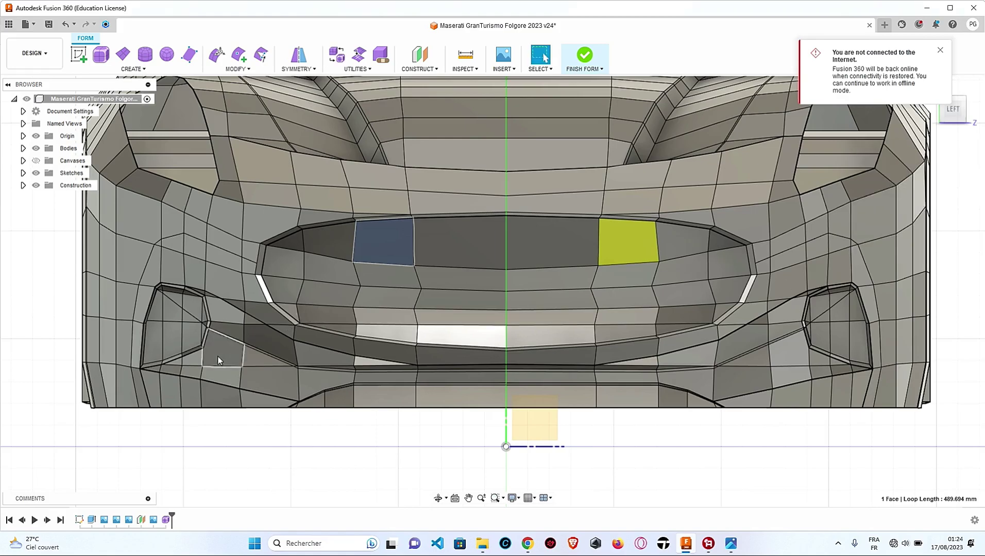
Select the lower edges beneath the grille, settling on the parallel edge just below.
middle_drag(247, 356, 319, 349)
key(Escape)
scroll(347, 359, up, 2)
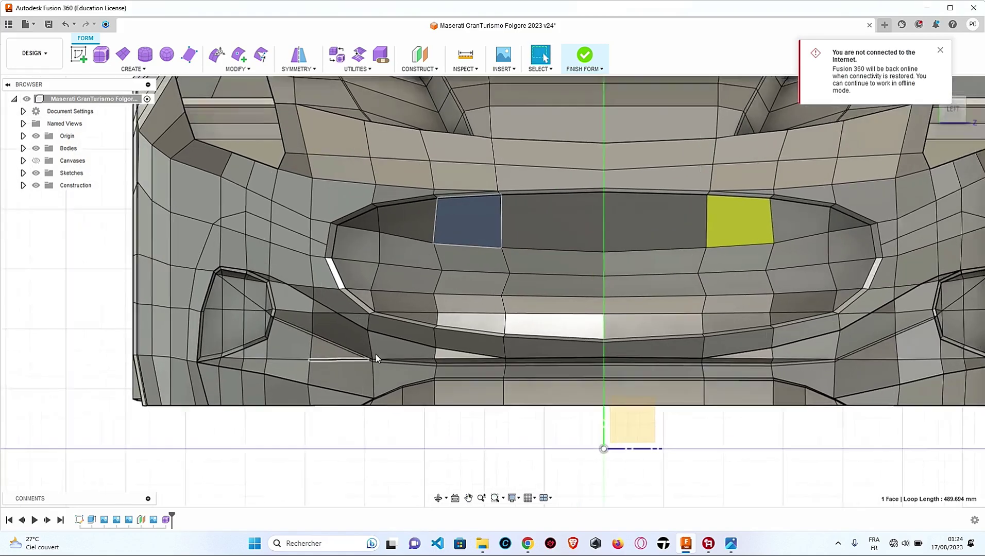
click(428, 360)
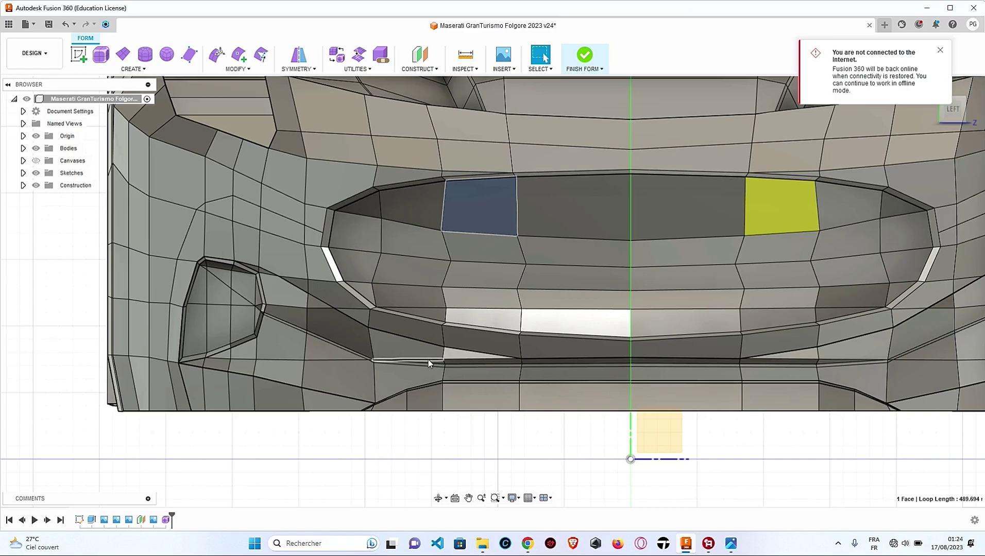
click(475, 357)
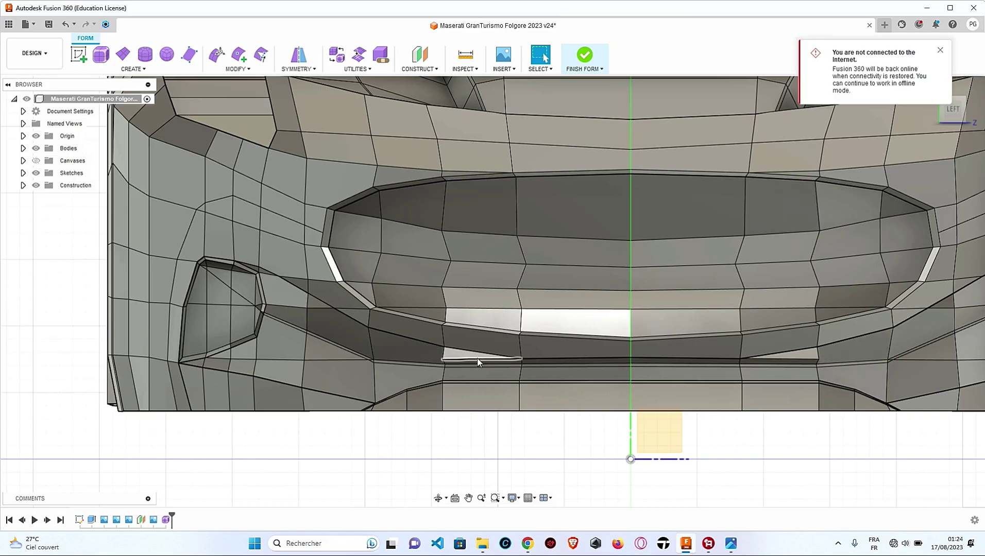
click(490, 373)
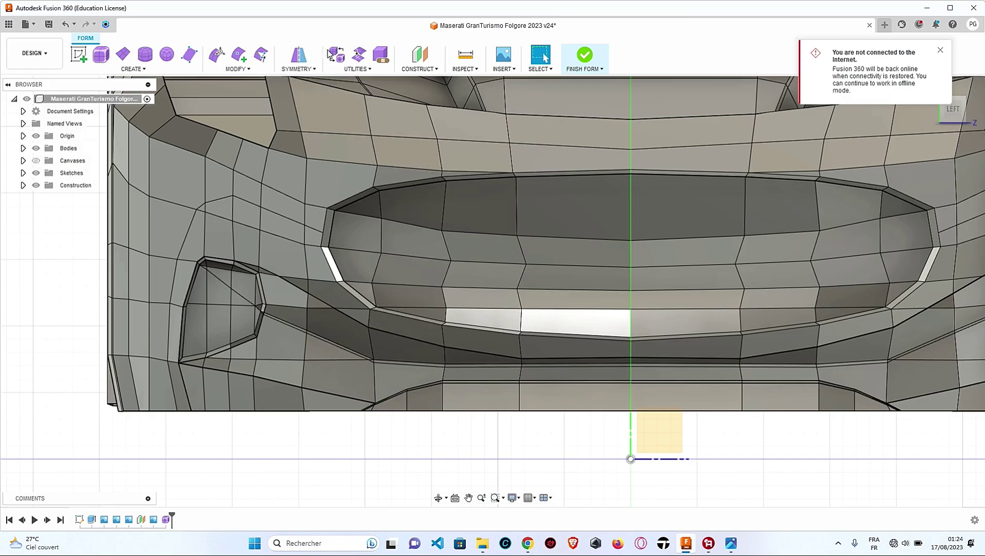
Preview the body in smooth display, then return it to box display.
click(337, 60)
click(425, 322)
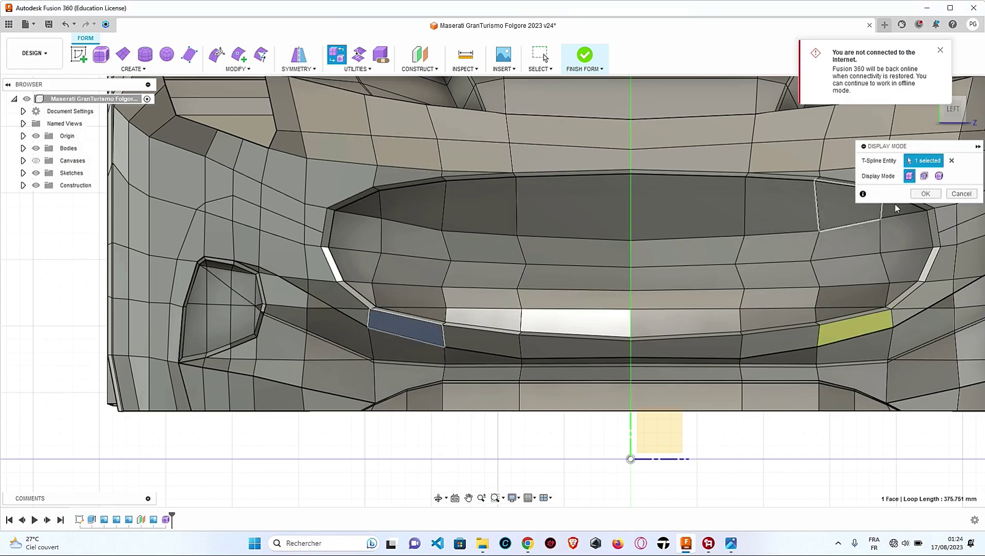
click(939, 176)
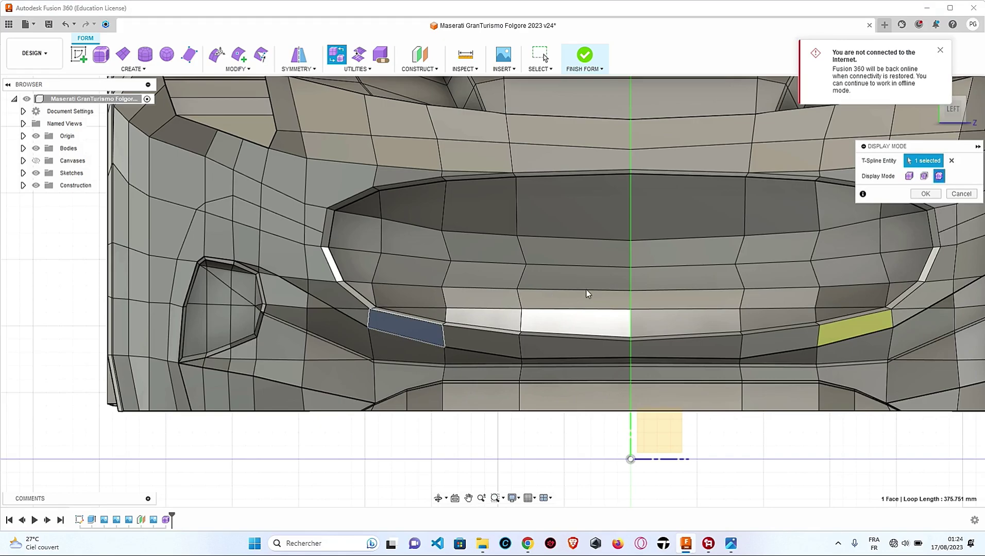
scroll(513, 302, down, 2)
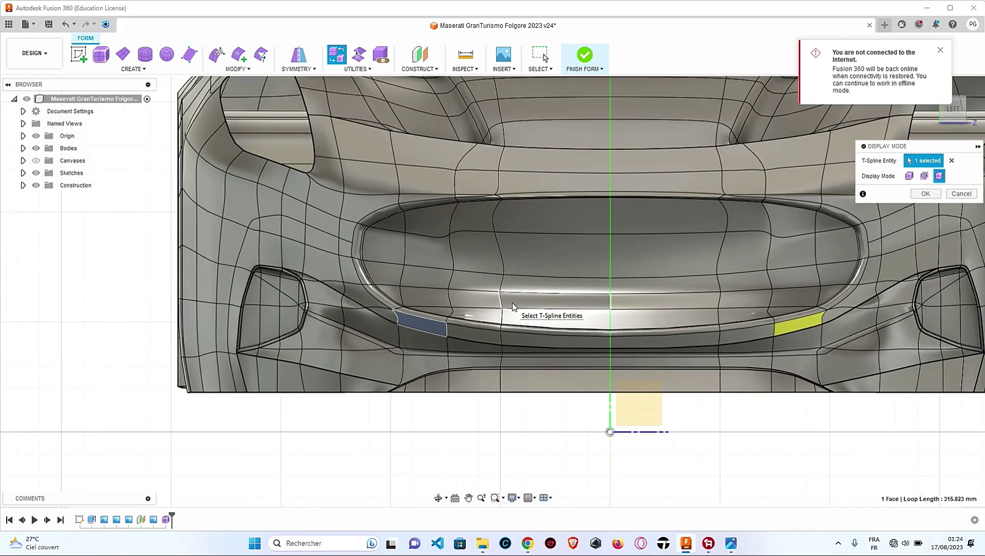
click(908, 176)
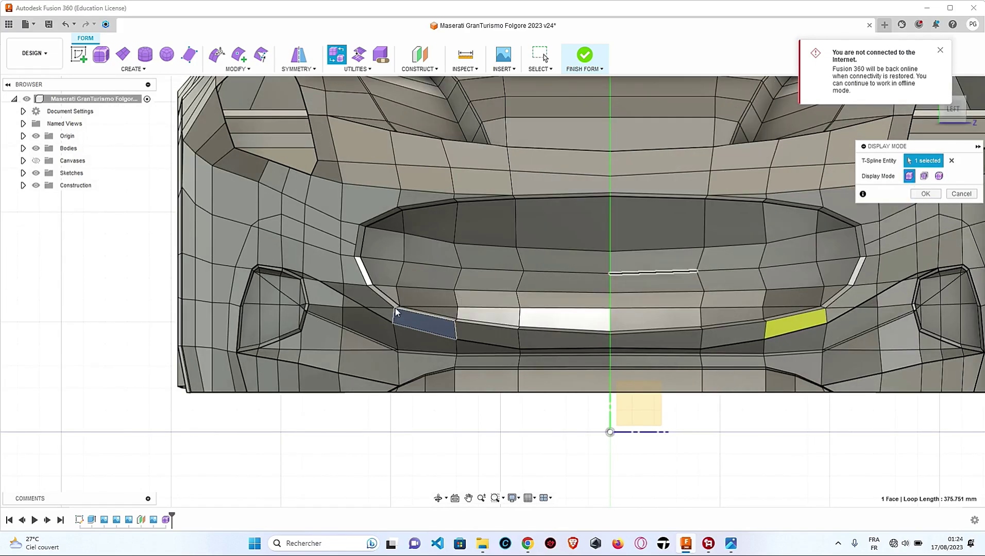
Zoom in and flip between Fusion and the Folgore front photo to compare the left intake.
scroll(286, 329, up, 2)
scroll(289, 327, up, 1)
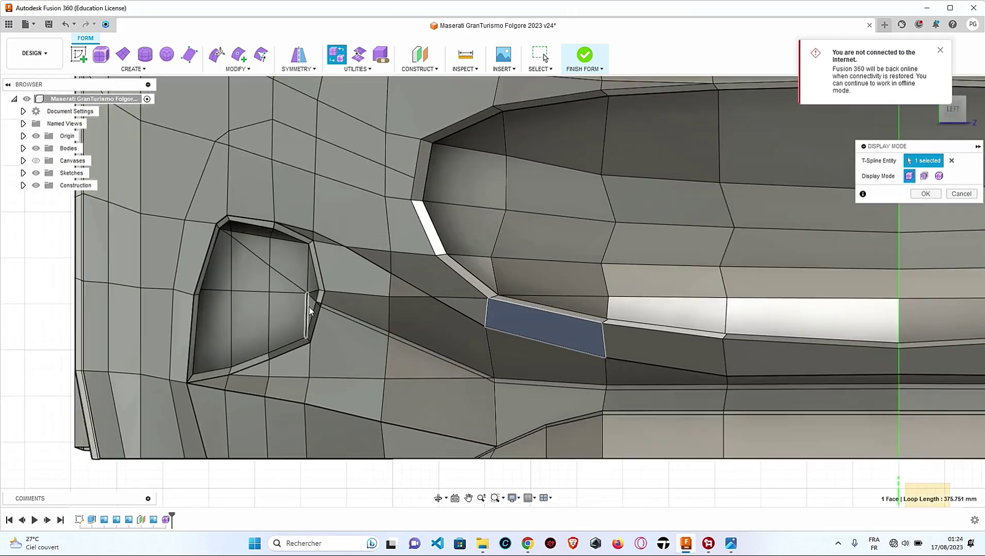
scroll(306, 336, up, 1)
scroll(320, 289, up, 2)
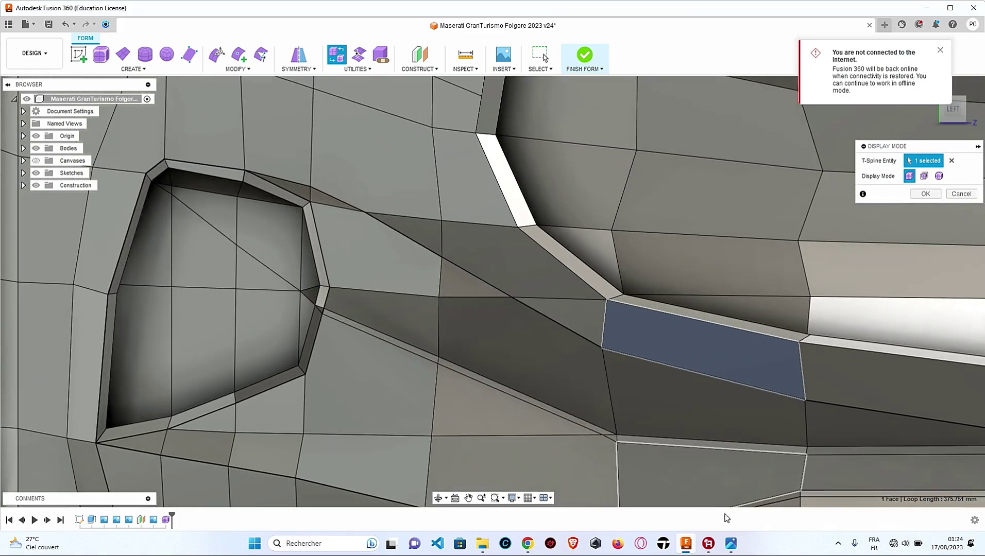
click(731, 544)
click(734, 548)
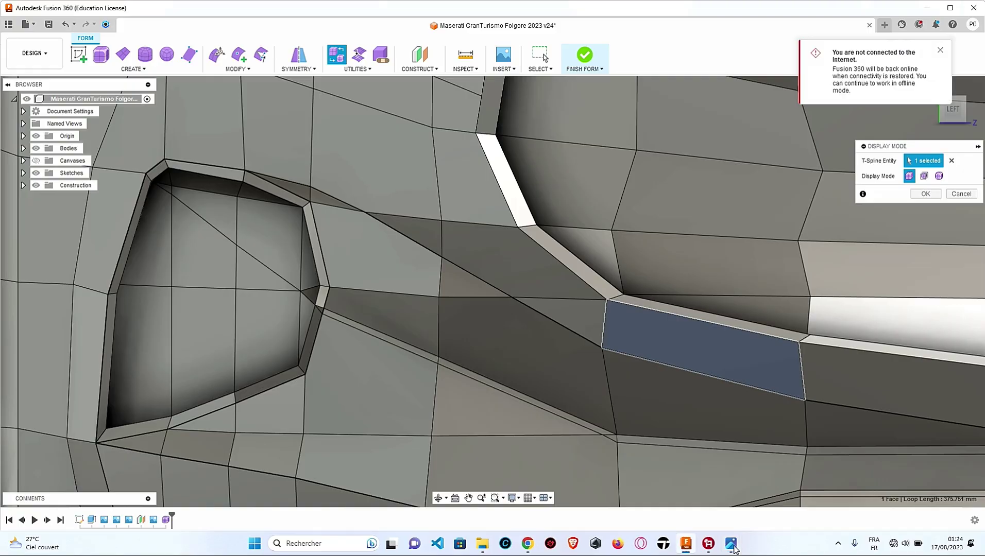
click(733, 548)
click(733, 548)
click(733, 548)
click(733, 550)
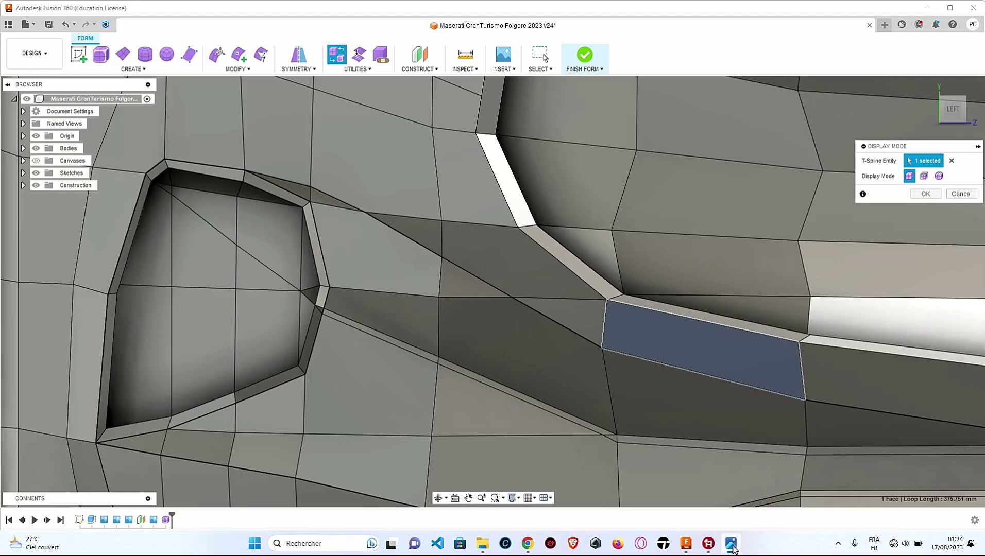
click(734, 549)
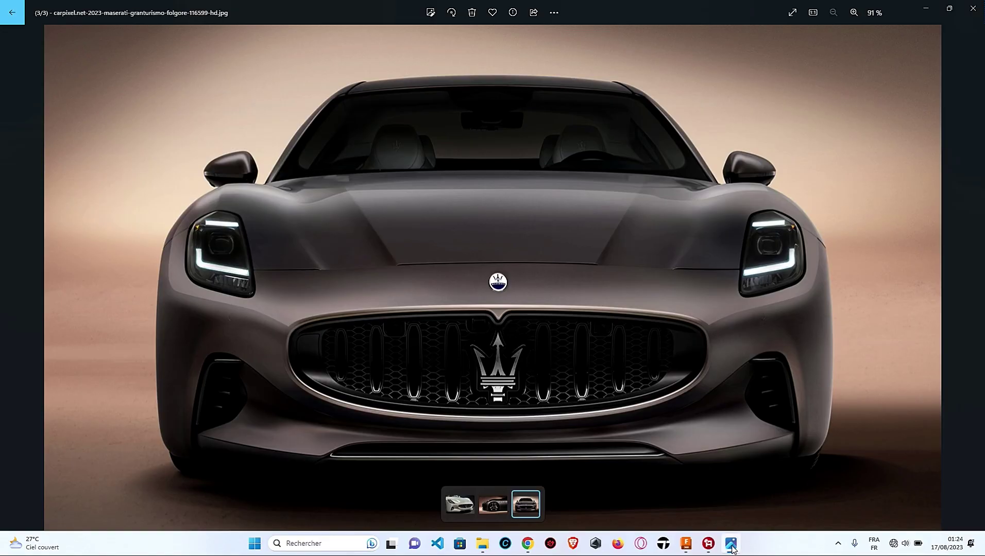
click(733, 549)
click(733, 550)
click(733, 549)
Recheck the intake against the photo, then dismiss the Display Mode dialog.
click(733, 549)
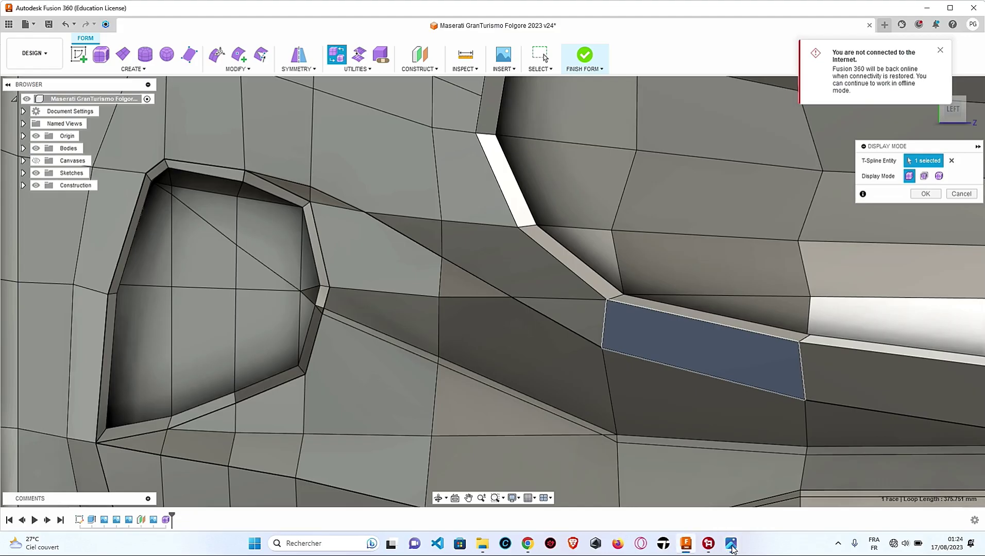
click(733, 549)
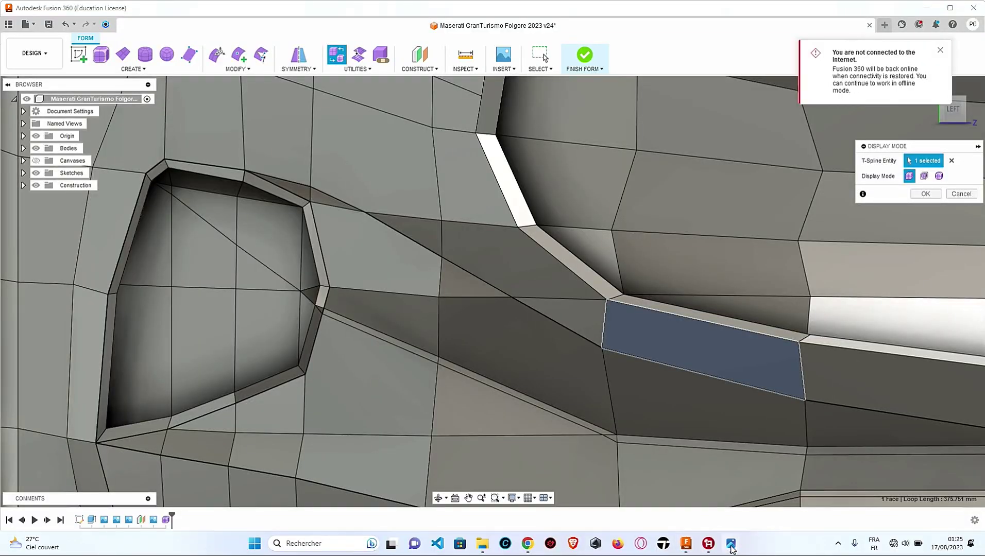
click(733, 549)
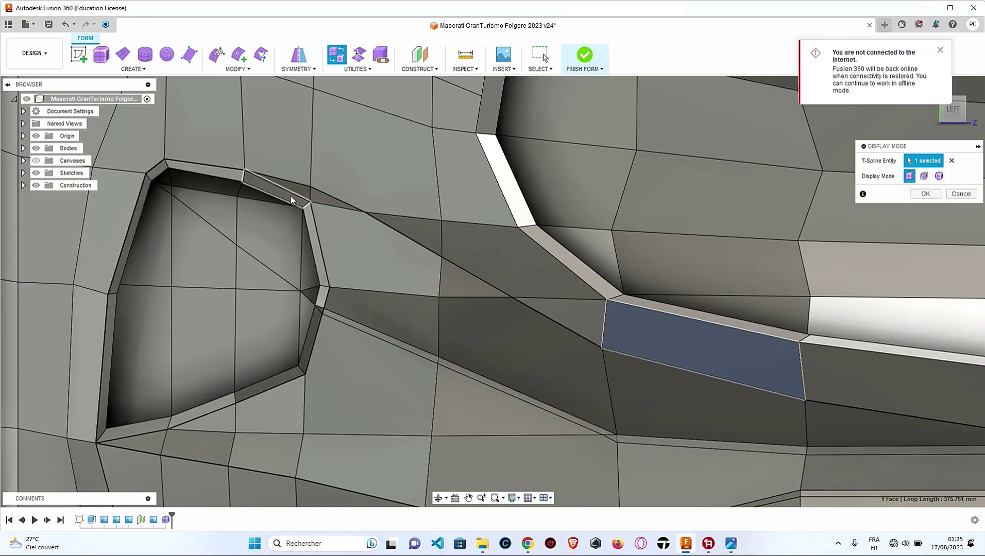
right_click(315, 207)
click(341, 196)
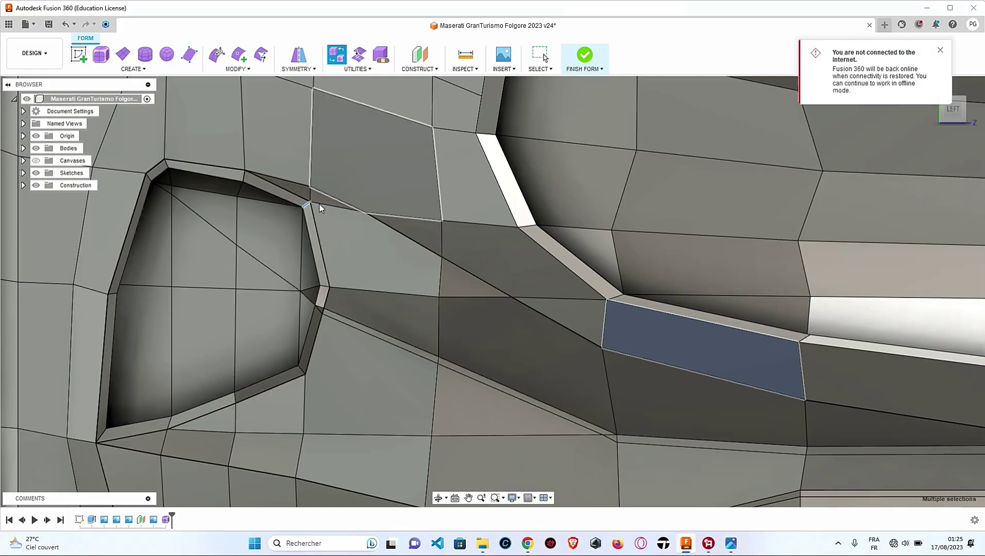
key(e)
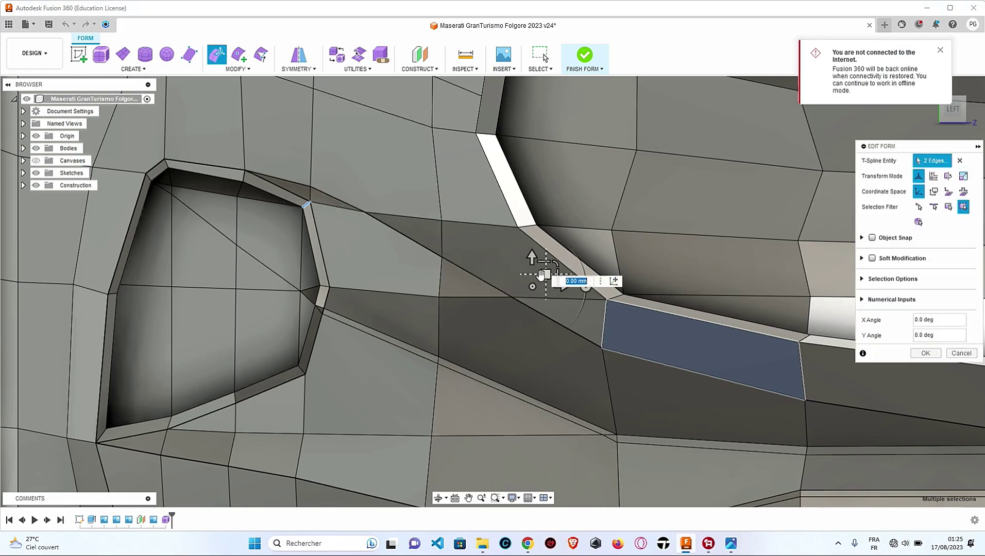
key(Escape)
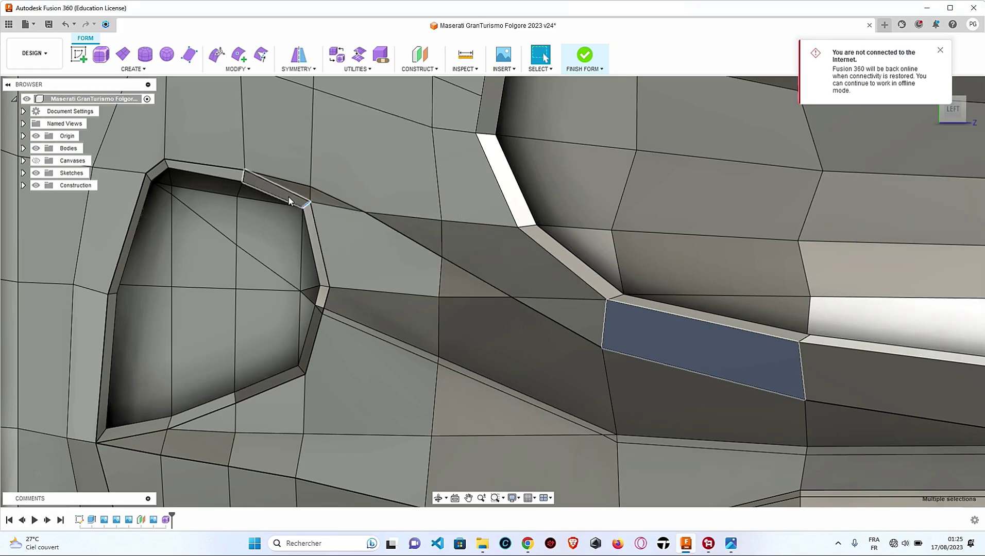
right_click(320, 209)
click(384, 192)
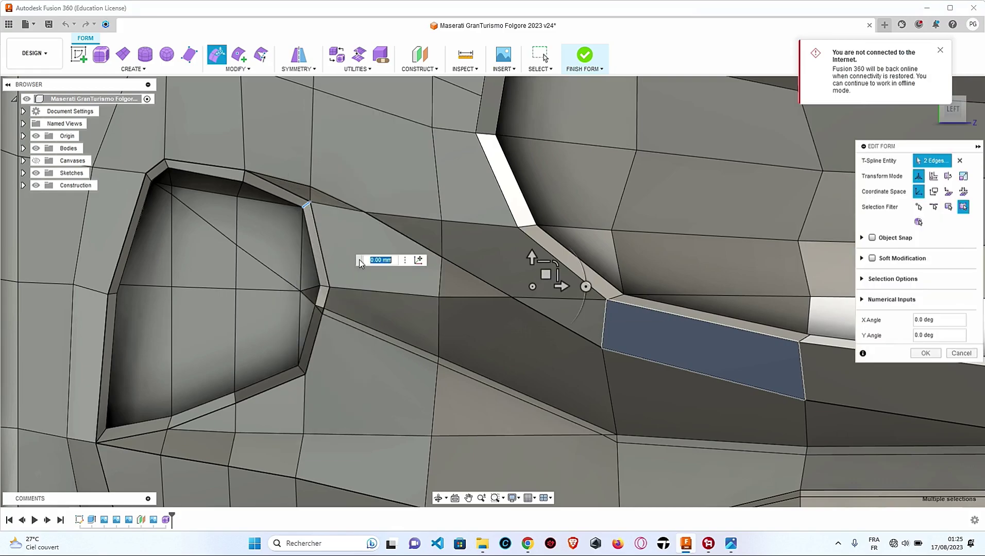
key(Escape)
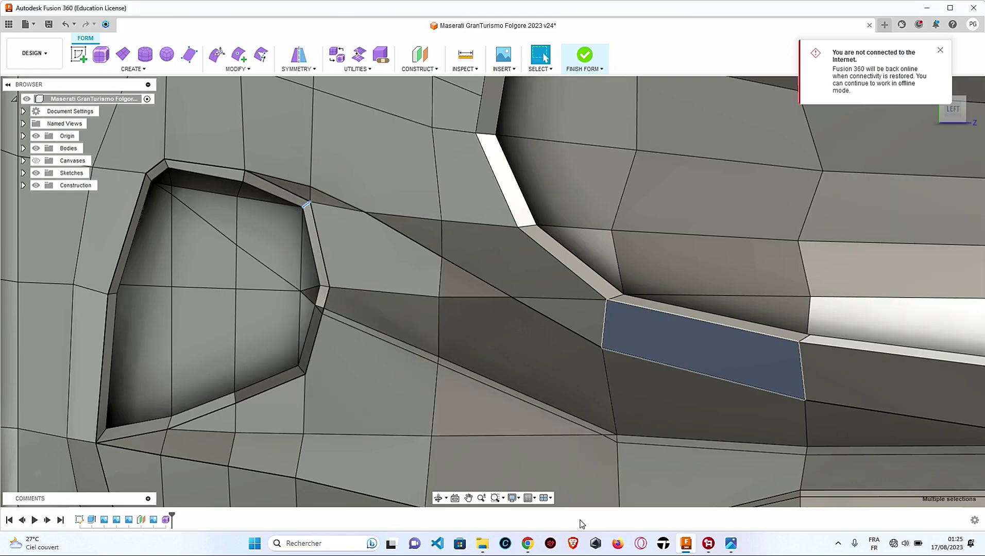
click(642, 543)
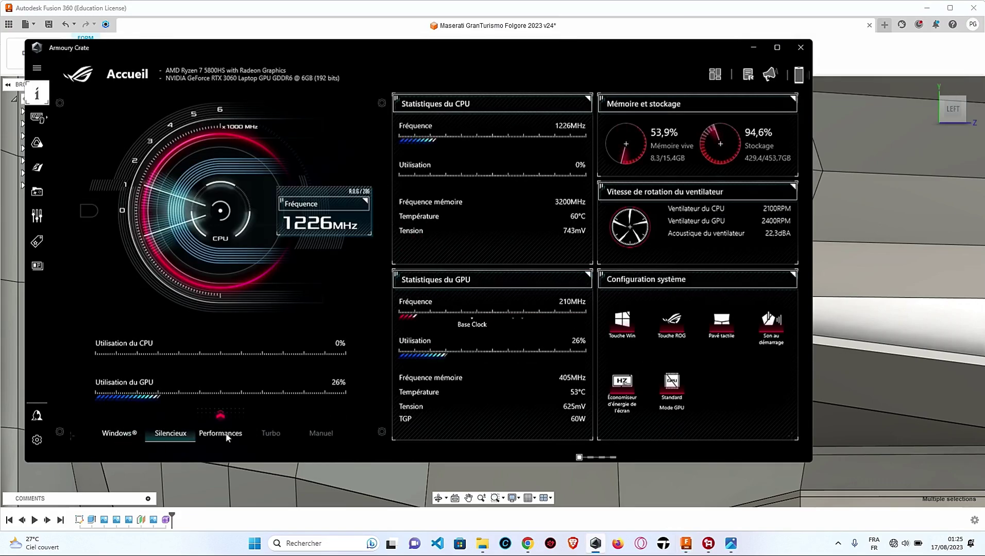
Select the left intake's inner-corner and bevel edges for Edit Form.
click(753, 47)
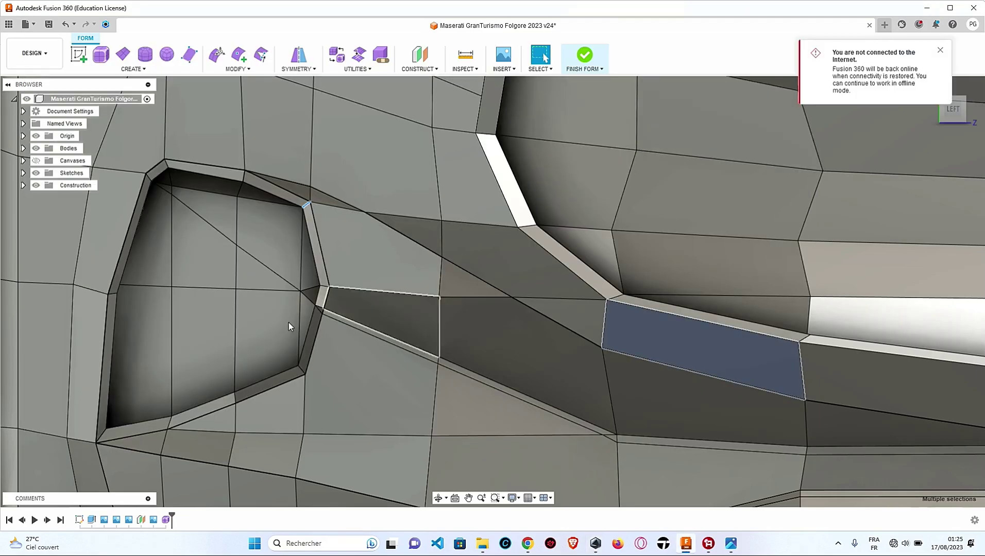
scroll(329, 285, up, 2)
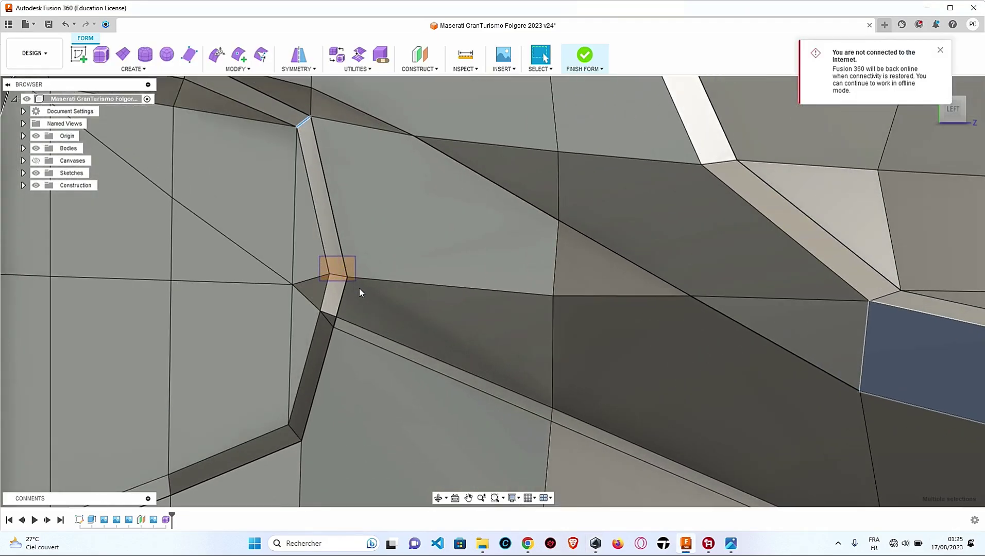
scroll(355, 286, down, 2)
click(348, 281)
click(318, 173)
scroll(348, 230, down, 2)
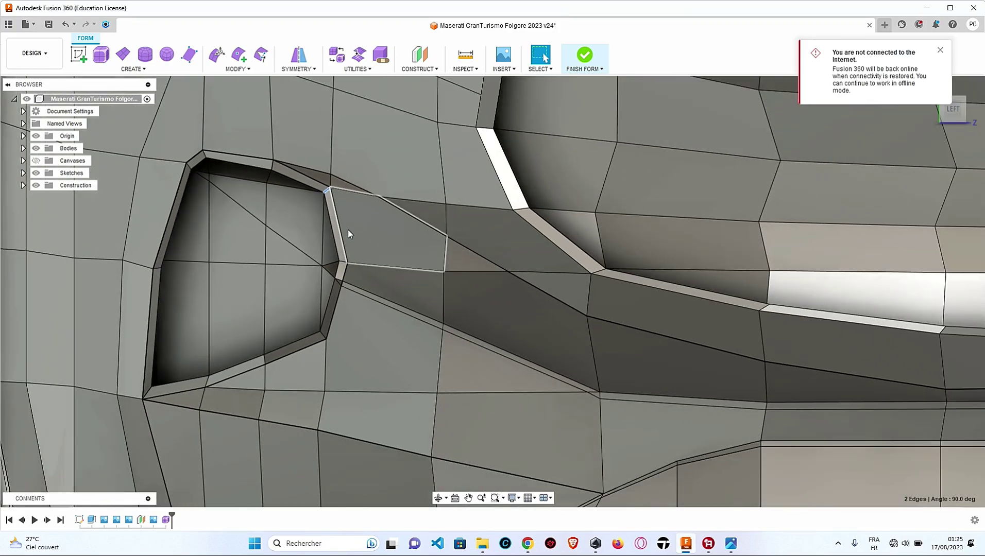
right_click(318, 177)
click(329, 158)
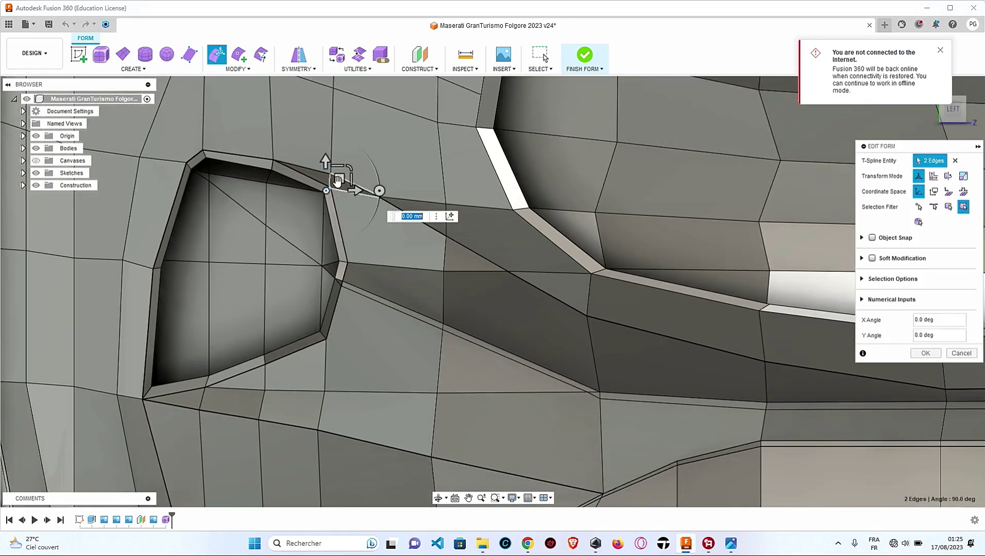
Drag the intake's upper-right edges up and left, checking against the reference photo.
drag(332, 187, 326, 189)
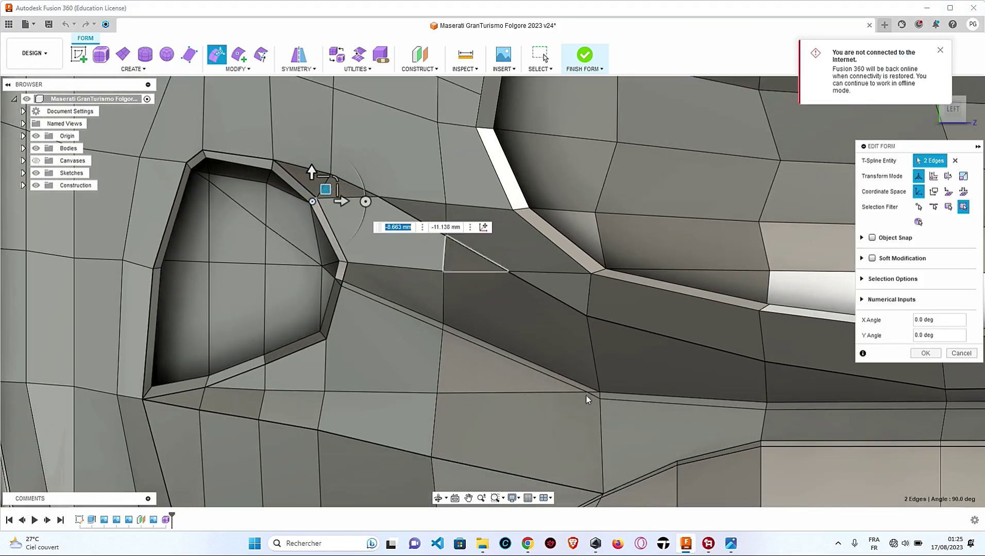
click(731, 543)
click(731, 543)
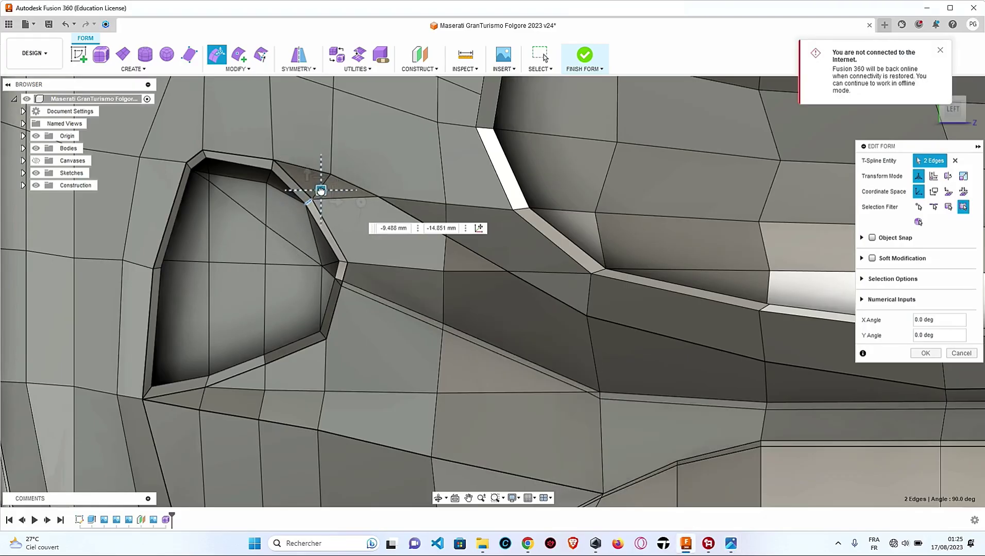
drag(322, 189, 320, 191)
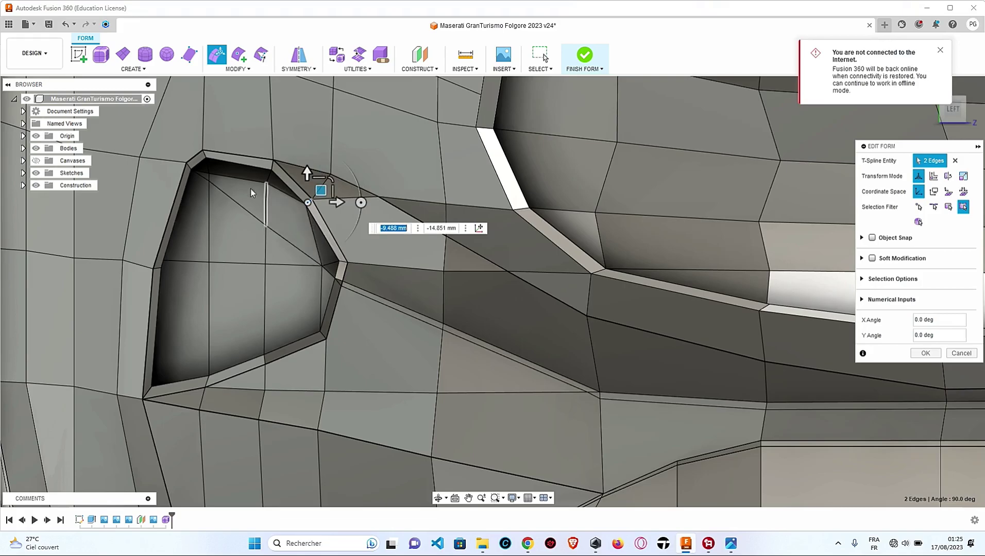
Shift the intake's left edge strip slightly and compare with the reference photo.
click(177, 279)
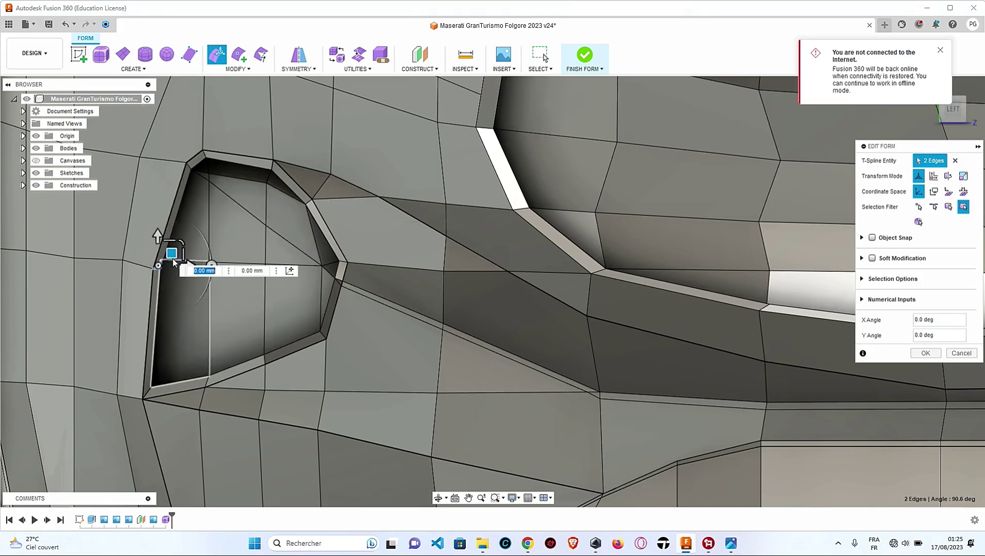
drag(175, 256, 172, 256)
scroll(193, 298, down, 5)
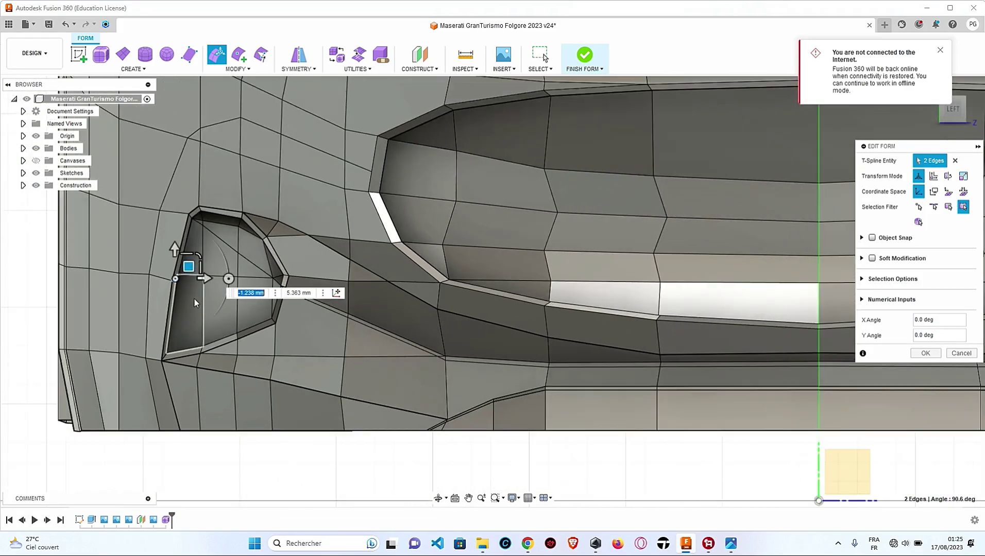
scroll(208, 308, down, 3)
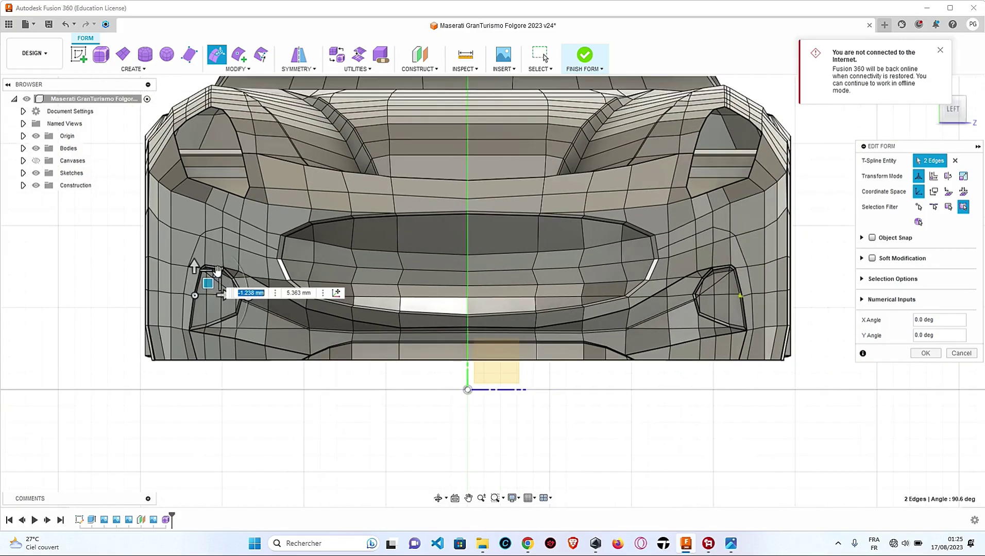
scroll(206, 309, up, 3)
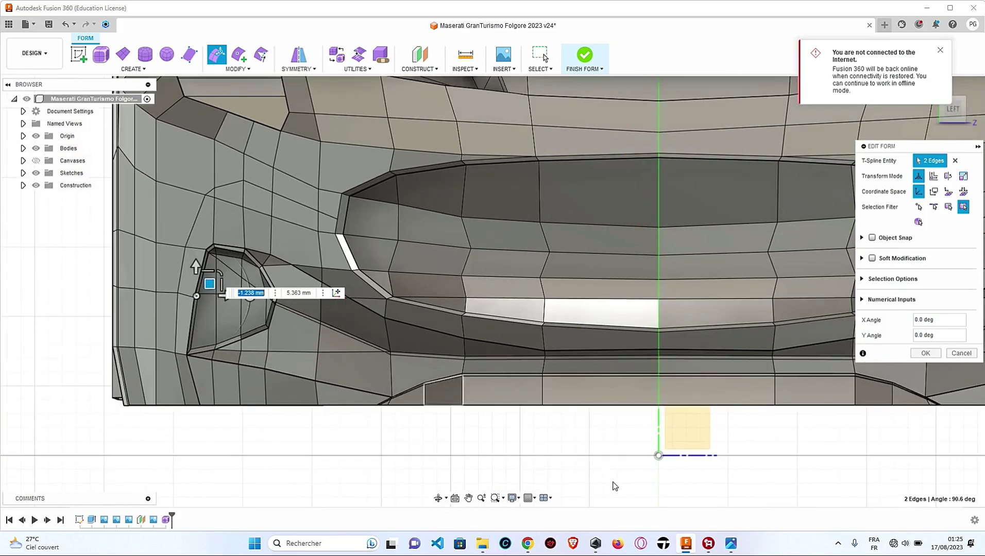
click(731, 545)
Flip between the bumper model and the front-view Maserati photo, closing the system monitor window.
click(729, 546)
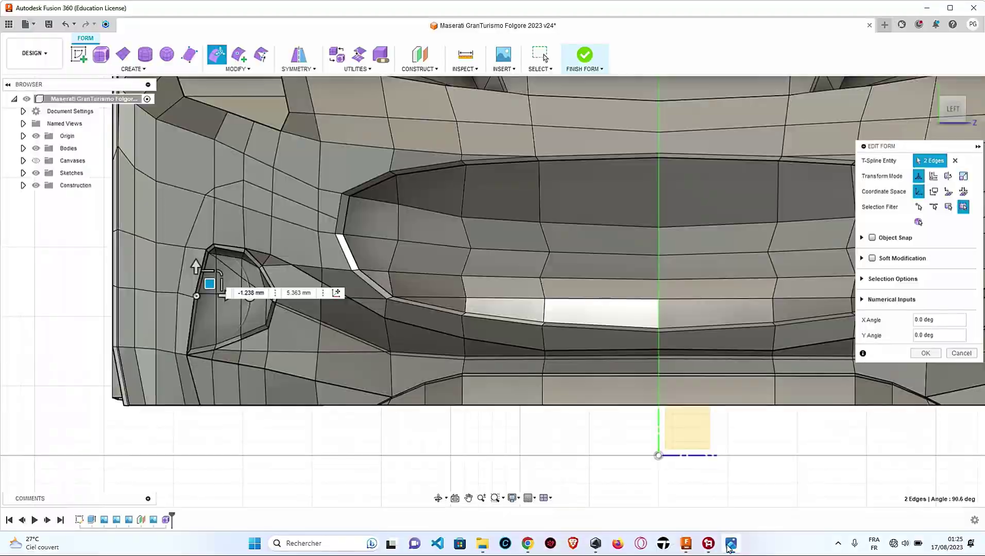
click(729, 546)
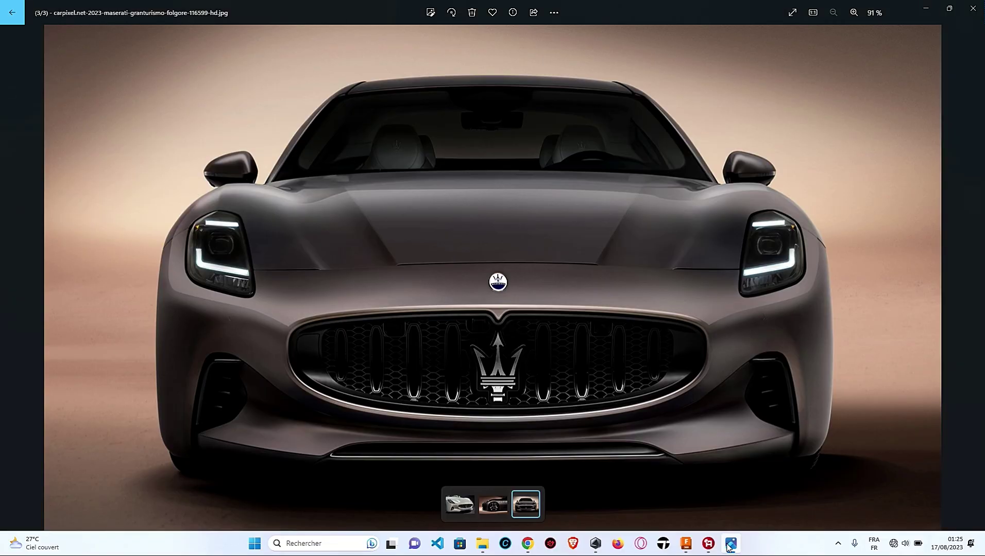
click(729, 546)
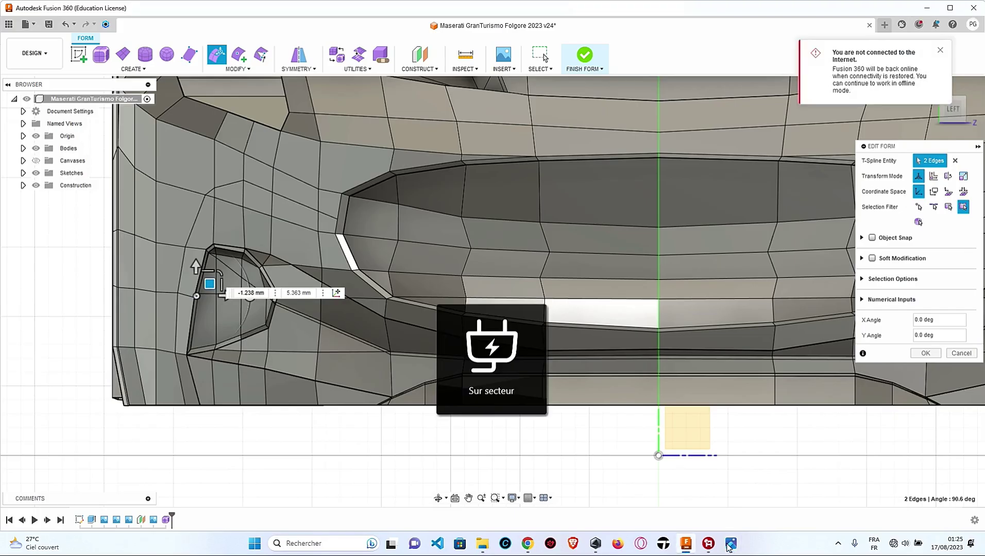
click(729, 546)
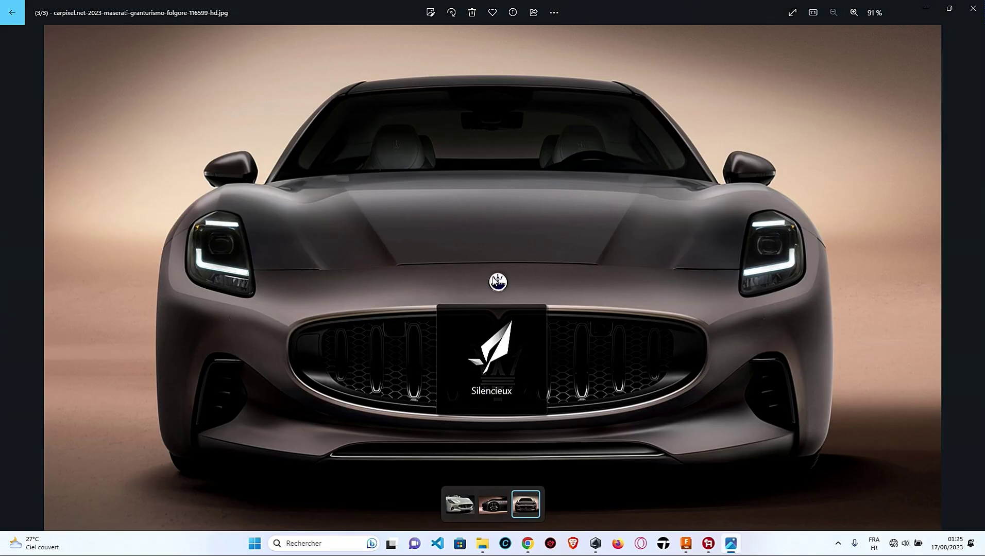
click(709, 544)
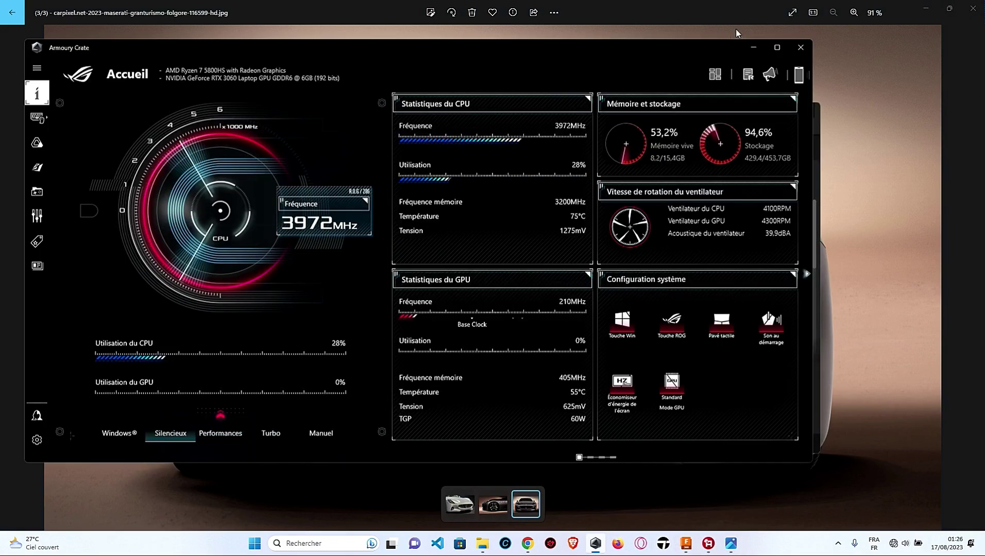
click(753, 48)
click(709, 544)
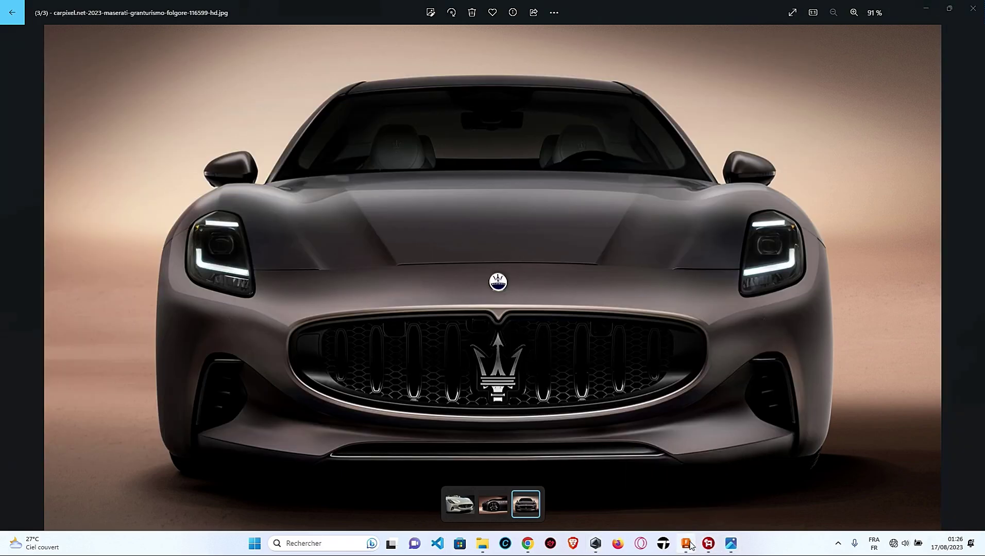
click(686, 543)
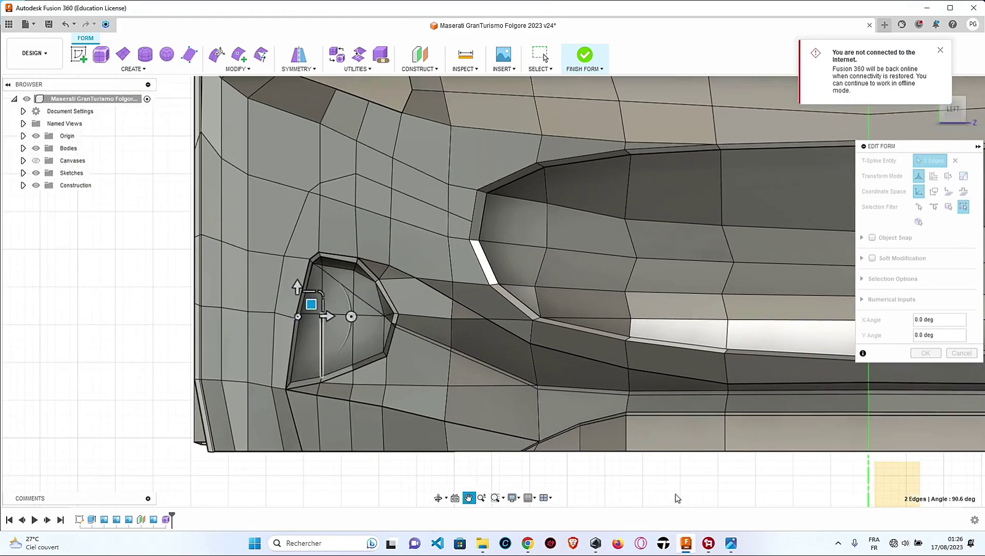
click(731, 543)
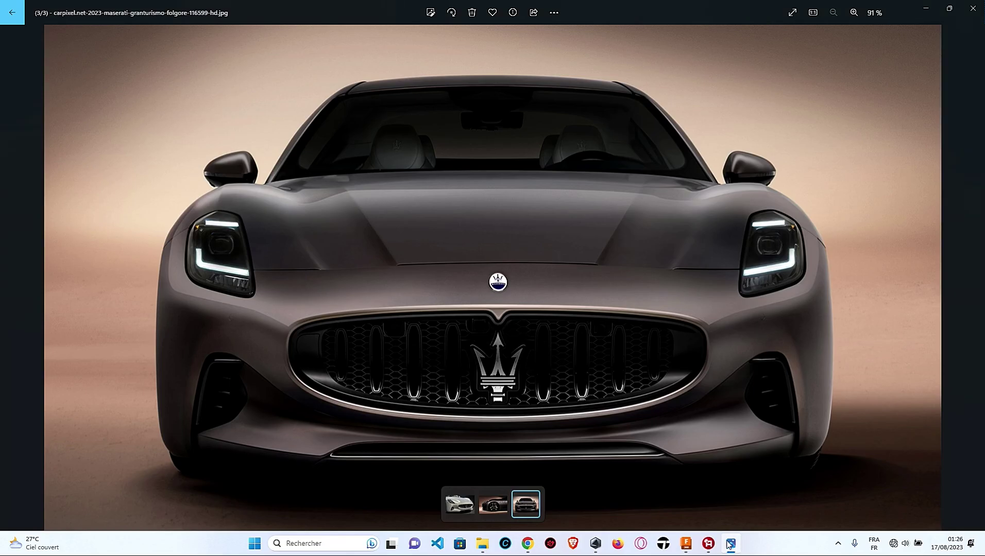
click(728, 543)
After checking the photo, lift the left intake's lower edges toward the rim.
click(729, 543)
click(729, 543)
scroll(258, 257, up, 3)
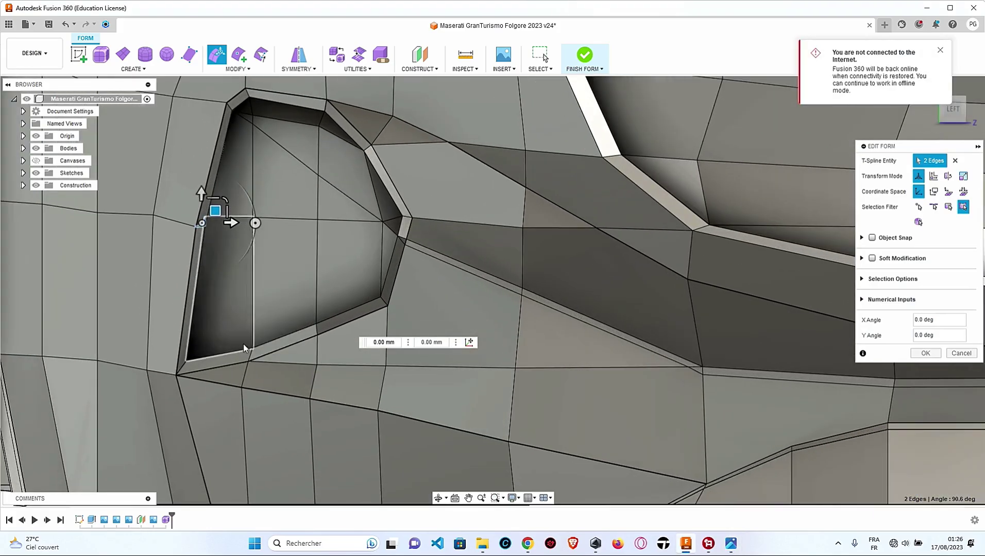
click(273, 358)
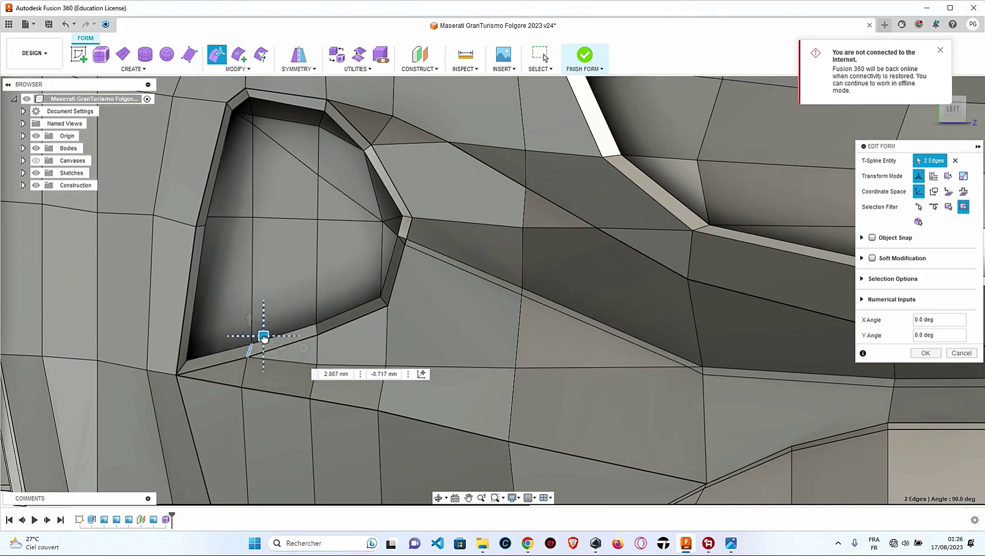
drag(273, 358, 359, 317)
Recheck the reference, then move the intake's top corner vertex down and left.
scroll(379, 294, down, 2)
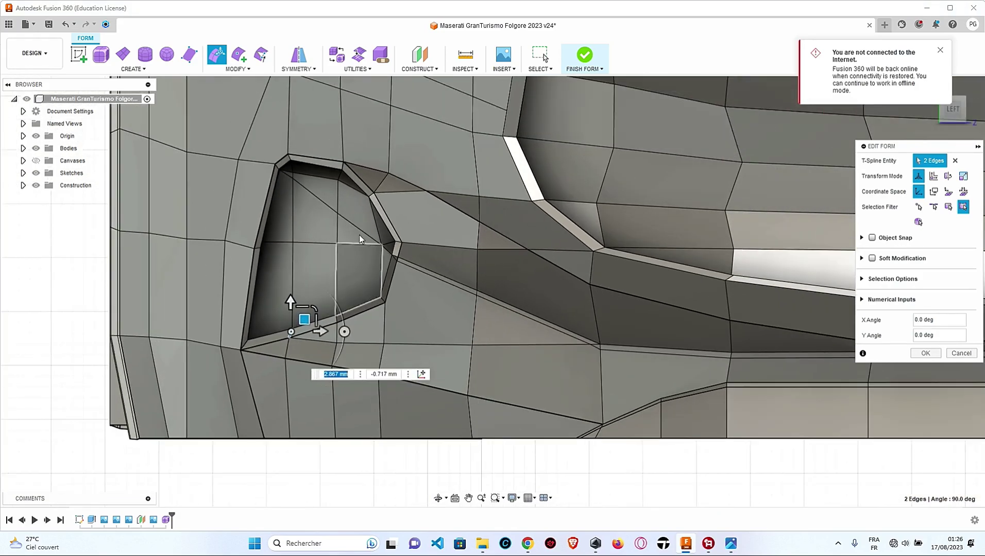
click(732, 544)
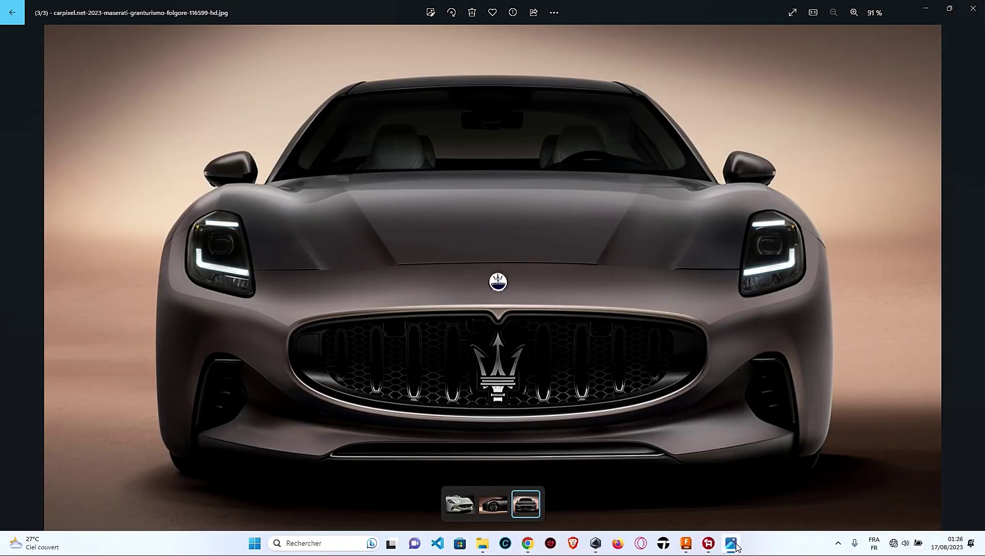
click(735, 545)
scroll(358, 185, up, 2)
scroll(351, 175, up, 1)
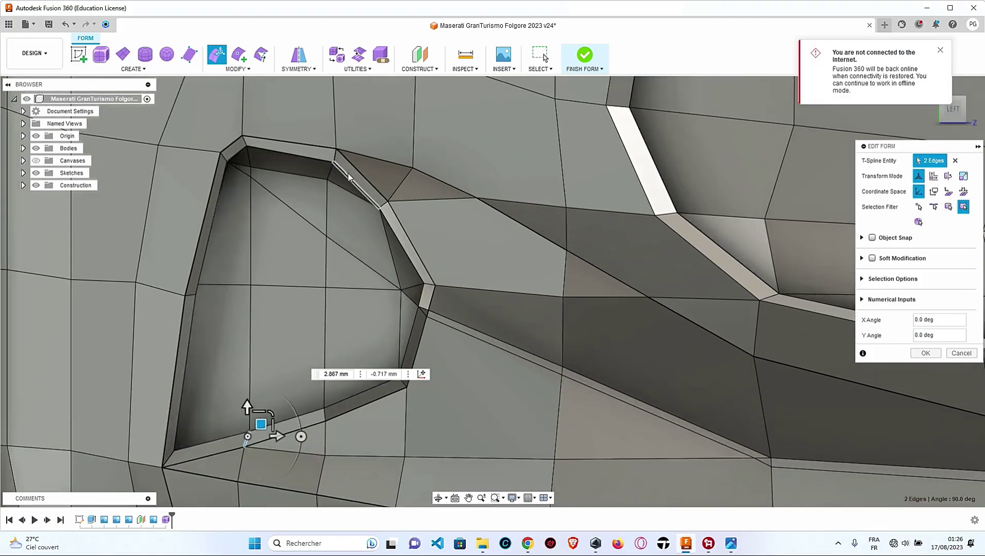
scroll(348, 173, up, 1)
click(344, 173)
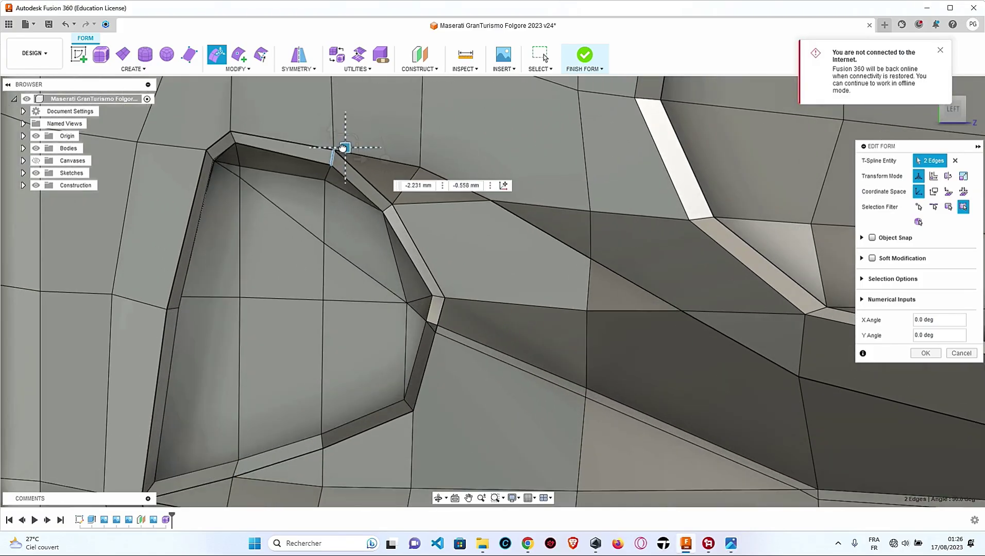
click(326, 180)
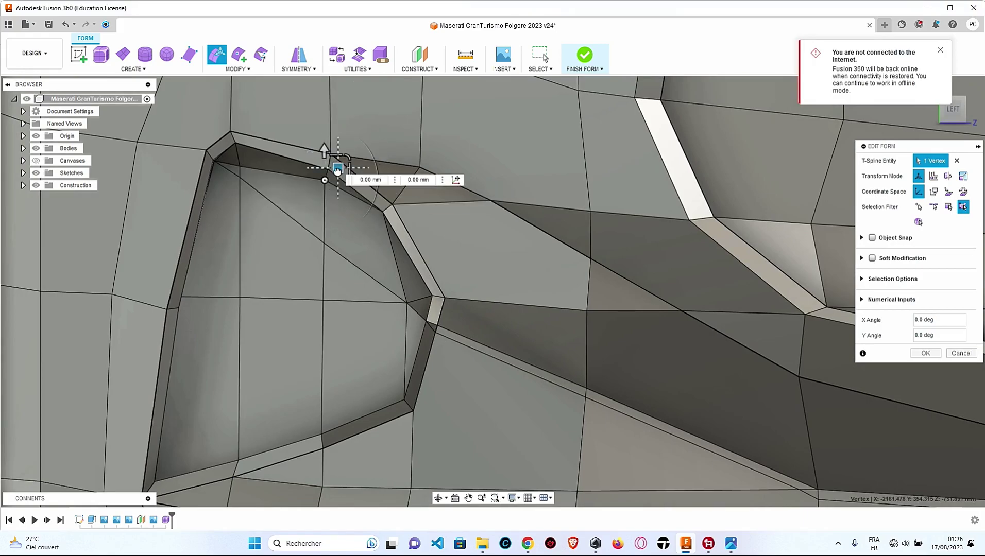
drag(338, 169, 330, 176)
Shift the intake's left edge and pull the vertex above it slightly down-left.
scroll(321, 209, down, 3)
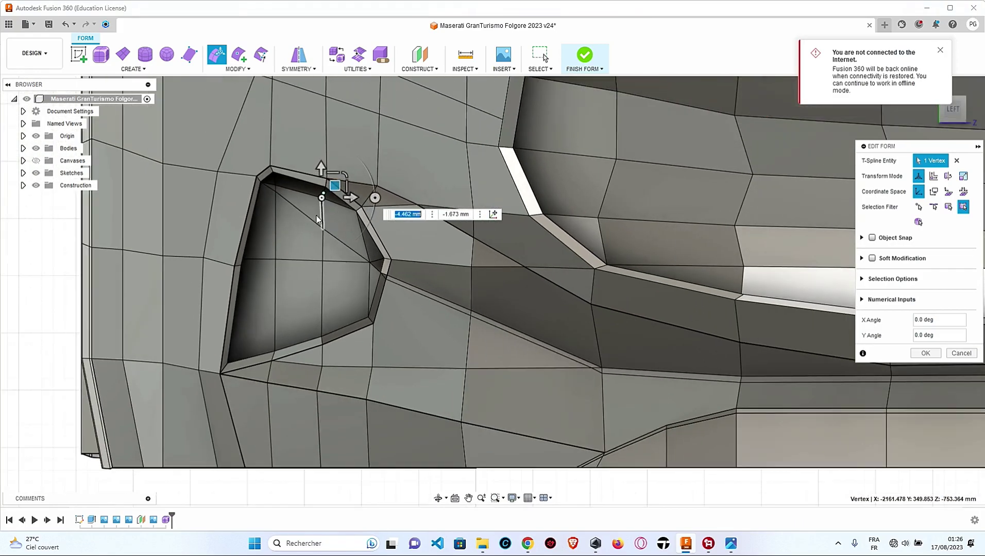
click(236, 267)
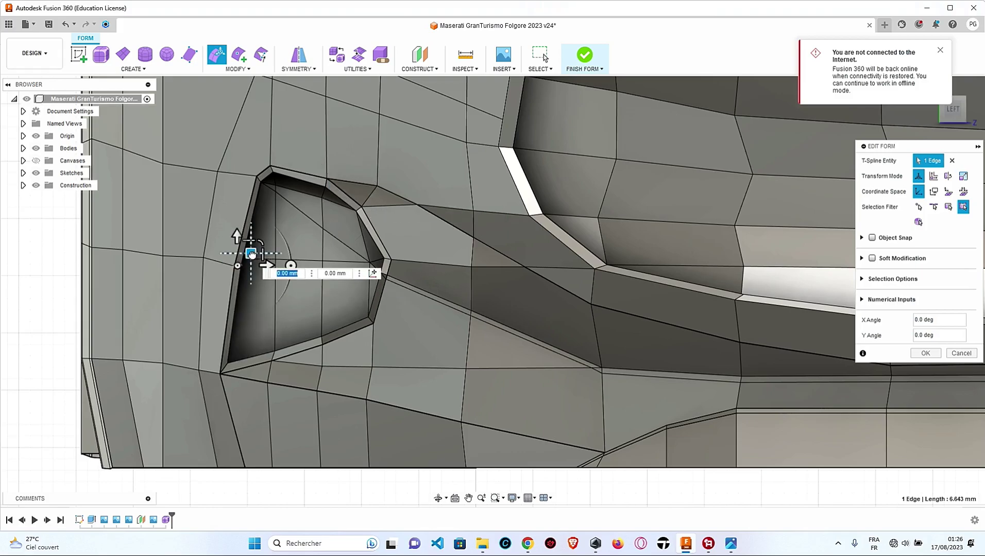
drag(251, 253, 256, 263)
scroll(261, 263, down, 2)
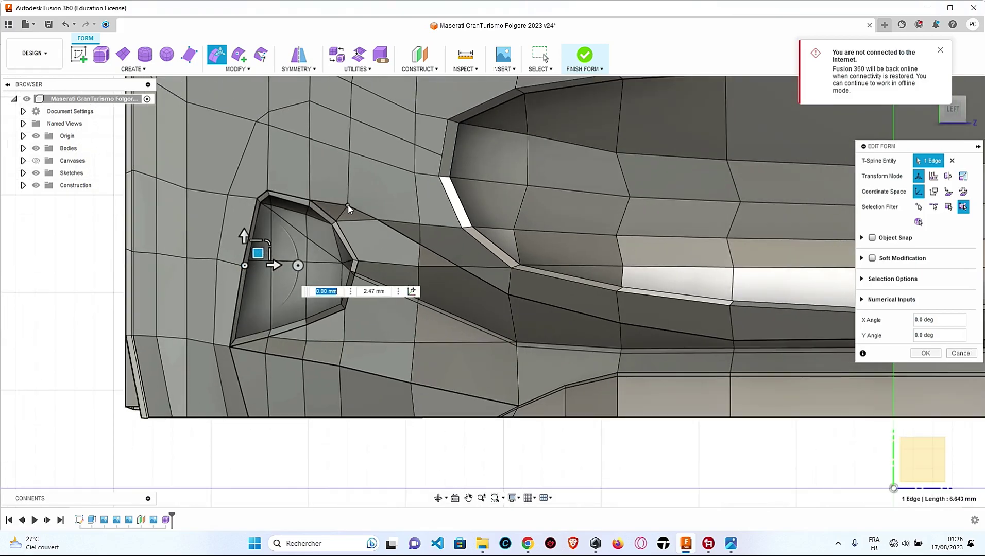
click(348, 206)
click(377, 219)
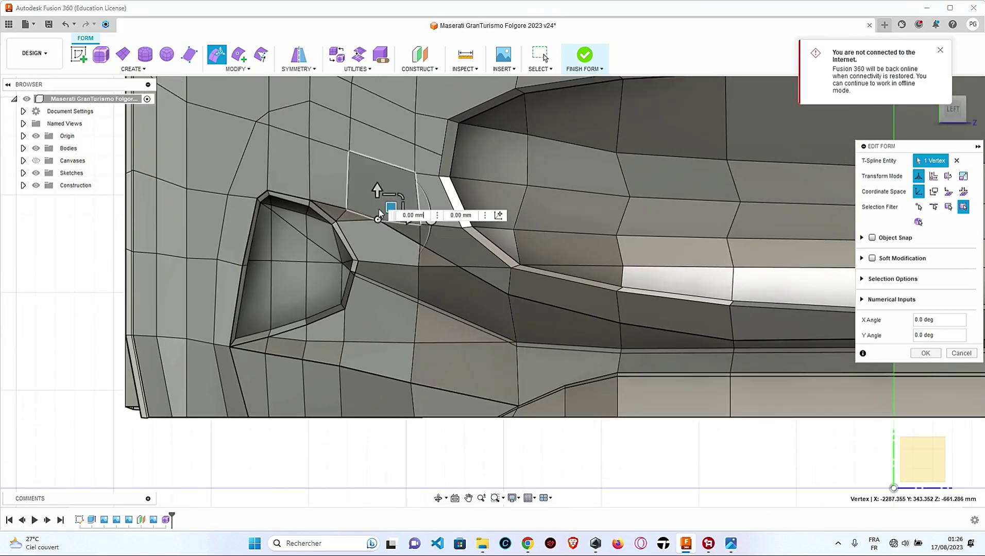
drag(391, 206, 390, 210)
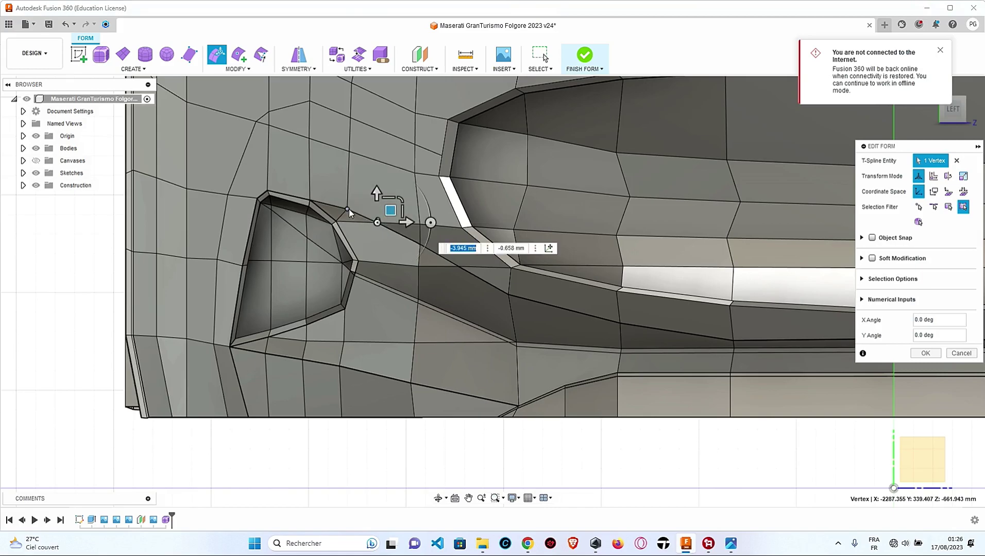
Finish the shape edit and compare the reshaped intake with the reference photo.
key(Escape)
scroll(363, 249, down, 1)
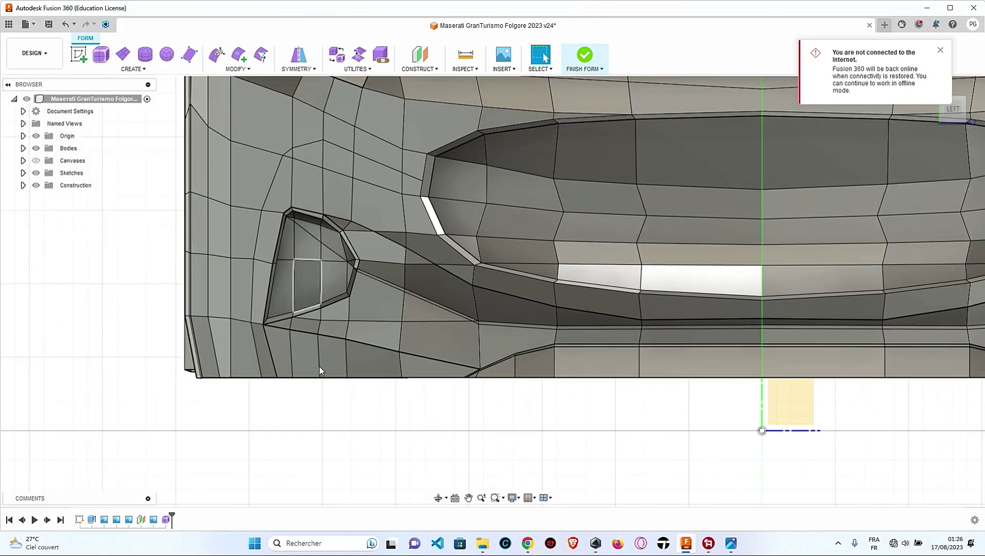
click(732, 547)
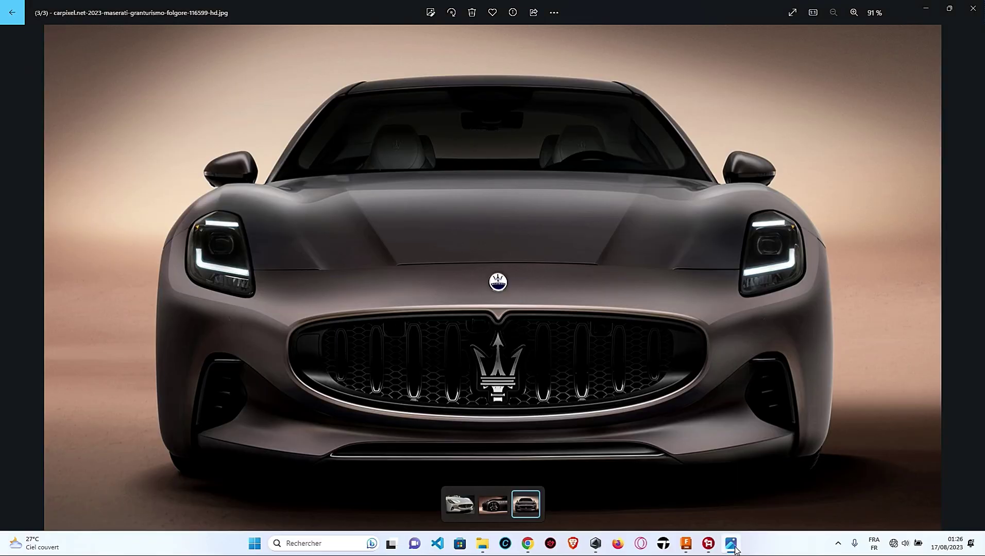
click(733, 548)
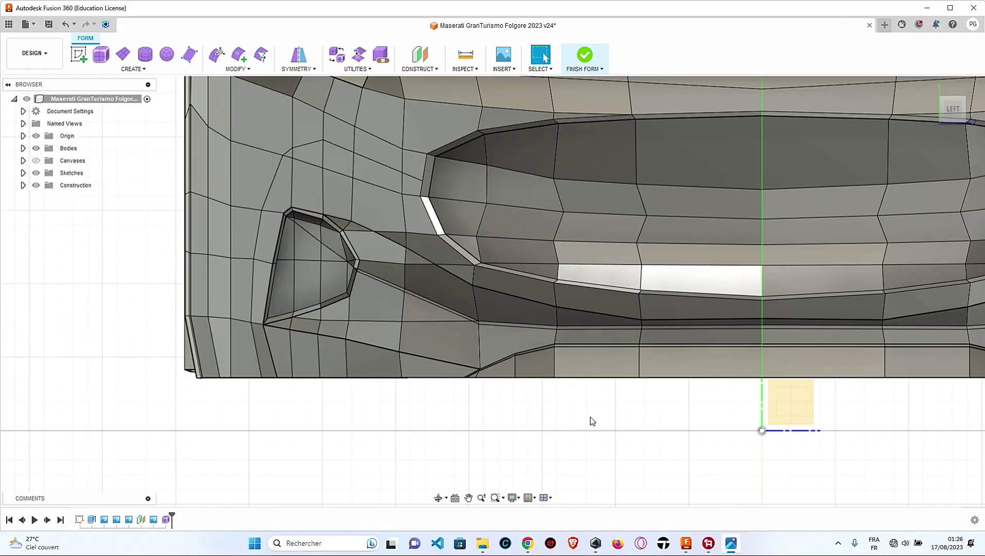
Insert an edge loop hugging the nine edges that frame the left side intake.
double_click(412, 180)
right_click(412, 181)
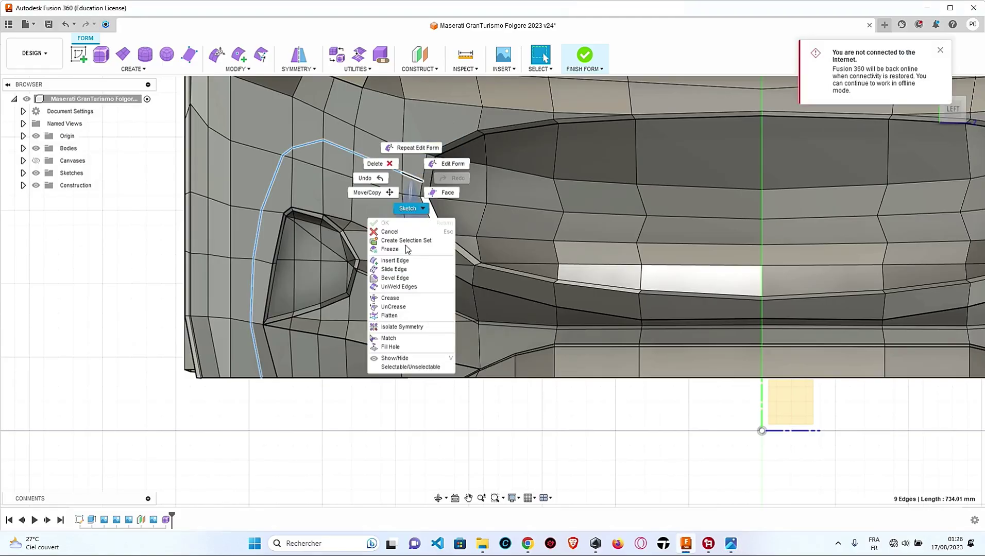
click(406, 260)
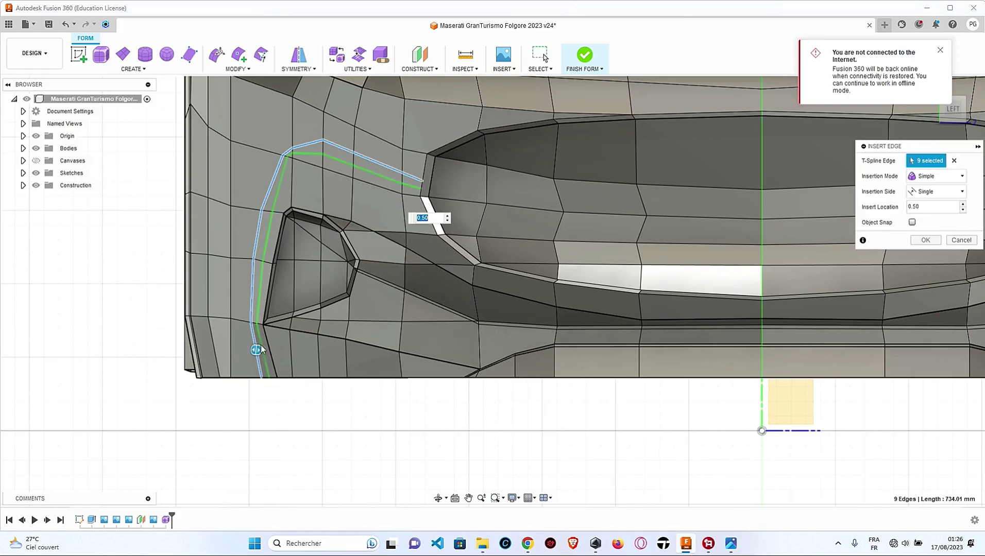
drag(260, 350, 237, 336)
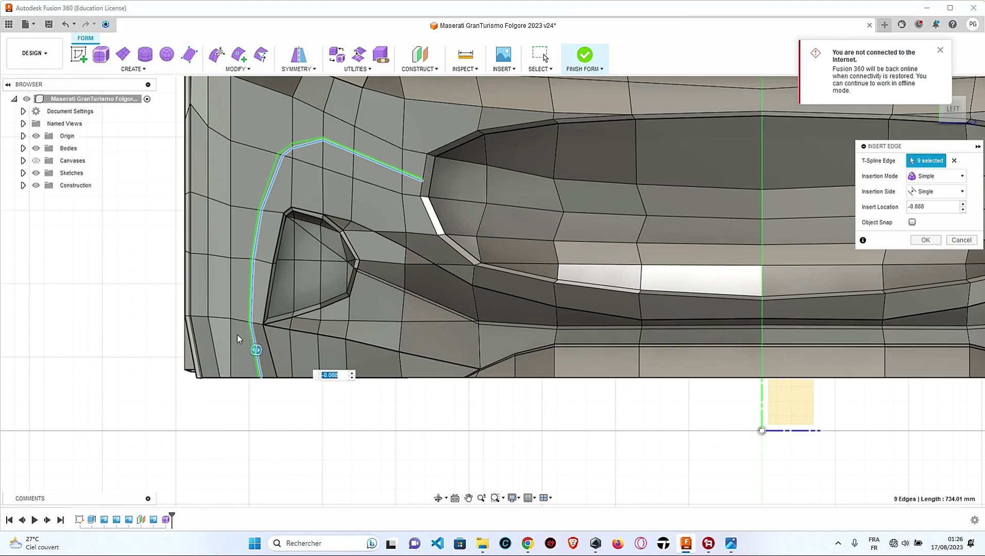
key(Return)
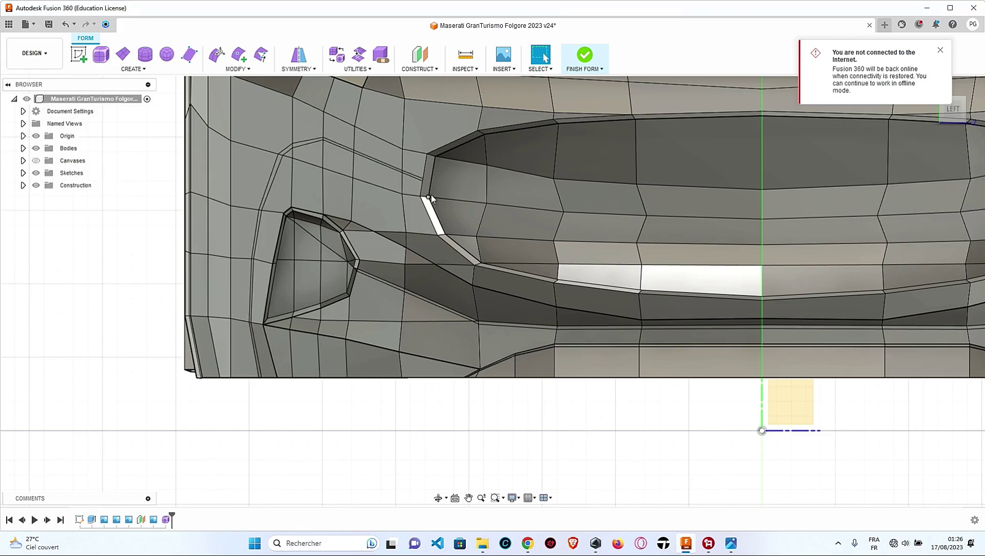
scroll(460, 183, down, 1)
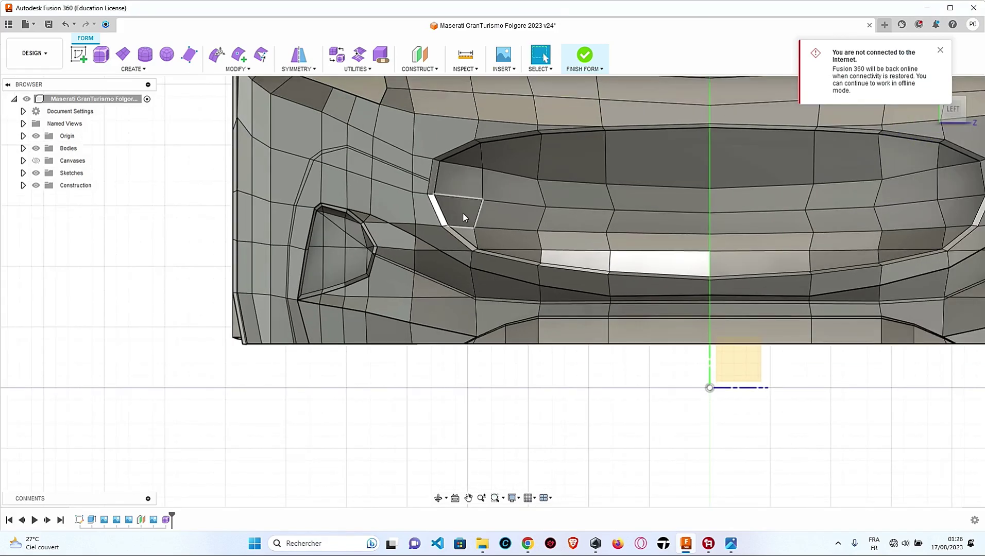
mouse_move(463, 218)
shift+middle_down()
mouse_move(513, 237)
mouse_move(460, 217)
shift+middle_up()
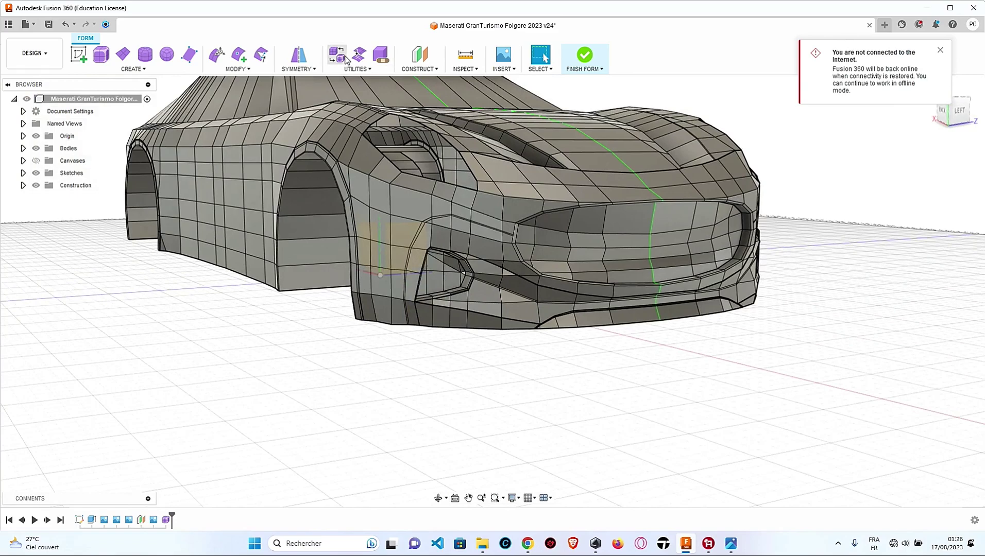
click(337, 54)
click(615, 198)
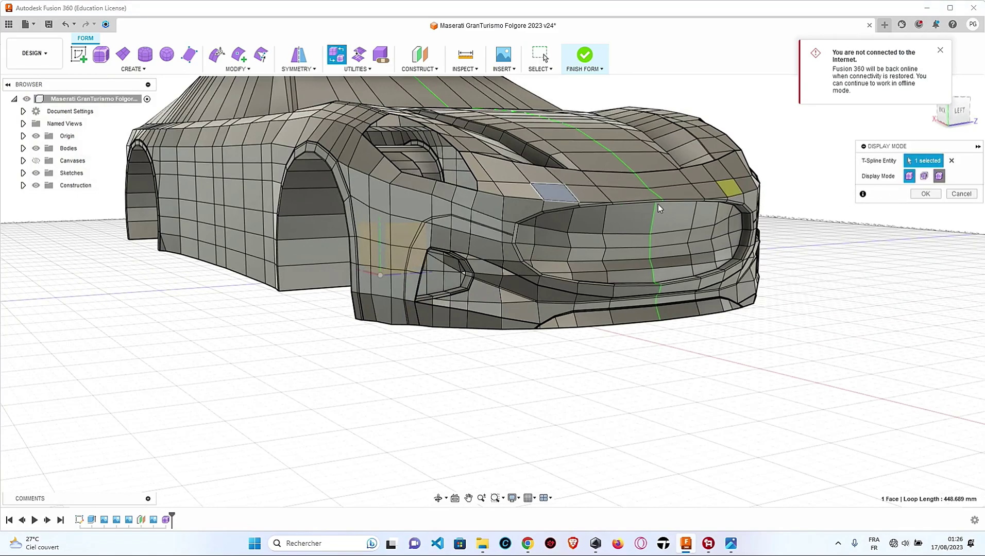
key(alt+3)
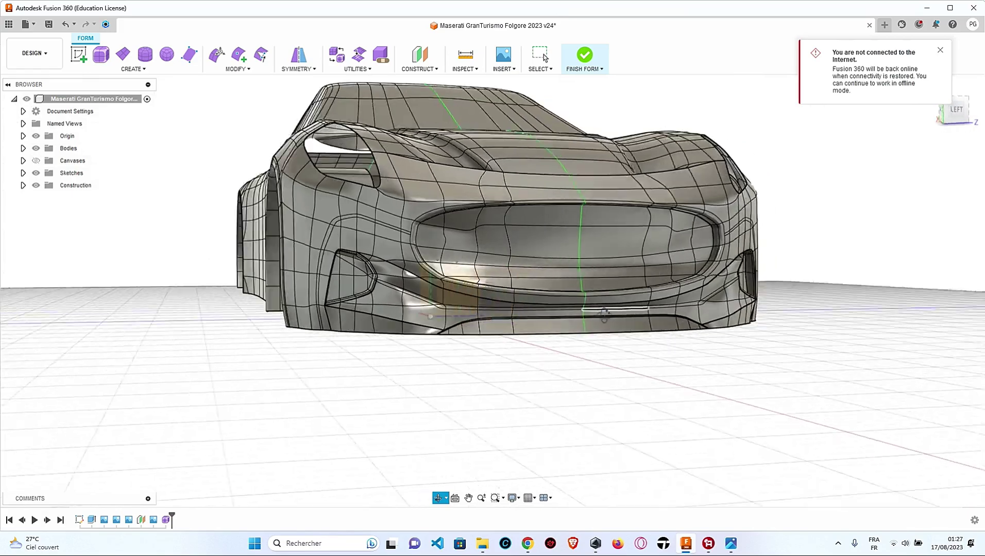
shift+middle_drag(585, 315, 408, 320)
scroll(433, 284, up, 3)
click(441, 296)
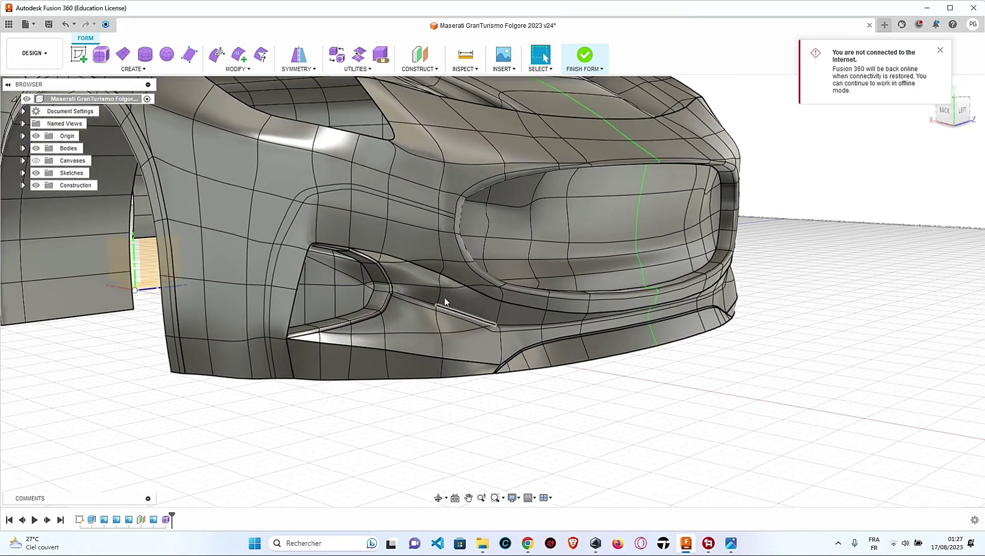
click(729, 544)
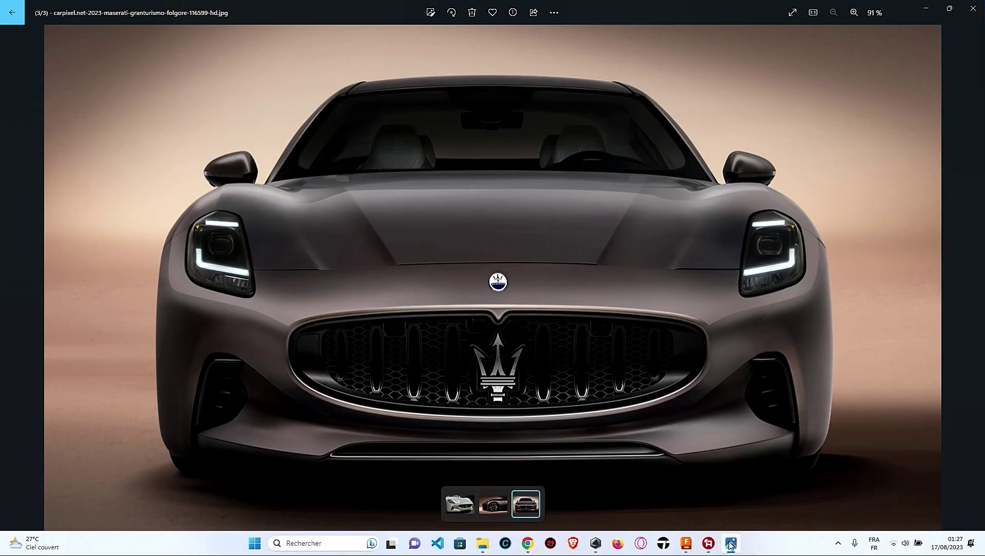
click(730, 544)
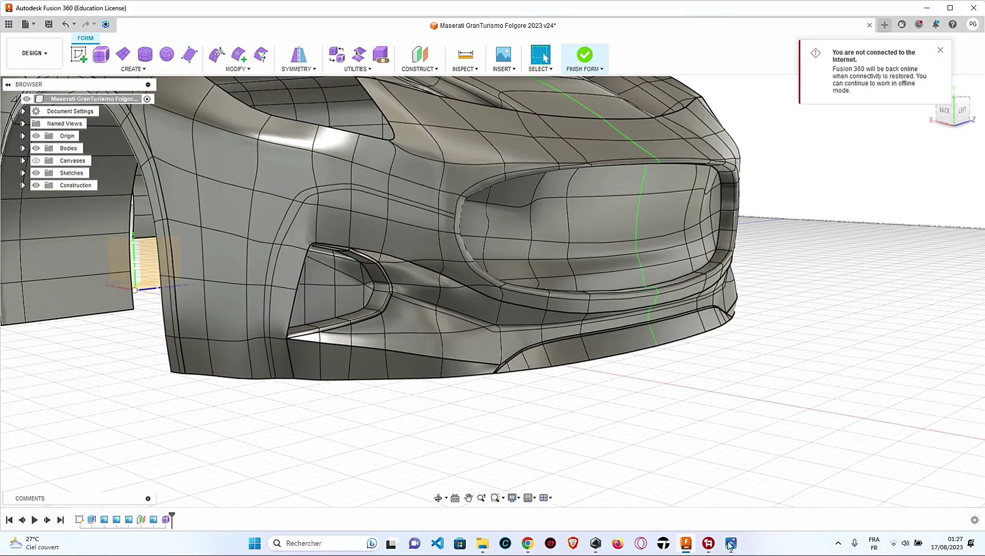
click(729, 544)
click(729, 544)
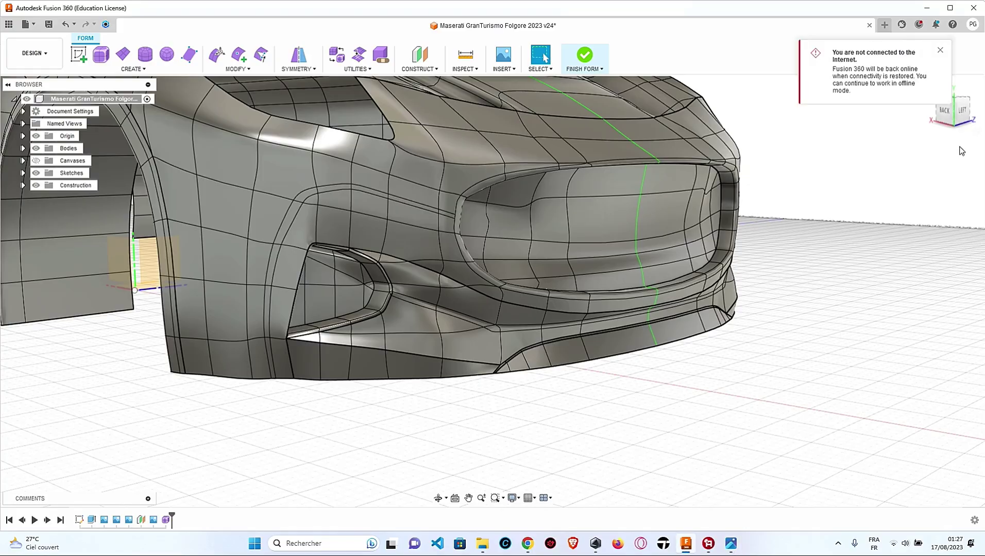
click(961, 117)
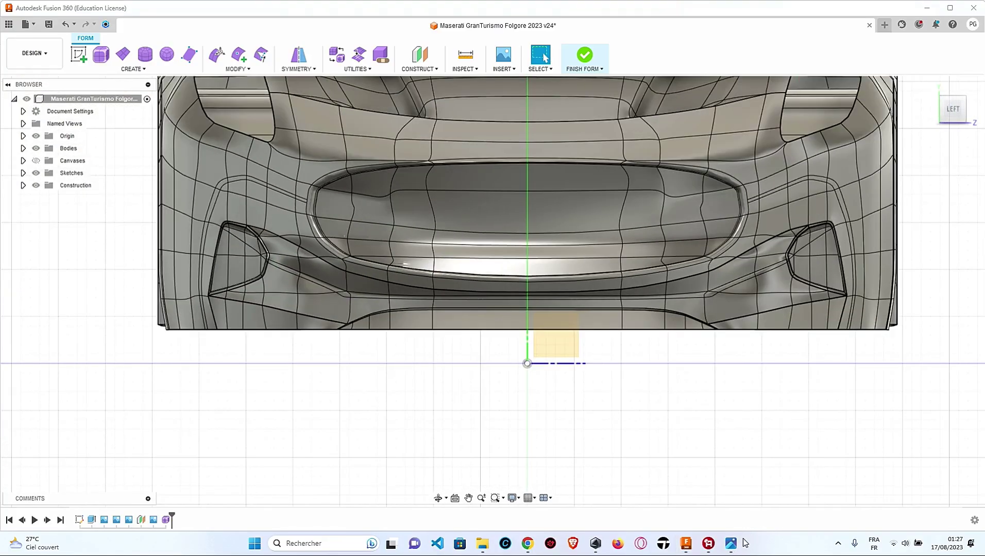
click(739, 544)
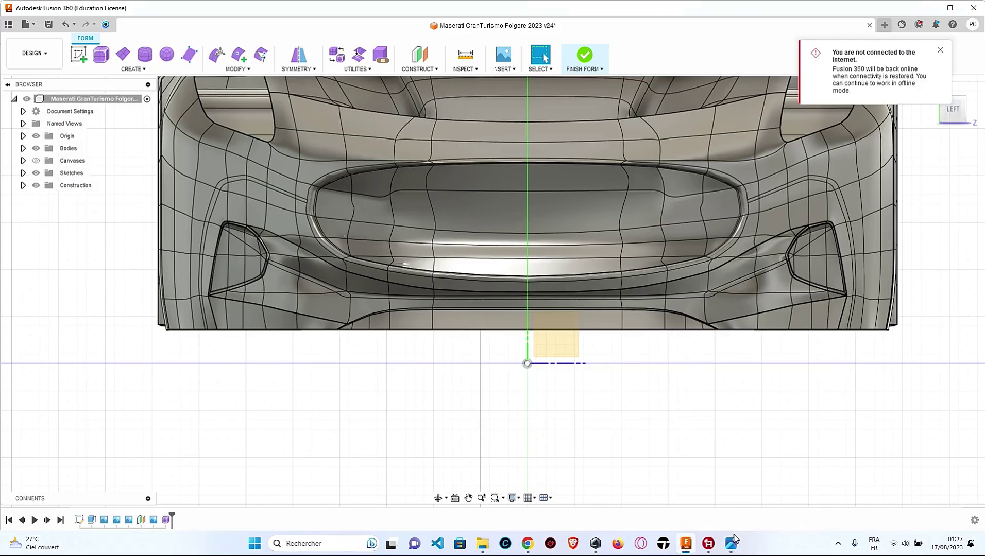
click(735, 539)
click(735, 538)
click(734, 538)
click(734, 538)
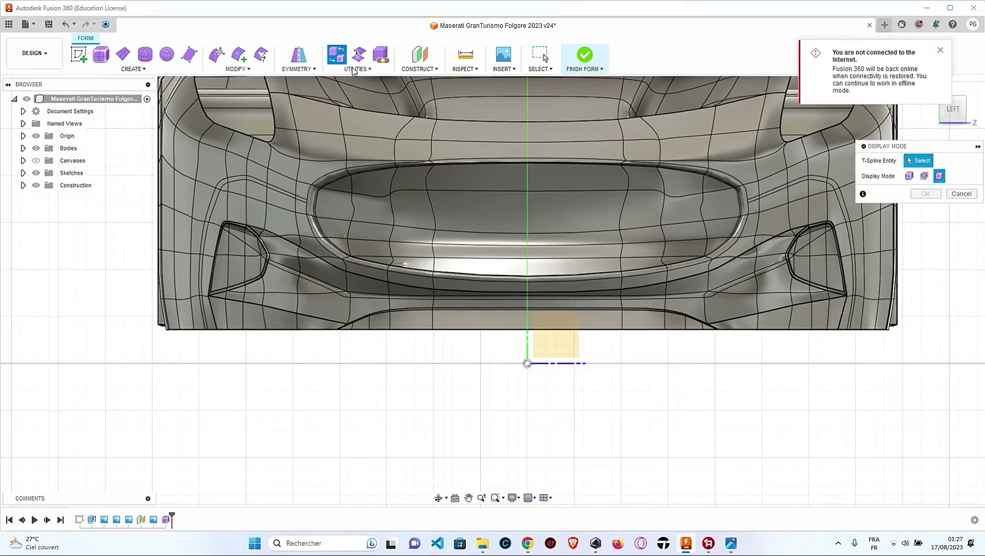
click(910, 176)
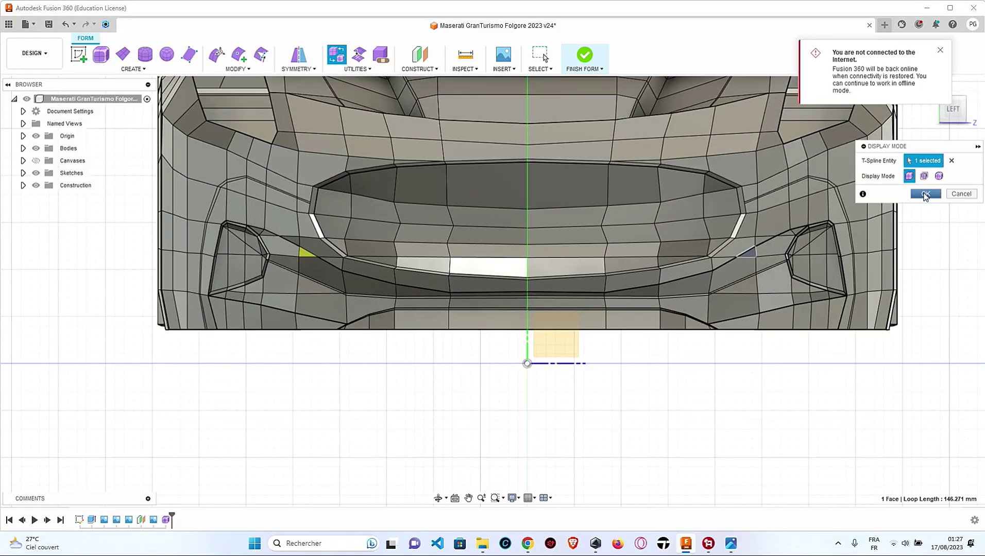
scroll(799, 275, up, 3)
Weld the stray intake-corner vertex into its neighbour, then preview the body in smooth display.
scroll(797, 254, up, 3)
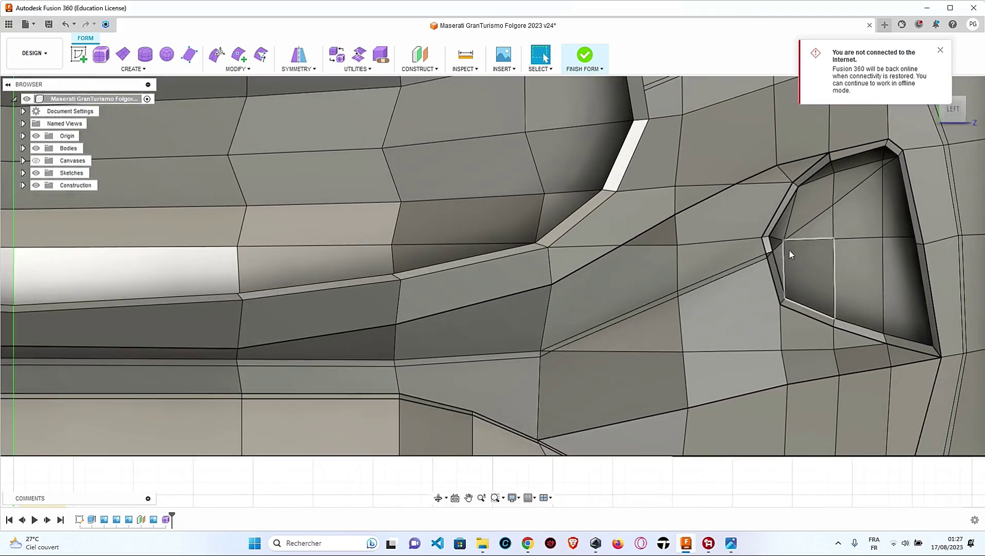
key(w)
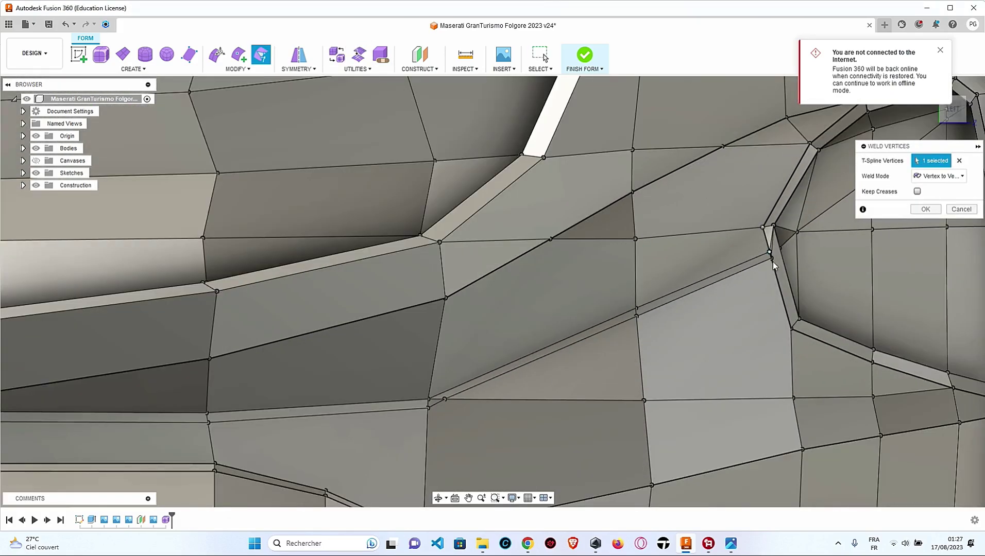
shift+middle_drag(773, 262, 689, 291)
key(Escape)
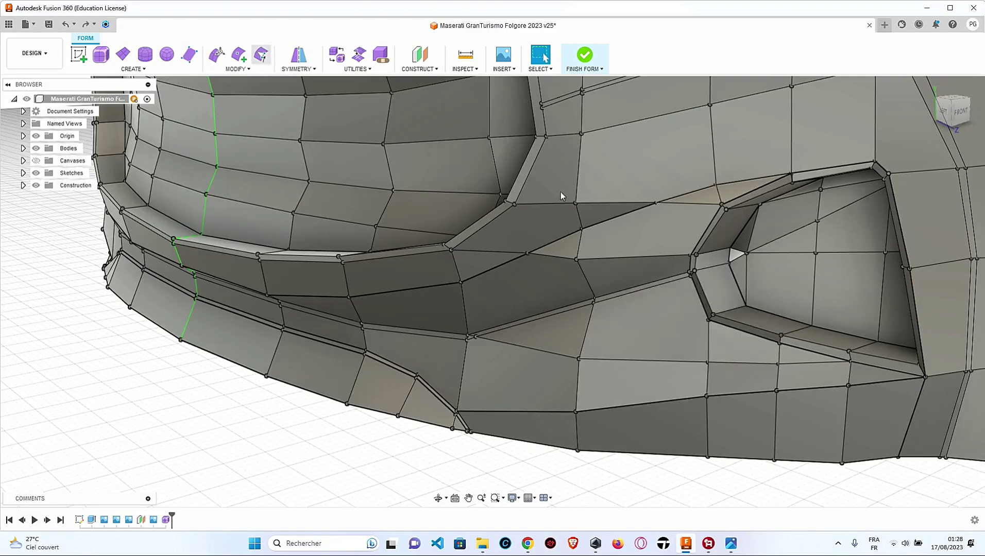
shift+middle_drag(560, 192, 676, 295)
key(Escape)
shift+middle_drag(340, 106, 714, 262)
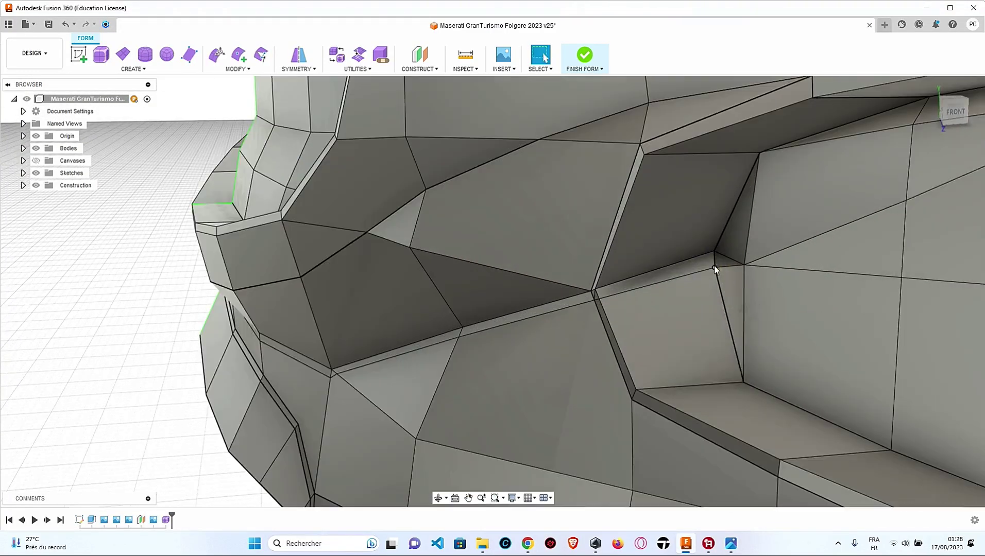
scroll(715, 261, down, 5)
click(754, 264)
key(alt+3)
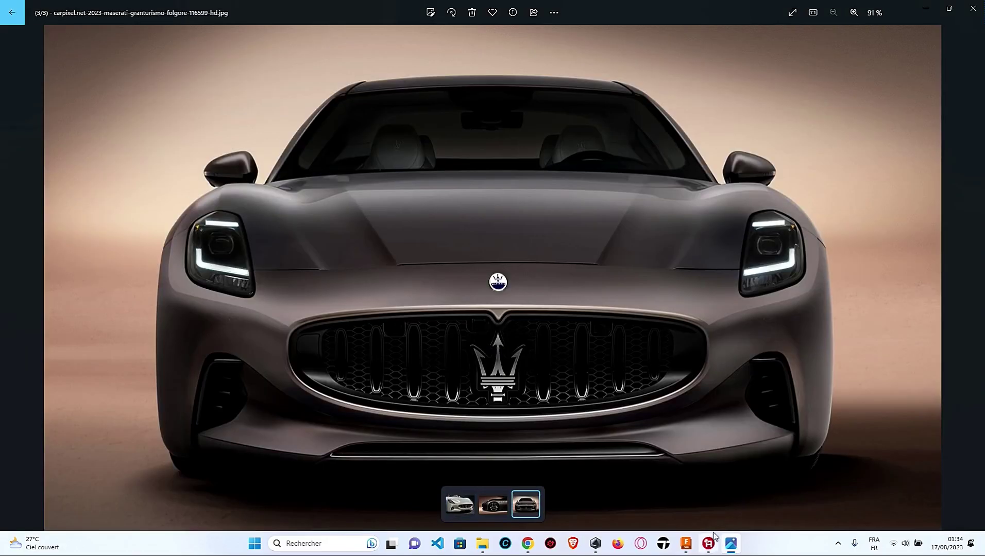
click(685, 544)
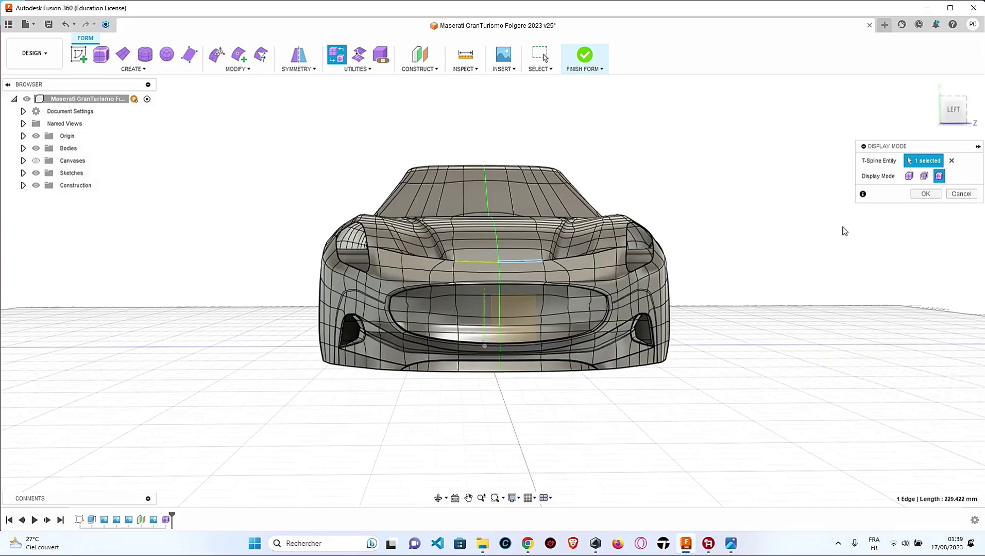
click(726, 544)
click(687, 545)
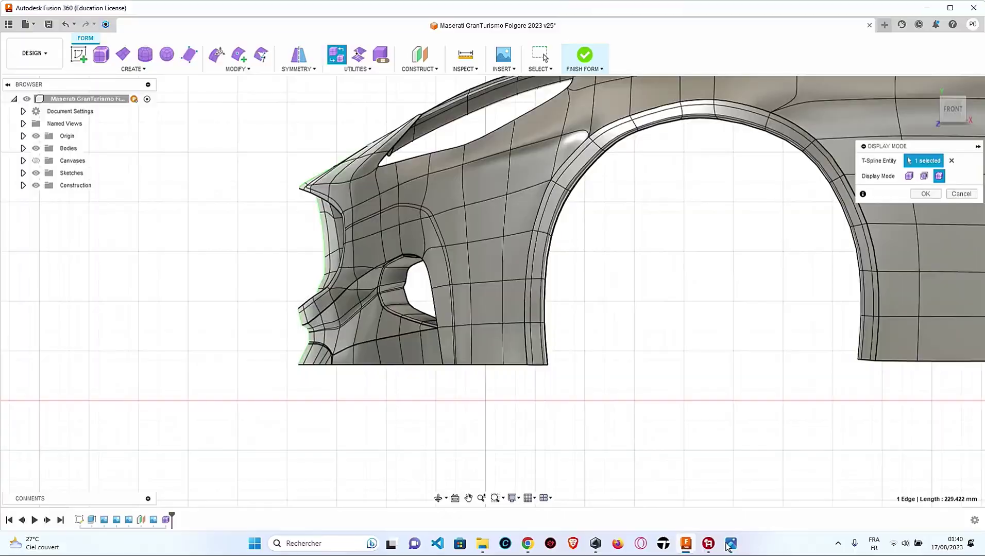
click(731, 545)
click(687, 544)
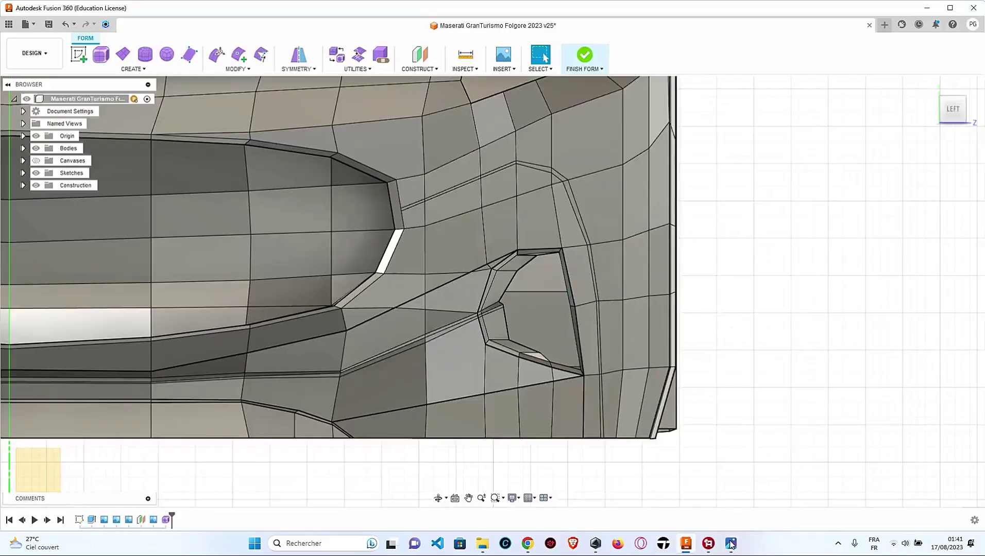
click(730, 550)
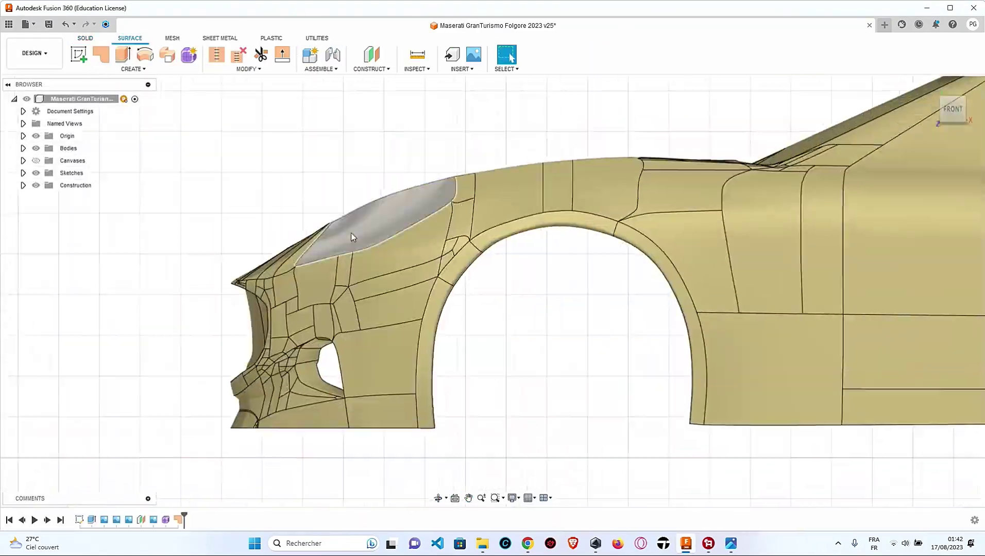
Compare the headlight opening against the front-view reference photo.
click(730, 545)
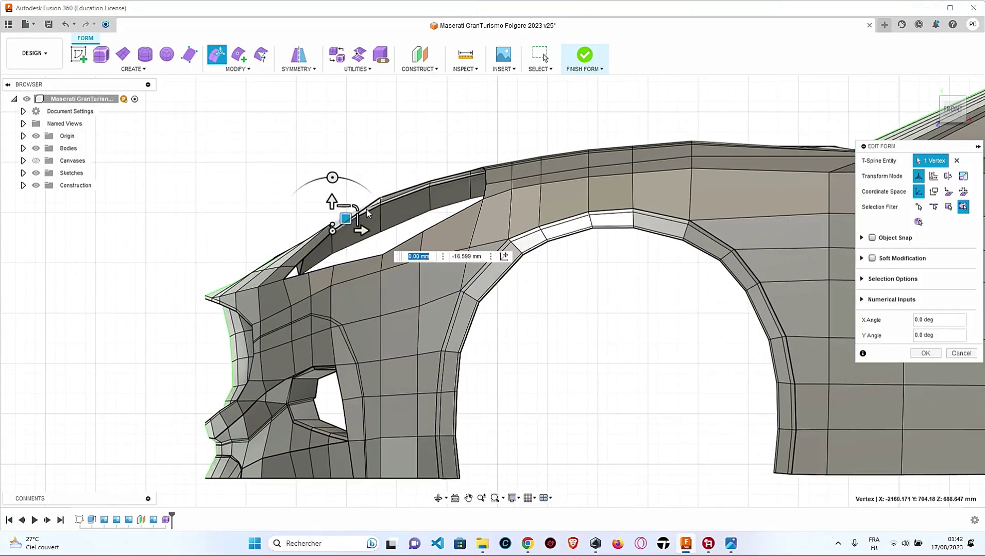
click(727, 549)
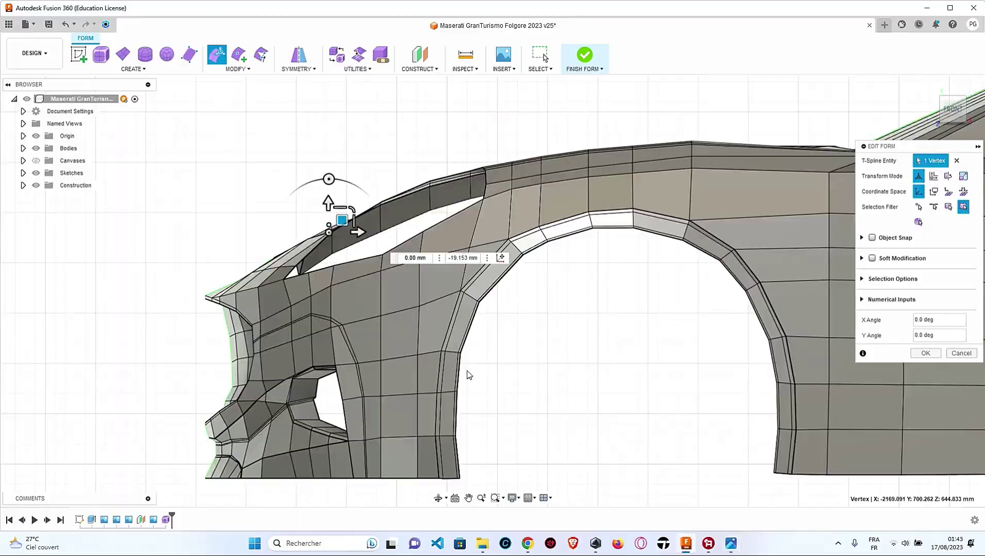
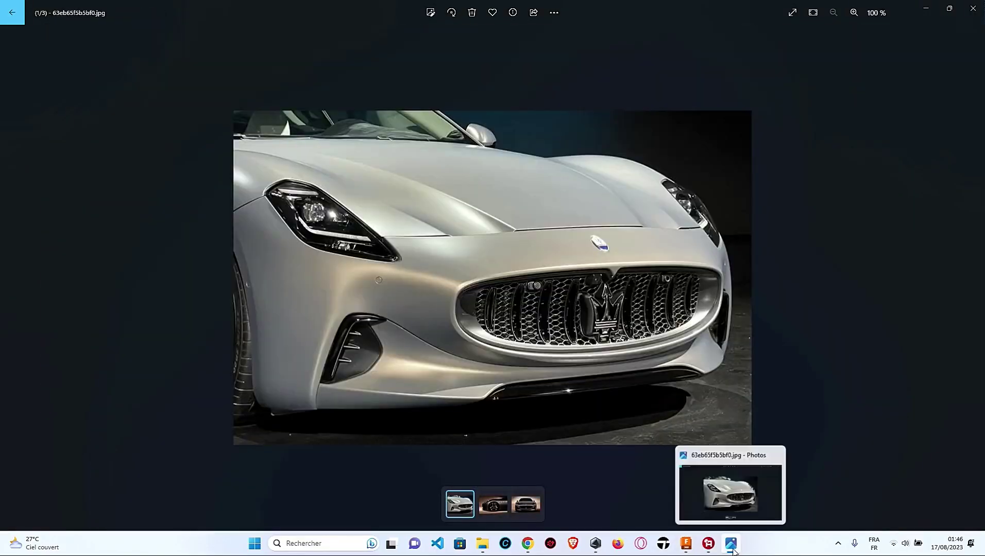
Minimize the front-view reference photo so the Fusion 360 car model is visible.
click(732, 547)
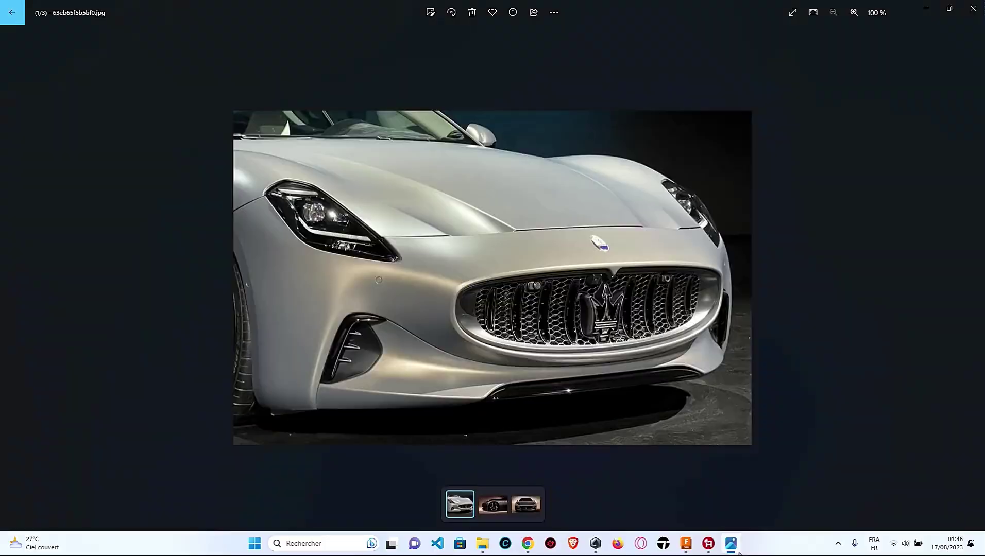
scroll(531, 258, up, 3)
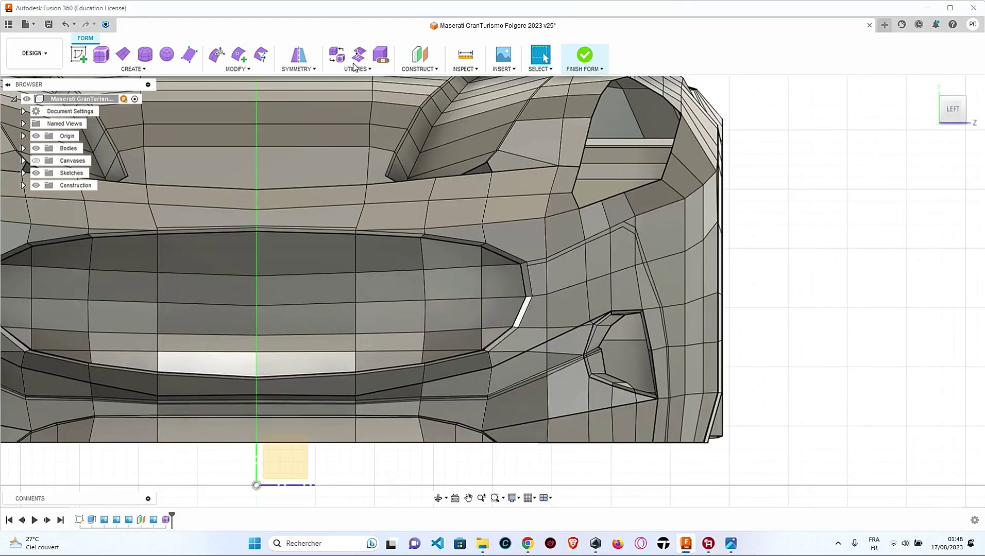
Insert a new T-spline edge on the front fender beside the headlight opening.
click(336, 54)
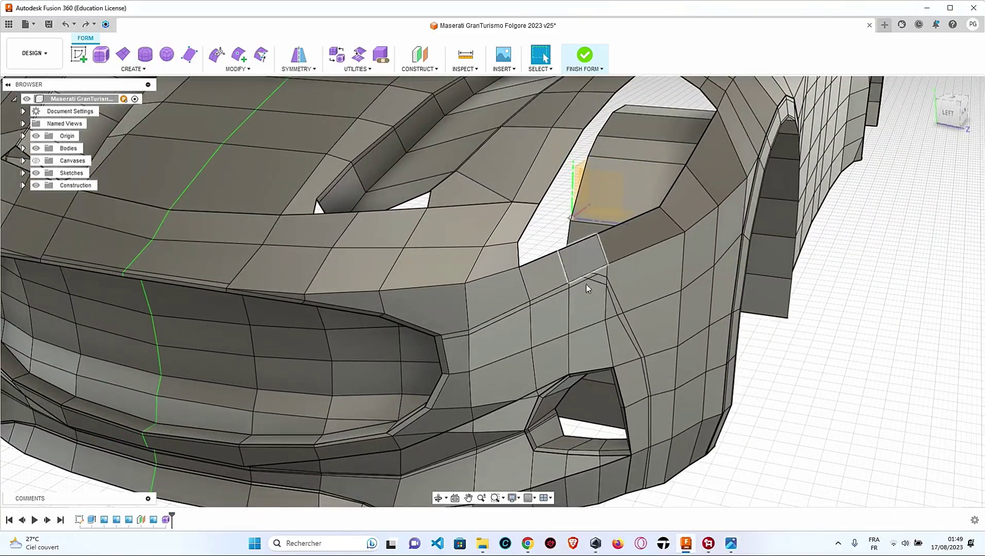
key(Return)
scroll(577, 286, up, 5)
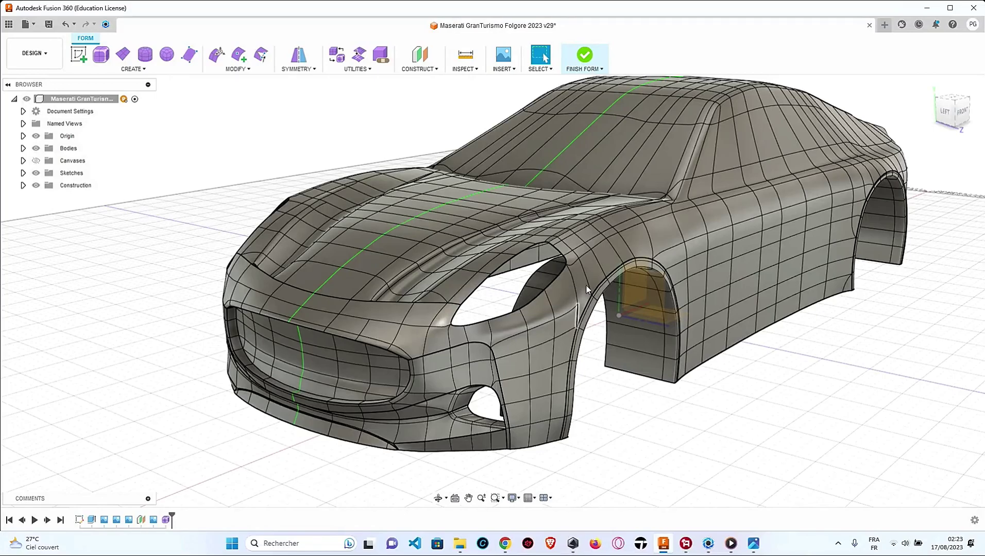
mouse_move(502, 321)
shift+middle_down()
mouse_move(394, 308)
mouse_move(442, 352)
shift+middle_up()
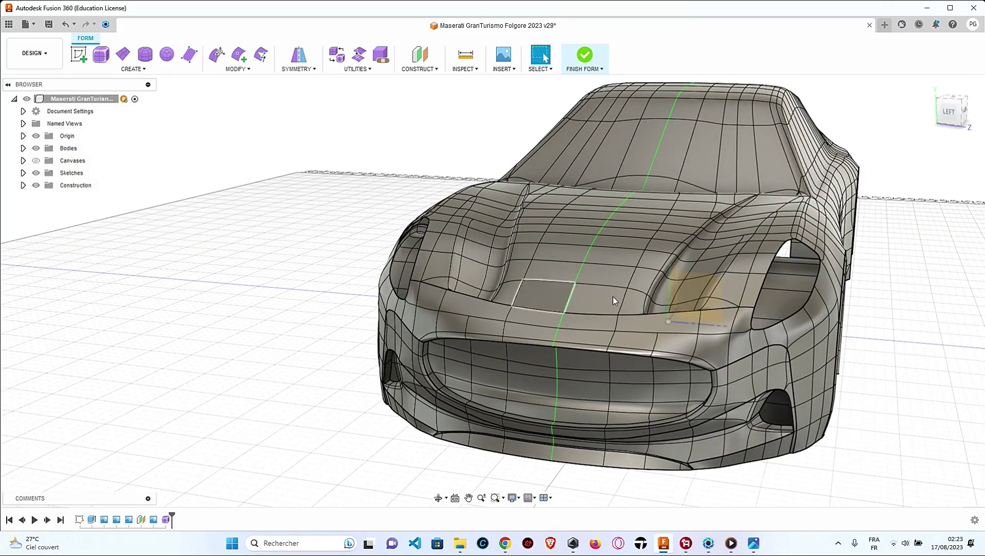
scroll(659, 320, up, 3)
mouse_move(689, 315)
shift+middle_down()
mouse_move(543, 312)
mouse_move(633, 330)
mouse_move(604, 287)
mouse_move(585, 341)
mouse_move(663, 263)
mouse_move(693, 310)
shift+middle_up()
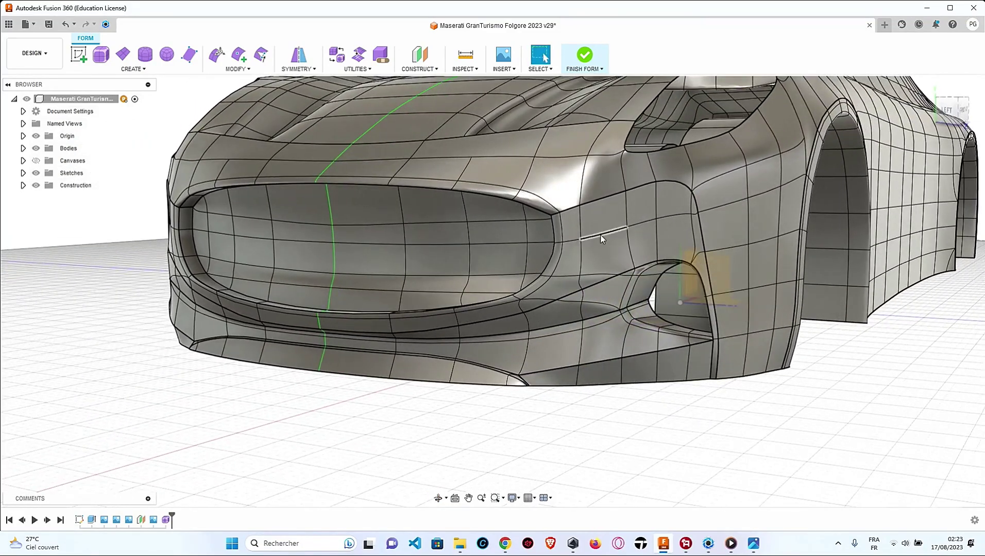
shift+middle_drag(602, 238, 535, 242)
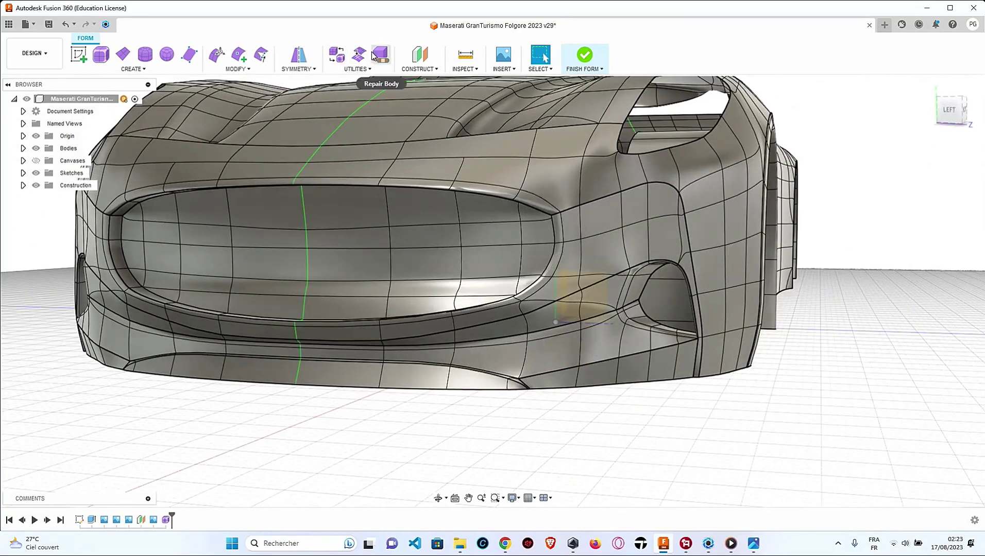
Make the car's T-spline Body1 uniform and view the whole car in three-quarter view.
click(359, 54)
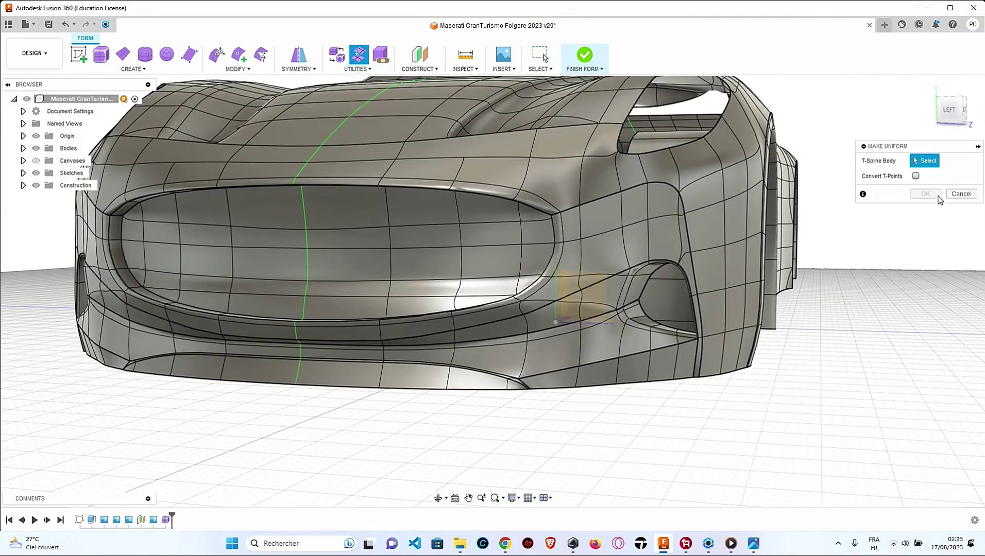
click(762, 206)
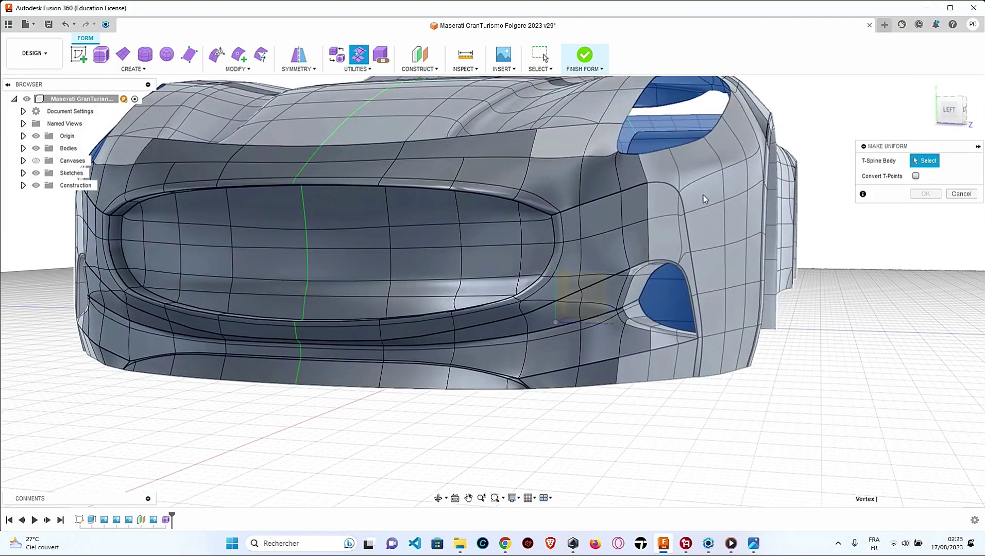
click(925, 194)
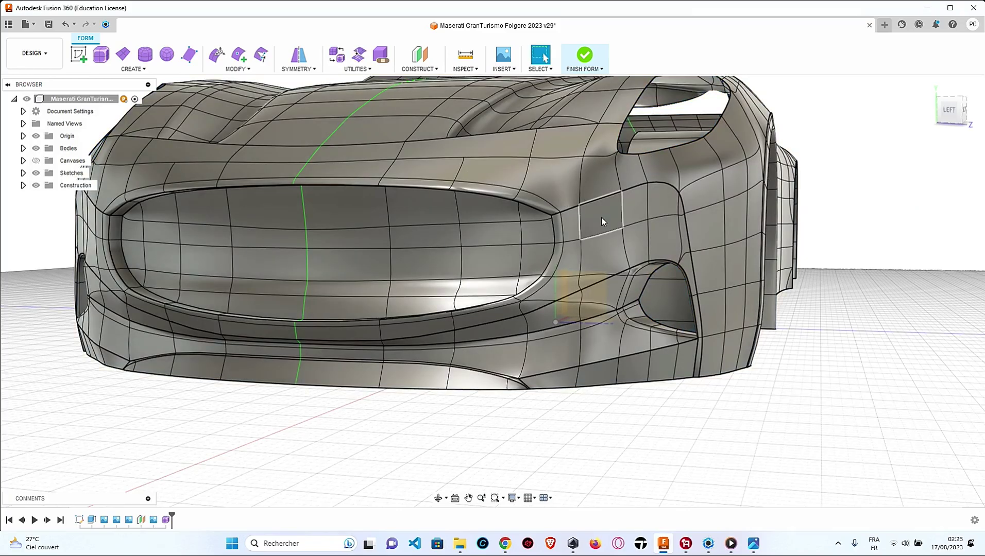
mouse_move(604, 220)
shift+middle_down()
mouse_move(552, 195)
mouse_move(352, 236)
mouse_move(433, 278)
shift+middle_up()
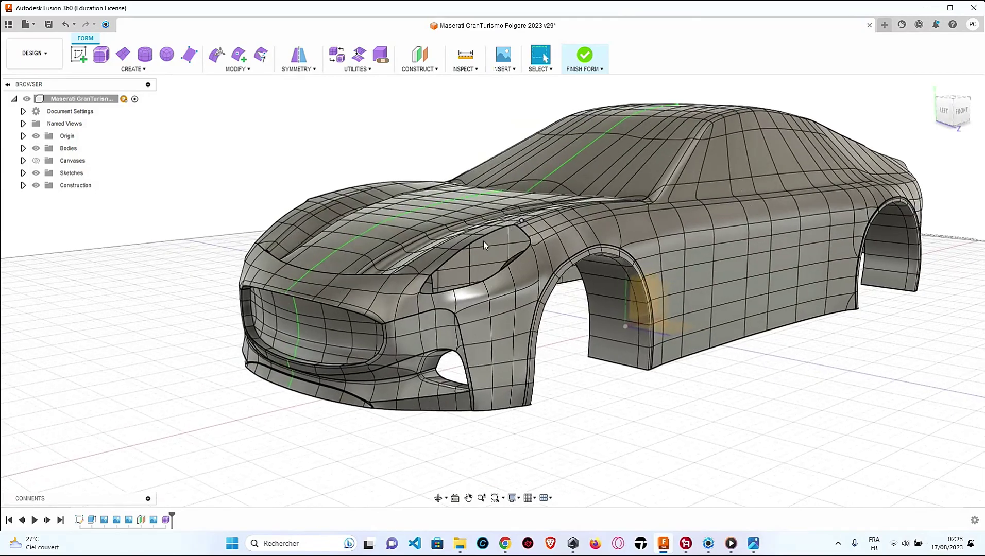
scroll(433, 278, up, 5)
scroll(562, 343, up, 2)
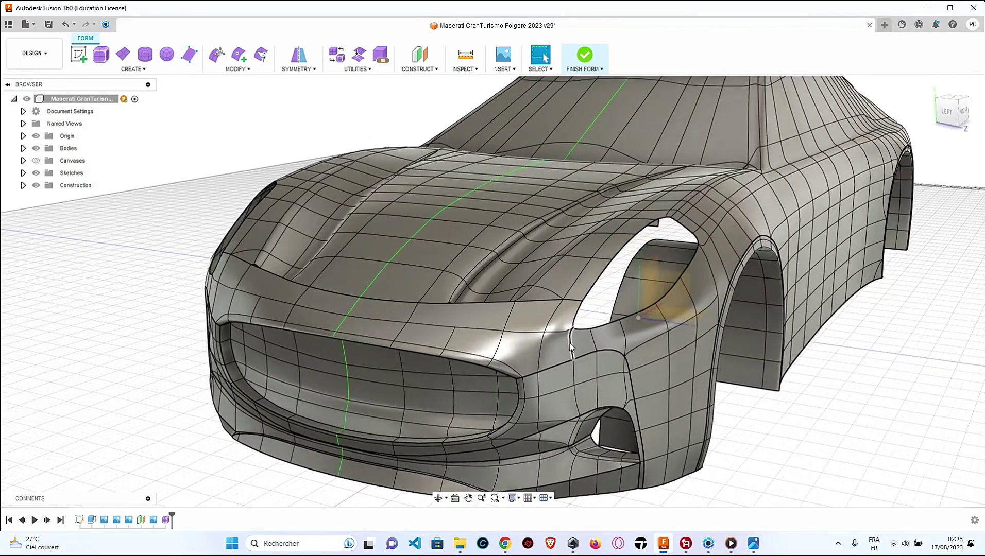
scroll(581, 337, up, 3)
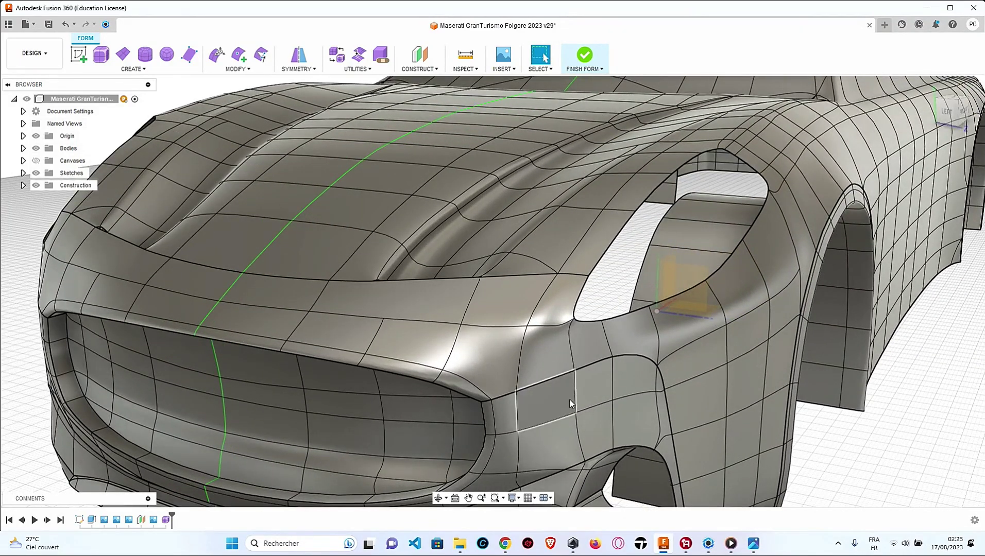
scroll(572, 337, down, 2)
scroll(564, 339, down, 2)
scroll(562, 339, down, 2)
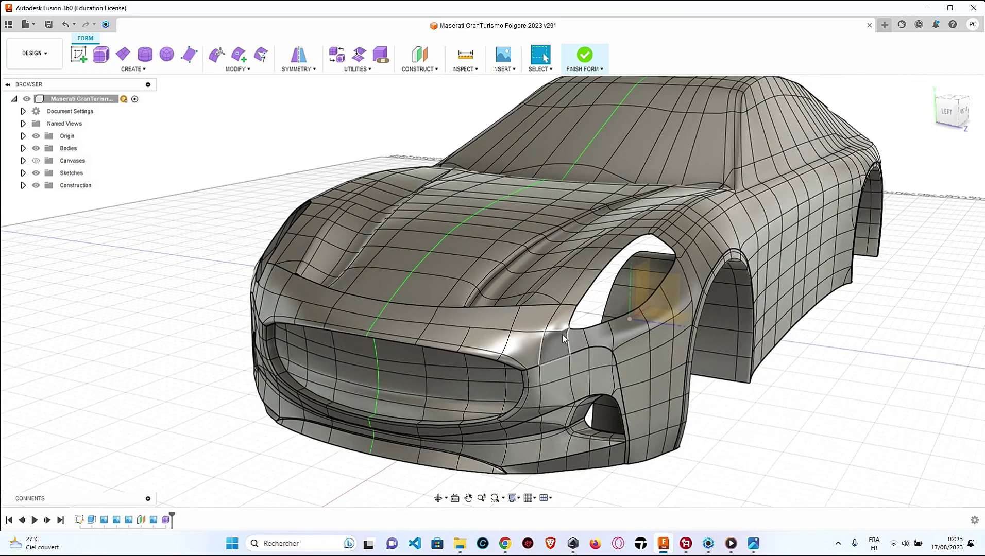
Save the design as v30 and finish the form into a surface body.
key(ctrl+s)
key(Return)
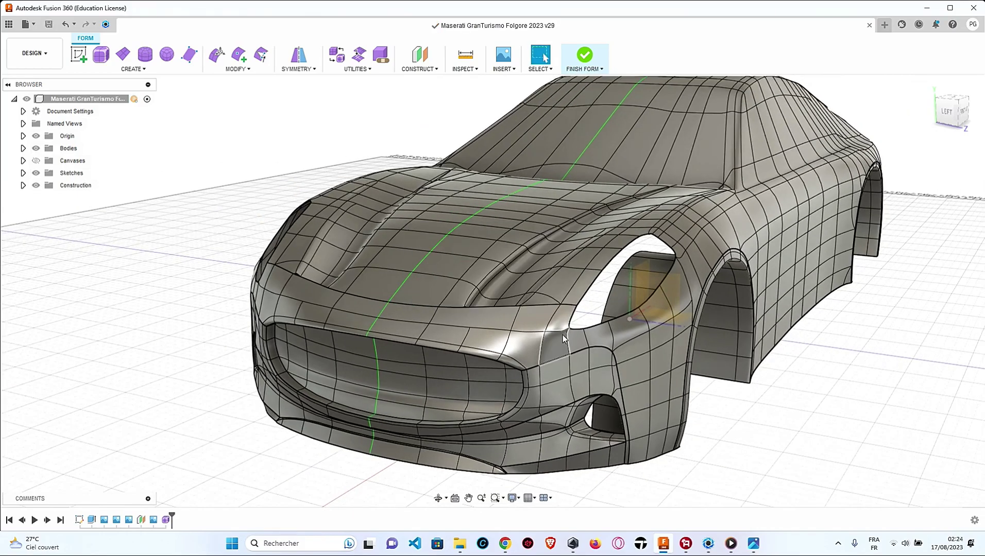
scroll(481, 342, up, 1)
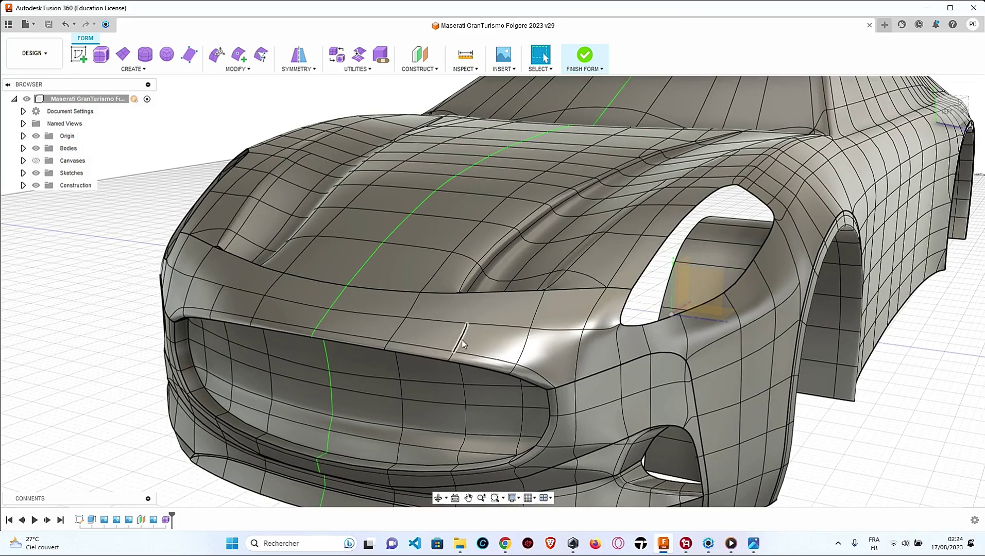
scroll(517, 332, down, 2)
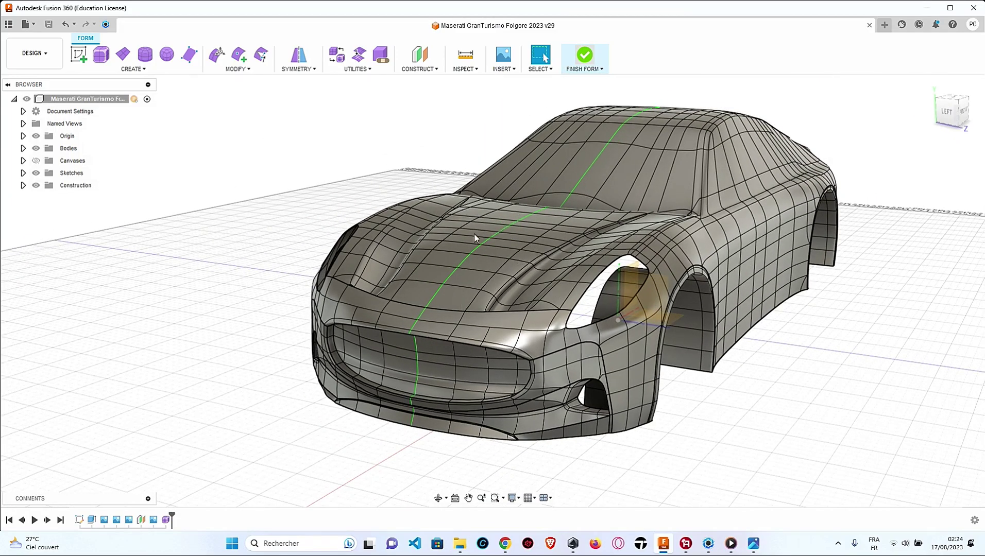
key(Return)
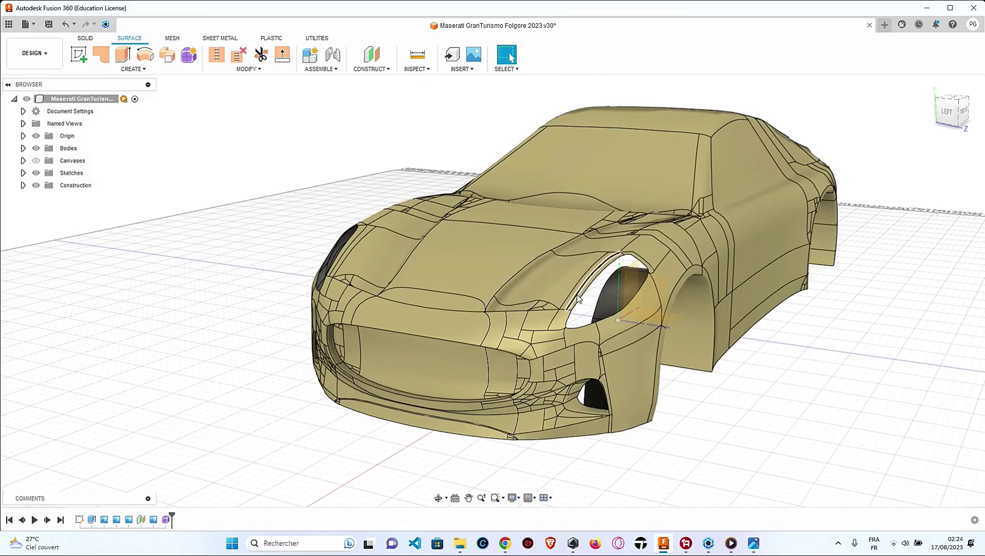
Preview the car in Shaded style, restore Shaded with Visible Edges, then switch to KeyShot.
click(515, 498)
mouse_move(534, 433)
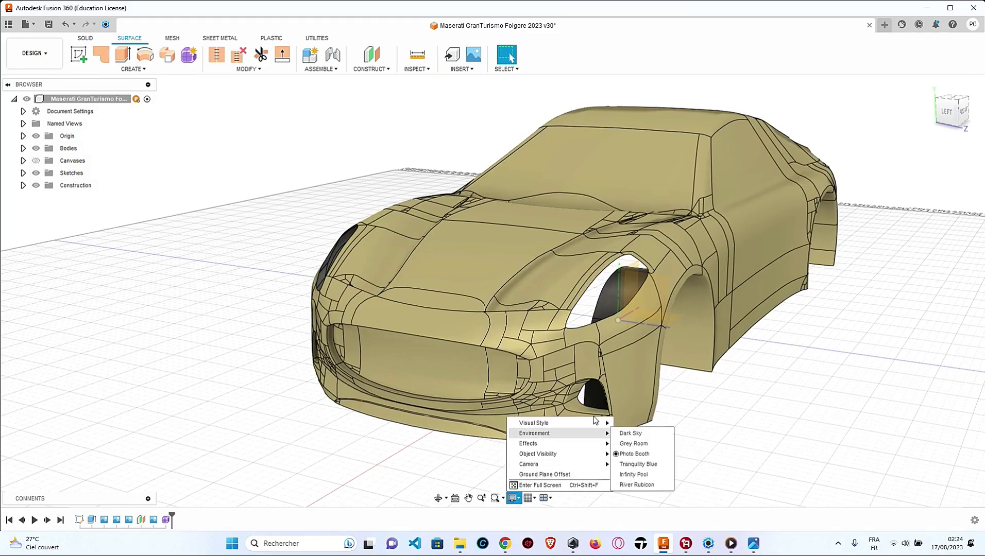
click(629, 423)
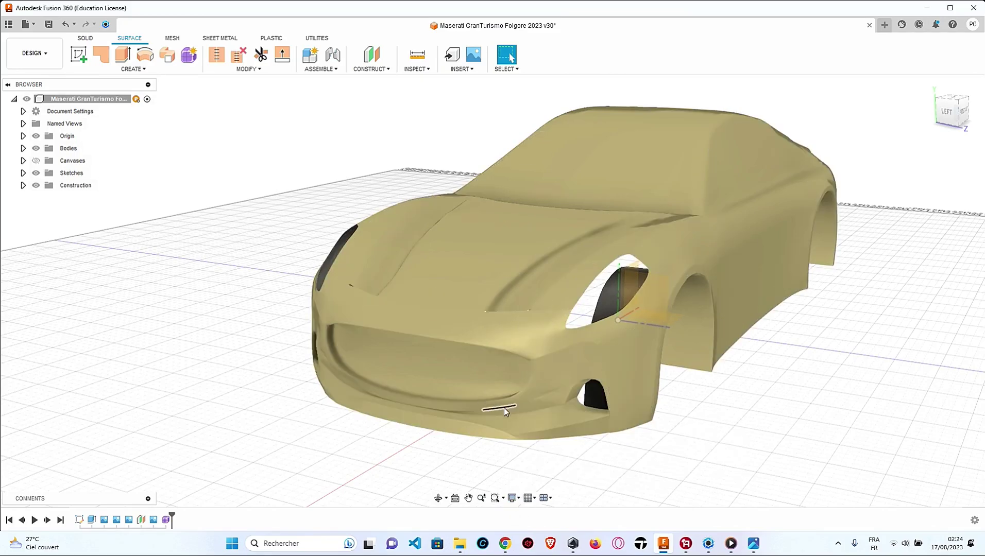
click(513, 498)
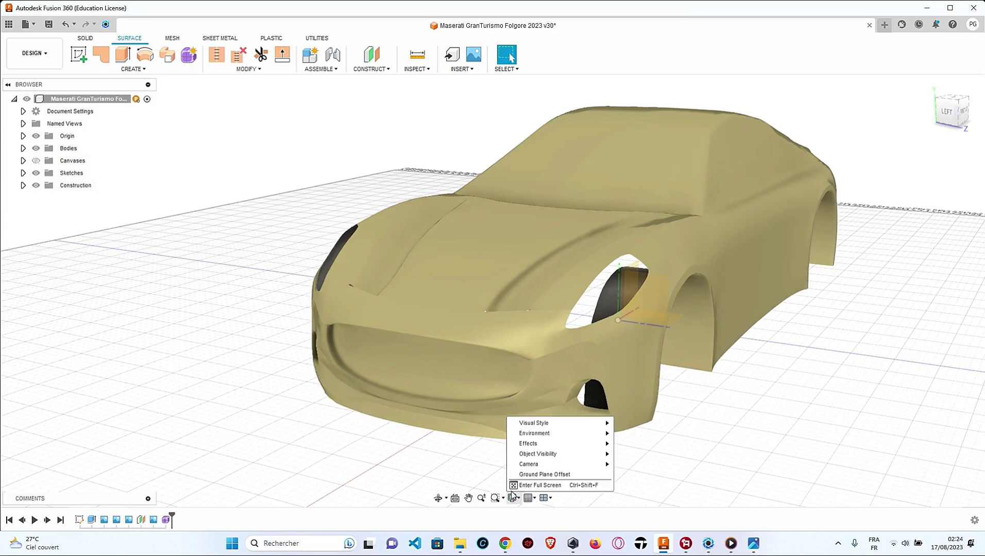
click(631, 432)
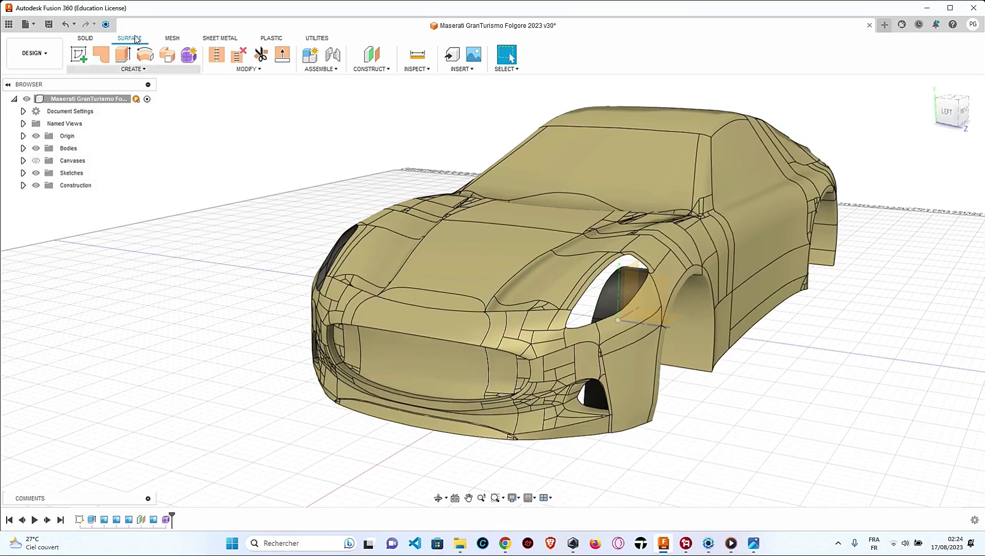
click(708, 543)
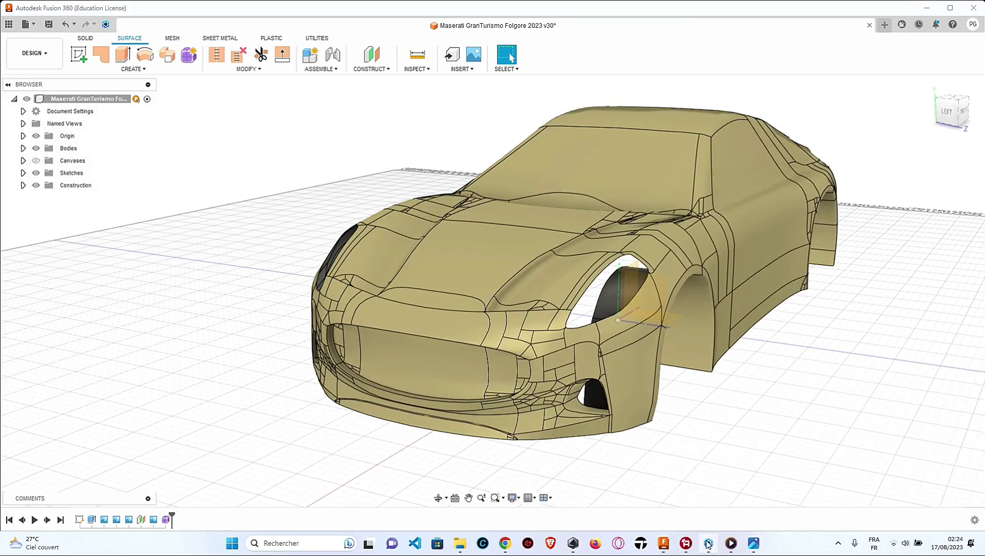
scroll(581, 304, down, 5)
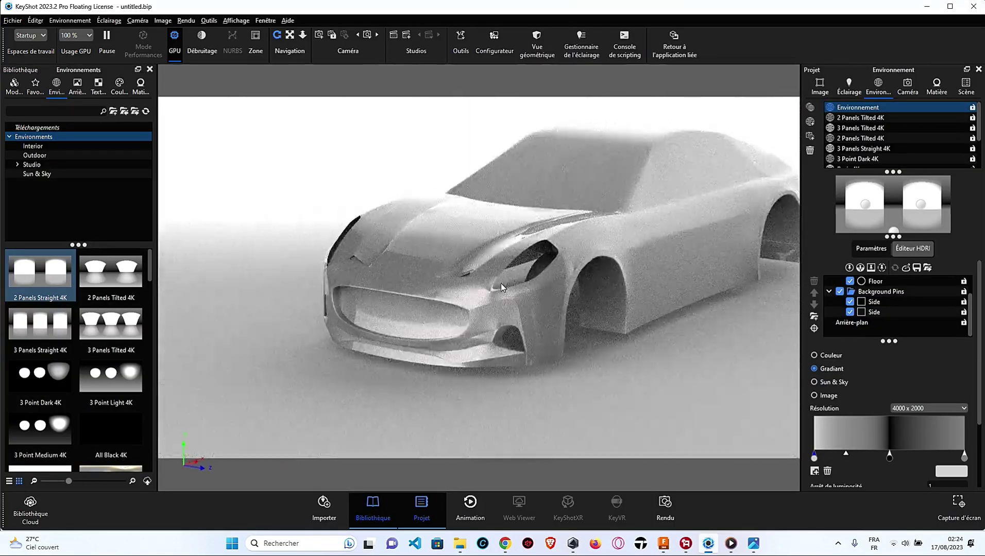
scroll(501, 287, up, 2)
scroll(484, 292, up, 2)
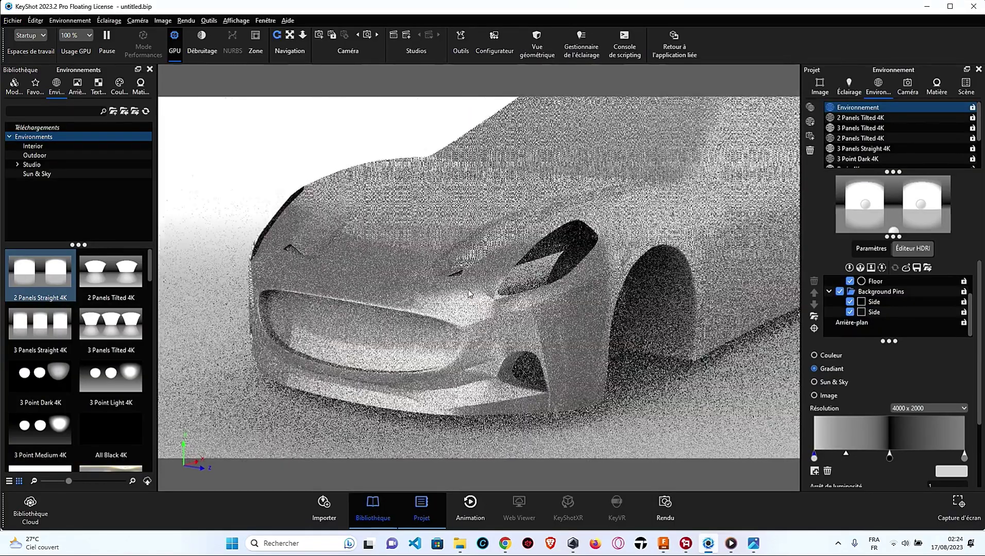
scroll(464, 297, up, 2)
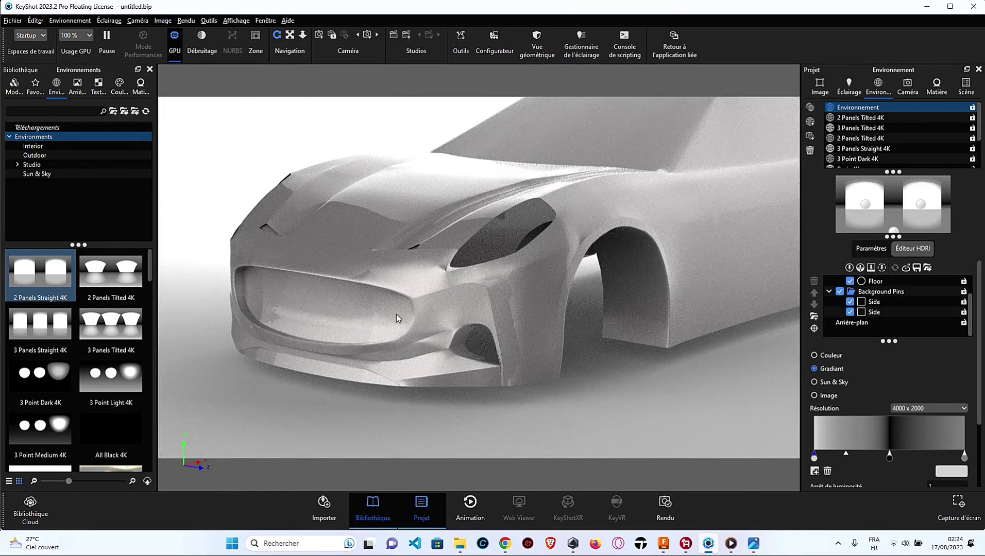
drag(131, 293, 313, 295)
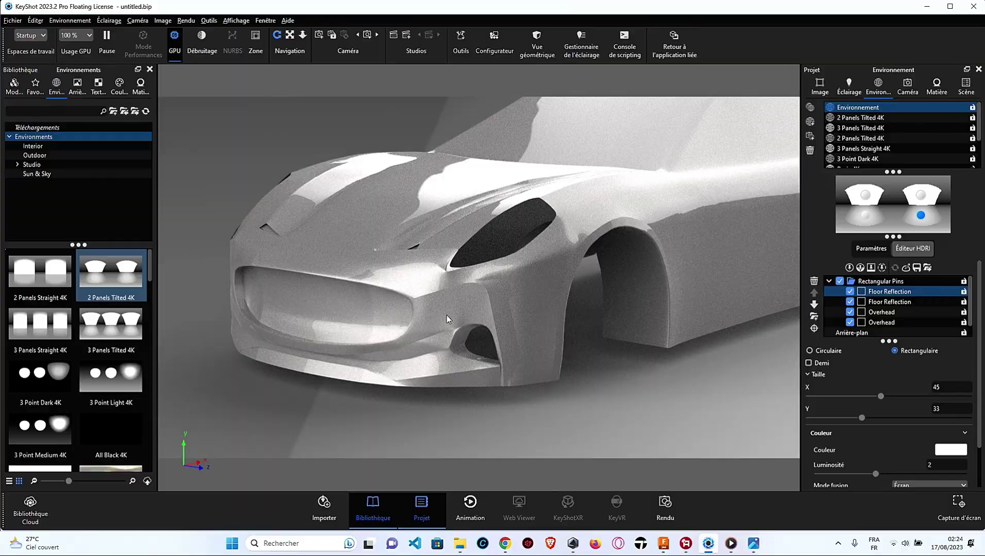
drag(446, 318, 530, 304)
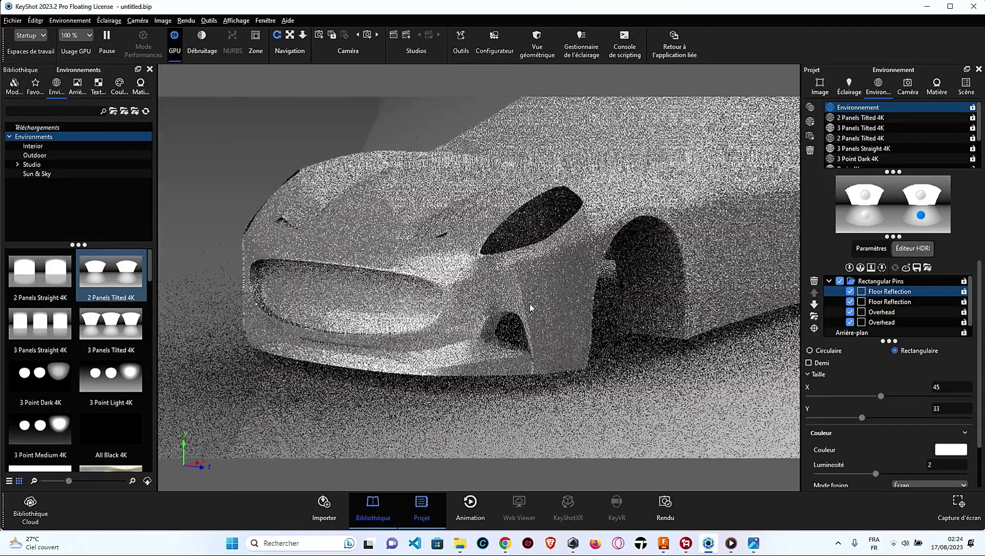
scroll(553, 304, up, 3)
scroll(517, 332, down, 3)
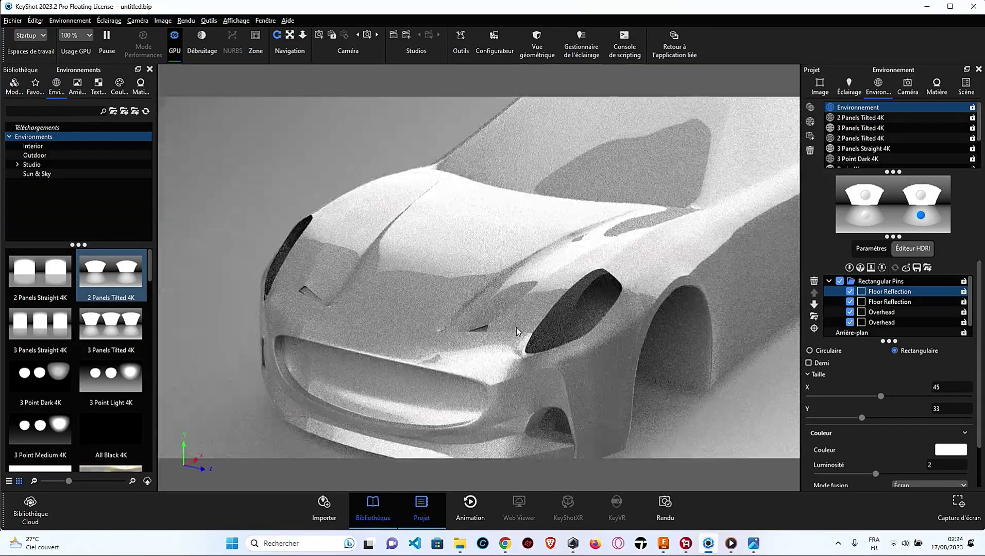
mouse_move(517, 331)
mouse_down()
mouse_move(440, 334)
mouse_move(392, 315)
mouse_move(438, 266)
mouse_up()
scroll(440, 334, up, 3)
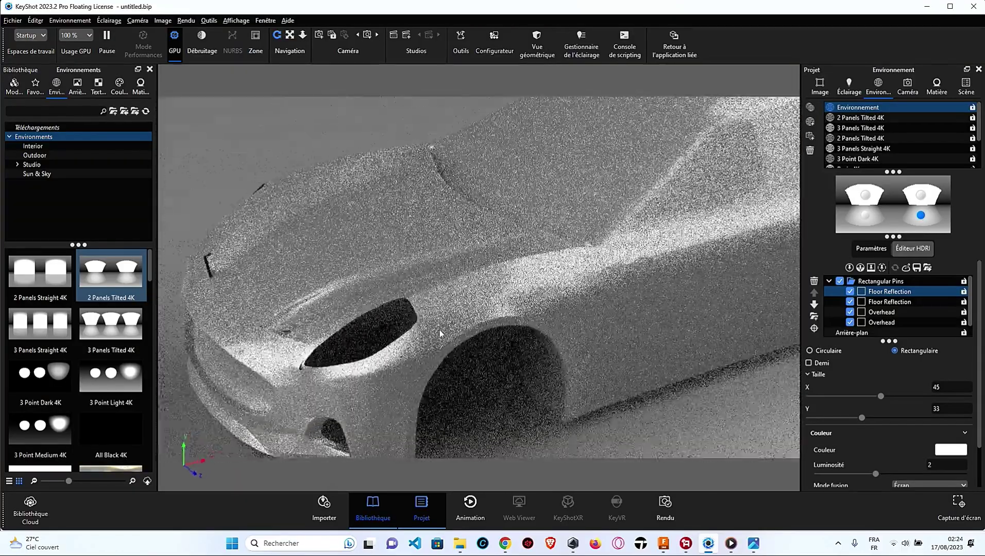
scroll(392, 314, up, 3)
scroll(466, 268, up, 2)
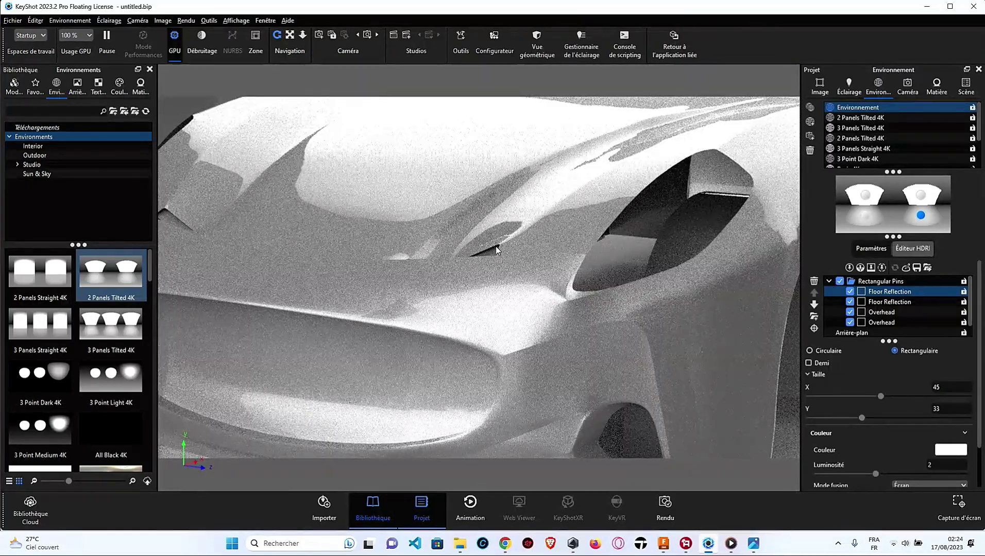
click(664, 544)
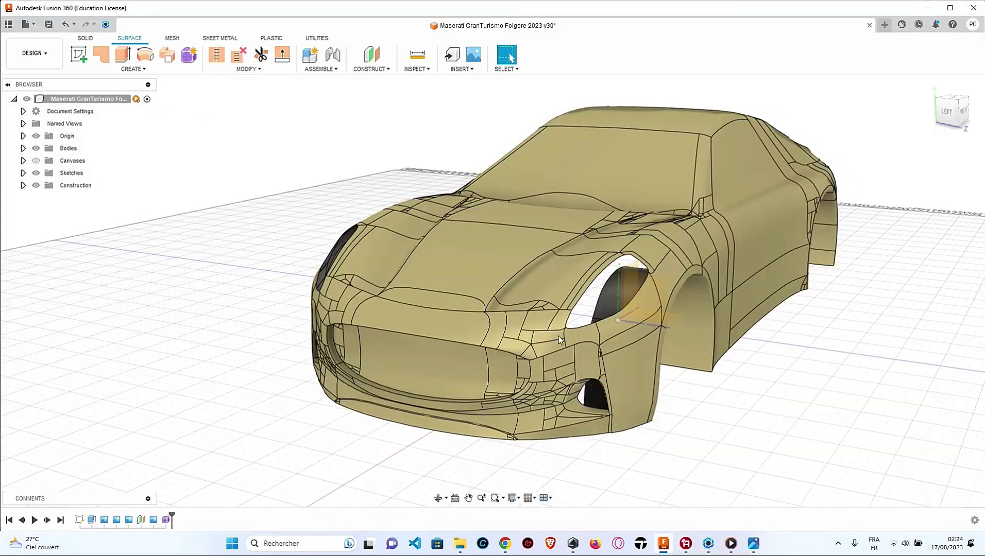
scroll(616, 356, up, 3)
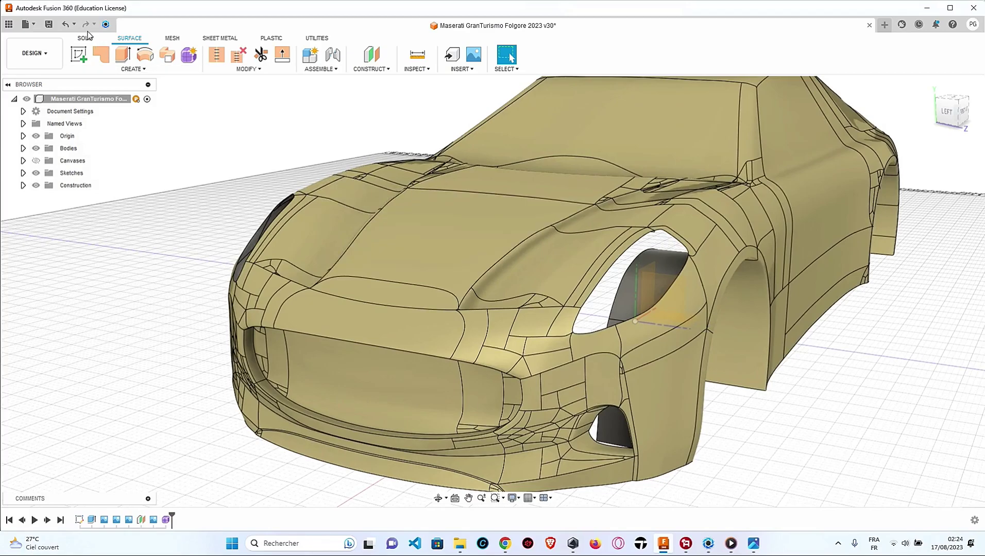
mouse_move(685, 544)
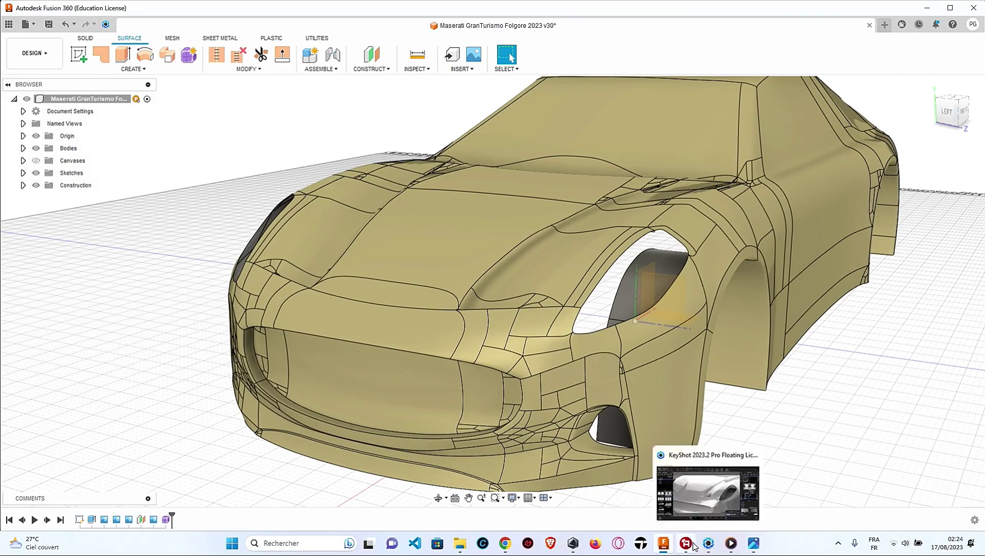
click(708, 545)
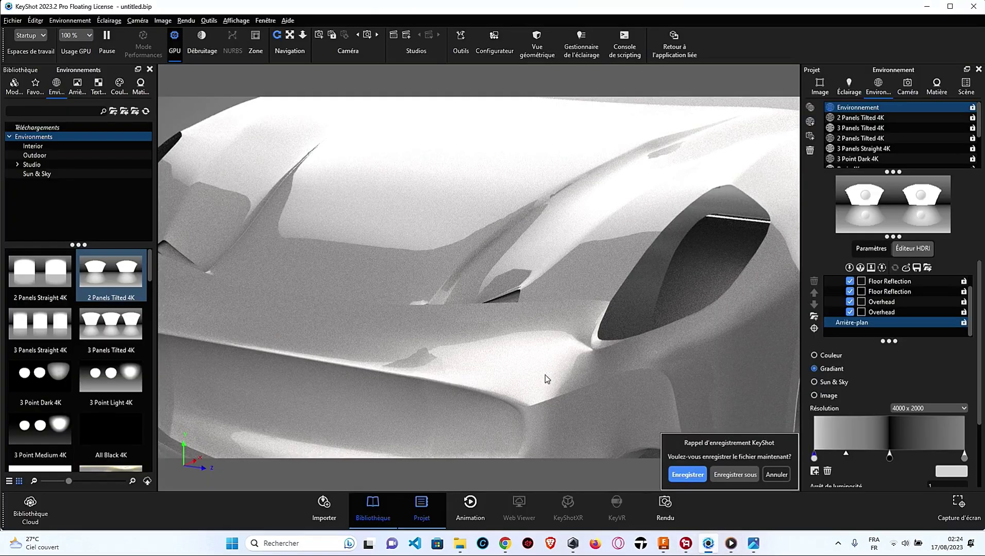
scroll(546, 307, up, 2)
scroll(505, 216, up, 2)
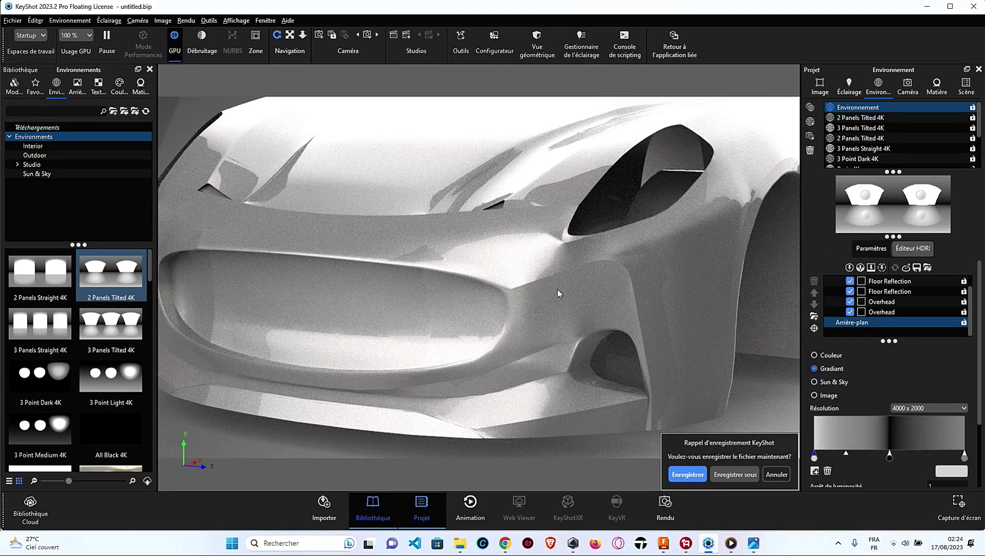
click(663, 543)
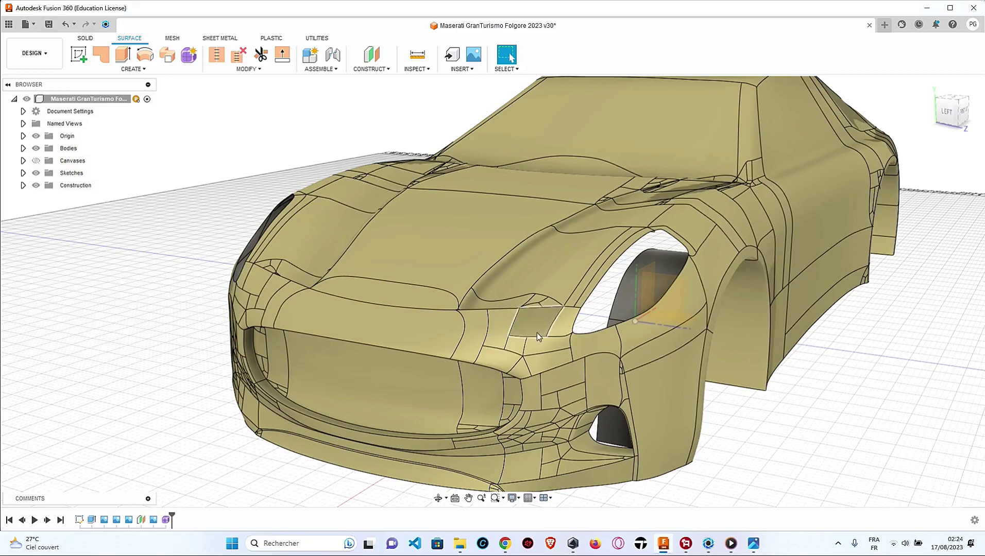
Save the Maserati design as v30, then start a new empty scene in KeyShot.
mouse_move(538, 337)
shift+middle_down()
mouse_move(267, 285)
mouse_move(284, 267)
mouse_move(276, 234)
shift+middle_up()
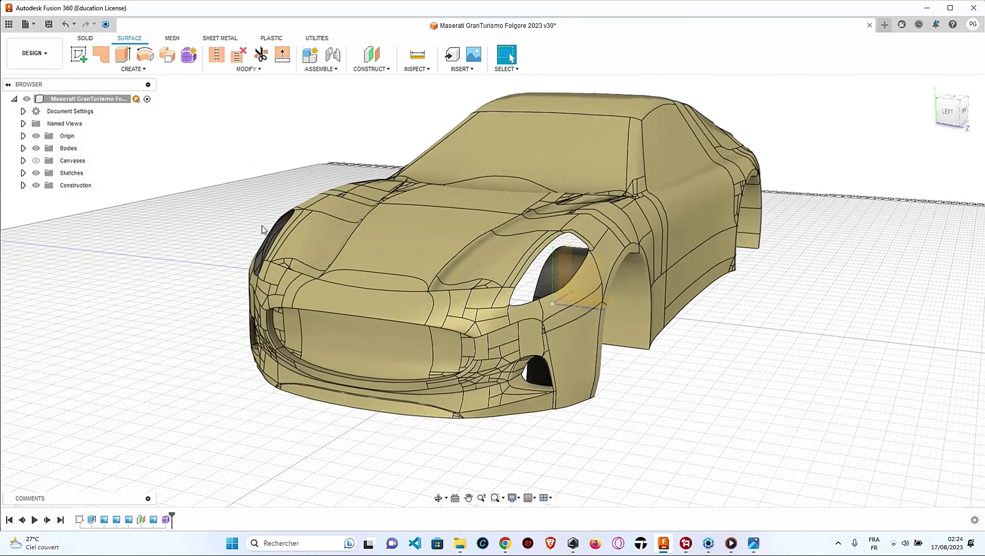
key(ctrl+s)
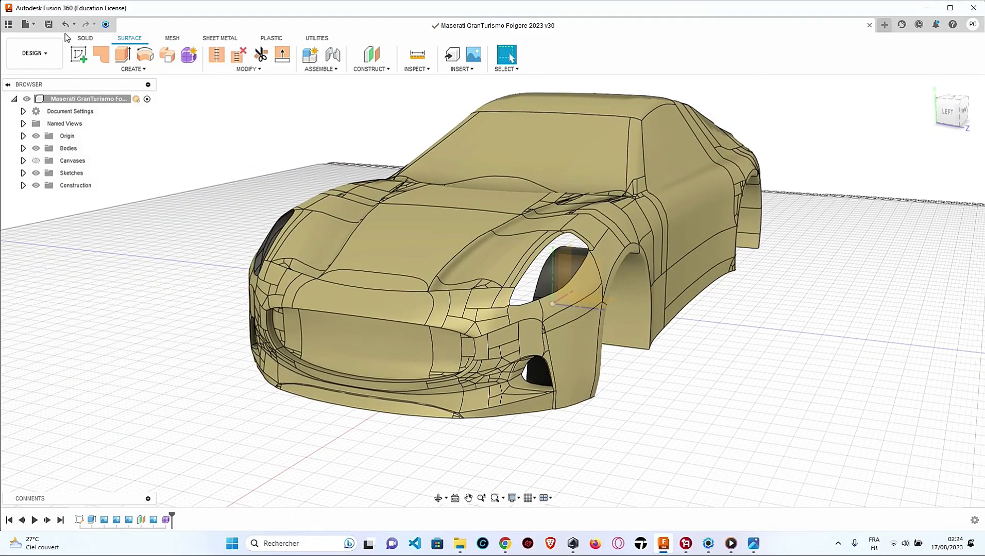
click(733, 545)
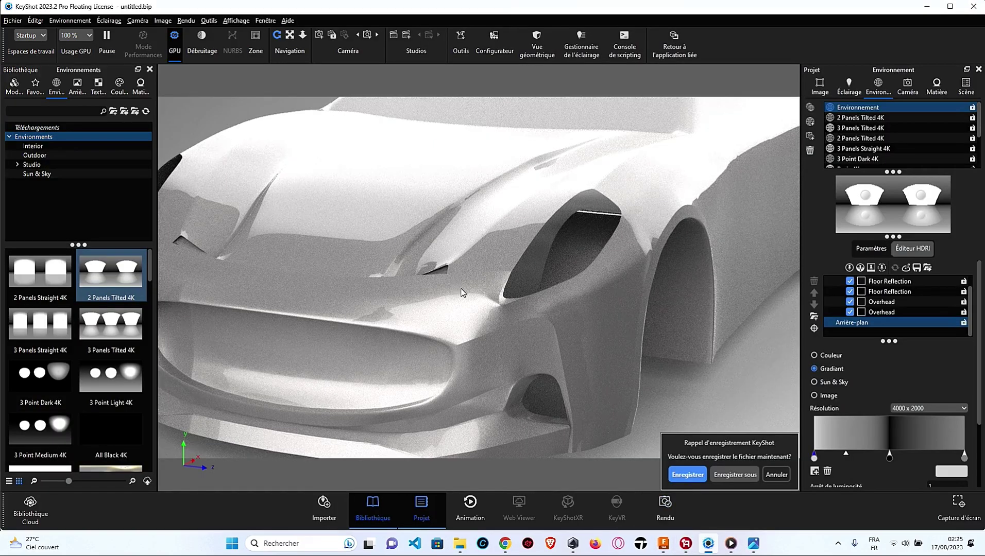
scroll(461, 292, up, 2)
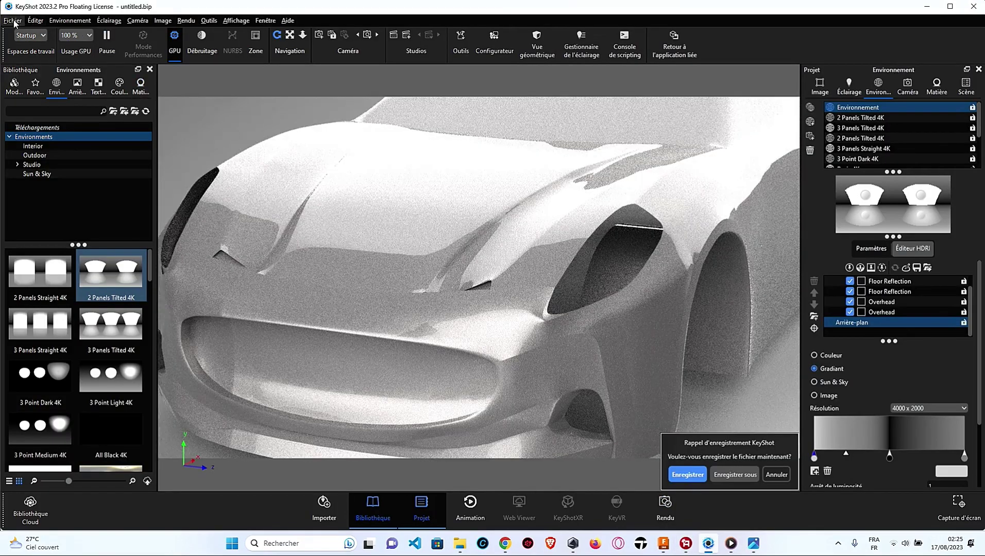
click(13, 21)
click(489, 271)
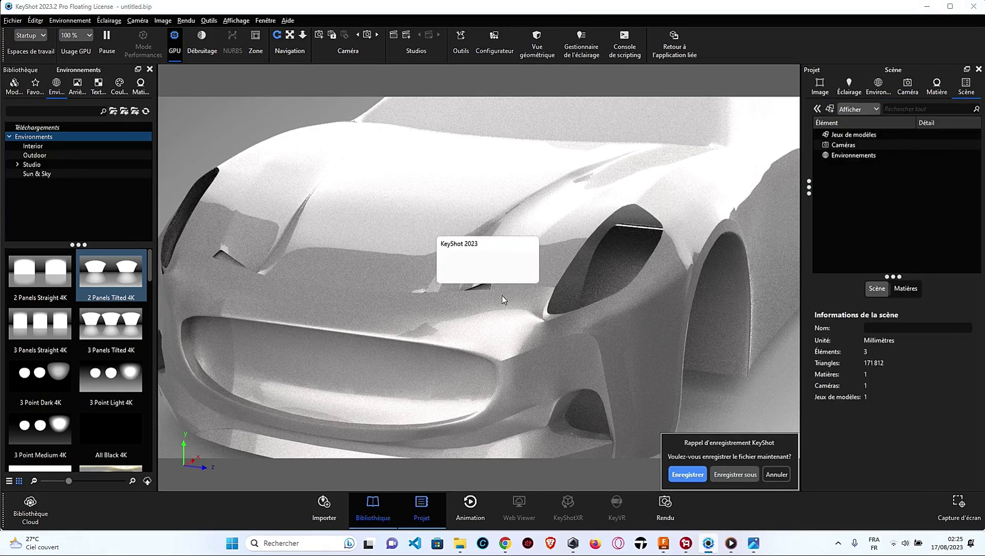
Back in Fusion 360, push the car body to KeyShot through the render link.
key(alt+Tab)
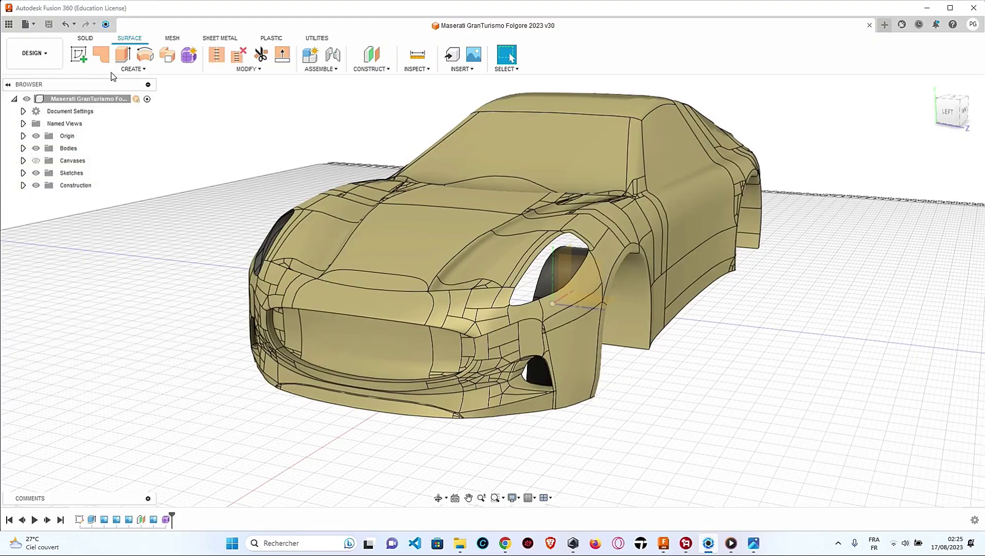
click(105, 24)
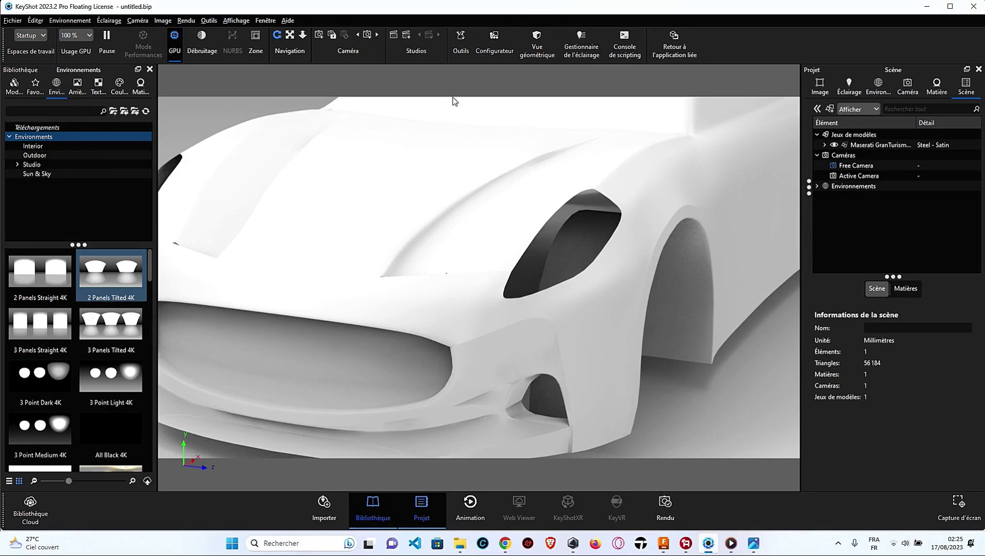
Orbit to a frontal view and light the scene with the 2 Panels Tilted 4K environment.
drag(453, 100, 525, 242)
scroll(524, 246, down, 5)
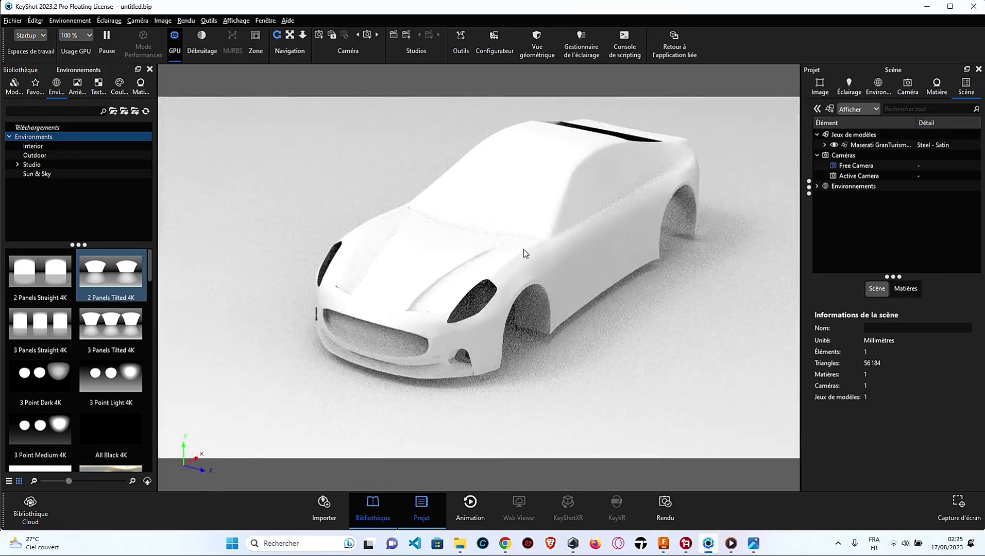
scroll(489, 230, up, 2)
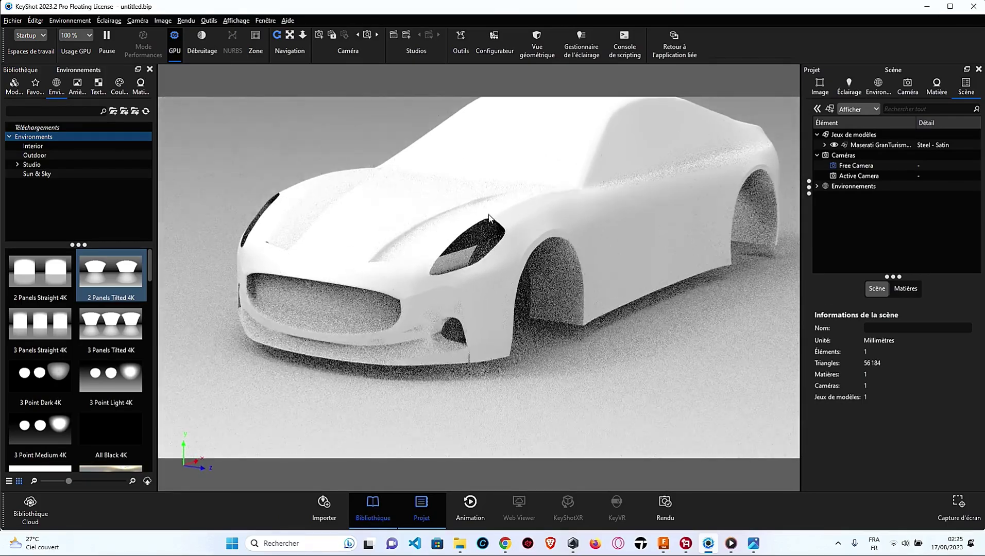
mouse_move(487, 224)
mouse_down()
mouse_move(413, 240)
mouse_move(618, 231)
mouse_move(269, 267)
mouse_up()
scroll(413, 240, up, 3)
drag(111, 325, 211, 276)
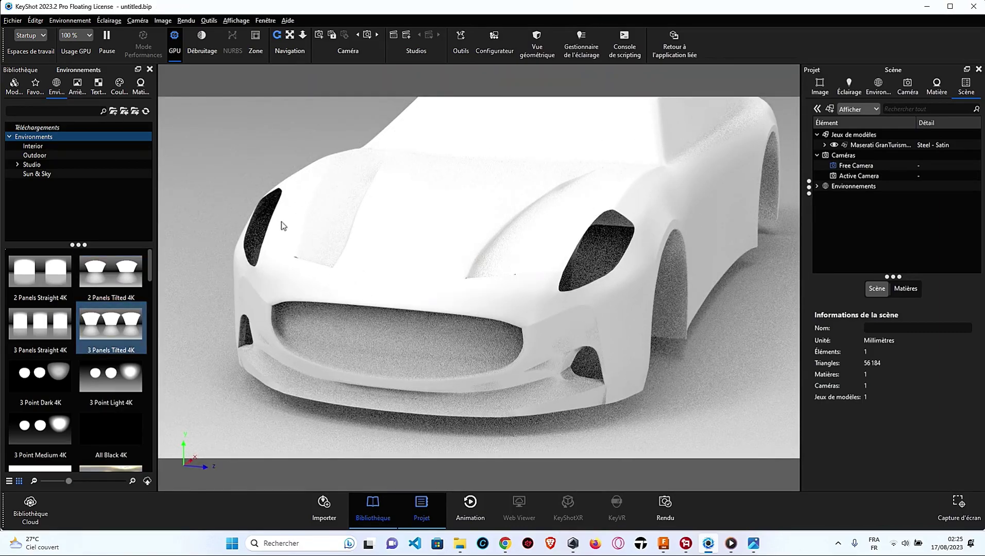
drag(111, 273, 269, 216)
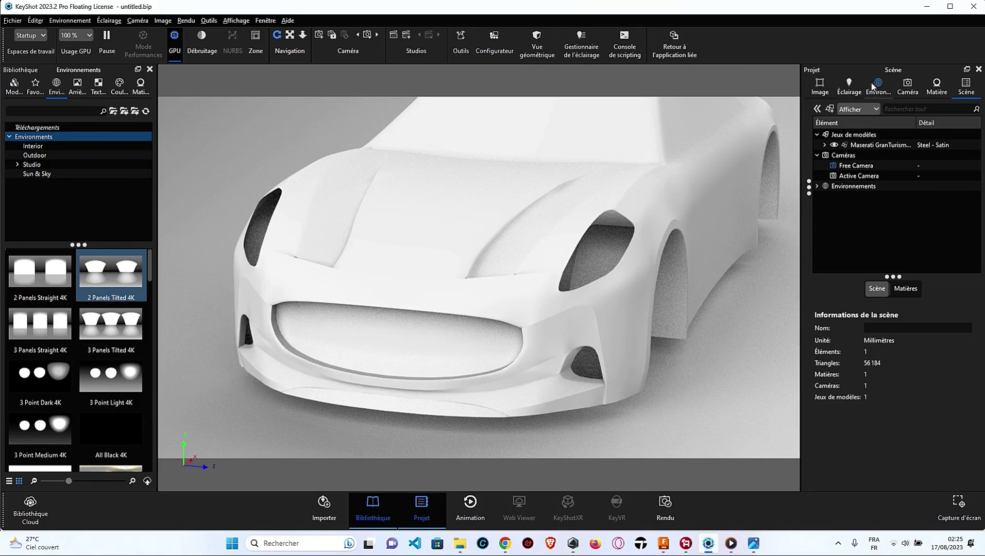
Try Photographique tone mapping, then in Basique enable Vignette at strength 0,607.
click(820, 86)
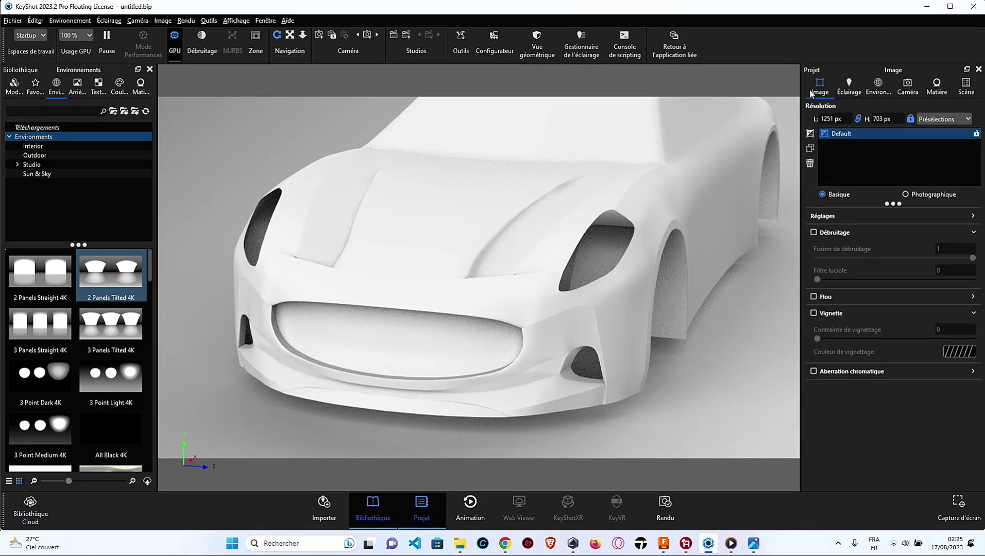
click(906, 194)
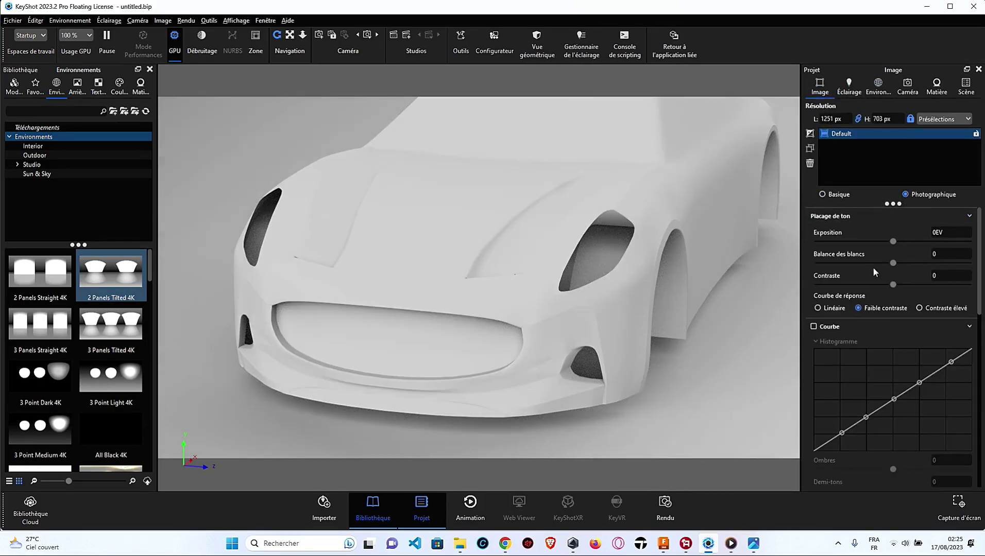
click(920, 308)
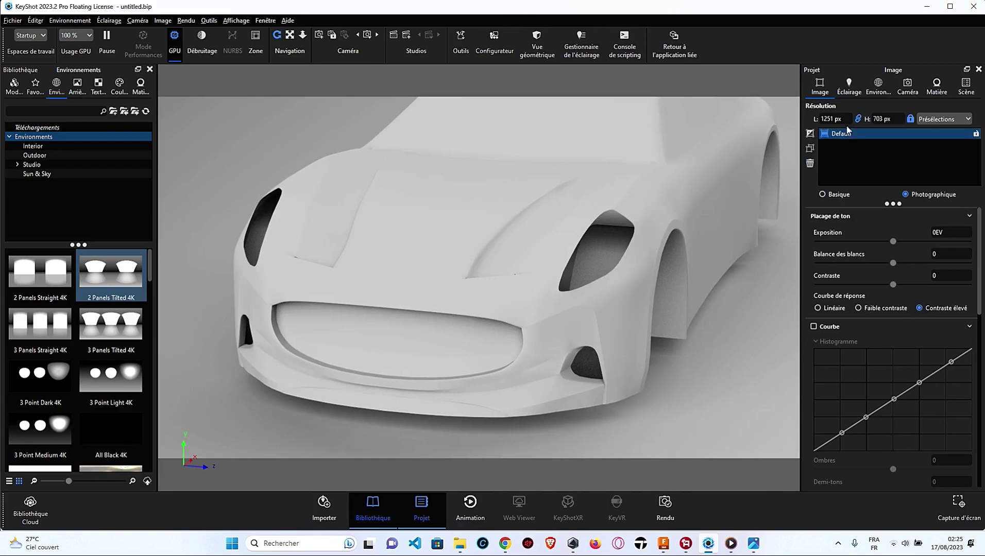
click(841, 198)
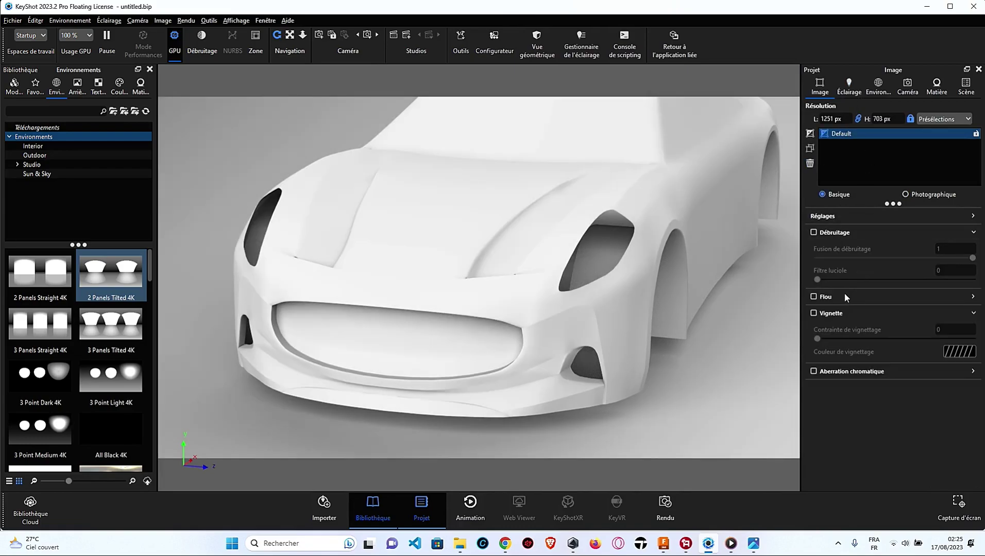
click(827, 314)
drag(822, 337, 905, 337)
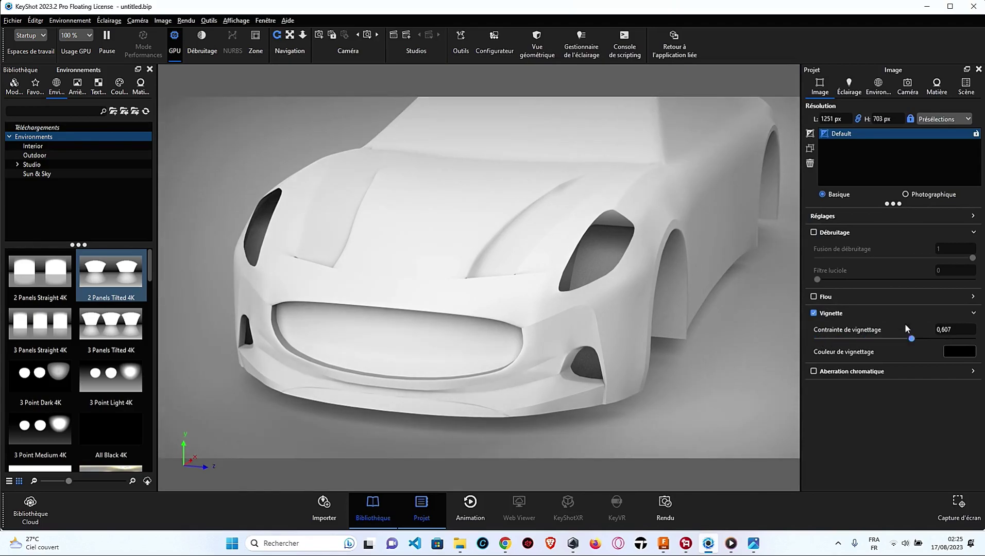
click(905, 194)
click(848, 83)
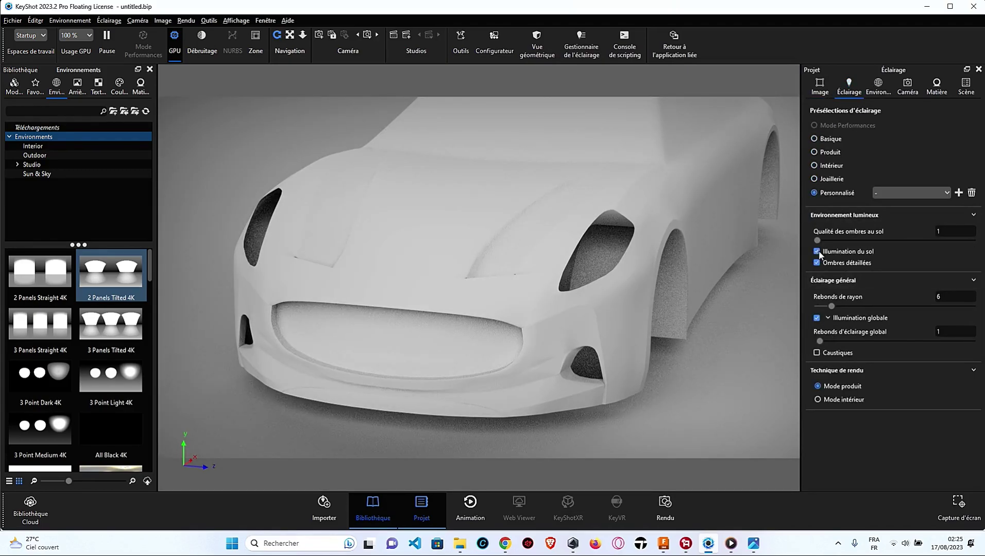
Raise the ground shadow quality to 1,224 in the lighting settings.
drag(816, 241, 825, 241)
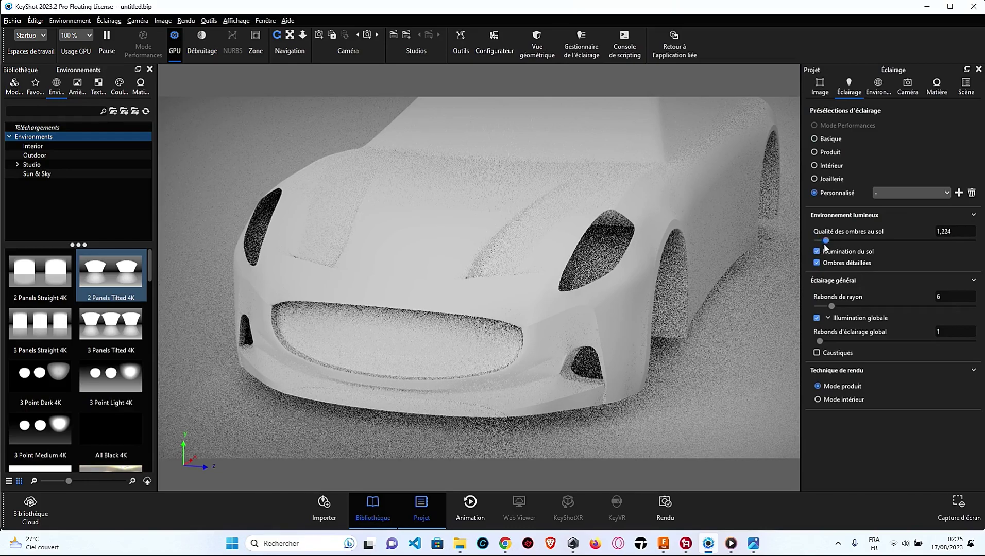
click(878, 88)
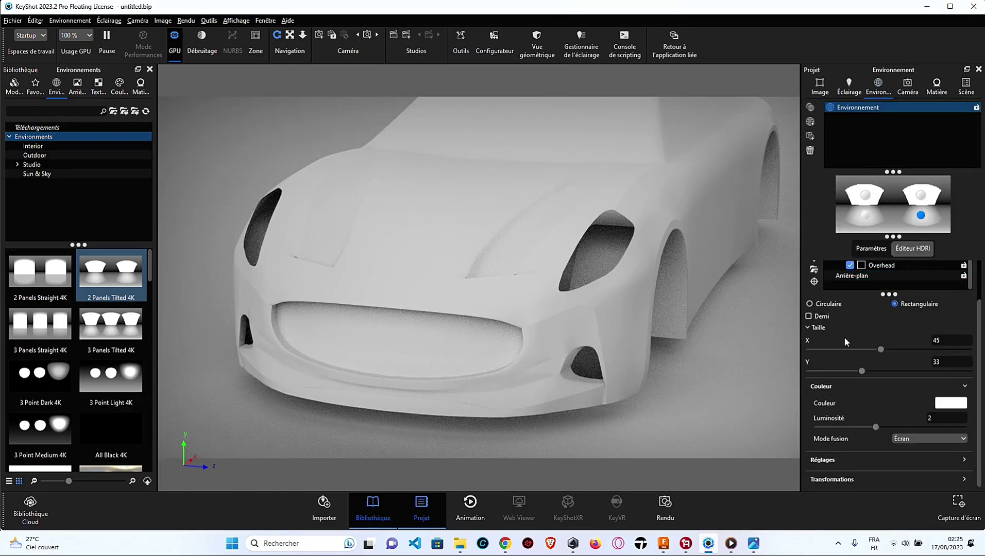
click(875, 248)
Enable ground occlusion, ground reflections and flat floor, with a plain colour background.
scroll(857, 361, down, 1)
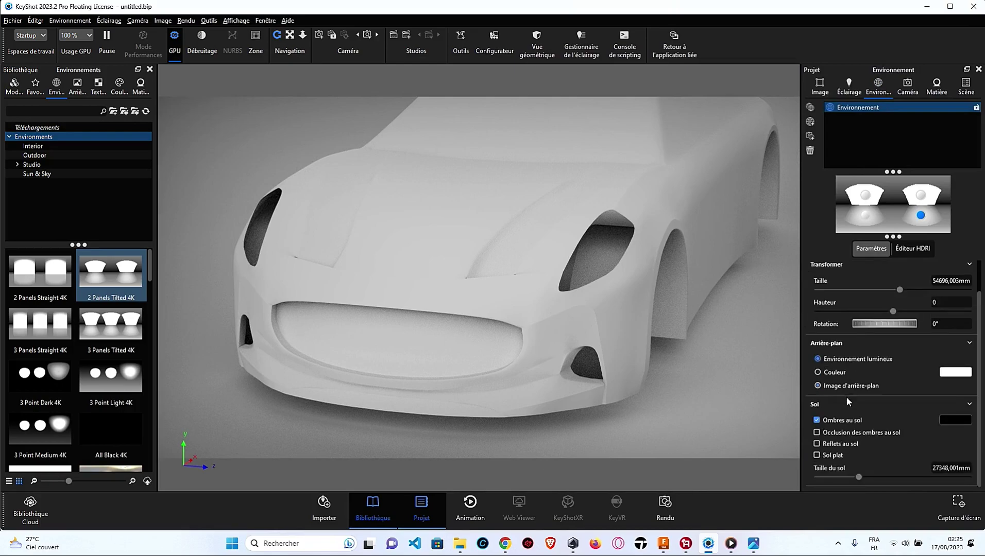
click(833, 435)
click(835, 444)
click(832, 455)
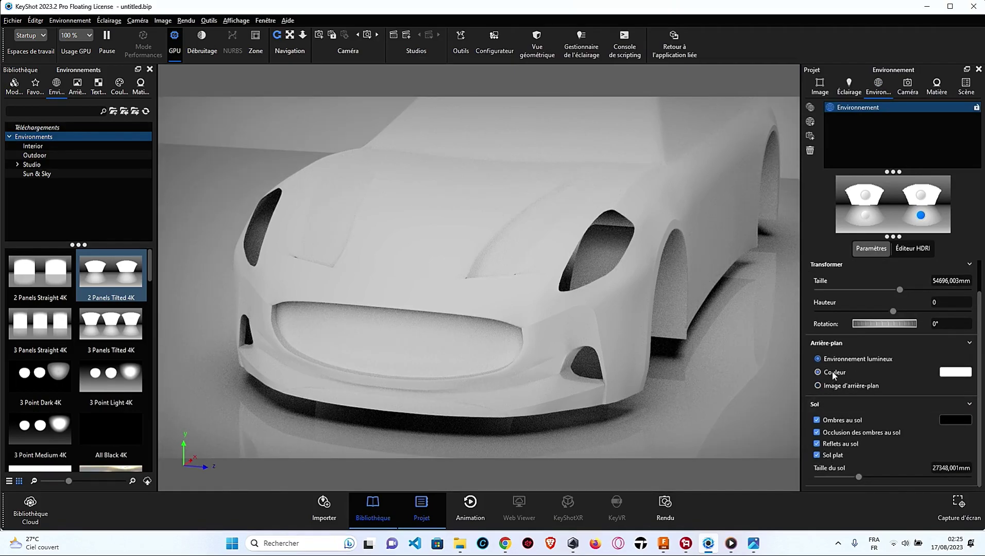
click(832, 371)
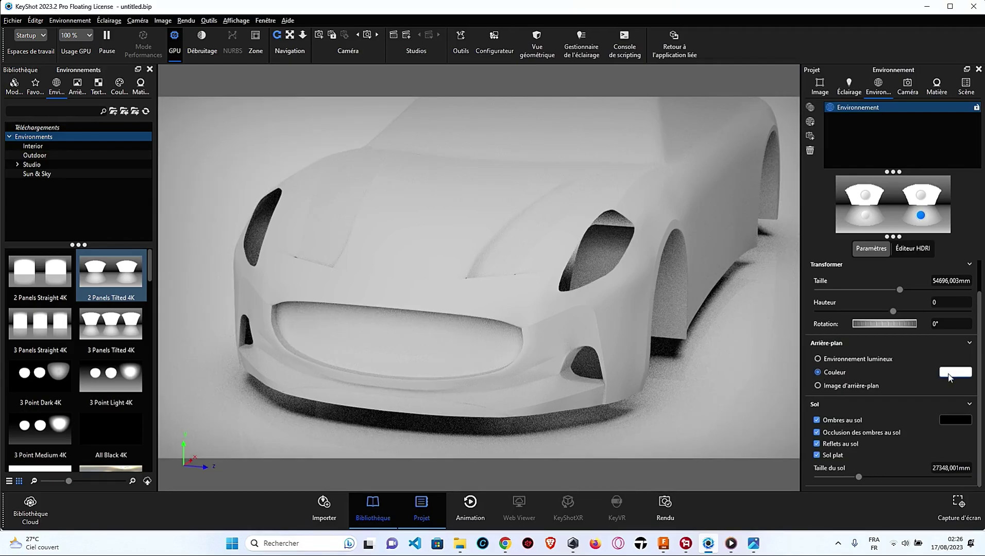
click(140, 85)
Paint the car glossy red Axalta and compare the three-quarter render with the reference photo.
drag(129, 276, 329, 257)
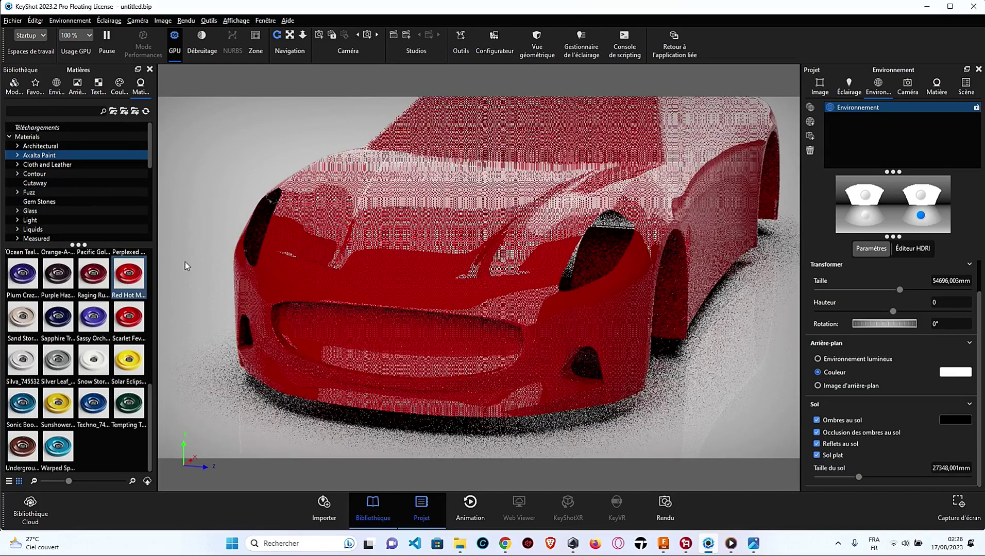
drag(494, 191, 661, 324)
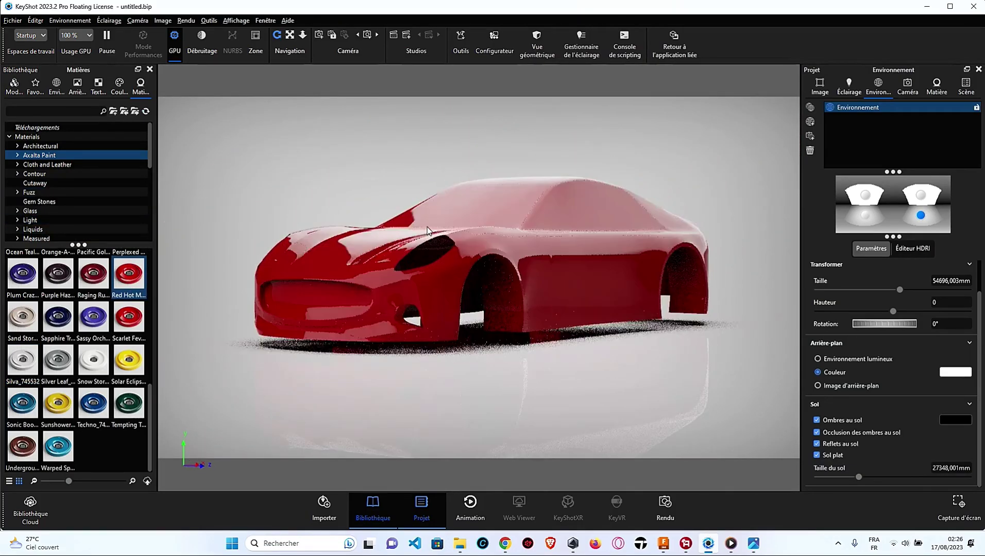
click(754, 548)
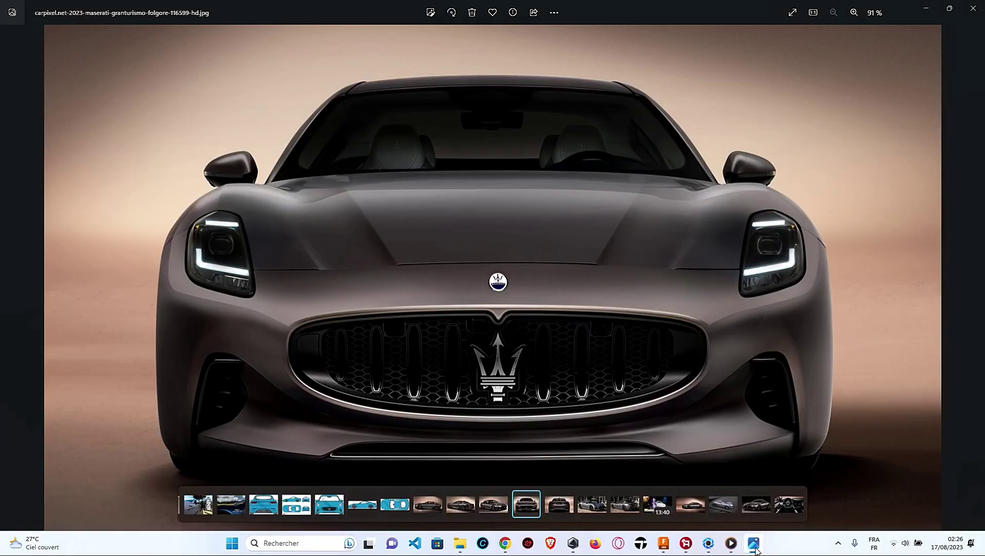
click(754, 547)
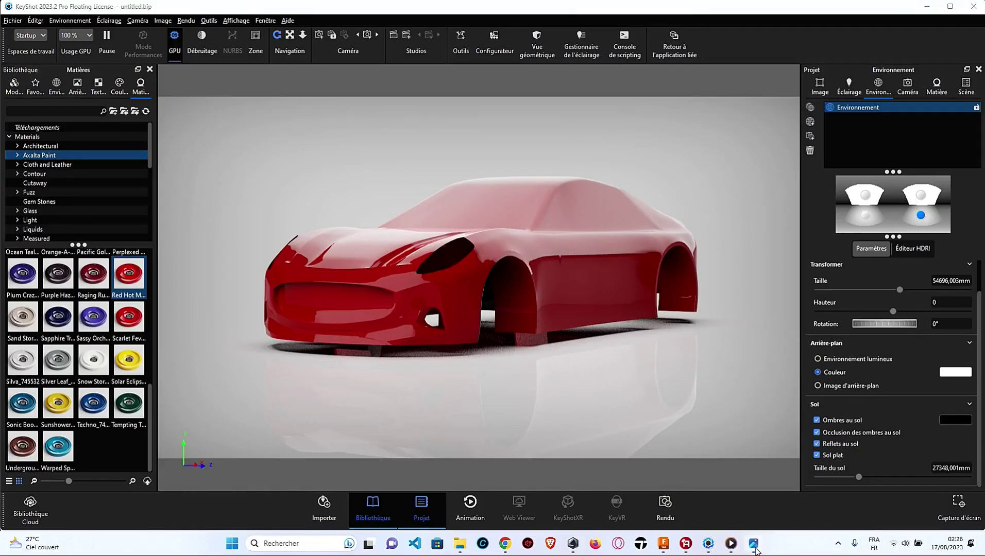
click(754, 547)
click(754, 548)
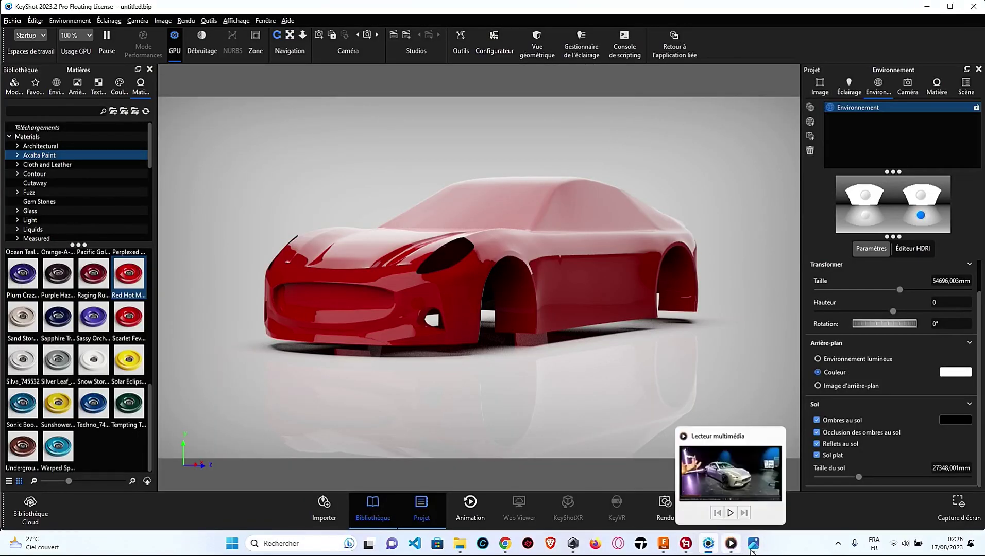
click(754, 547)
Pick the side-view reference photo and orbit the red car to match it.
click(463, 512)
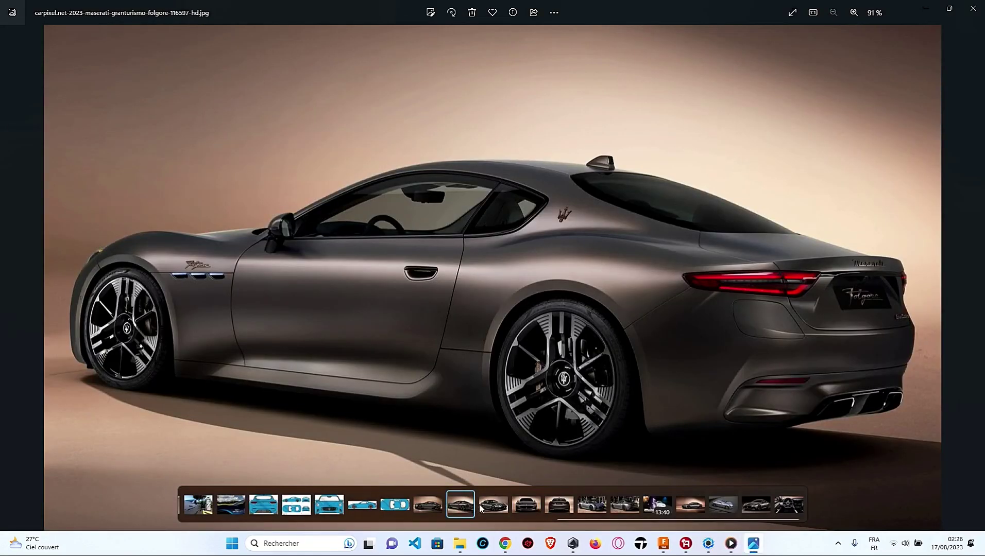
click(439, 512)
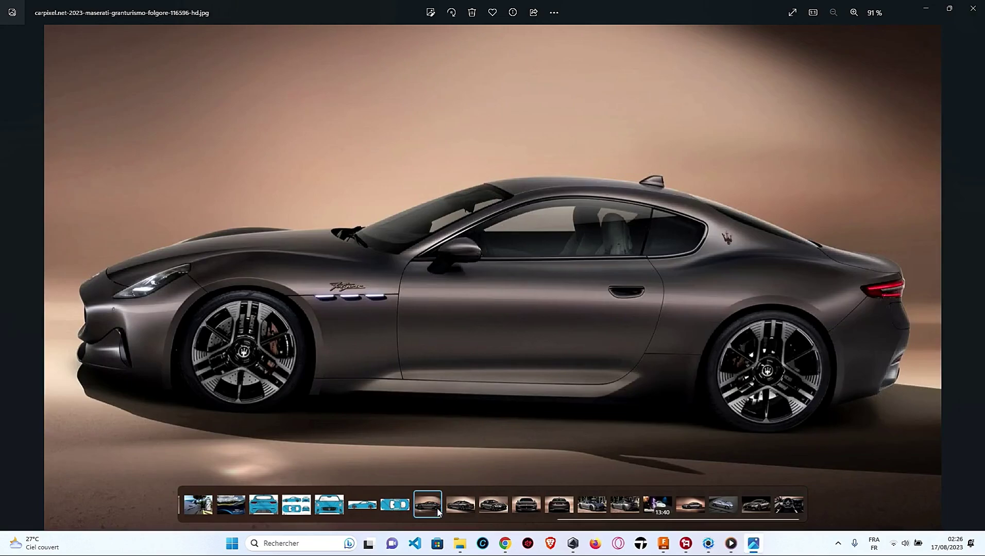
click(754, 545)
drag(374, 316, 656, 435)
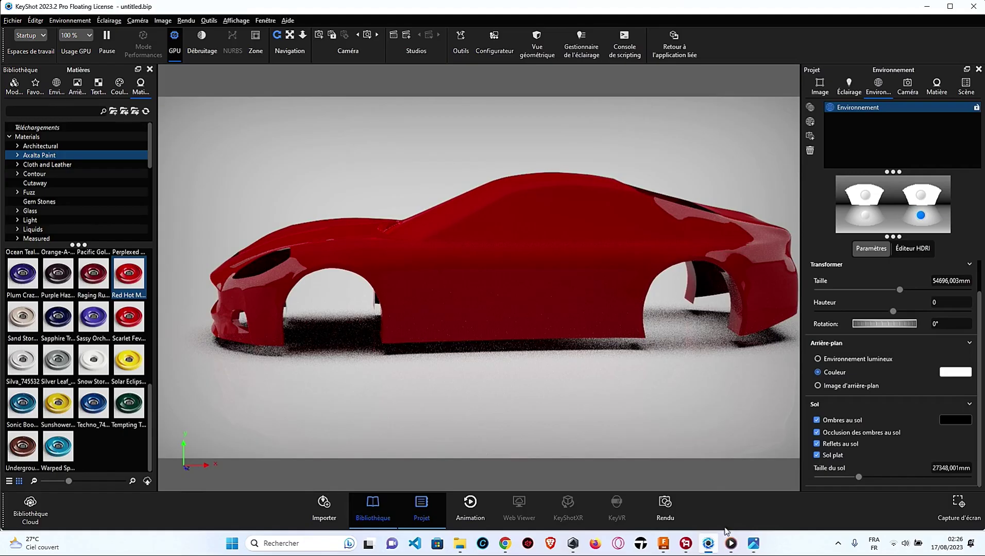
click(753, 545)
click(753, 544)
click(753, 544)
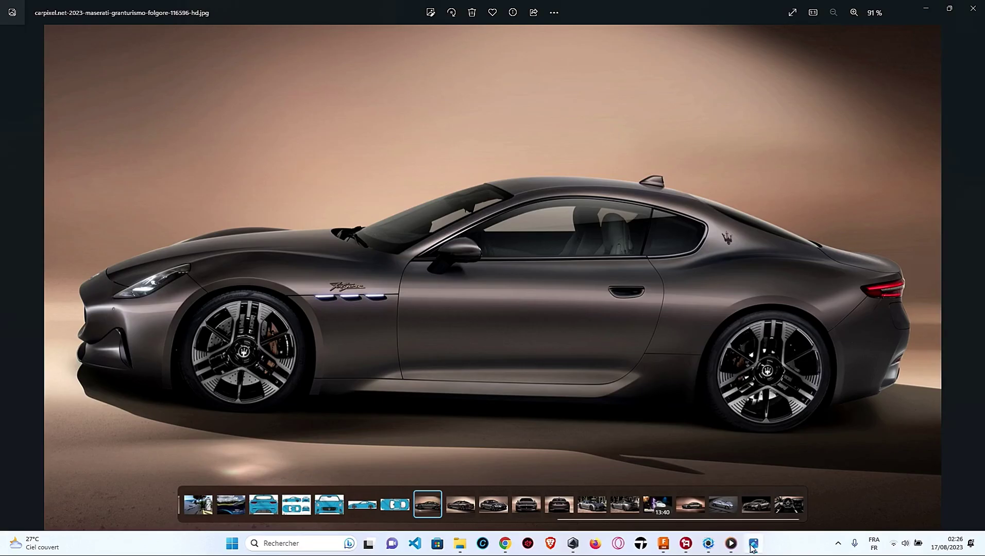
click(753, 546)
click(753, 546)
click(753, 546)
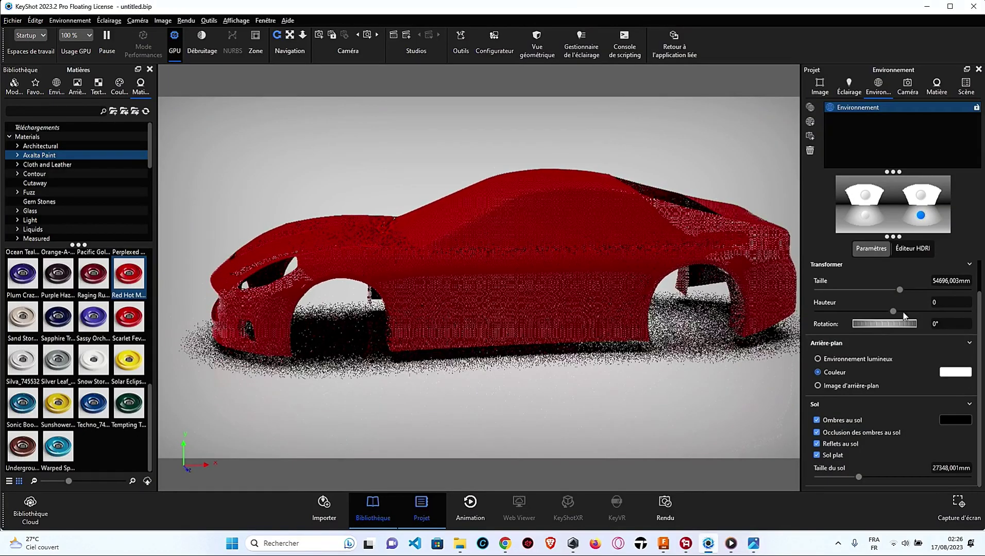
Adjust the camera focal length to 140,525 mm, narrowing the field of view to 14,599°.
click(908, 85)
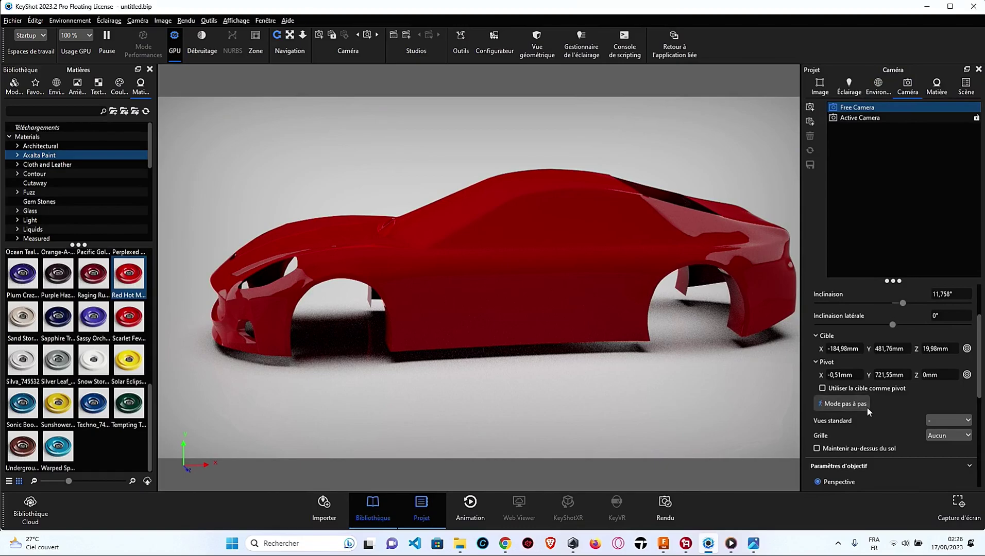
scroll(867, 407, down, 3)
scroll(868, 413, down, 2)
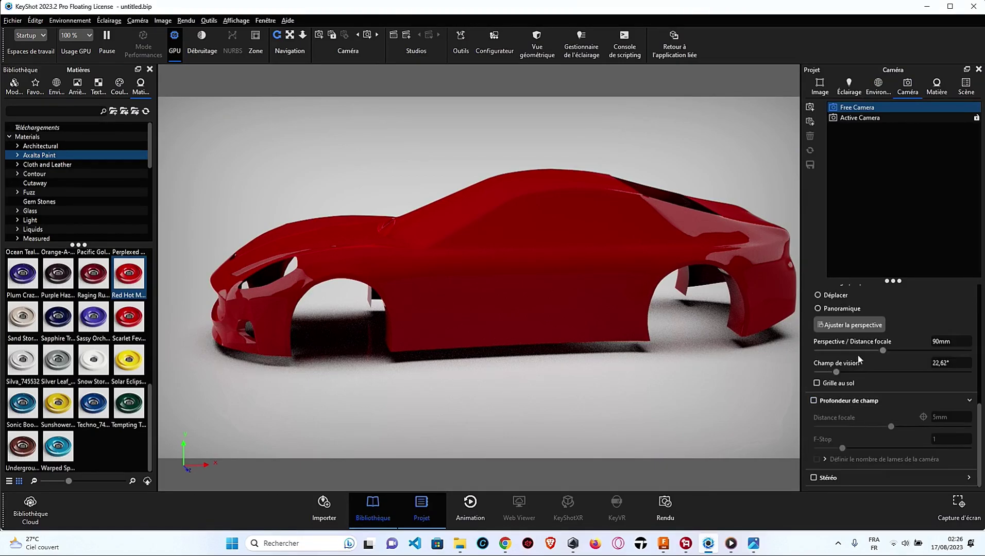
drag(883, 350, 844, 351)
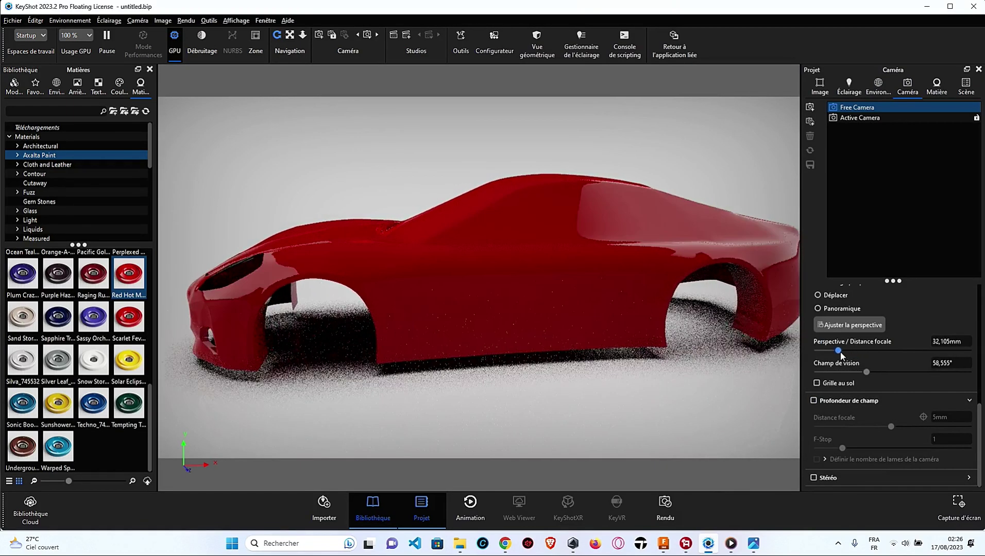
click(756, 545)
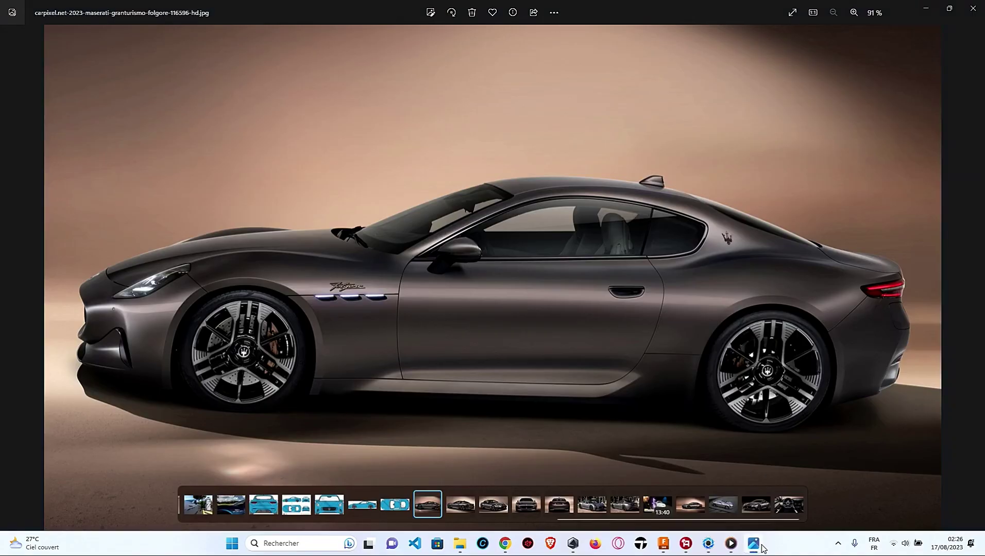
click(762, 547)
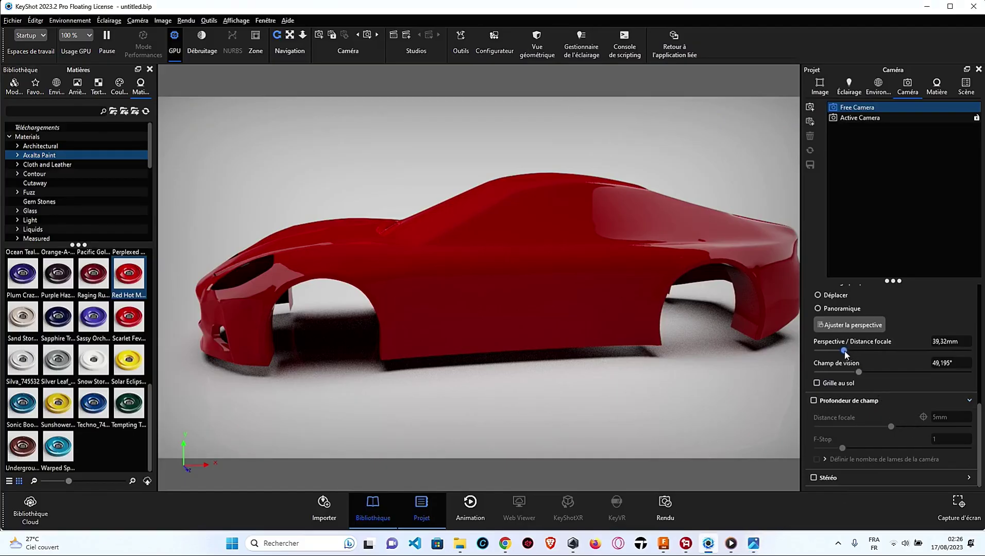
mouse_move(849, 349)
mouse_down()
mouse_move(925, 352)
mouse_move(827, 356)
mouse_move(841, 351)
mouse_up()
mouse_move(607, 289)
mouse_down()
mouse_move(528, 301)
mouse_move(443, 278)
mouse_move(656, 275)
mouse_up()
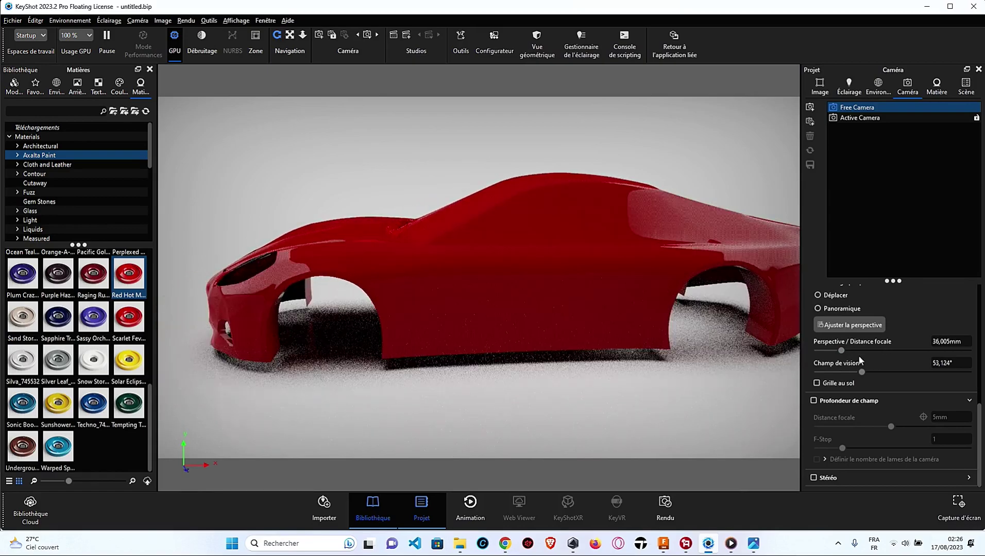
mouse_move(841, 350)
mouse_down()
mouse_move(968, 350)
mouse_move(922, 350)
mouse_up()
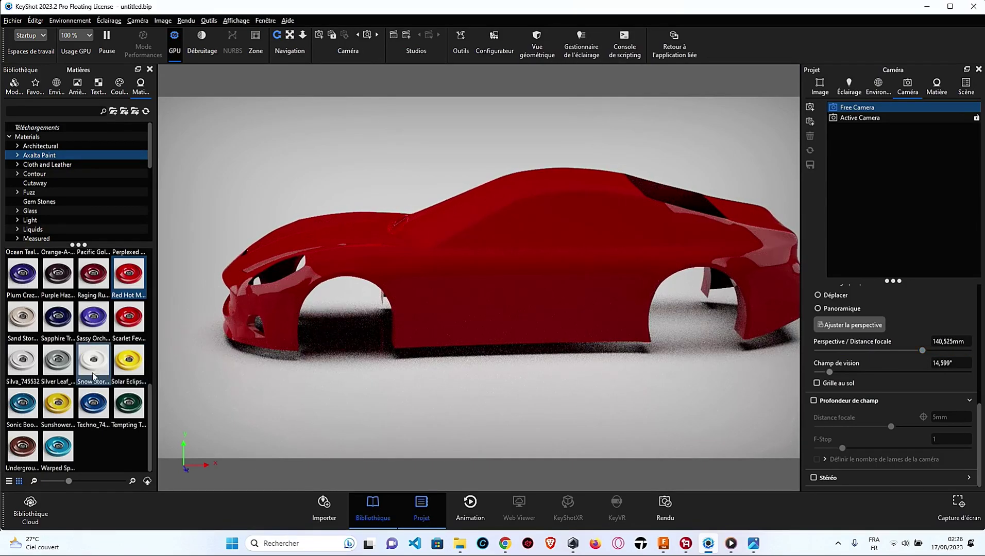
Apply the grey Silva material, then a yellow paint, to the Maserati body.
drag(32, 373, 435, 311)
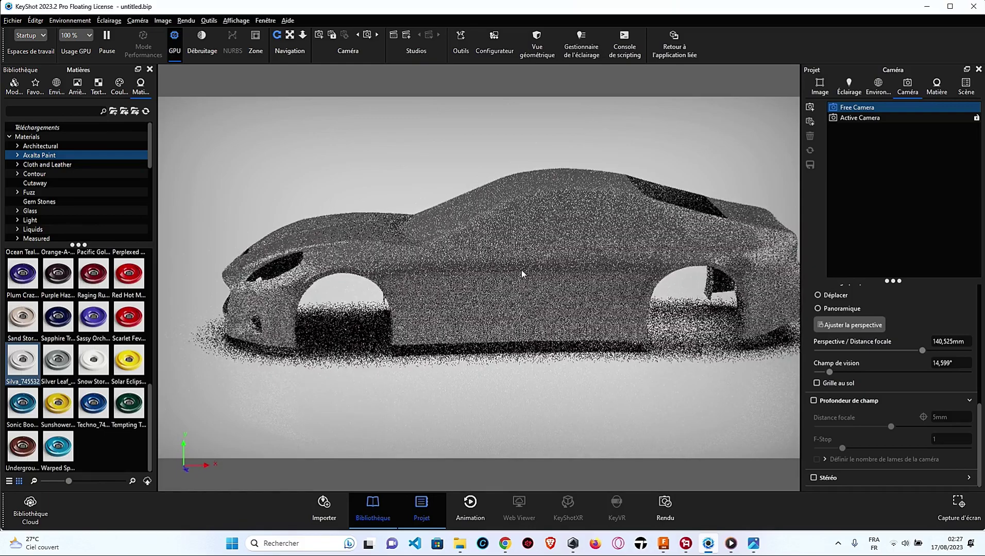
drag(528, 270, 535, 295)
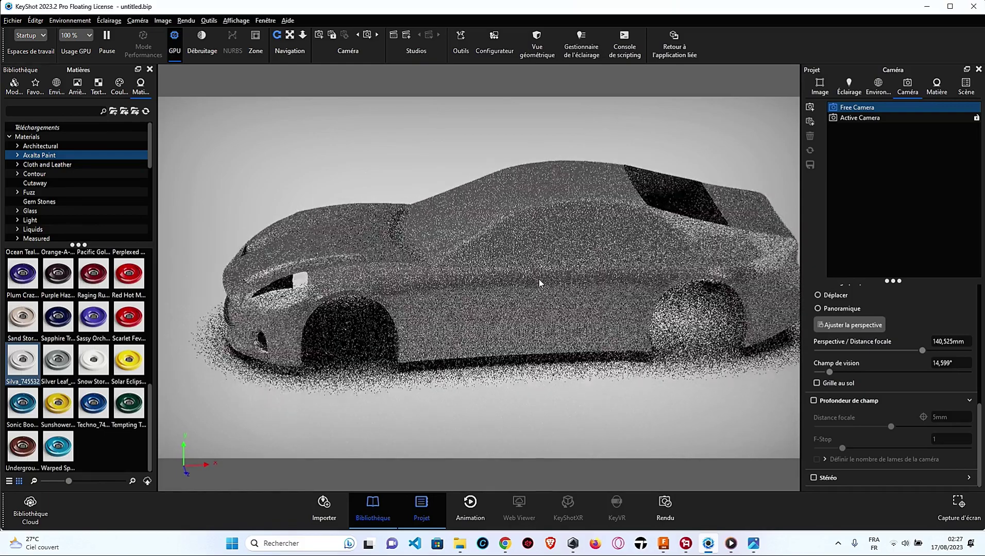
mouse_move(66, 450)
mouse_down()
mouse_move(434, 255)
mouse_move(322, 319)
mouse_up()
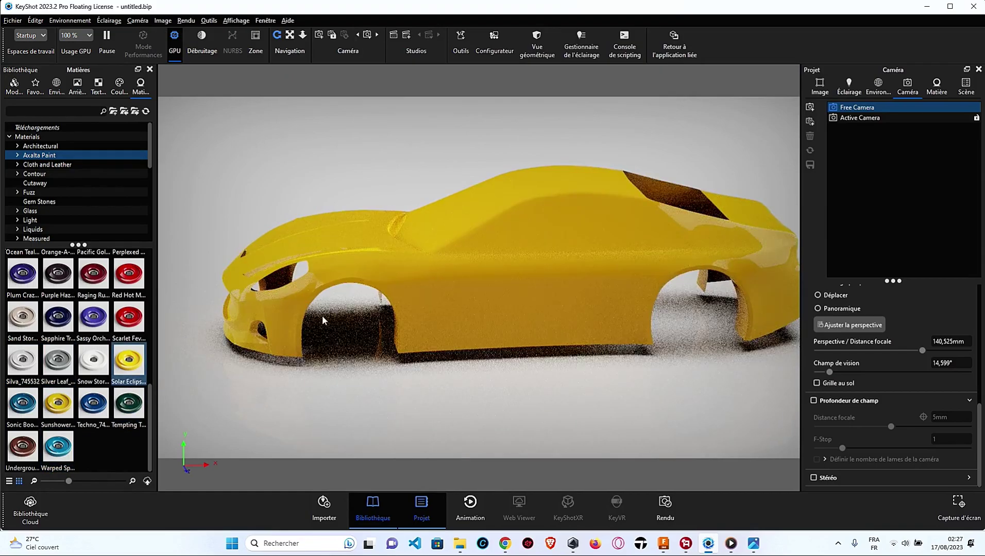
mouse_move(355, 286)
mouse_down()
mouse_move(388, 240)
mouse_move(513, 235)
mouse_up()
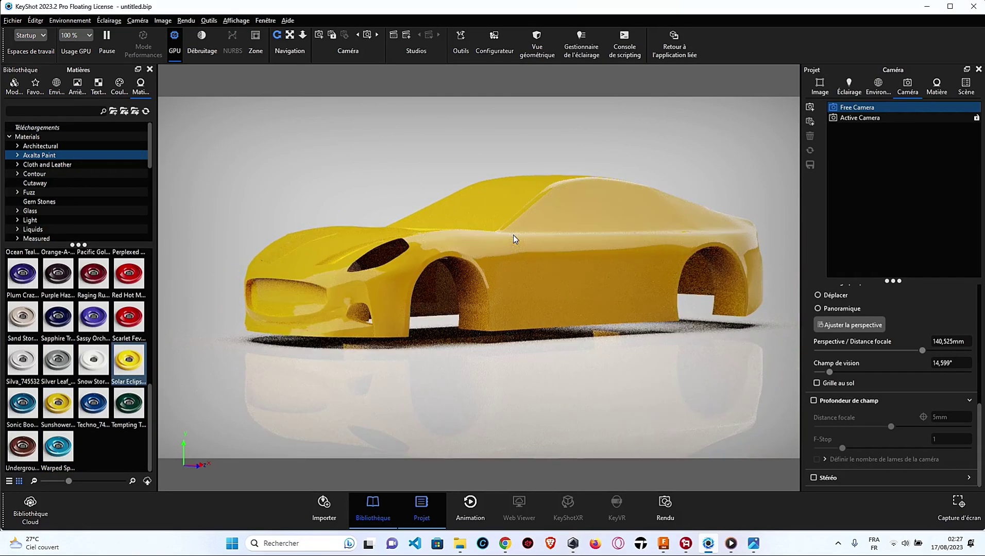
Try silver and grey-brown metallic paints, ending with the blue-grey metallic paint.
drag(462, 265, 392, 309)
scroll(90, 173, down, 5)
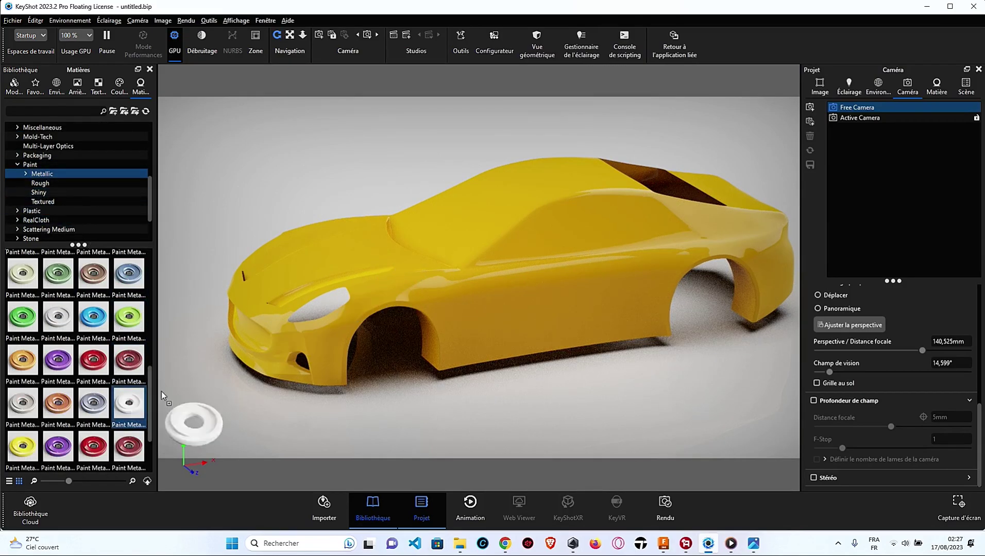
drag(128, 401, 473, 275)
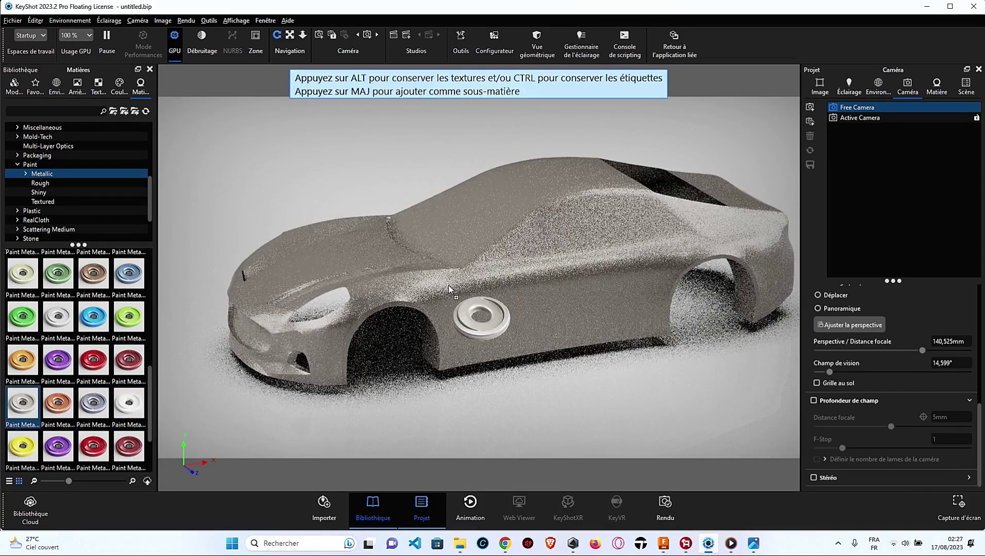
drag(32, 412, 500, 228)
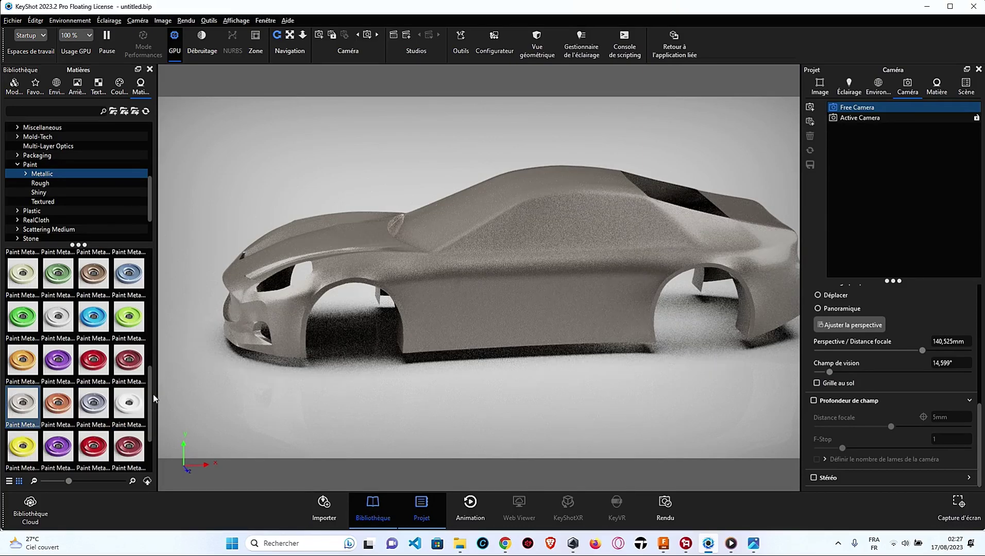
drag(105, 407, 410, 283)
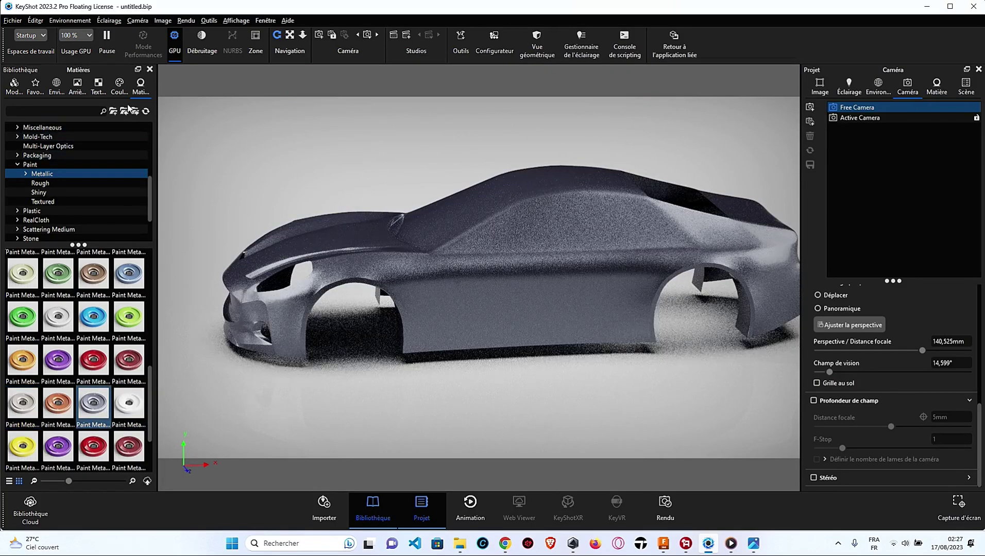
Try the industrial hall, white gradient, Black Floor Gradient 4K and Black Ceiling Gradient 4K environments.
click(57, 85)
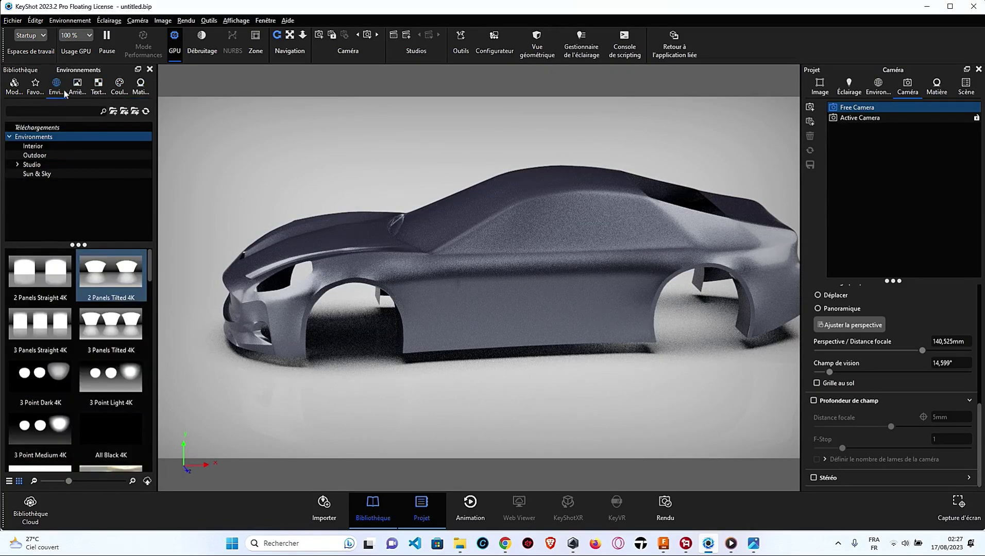
drag(111, 366, 342, 261)
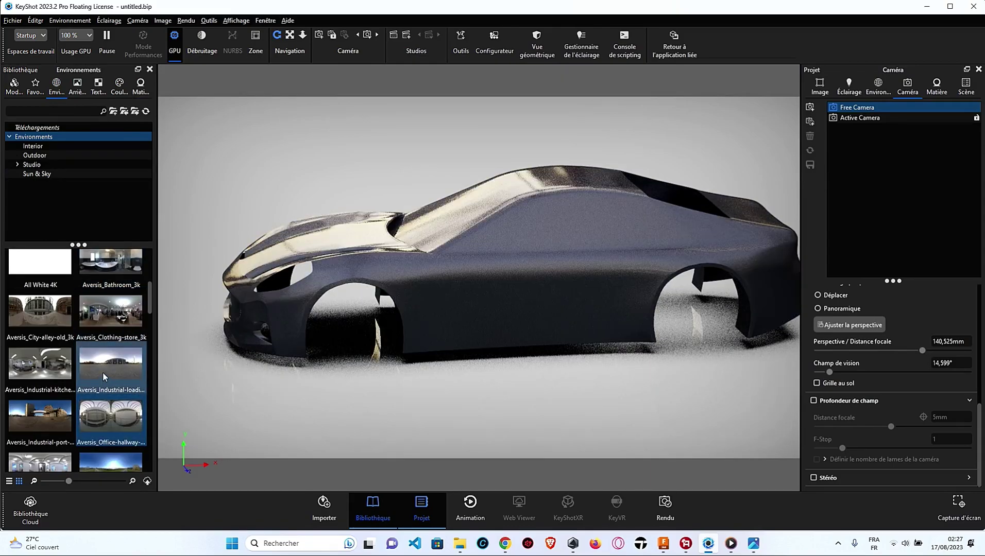
scroll(107, 362, down, 3)
drag(111, 405, 261, 368)
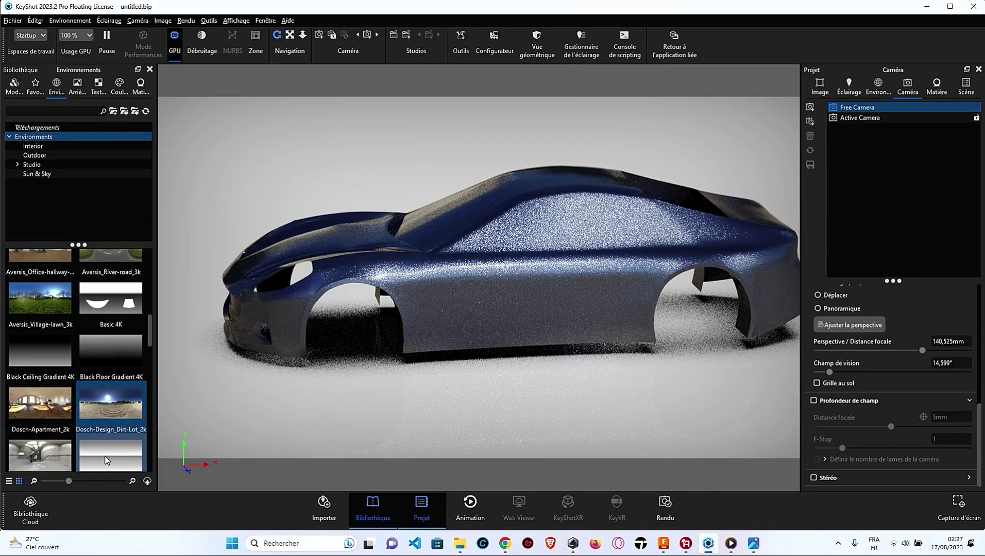
drag(104, 455, 337, 326)
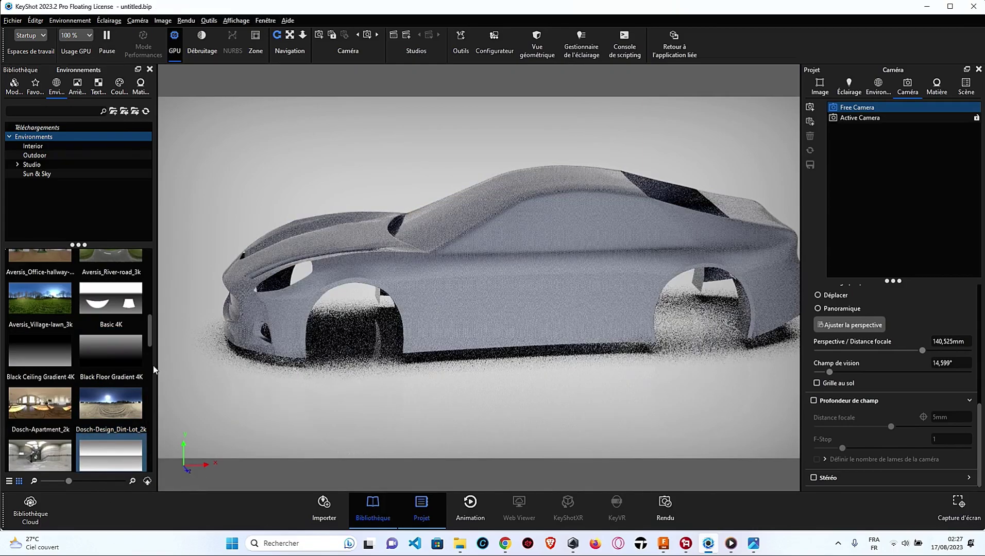
drag(124, 452, 215, 363)
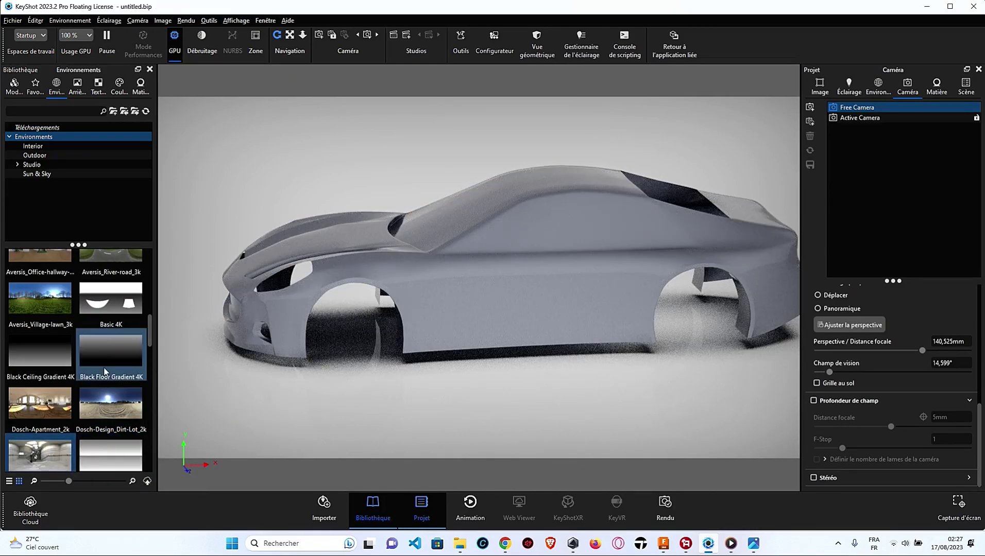
mouse_move(40, 356)
mouse_down()
mouse_move(309, 309)
mouse_move(275, 322)
mouse_up()
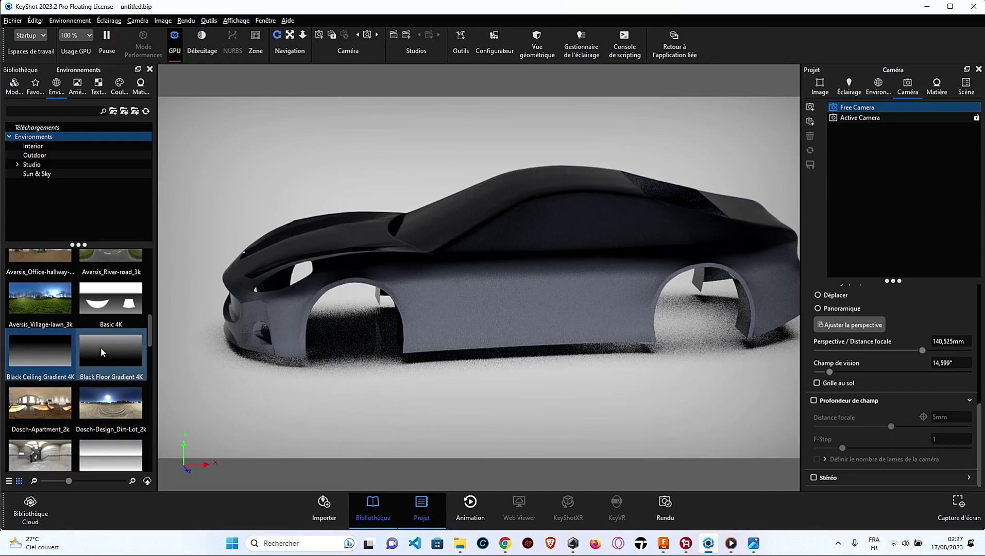
Try the Light Tent environments: White Floor, Spot, Screen Top, Single Open, then White Enclosed.
scroll(101, 347, down, 5)
click(97, 421)
drag(97, 423, 206, 407)
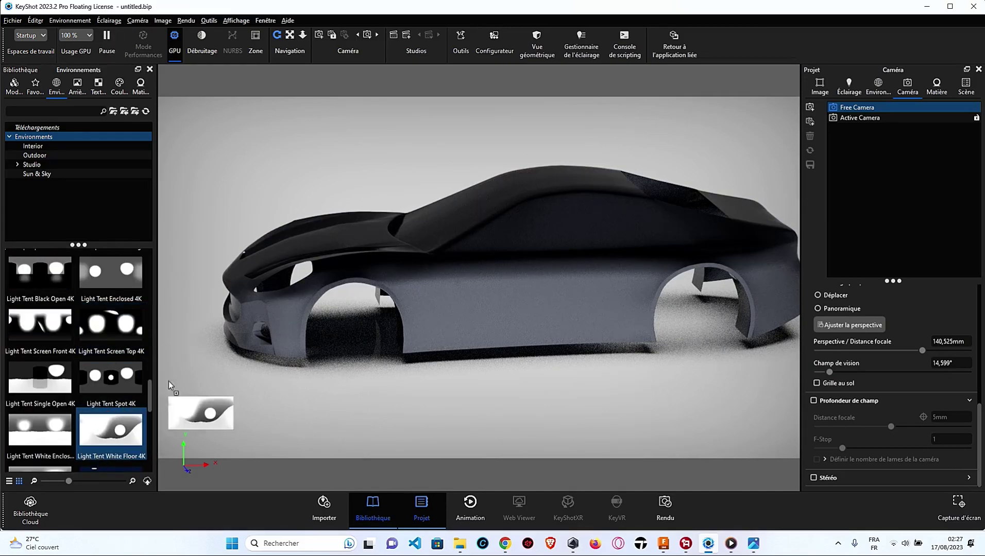
click(127, 389)
click(126, 388)
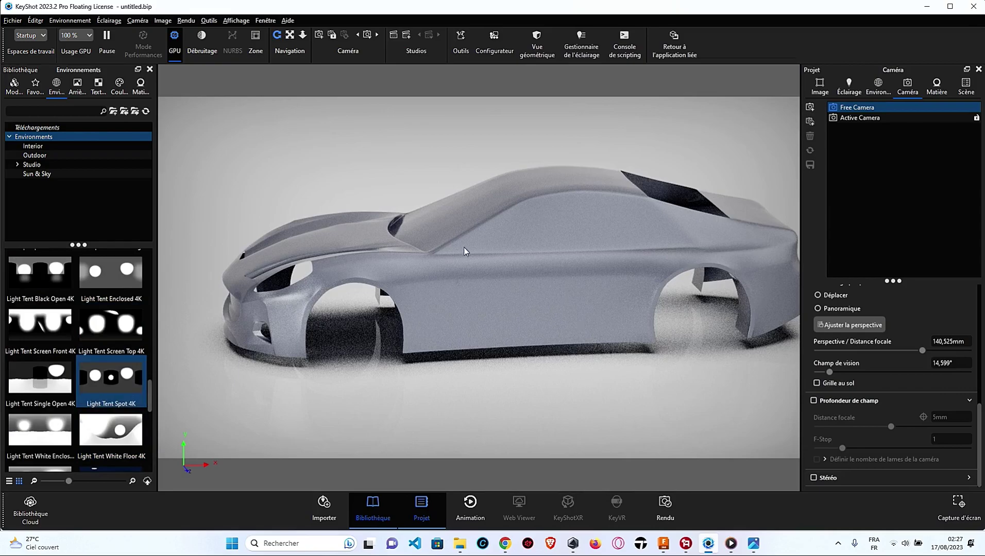
mouse_move(465, 247)
mouse_down()
mouse_move(608, 232)
mouse_move(515, 232)
mouse_up()
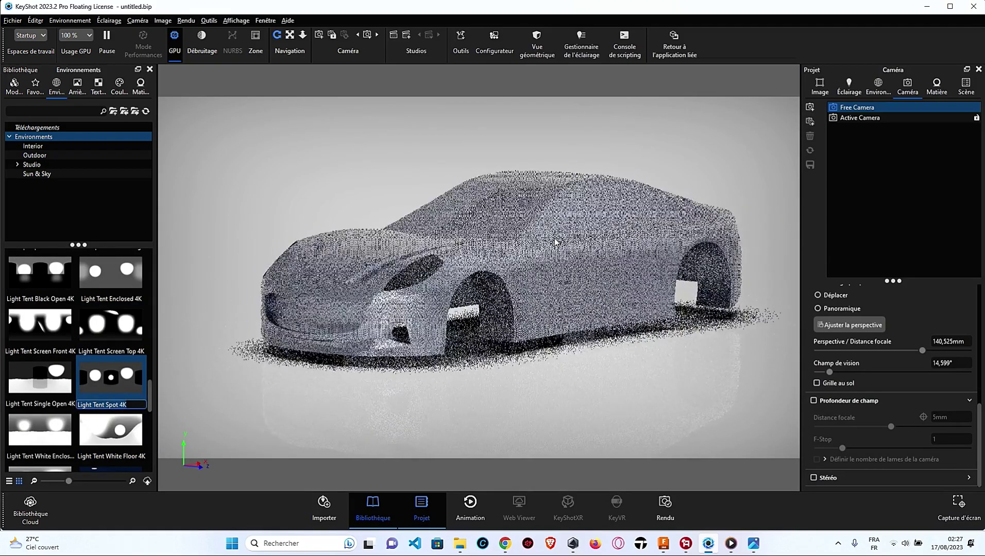
drag(111, 324, 403, 285)
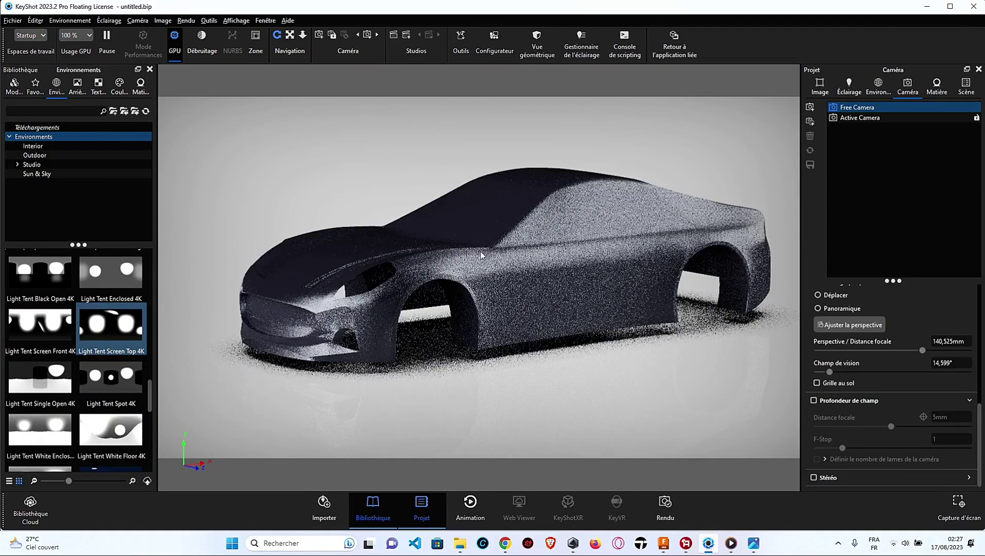
drag(40, 377, 362, 337)
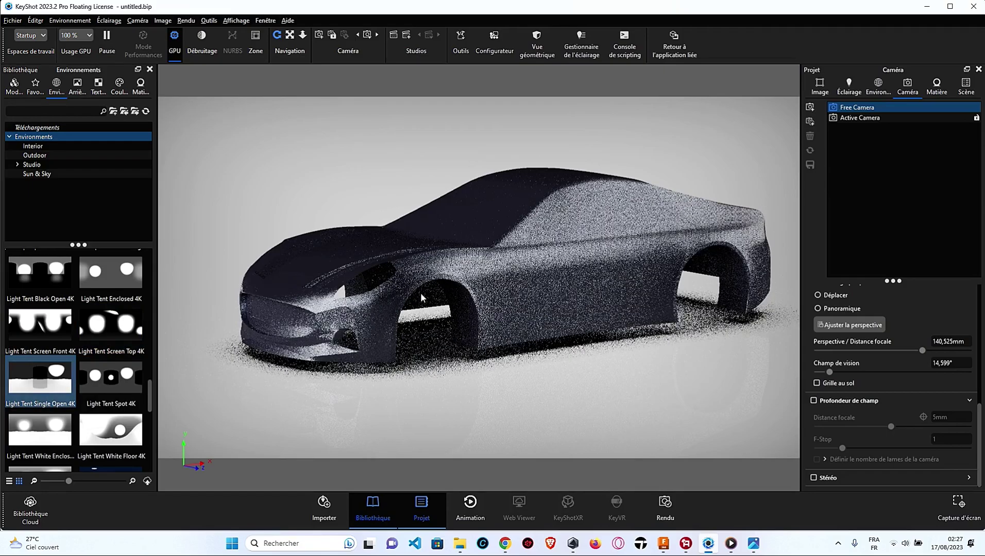
drag(40, 431, 445, 279)
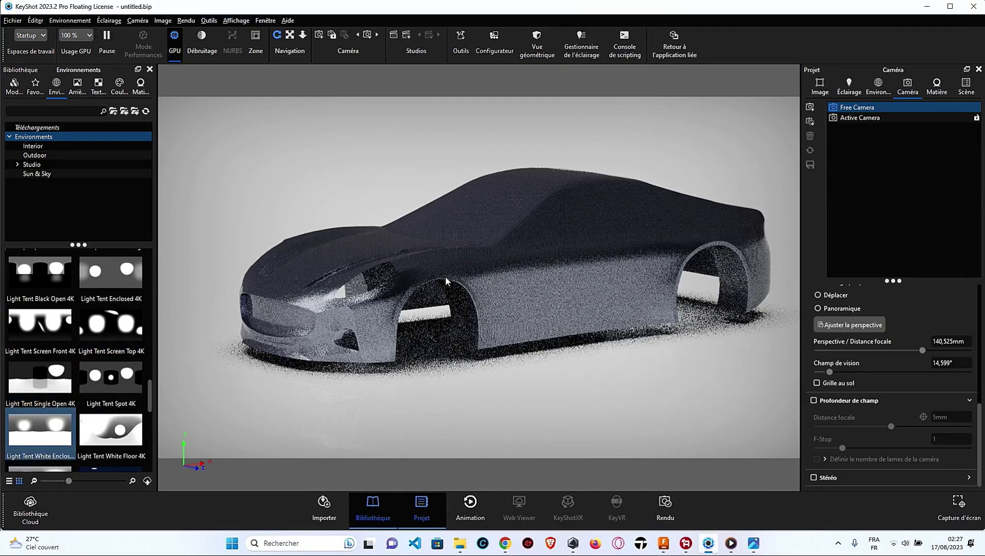
mouse_move(565, 237)
mouse_down()
mouse_move(717, 224)
mouse_move(428, 222)
mouse_move(212, 238)
mouse_move(562, 243)
mouse_move(598, 233)
mouse_up()
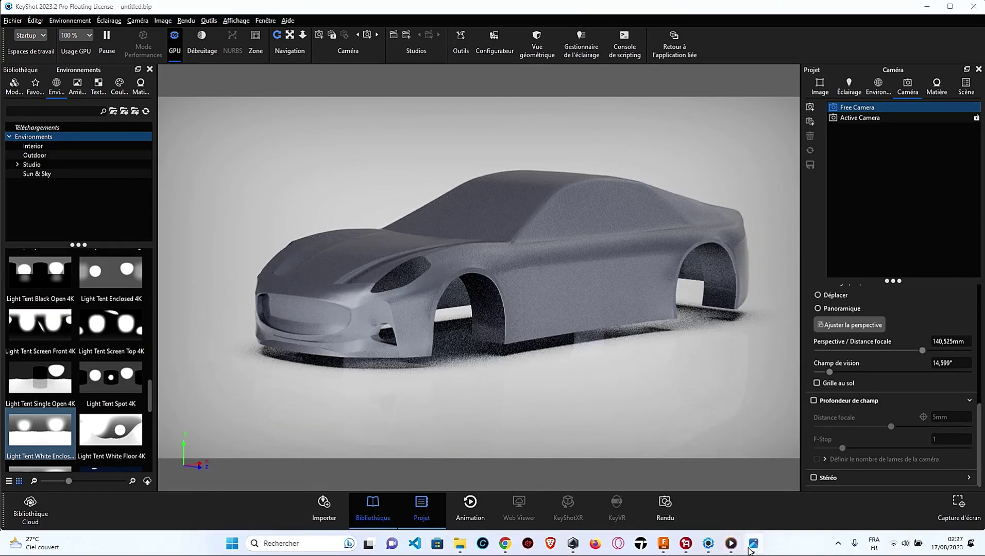
Glance at the Maserati reference photo, then zoom the render toward the front wheel.
click(749, 550)
click(749, 550)
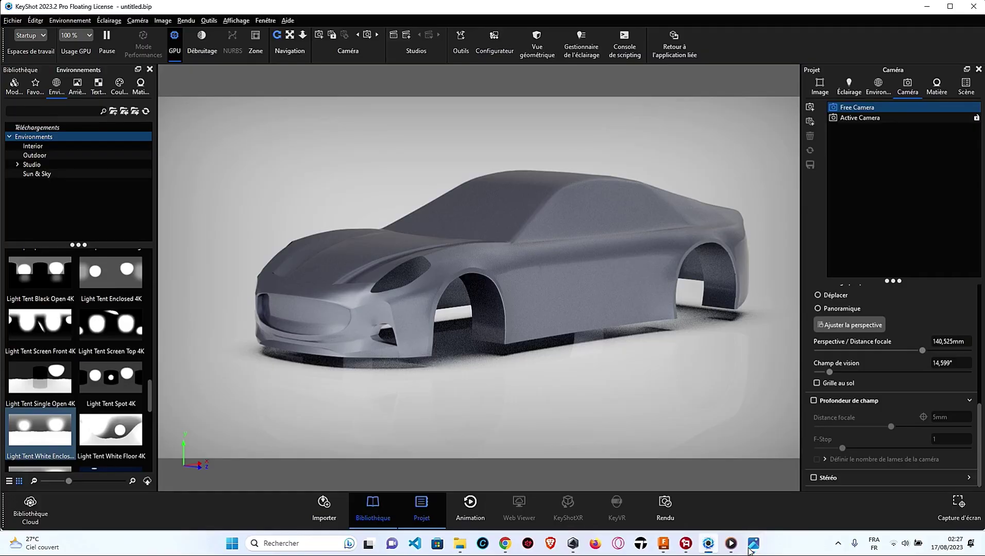
scroll(363, 350, up, 3)
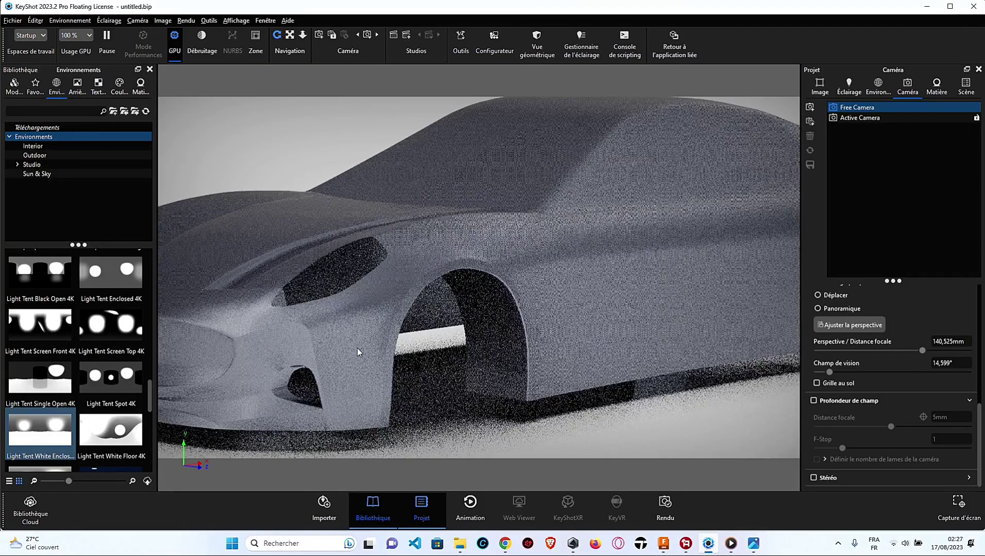
scroll(392, 330, up, 3)
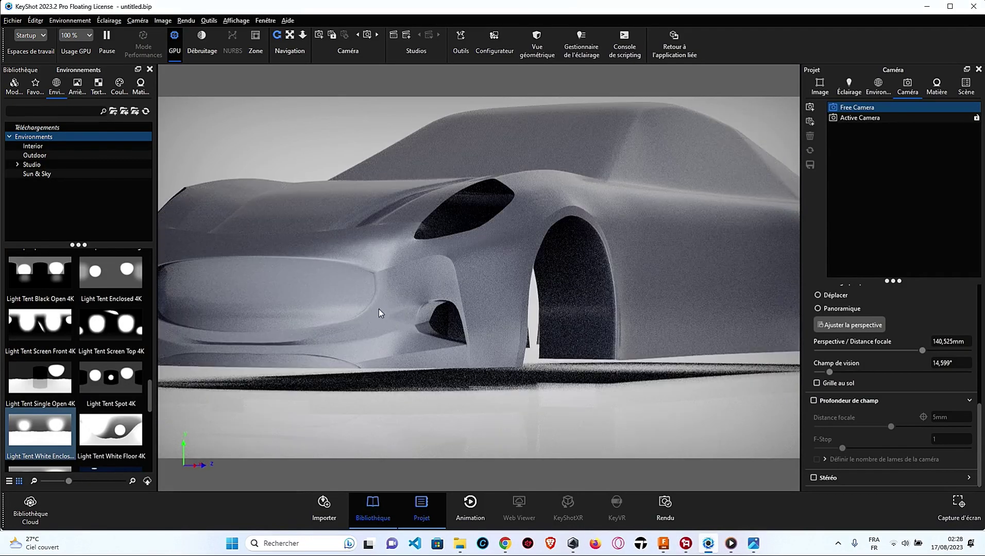
Compare the render with the Maserati reference photo, then return to the Fusion 360 model.
click(760, 544)
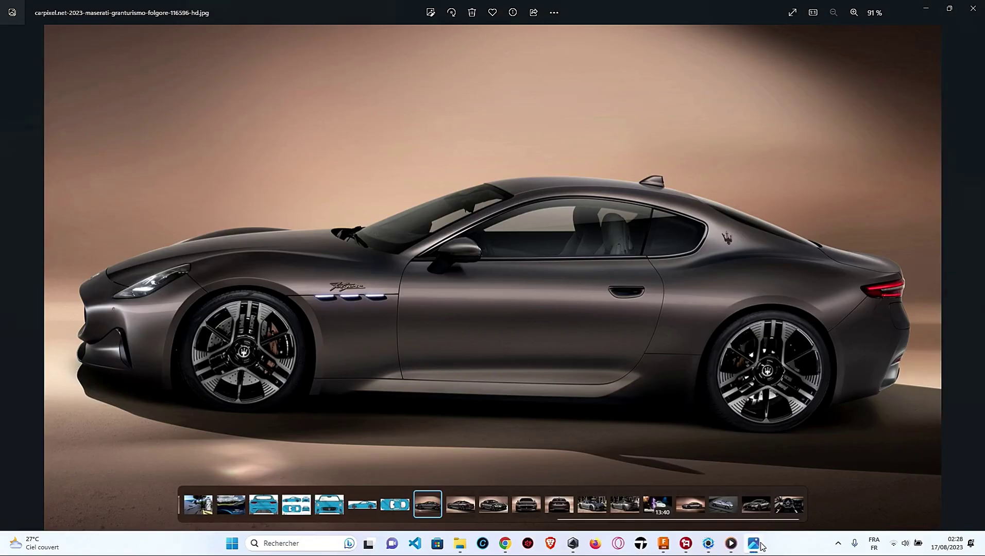
click(761, 545)
click(663, 543)
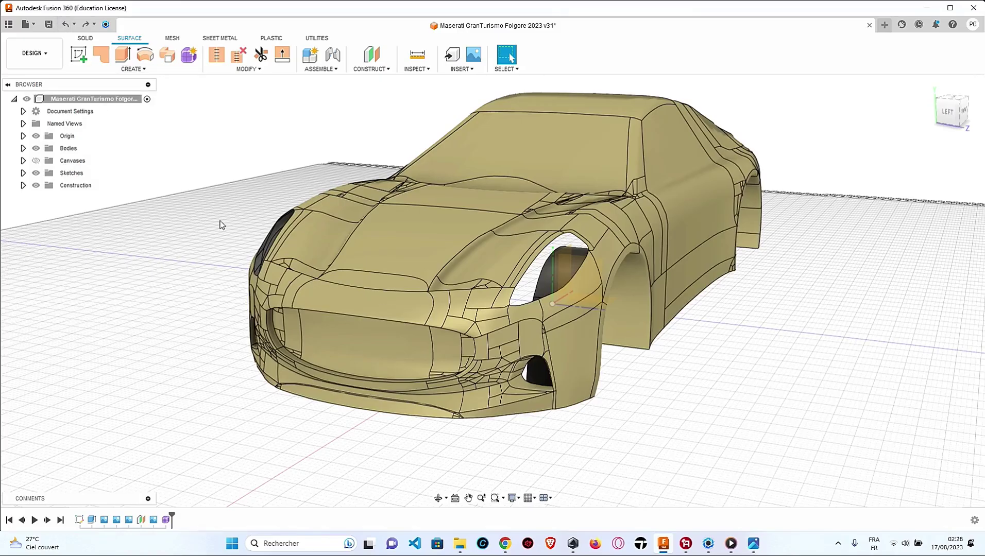
Undo Finish Form to reopen the T-spline body and zoom in on the front.
click(65, 24)
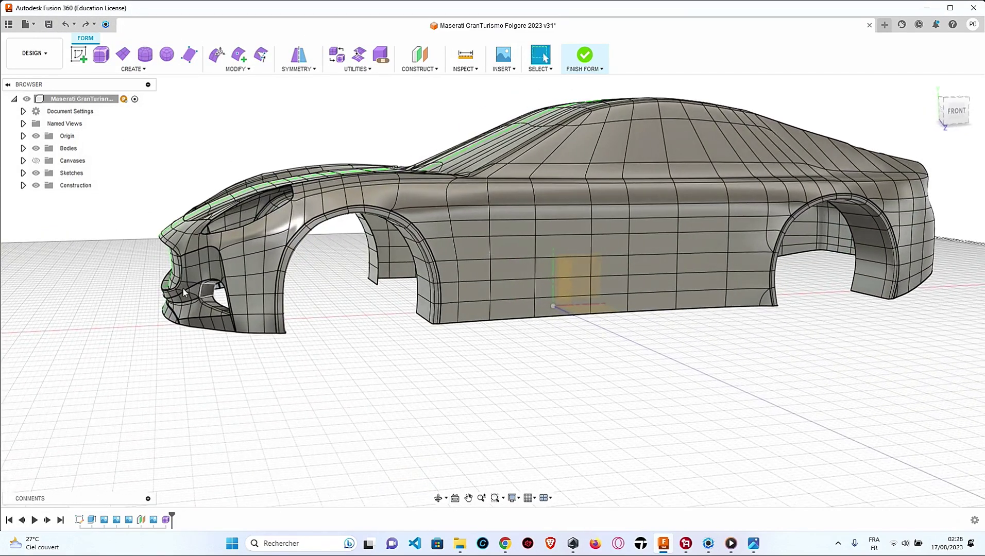
scroll(184, 292, up, 2)
scroll(211, 290, up, 2)
scroll(242, 289, up, 2)
scroll(273, 287, up, 2)
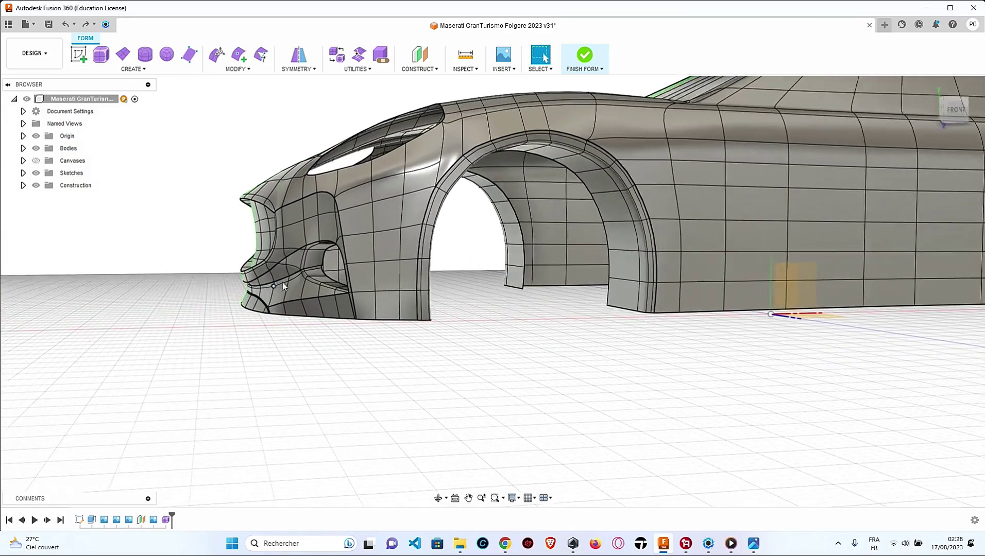
scroll(283, 287, up, 2)
Compare the front lower intake against the reference photo while orbiting and panning onto it.
click(754, 545)
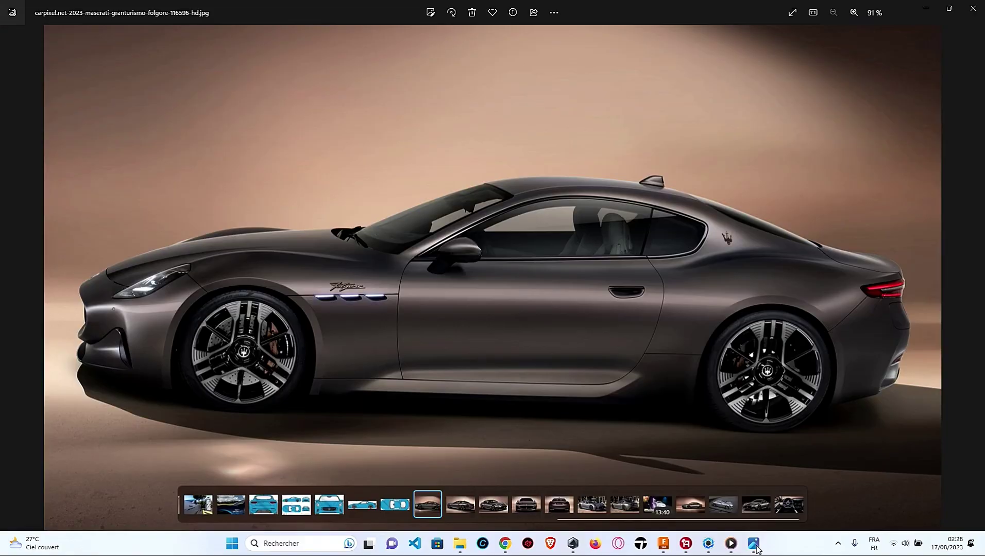
click(754, 545)
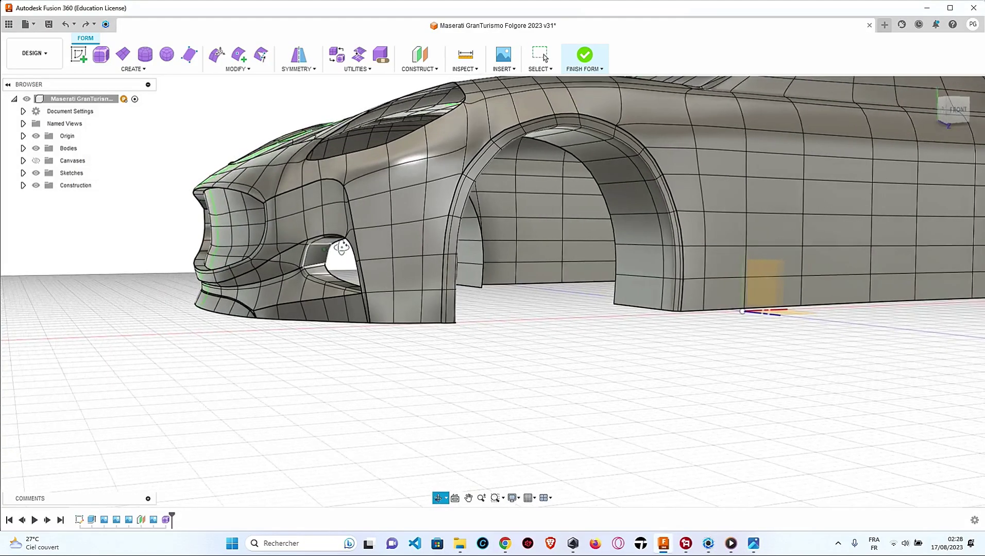
mouse_move(567, 309)
shift+middle_down()
mouse_move(447, 313)
mouse_move(539, 315)
shift+middle_up()
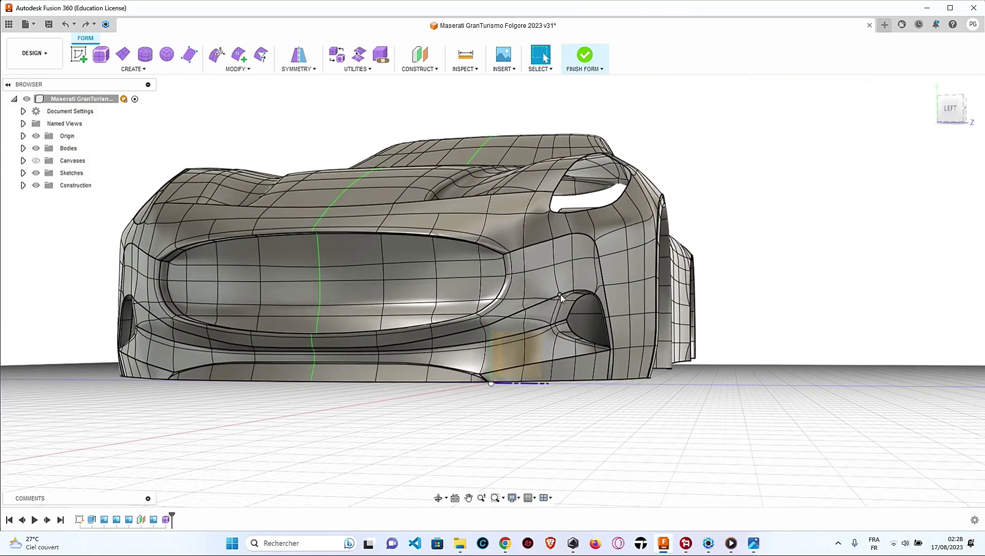
scroll(560, 298, up, 2)
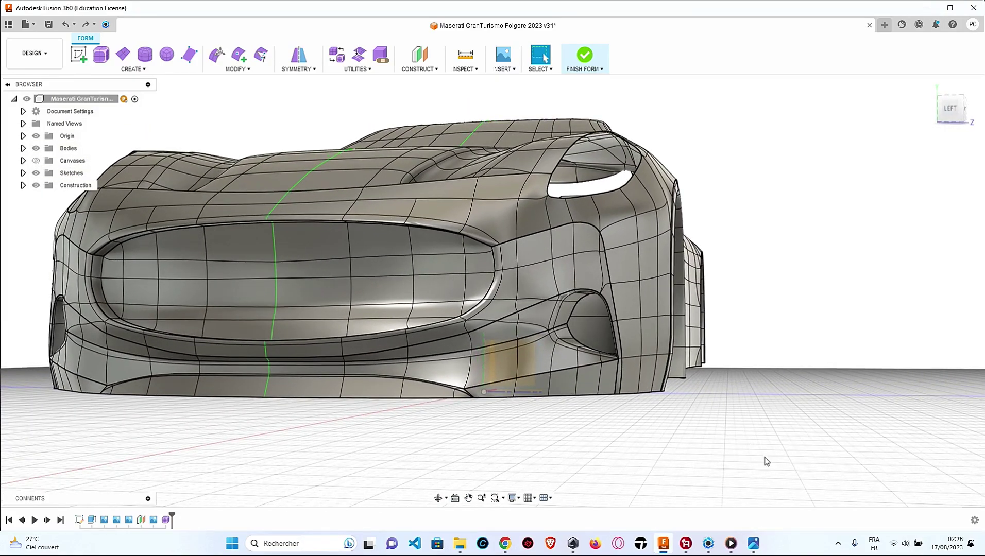
click(754, 546)
click(754, 545)
scroll(466, 341, up, 3)
mouse_move(412, 340)
middle_down()
mouse_move(653, 316)
mouse_move(385, 326)
mouse_move(293, 279)
middle_up()
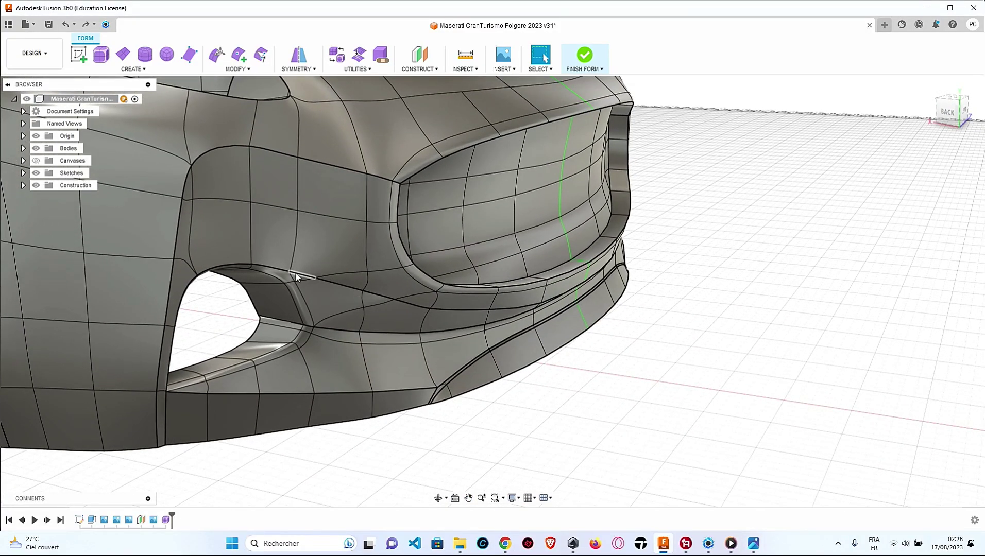
shift+middle_drag(539, 308, 553, 284)
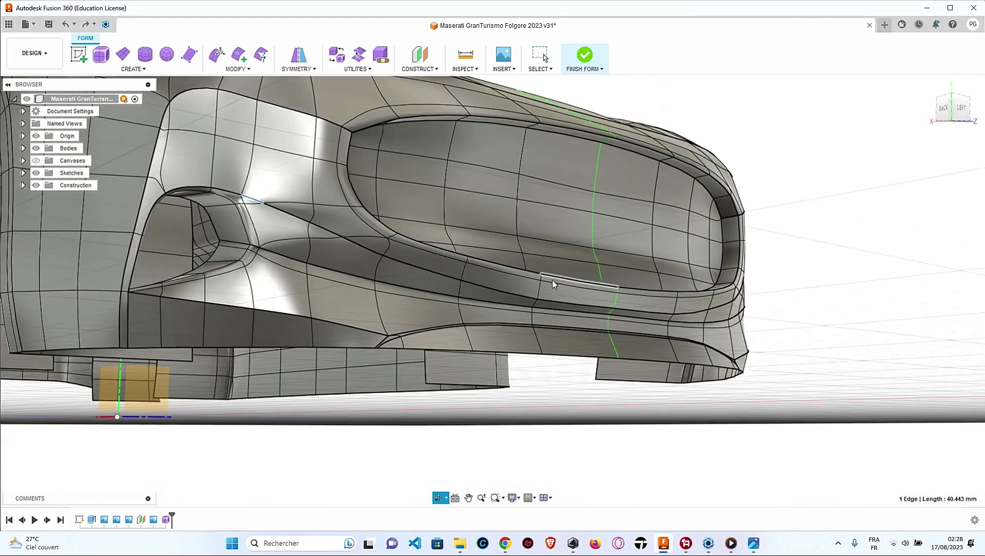
Edit Form on the seven lower intake edges, offsetting them -0.5 then -0.9.
right_click(602, 309)
click(637, 291)
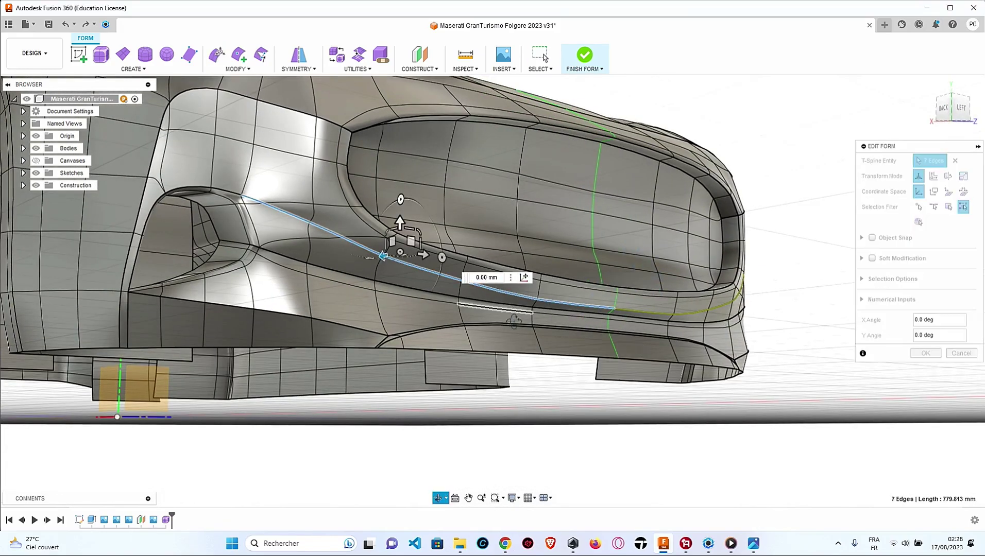
mouse_move(567, 319)
shift+middle_down()
mouse_move(516, 363)
mouse_move(373, 336)
mouse_move(410, 325)
mouse_move(380, 324)
shift+middle_up()
text(-0.5)
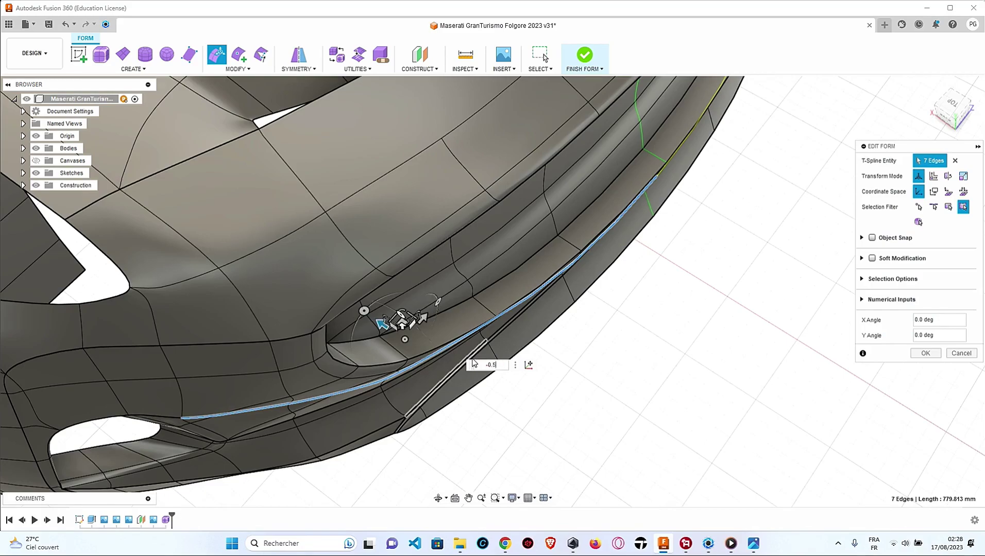
key(Return)
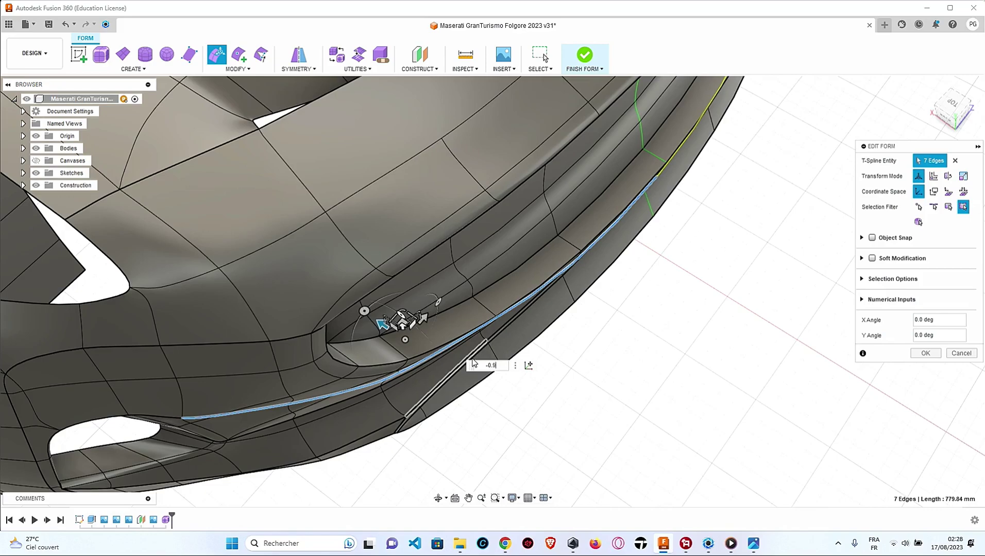
text(-1)
key(Return)
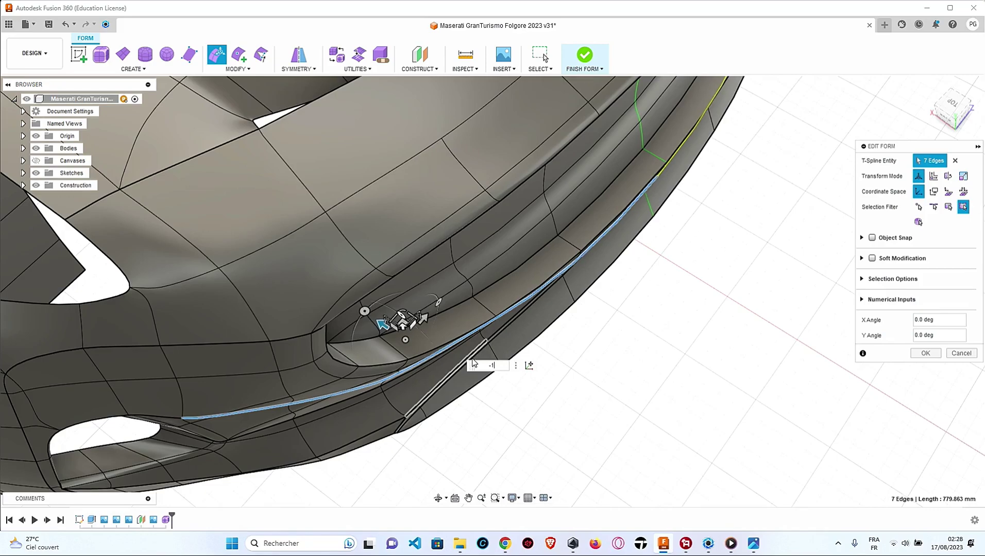
key(Return)
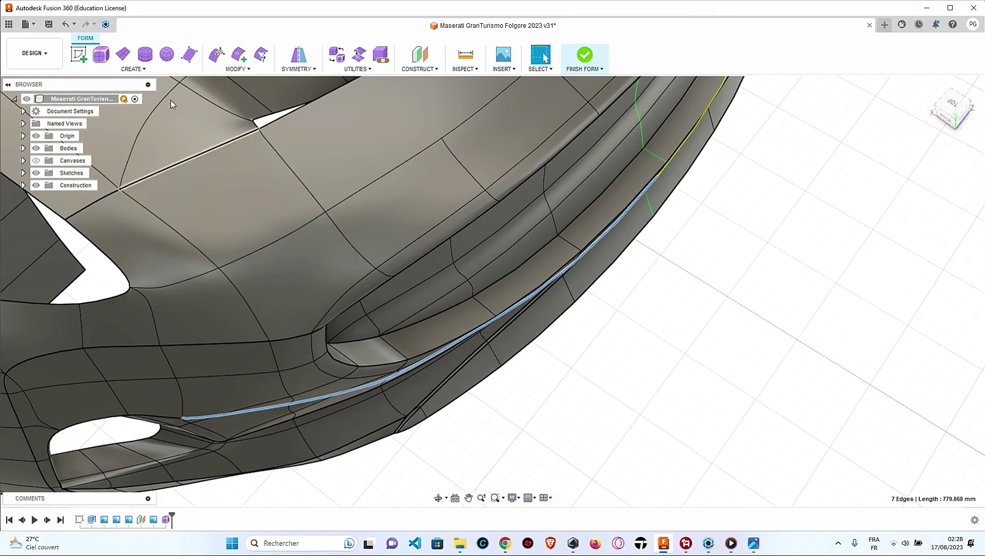
mouse_move(685, 543)
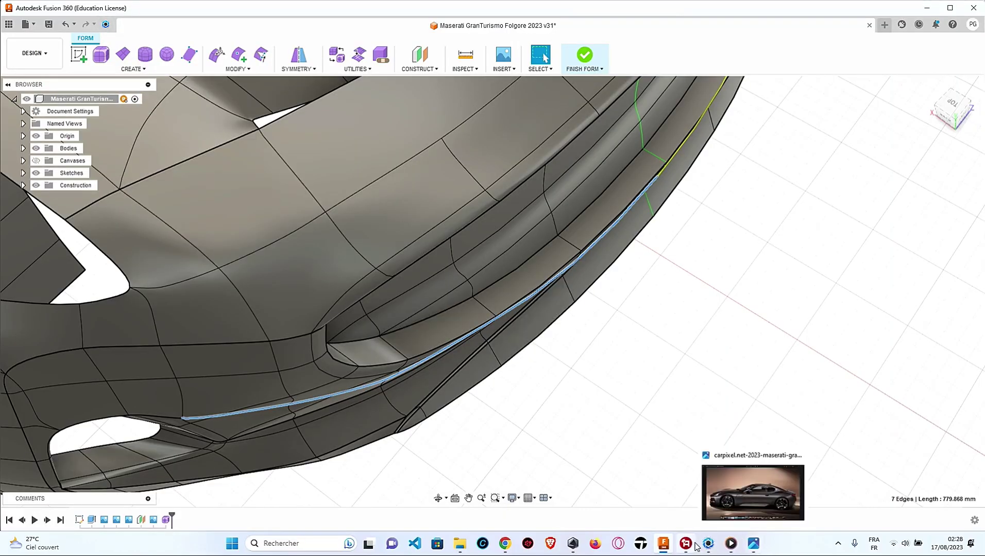
Check the updated front end and wheel arch in the KeyShot render.
click(708, 543)
mouse_move(527, 352)
mouse_down()
mouse_move(480, 269)
mouse_move(407, 194)
mouse_move(429, 243)
mouse_move(398, 169)
mouse_move(642, 233)
mouse_move(515, 231)
mouse_up()
scroll(515, 232, up, 3)
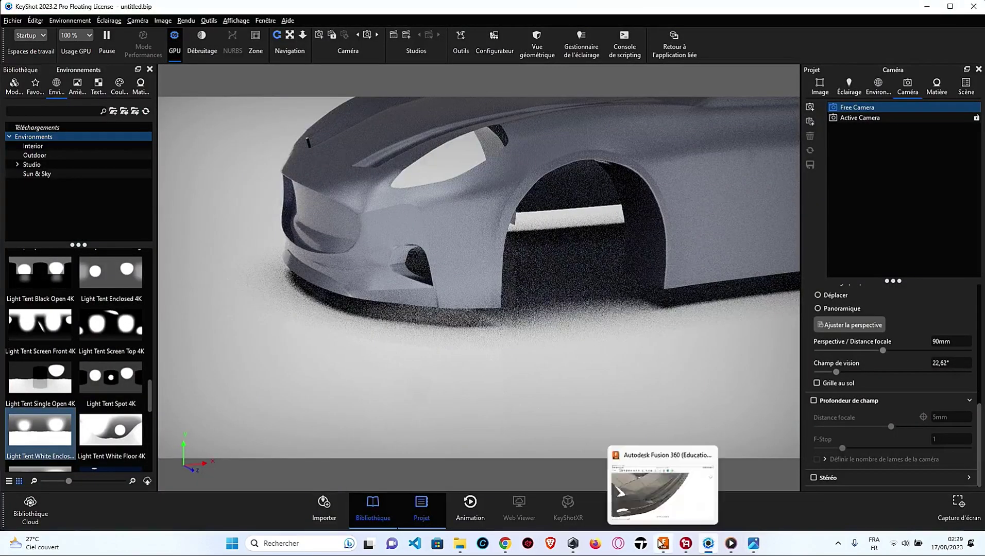
click(664, 543)
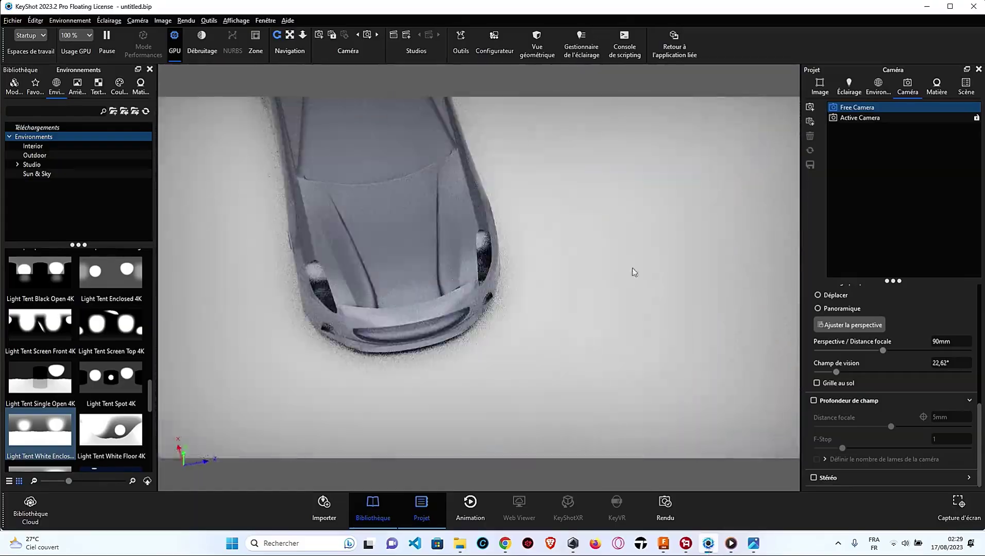
drag(634, 272, 498, 402)
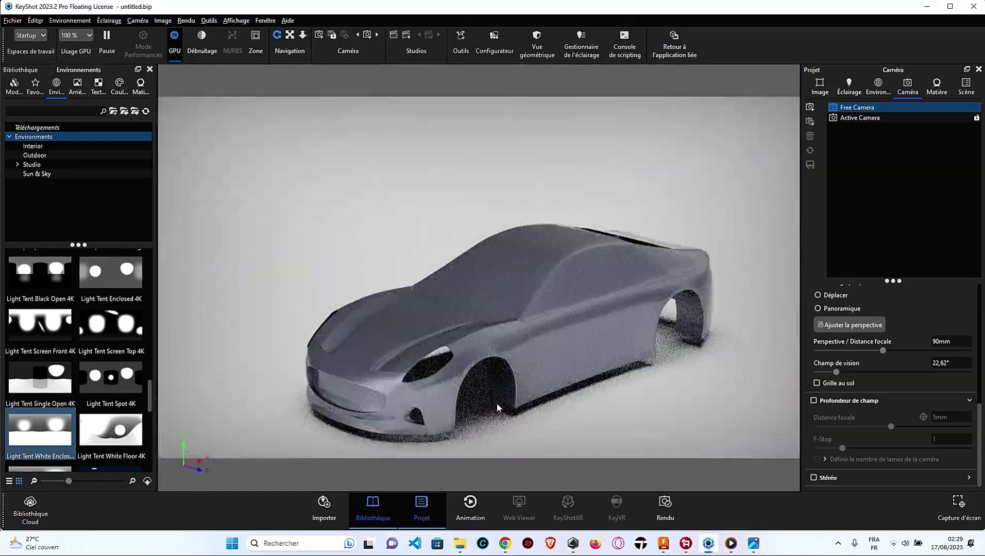
scroll(497, 402, up, 5)
drag(497, 309, 291, 304)
scroll(292, 305, down, 3)
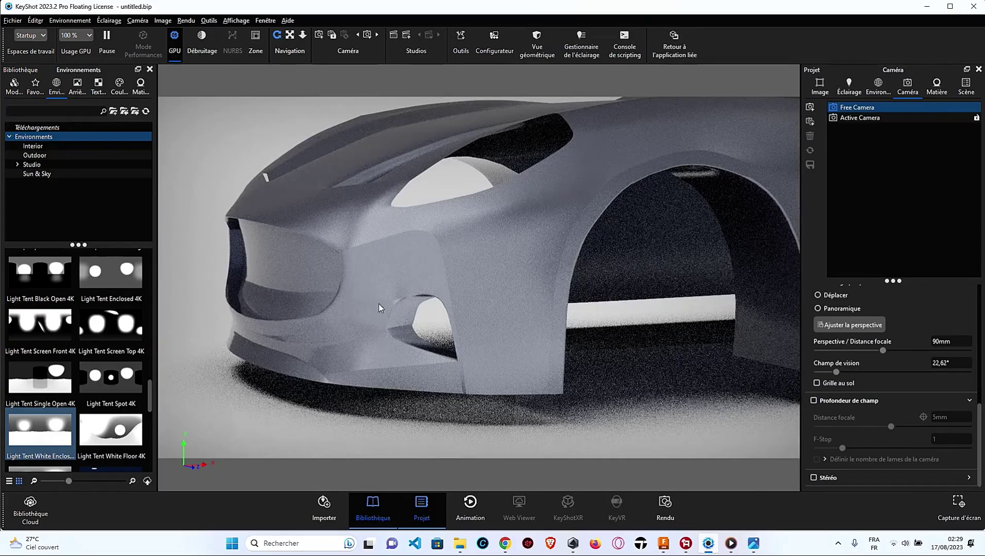
click(663, 544)
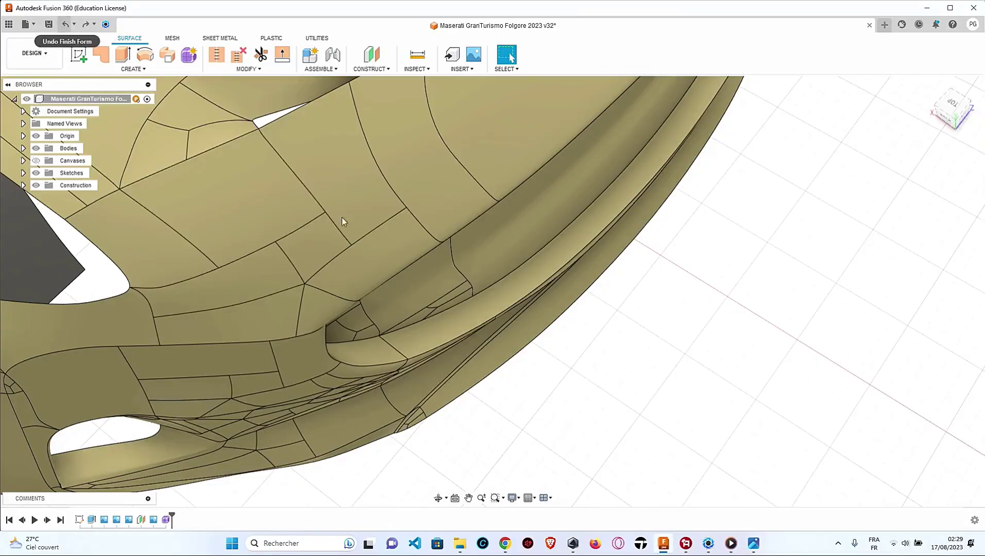
Reopen the form and nudge the eight-edge loop under the grille by -0.2.
key(ctrl+z)
click(428, 365)
shift+middle_drag(428, 366, 652, 384)
double_click(525, 344)
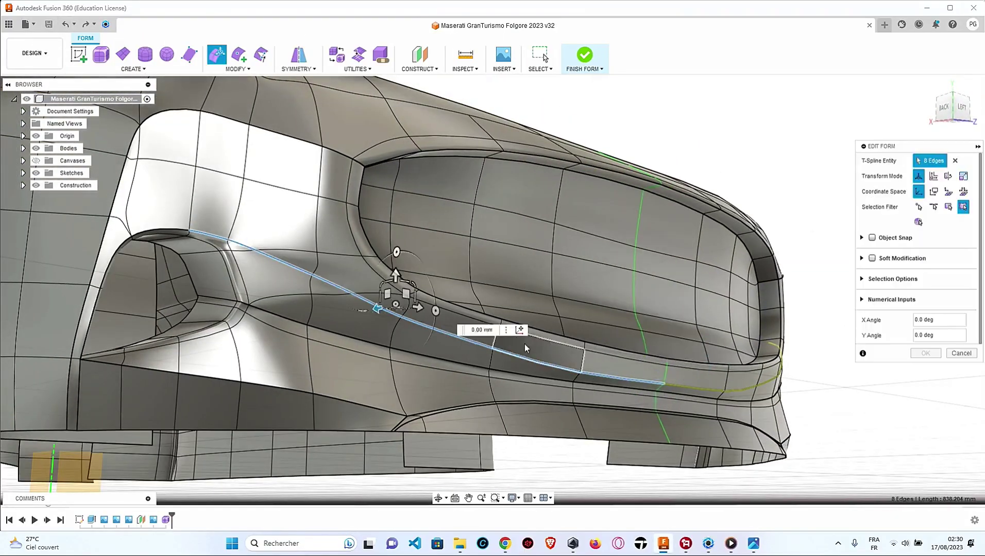
shift+middle_drag(525, 344, 382, 346)
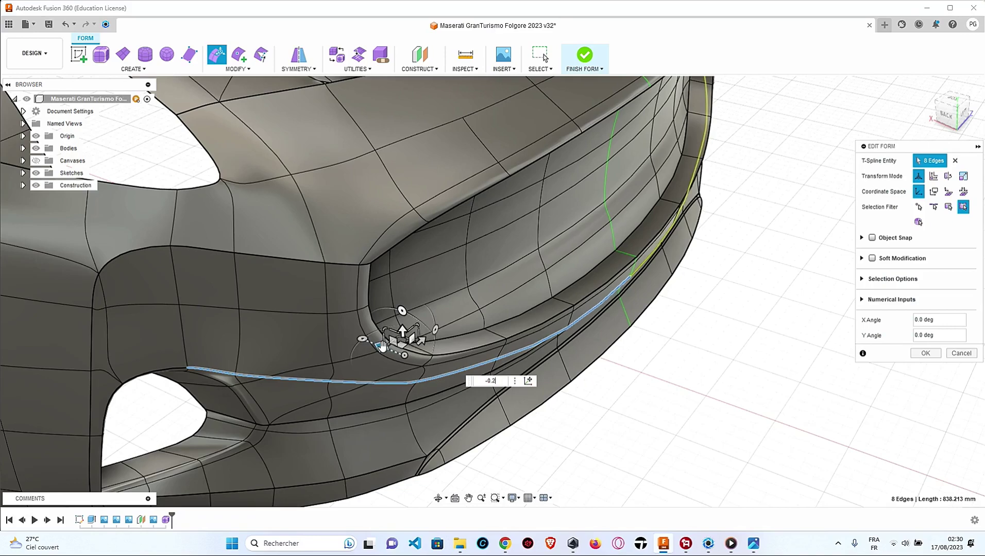
key(Escape)
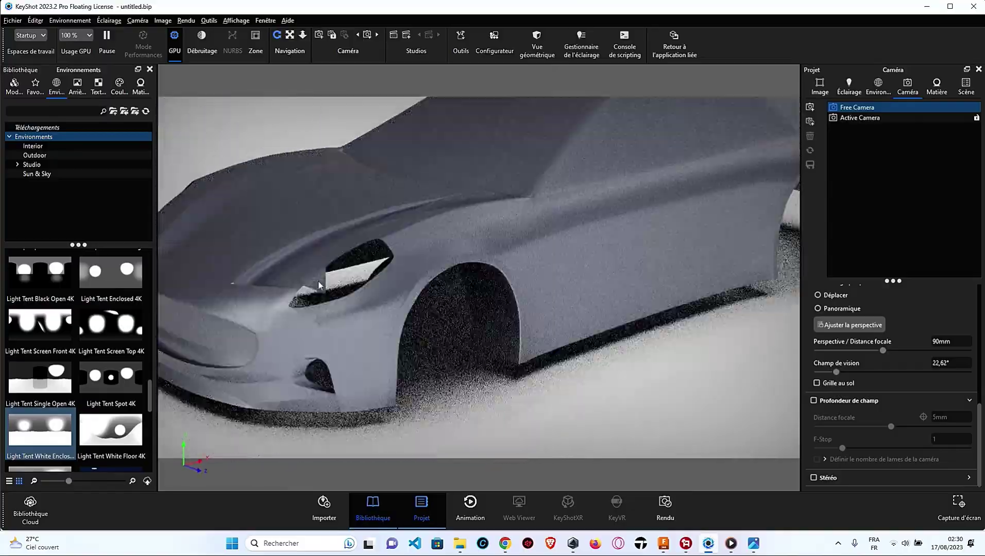
drag(682, 378, 276, 368)
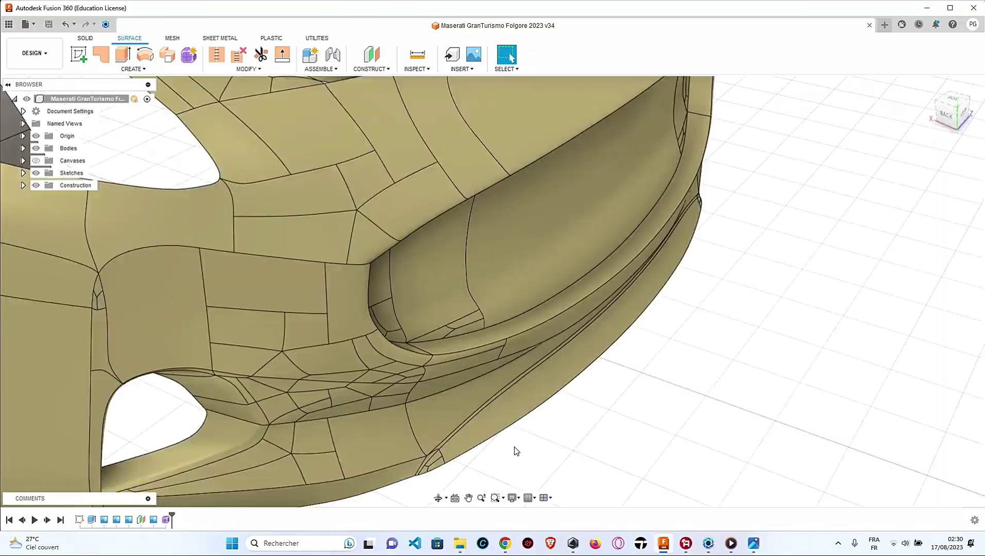
Switch the viewport to smooth Shaded display and orbit to a low front view.
click(513, 498)
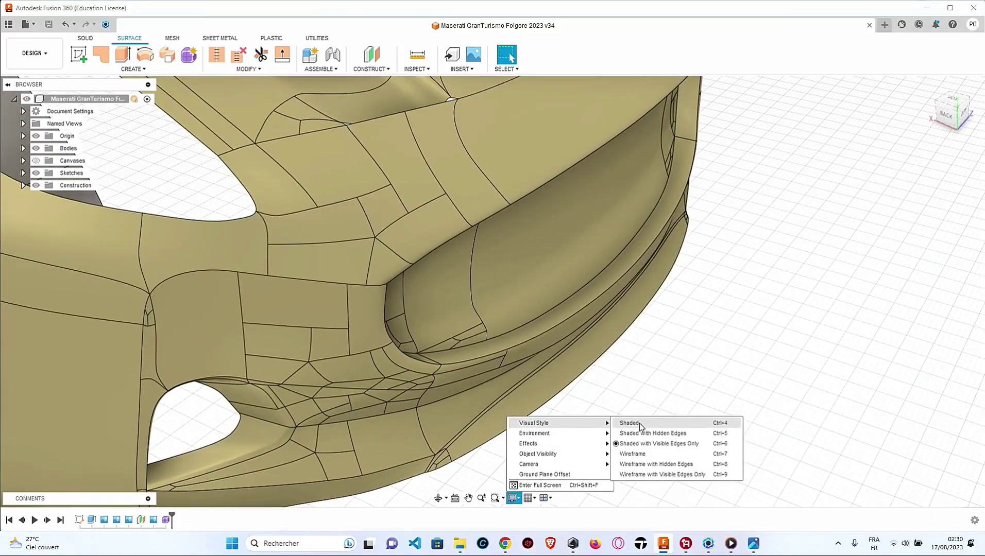
click(640, 423)
shift+middle_drag(497, 290, 563, 305)
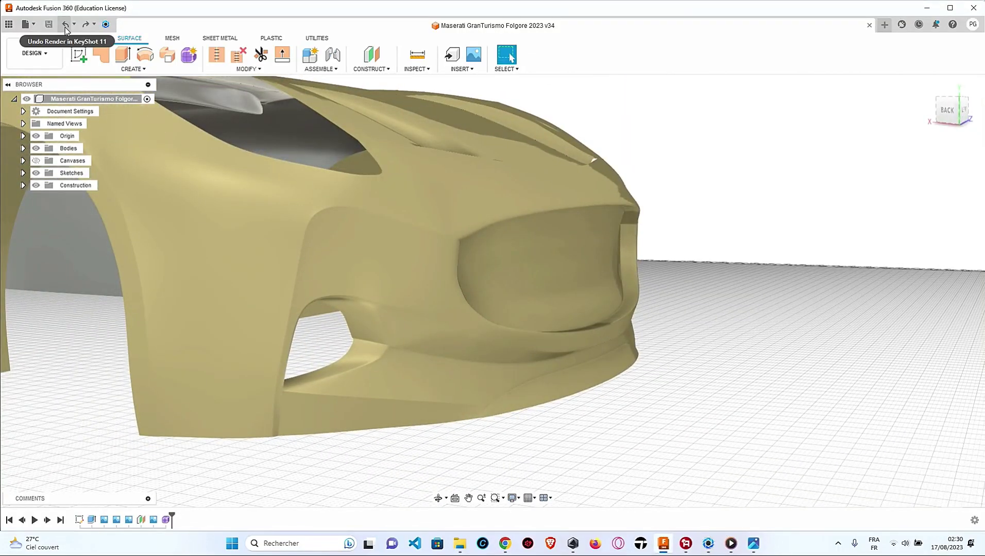
Reopen the form and shift the lower grille edge loop slightly with Edit Form.
click(64, 25)
scroll(457, 341, up, 2)
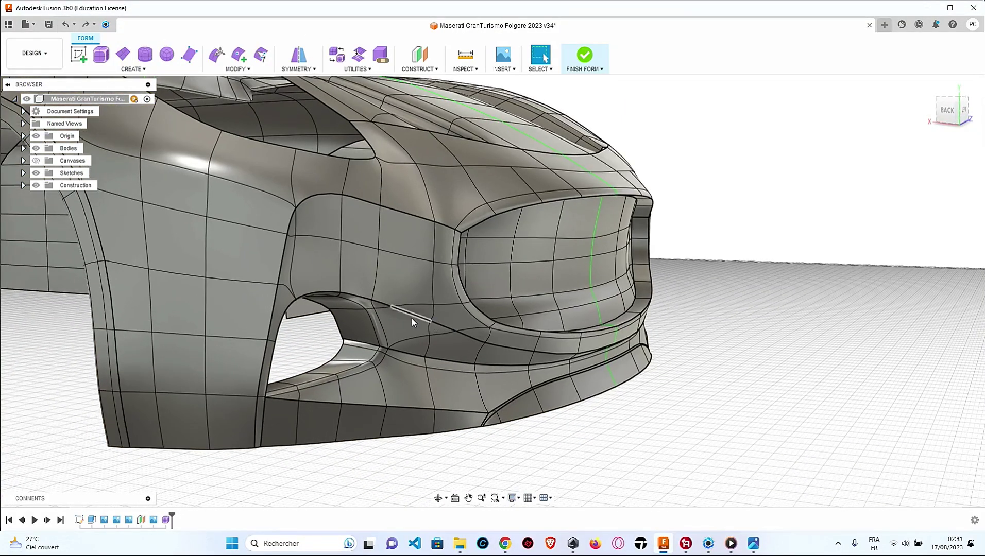
double_click(453, 333)
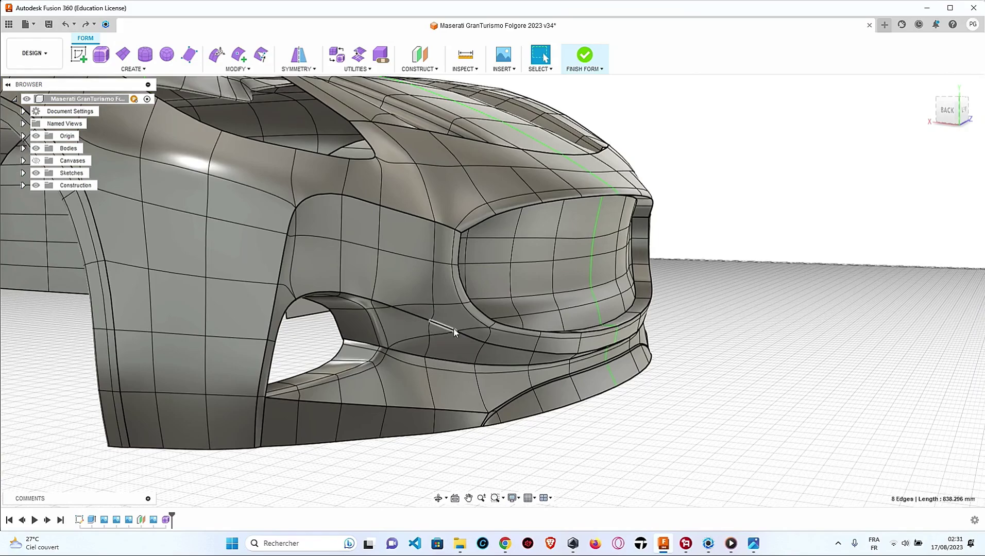
shift+middle_drag(595, 356, 605, 351)
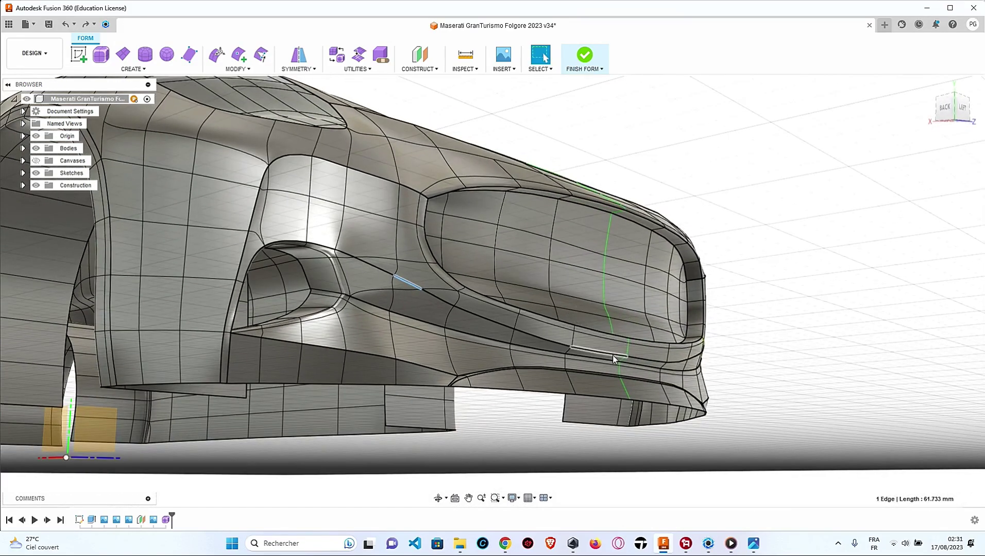
right_click(613, 359)
click(602, 324)
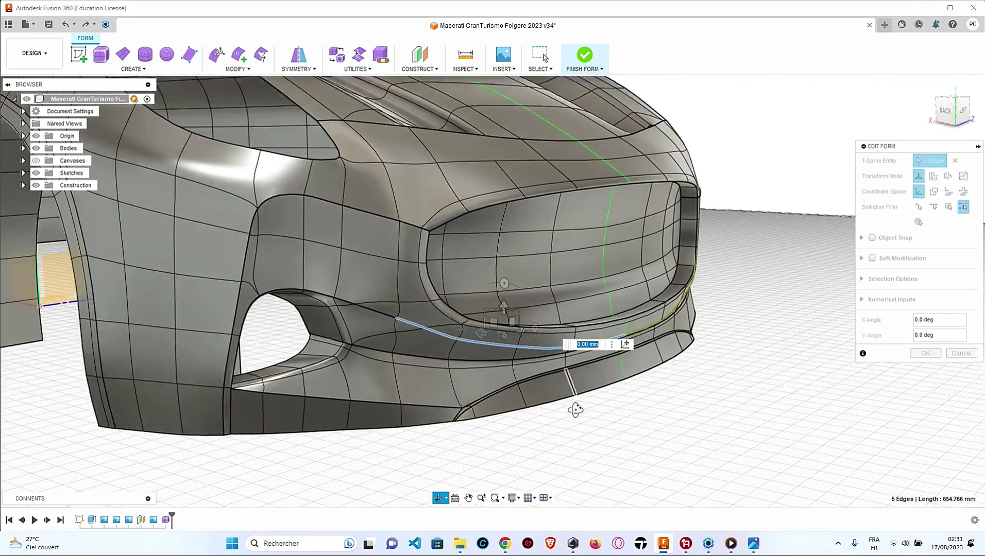
shift+middle_drag(567, 410, 473, 342)
drag(473, 342, 478, 339)
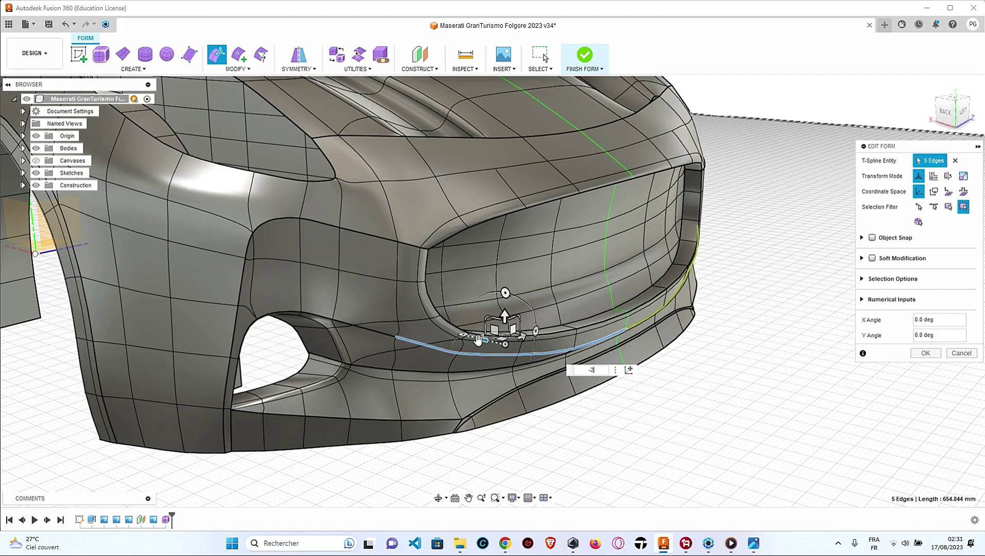
key(Return)
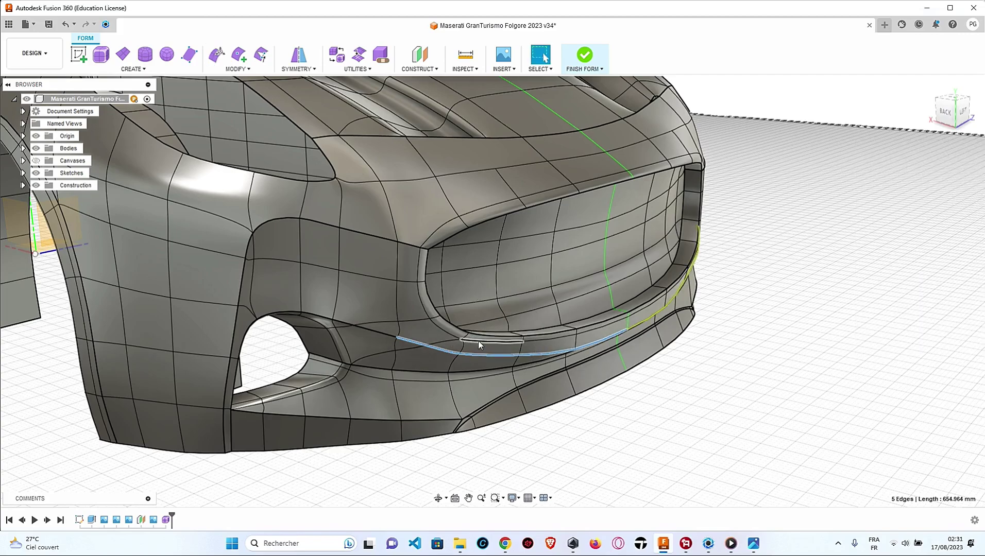
Clear the selection and review the nose in Shaded style without mesh lines.
click(790, 359)
shift+middle_drag(790, 359, 523, 465)
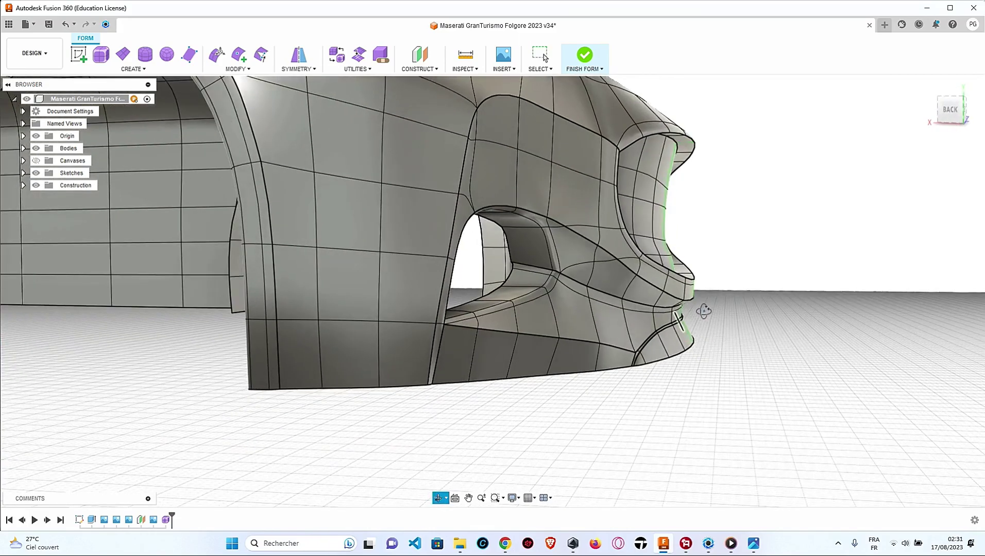
click(513, 498)
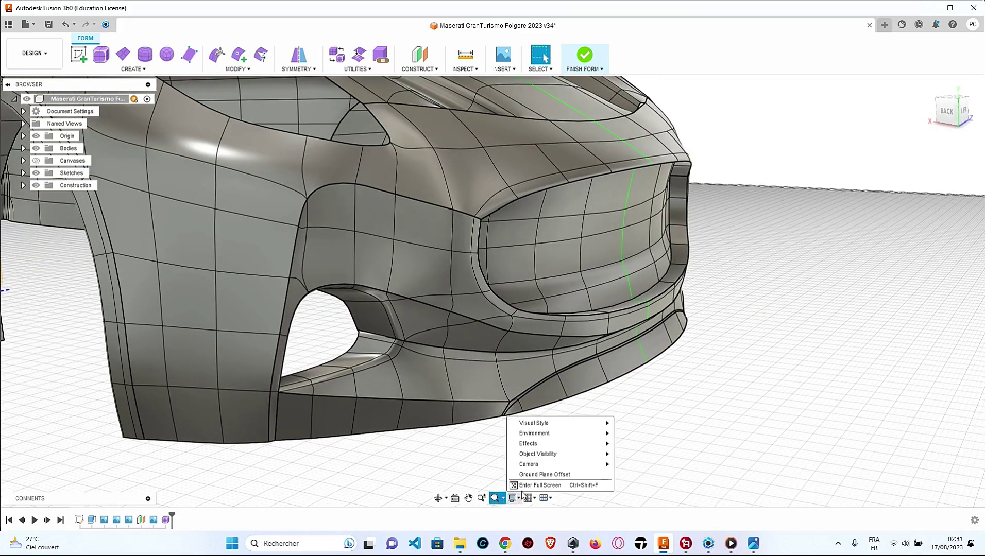
click(631, 424)
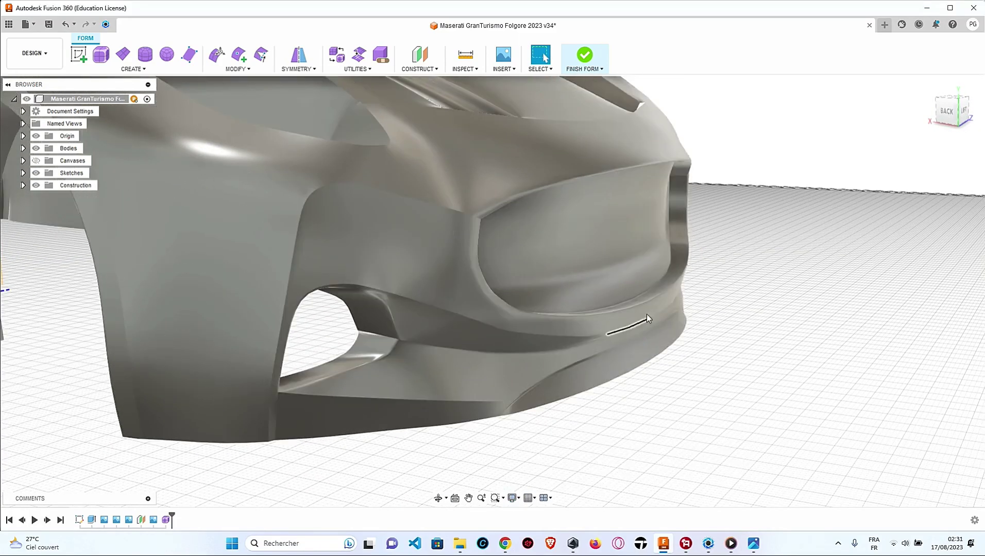
mouse_move(708, 304)
shift+middle_down()
mouse_move(715, 288)
mouse_move(689, 429)
shift+middle_up()
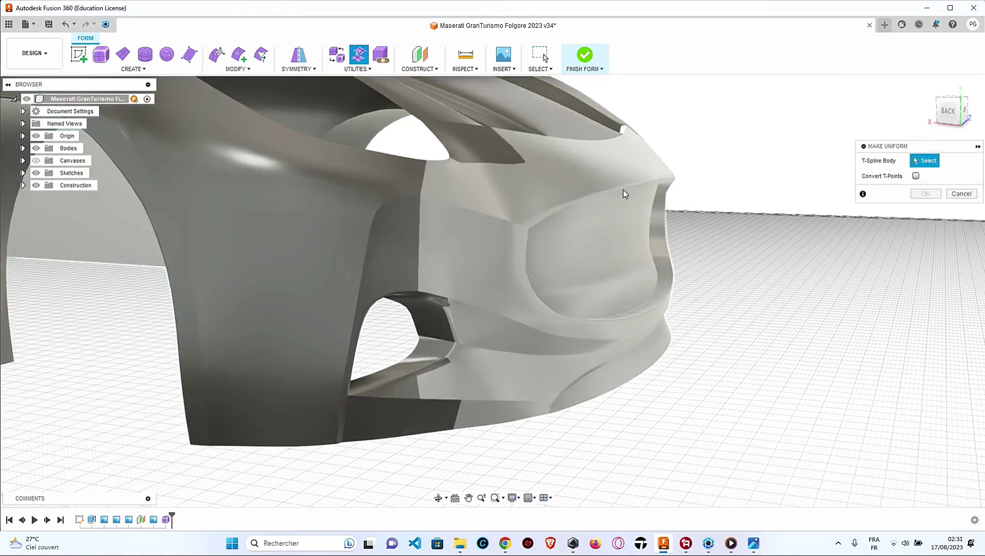
Make the T-spline body uniform and finish the form.
click(622, 217)
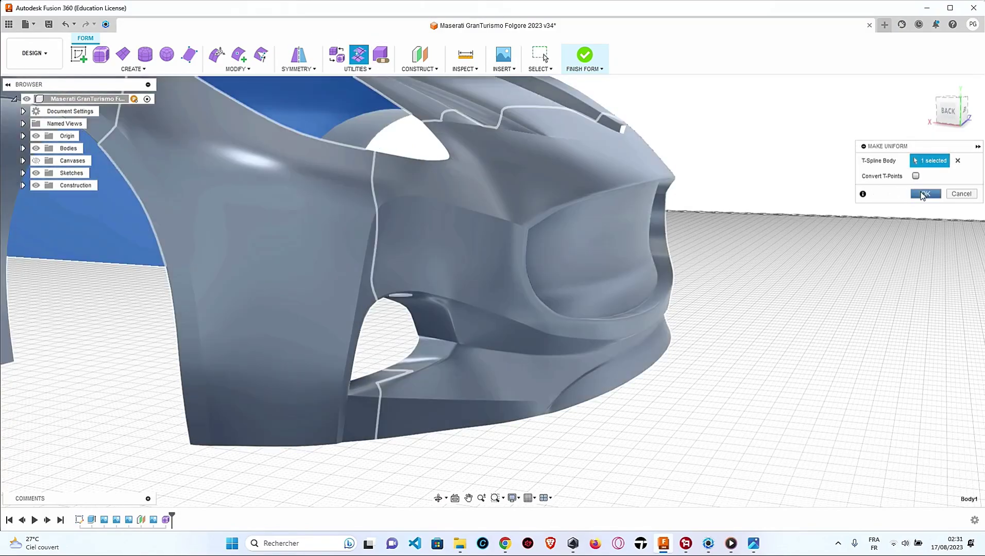
key(Return)
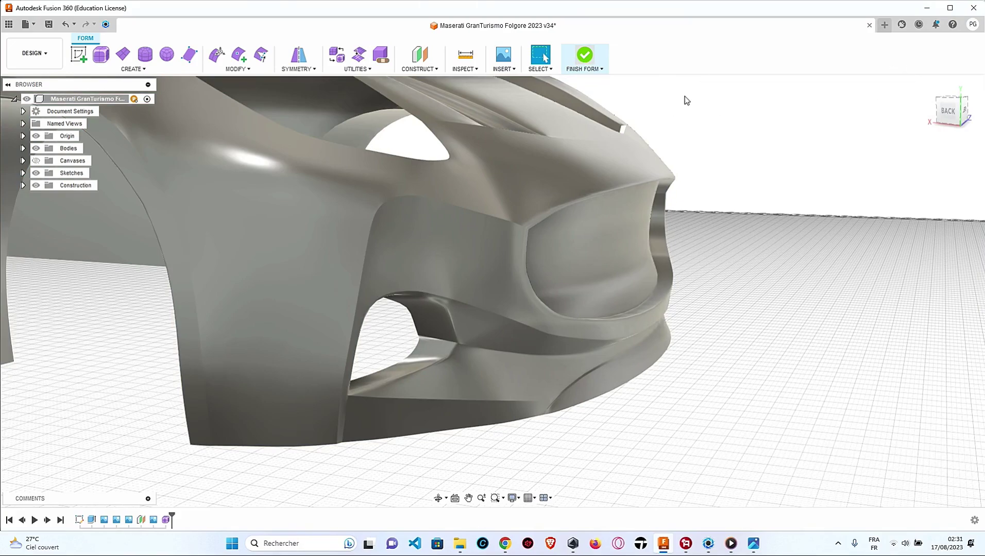
click(584, 54)
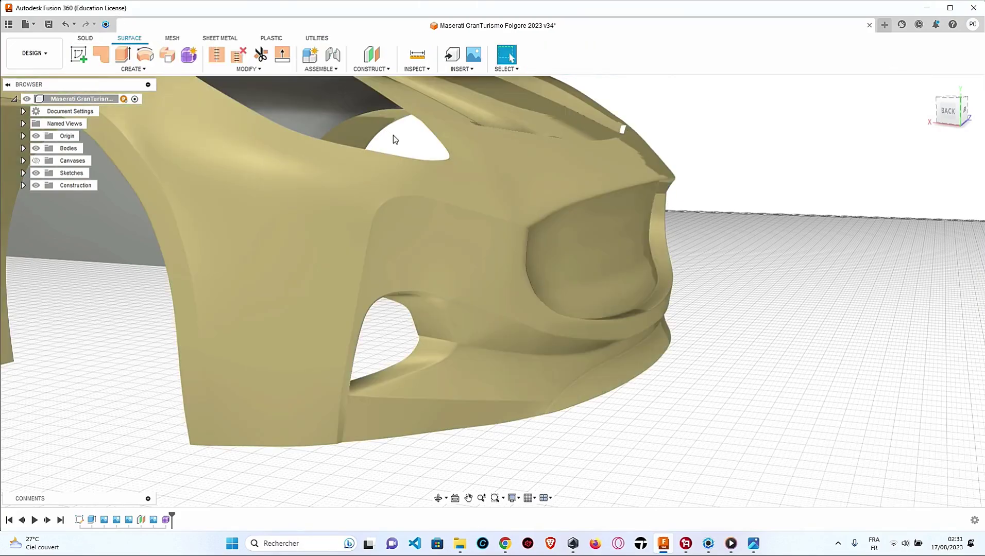
Save the design as v34 and bring up the KeyShot render.
key(ctrl+s)
key(Return)
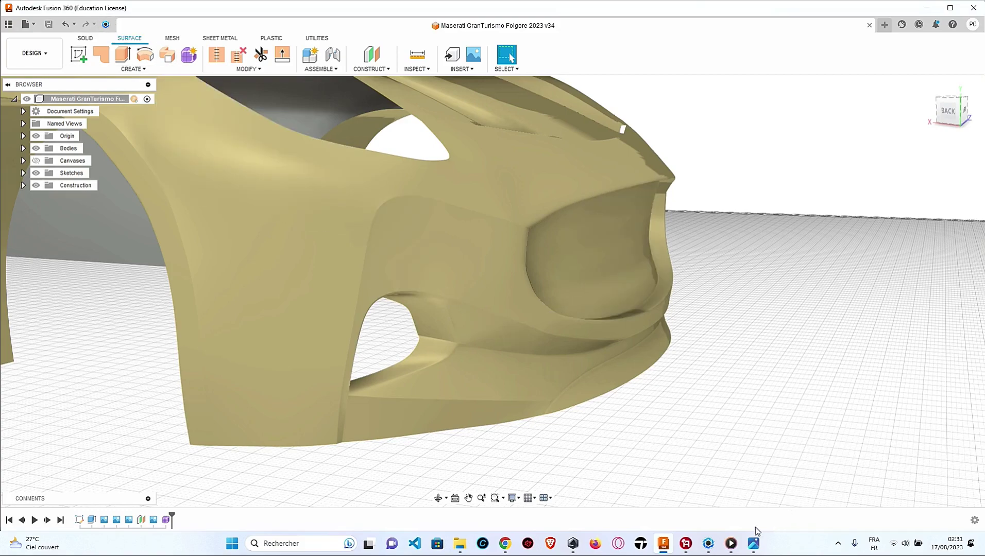
click(708, 544)
scroll(531, 353, down, 5)
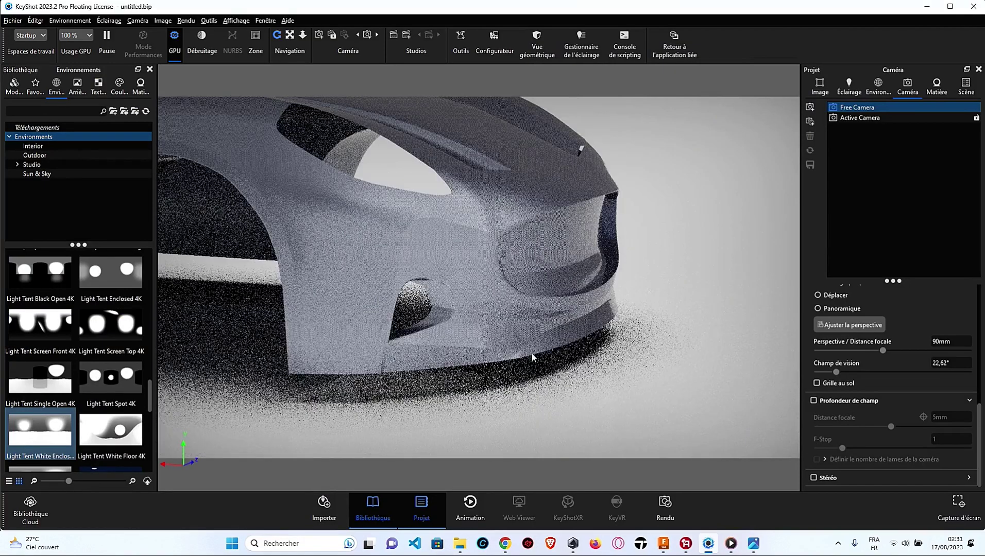
mouse_move(559, 341)
mouse_down()
mouse_move(499, 238)
mouse_move(292, 248)
mouse_move(670, 261)
mouse_move(575, 243)
mouse_move(354, 238)
mouse_up()
scroll(456, 237, up, 5)
mouse_move(456, 241)
mouse_down()
mouse_move(416, 240)
mouse_move(589, 230)
mouse_move(518, 268)
mouse_move(416, 276)
mouse_move(323, 258)
mouse_move(384, 258)
mouse_up()
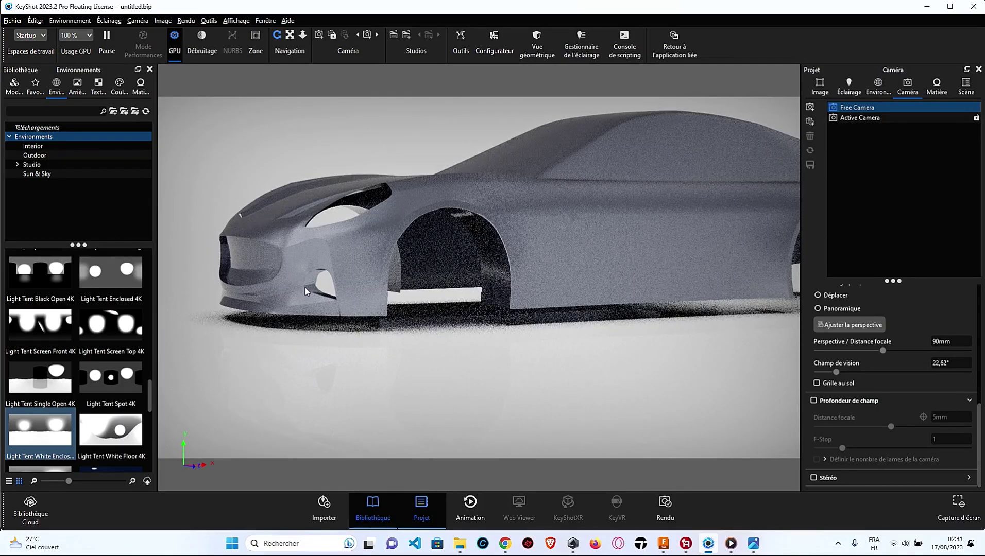
mouse_move(305, 288)
mouse_down()
mouse_move(439, 277)
mouse_move(425, 224)
mouse_move(768, 222)
mouse_move(829, 234)
mouse_move(488, 270)
mouse_up()
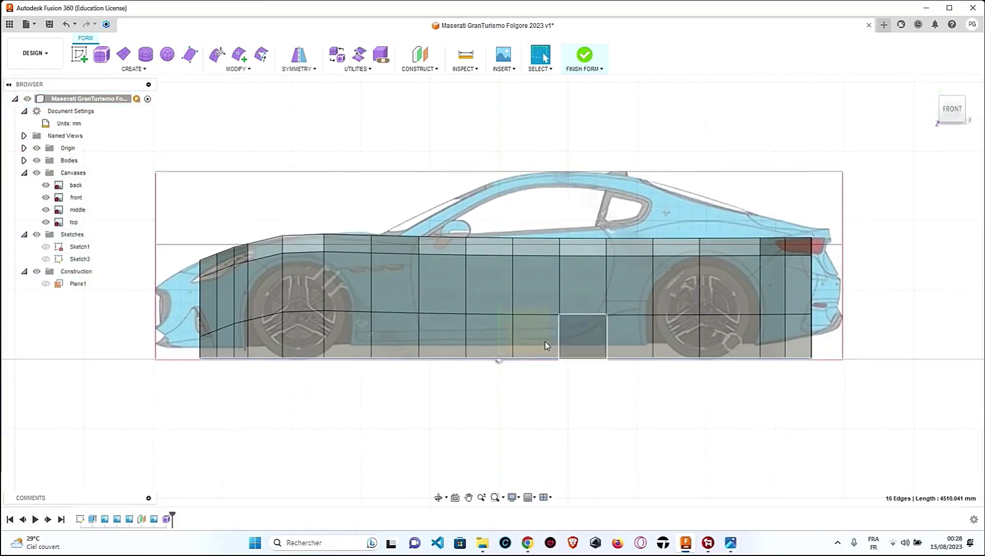
Move the selected rear edges toward the blueprint's rear bumper, then compare with reference photos.
key(e)
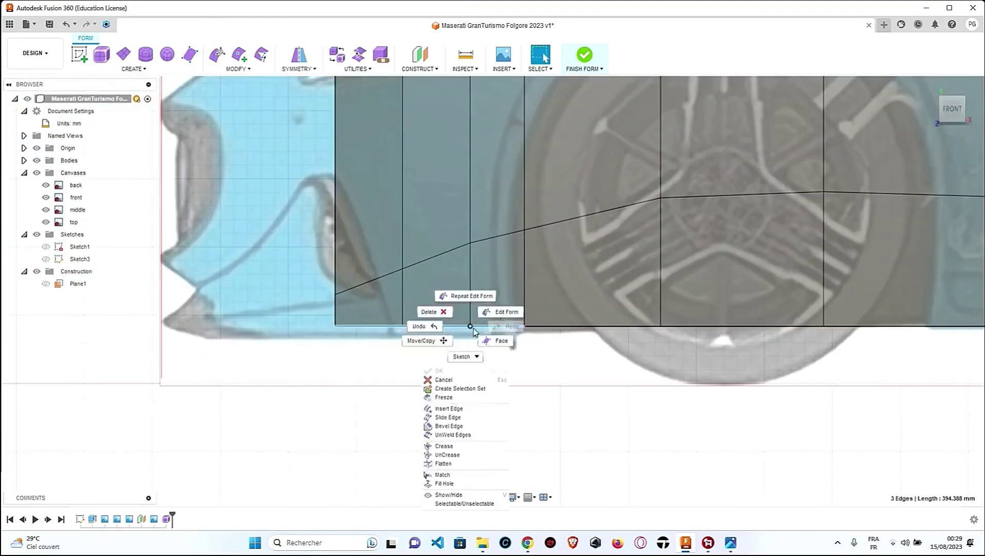
click(455, 297)
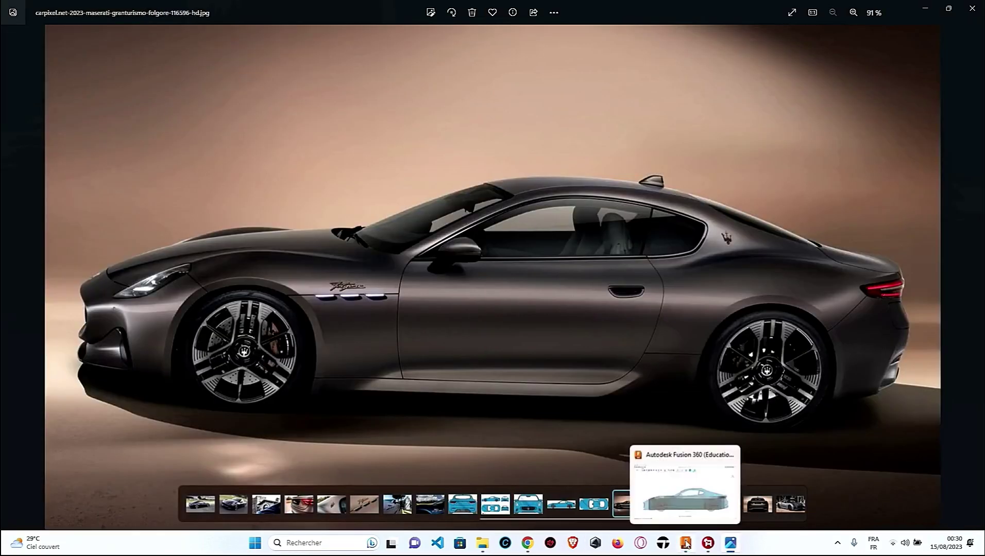
click(686, 543)
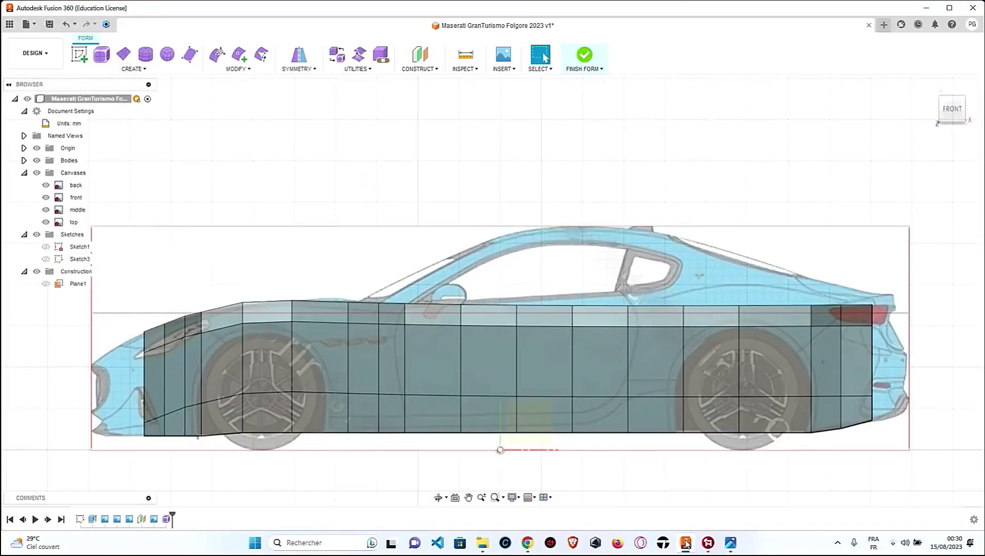
click(686, 544)
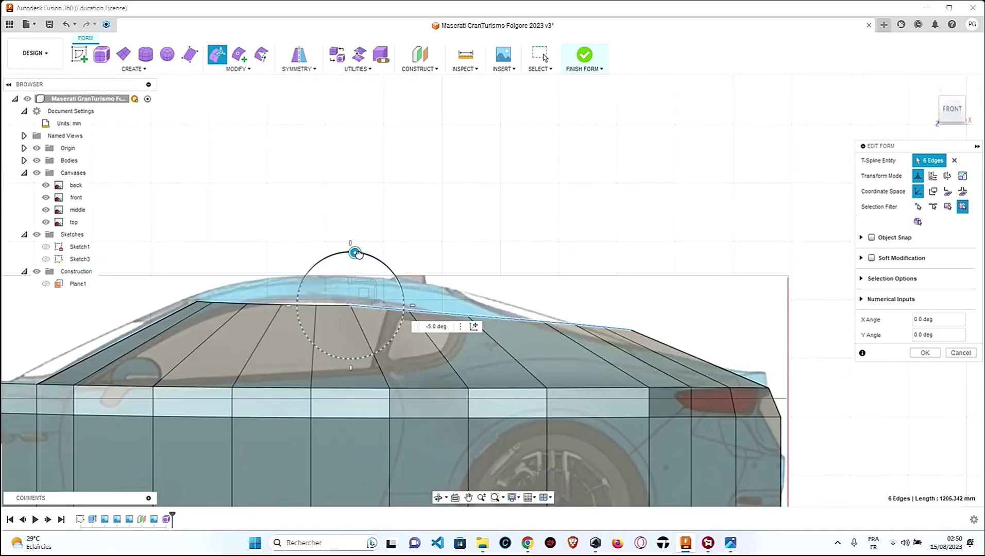
Apply the -5 deg tilt to the roof edges.
key(Return)
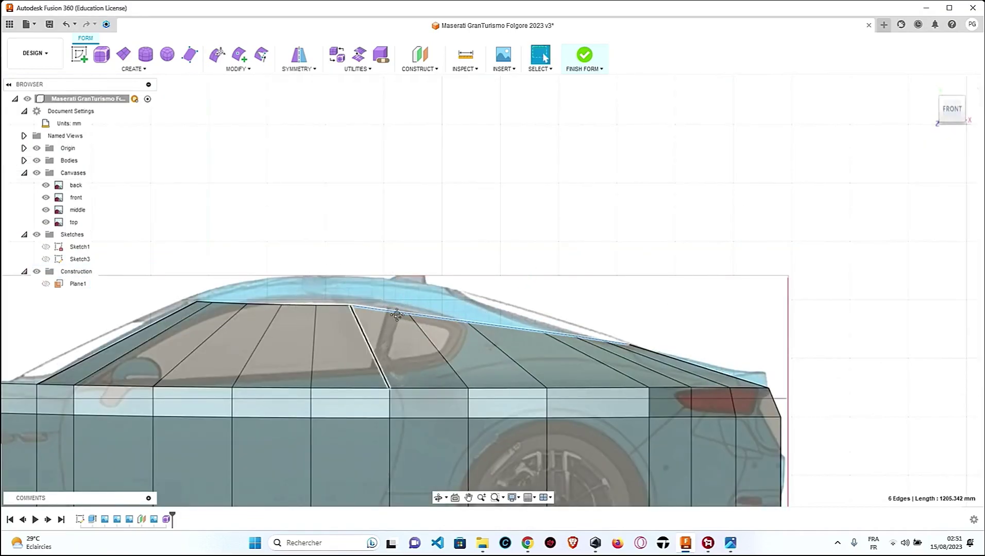
scroll(639, 324, down, 3)
scroll(498, 250, up, 3)
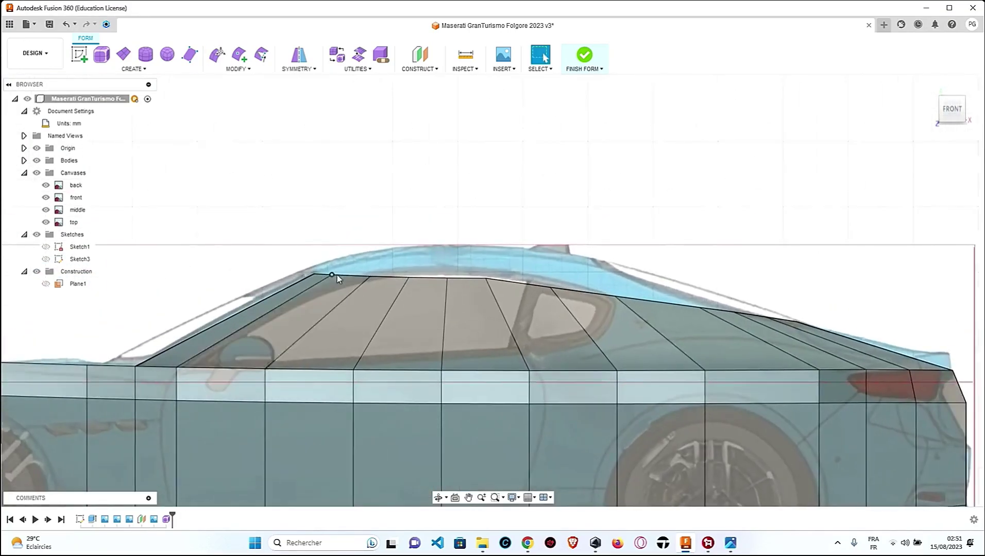
Raise a roof vertex 100 mm, then adjust the roof peak in the top view.
click(383, 277)
key(Return)
drag(446, 252, 551, 218)
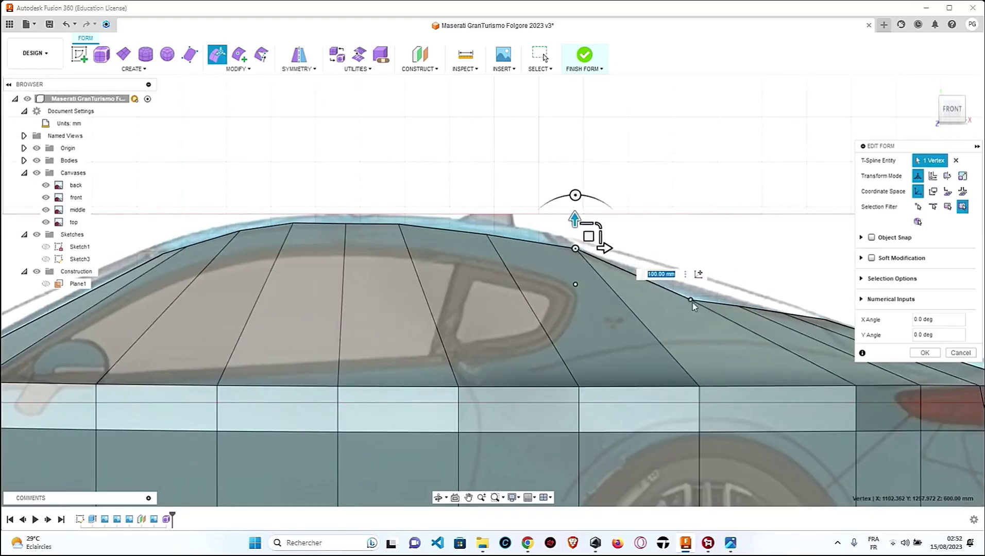
scroll(459, 302, down, 3)
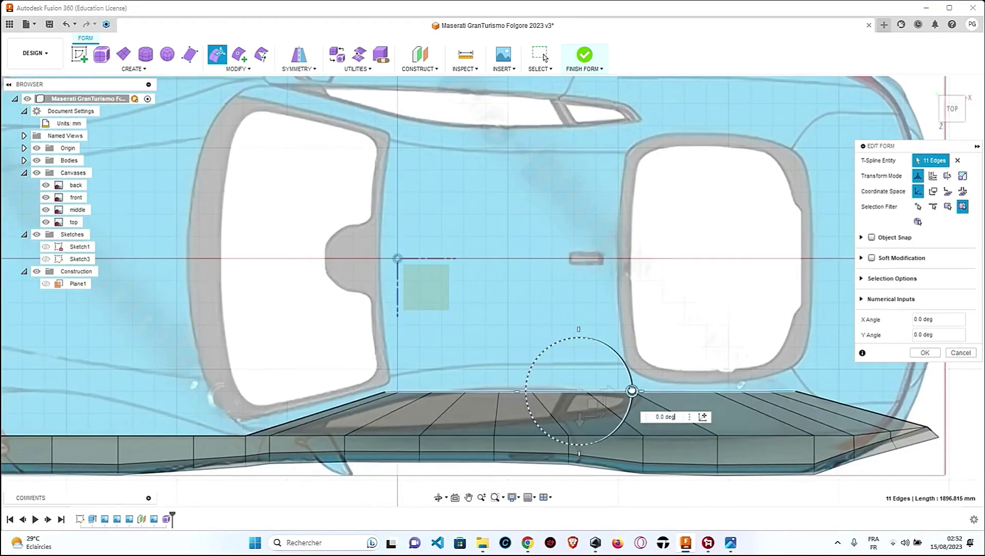
key(Return)
click(932, 110)
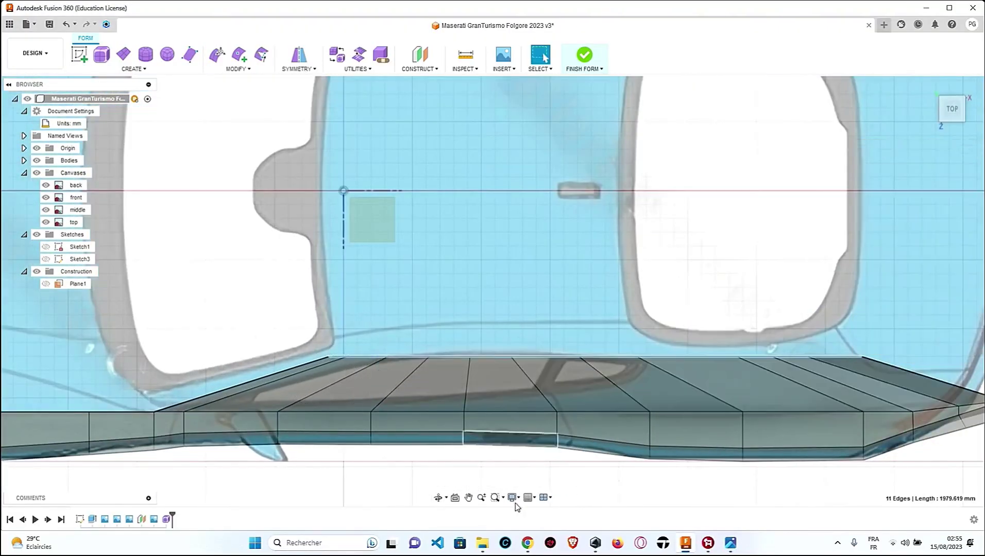
drag(452, 360, 445, 362)
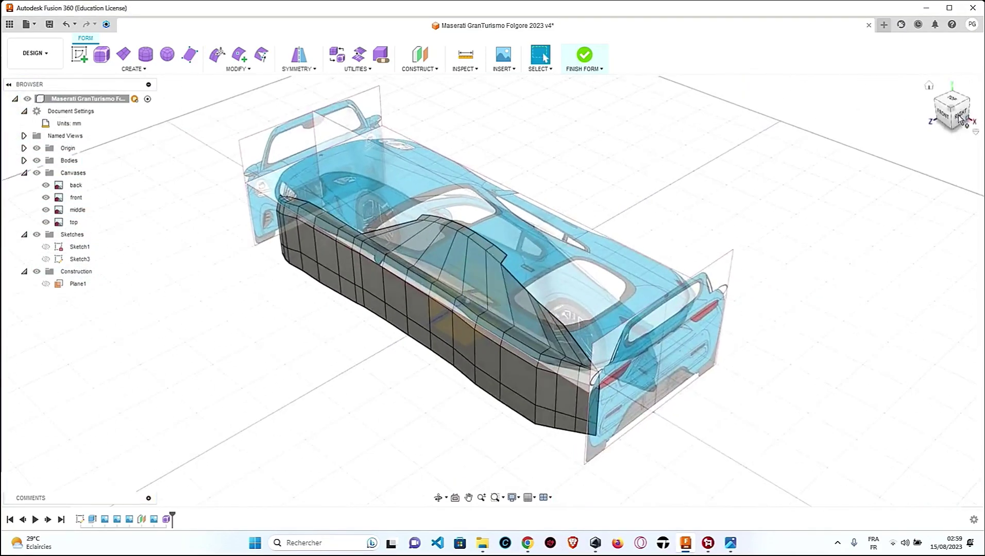
Bridge the gap between the left and right roof edges with new T-spline faces.
scroll(394, 267, up, 3)
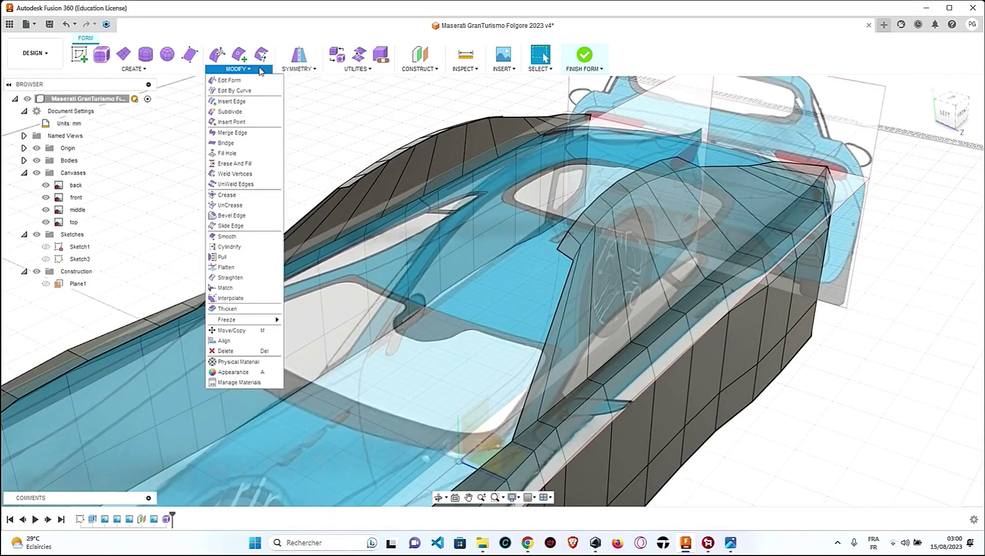
click(225, 143)
click(927, 302)
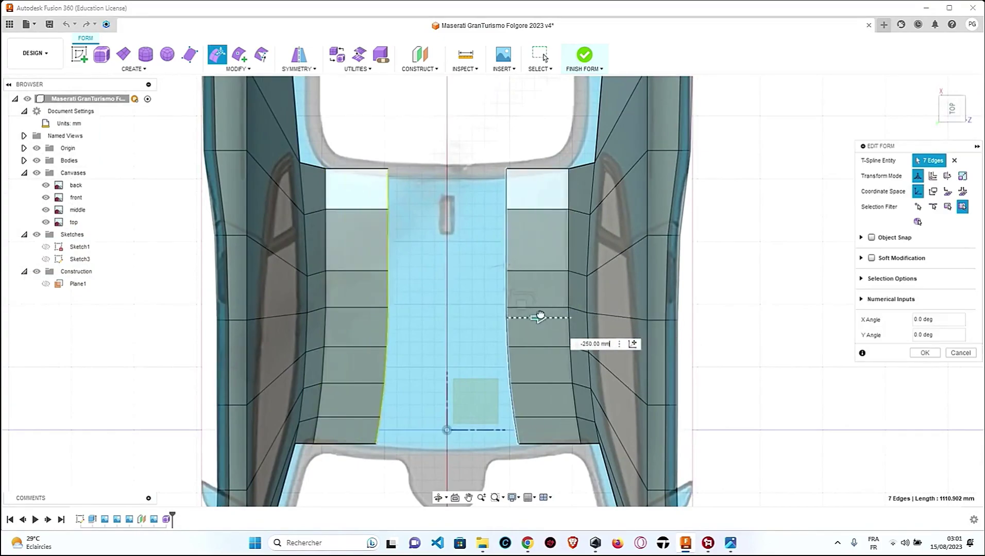
key(Return)
click(238, 68)
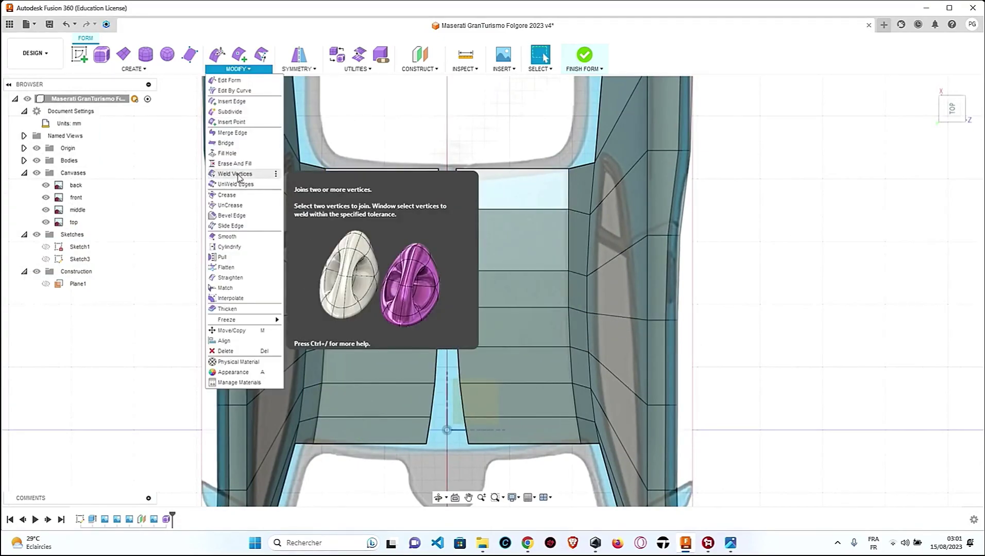